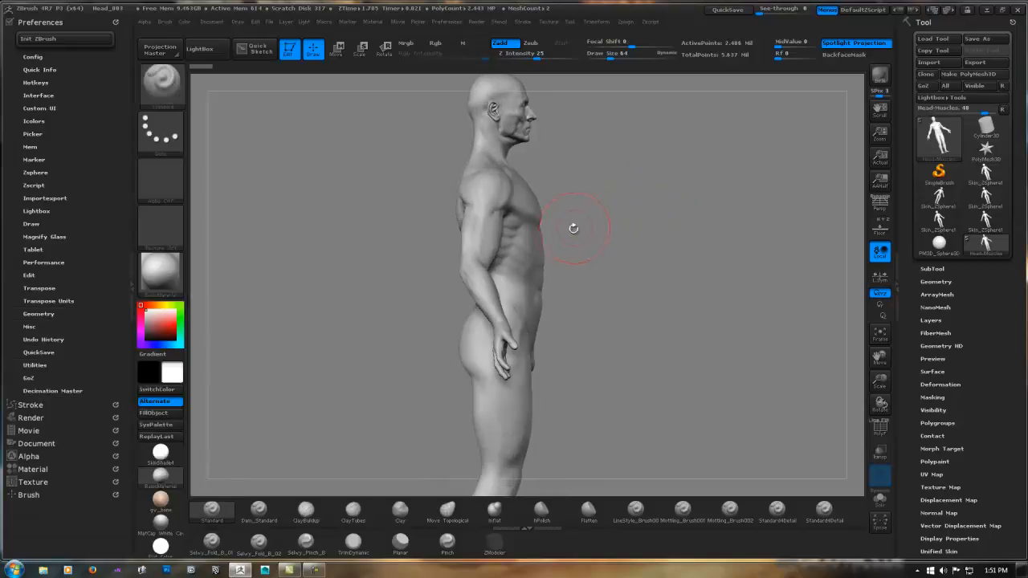
# Examine the male figure's sculpted body from the side and the front, both up close and as a whole
pyautogui.keyDown('ctrl'); pyautogui.moveTo(552, 225); pyautogui.dragTo(632, 215, button='right'); pyautogui.keyUp('ctrl')
pyautogui.moveTo(589, 238)
pyautogui.mouseDown()
pyautogui.moveTo(541, 241)
pyautogui.moveTo(594, 251)
pyautogui.moveTo(649, 218)
pyautogui.moveTo(716, 242)
pyautogui.mouseUp()
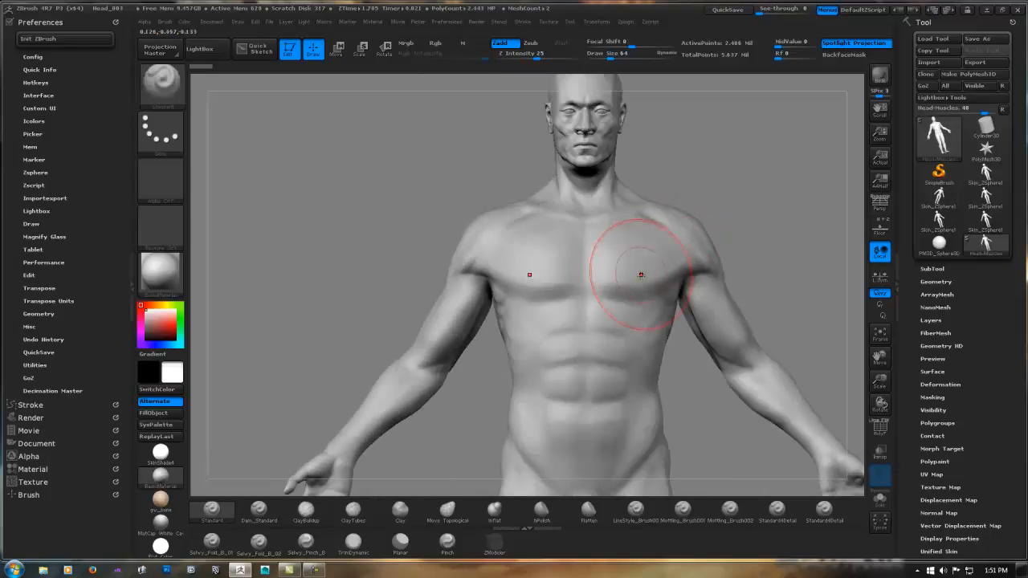
pyautogui.moveTo(592, 320); pyautogui.dragTo(741, 220)
pyautogui.press('super')
pyautogui.click(756, 233)
pyautogui.keyDown('ctrl'); pyautogui.moveTo(726, 257); pyautogui.dragTo(633, 242, button='right'); pyautogui.keyUp('ctrl')
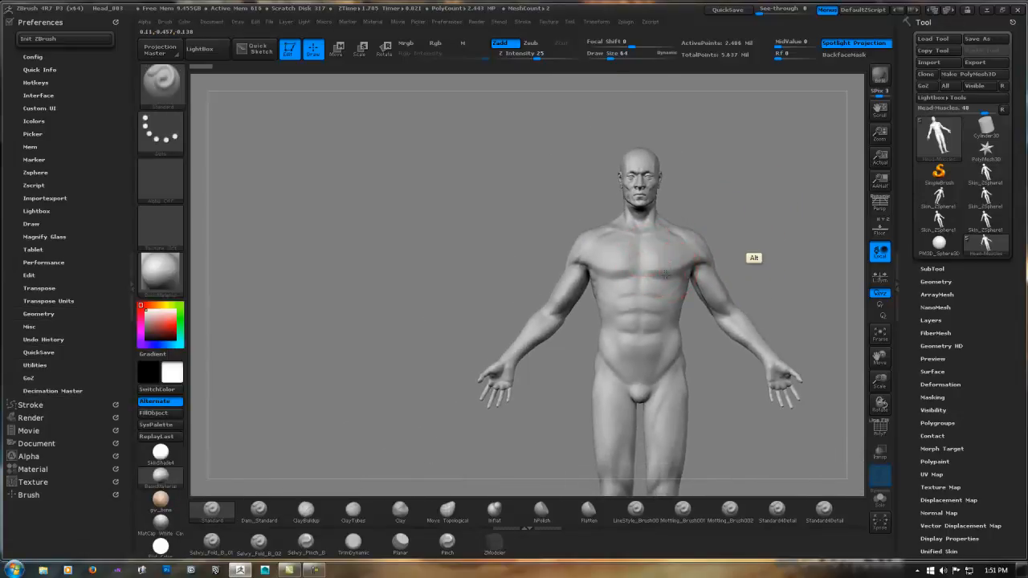
pyautogui.moveTo(689, 274)
pyautogui.keyDown('alt'); pyautogui.mouseDown()
pyautogui.moveTo(575, 224)
pyautogui.moveTo(572, 207)
pyautogui.moveTo(551, 208)
pyautogui.mouseUp(); pyautogui.keyUp('alt')
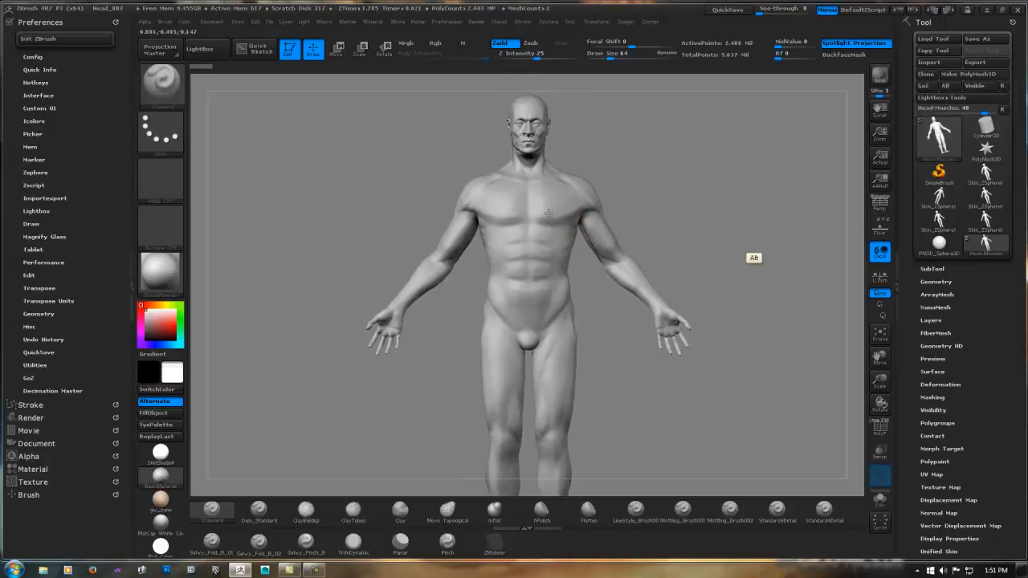
pyautogui.keyDown('ctrl'); pyautogui.moveTo(552, 176); pyautogui.dragTo(538, 238, button='right'); pyautogui.keyUp('ctrl')
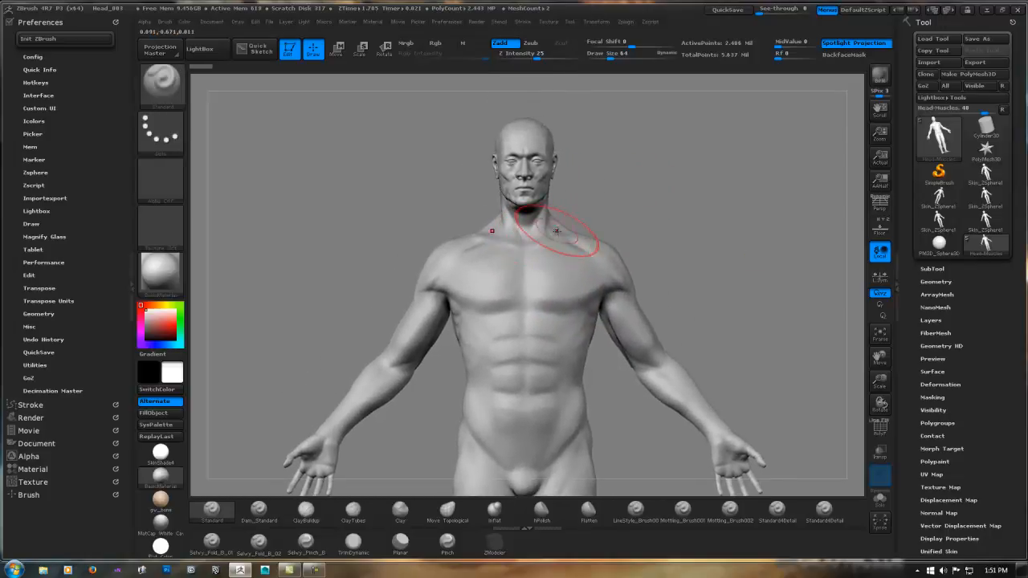
pyautogui.press('shift')
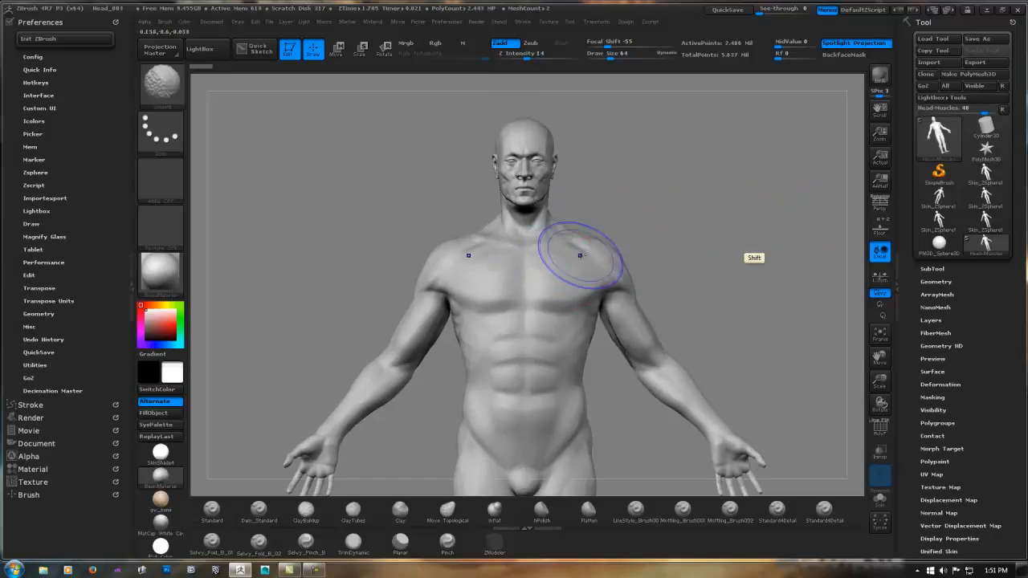
# Turn on the wireframe display to examine the mesh density across the torso and head, then turn it off
pyautogui.hotkey('shift', 'f')
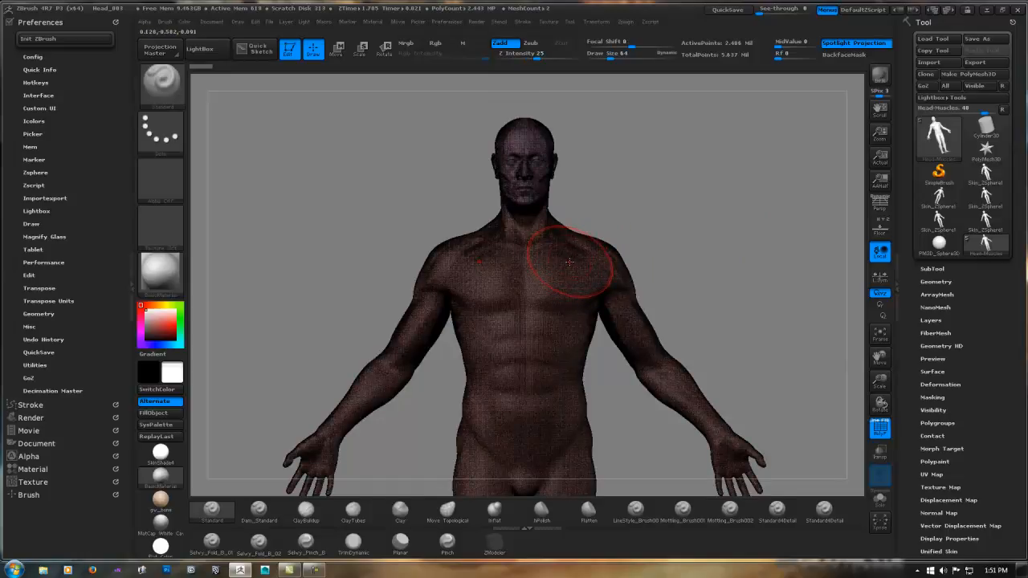
pyautogui.press('ctrl')
pyautogui.keyDown('ctrl'); pyautogui.moveTo(525, 245); pyautogui.dragTo(634, 219, button='right'); pyautogui.keyUp('ctrl')
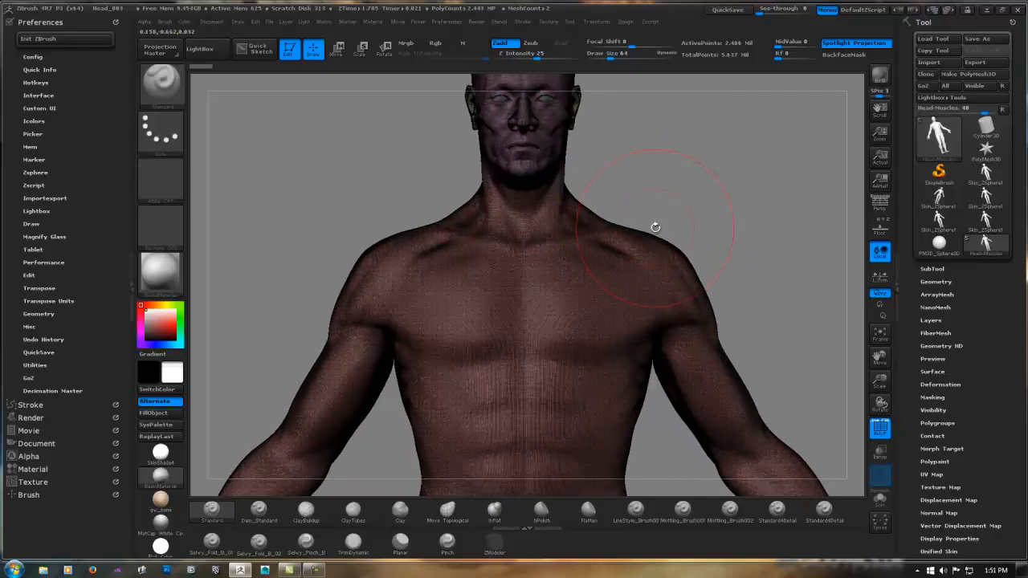
pyautogui.press('shift')
pyautogui.press('ctrl')
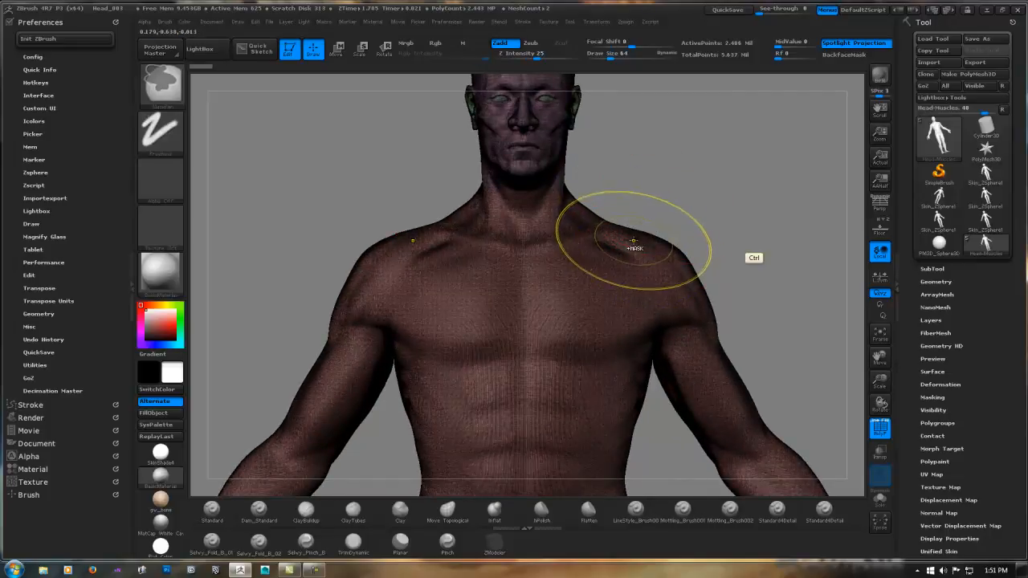
pyautogui.keyDown('ctrl'); pyautogui.moveTo(613, 252); pyautogui.dragTo(585, 254, button='right'); pyautogui.keyUp('ctrl')
pyautogui.press('shift')
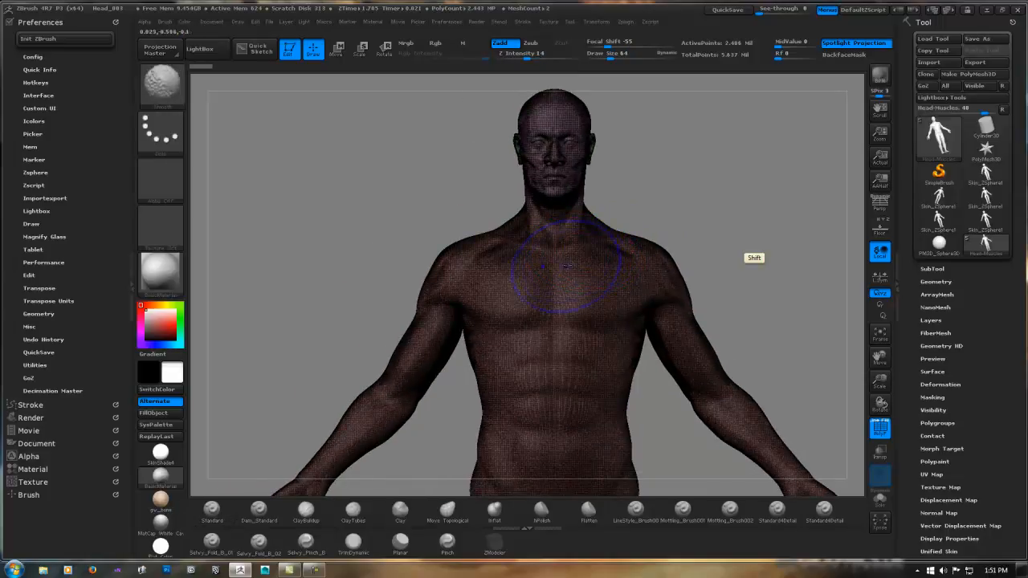
pyautogui.press('shift')
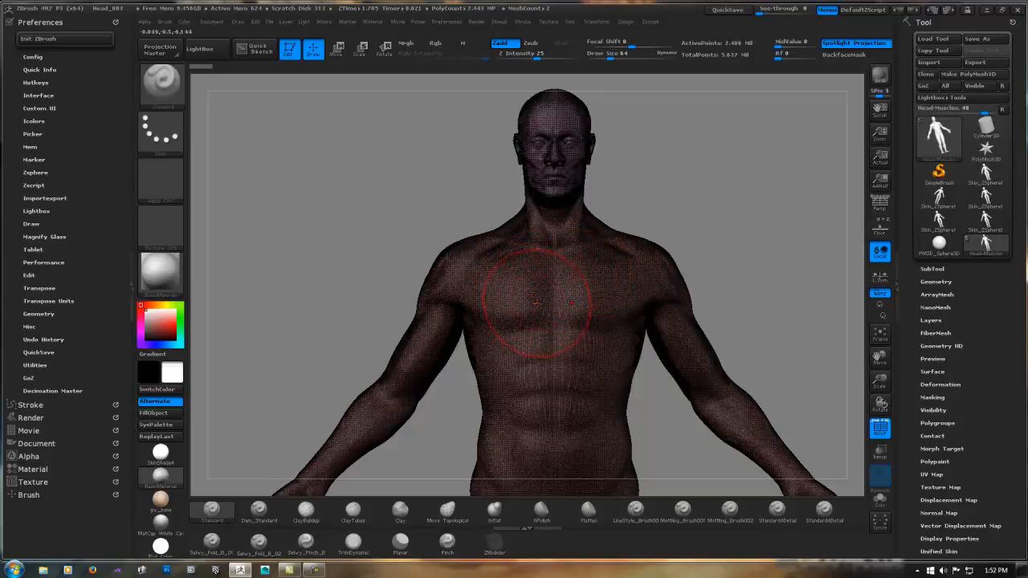
pyautogui.moveTo(526, 289); pyautogui.dragTo(595, 270, button='right')
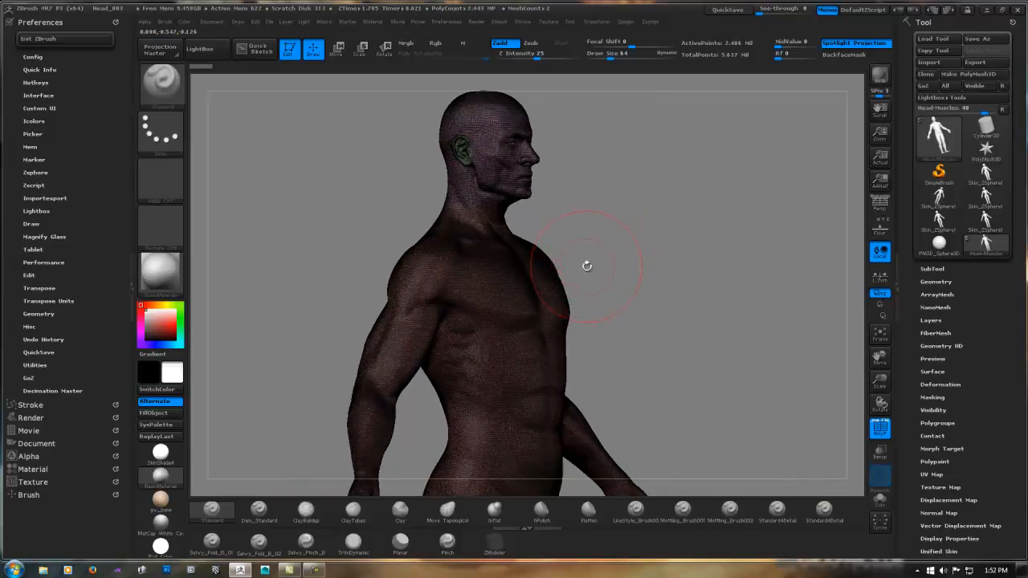
pyautogui.moveTo(580, 272)
pyautogui.mouseDown()
pyautogui.moveTo(688, 247)
pyautogui.moveTo(693, 236)
pyautogui.mouseUp()
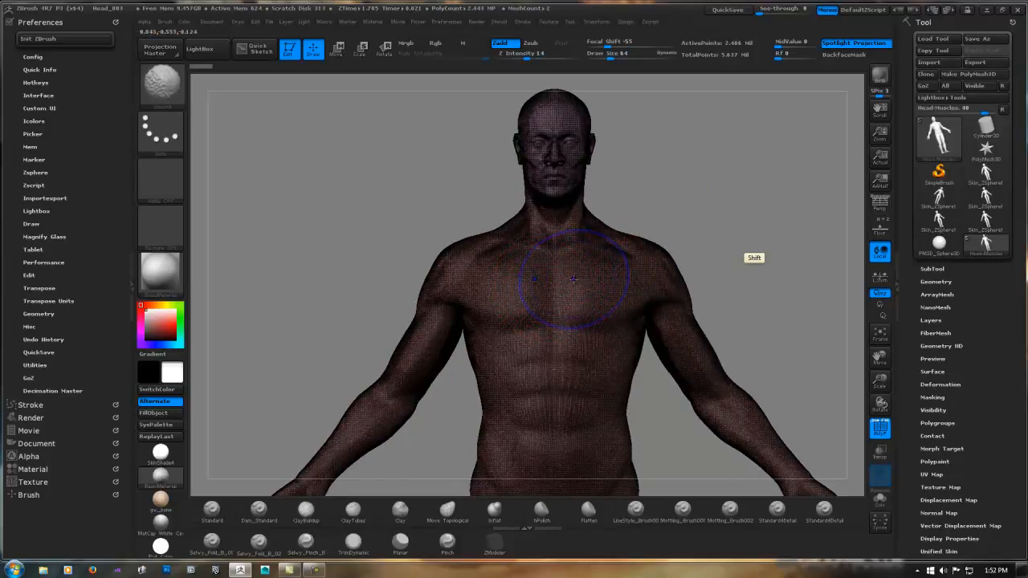
pyautogui.hotkey('shift', 'f')
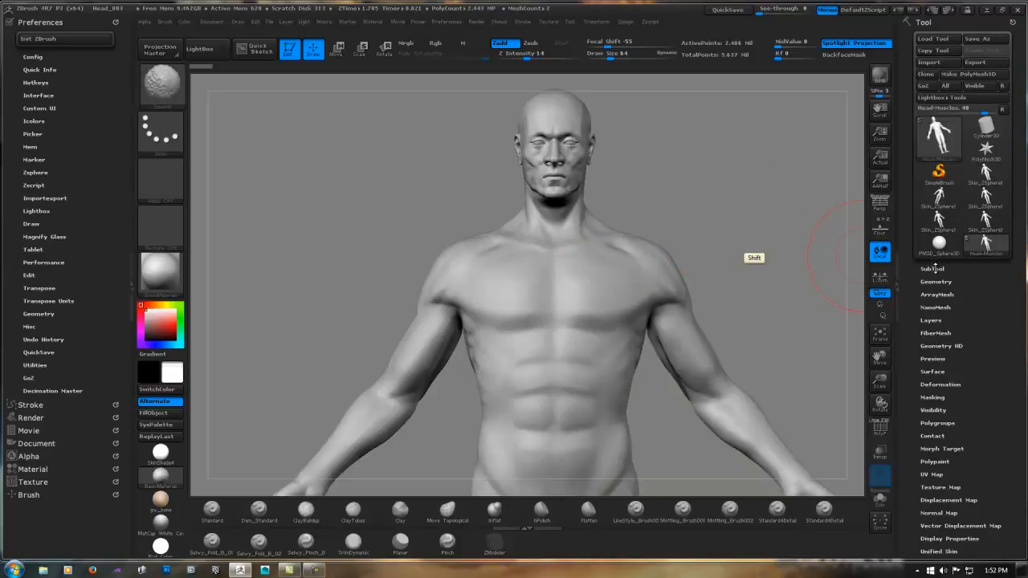
# Duplicate the Head-Muscles subtool and make the lower copy active with the other copy hidden
pyautogui.click(934, 270)
pyautogui.moveTo(934, 243)
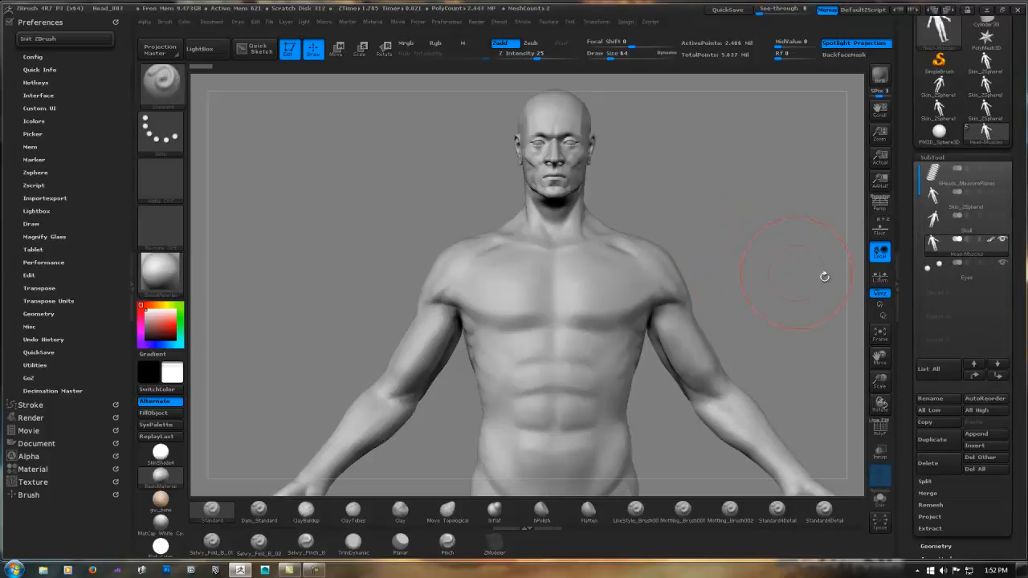
pyautogui.click(931, 439)
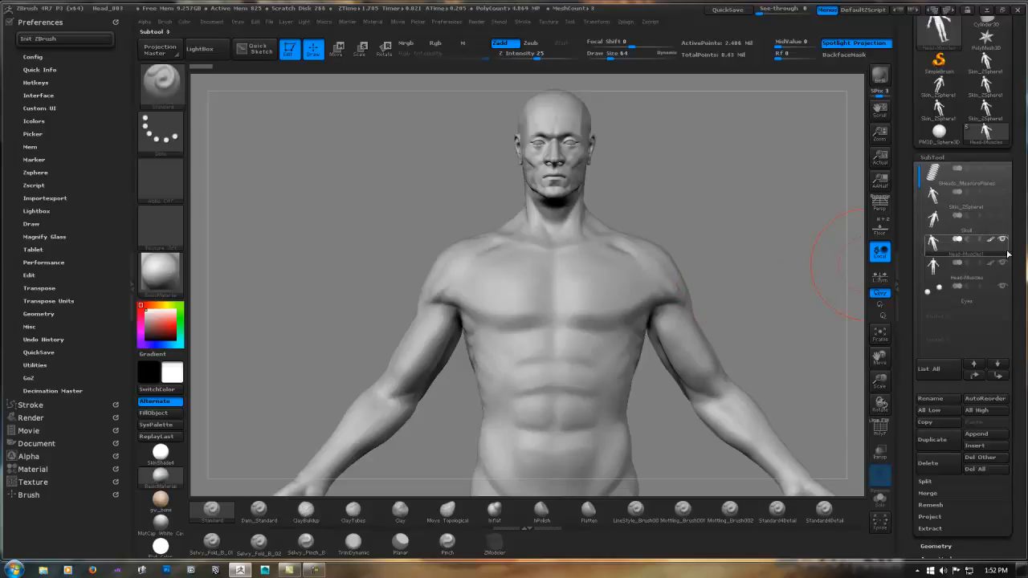
pyautogui.moveTo(1001, 242)
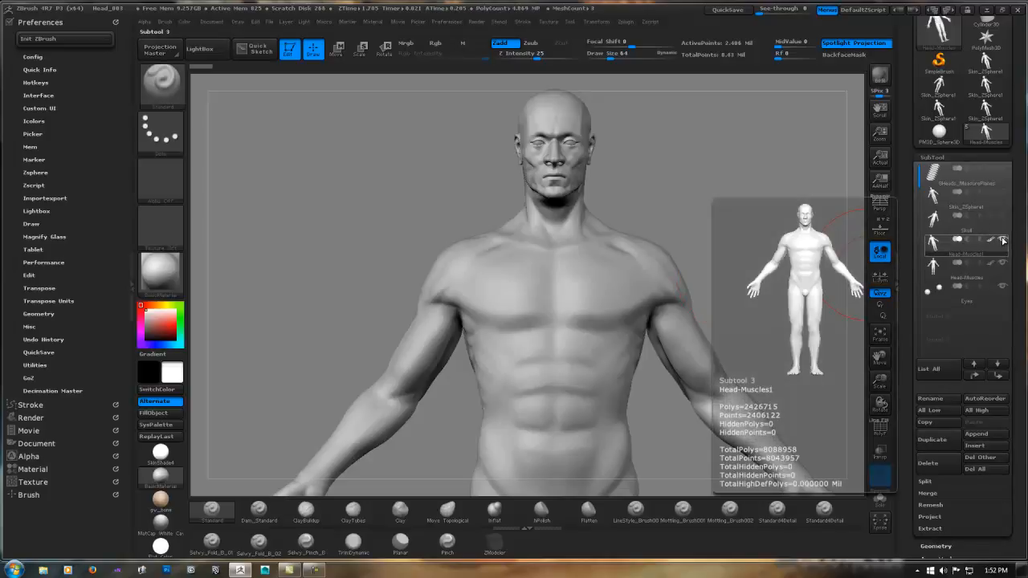
pyautogui.click(1003, 268)
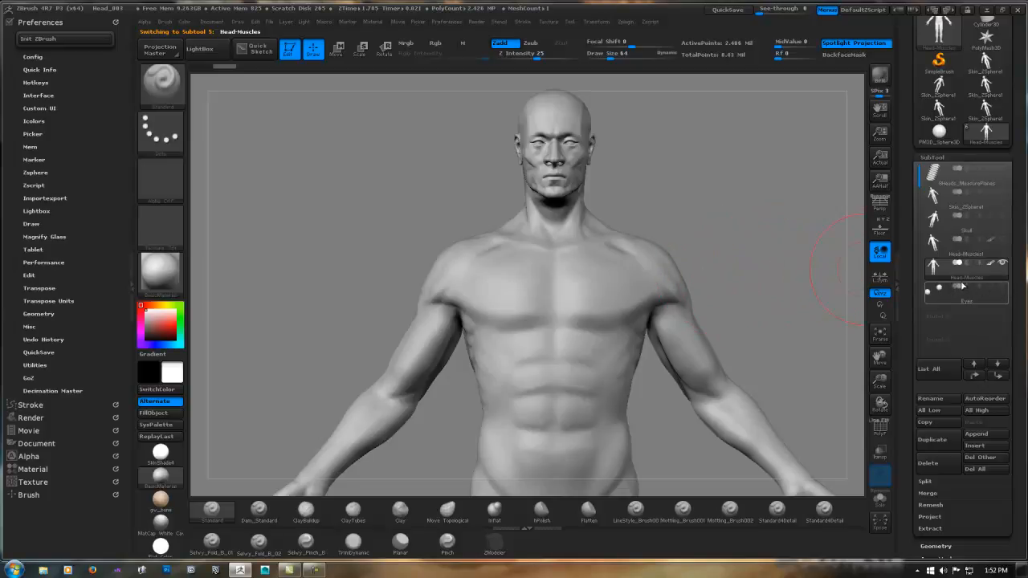
# Open the ZRemesher settings in the active subtool's geometry options
pyautogui.moveTo(1020, 291); pyautogui.dragTo(1010, 211)
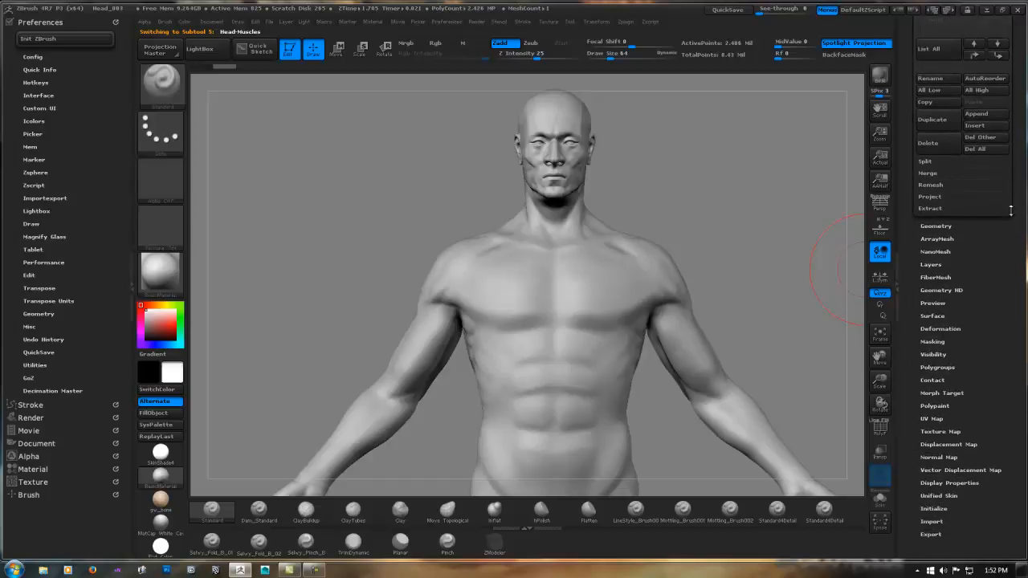
pyautogui.click(936, 226)
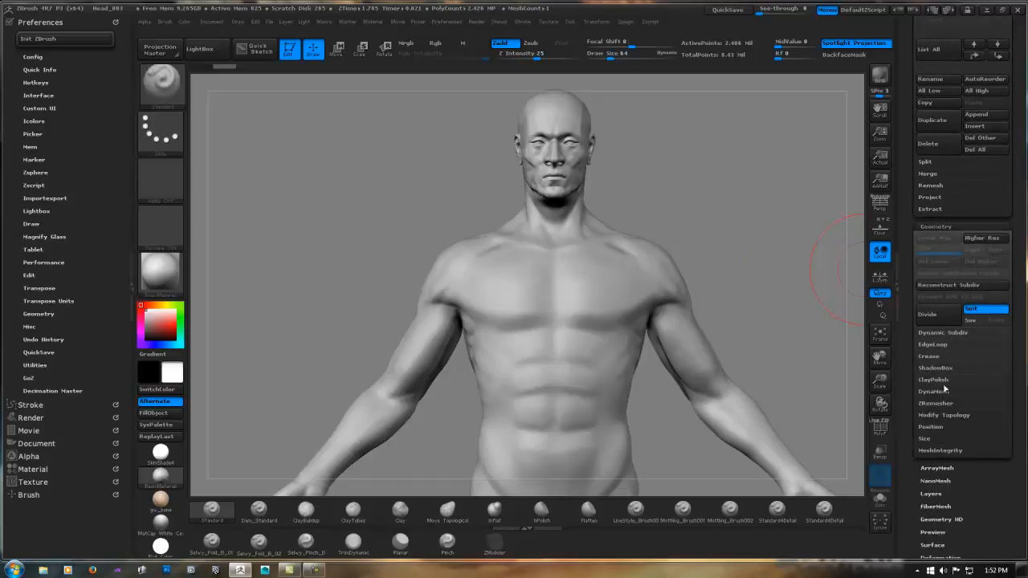
pyautogui.click(936, 403)
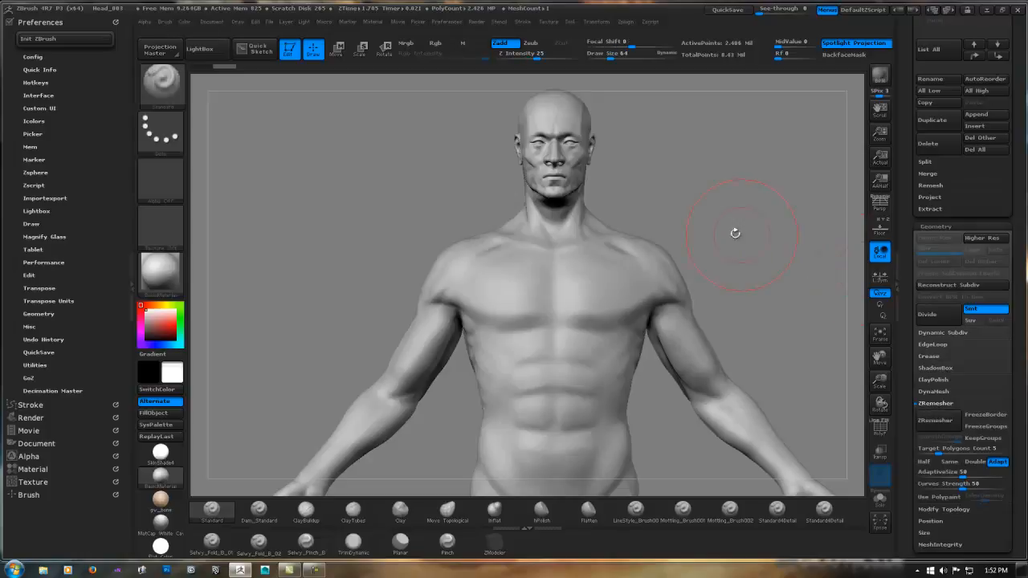
# Reduce the draw size to 26 and select the ZRemesherGuides brush for work on the face
pyautogui.press('space')
pyautogui.moveTo(663, 193); pyautogui.dragTo(657, 193)
pyautogui.keyDown('ctrl'); pyautogui.moveTo(559, 202); pyautogui.dragTo(699, 163, button='right'); pyautogui.keyUp('ctrl')
pyautogui.press('super')
pyautogui.click(694, 159)
pyautogui.moveTo(629, 155)
pyautogui.keyDown('alt'); pyautogui.mouseDown(button='right')
pyautogui.moveTo(594, 189)
pyautogui.moveTo(553, 202)
pyautogui.moveTo(664, 177)
pyautogui.mouseUp(button='right'); pyautogui.keyUp('alt')
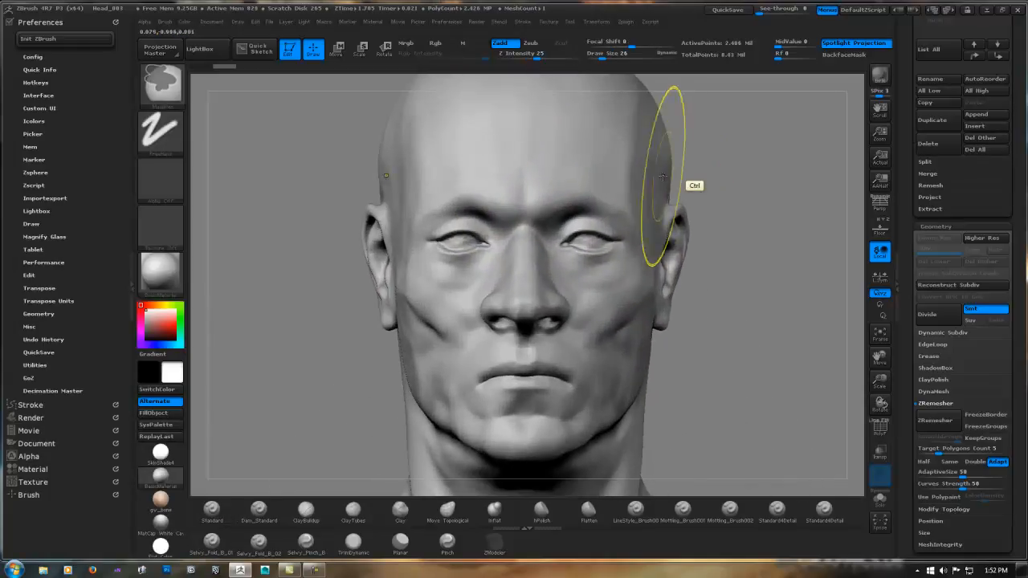
pyautogui.press('space')
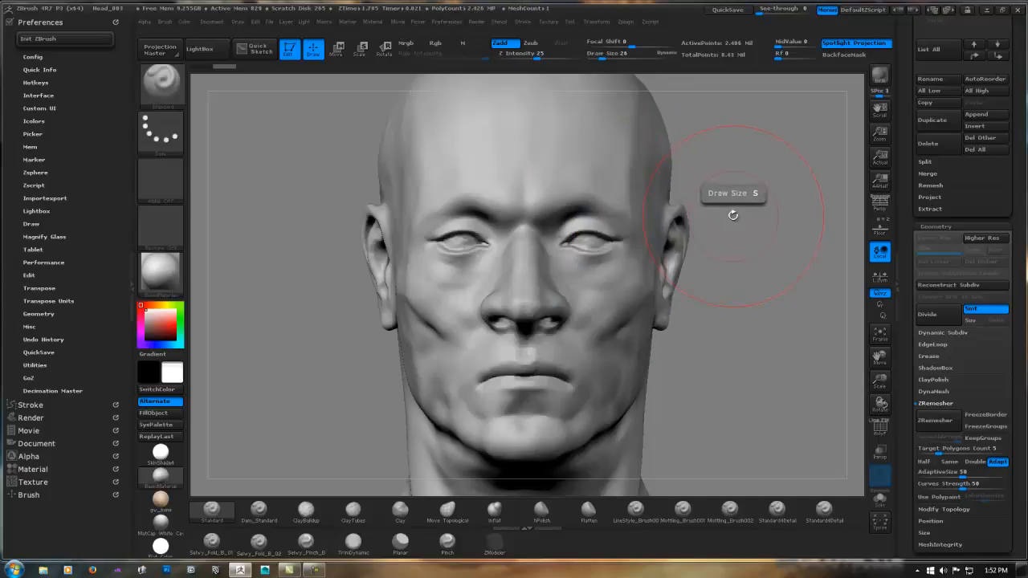
pyautogui.press('b')
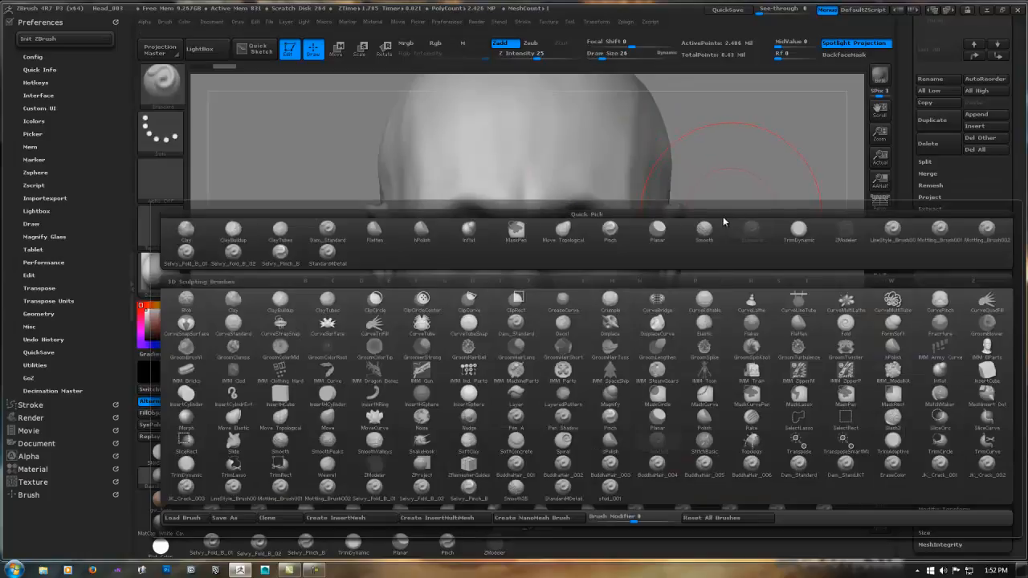
pyautogui.press('z')
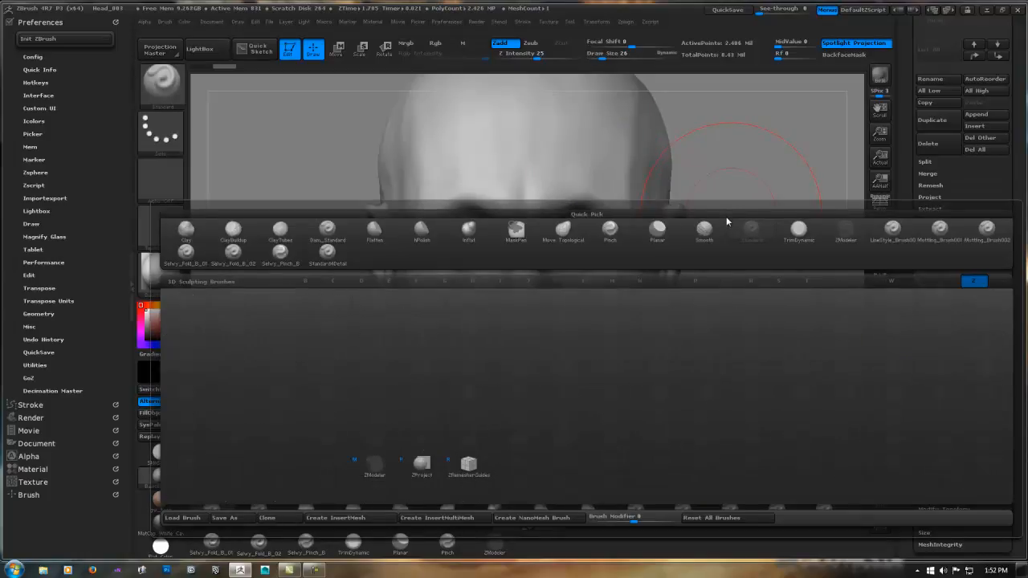
pyautogui.press('r')
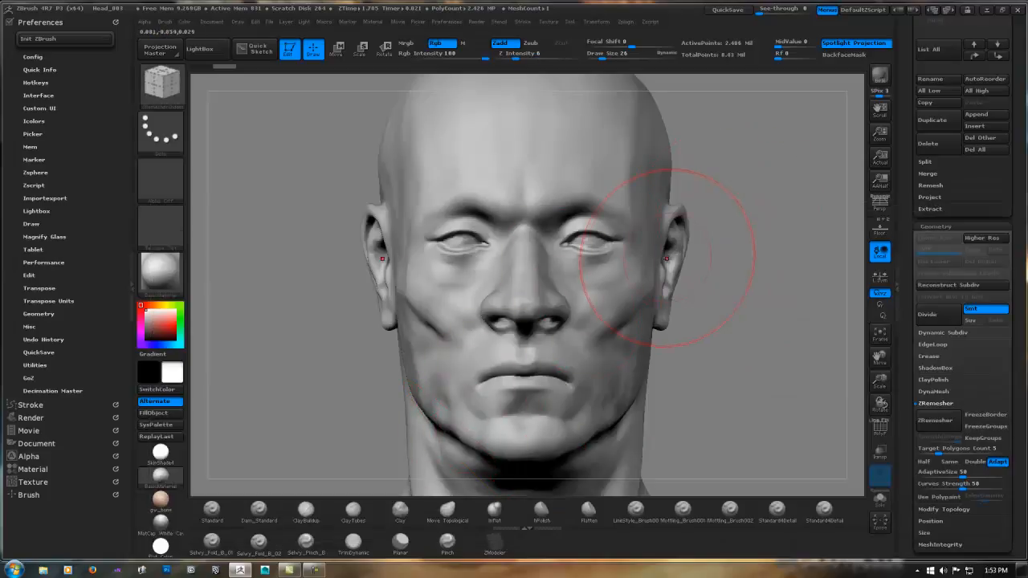
# Set the guide brush's draw size to 4, accept the Dynamic Draw Size note, and raise the size to 8
pyautogui.press('space')
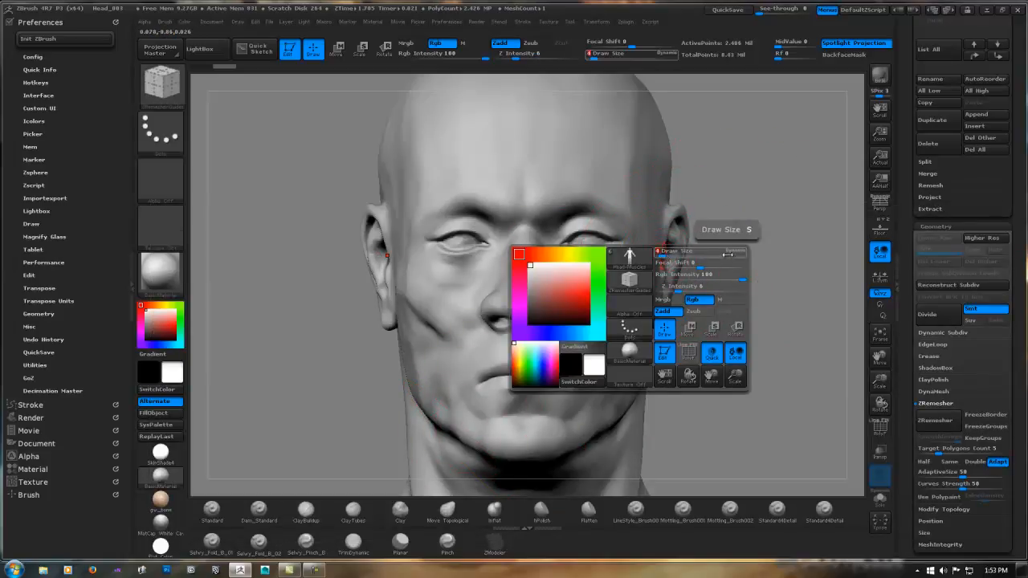
pyautogui.press('shift')
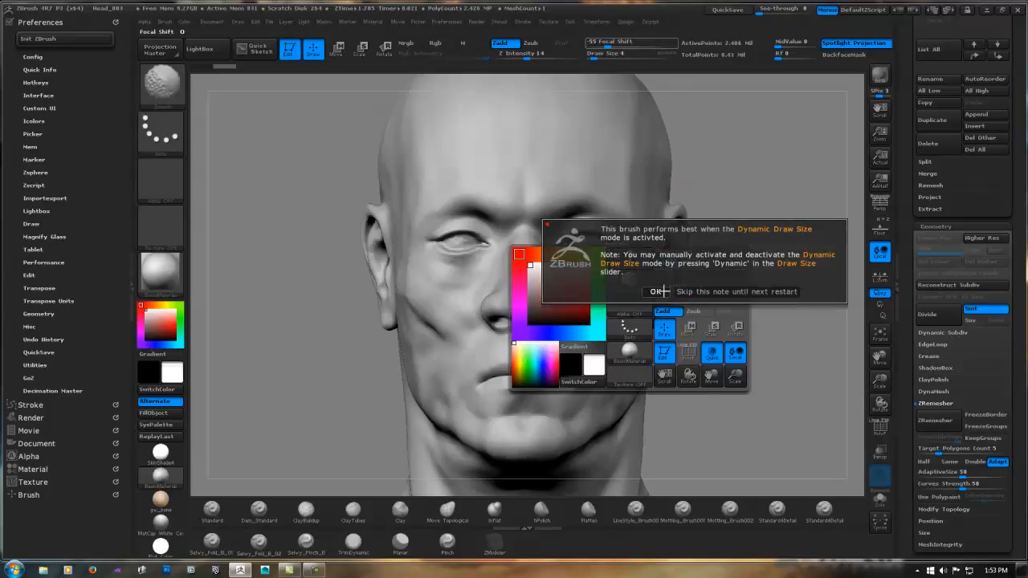
pyautogui.click(658, 290)
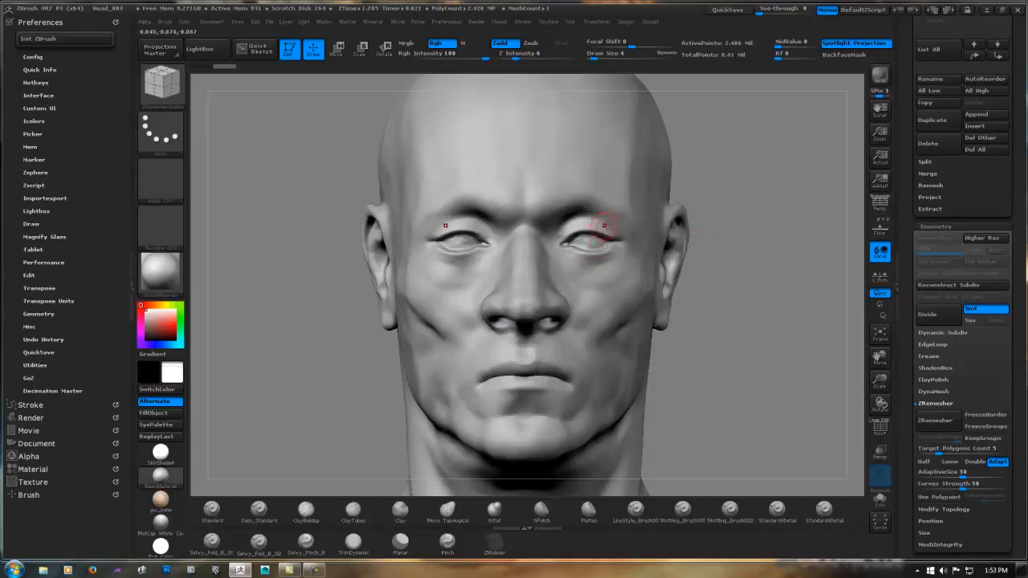
pyautogui.press('space')
pyautogui.press('space')
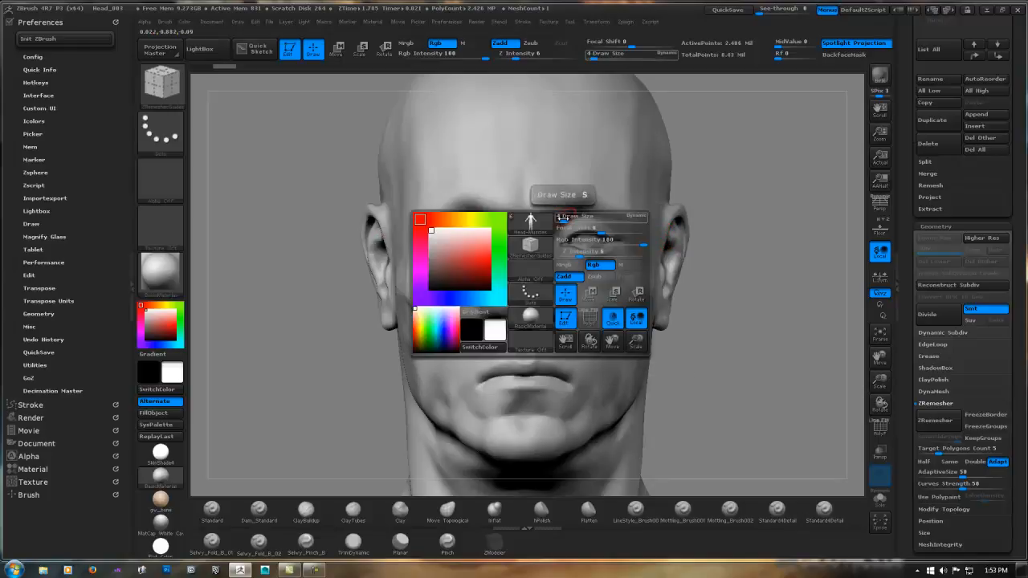
pyautogui.moveTo(567, 219)
pyautogui.mouseDown()
pyautogui.moveTo(611, 221)
pyautogui.moveTo(590, 223)
pyautogui.mouseUp()
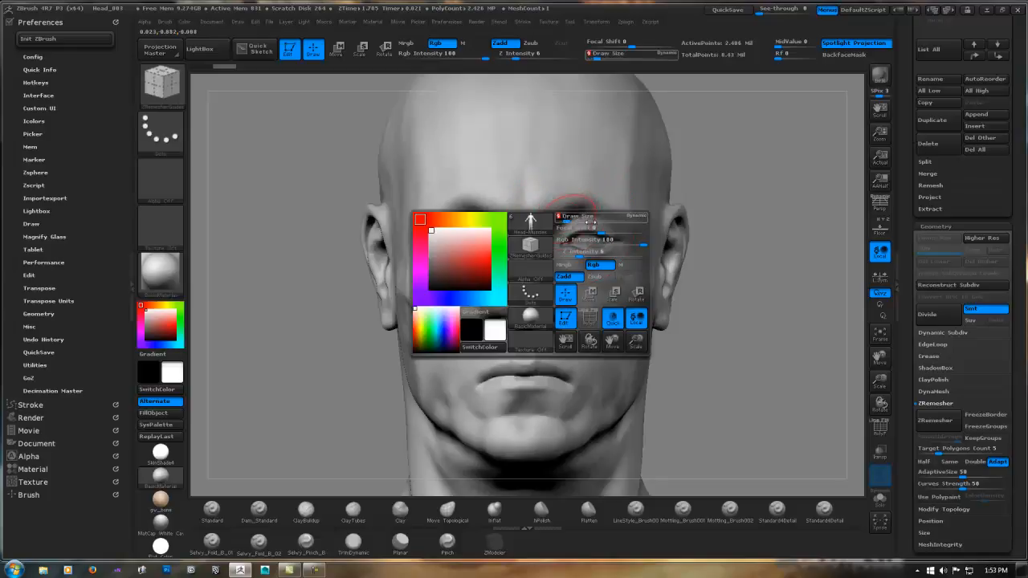
# Try the Dynamic draw size mode on the guide brush
pyautogui.click(637, 215)
pyautogui.press('super')
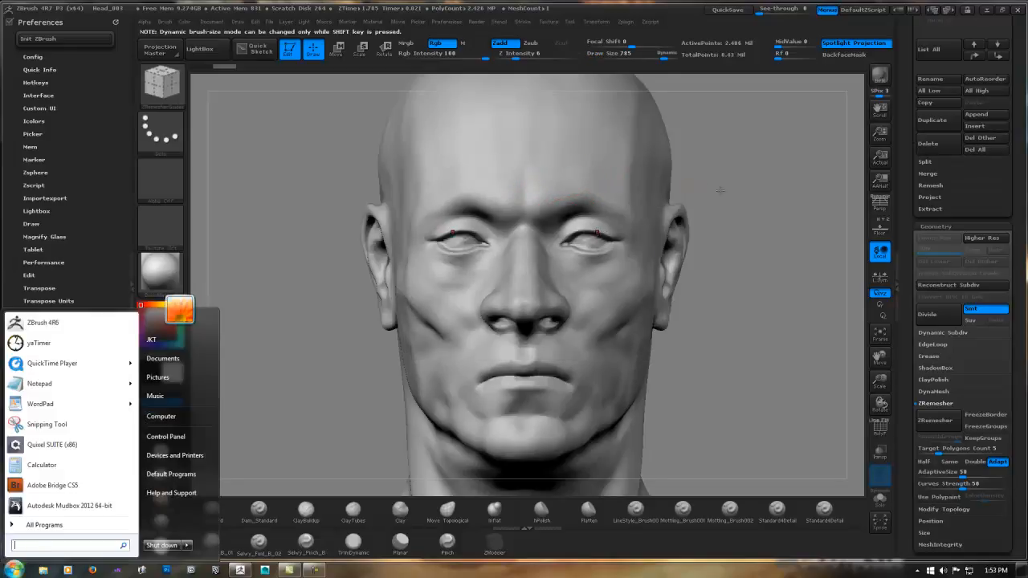
pyautogui.press('super')
# Lower the guide brush's draw size to 10 and try switching its Dynamic mode
pyautogui.press('space')
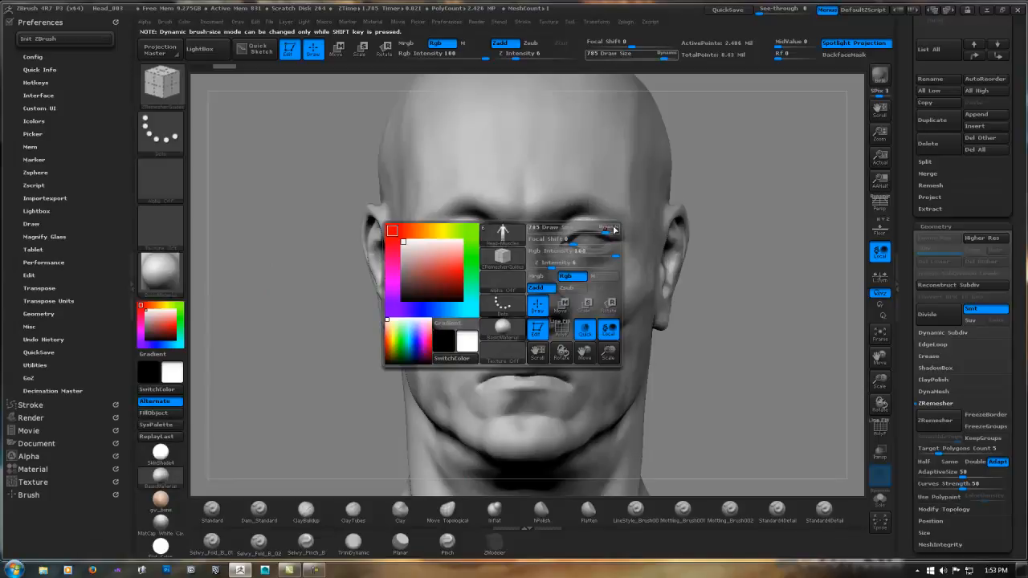
pyautogui.press('space')
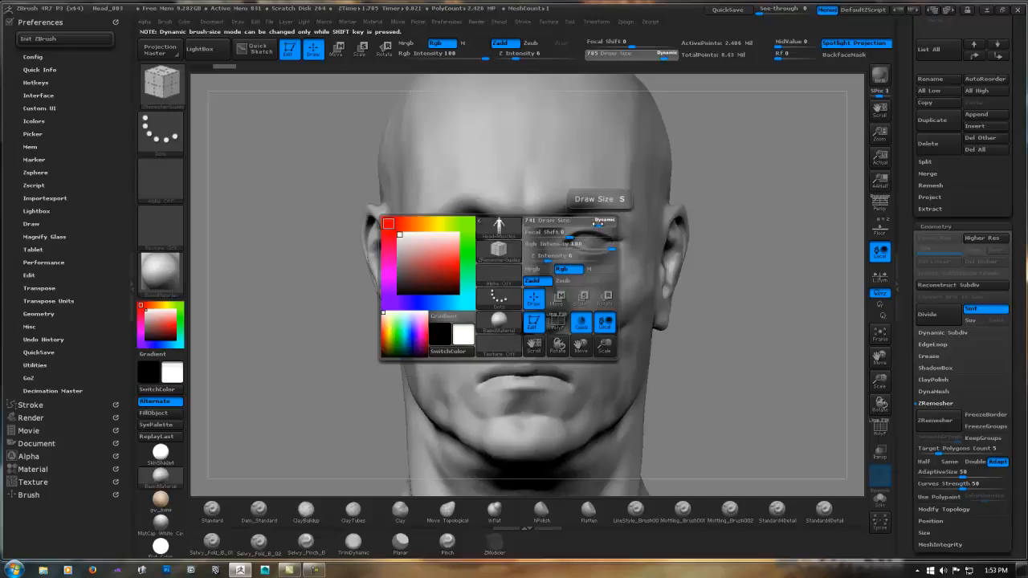
pyautogui.moveTo(572, 222); pyautogui.dragTo(530, 223)
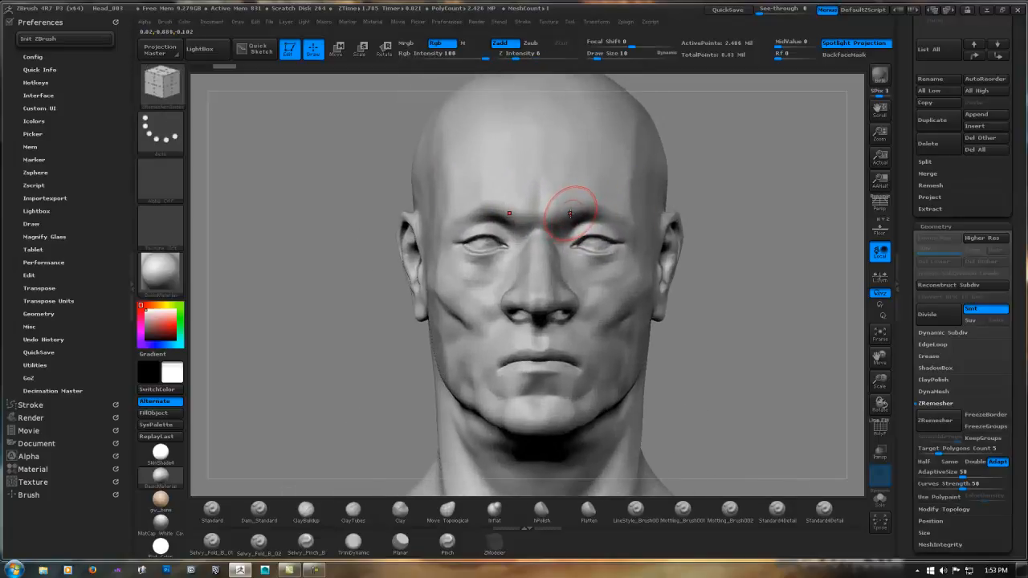
pyautogui.press('space')
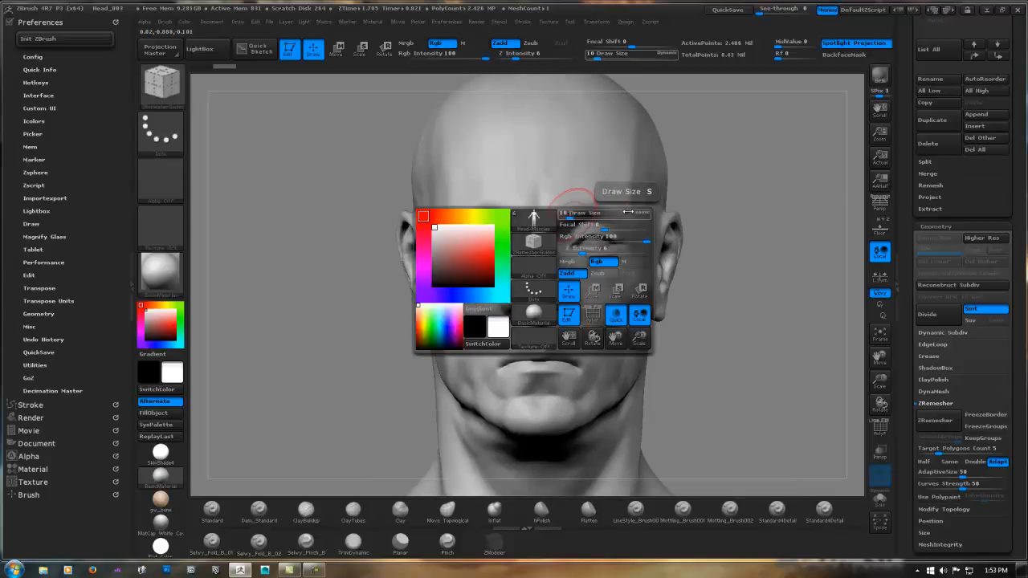
pyautogui.click(639, 212)
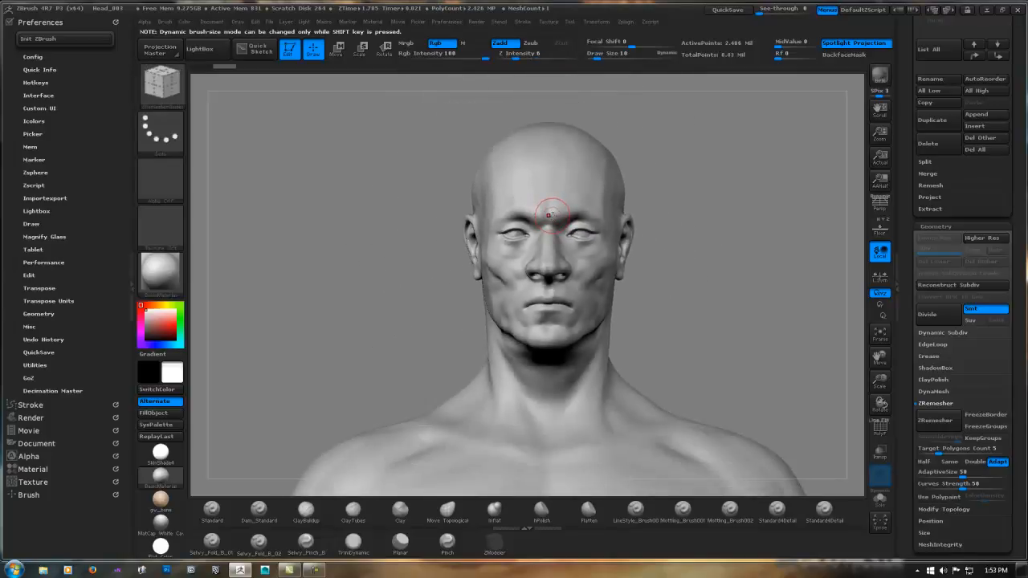
# Try toggling the Dynamic draw size mode while the smoothing brush is temporarily active
pyautogui.click(667, 55)
pyautogui.press('ctrl')
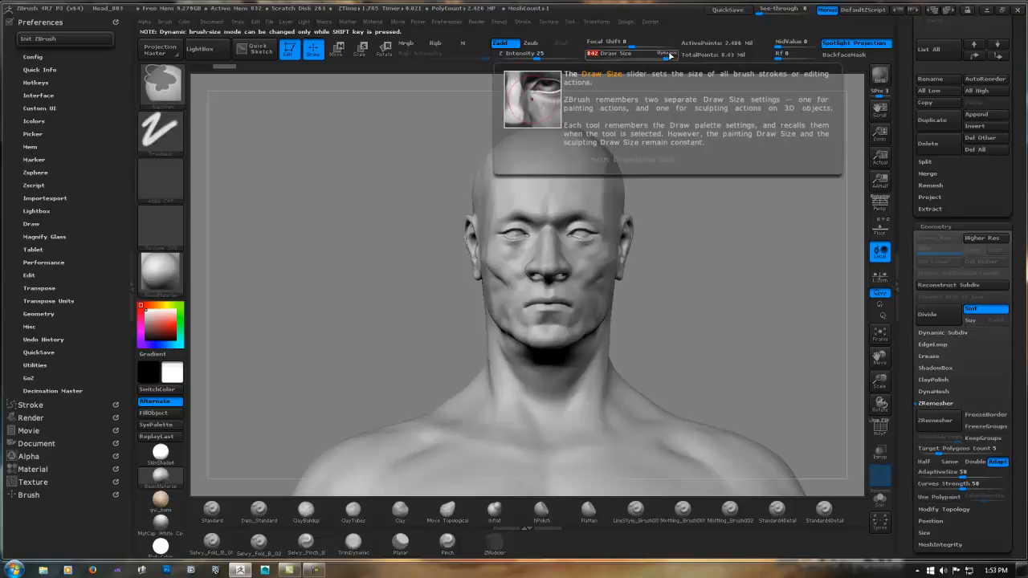
pyautogui.press('shift')
pyautogui.keyDown('shift'); pyautogui.click(670, 55); pyautogui.keyUp('shift')
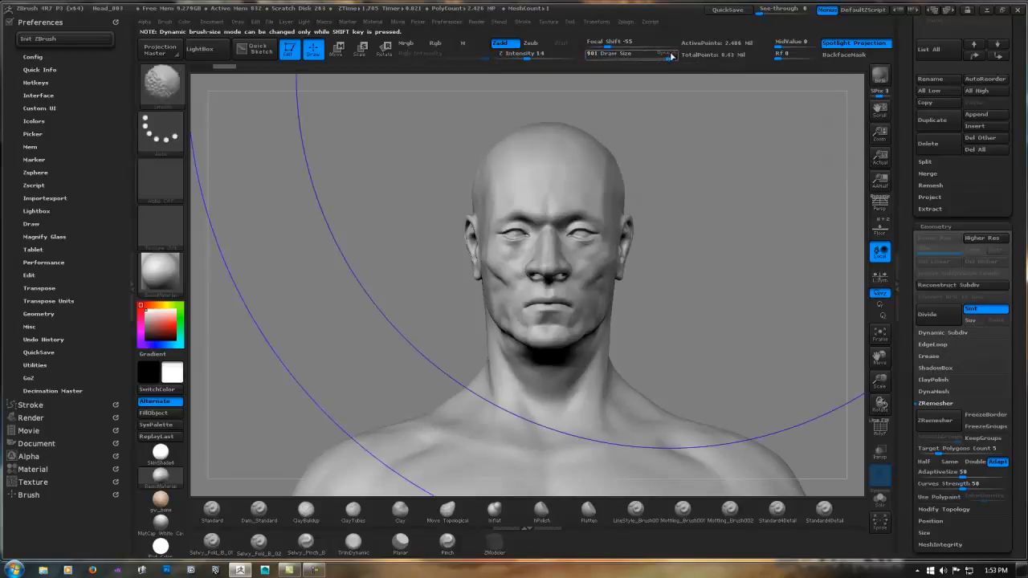
pyautogui.click(624, 111)
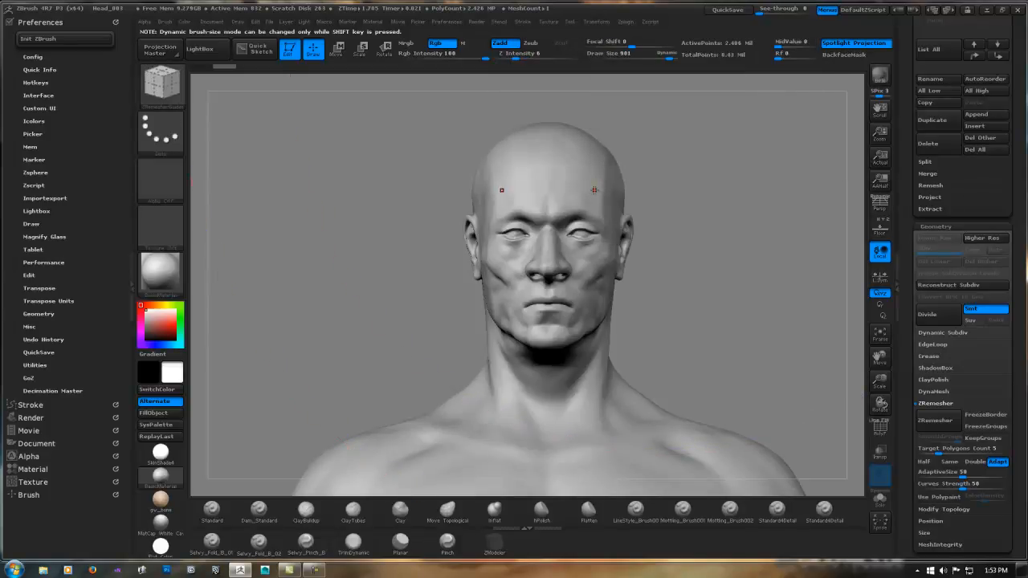
# Reduce the guide brush's draw size to 6, and to 4 with the face in close view
pyautogui.press('space')
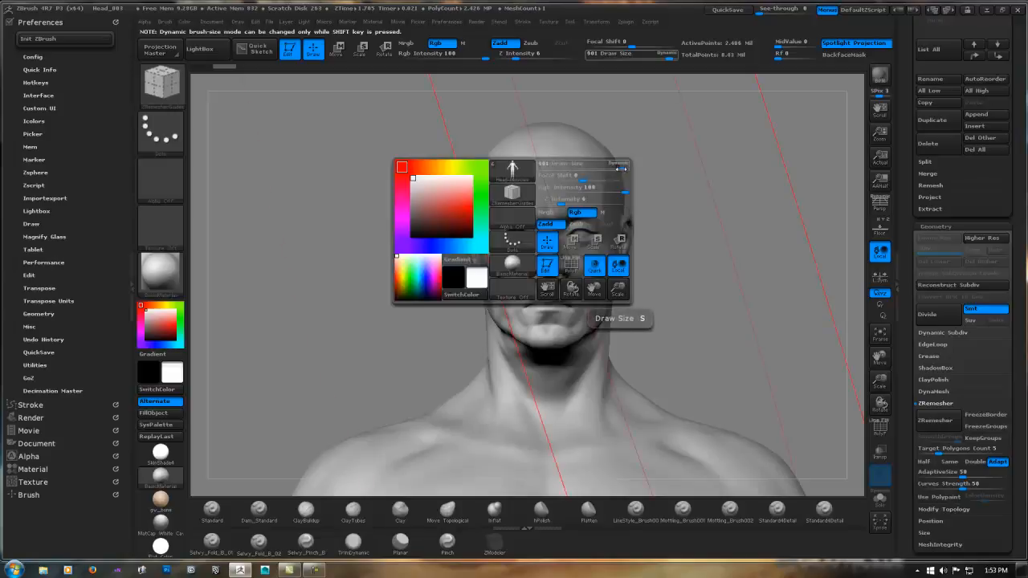
pyautogui.moveTo(568, 167); pyautogui.dragTo(547, 169)
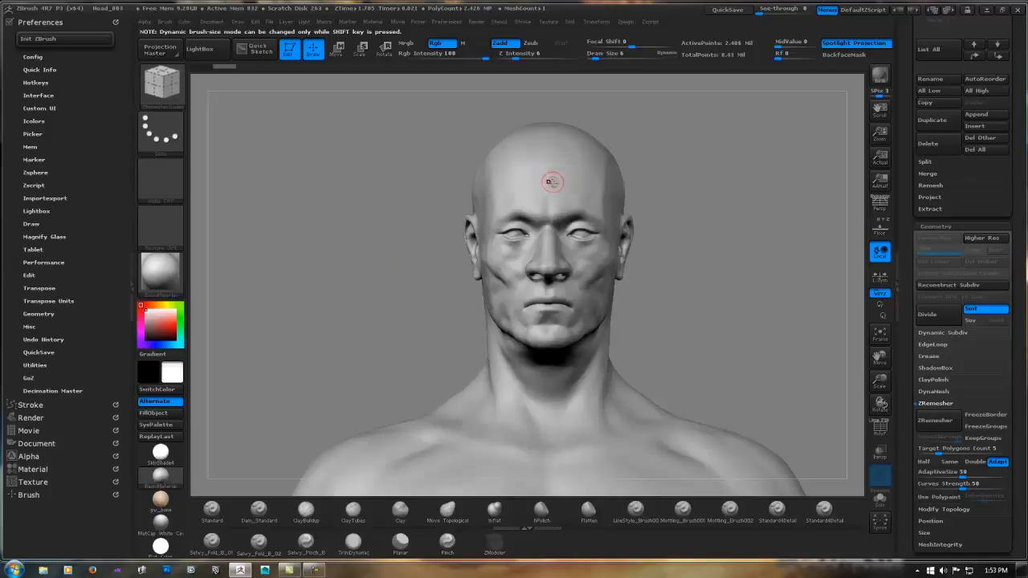
pyautogui.moveTo(559, 197)
pyautogui.keyDown('ctrl'); pyautogui.mouseDown(button='right')
pyautogui.moveTo(575, 237)
pyautogui.moveTo(618, 239)
pyautogui.moveTo(569, 236)
pyautogui.moveTo(582, 243)
pyautogui.mouseUp(button='right'); pyautogui.keyUp('ctrl')
pyautogui.keyDown('shift'); pyautogui.moveTo(748, 216); pyautogui.dragTo(744, 221); pyautogui.keyUp('shift')
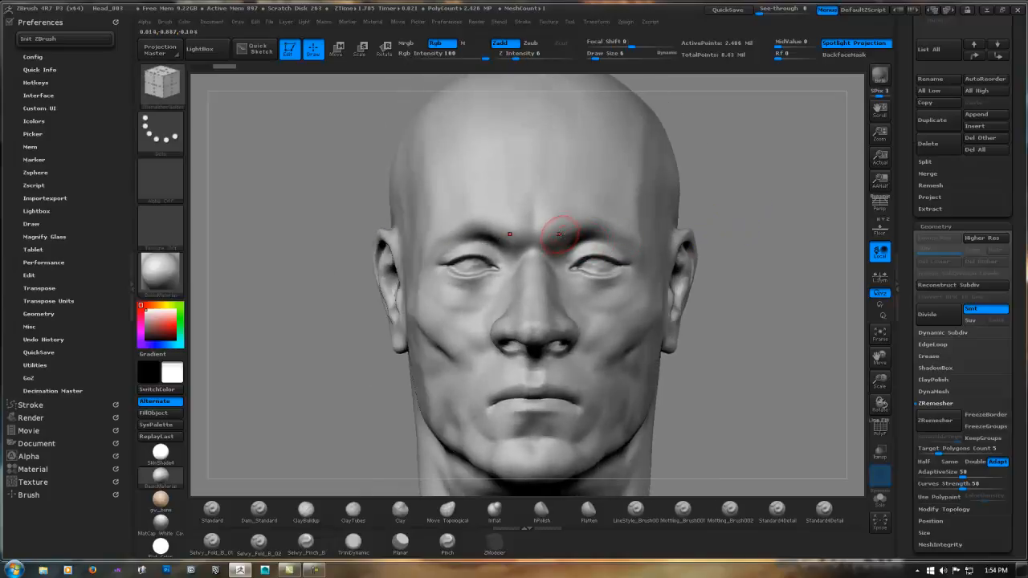
pyautogui.press('space')
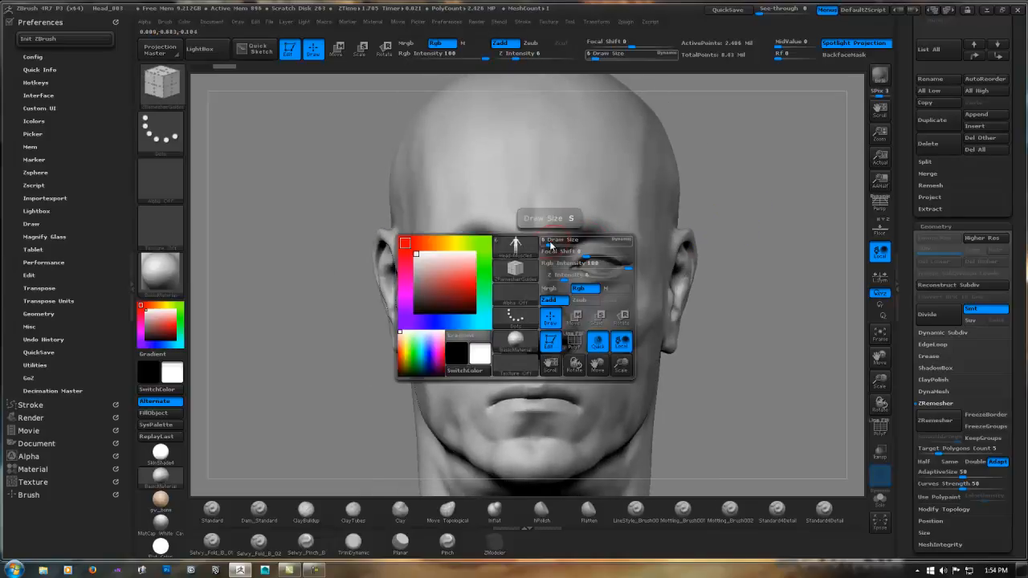
pyautogui.moveTo(551, 243); pyautogui.dragTo(543, 242)
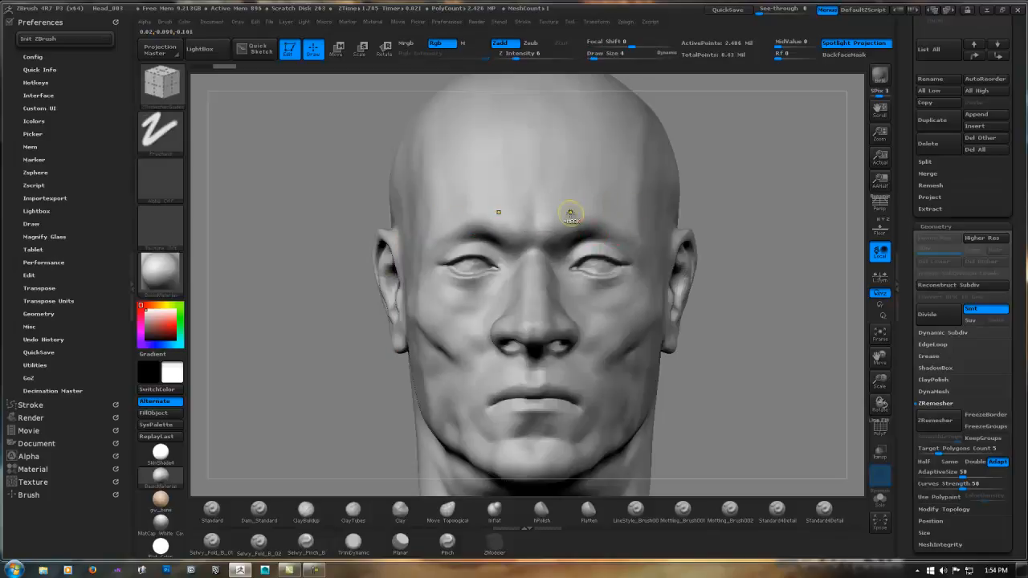
# Draw symmetrical guide curves around the eyelids, the eye sockets, the nose from bridge to base, and the nostrils
pyautogui.keyDown('ctrl'); pyautogui.moveTo(571, 211); pyautogui.dragTo(592, 248, button='right'); pyautogui.keyUp('ctrl')
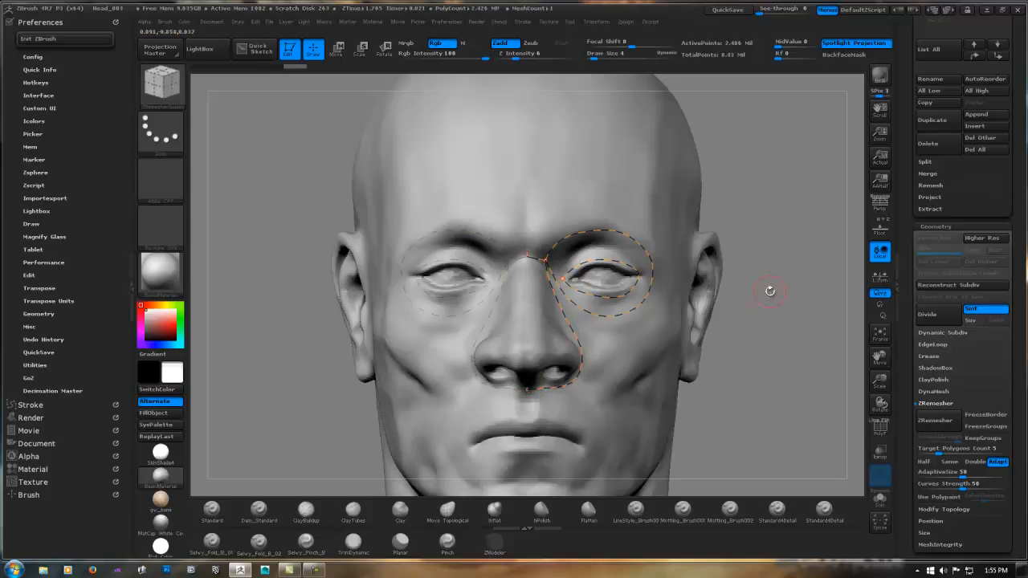
pyautogui.moveTo(787, 318); pyautogui.dragTo(773, 265)
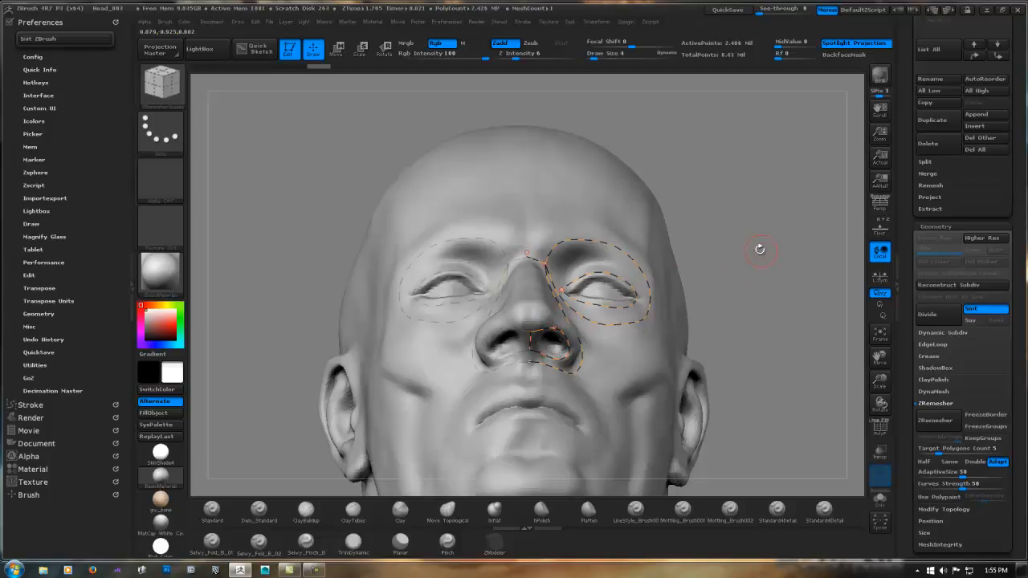
pyautogui.moveTo(760, 248); pyautogui.dragTo(762, 291)
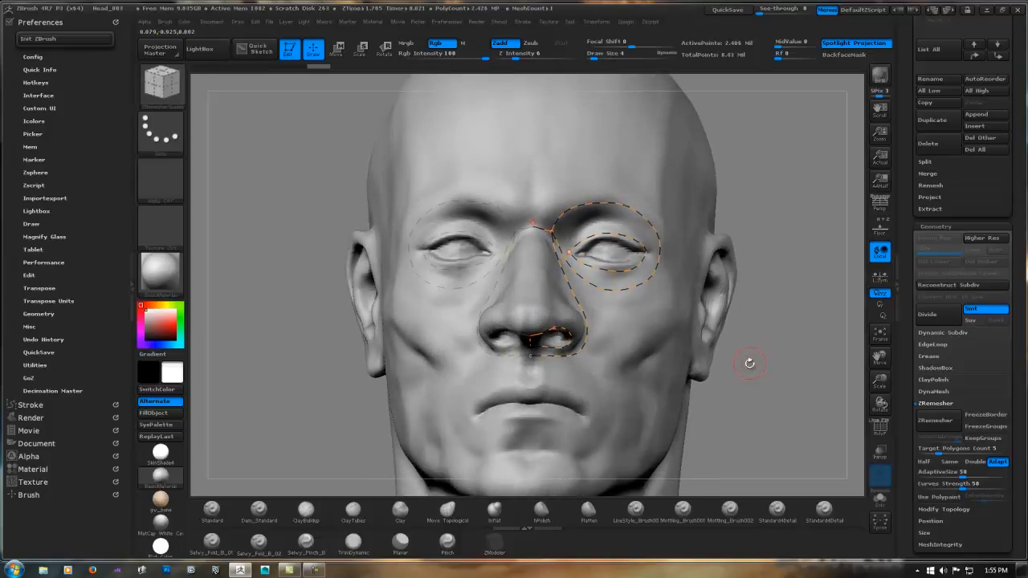
# Draw symmetrical guide curves along the lips and in a wider loop around the mouth, from below the nose to above the chin
pyautogui.moveTo(747, 360); pyautogui.dragTo(769, 195)
pyautogui.press('super')
pyautogui.click(807, 286)
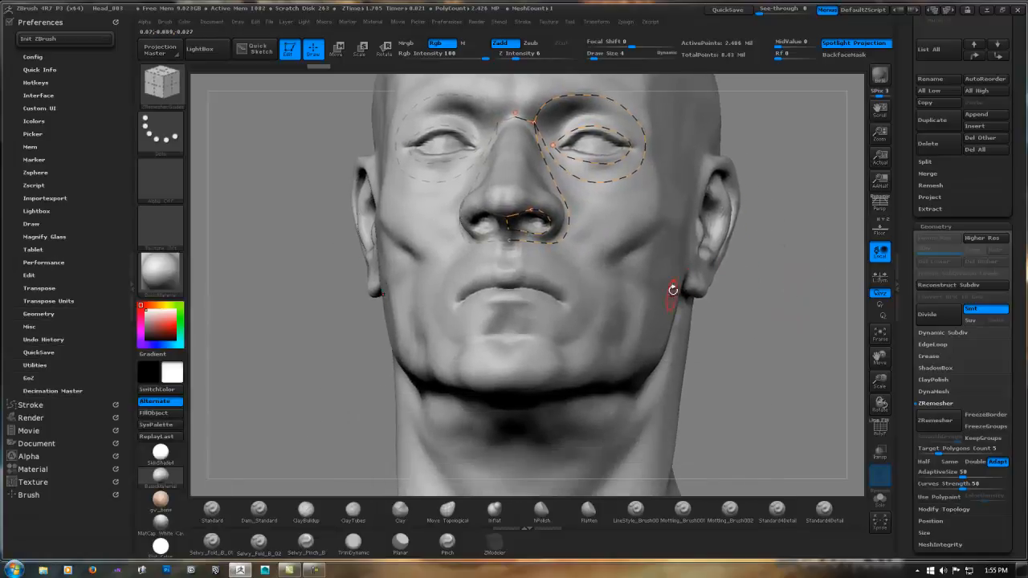
pyautogui.keyDown('shift'); pyautogui.moveTo(771, 317); pyautogui.dragTo(735, 313); pyautogui.keyUp('shift')
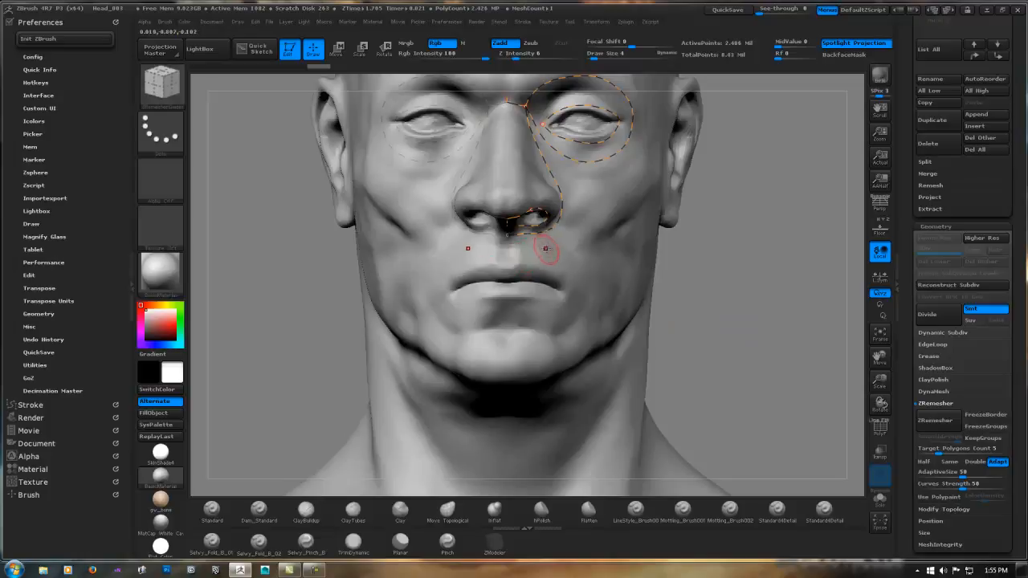
pyautogui.moveTo(506, 268); pyautogui.dragTo(524, 265)
pyautogui.moveTo(514, 251)
pyautogui.mouseDown()
pyautogui.moveTo(554, 239)
pyautogui.moveTo(507, 235)
pyautogui.mouseUp()
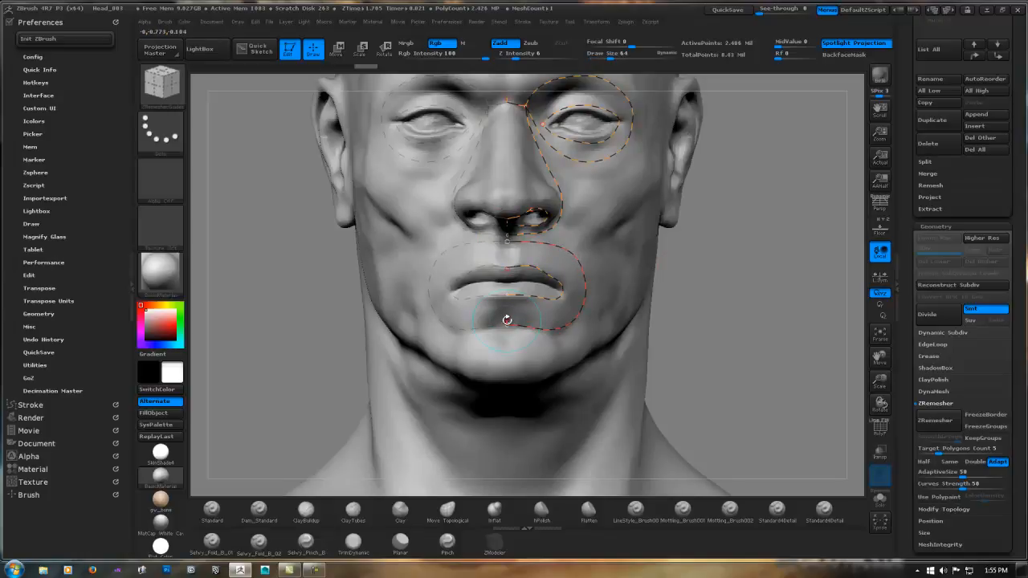
# Draw a closed guide loop around the ear and quick-save the project
pyautogui.moveTo(797, 302); pyautogui.dragTo(592, 285)
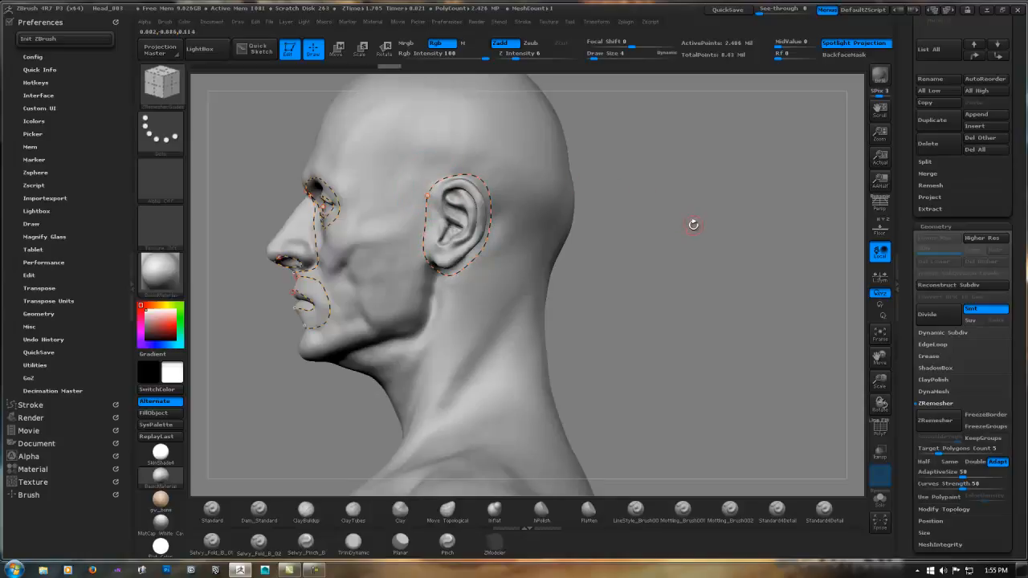
pyautogui.moveTo(686, 224)
pyautogui.keyDown('ctrl'); pyautogui.mouseDown(button='right')
pyautogui.moveTo(629, 223)
pyautogui.moveTo(712, 261)
pyautogui.moveTo(686, 265)
pyautogui.mouseUp(button='right'); pyautogui.keyUp('ctrl')
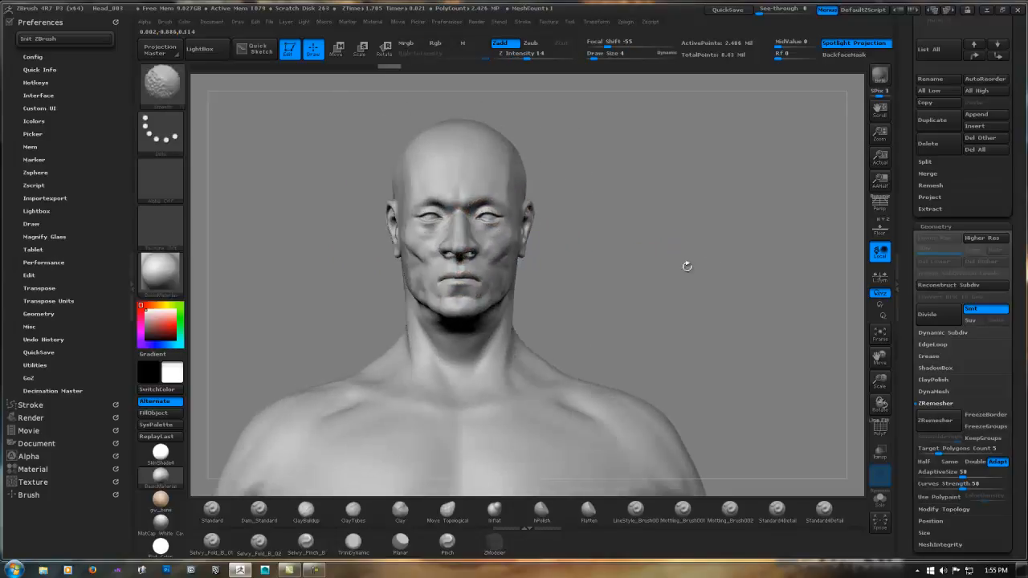
pyautogui.press('ctrl')
pyautogui.keyDown('ctrl'); pyautogui.moveTo(593, 236); pyautogui.dragTo(696, 218, button='right'); pyautogui.keyUp('ctrl')
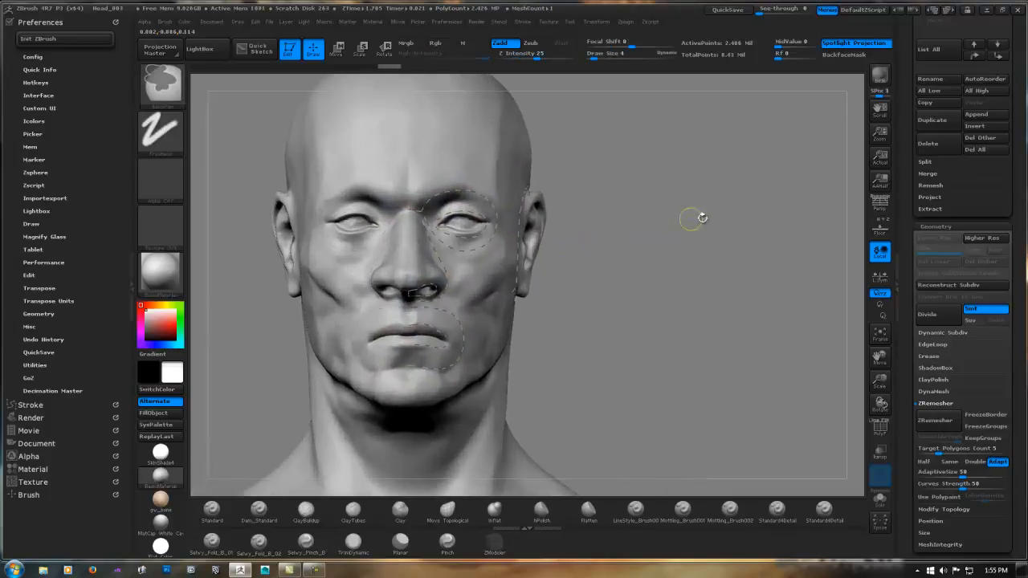
pyautogui.click(731, 10)
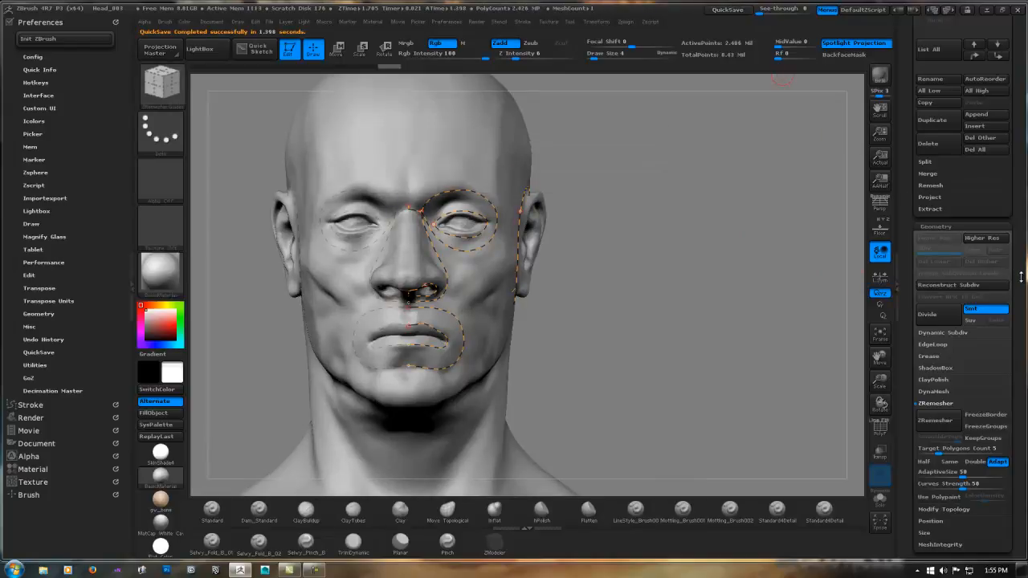
# Configure ZRemesher with Adapt off, Curves Strength 89, AdaptiveSize 39 and Target Polygons Count 20
pyautogui.scroll(-5, 1018, 290)
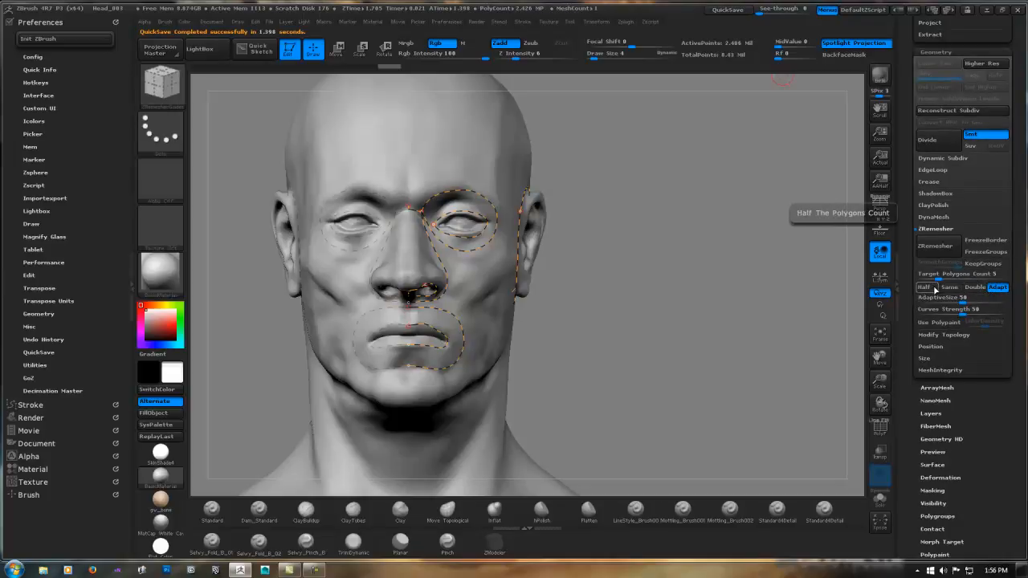
pyautogui.click(998, 288)
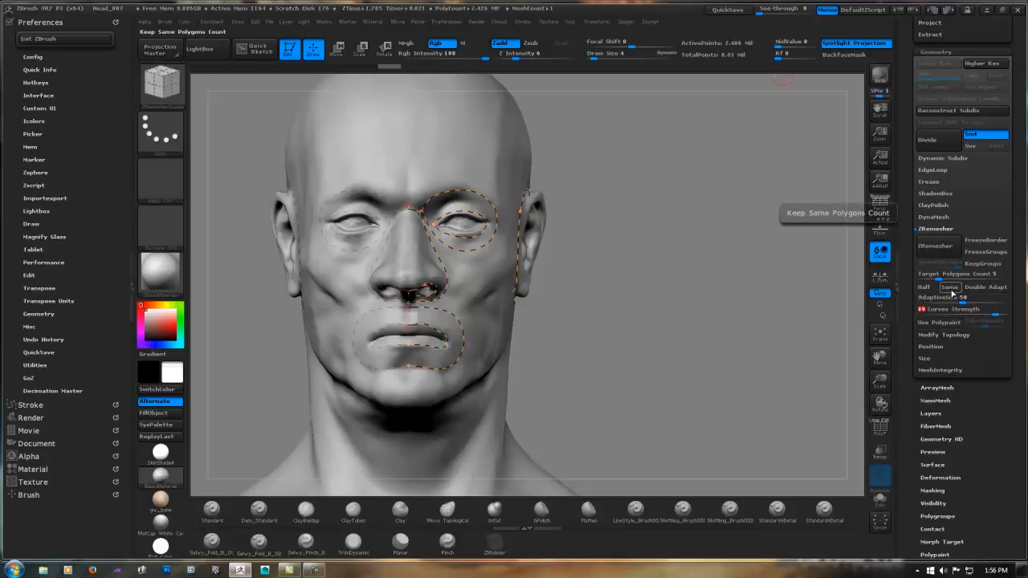
pyautogui.moveTo(961, 301); pyautogui.dragTo(959, 299)
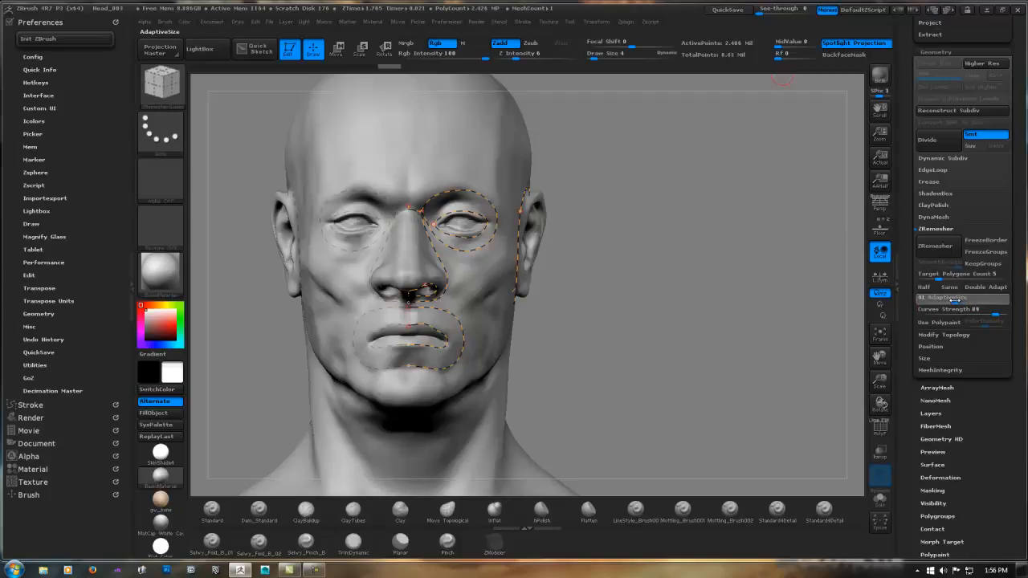
pyautogui.click(938, 277)
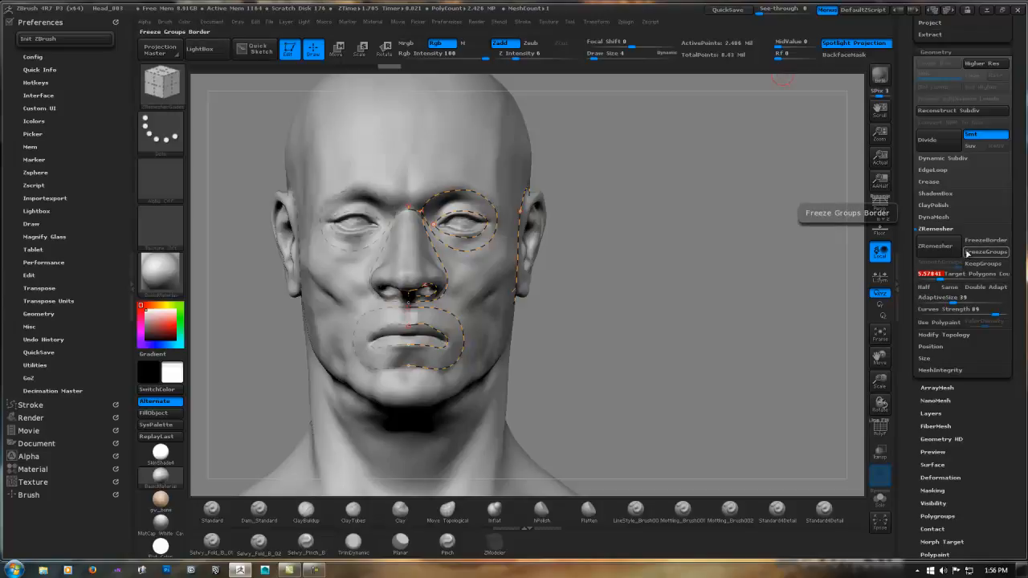
pyautogui.write('20')
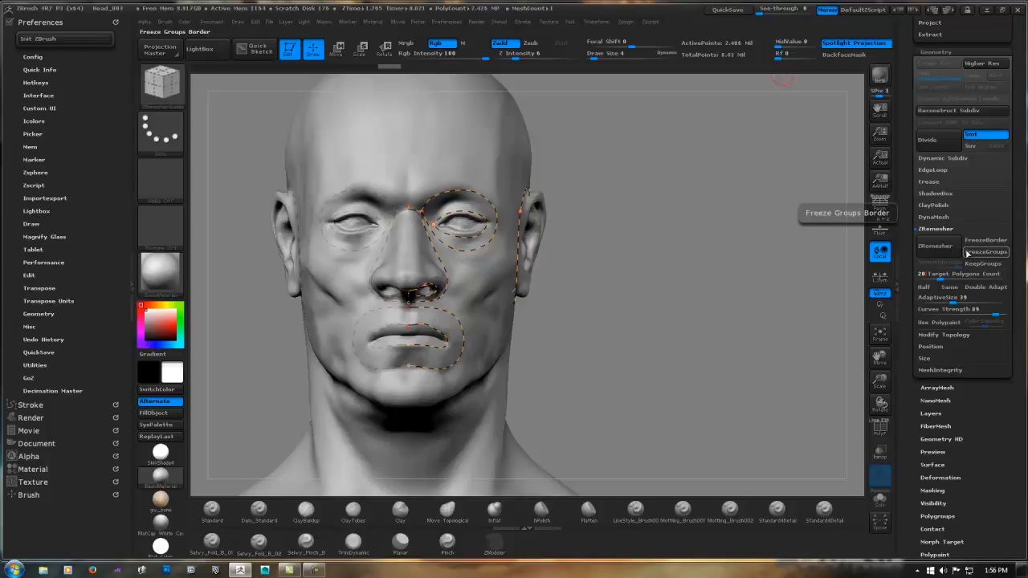
pyautogui.press('Return')
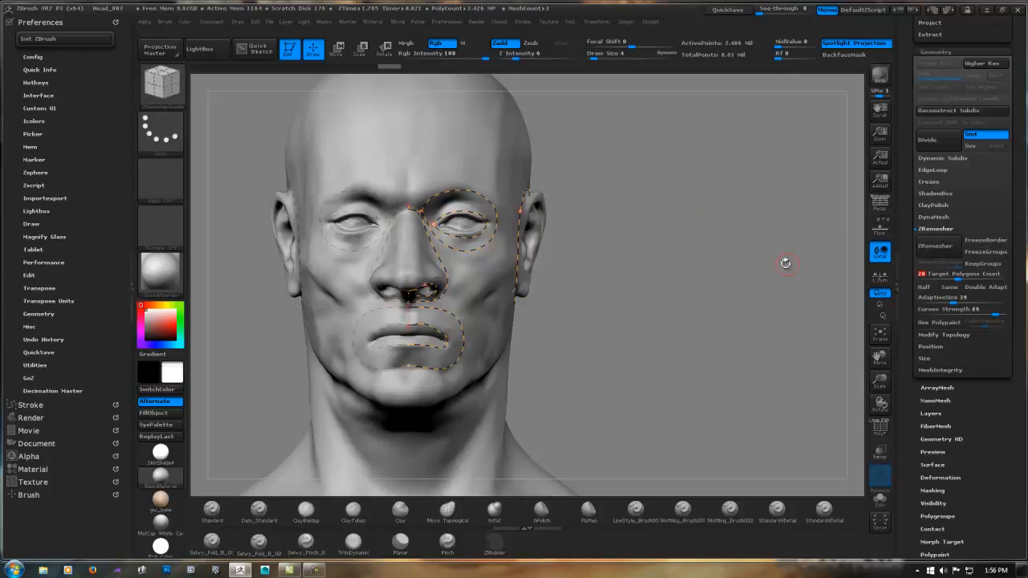
# Run ZRemesher on the guided figure and show its polyframe to inspect the new topology across the body
pyautogui.press('shift')
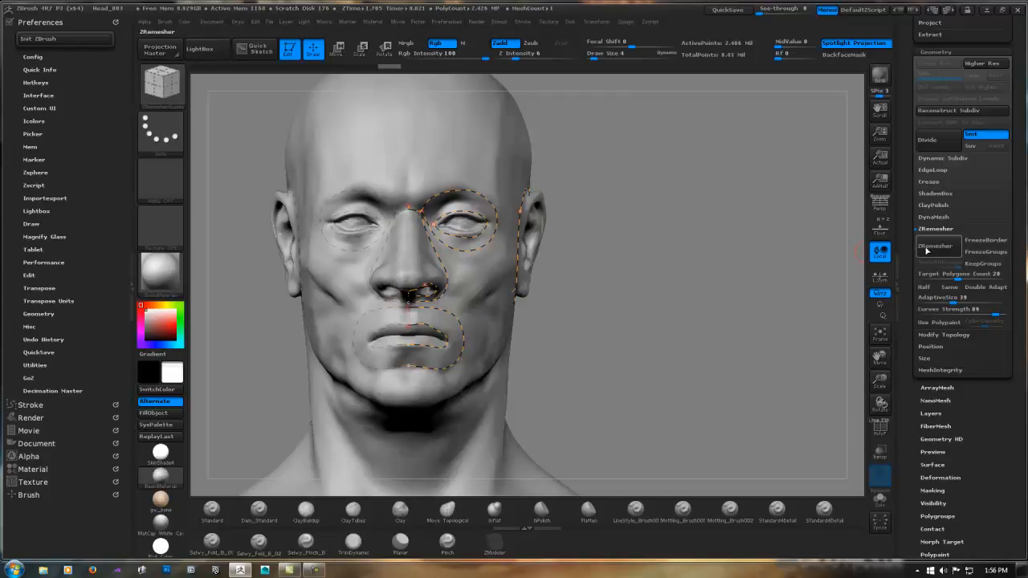
pyautogui.click(939, 247)
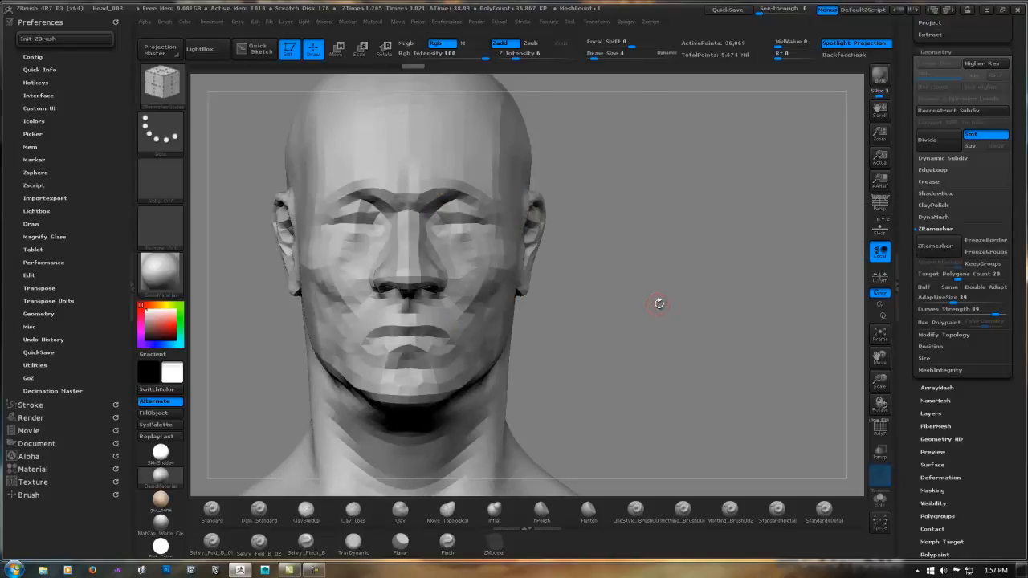
pyautogui.hotkey('shift', 'f')
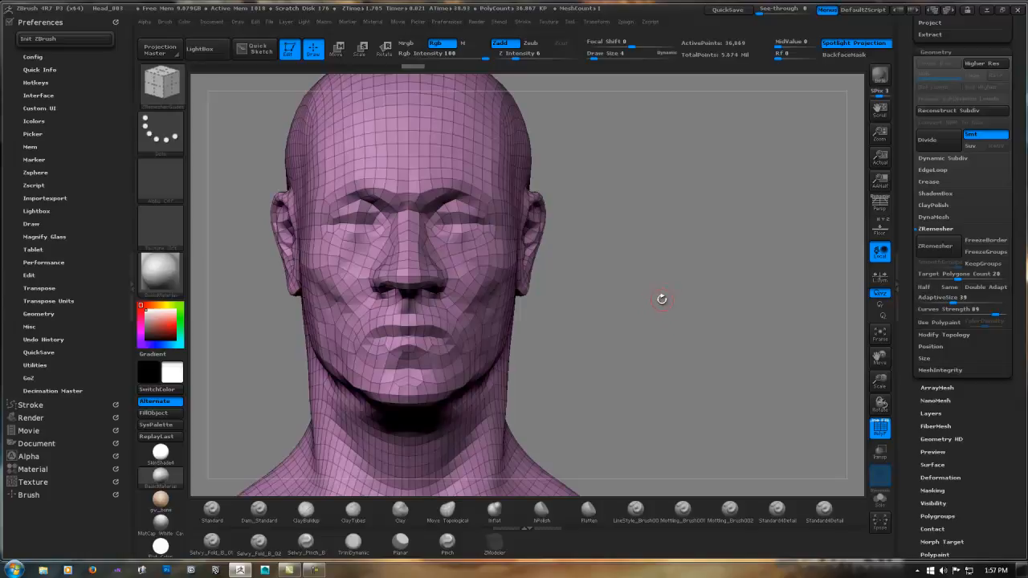
pyautogui.press('f')
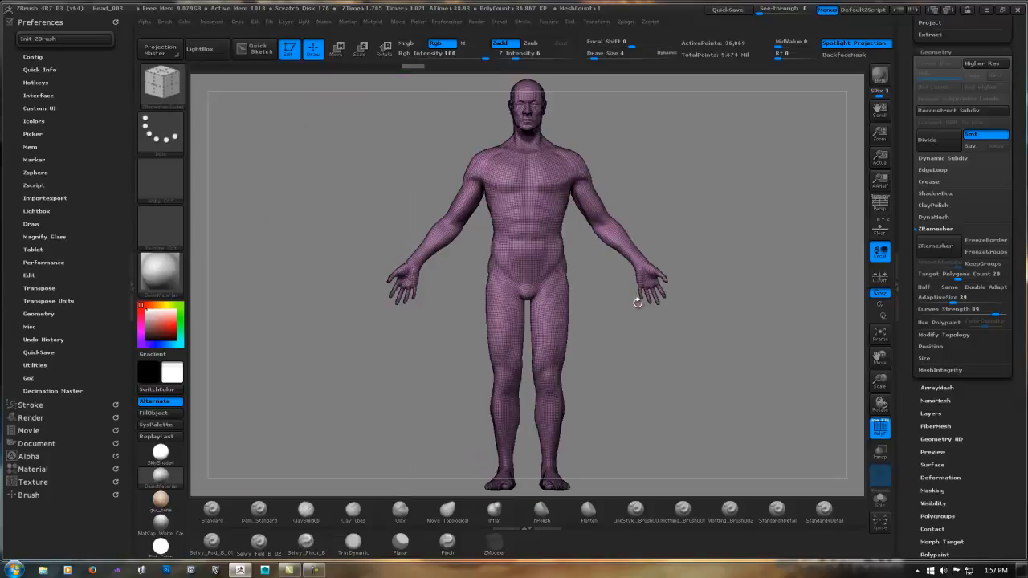
pyautogui.moveTo(633, 330)
pyautogui.mouseDown()
pyautogui.moveTo(605, 340)
pyautogui.moveTo(587, 331)
pyautogui.moveTo(688, 332)
pyautogui.moveTo(630, 327)
pyautogui.moveTo(658, 330)
pyautogui.moveTo(638, 332)
pyautogui.moveTo(634, 315)
pyautogui.mouseUp()
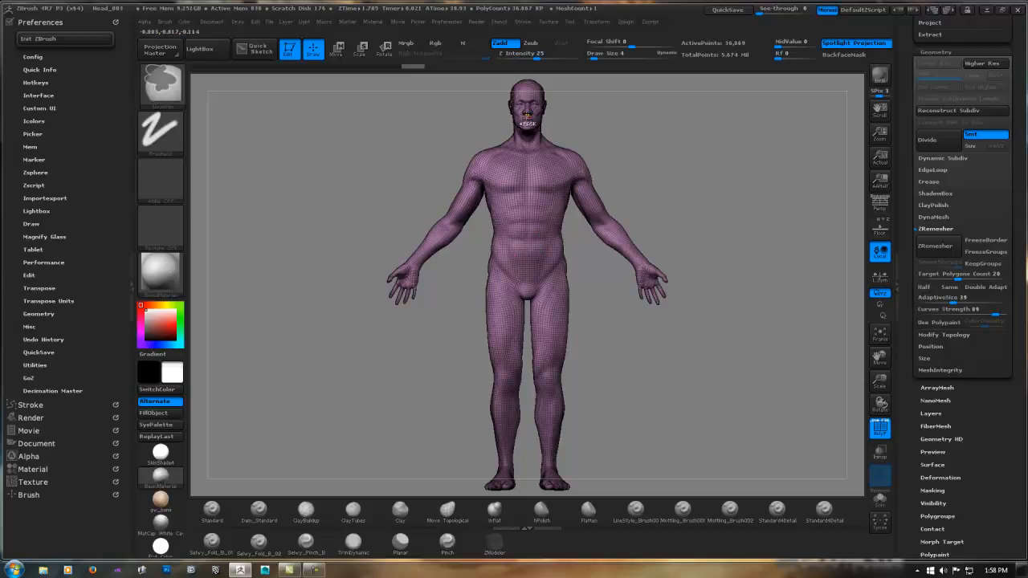
pyautogui.moveTo(526, 115)
pyautogui.keyDown('ctrl'); pyautogui.mouseDown(button='right')
pyautogui.moveTo(679, 135)
pyautogui.moveTo(757, 165)
pyautogui.mouseUp(button='right'); pyautogui.keyUp('ctrl')
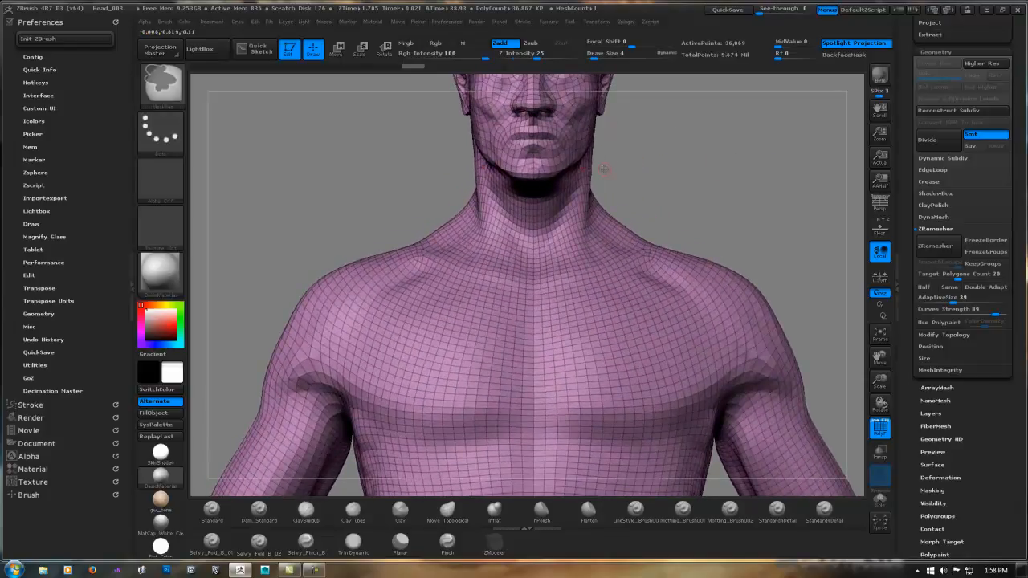
# Inspect the new face topology from the front and check the polygon count of the retopologized Head-Muscles subtool
pyautogui.moveTo(603, 168)
pyautogui.keyDown('alt'); pyautogui.mouseDown(button='right')
pyautogui.moveTo(590, 245)
pyautogui.moveTo(556, 296)
pyautogui.mouseUp(button='right'); pyautogui.keyUp('alt')
pyautogui.keyDown('ctrl'); pyautogui.moveTo(514, 242); pyautogui.dragTo(532, 243, button='right'); pyautogui.keyUp('ctrl')
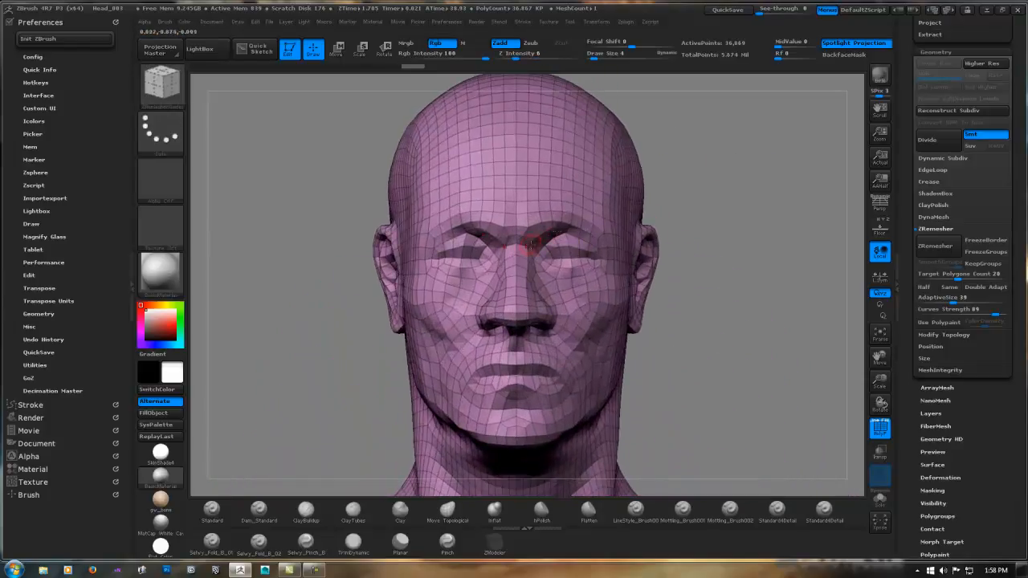
pyautogui.moveTo(695, 211); pyautogui.dragTo(760, 235, button='right')
pyautogui.scroll(5, 1018, 233)
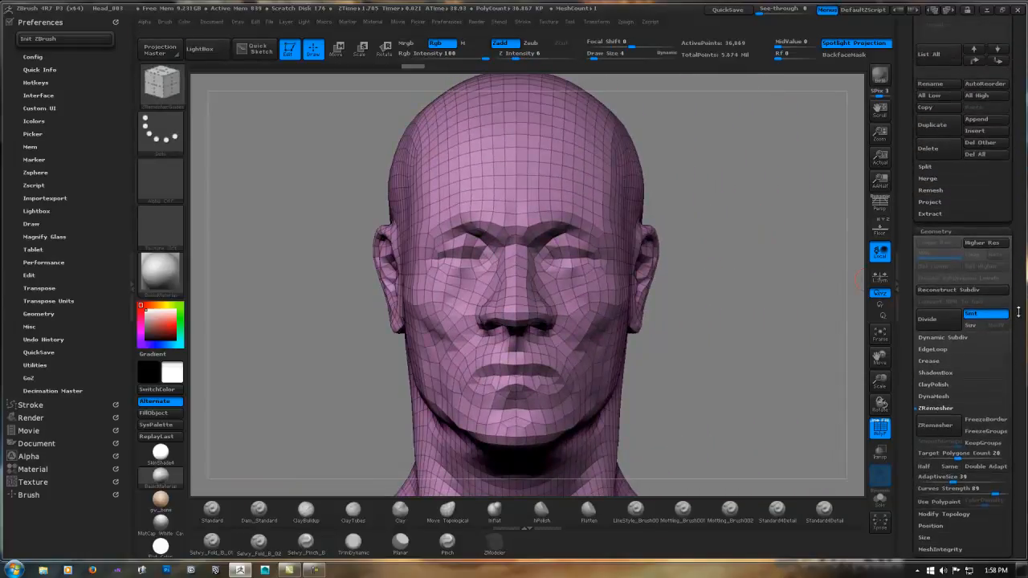
pyautogui.scroll(1, 1015, 328)
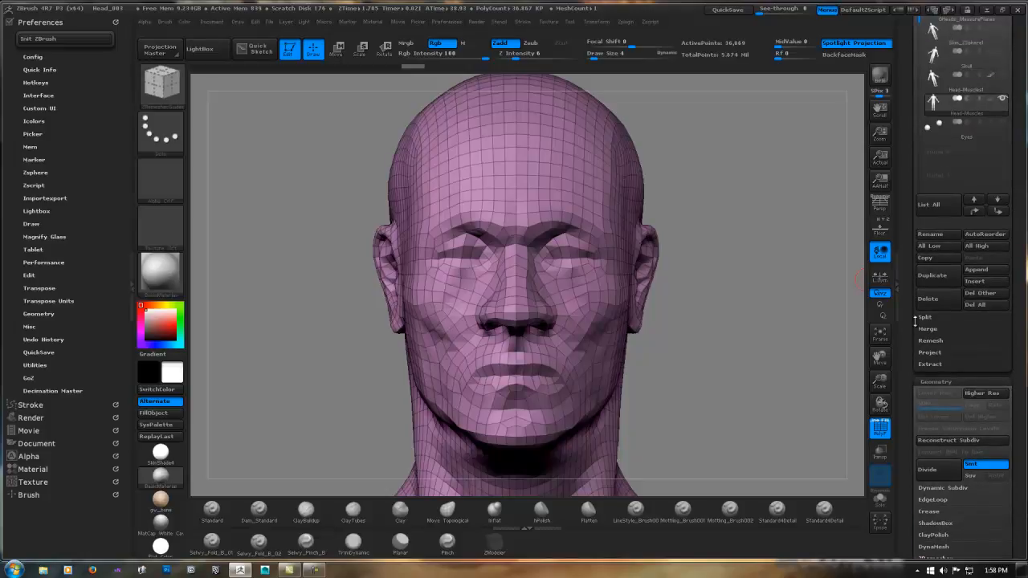
pyautogui.moveTo(935, 79)
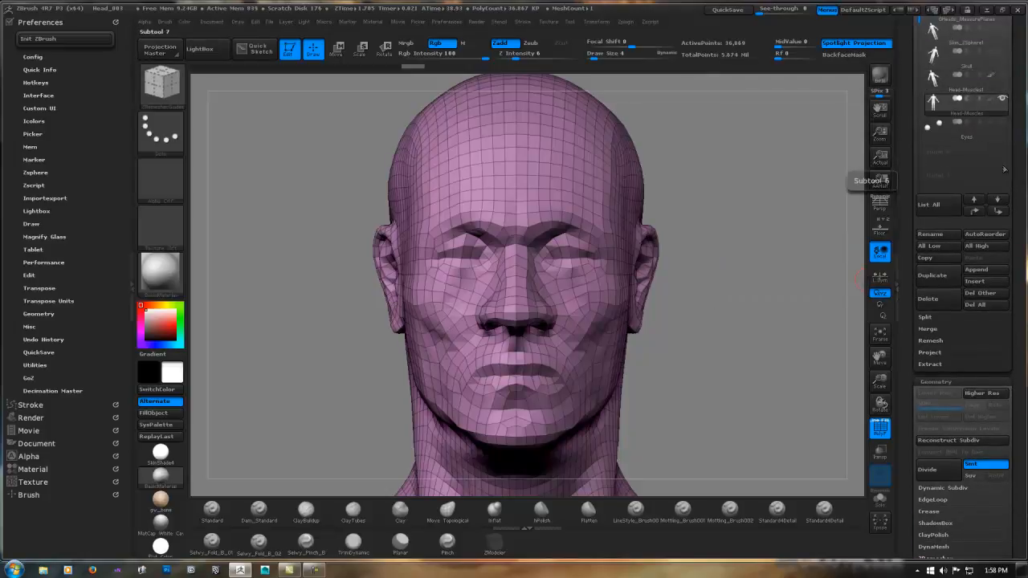
pyautogui.scroll(-2, 1018, 133)
pyautogui.scroll(2, 1018, 134)
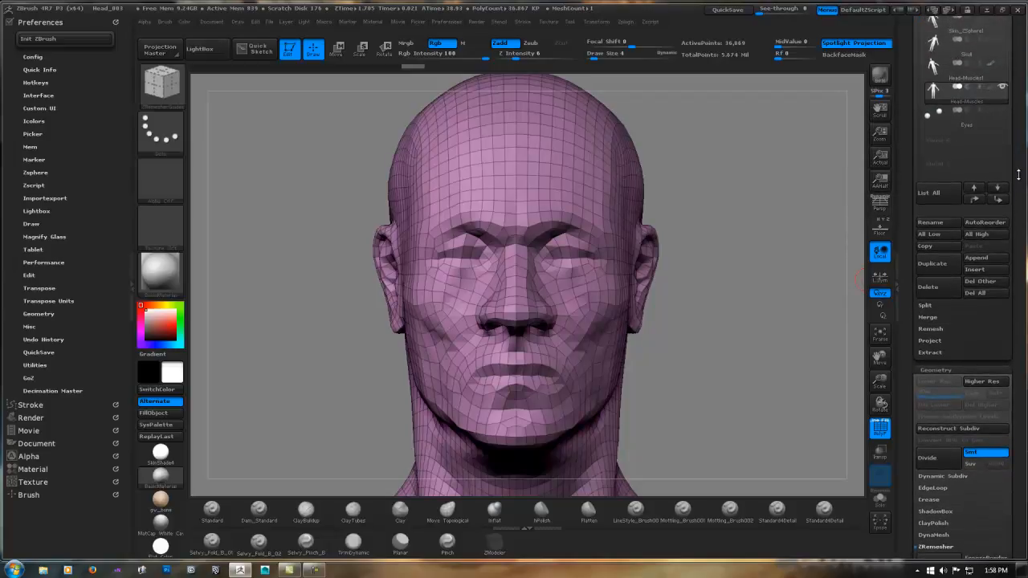
pyautogui.moveTo(934, 62)
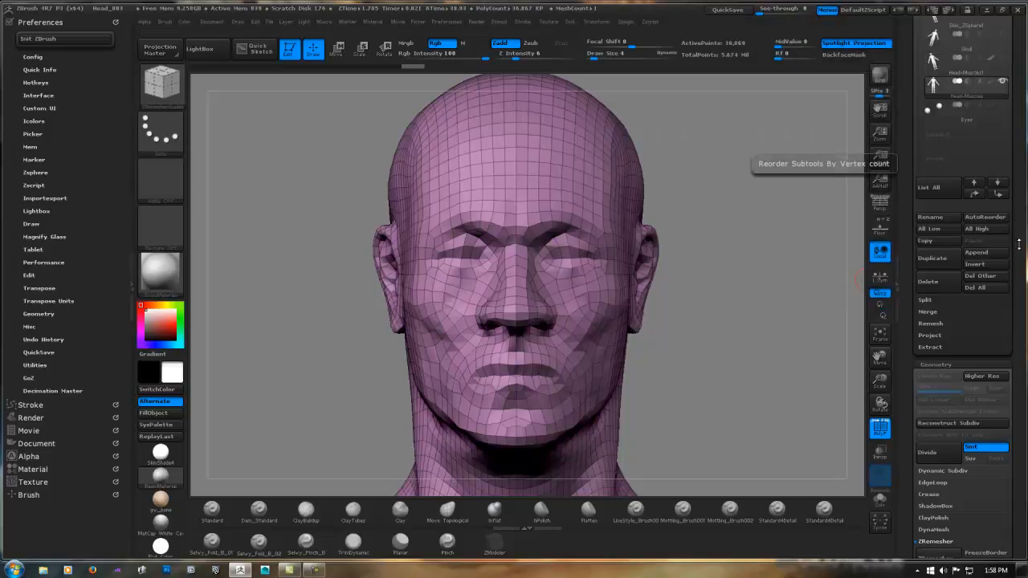
pyautogui.moveTo(1020, 257); pyautogui.dragTo(1022, 213)
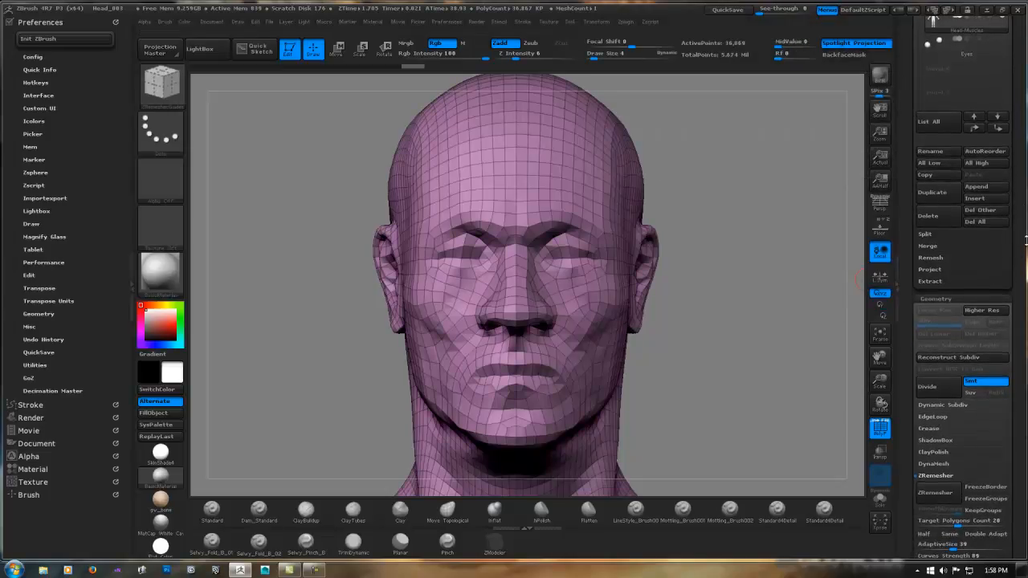
pyautogui.moveTo(1022, 249); pyautogui.dragTo(1021, 282)
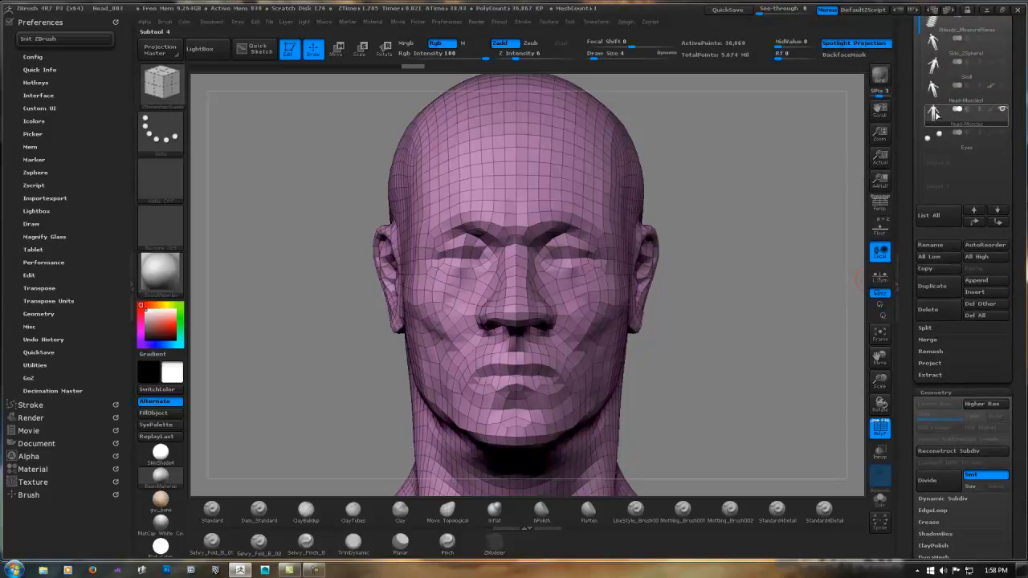
pyautogui.moveTo(934, 115)
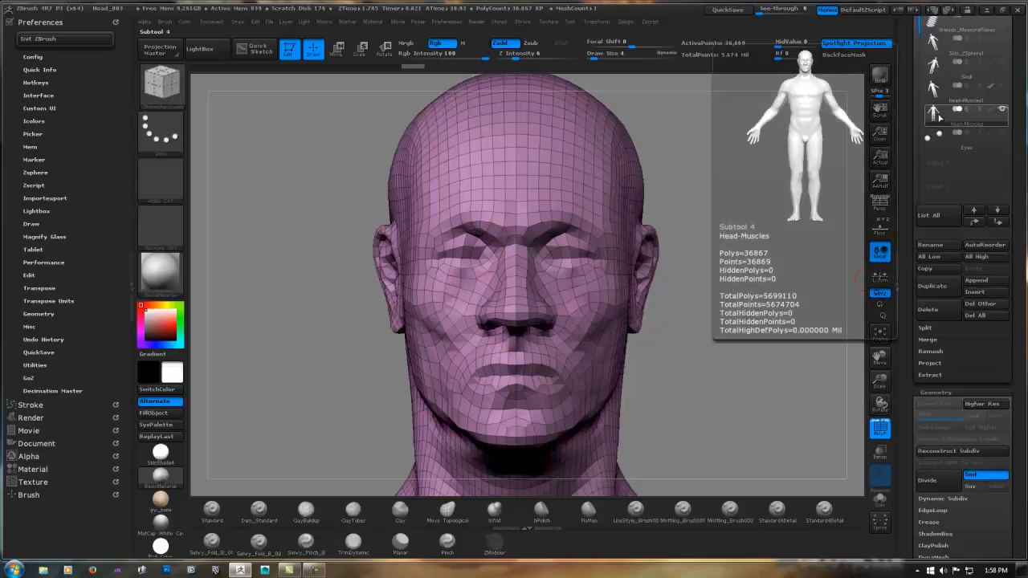
# Subdivide the retopologized Head-Muscles mesh three times, up to subdivision level 4
pyautogui.moveTo(1016, 318); pyautogui.dragTo(1019, 285)
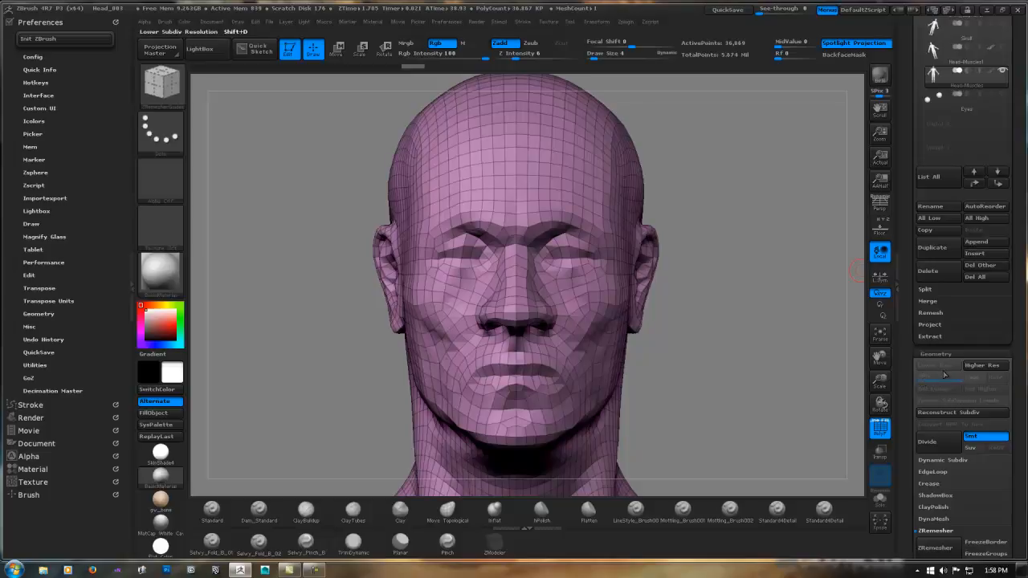
pyautogui.click(943, 415)
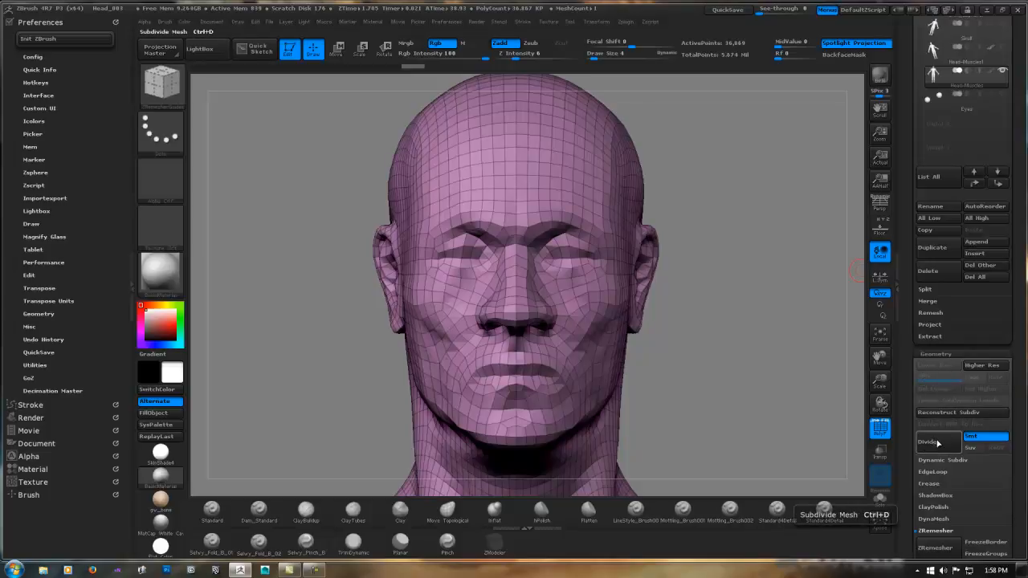
pyautogui.click(929, 442)
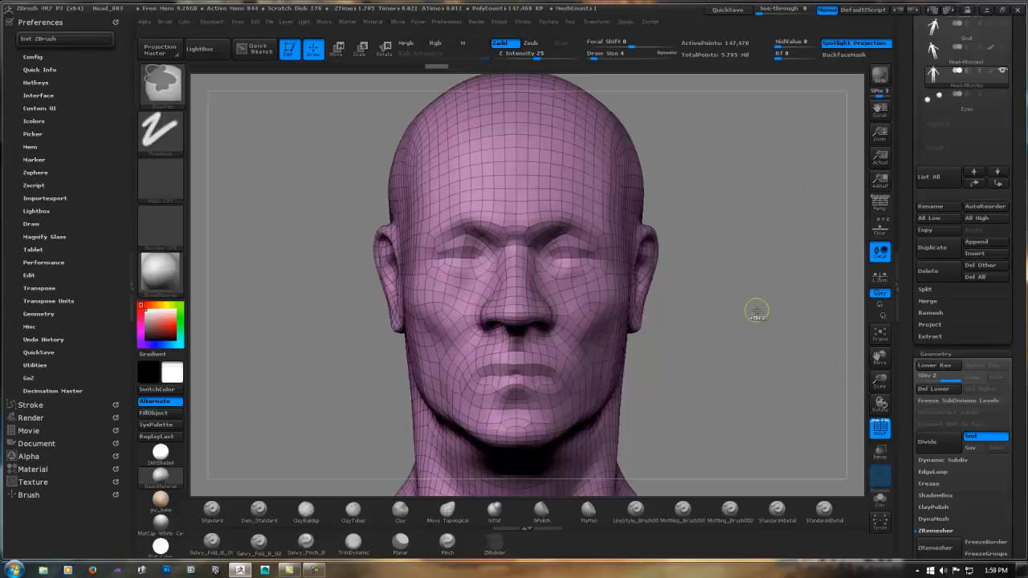
pyautogui.hotkey('ctrl', 'd')
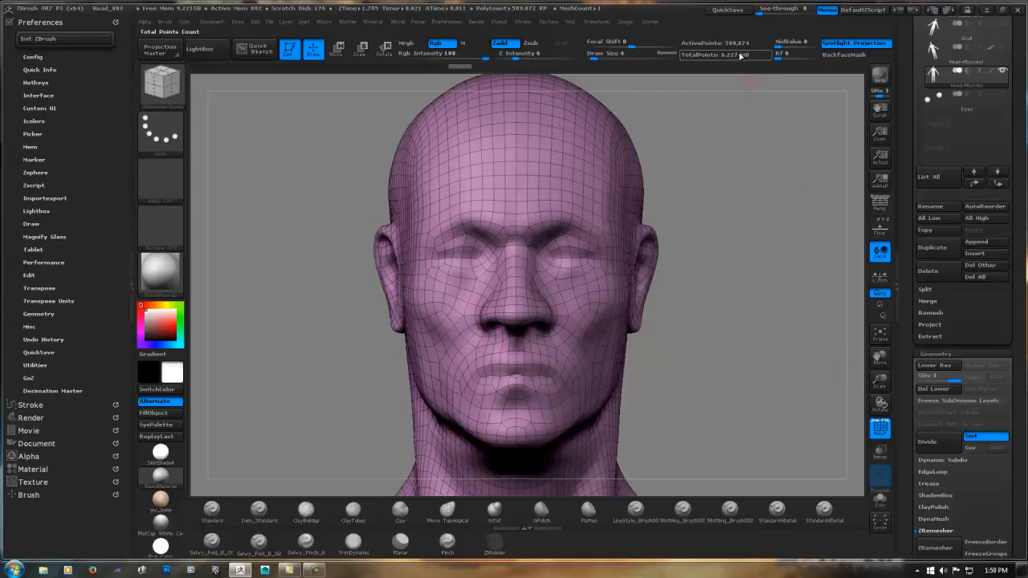
pyautogui.hotkey('ctrl', 'd')
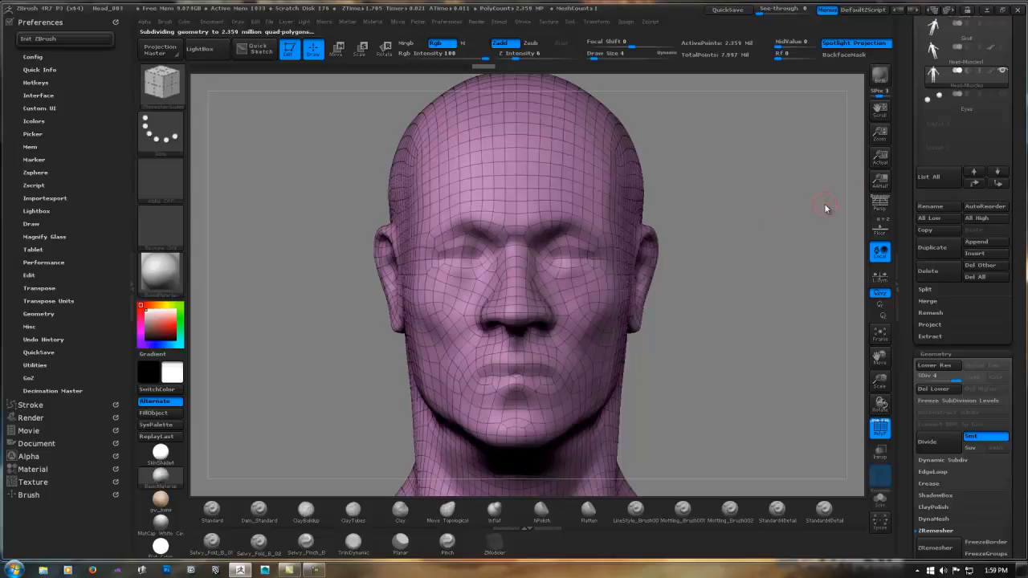
# Compare the subdivided mesh's point count with the original Head-Muscles1 subtool and return the retopologized mesh to subdivision level 1
pyautogui.click(934, 51)
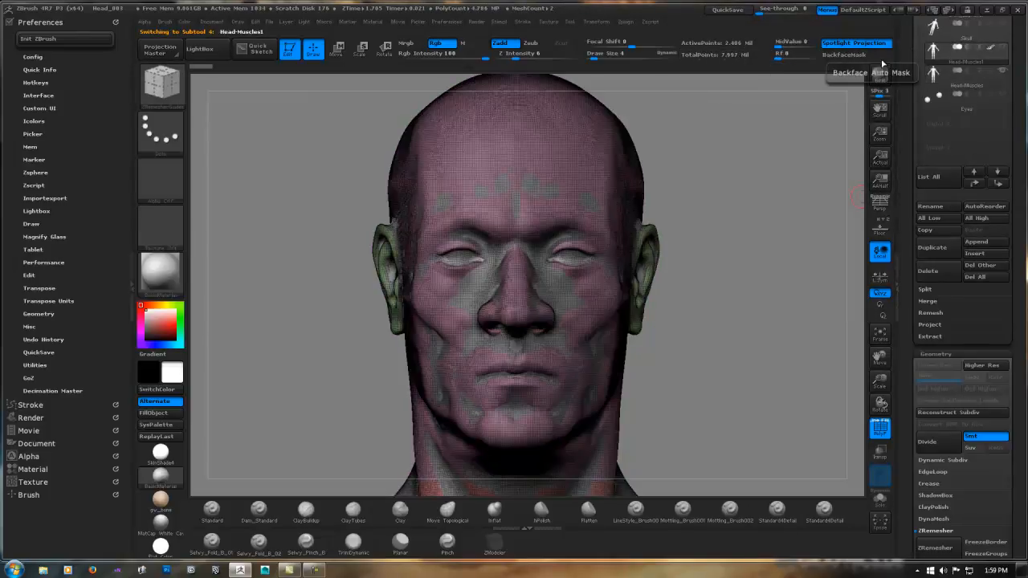
pyautogui.click(934, 74)
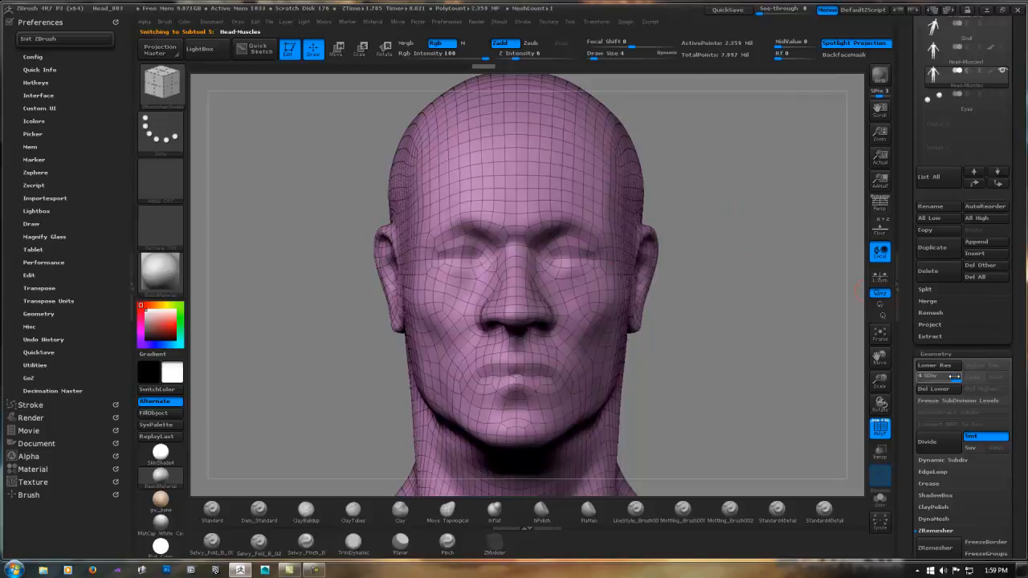
pyautogui.click(917, 376)
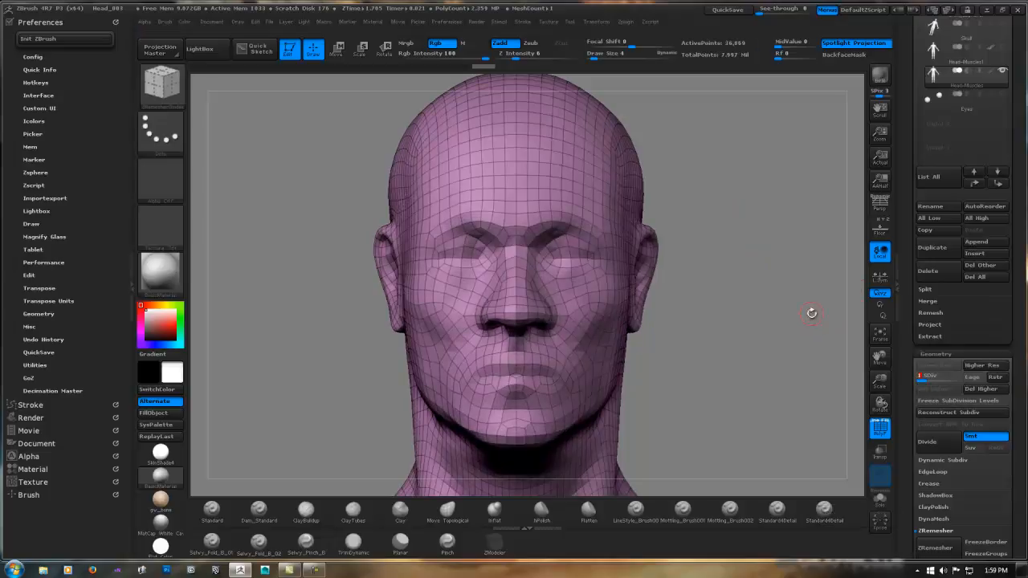
# Open the subtool projection settings and make the high-poly Head-Muscles1 subtool visible together with the retopologized mesh
pyautogui.press('shift')
pyautogui.click(929, 312)
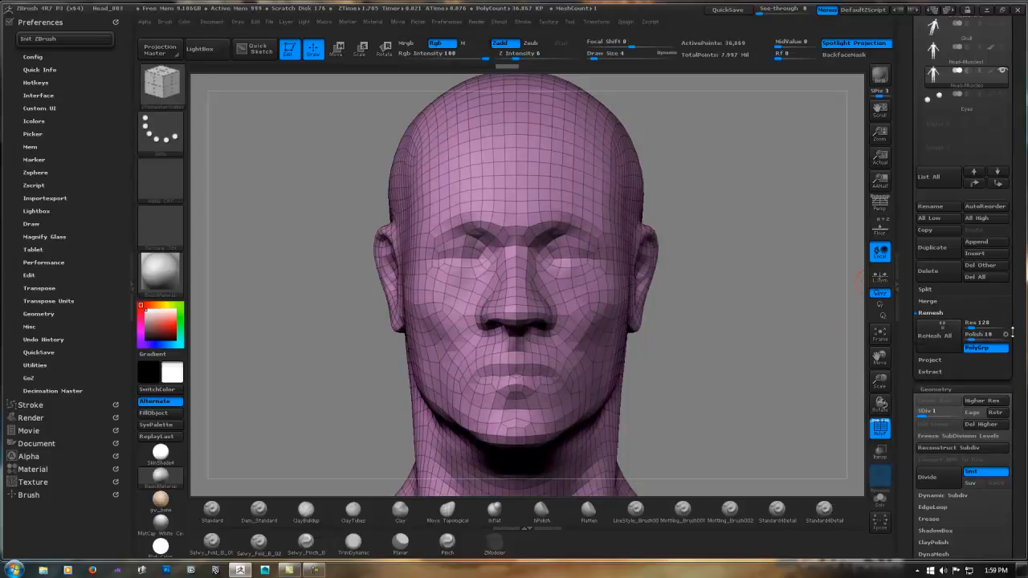
pyautogui.scroll(-1, 1017, 329)
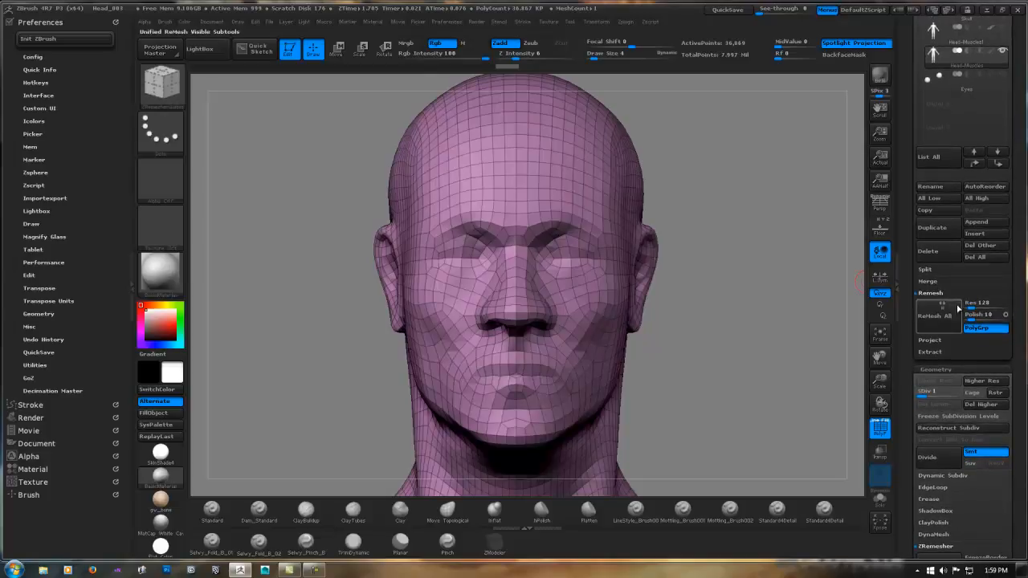
pyautogui.press('shift')
pyautogui.click(931, 293)
pyautogui.click(932, 305)
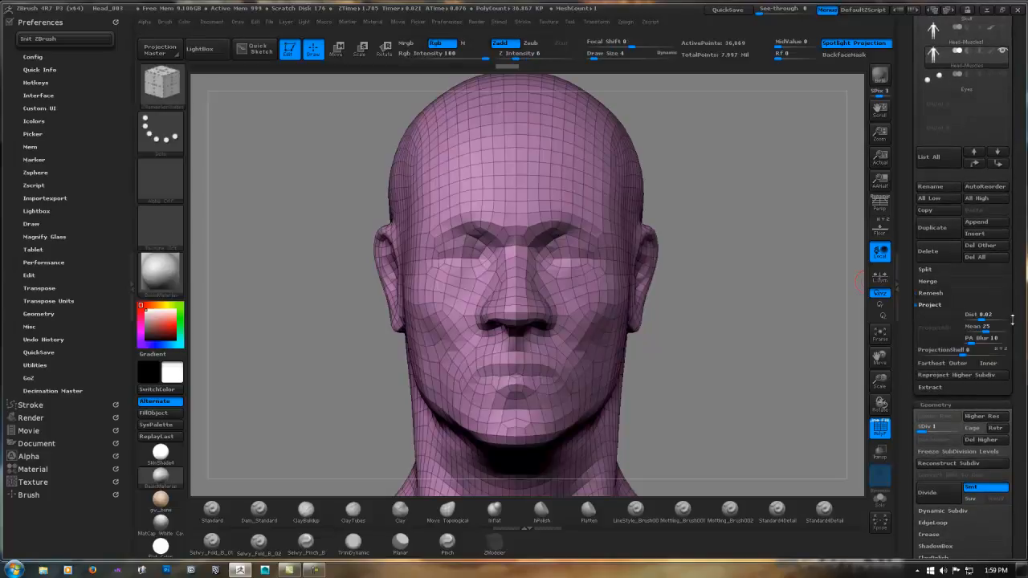
pyautogui.moveTo(1016, 320); pyautogui.dragTo(1017, 271)
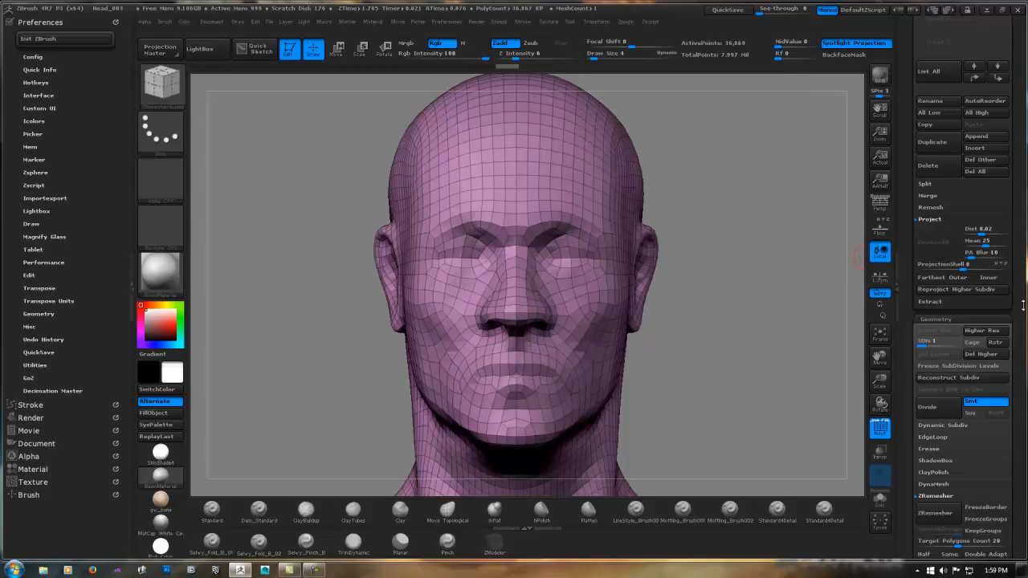
pyautogui.moveTo(1018, 308); pyautogui.dragTo(1017, 317)
pyautogui.scroll(5, 1017, 317)
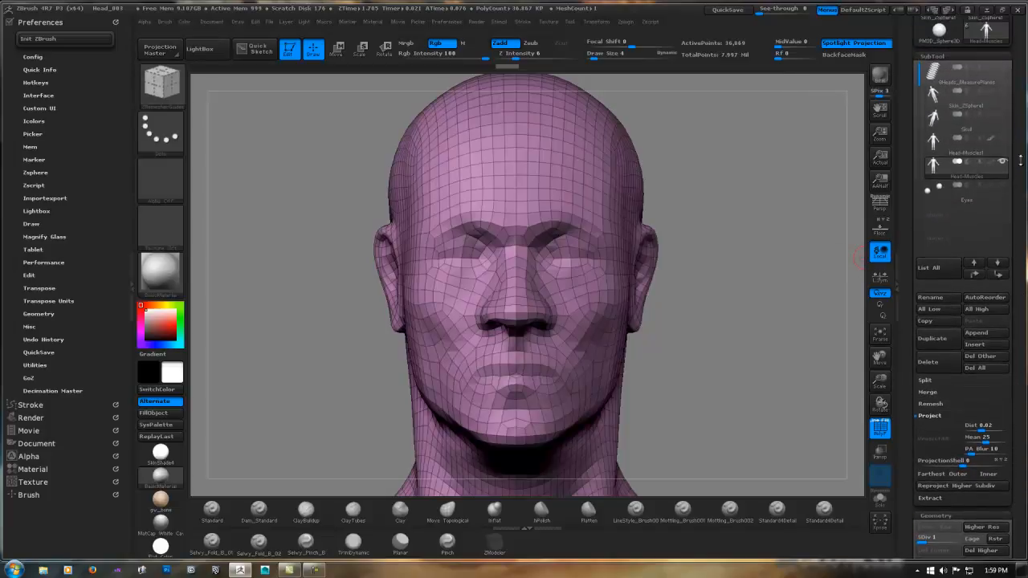
pyautogui.click(1008, 164)
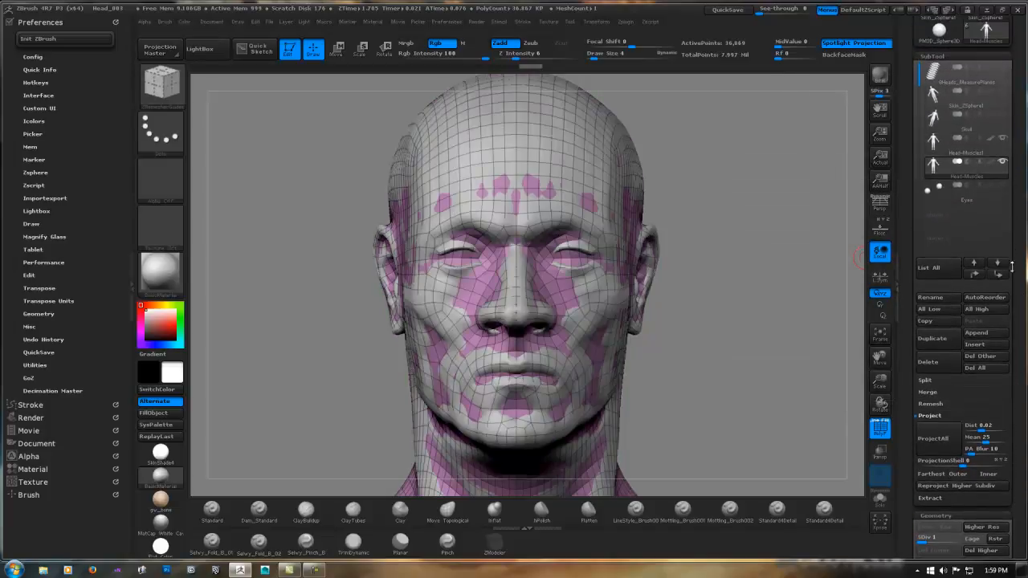
# Project all the high-poly detail onto the retopologized mesh at subdivision level 1, declining to transfer PolyPaint
pyautogui.scroll(-2, 1012, 268)
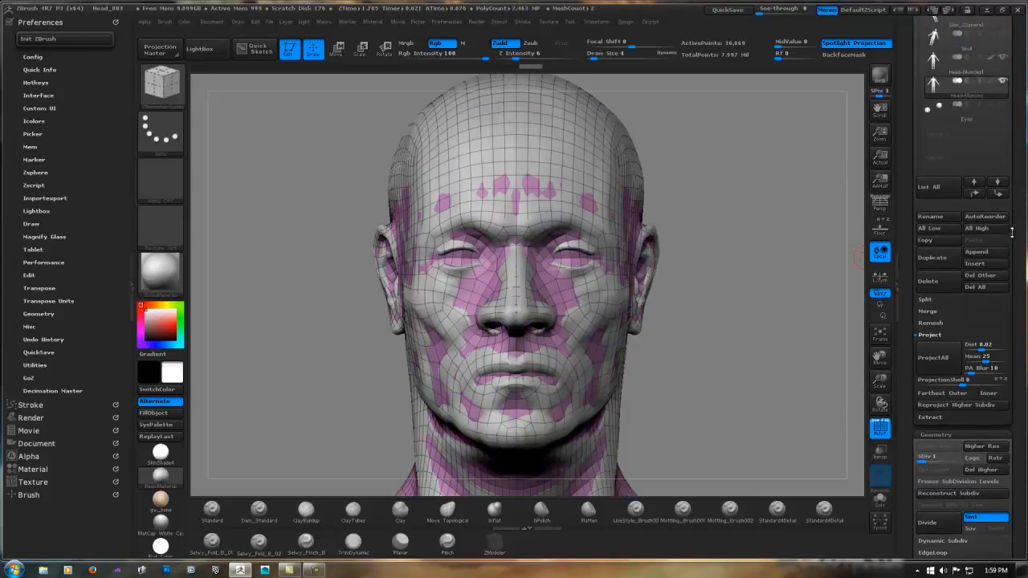
pyautogui.scroll(2, 1012, 233)
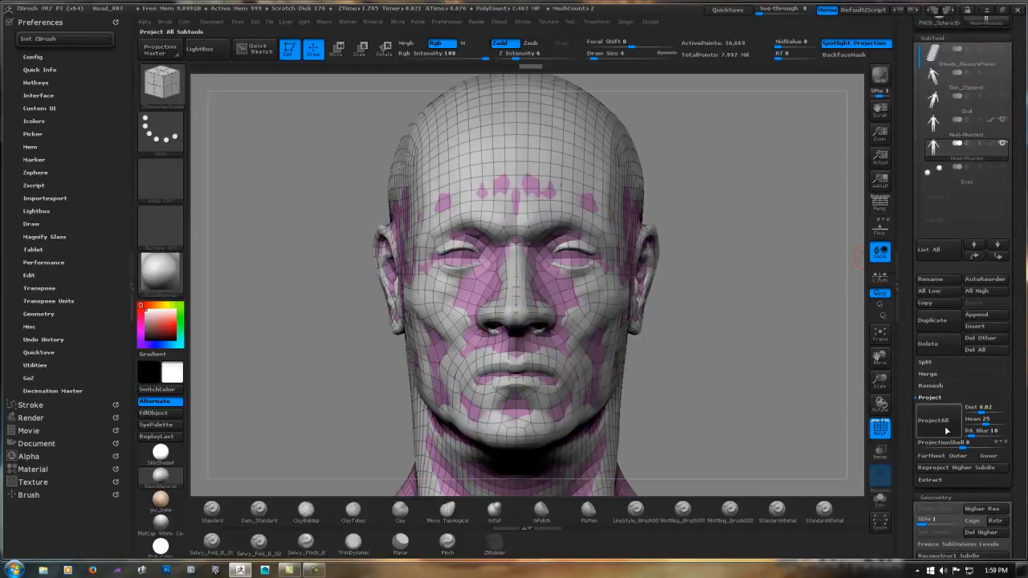
pyautogui.moveTo(967, 128)
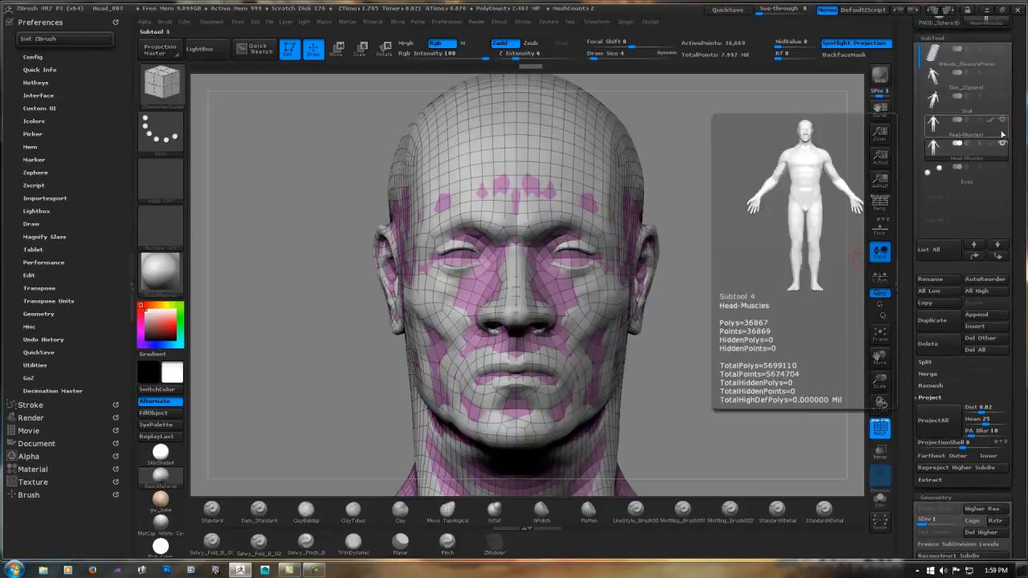
pyautogui.click(934, 421)
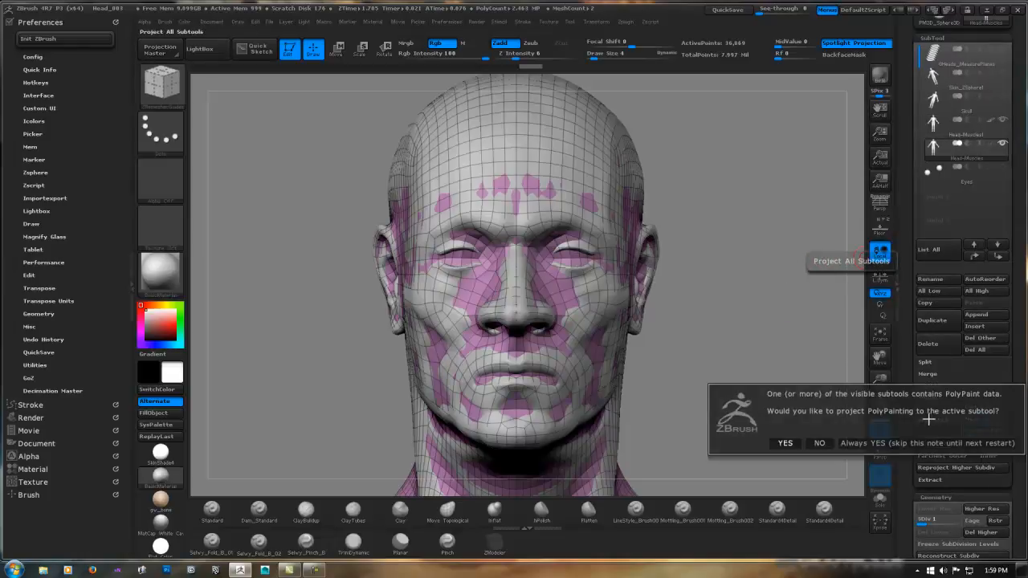
pyautogui.click(819, 443)
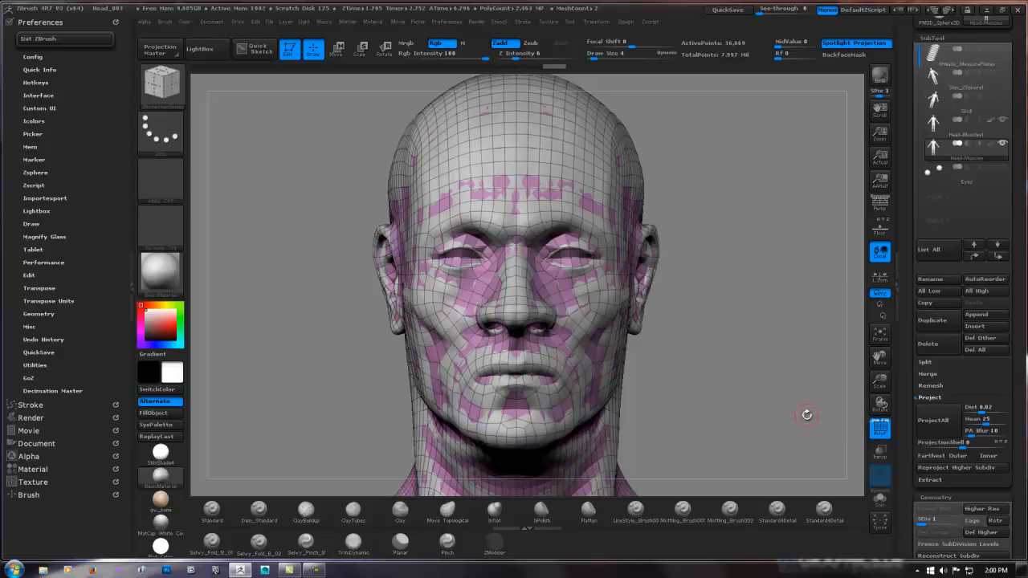
# Raise the retopologized mesh to subdivision level 2 and project all the high-poly detail onto it without PolyPaint
pyautogui.press('d')
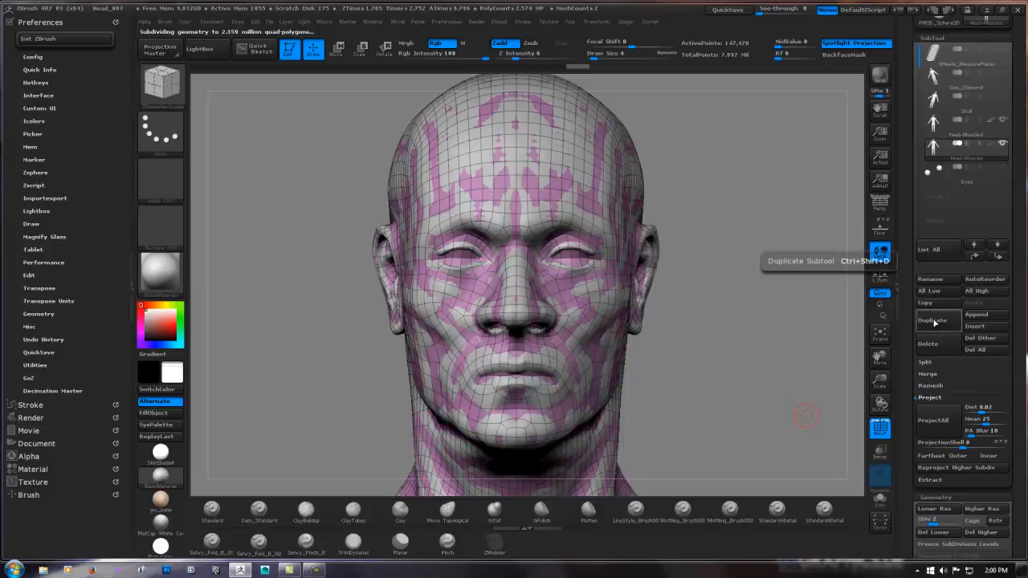
pyautogui.click(936, 418)
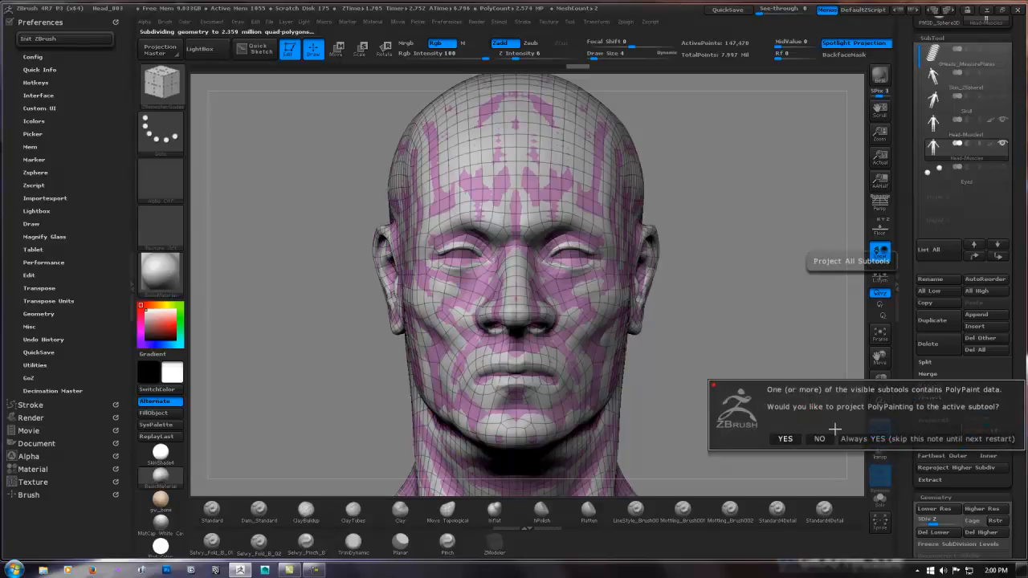
pyautogui.click(817, 438)
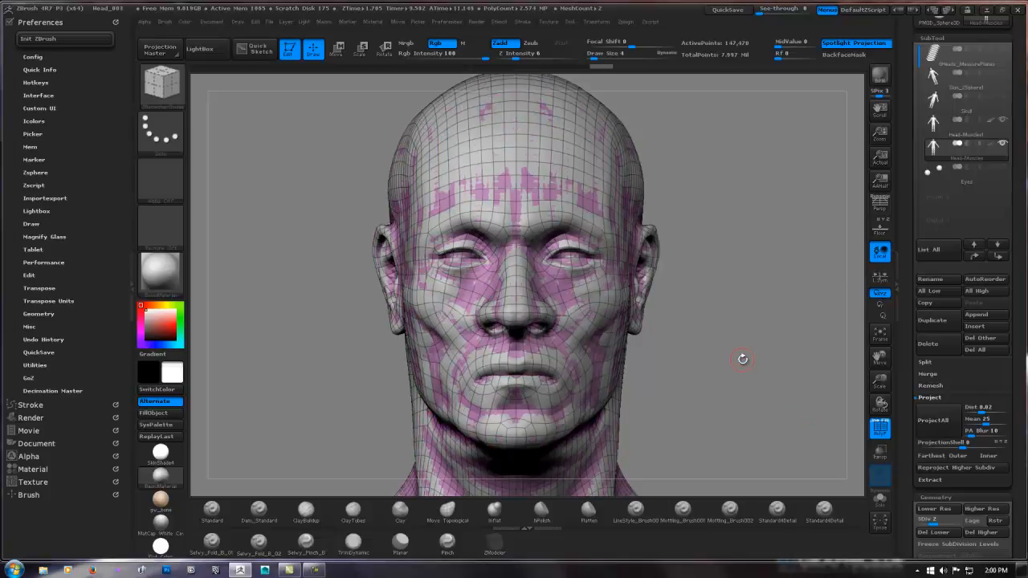
# Raise the mesh to subdivision level 3 and repeat the full detail projection without PolyPaint
pyautogui.hotkey('ctrl', 'd')
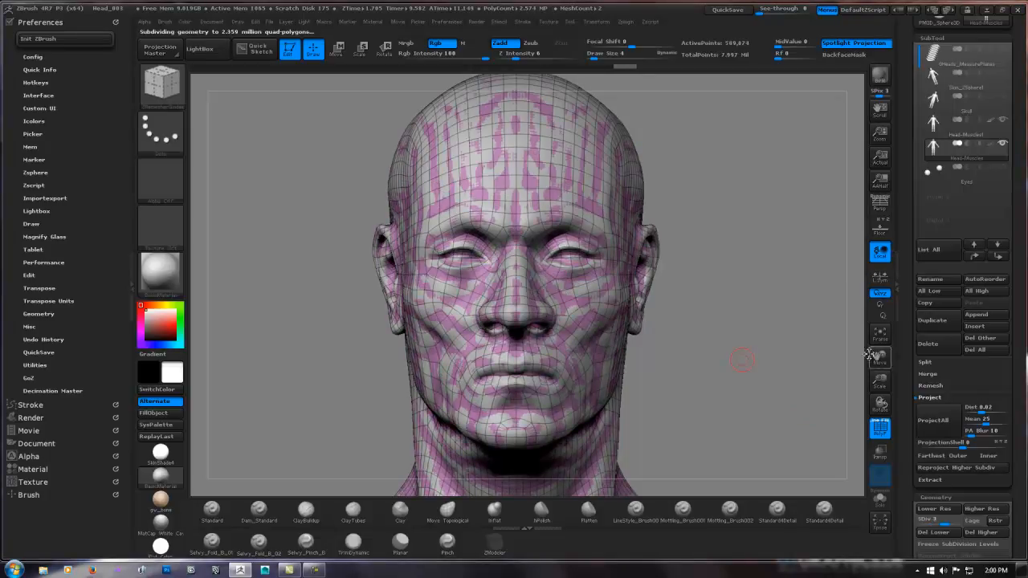
pyautogui.click(936, 420)
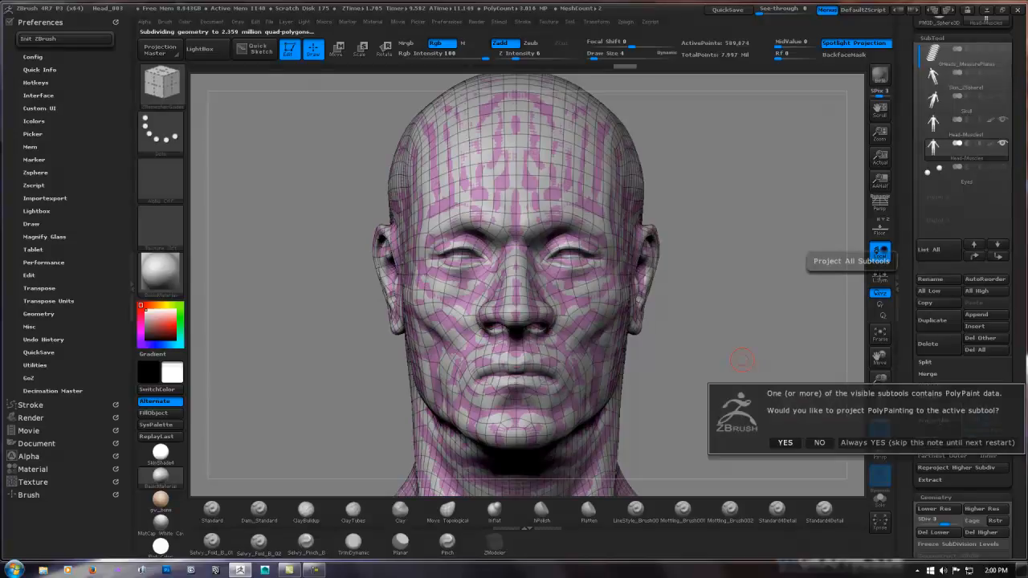
pyautogui.click(819, 443)
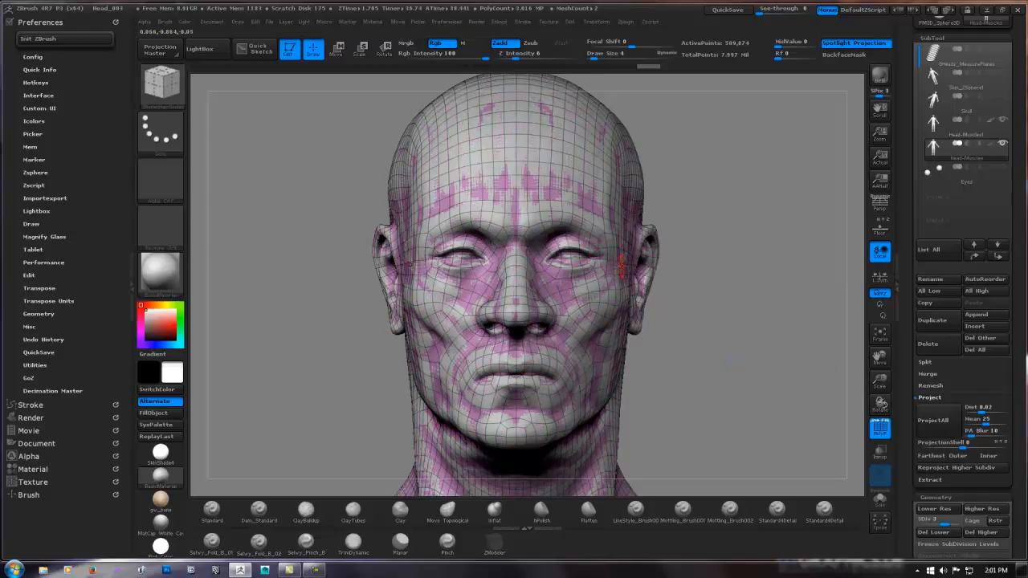
# Raise the retopologized mesh to subdivision level 4 and project all the high-poly detail onto it, declining to transfer PolyPaint
pyautogui.press('d')
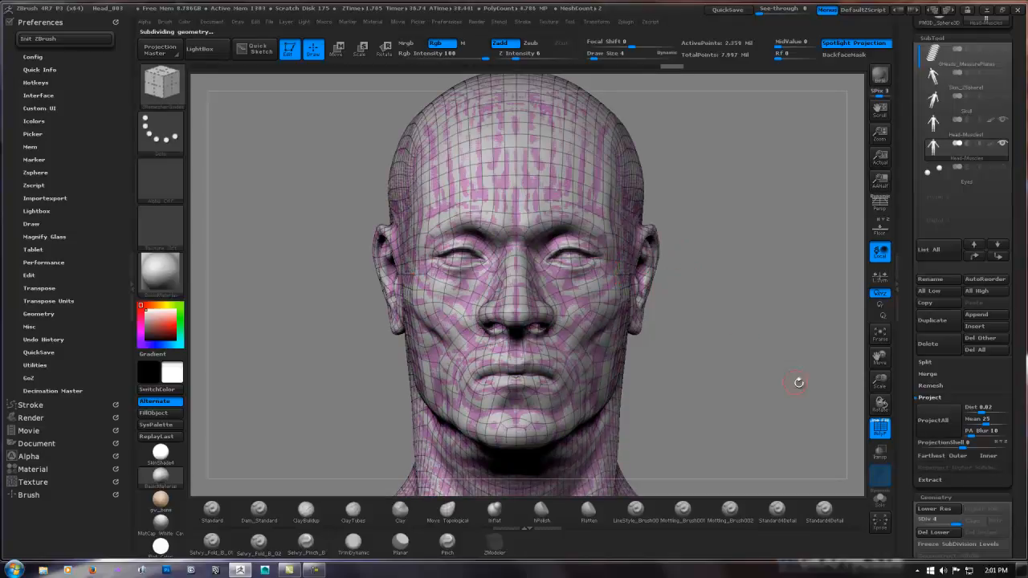
pyautogui.click(931, 420)
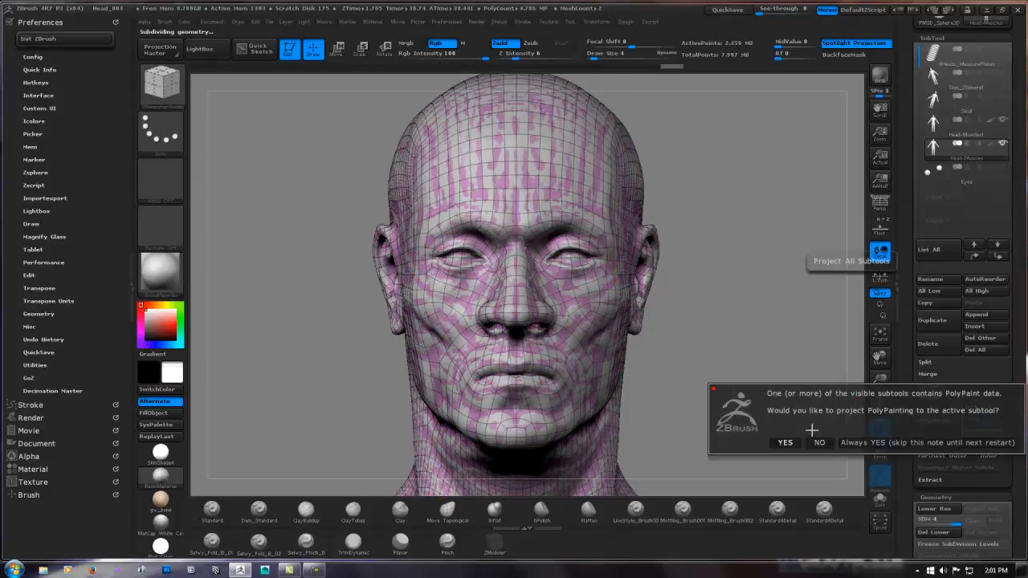
pyautogui.click(819, 442)
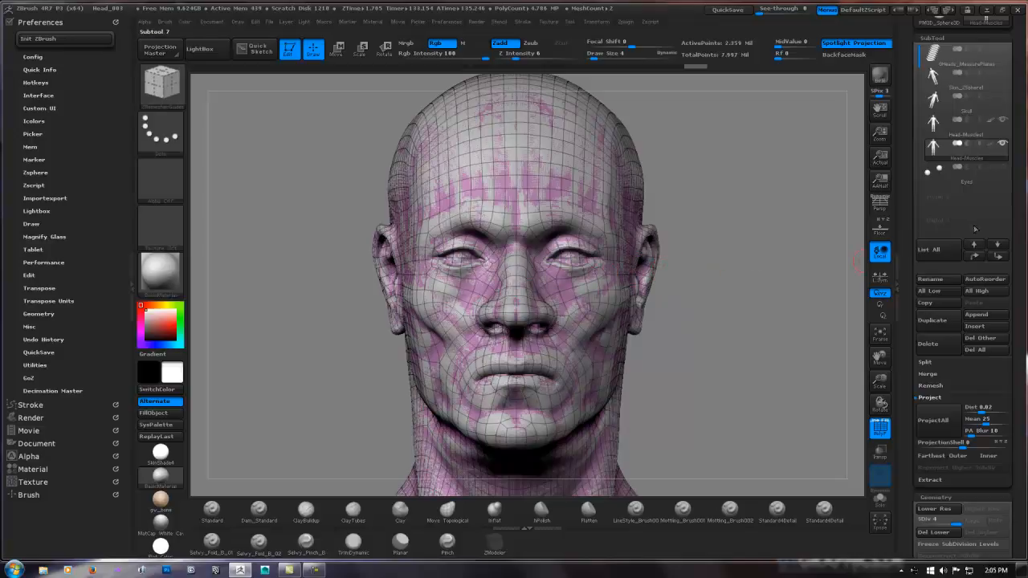
# Hide the original high-poly Head-Muscles1 subtool and turn off the polyframe display on the retopologized mesh
pyautogui.moveTo(1012, 212); pyautogui.dragTo(1012, 233)
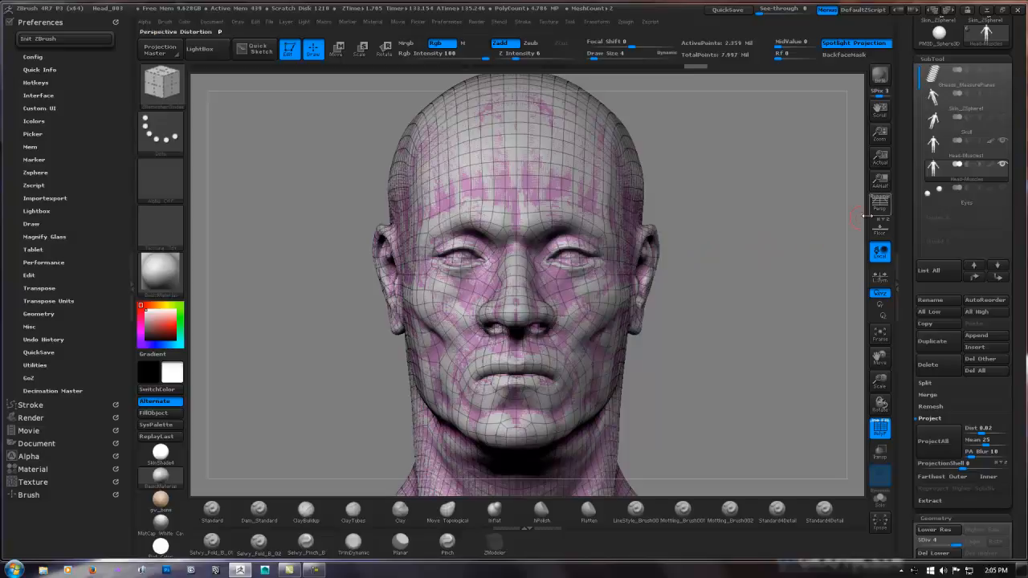
pyautogui.click(1001, 140)
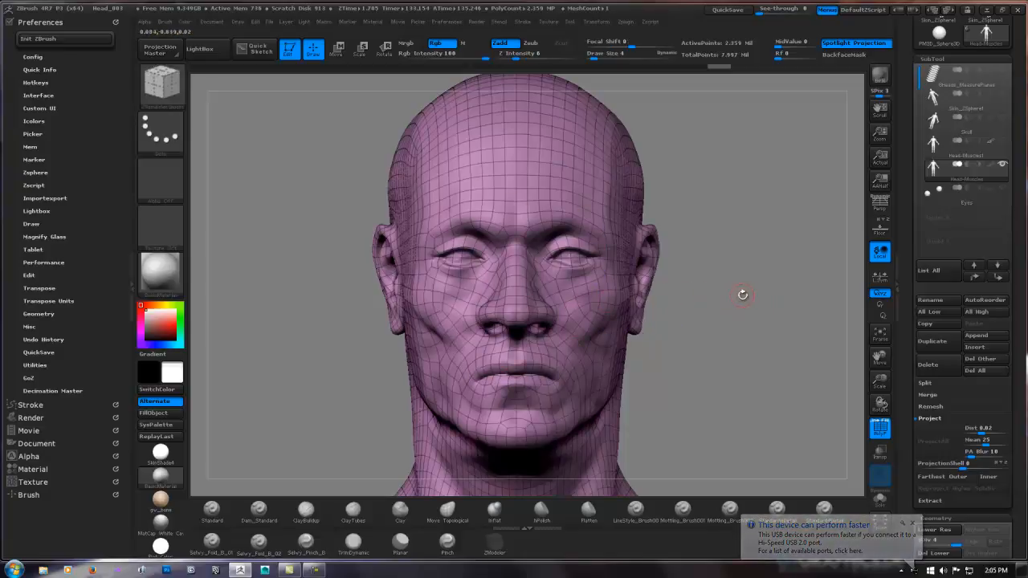
pyautogui.press('shift')
pyautogui.hotkey('shift', 'f')
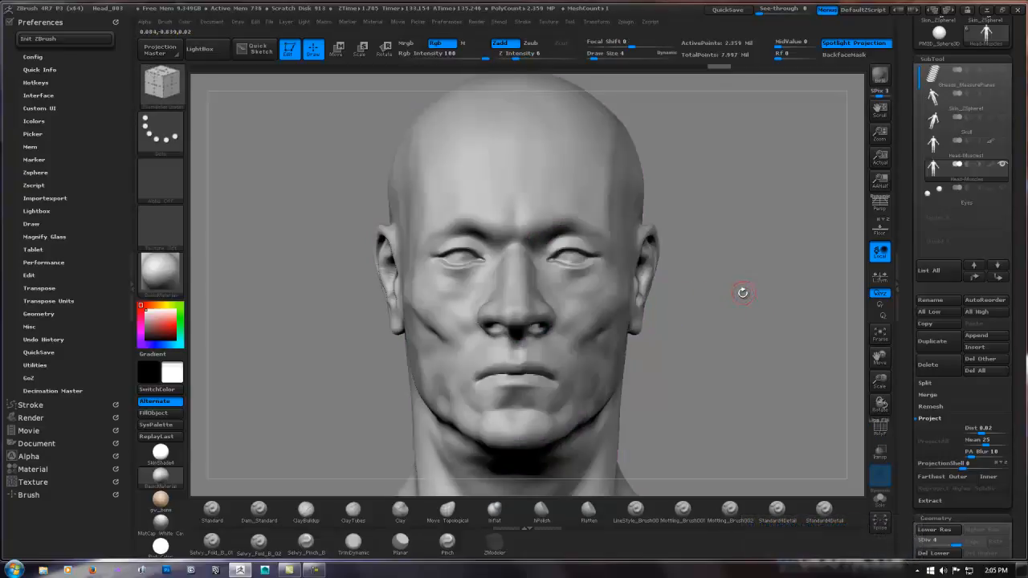
# Examine the projected mesh from the head down to the legs and back up to the head and shoulders
pyautogui.moveTo(714, 301); pyautogui.dragTo(576, 305)
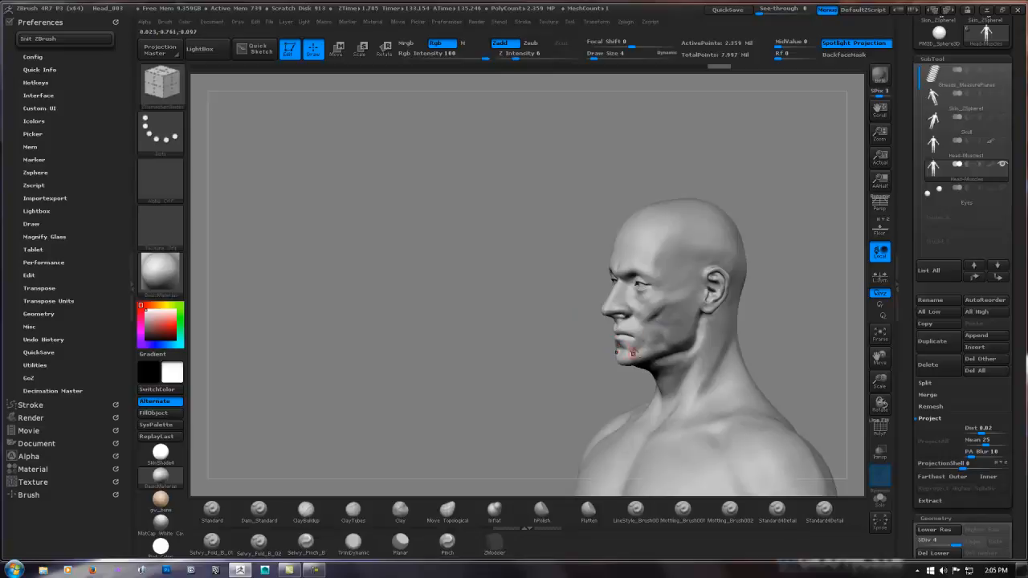
pyautogui.keyDown('alt'); pyautogui.moveTo(624, 344); pyautogui.dragTo(502, 145, button='right'); pyautogui.keyUp('alt')
pyautogui.keyDown('ctrl'); pyautogui.moveTo(553, 310); pyautogui.dragTo(622, 243, button='right'); pyautogui.keyUp('ctrl')
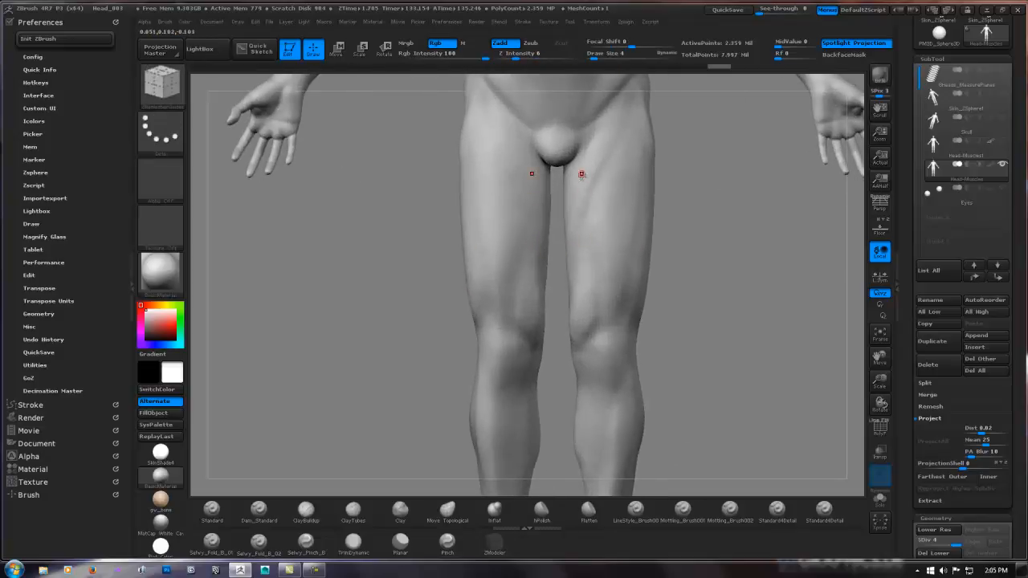
pyautogui.keyDown('alt'); pyautogui.moveTo(583, 174); pyautogui.dragTo(581, 396, button='right'); pyautogui.keyUp('alt')
pyautogui.keyDown('alt'); pyautogui.moveTo(547, 255); pyautogui.dragTo(541, 337, button='right'); pyautogui.keyUp('alt')
pyautogui.moveTo(546, 280)
pyautogui.keyDown('alt'); pyautogui.mouseDown(button='right')
pyautogui.moveTo(541, 319)
pyautogui.moveTo(548, 289)
pyautogui.moveTo(581, 271)
pyautogui.moveTo(523, 378)
pyautogui.mouseUp(button='right'); pyautogui.keyUp('alt')
pyautogui.moveTo(567, 296)
pyautogui.mouseDown(button='right')
pyautogui.moveTo(550, 306)
pyautogui.moveTo(539, 298)
pyautogui.moveTo(582, 301)
pyautogui.mouseUp(button='right')
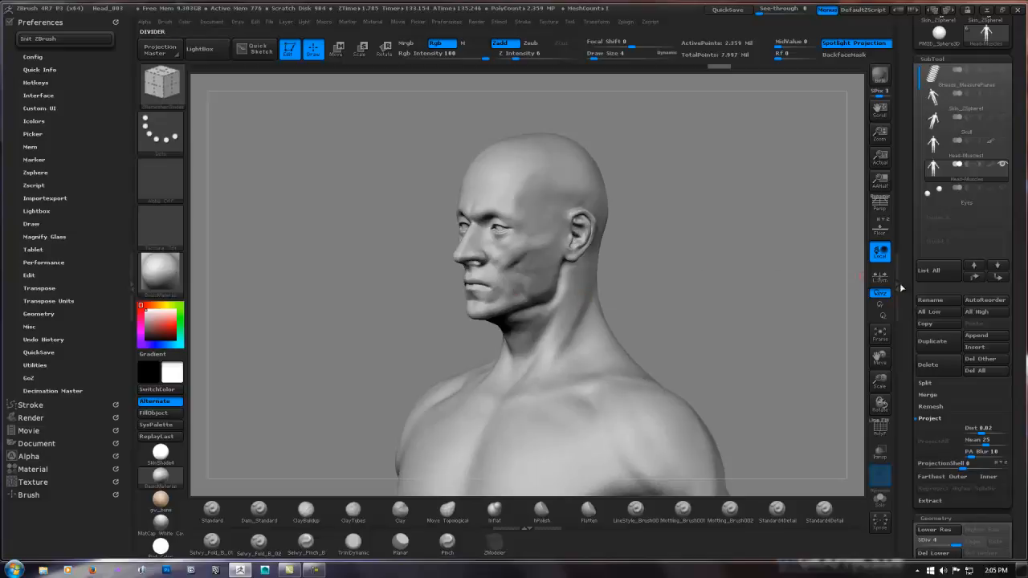
# Check the torso and back at subdivision level 4 and quick-save the project
pyautogui.scroll(-8, 975, 240)
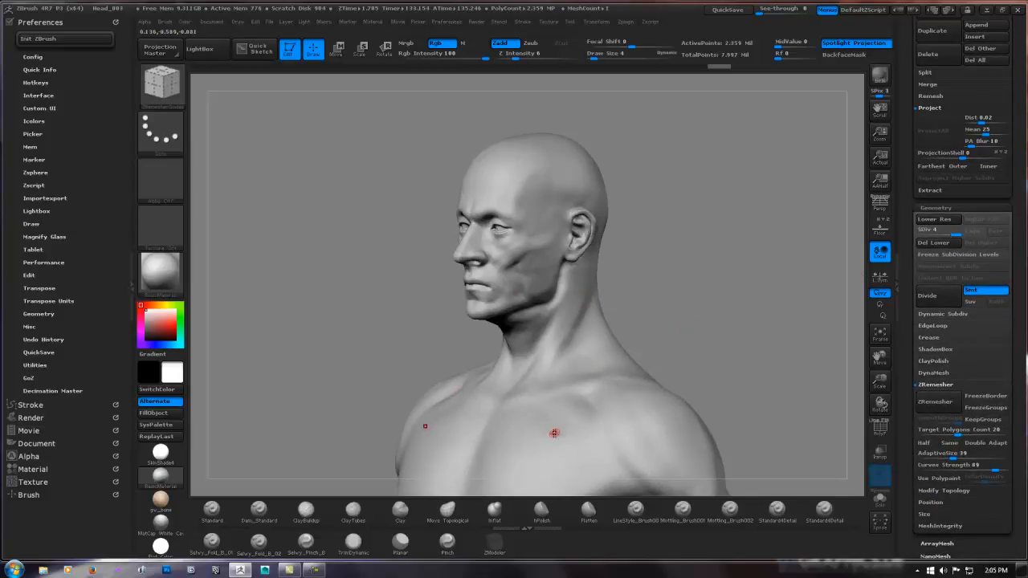
pyautogui.keyDown('alt'); pyautogui.moveTo(554, 434); pyautogui.dragTo(583, 274, button='right'); pyautogui.keyUp('alt')
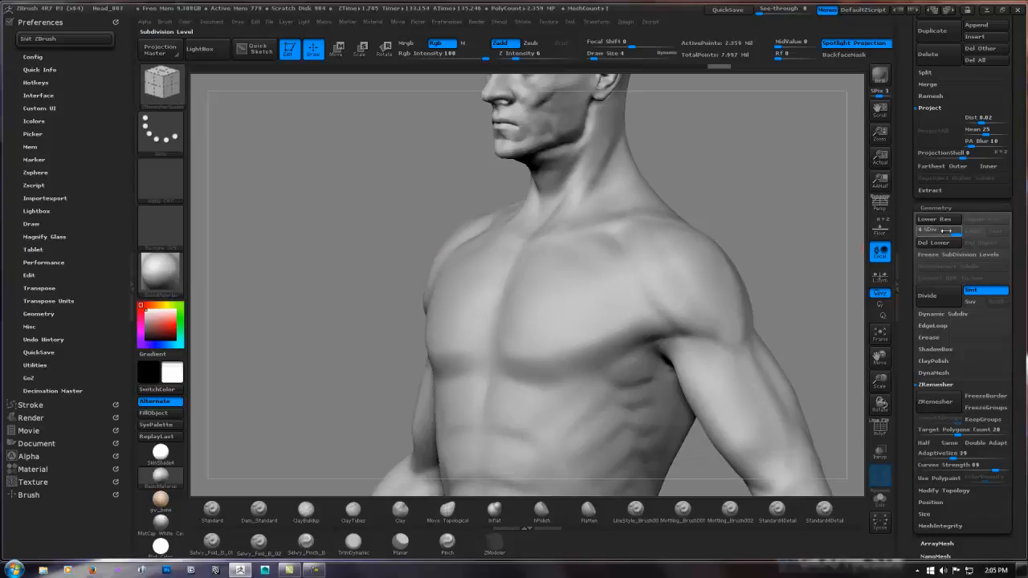
pyautogui.moveTo(791, 260); pyautogui.dragTo(716, 268, button='right')
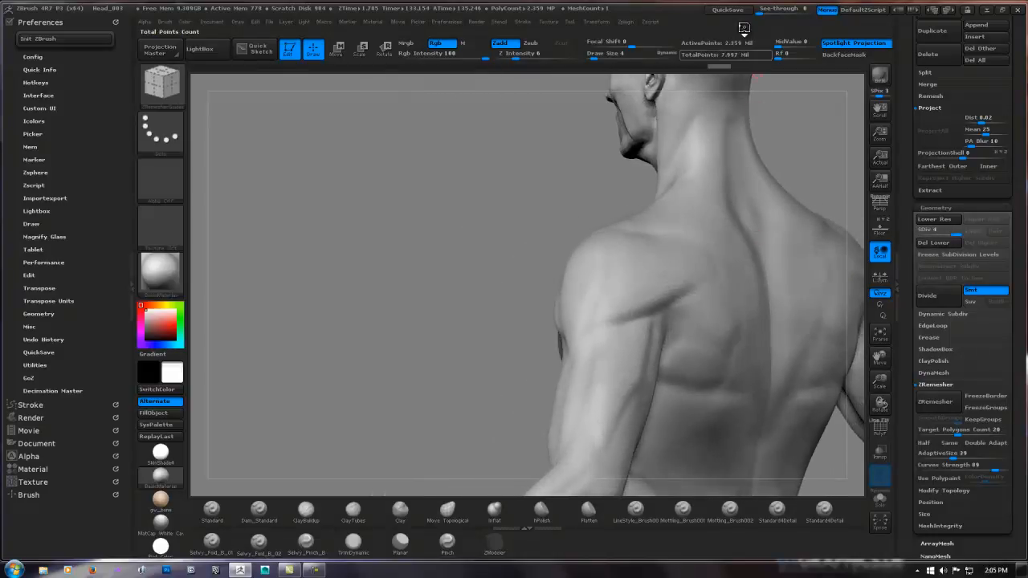
pyautogui.click(728, 10)
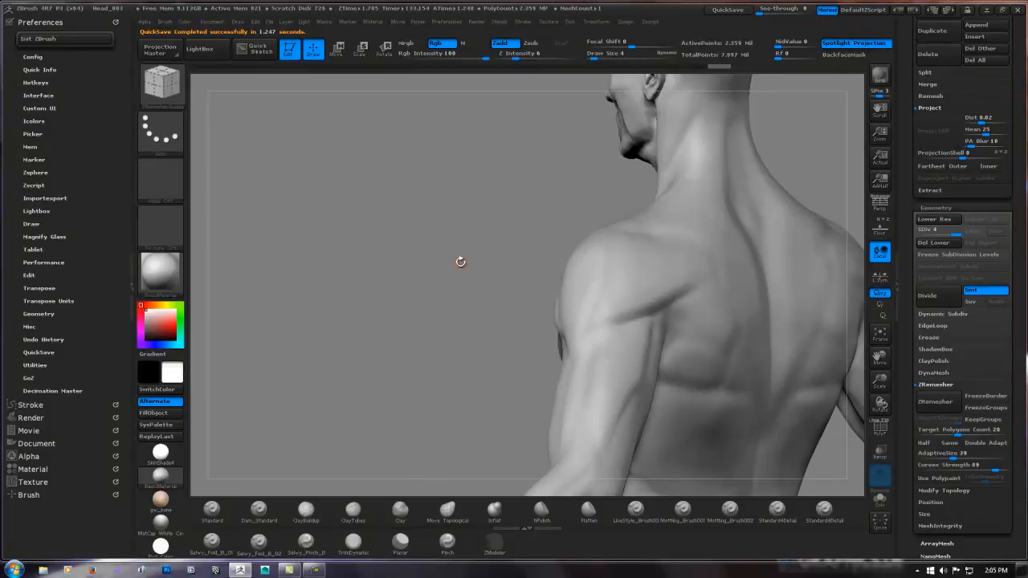
# Choose the ClayTubes brush for sculpting the upper chest and set its draw size to 15
pyautogui.moveTo(460, 262); pyautogui.dragTo(507, 248)
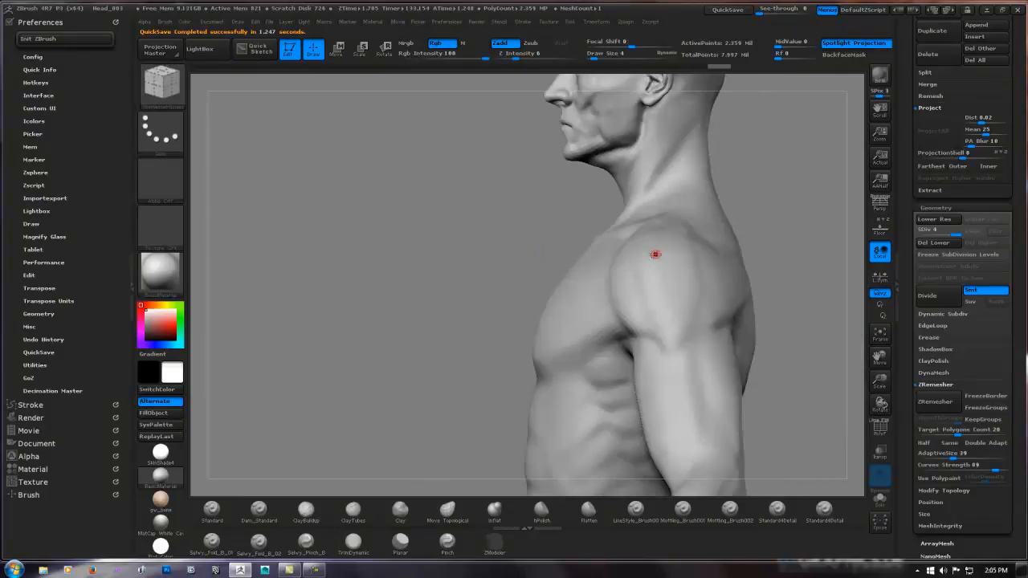
pyautogui.moveTo(656, 254); pyautogui.dragTo(564, 241)
pyautogui.press('super')
pyautogui.click(705, 217)
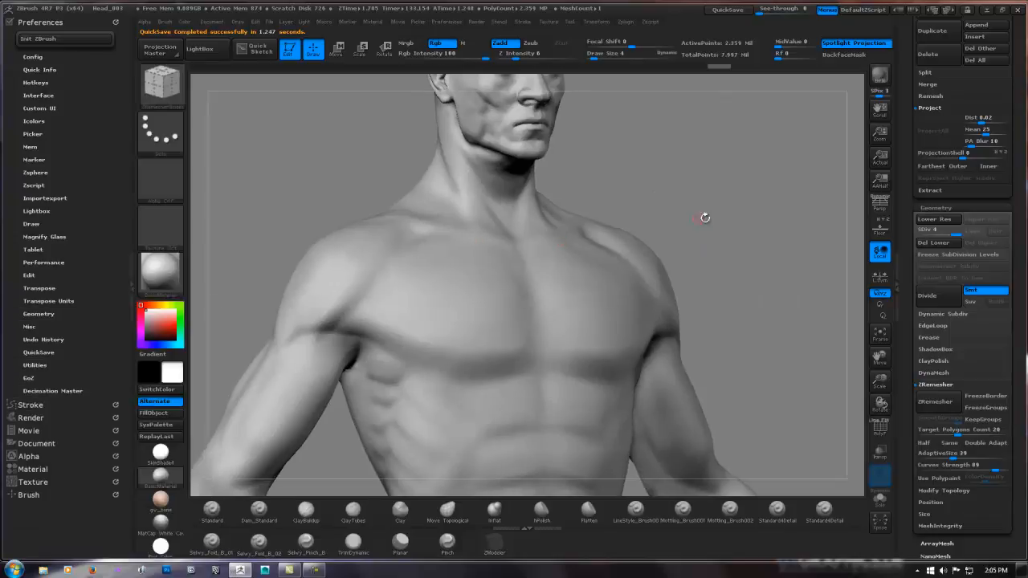
pyautogui.press('f')
pyautogui.moveTo(584, 184); pyautogui.dragTo(718, 218)
pyautogui.moveTo(700, 255); pyautogui.dragTo(605, 202)
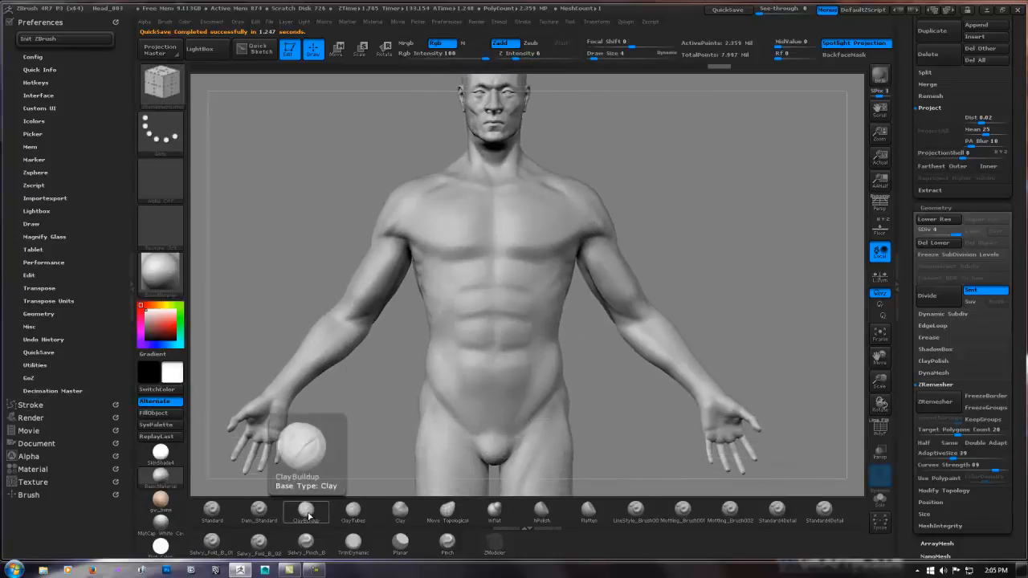
pyautogui.click(352, 510)
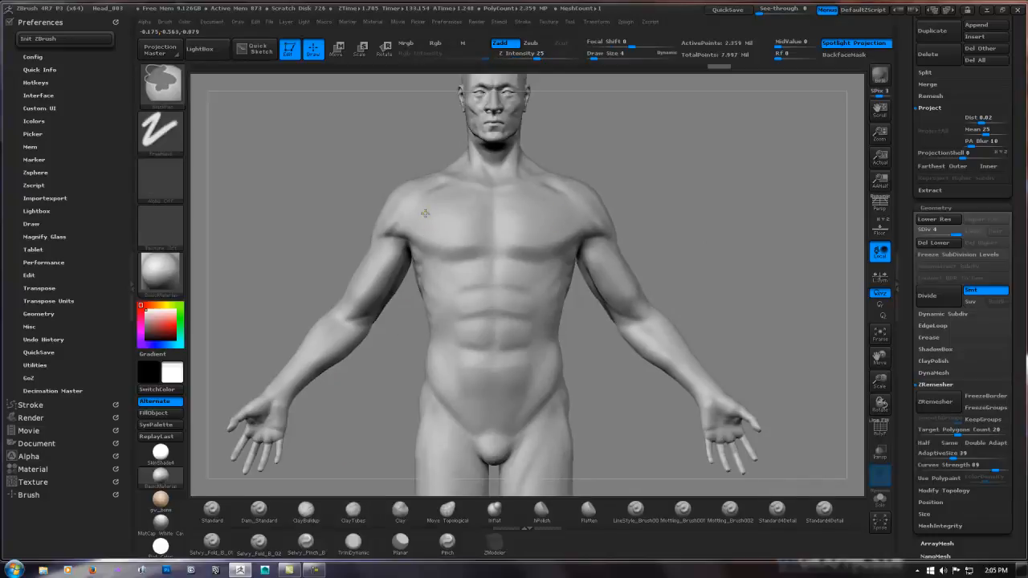
pyautogui.moveTo(425, 211)
pyautogui.keyDown('ctrl'); pyautogui.mouseDown(button='right')
pyautogui.moveTo(491, 225)
pyautogui.moveTo(484, 218)
pyautogui.moveTo(500, 234)
pyautogui.moveTo(486, 191)
pyautogui.mouseUp(button='right'); pyautogui.keyUp('ctrl')
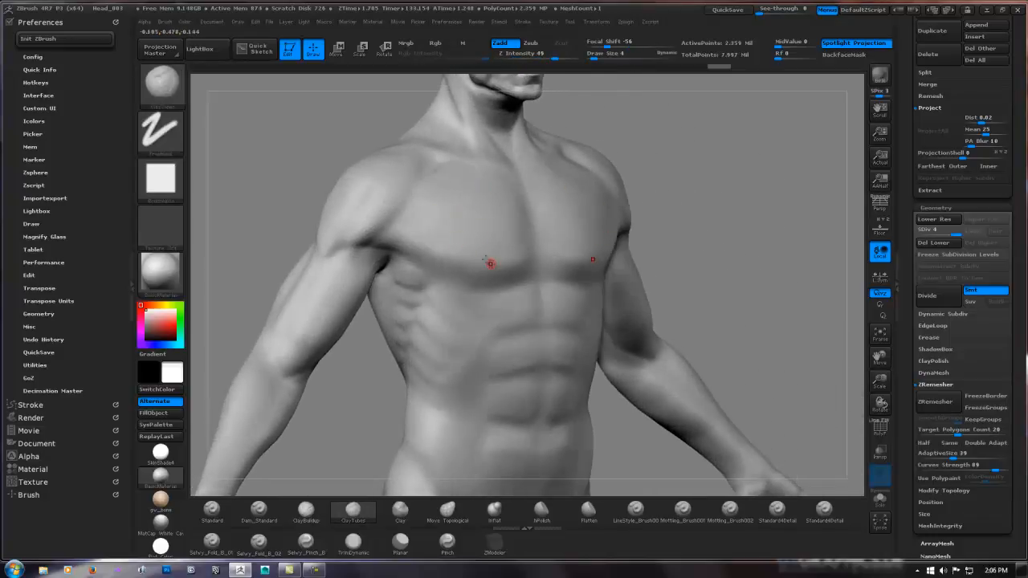
pyautogui.press('space')
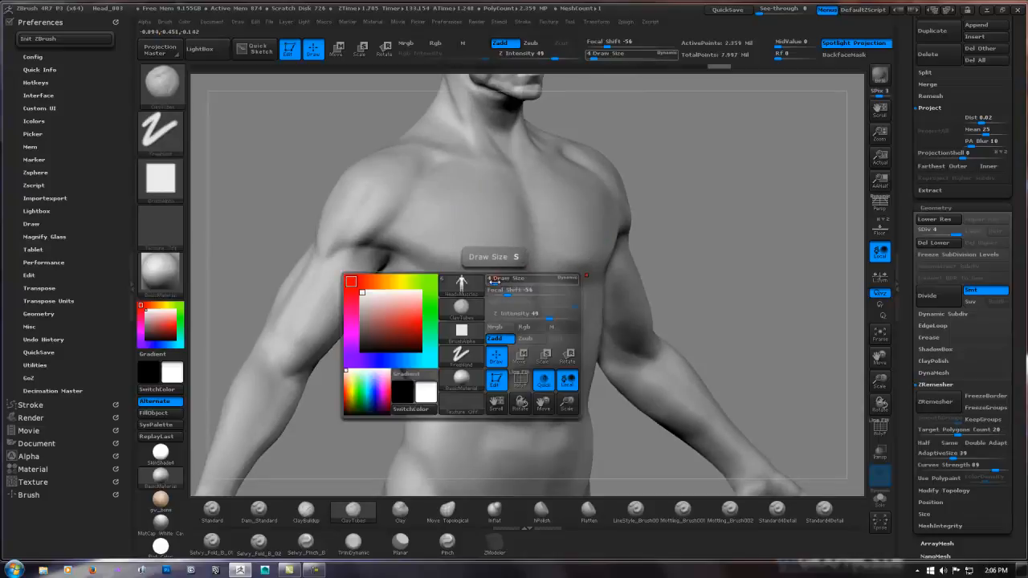
pyautogui.moveTo(492, 281); pyautogui.dragTo(497, 281)
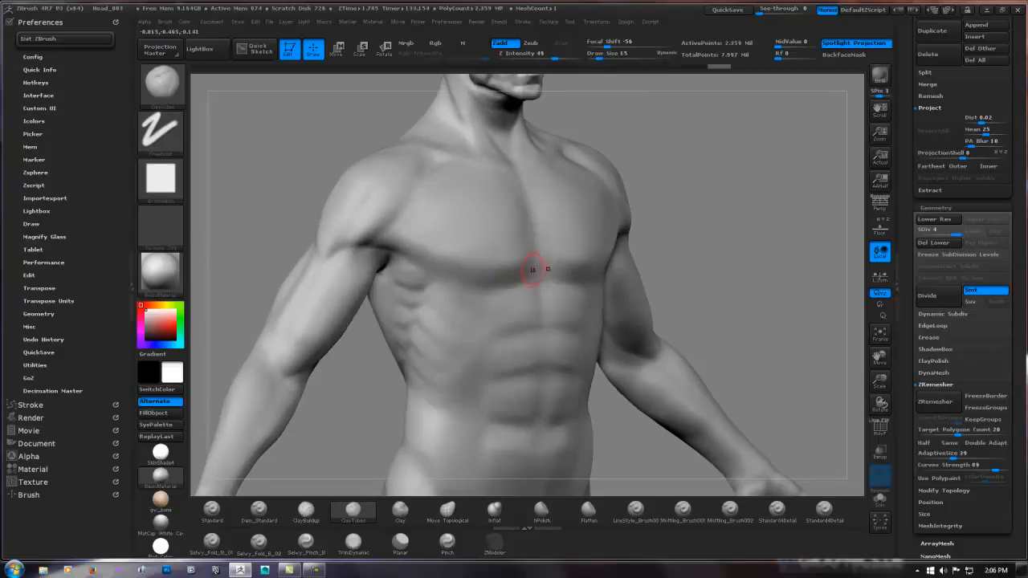
# Set the ClayTubes draw size to 8 and try a short symmetrical stroke under the inner ends of the collarbones
pyautogui.moveTo(532, 269)
pyautogui.keyDown('ctrl'); pyautogui.mouseDown(button='right')
pyautogui.moveTo(485, 246)
pyautogui.moveTo(512, 236)
pyautogui.moveTo(483, 237)
pyautogui.moveTo(527, 207)
pyautogui.moveTo(298, 197)
pyautogui.mouseUp(button='right'); pyautogui.keyUp('ctrl')
pyautogui.press('ctrl')
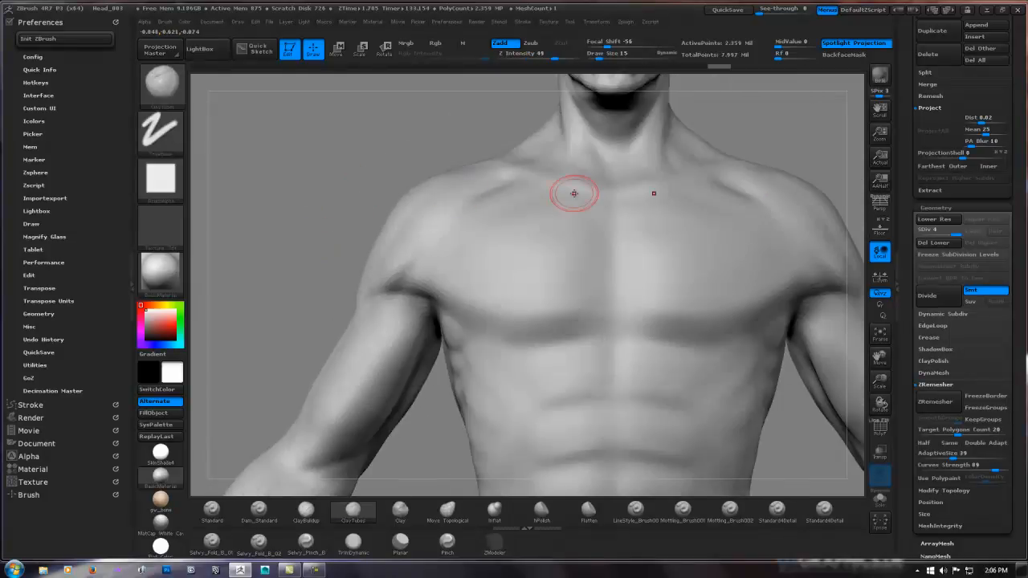
pyautogui.moveTo(604, 215)
pyautogui.keyDown('alt'); pyautogui.mouseDown(button='right')
pyautogui.moveTo(494, 254)
pyautogui.moveTo(504, 248)
pyautogui.mouseUp(button='right'); pyautogui.keyUp('alt')
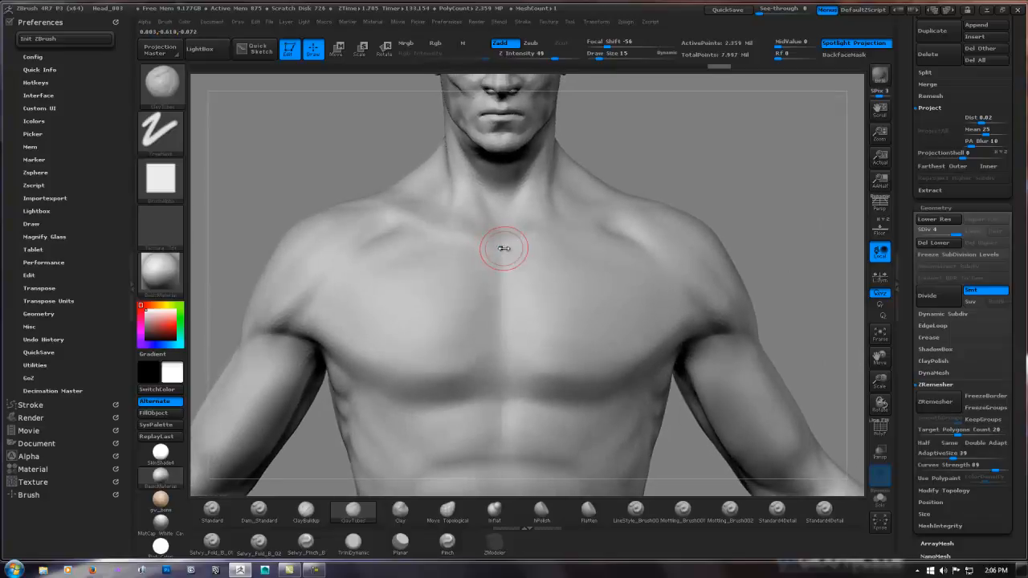
pyautogui.rightClick(504, 247)
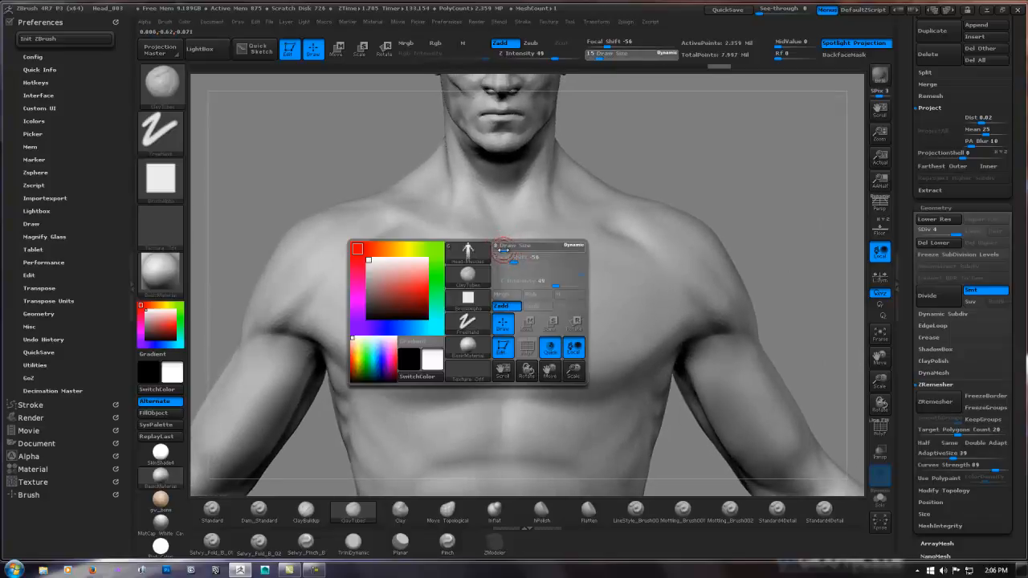
pyautogui.click(503, 250)
pyautogui.moveTo(472, 240); pyautogui.dragTo(484, 237, button='right')
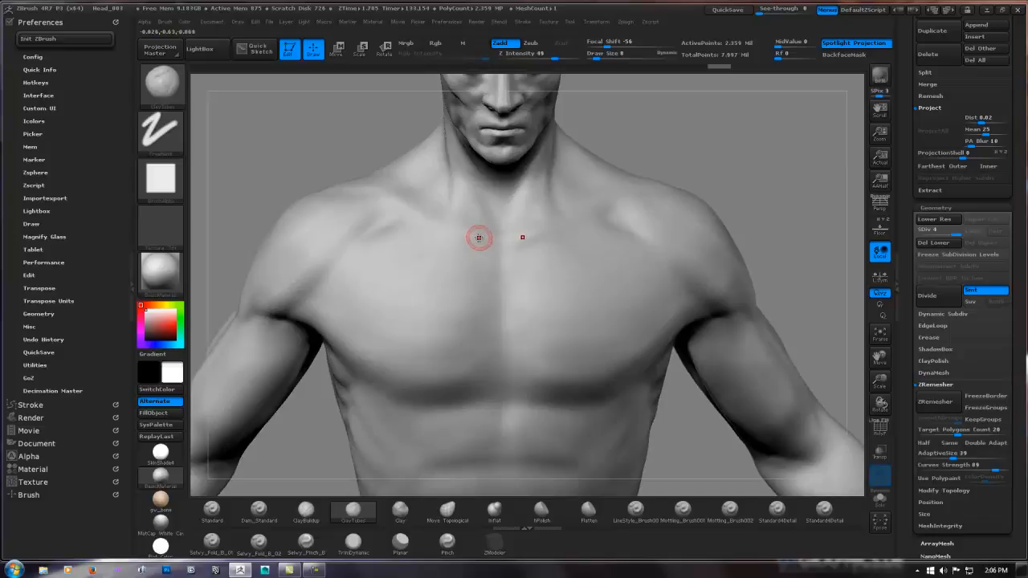
pyautogui.moveTo(483, 238); pyautogui.dragTo(458, 234)
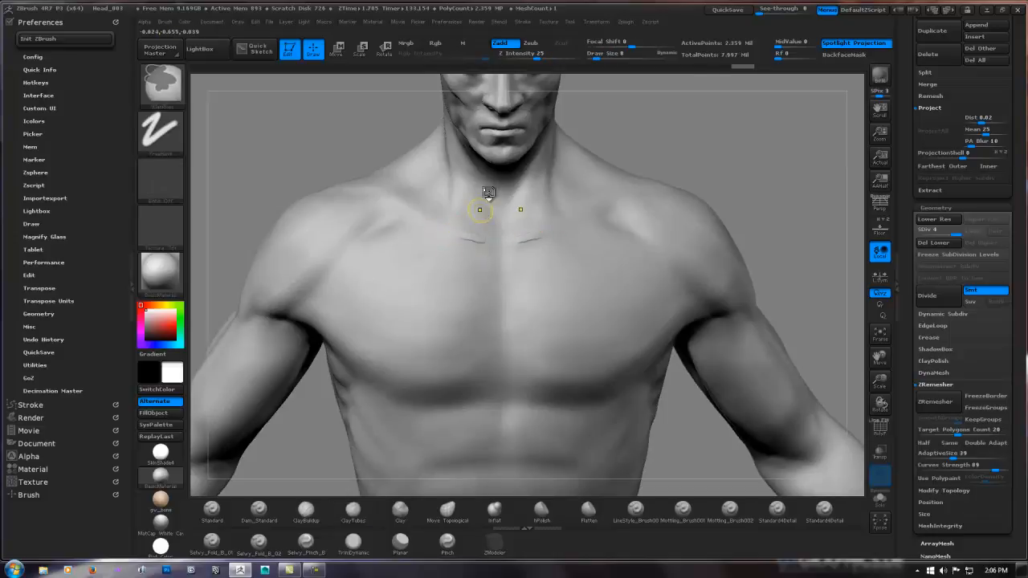
# Reselect the ClayTubes brush, set its Z Intensity to 15 and sculpt the inner ends of the collarbones
pyautogui.press('b')
pyautogui.press('c')
pyautogui.press('t')
pyautogui.moveTo(552, 55); pyautogui.dragTo(529, 54)
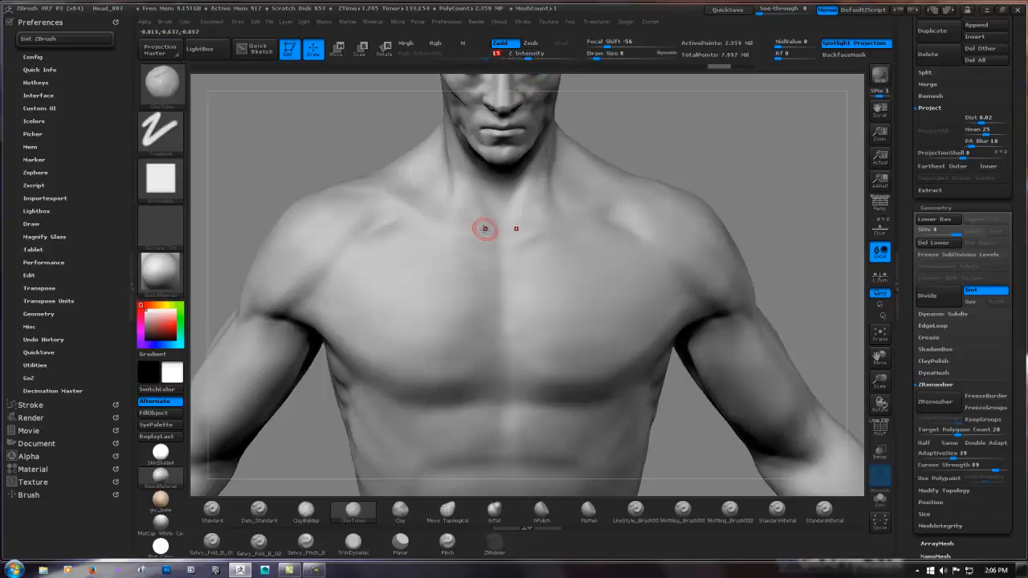
pyautogui.moveTo(478, 234); pyautogui.dragTo(485, 246, button='right')
pyautogui.press('shift')
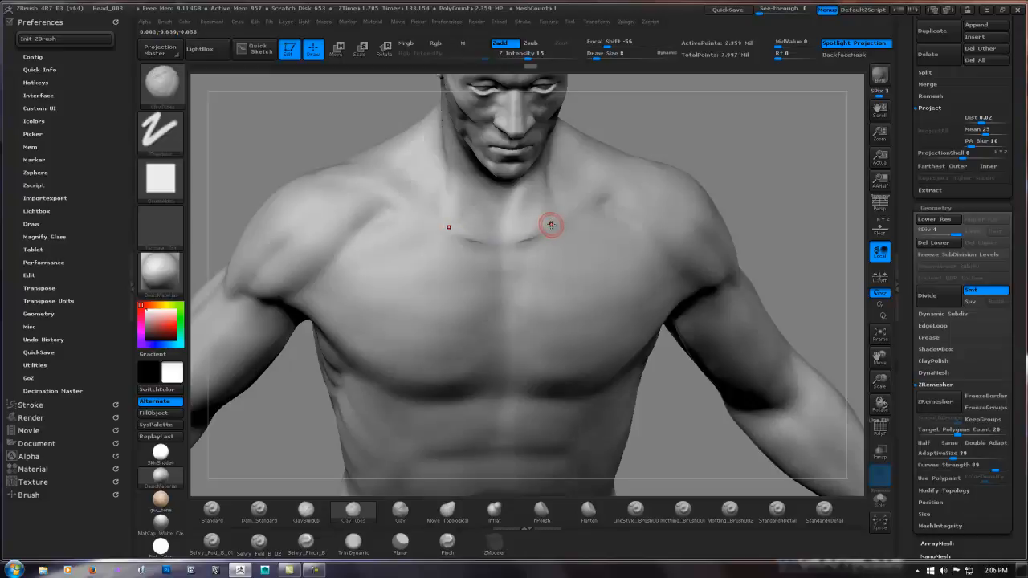
# Lower the mesh to subdivision level 2 and build up both collarbones from the sternum out toward the shoulders
pyautogui.hotkey('shift', 'd')
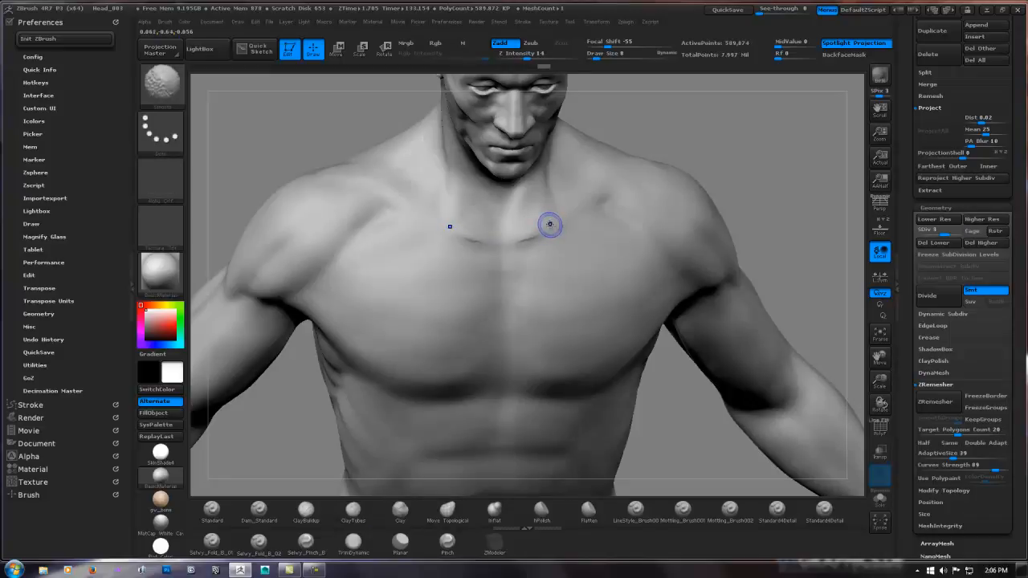
pyautogui.hotkey('shift', 'd')
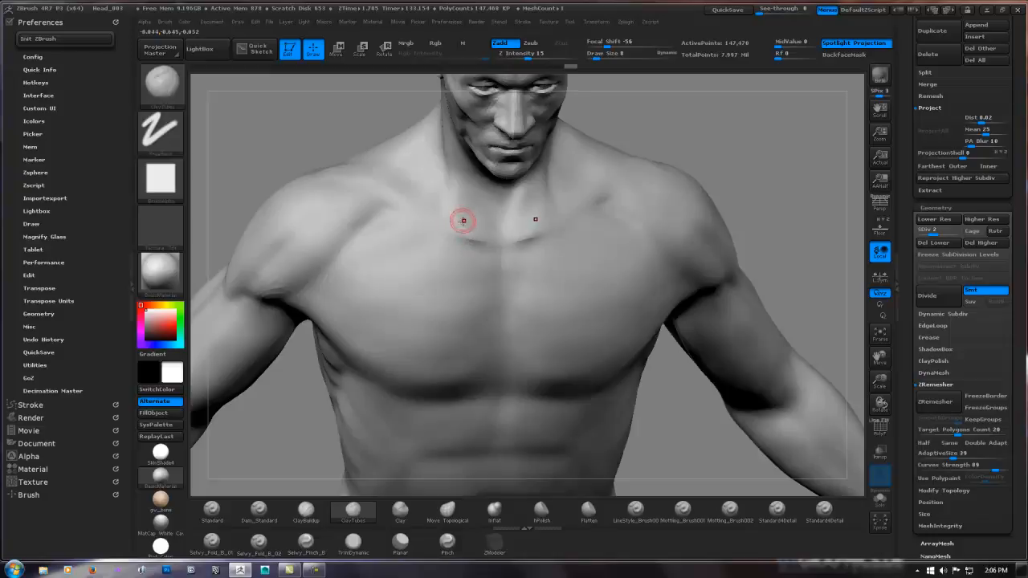
pyautogui.moveTo(463, 221)
pyautogui.mouseDown(button='right')
pyautogui.moveTo(453, 241)
pyautogui.moveTo(446, 226)
pyautogui.mouseUp(button='right')
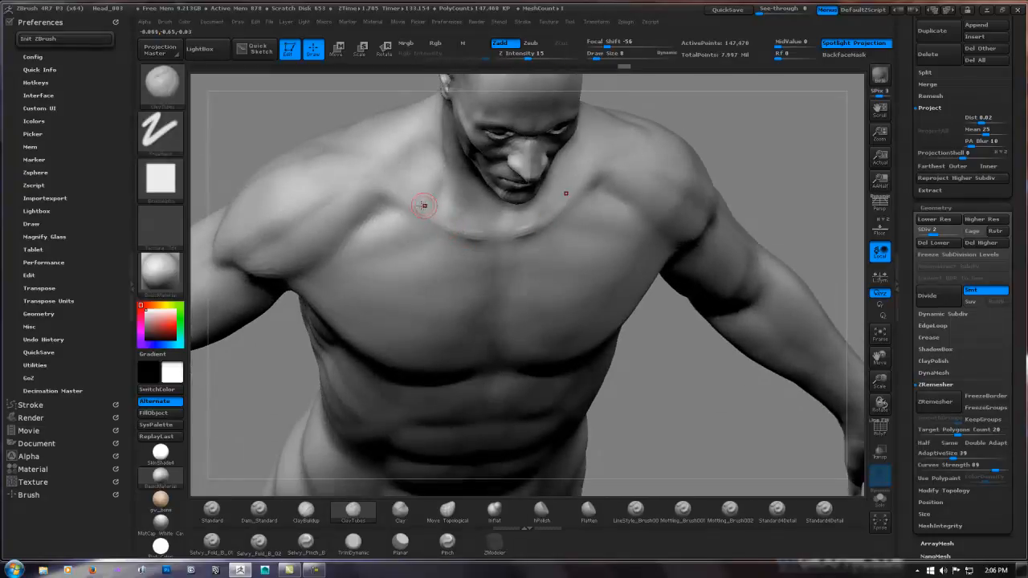
pyautogui.moveTo(390, 189); pyautogui.dragTo(378, 218, button='right')
pyautogui.moveTo(332, 181); pyautogui.dragTo(297, 281, button='right')
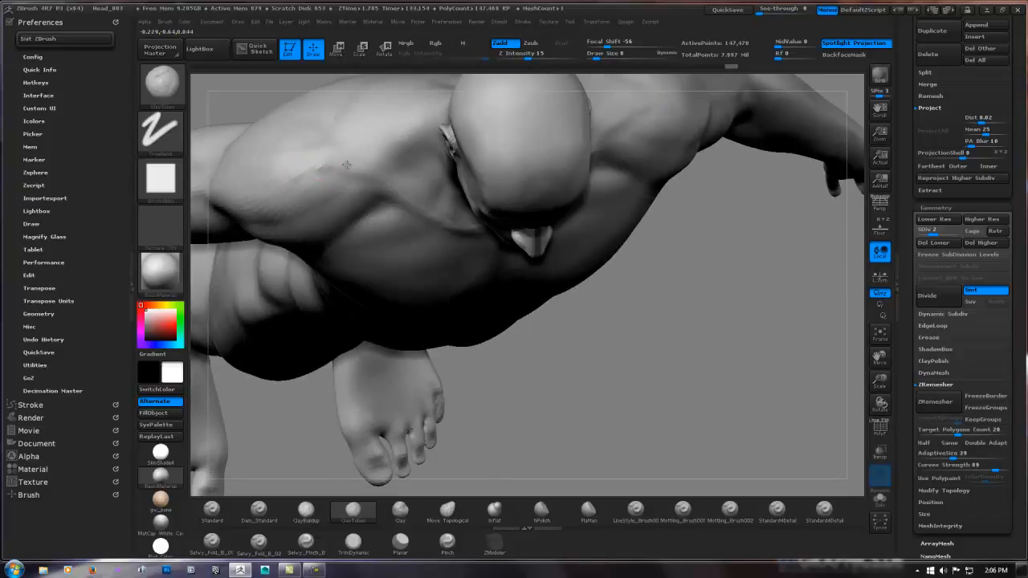
pyautogui.moveTo(433, 209)
pyautogui.mouseDown(button='right')
pyautogui.moveTo(440, 164)
pyautogui.moveTo(497, 173)
pyautogui.moveTo(475, 152)
pyautogui.mouseUp(button='right')
pyautogui.moveTo(699, 146); pyautogui.dragTo(600, 202, button='right')
pyautogui.moveTo(575, 211); pyautogui.dragTo(614, 190)
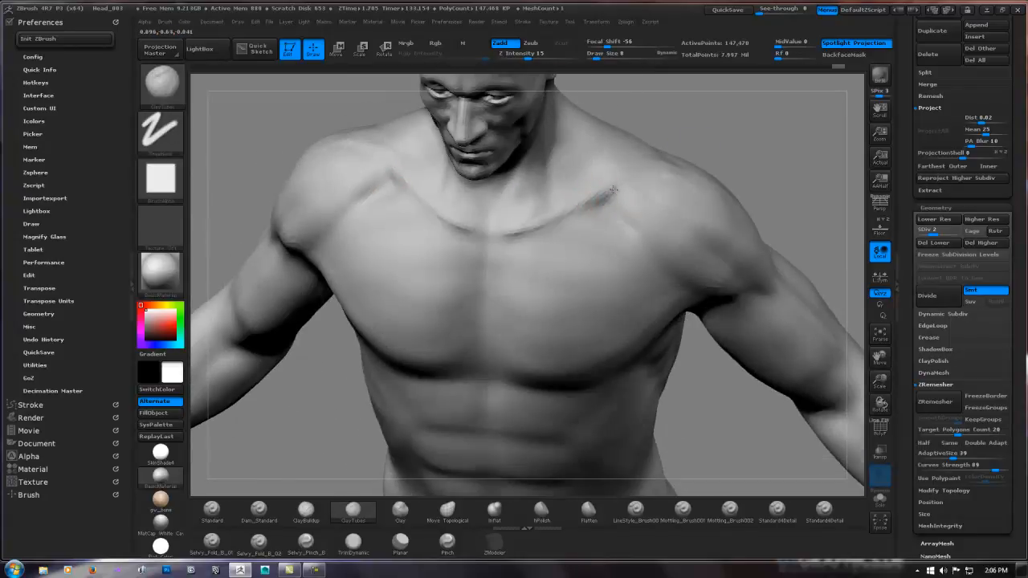
# Enlarge the brush to draw size 11 and continue building and smoothing the collarbones toward the shoulder tips
pyautogui.press('space')
pyautogui.moveTo(544, 228); pyautogui.dragTo(542, 226)
pyautogui.moveTo(627, 172)
pyautogui.mouseDown(button='right')
pyautogui.moveTo(667, 164)
pyautogui.moveTo(657, 180)
pyautogui.moveTo(643, 177)
pyautogui.mouseUp(button='right')
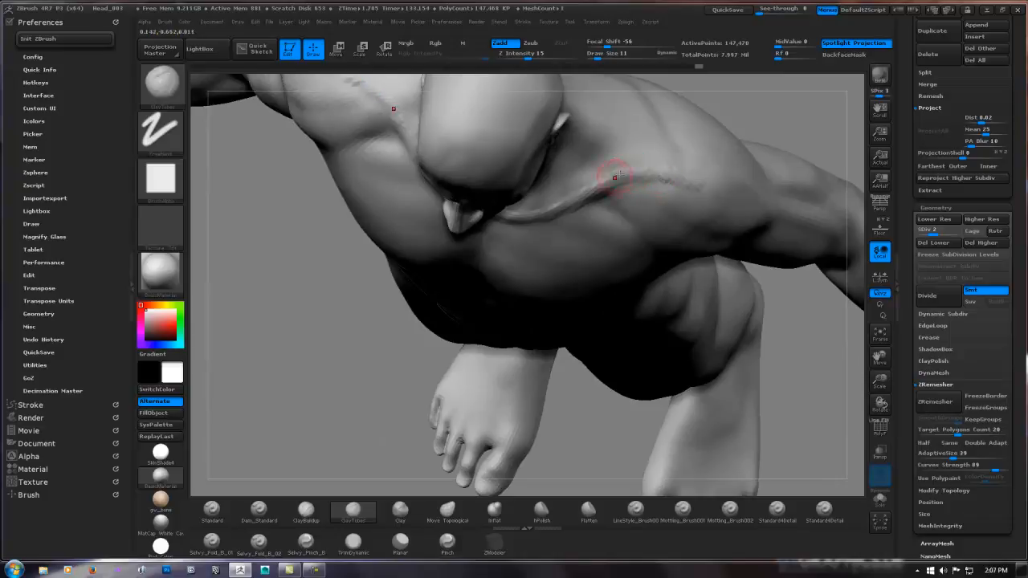
pyautogui.moveTo(778, 142); pyautogui.dragTo(763, 156, button='right')
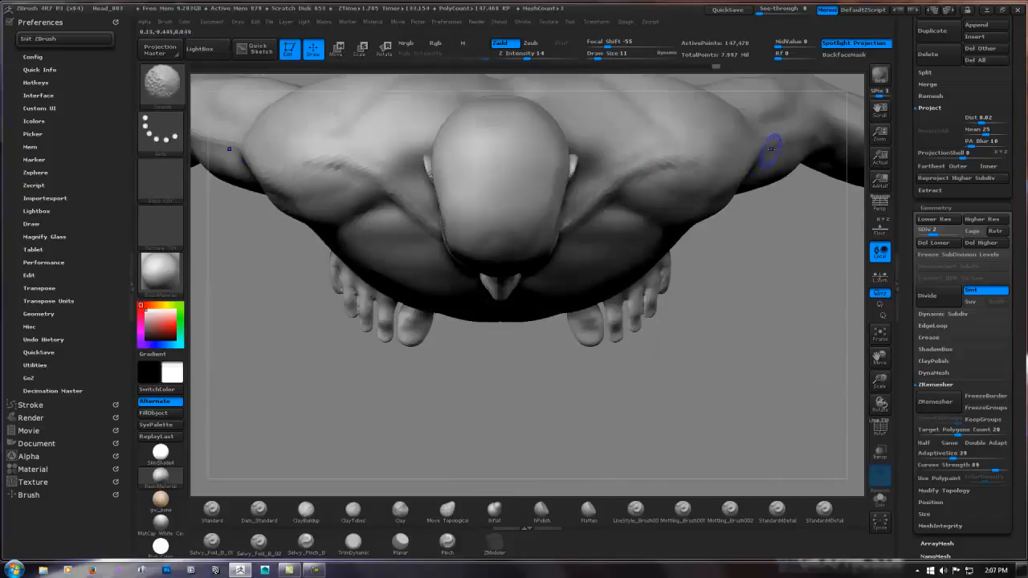
pyautogui.moveTo(628, 216); pyautogui.dragTo(652, 230, button='right')
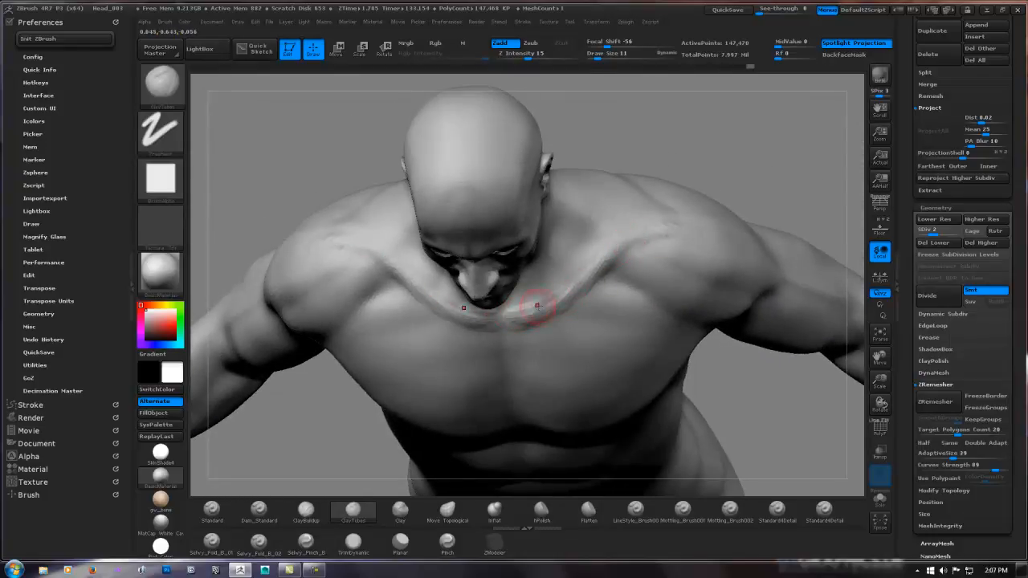
# Extend both collarbones outward onto the tops of the shoulders with symmetrical ClayTubes strokes, building up their bony outer ends
pyautogui.moveTo(759, 234)
pyautogui.mouseDown(button='right')
pyautogui.moveTo(702, 216)
pyautogui.moveTo(723, 165)
pyautogui.moveTo(729, 193)
pyautogui.mouseUp(button='right')
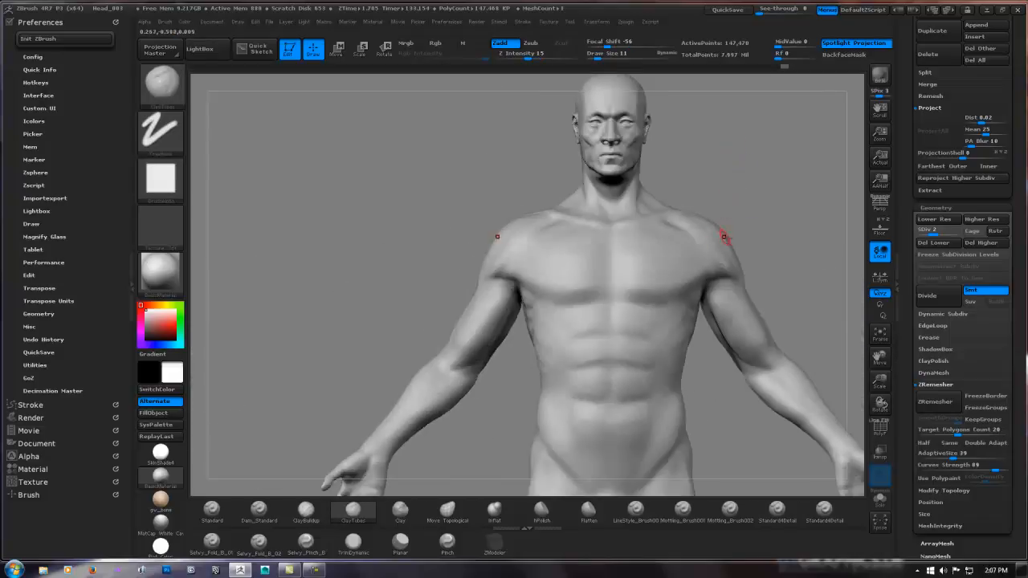
pyautogui.keyDown('alt'); pyautogui.moveTo(713, 240); pyautogui.dragTo(498, 245, button='right'); pyautogui.keyUp('alt')
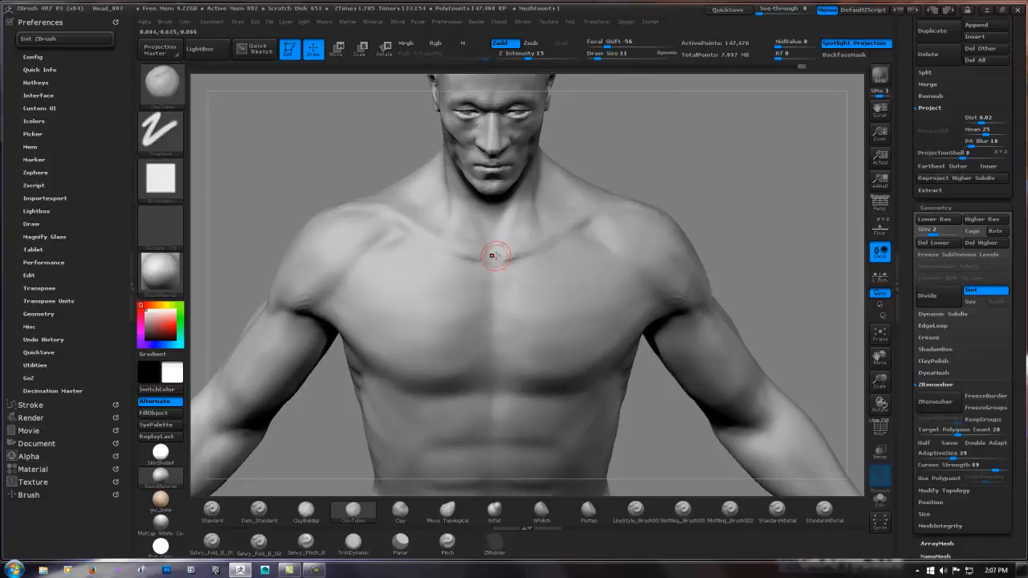
pyautogui.moveTo(570, 218); pyautogui.dragTo(723, 213, button='right')
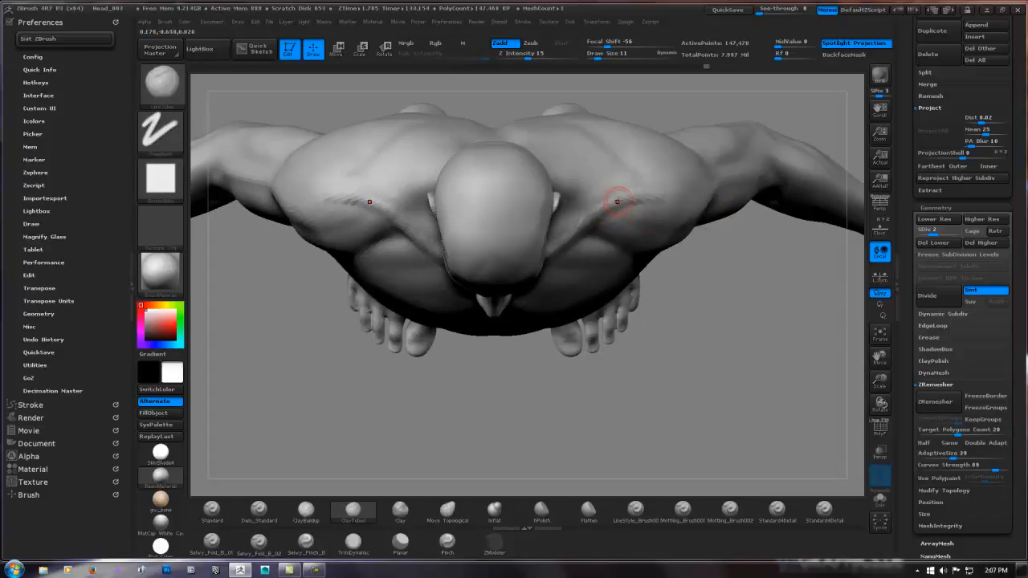
pyautogui.moveTo(625, 252)
pyautogui.mouseDown(button='right')
pyautogui.moveTo(667, 153)
pyautogui.moveTo(649, 206)
pyautogui.moveTo(587, 245)
pyautogui.moveTo(615, 225)
pyautogui.moveTo(668, 260)
pyautogui.moveTo(673, 225)
pyautogui.mouseUp(button='right')
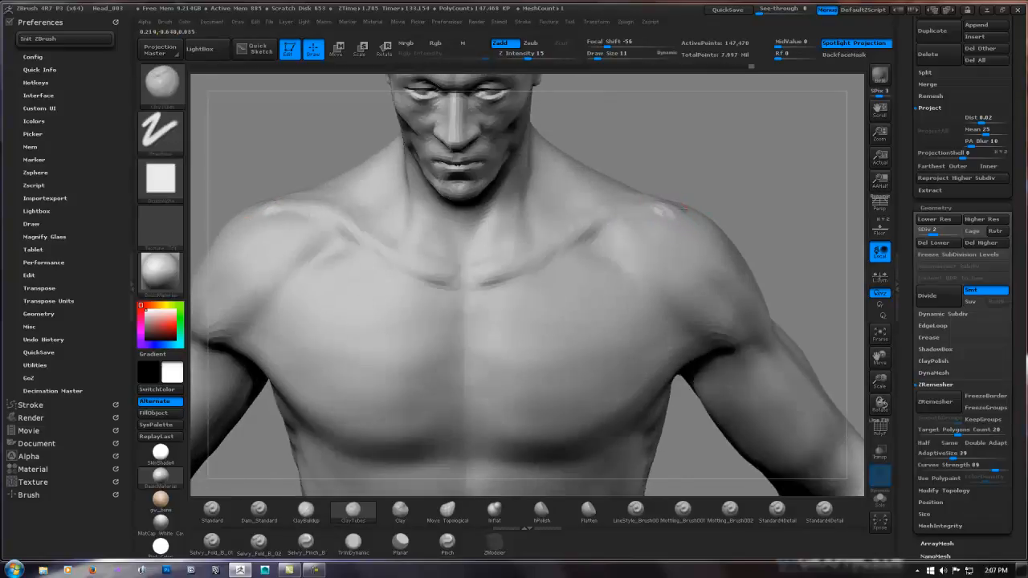
pyautogui.moveTo(726, 171)
pyautogui.mouseDown(button='right')
pyautogui.moveTo(666, 201)
pyautogui.moveTo(679, 193)
pyautogui.moveTo(668, 179)
pyautogui.mouseUp(button='right')
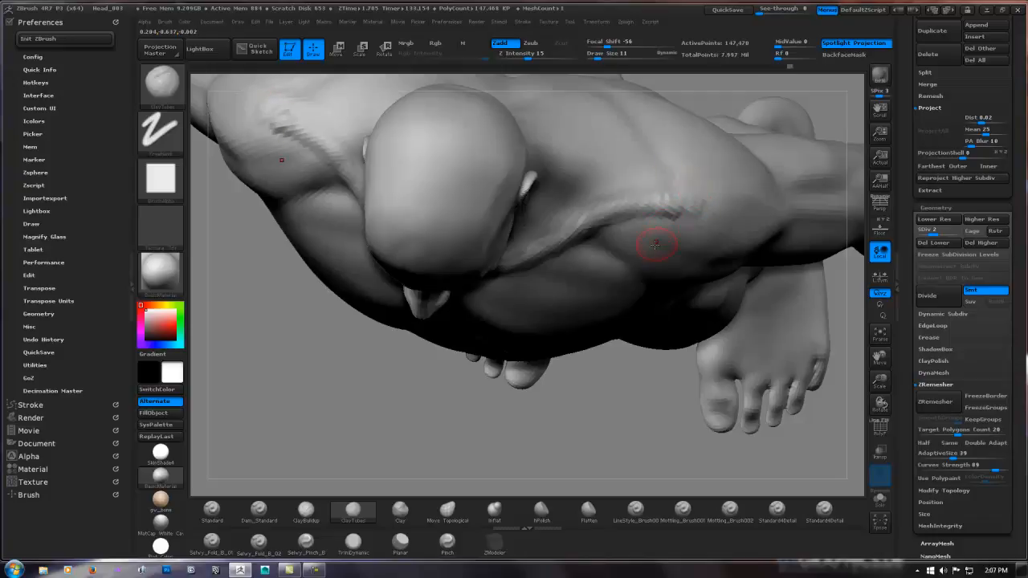
pyautogui.moveTo(666, 224); pyautogui.dragTo(638, 283, button='right')
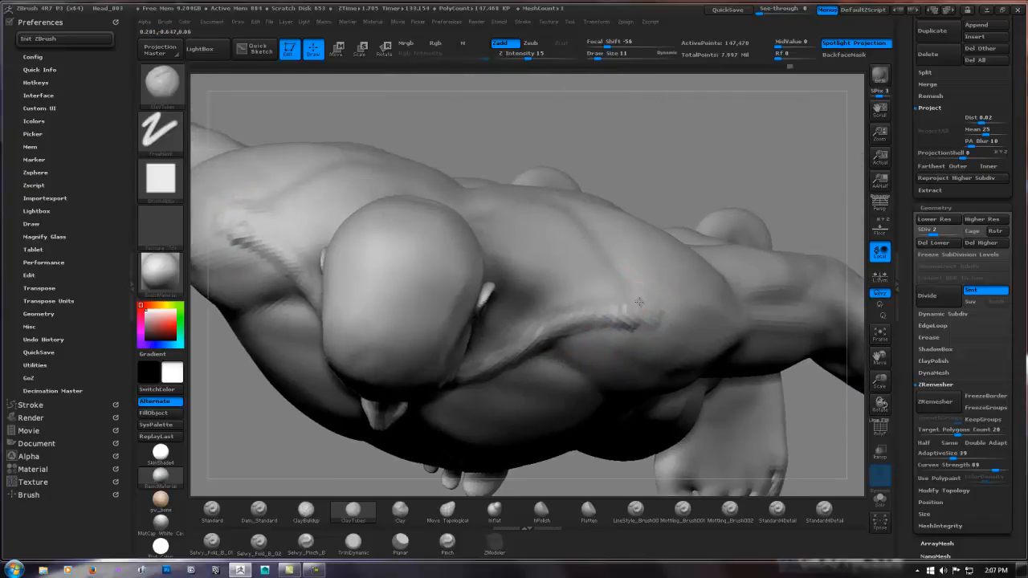
pyautogui.moveTo(626, 297); pyautogui.dragTo(654, 319)
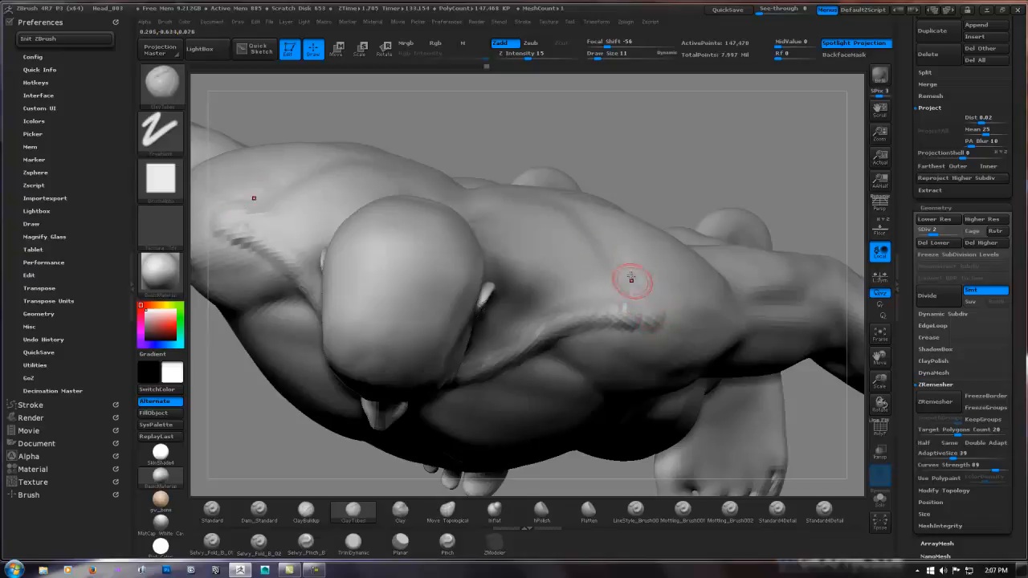
# Sculpt the shoulder blade ridges on the upper back, running from the shoulder tips inward toward the spine
pyautogui.moveTo(631, 281)
pyautogui.mouseDown(button='right')
pyautogui.moveTo(651, 198)
pyautogui.moveTo(693, 222)
pyautogui.moveTo(619, 265)
pyautogui.moveTo(458, 230)
pyautogui.moveTo(474, 244)
pyautogui.mouseUp(button='right')
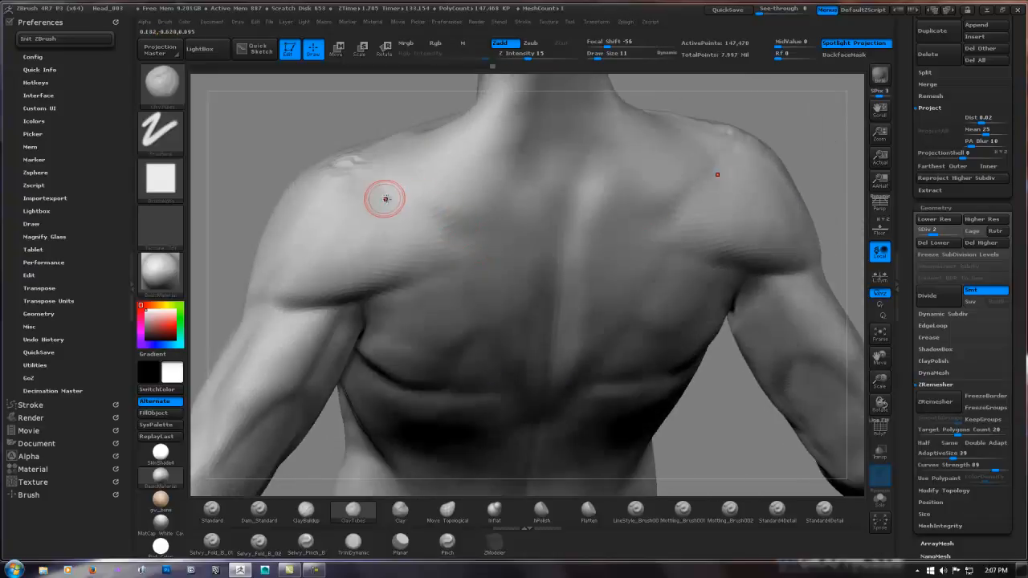
pyautogui.moveTo(385, 198)
pyautogui.mouseDown(button='right')
pyautogui.moveTo(431, 220)
pyautogui.moveTo(367, 184)
pyautogui.mouseUp(button='right')
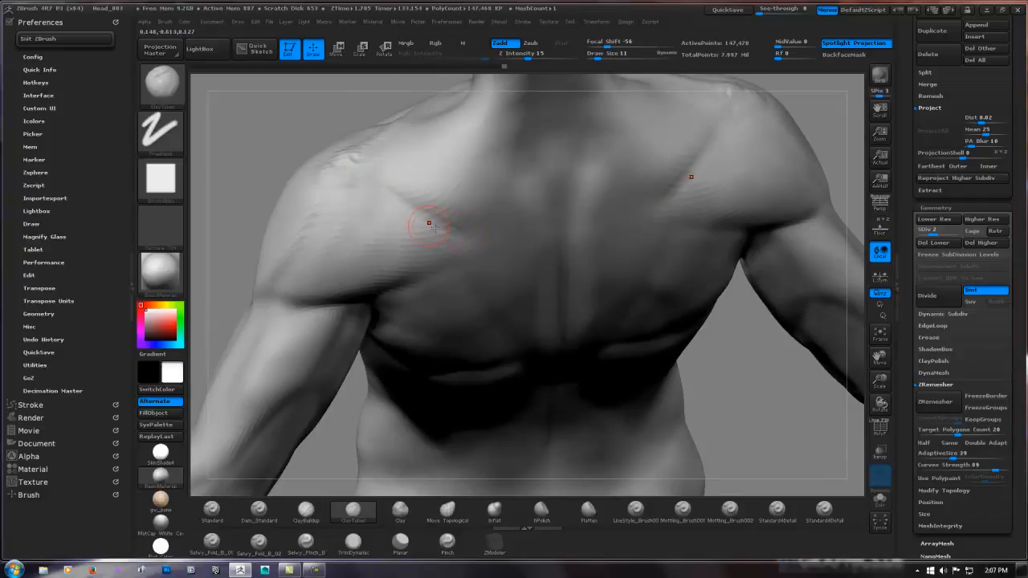
pyautogui.moveTo(477, 246); pyautogui.dragTo(455, 224, button='right')
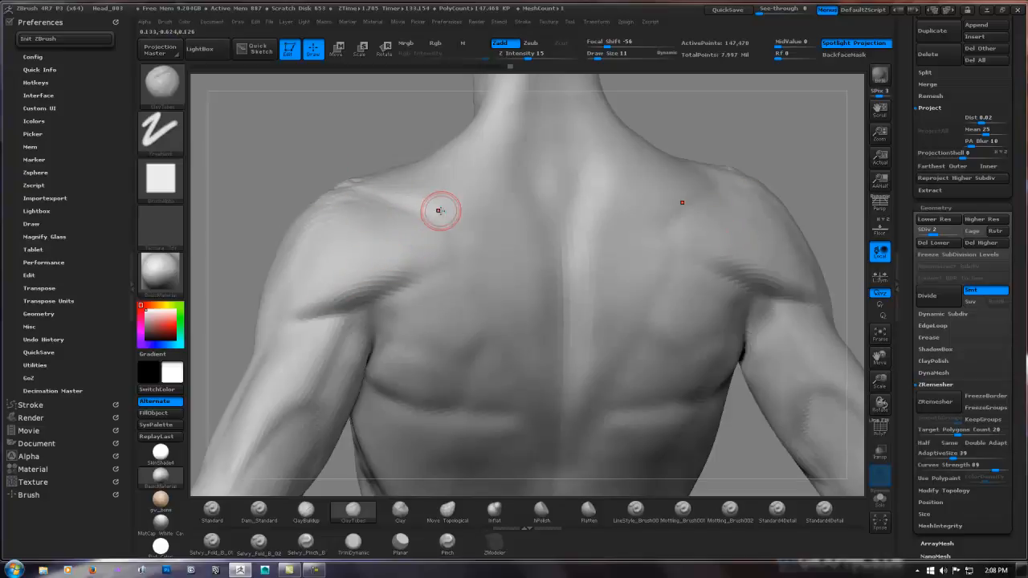
pyautogui.moveTo(440, 211); pyautogui.dragTo(457, 233, button='right')
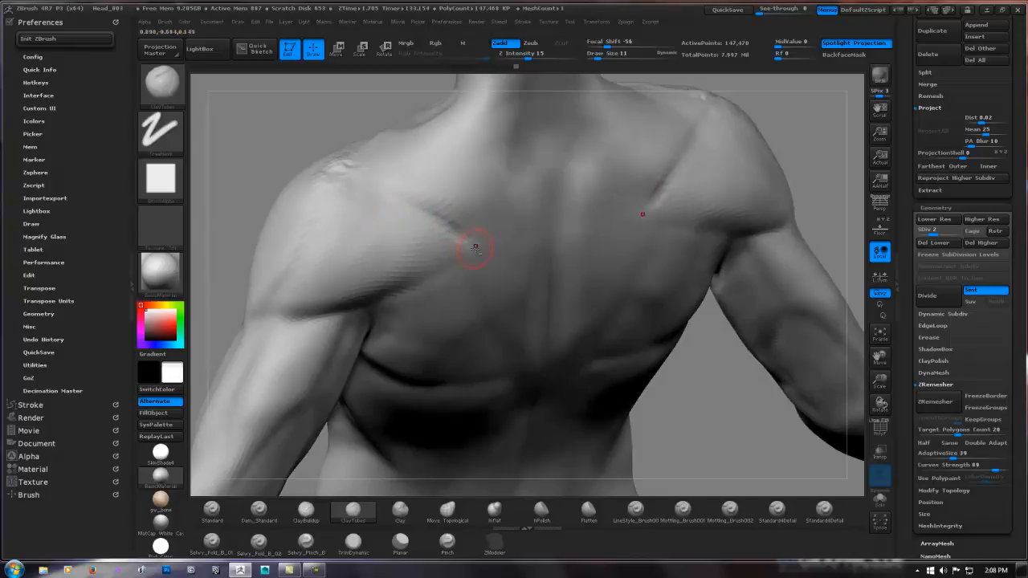
pyautogui.moveTo(470, 248); pyautogui.dragTo(438, 225, button='right')
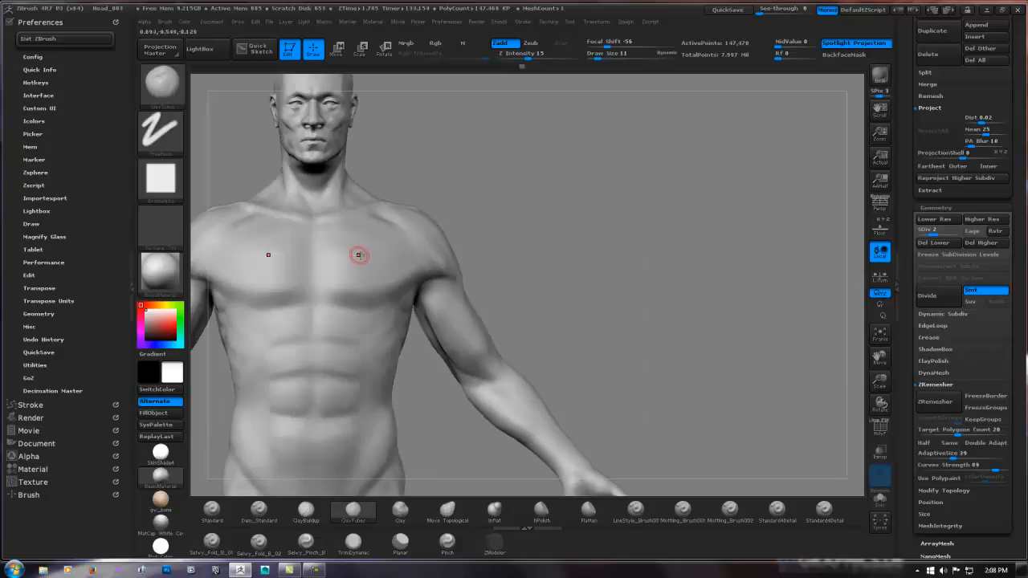
# Sculpt the upper pectorals with strokes below the collarbones, along the sternum and across the chest toward the armpits
pyautogui.keyDown('alt'); pyautogui.moveTo(358, 255); pyautogui.dragTo(450, 231, button='right'); pyautogui.keyUp('alt')
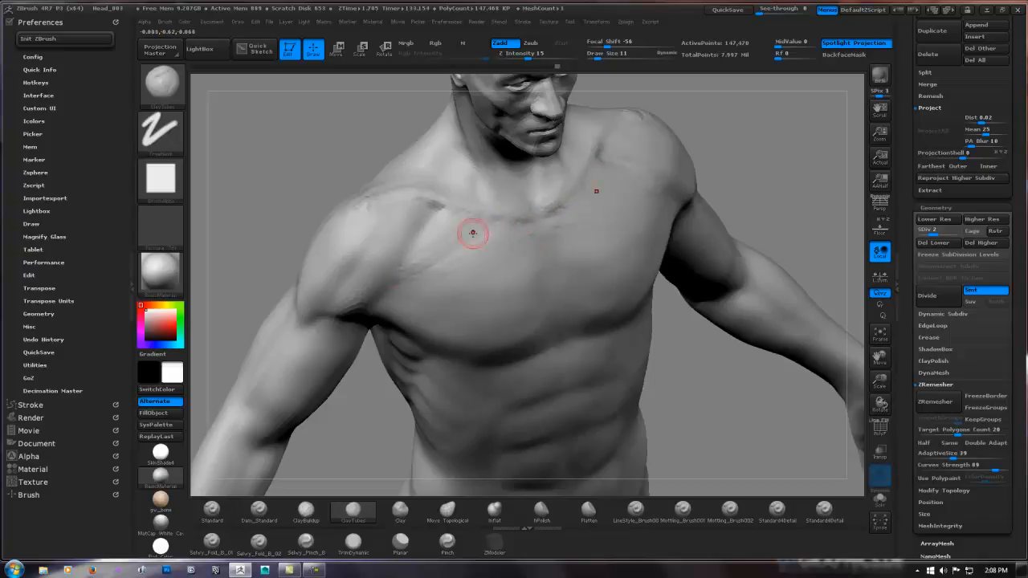
pyautogui.moveTo(480, 252)
pyautogui.mouseDown(button='right')
pyautogui.moveTo(466, 236)
pyautogui.moveTo(500, 265)
pyautogui.moveTo(525, 241)
pyautogui.mouseUp(button='right')
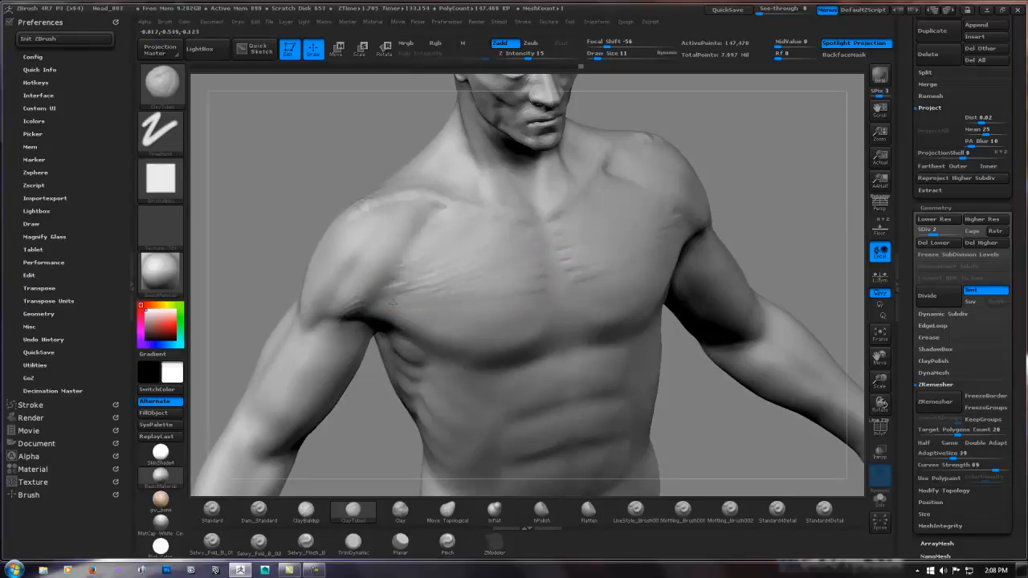
pyautogui.moveTo(499, 292); pyautogui.dragTo(486, 259, button='right')
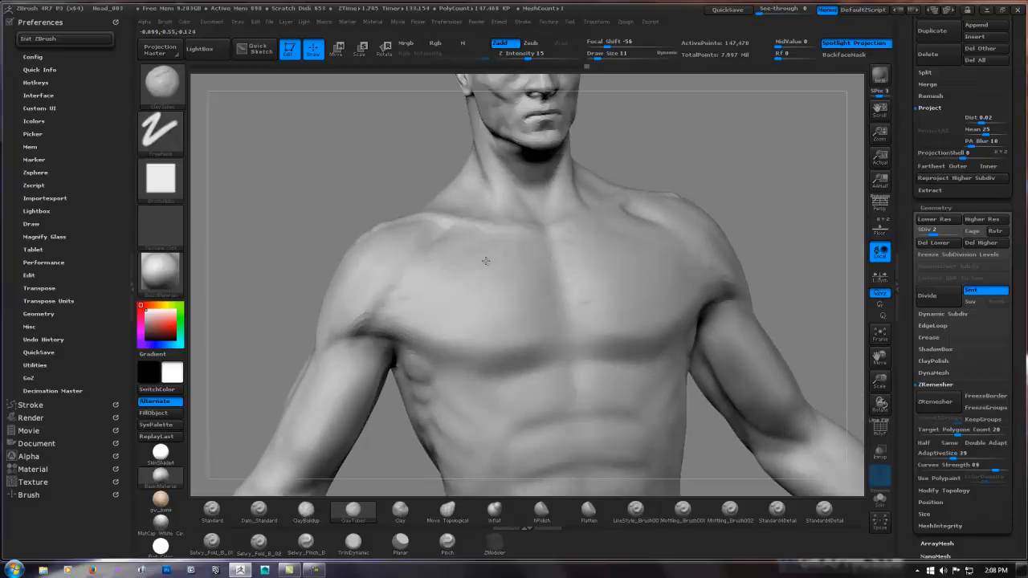
pyautogui.moveTo(461, 301); pyautogui.dragTo(443, 319, button='right')
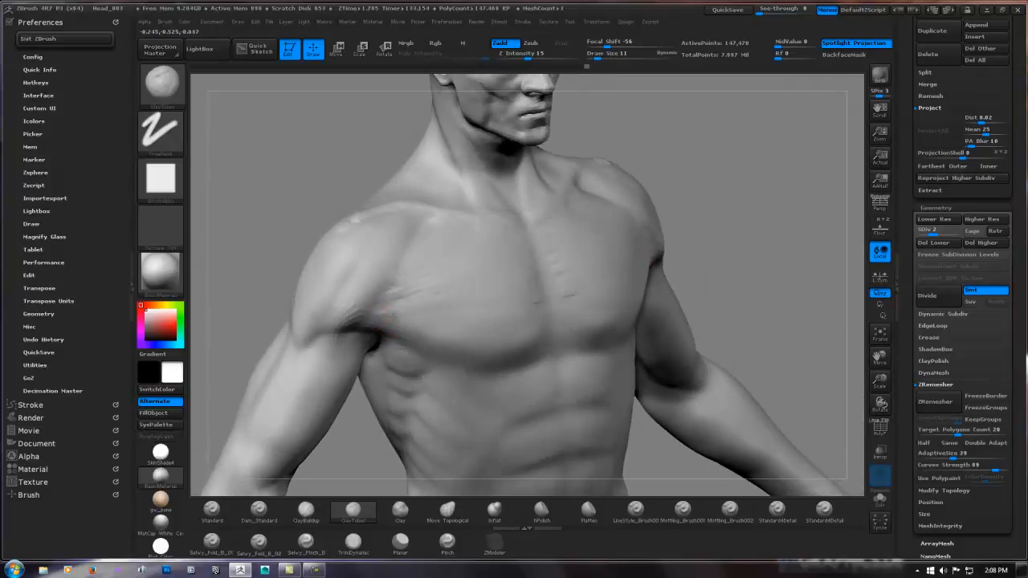
pyautogui.moveTo(377, 314); pyautogui.dragTo(402, 312)
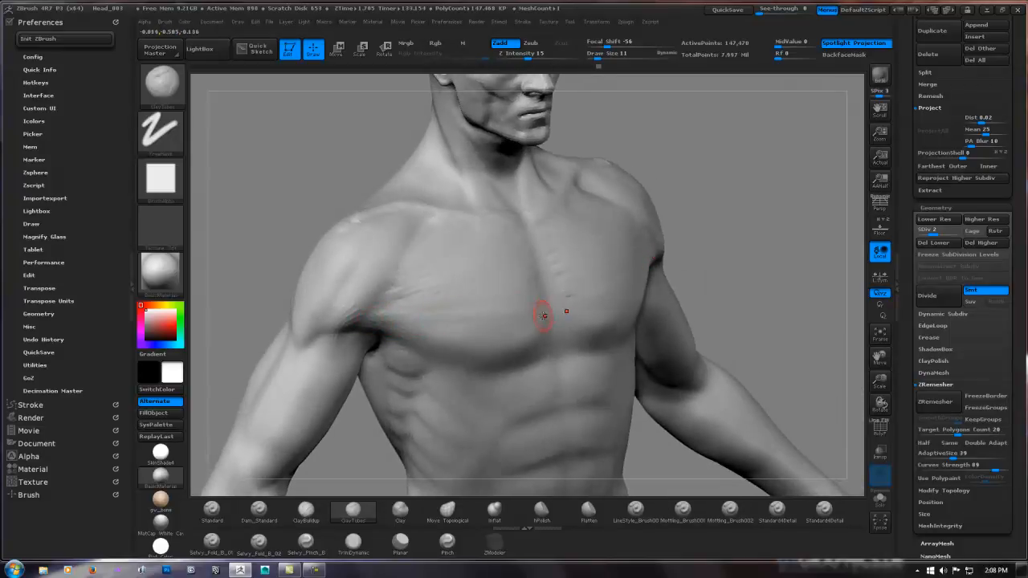
pyautogui.moveTo(544, 315); pyautogui.dragTo(553, 308, button='right')
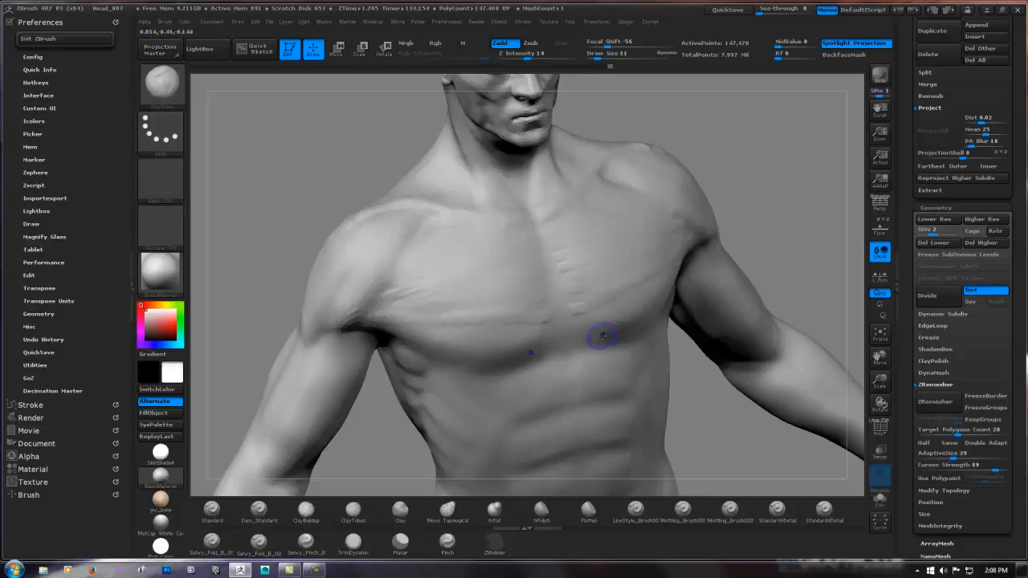
pyautogui.moveTo(238, 298)
pyautogui.keyDown('shift'); pyautogui.mouseDown(button='right')
pyautogui.moveTo(518, 312)
pyautogui.moveTo(434, 305)
pyautogui.moveTo(543, 346)
pyautogui.mouseUp(button='right'); pyautogui.keyUp('shift')
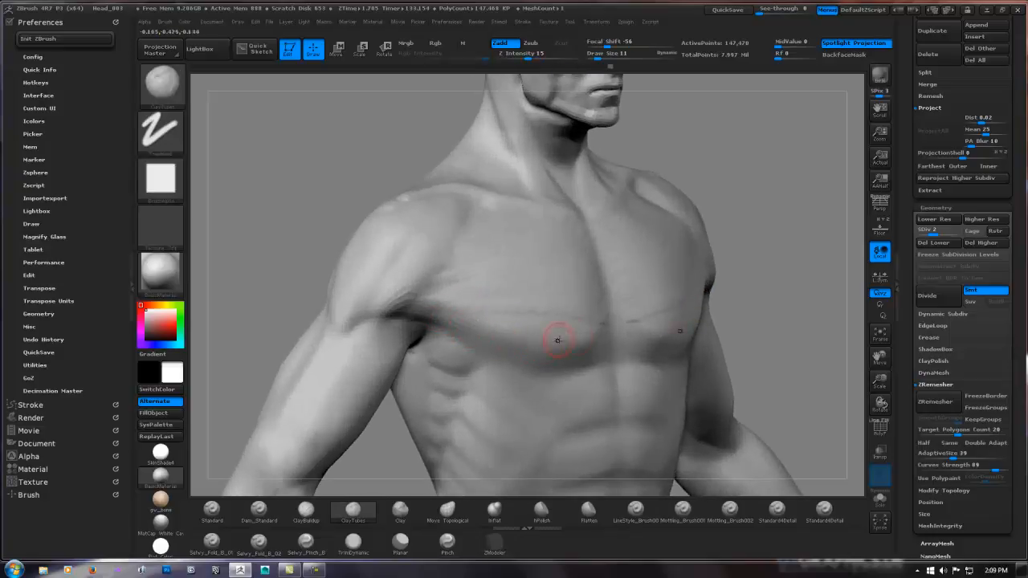
# Build up the lower pectorals with layered strokes following their bottom contour from the sternum to the armpits
pyautogui.moveTo(653, 323); pyautogui.dragTo(478, 338, button='right')
pyautogui.moveTo(442, 330); pyautogui.dragTo(425, 330, button='right')
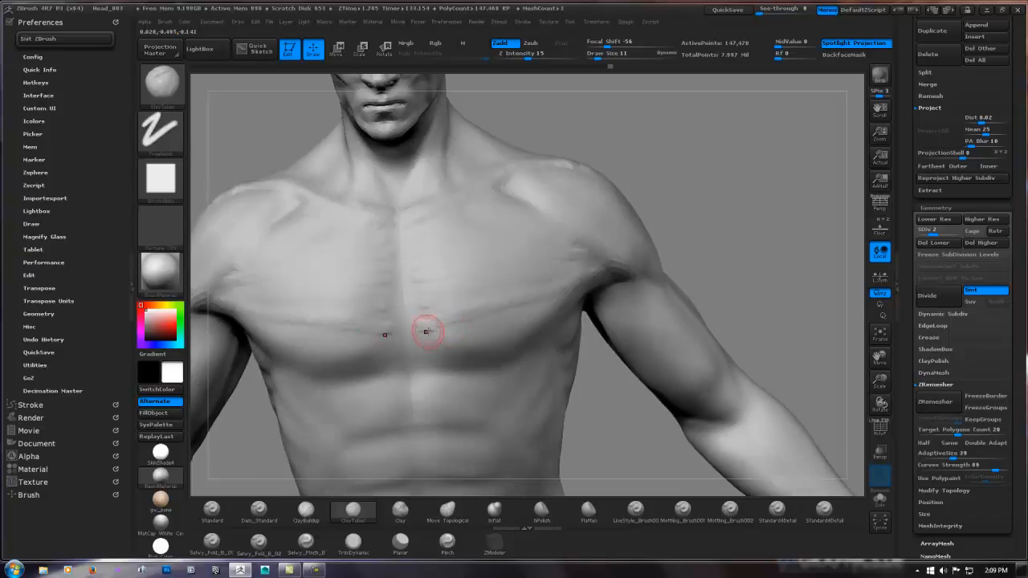
pyautogui.moveTo(425, 330)
pyautogui.mouseDown()
pyautogui.moveTo(417, 335)
pyautogui.moveTo(433, 333)
pyautogui.mouseUp()
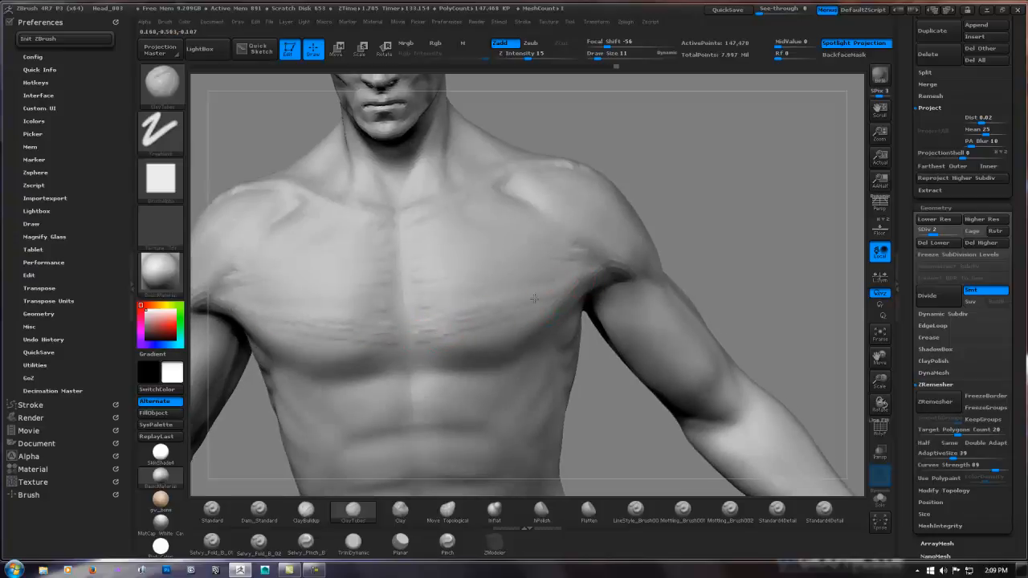
pyautogui.moveTo(534, 298); pyautogui.dragTo(436, 339, button='right')
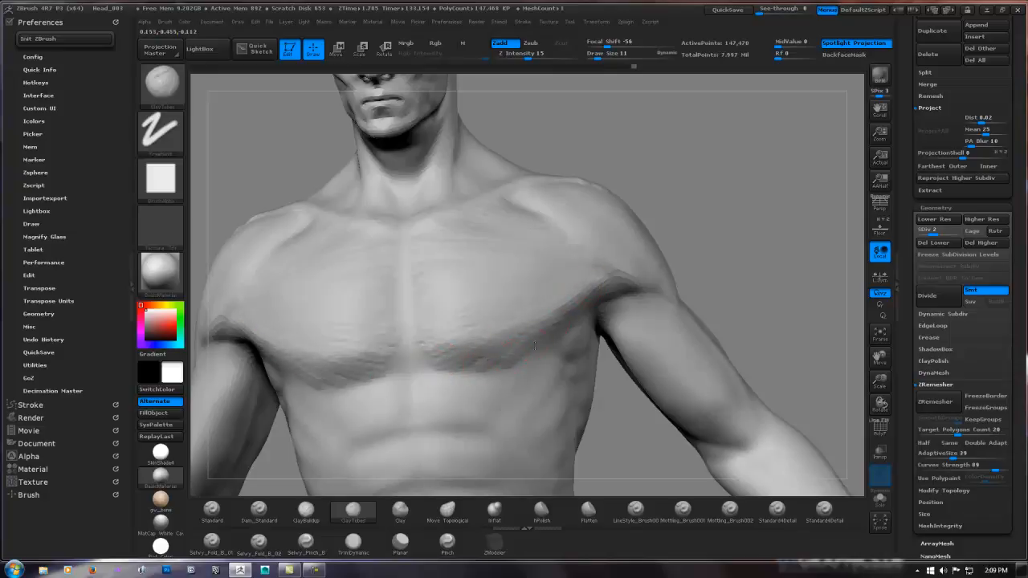
pyautogui.moveTo(618, 270); pyautogui.dragTo(604, 286, button='right')
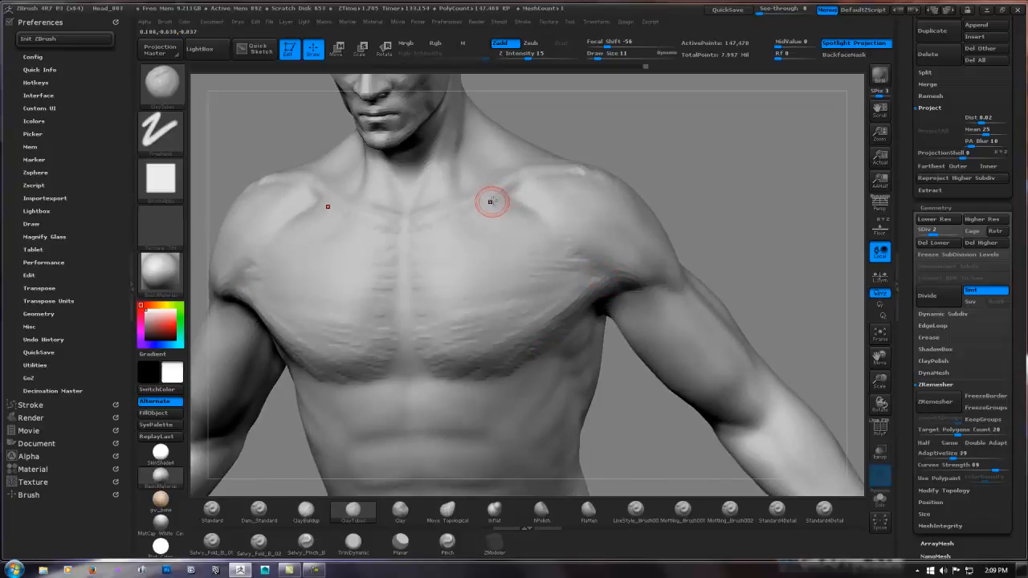
pyautogui.moveTo(617, 282); pyautogui.dragTo(546, 246, button='right')
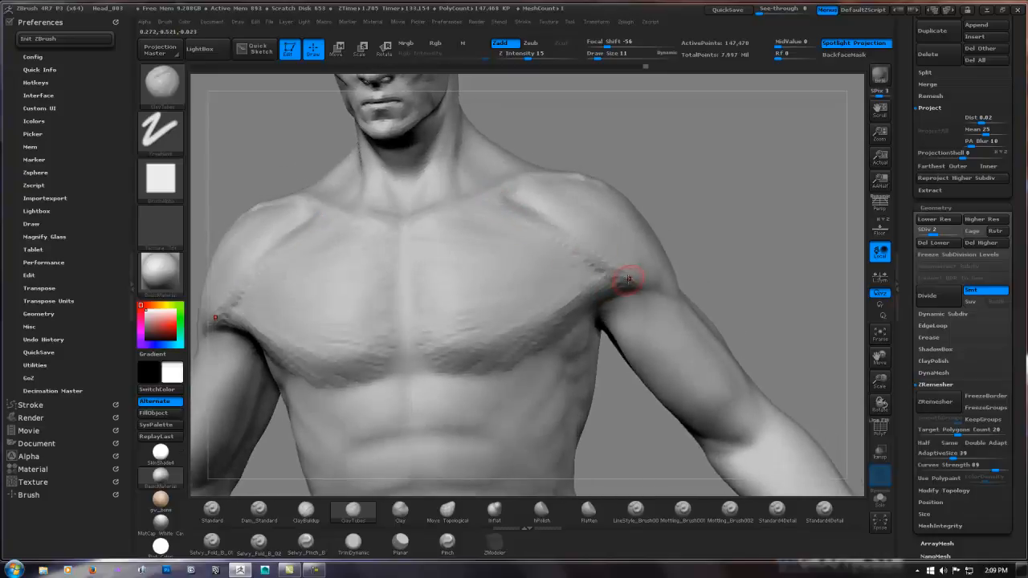
# Sculpt muscle fibers across the pectorals and front deltoids, defining the groove where they meet at the upper arm
pyautogui.moveTo(677, 279)
pyautogui.mouseDown(button='right')
pyautogui.moveTo(691, 280)
pyautogui.moveTo(665, 287)
pyautogui.moveTo(734, 279)
pyautogui.moveTo(615, 329)
pyautogui.moveTo(566, 277)
pyautogui.mouseUp(button='right')
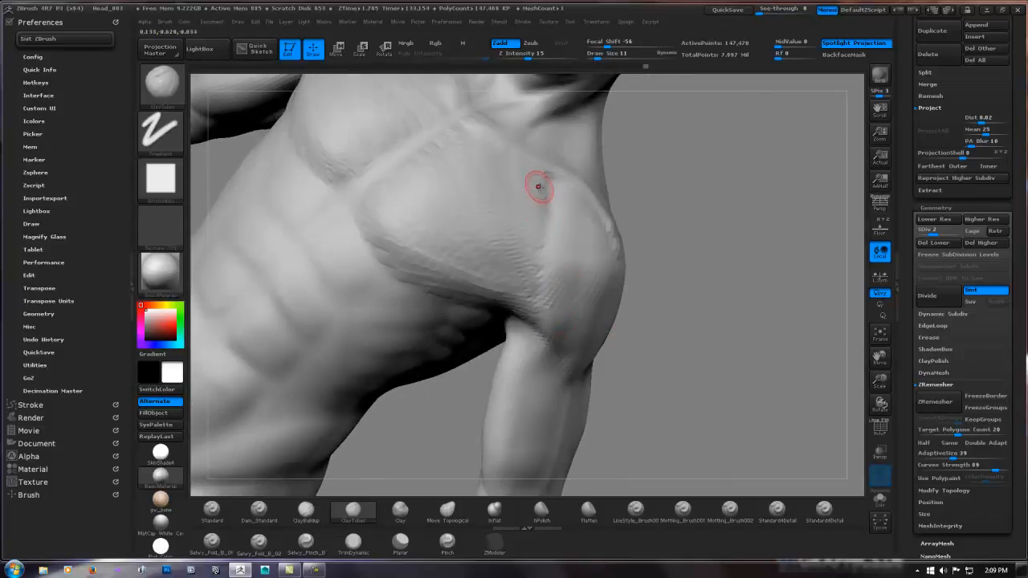
pyautogui.moveTo(663, 225); pyautogui.dragTo(600, 252, button='right')
pyautogui.moveTo(525, 213); pyautogui.dragTo(553, 206, button='right')
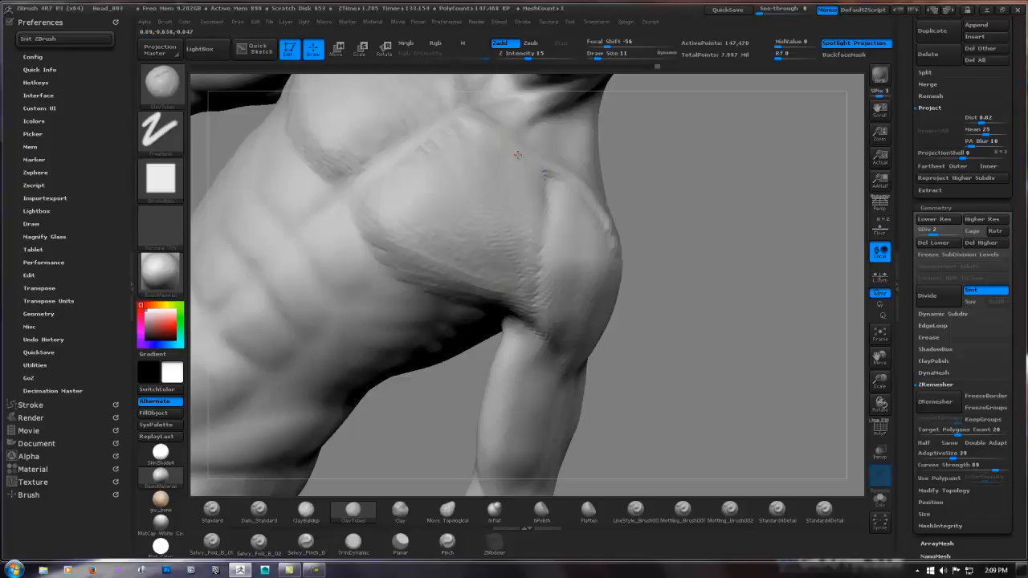
pyautogui.moveTo(509, 146)
pyautogui.mouseDown()
pyautogui.moveTo(502, 187)
pyautogui.moveTo(494, 146)
pyautogui.moveTo(505, 239)
pyautogui.mouseUp()
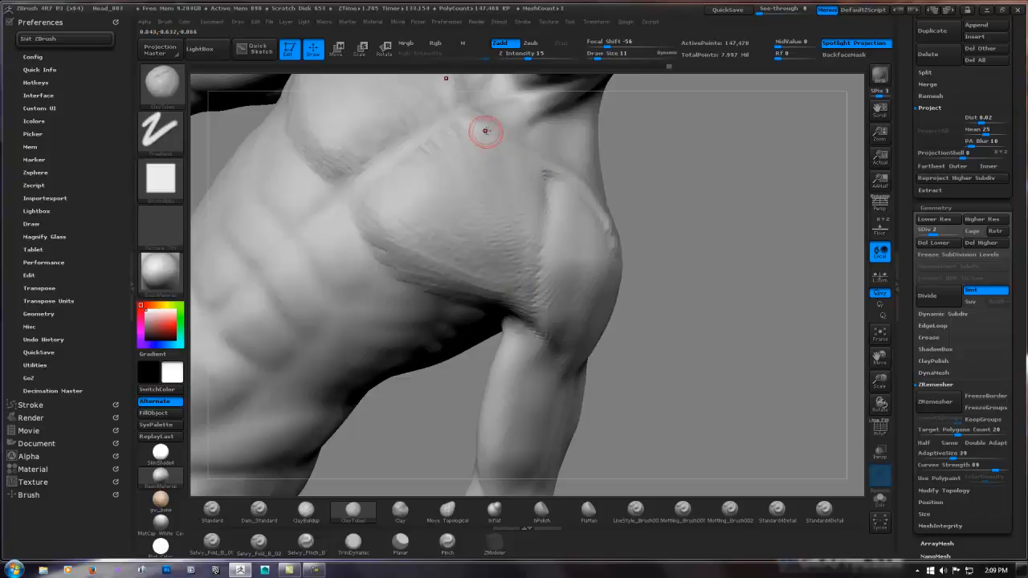
pyautogui.moveTo(469, 128)
pyautogui.mouseDown()
pyautogui.moveTo(502, 188)
pyautogui.moveTo(522, 201)
pyautogui.moveTo(460, 121)
pyautogui.moveTo(488, 228)
pyautogui.moveTo(506, 238)
pyautogui.mouseUp()
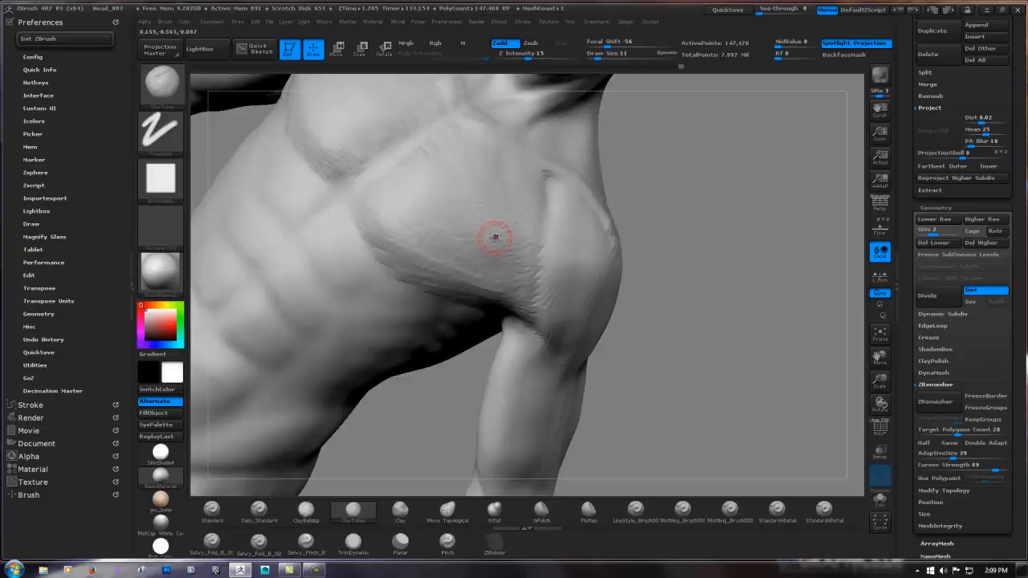
pyautogui.moveTo(496, 237)
pyautogui.mouseDown(button='right')
pyautogui.moveTo(475, 213)
pyautogui.moveTo(491, 220)
pyautogui.moveTo(489, 194)
pyautogui.moveTo(455, 172)
pyautogui.mouseUp(button='right')
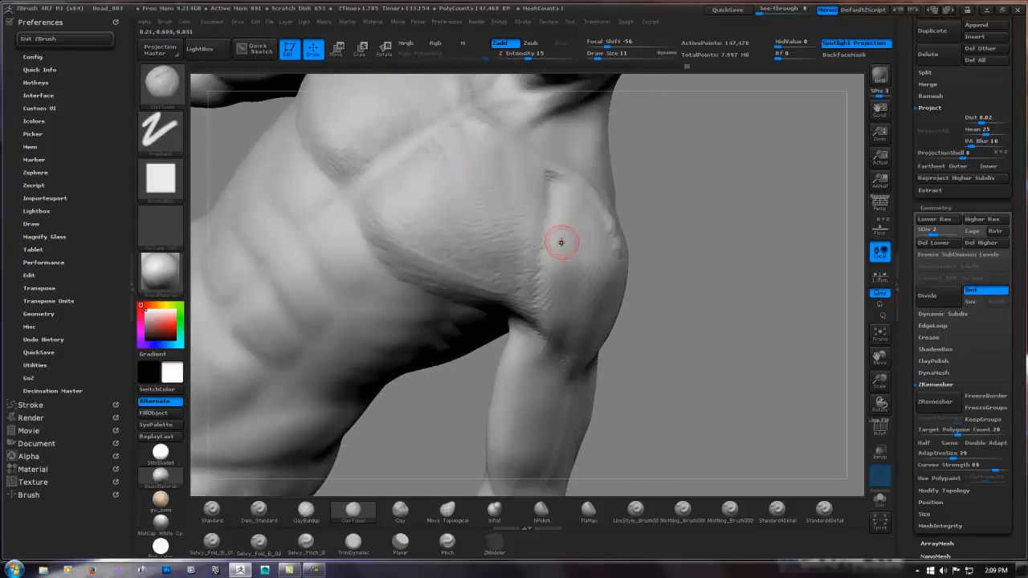
pyautogui.moveTo(559, 238)
pyautogui.mouseDown(button='right')
pyautogui.moveTo(605, 237)
pyautogui.moveTo(590, 214)
pyautogui.moveTo(429, 142)
pyautogui.mouseUp(button='right')
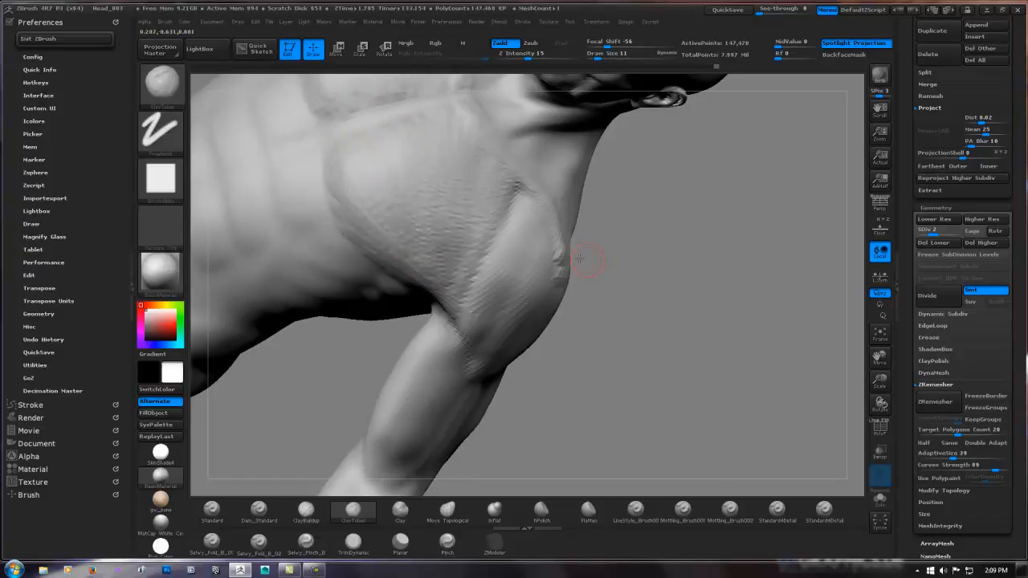
pyautogui.moveTo(580, 259)
pyautogui.mouseDown()
pyautogui.moveTo(510, 214)
pyautogui.moveTo(747, 169)
pyautogui.moveTo(776, 150)
pyautogui.moveTo(680, 199)
pyautogui.moveTo(621, 277)
pyautogui.mouseUp()
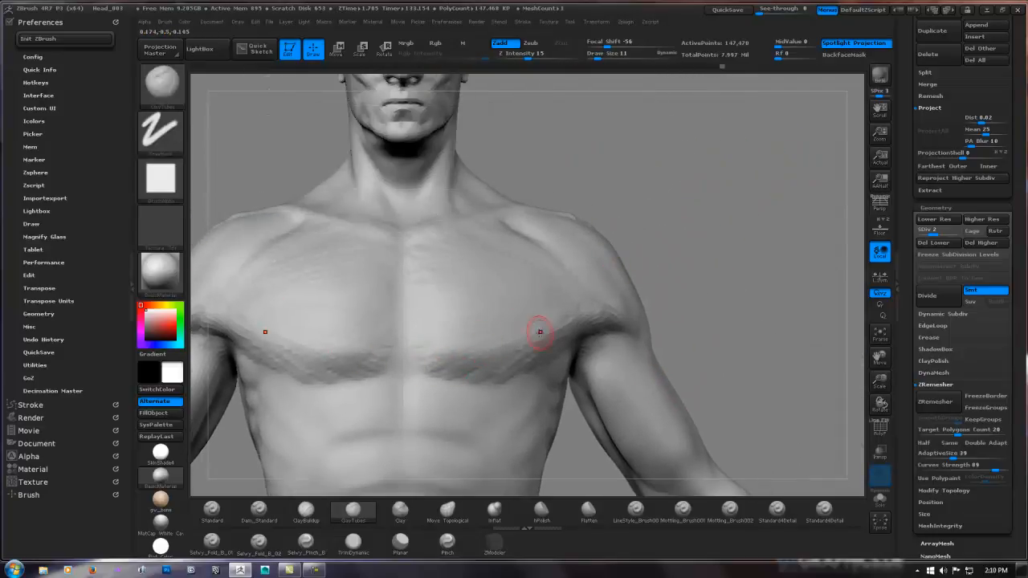
pyautogui.moveTo(590, 318)
pyautogui.mouseDown(button='right')
pyautogui.moveTo(526, 321)
pyautogui.moveTo(644, 210)
pyautogui.moveTo(551, 206)
pyautogui.moveTo(573, 236)
pyautogui.mouseUp(button='right')
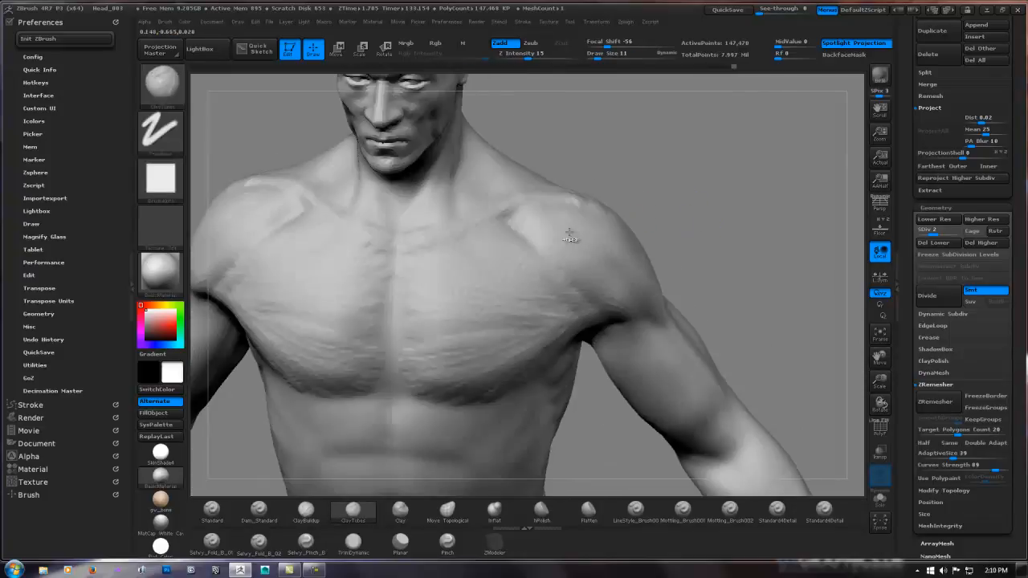
# Clear the trial mask stroke over the shoulders, switch the masking brush to MaskLasso and mask both deltoids
pyautogui.keyDown('ctrl'); pyautogui.moveTo(545, 175); pyautogui.dragTo(506, 224); pyautogui.keyUp('ctrl')
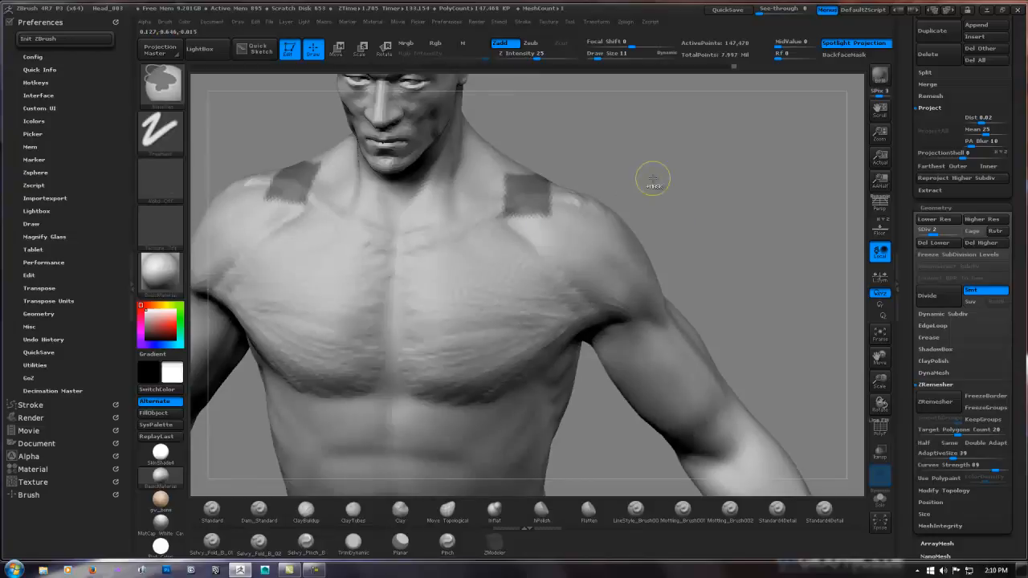
pyautogui.keyDown('ctrl'); pyautogui.moveTo(667, 178); pyautogui.dragTo(674, 186); pyautogui.keyUp('ctrl')
pyautogui.keyDown('ctrl'); pyautogui.click(167, 87); pyautogui.keyUp('ctrl')
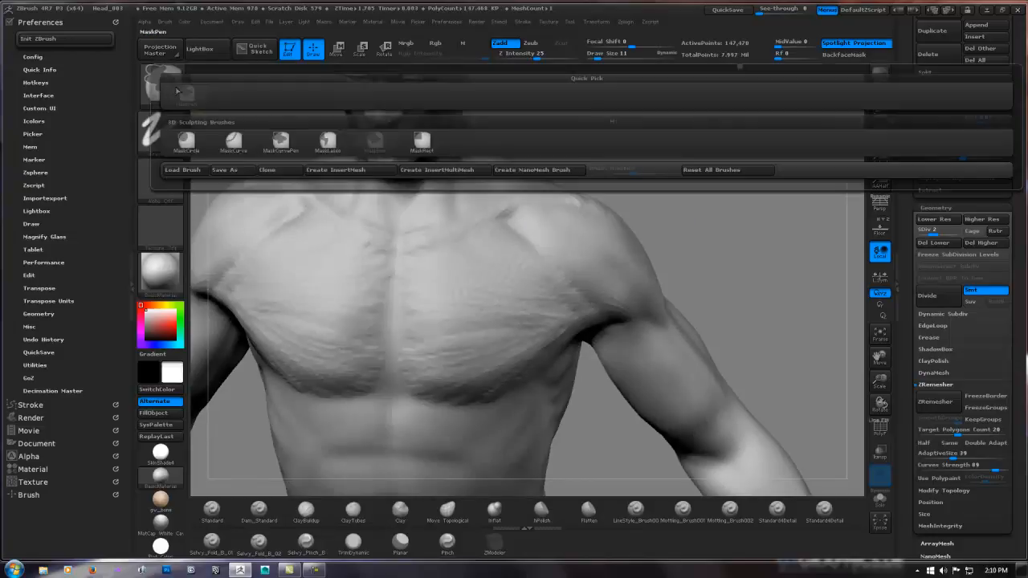
pyautogui.click(327, 142)
pyautogui.moveTo(640, 167)
pyautogui.keyDown('ctrl'); pyautogui.mouseDown()
pyautogui.moveTo(514, 205)
pyautogui.moveTo(534, 253)
pyautogui.moveTo(610, 325)
pyautogui.moveTo(654, 326)
pyautogui.moveTo(710, 219)
pyautogui.mouseUp(); pyautogui.keyUp('ctrl')
pyautogui.moveTo(709, 255)
pyautogui.mouseDown()
pyautogui.moveTo(718, 211)
pyautogui.moveTo(706, 225)
pyautogui.mouseUp()
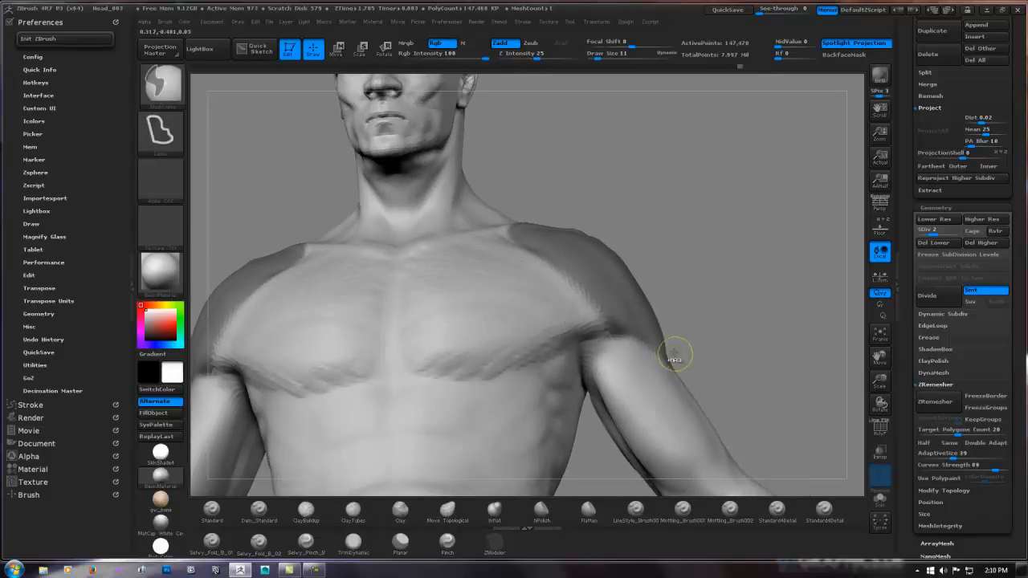
# Extend the lasso mask over both upper arms and layer ClayTubes strokes across the unmasked pectorals toward the armpits
pyautogui.moveTo(614, 336)
pyautogui.keyDown('ctrl'); pyautogui.mouseDown()
pyautogui.moveTo(593, 360)
pyautogui.moveTo(643, 461)
pyautogui.moveTo(718, 310)
pyautogui.mouseUp(); pyautogui.keyUp('ctrl')
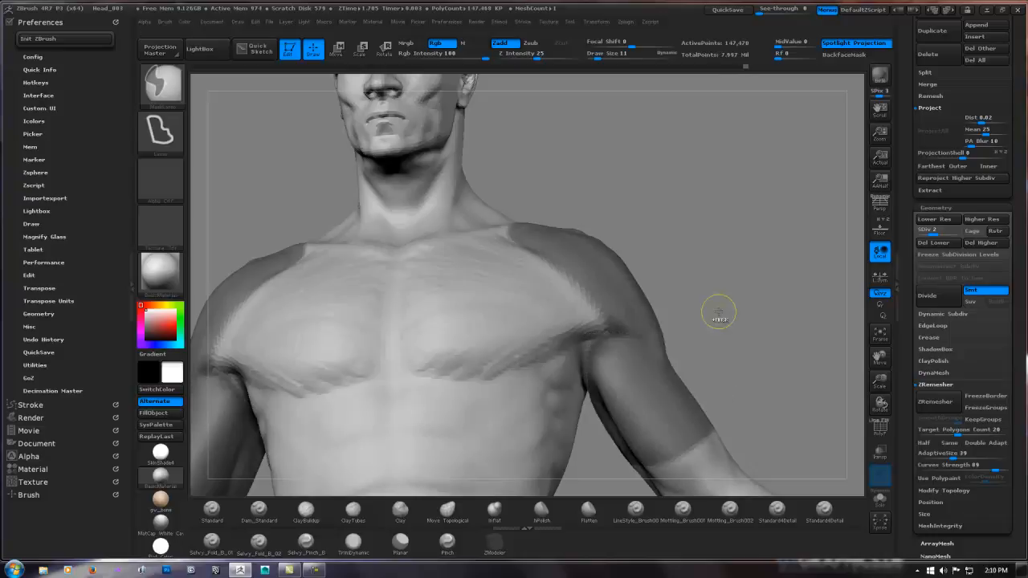
pyautogui.moveTo(542, 344)
pyautogui.mouseDown(button='right')
pyautogui.moveTo(610, 273)
pyautogui.moveTo(529, 267)
pyautogui.mouseUp(button='right')
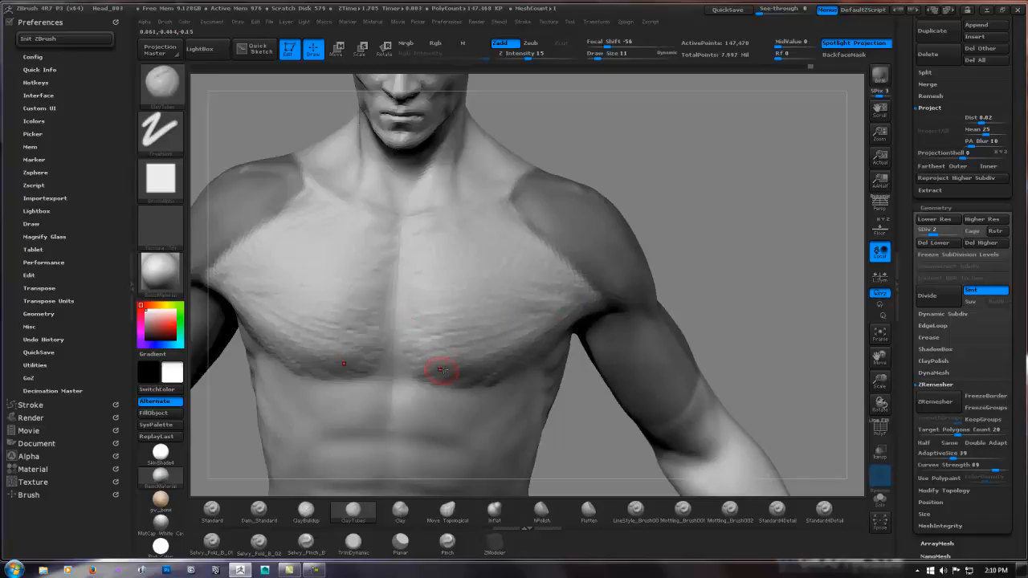
pyautogui.moveTo(510, 329)
pyautogui.mouseDown(button='right')
pyautogui.moveTo(562, 325)
pyautogui.moveTo(514, 321)
pyautogui.moveTo(452, 371)
pyautogui.mouseUp(button='right')
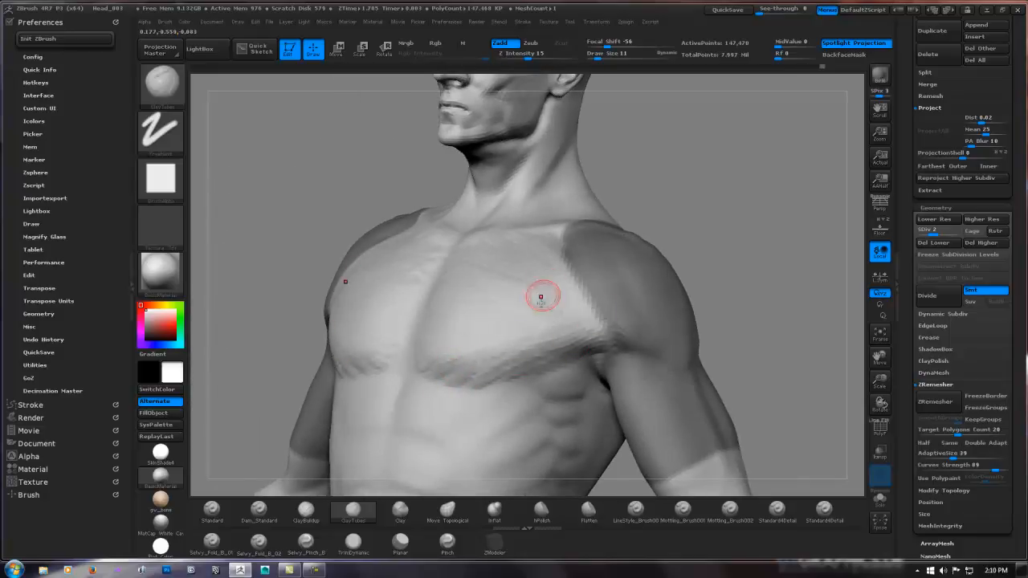
pyautogui.moveTo(543, 295); pyautogui.dragTo(491, 247, button='right')
pyautogui.moveTo(475, 305)
pyautogui.mouseDown(button='right')
pyautogui.moveTo(457, 275)
pyautogui.moveTo(483, 298)
pyautogui.moveTo(447, 294)
pyautogui.mouseUp(button='right')
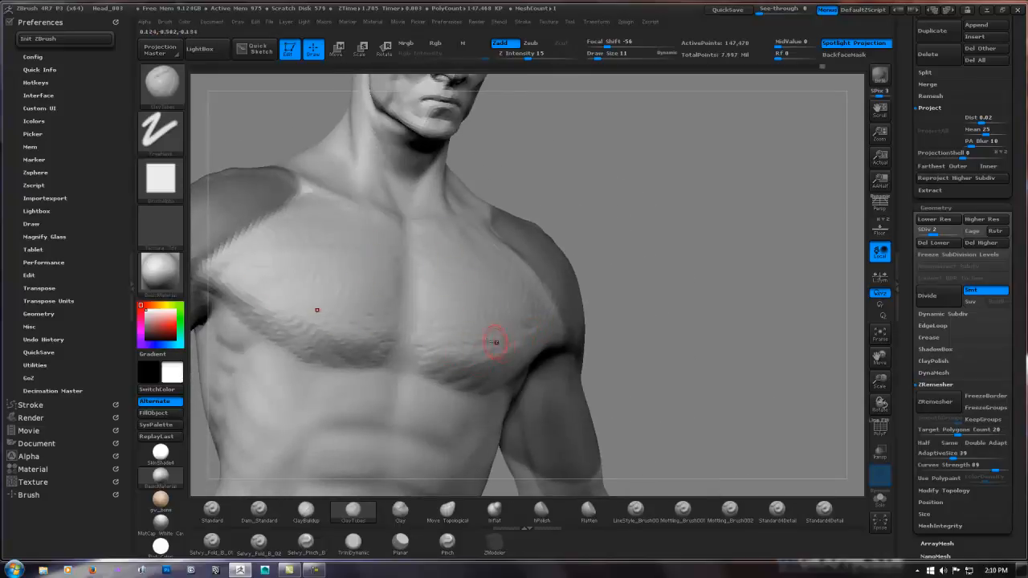
pyautogui.moveTo(496, 342); pyautogui.dragTo(448, 345, button='right')
pyautogui.moveTo(622, 322)
pyautogui.mouseDown(button='right')
pyautogui.moveTo(558, 317)
pyautogui.moveTo(762, 232)
pyautogui.moveTo(733, 255)
pyautogui.mouseUp(button='right')
pyautogui.moveTo(669, 287)
pyautogui.mouseDown(button='right')
pyautogui.moveTo(664, 353)
pyautogui.moveTo(672, 300)
pyautogui.moveTo(709, 300)
pyautogui.mouseUp(button='right')
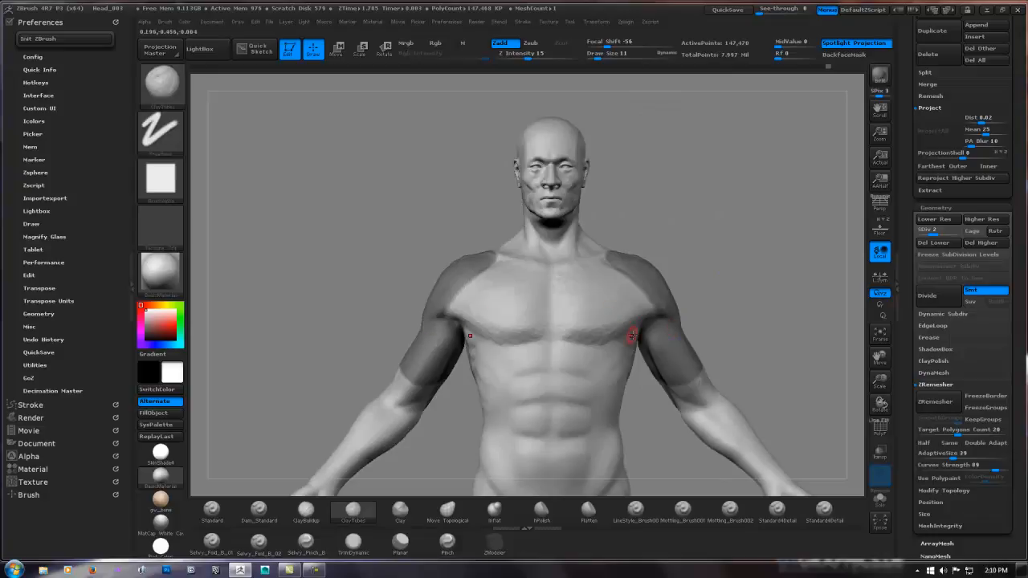
pyautogui.press('super')
pyautogui.click(753, 298)
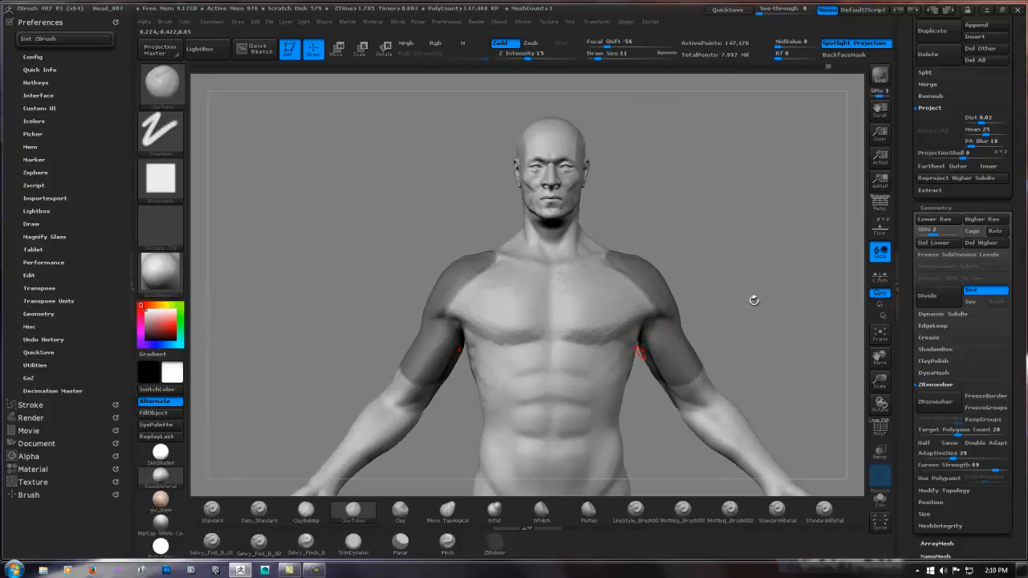
pyautogui.keyDown('alt'); pyautogui.moveTo(676, 343); pyautogui.dragTo(592, 251, button='right'); pyautogui.keyUp('alt')
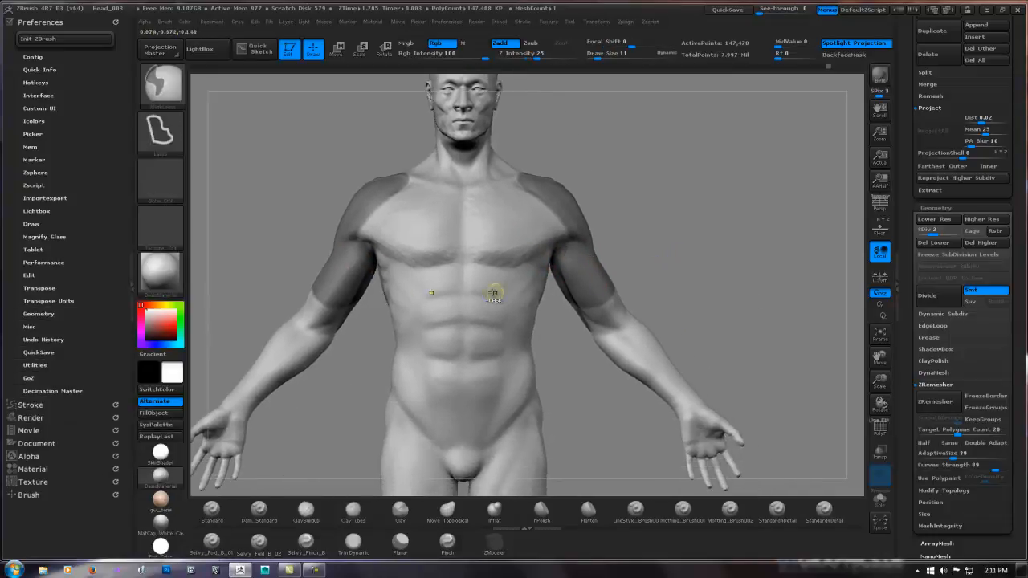
# Switch the sculpting brush to Rake
pyautogui.keyDown('ctrl'); pyautogui.moveTo(494, 294); pyautogui.dragTo(531, 283, button='right'); pyautogui.keyUp('ctrl')
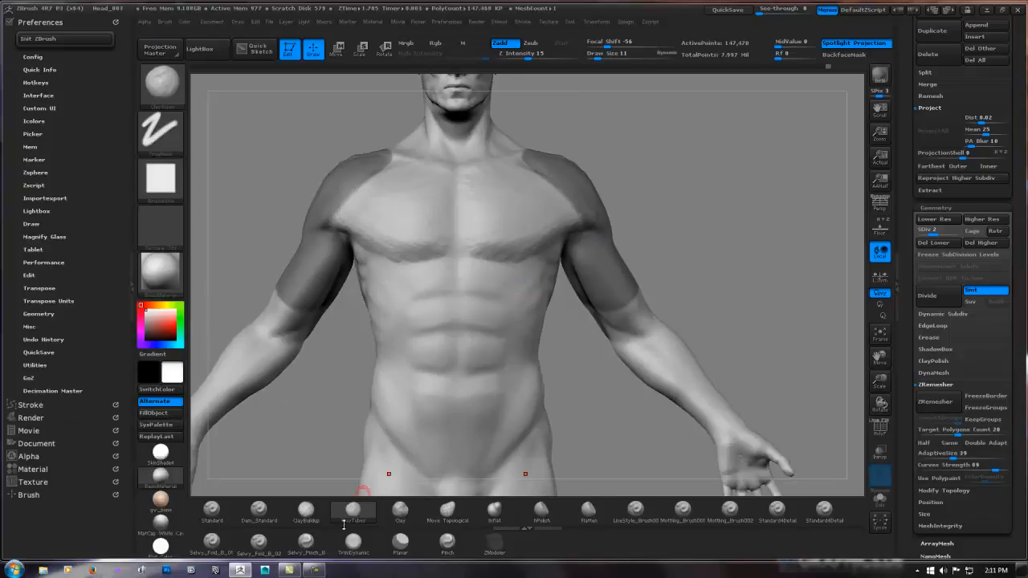
pyautogui.press('b')
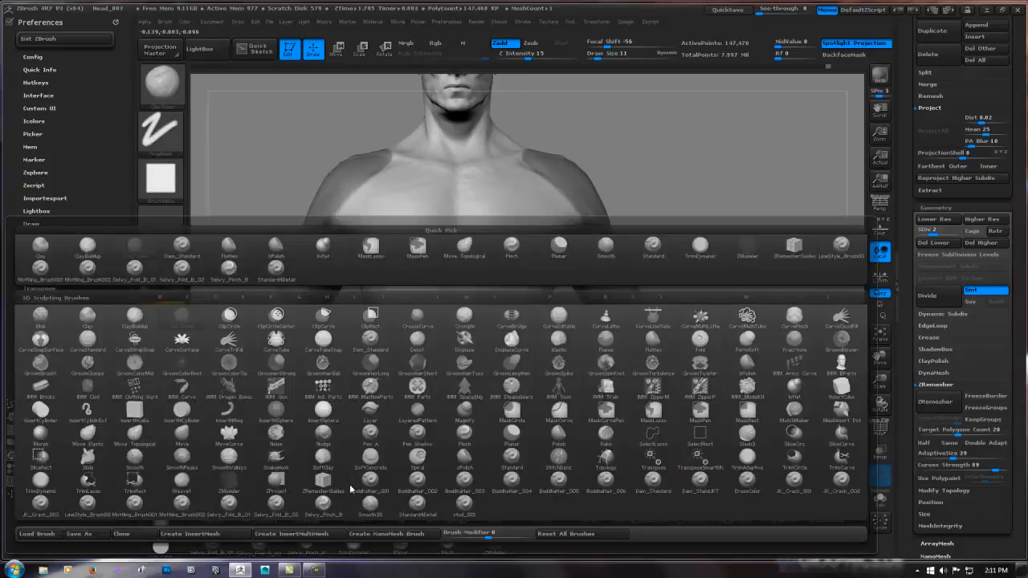
pyautogui.click(418, 400)
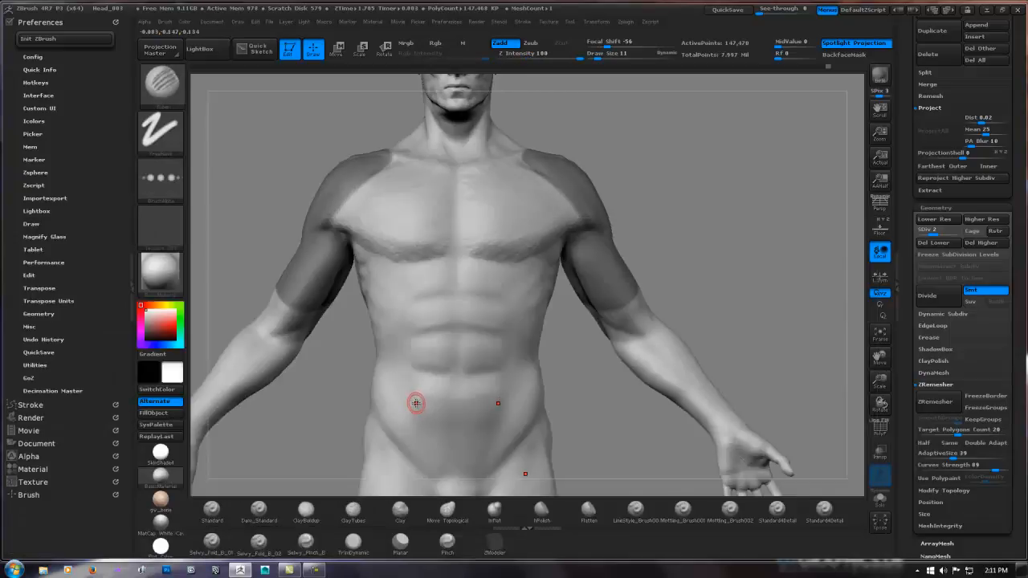
pyautogui.press('b')
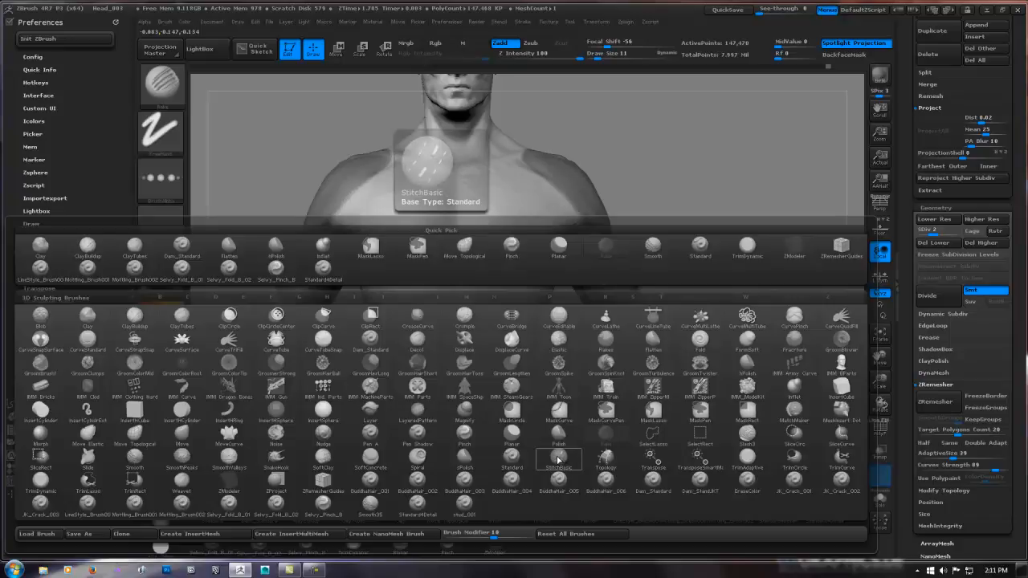
pyautogui.press('c')
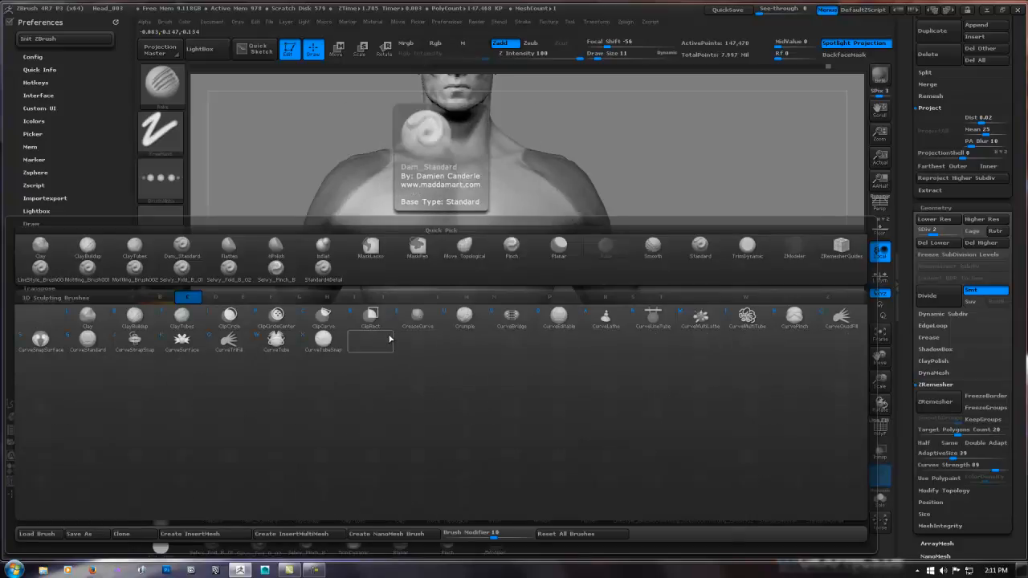
pyautogui.click(325, 339)
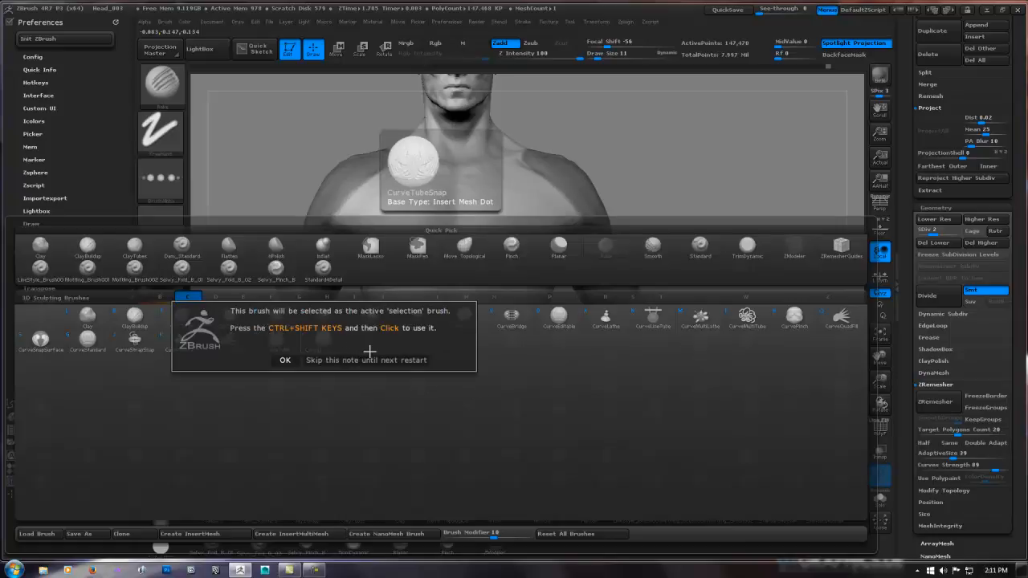
pyautogui.click(285, 360)
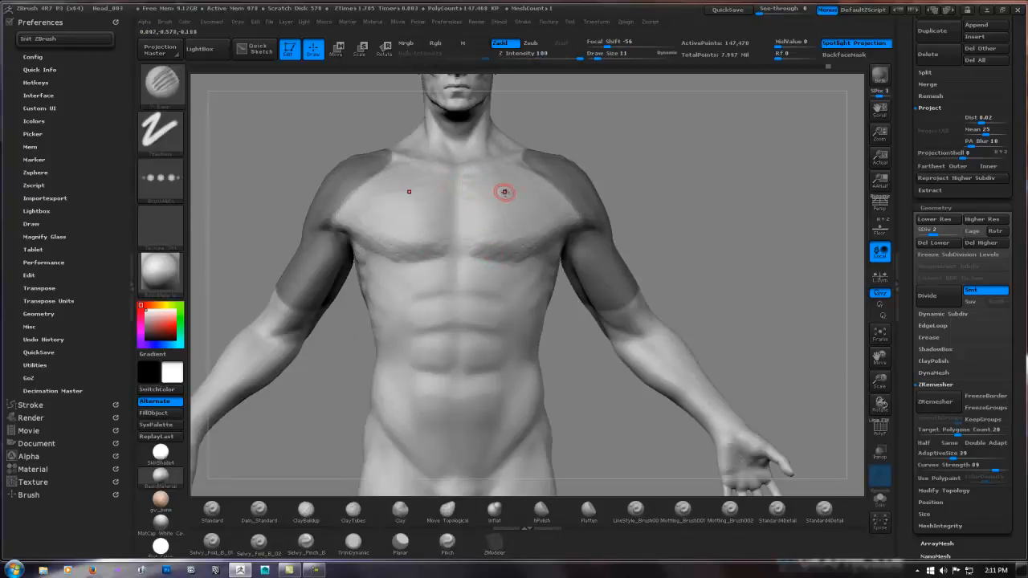
# Set the Rake brush's Z Intensity to 14 for lighter strokes on the chest
pyautogui.keyDown('ctrl'); pyautogui.moveTo(505, 193); pyautogui.dragTo(515, 188, button='right'); pyautogui.keyUp('ctrl')
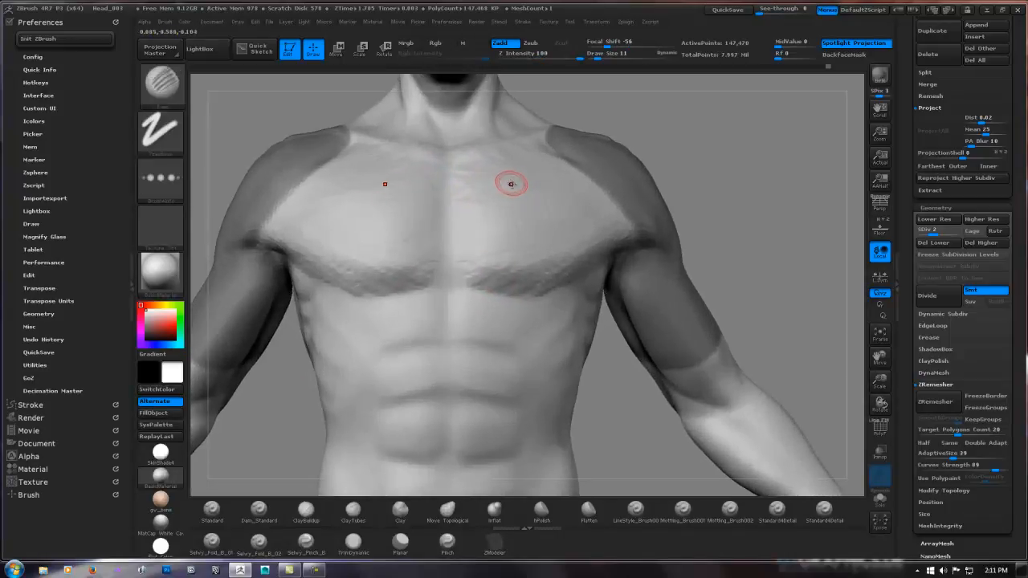
pyautogui.press('s')
pyautogui.press('u')
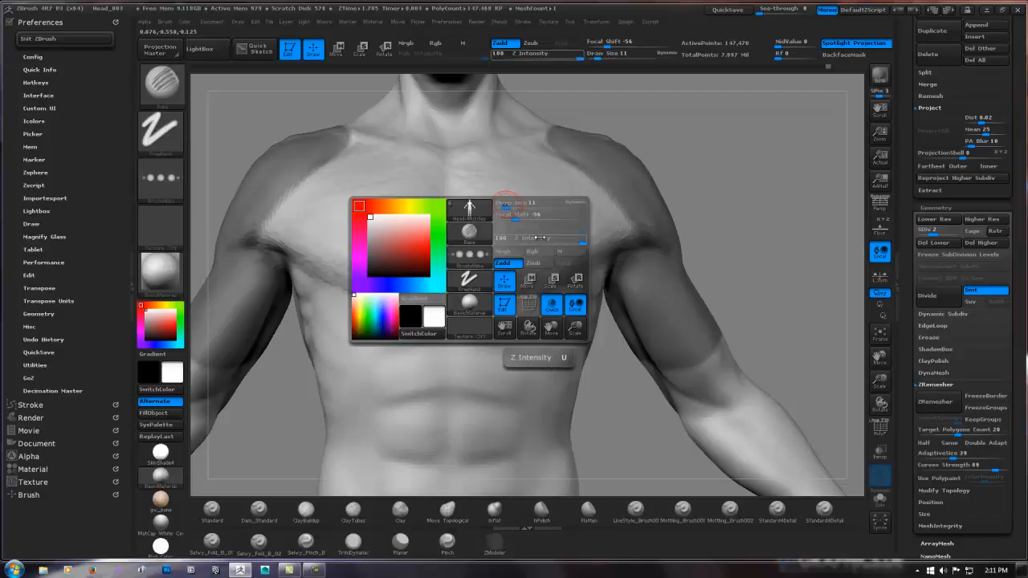
pyautogui.moveTo(541, 239); pyautogui.dragTo(528, 240)
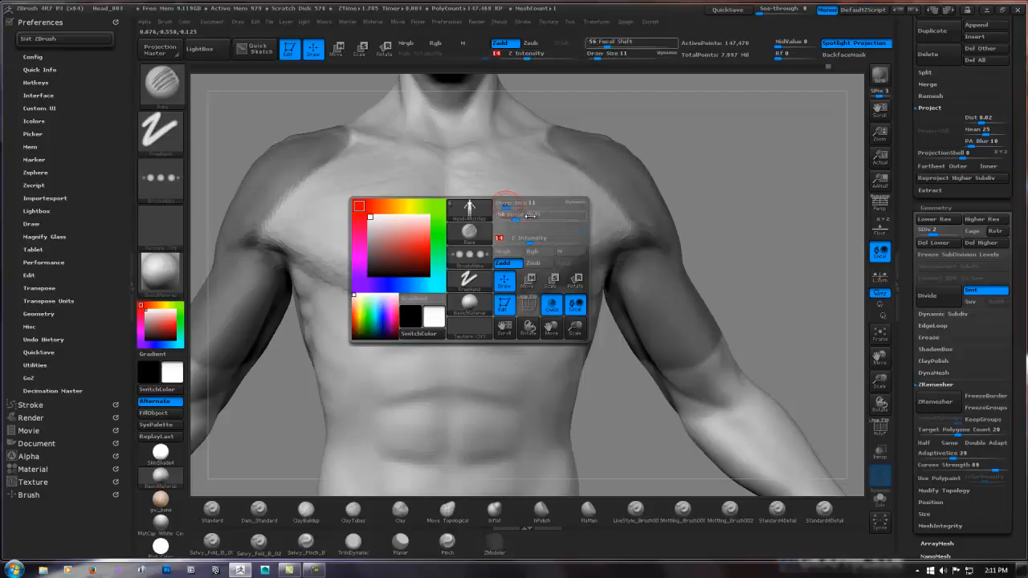
pyautogui.moveTo(526, 210); pyautogui.dragTo(643, 225, button='right')
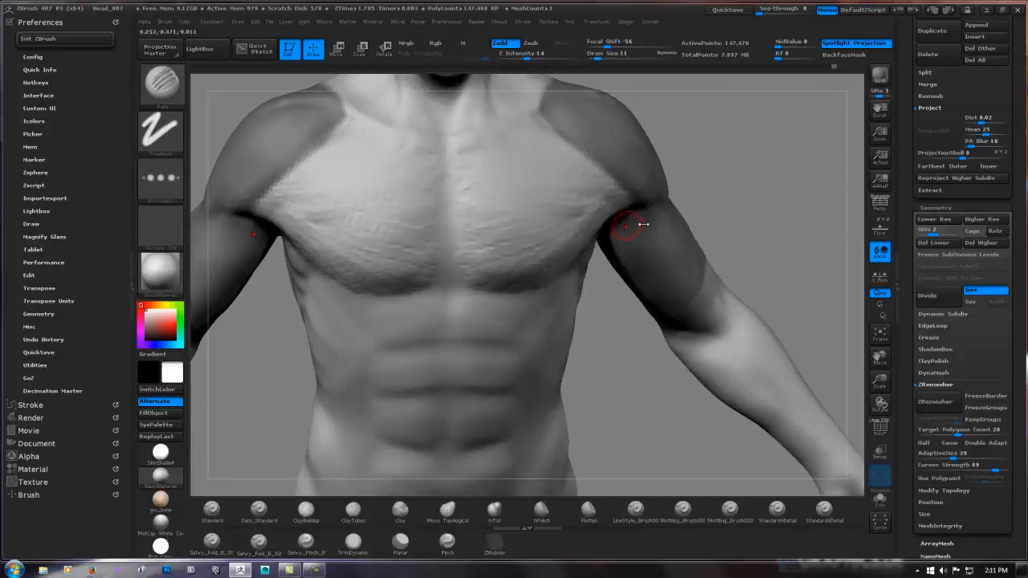
# Raise the figure to subdivision level 4 and rake fine muscle fibers across the pectorals from the sternum toward the armpits
pyautogui.moveTo(934, 232); pyautogui.dragTo(960, 232)
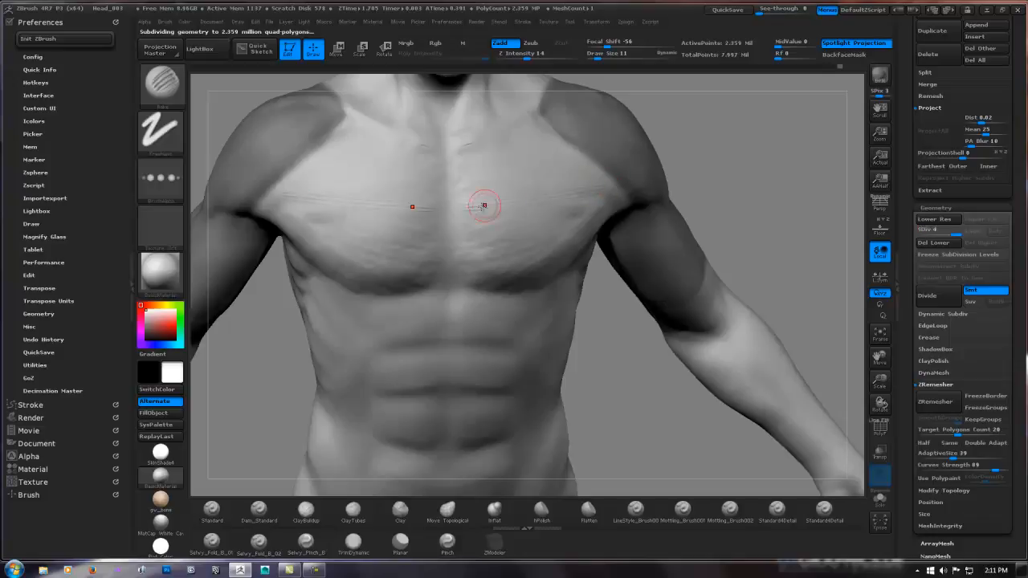
pyautogui.hotkey('ctrl', 'z')
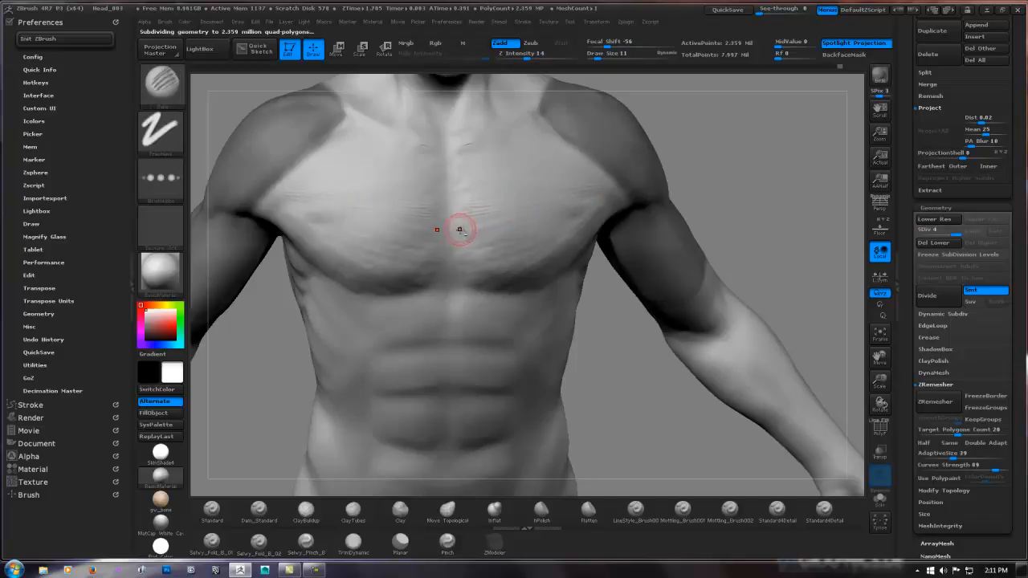
pyautogui.moveTo(554, 212)
pyautogui.mouseDown(button='right')
pyautogui.moveTo(527, 190)
pyautogui.moveTo(551, 265)
pyautogui.moveTo(487, 184)
pyautogui.mouseUp(button='right')
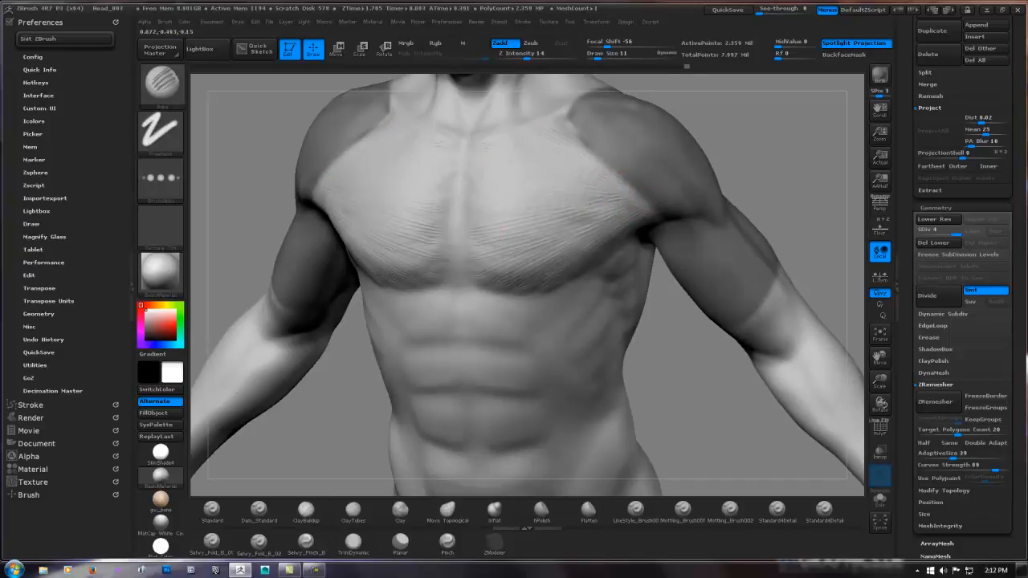
pyautogui.keyDown('ctrl'); pyautogui.moveTo(626, 210); pyautogui.dragTo(720, 193, button='right'); pyautogui.keyUp('ctrl')
pyautogui.keyDown('shift'); pyautogui.moveTo(720, 192); pyautogui.dragTo(648, 228); pyautogui.keyUp('shift')
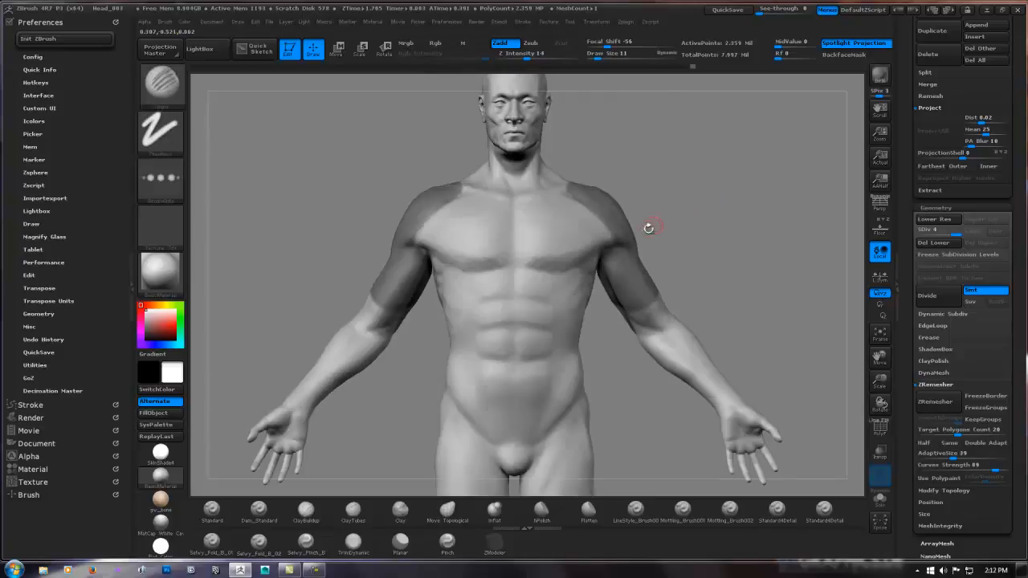
pyautogui.moveTo(714, 230); pyautogui.dragTo(576, 241)
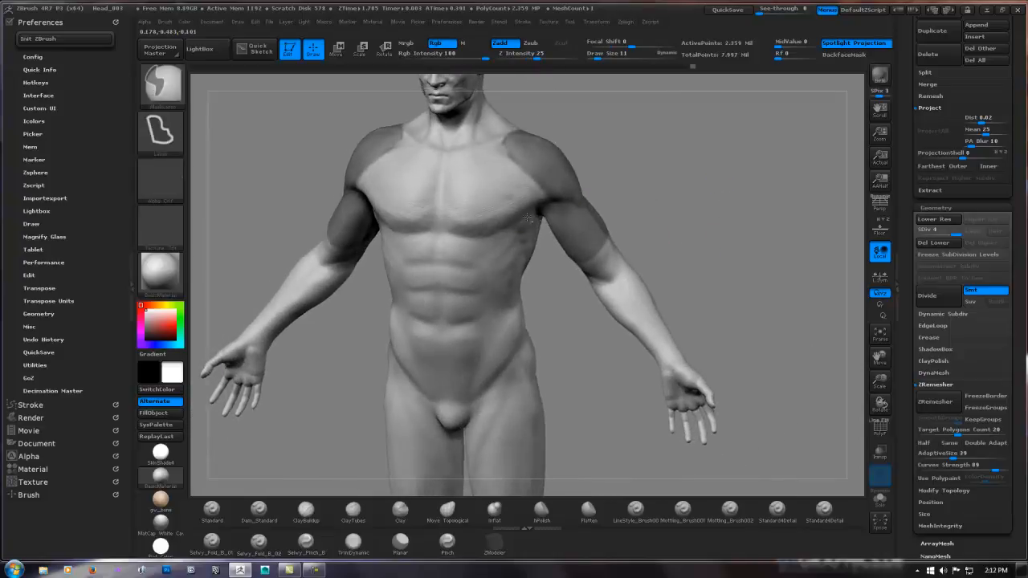
pyautogui.moveTo(576, 241)
pyautogui.keyDown('ctrl'); pyautogui.mouseDown(button='right')
pyautogui.moveTo(505, 240)
pyautogui.moveTo(452, 288)
pyautogui.moveTo(393, 295)
pyautogui.mouseUp(button='right'); pyautogui.keyUp('ctrl')
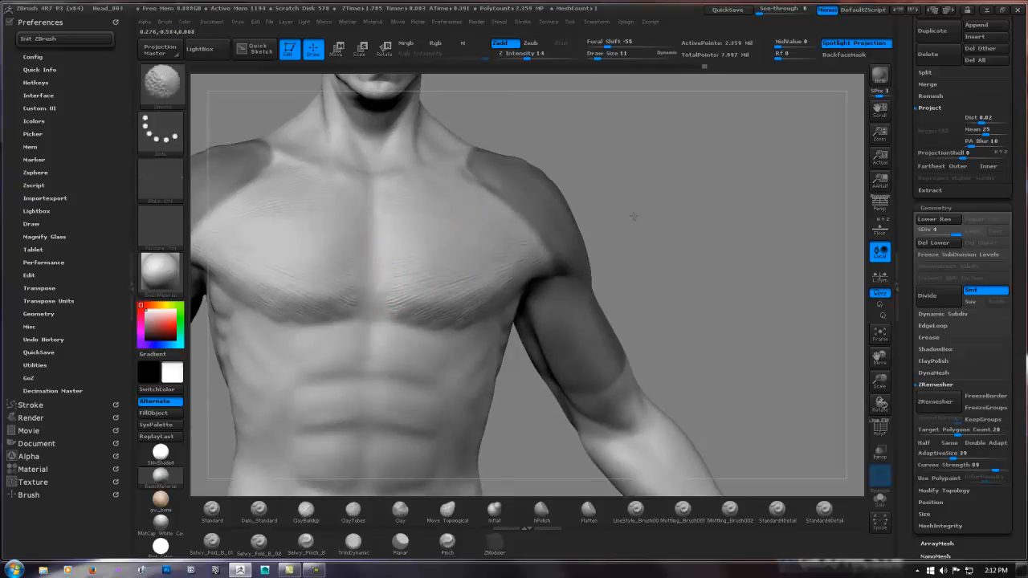
pyautogui.keyDown('shift'); pyautogui.moveTo(633, 216); pyautogui.dragTo(684, 248); pyautogui.keyUp('shift')
pyautogui.keyDown('ctrl'); pyautogui.moveTo(684, 249); pyautogui.dragTo(587, 248, button='right'); pyautogui.keyUp('ctrl')
pyautogui.keyDown('alt'); pyautogui.moveTo(553, 253); pyautogui.dragTo(633, 225); pyautogui.keyUp('alt')
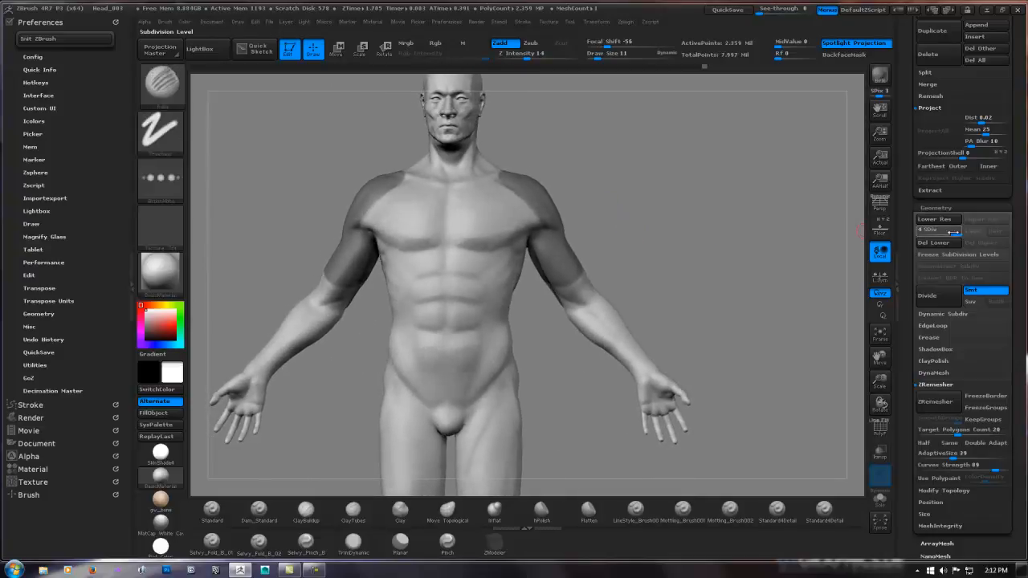
# Return to subdivision level 2 with the ClayTubes brush and clear the mask from the shoulders and upper arms
pyautogui.moveTo(955, 232); pyautogui.dragTo(930, 232)
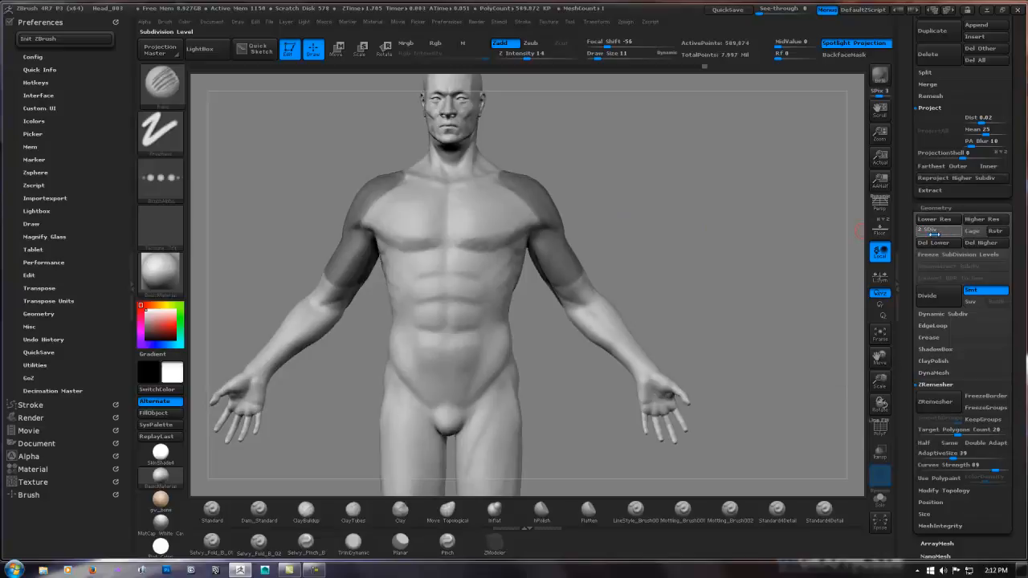
pyautogui.keyDown('ctrl'); pyautogui.moveTo(684, 225); pyautogui.dragTo(723, 223, button='right'); pyautogui.keyUp('ctrl')
pyautogui.moveTo(713, 205)
pyautogui.mouseDown()
pyautogui.moveTo(674, 257)
pyautogui.moveTo(537, 340)
pyautogui.mouseUp()
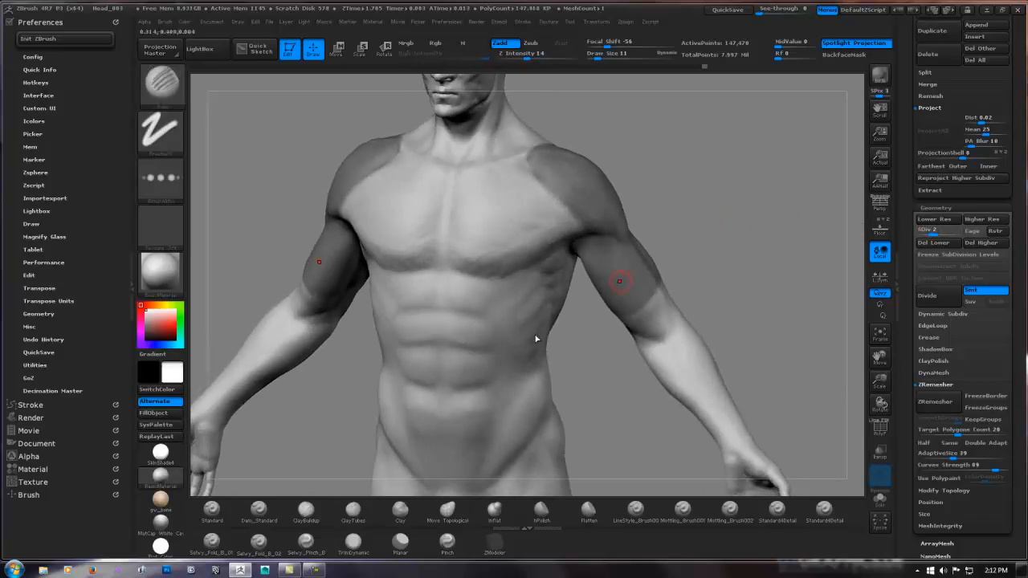
pyautogui.click(352, 511)
pyautogui.moveTo(705, 206)
pyautogui.keyDown('ctrl'); pyautogui.mouseDown(button='right')
pyautogui.moveTo(760, 204)
pyautogui.moveTo(771, 245)
pyautogui.mouseUp(button='right'); pyautogui.keyUp('ctrl')
pyautogui.moveTo(774, 250); pyautogui.dragTo(649, 269)
pyautogui.moveTo(650, 269); pyautogui.dragTo(741, 241, button='right')
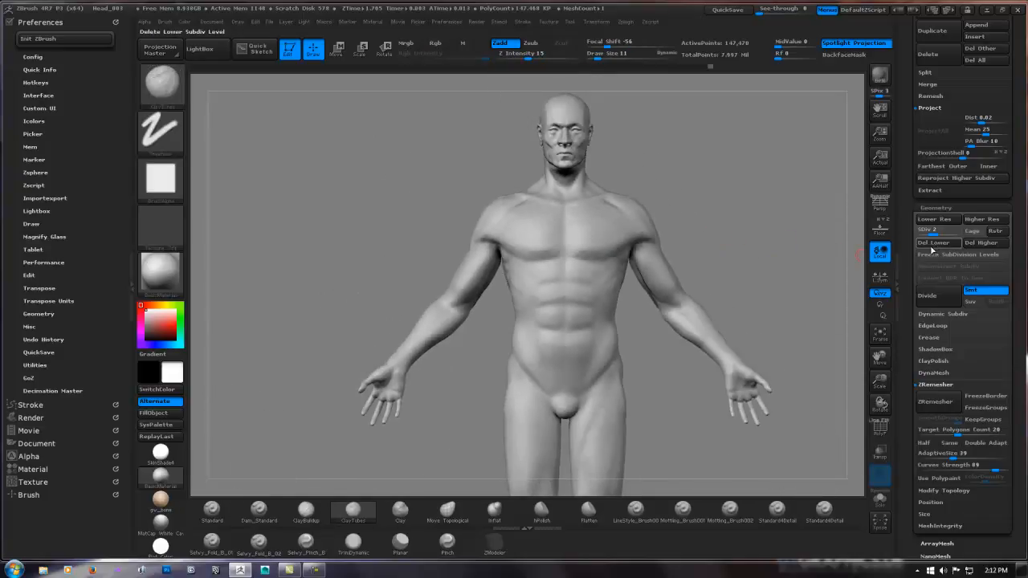
# Lower the figure to subdivision level 1 and set the selection brush to SelectLasso
pyautogui.hotkey('shift', 'd')
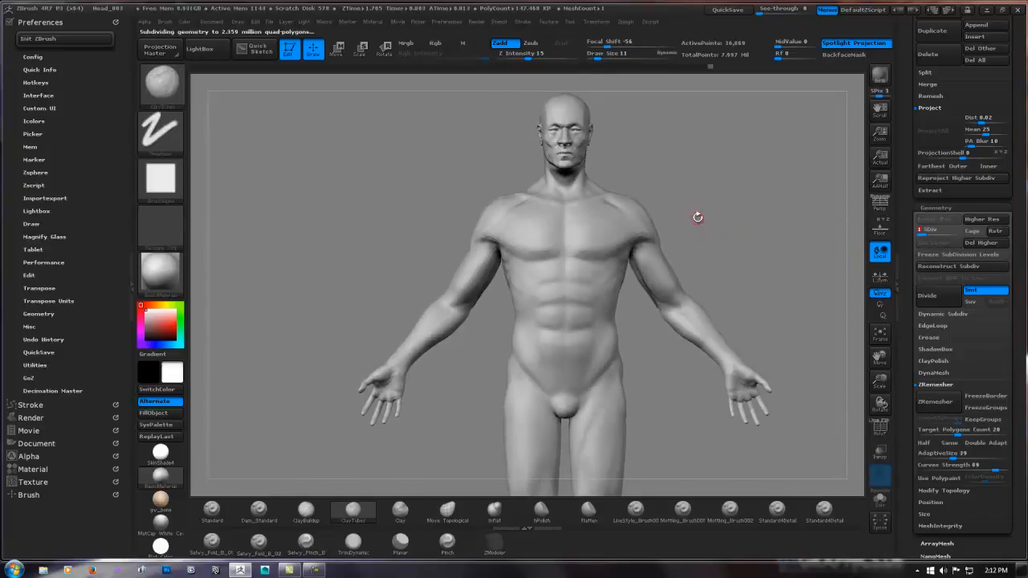
pyautogui.hotkey('ctrl', 'shift')
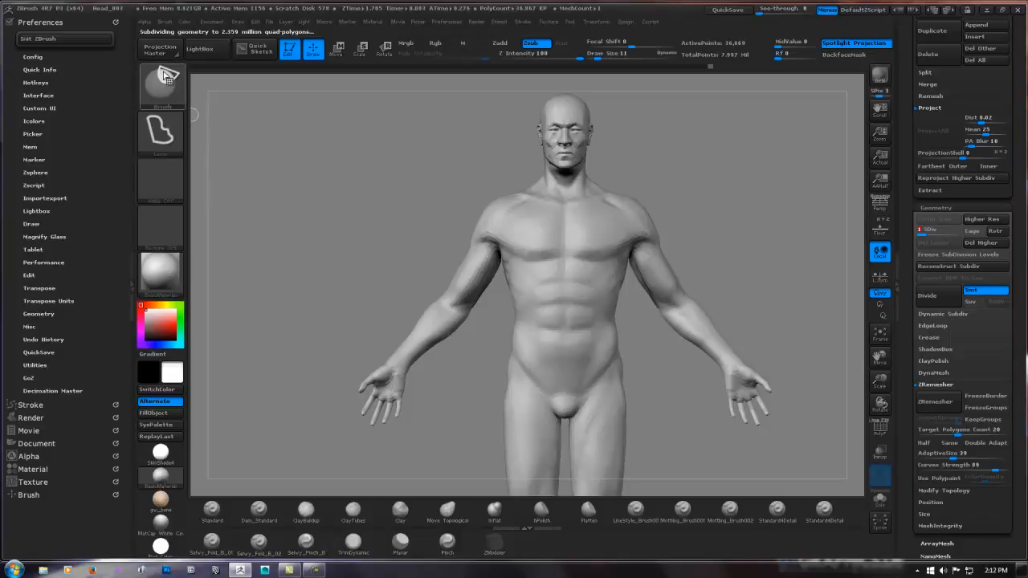
pyautogui.click(164, 86)
pyautogui.click(420, 143)
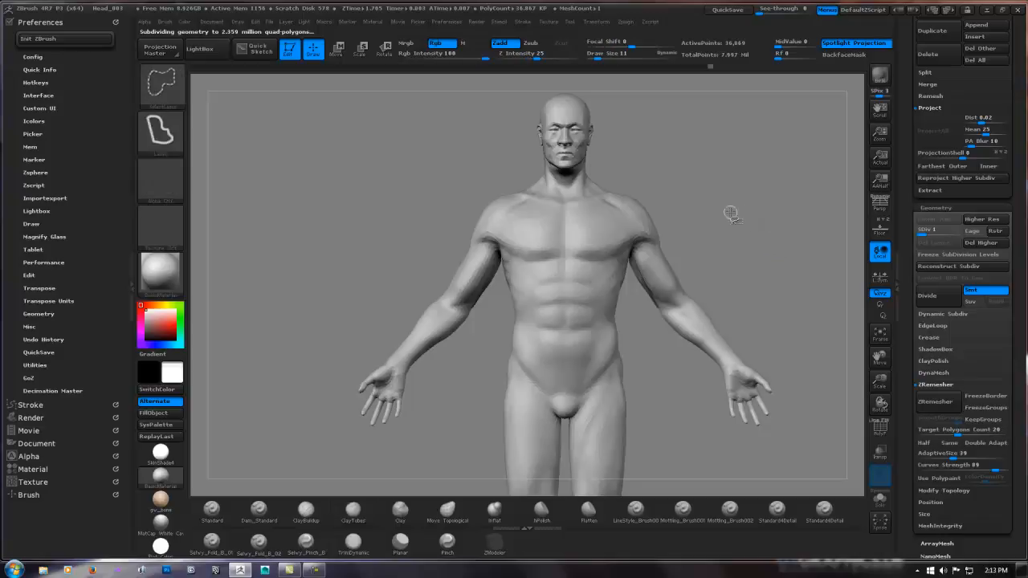
# Hide both arms at the shoulders with lasso selections to isolate the torso
pyautogui.moveTo(739, 211)
pyautogui.keyDown('ctrl'); pyautogui.keyDown('shift'); pyautogui.mouseDown()
pyautogui.moveTo(643, 176)
pyautogui.moveTo(626, 261)
pyautogui.mouseUp(); pyautogui.keyUp('shift'); pyautogui.keyUp('ctrl')
pyautogui.keyDown('ctrl'); pyautogui.keyDown('shift'); pyautogui.click(749, 245); pyautogui.keyUp('shift'); pyautogui.keyUp('ctrl')
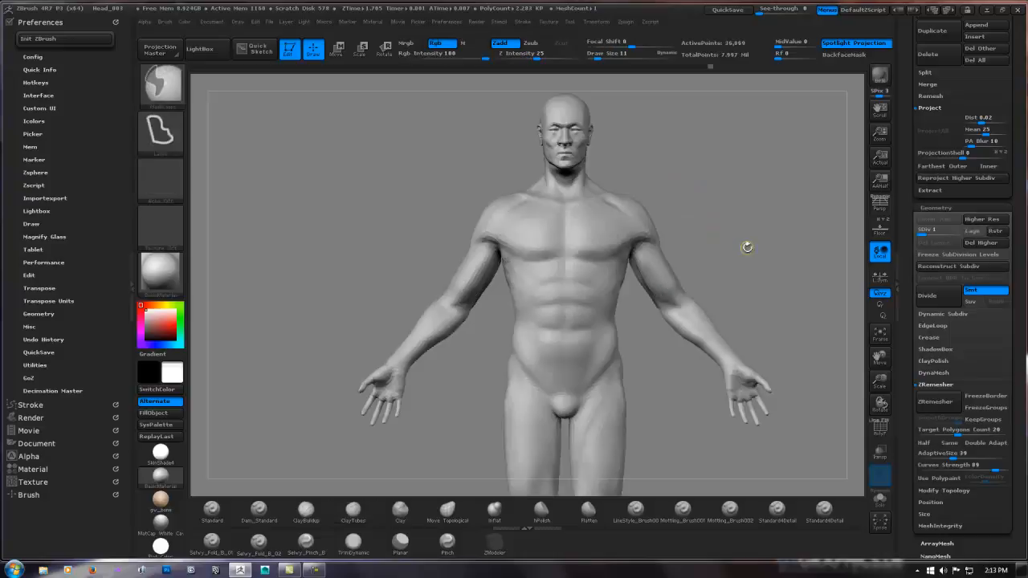
pyautogui.hotkey('ctrl', 'shift')
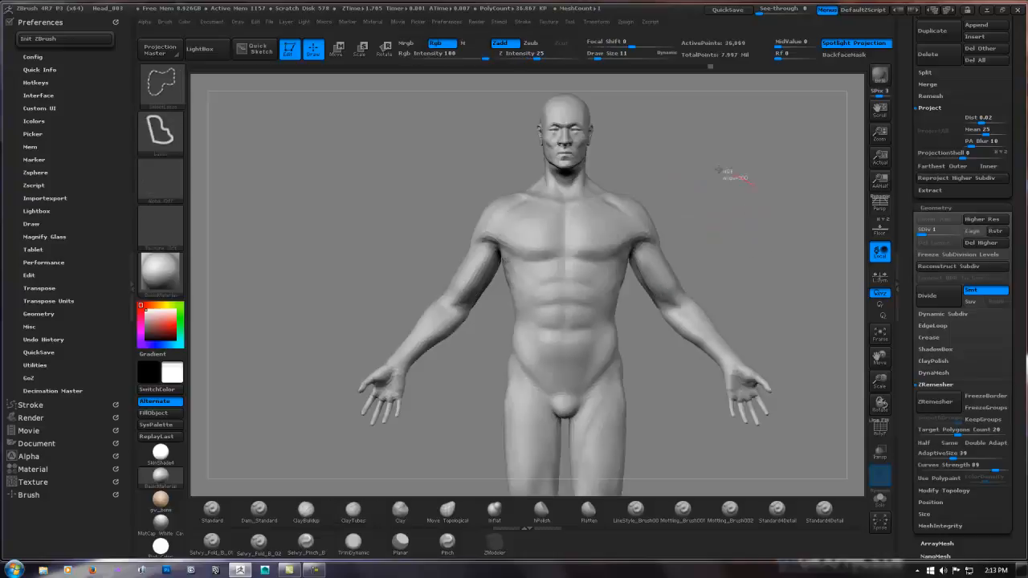
pyautogui.moveTo(754, 188)
pyautogui.keyDown('ctrl'); pyautogui.keyDown('alt'); pyautogui.keyDown('shift'); pyautogui.mouseDown()
pyautogui.moveTo(758, 305)
pyautogui.moveTo(811, 461)
pyautogui.mouseUp(); pyautogui.keyUp('shift'); pyautogui.keyUp('alt'); pyautogui.keyUp('ctrl')
pyautogui.moveTo(766, 302)
pyautogui.mouseDown()
pyautogui.moveTo(704, 305)
pyautogui.moveTo(711, 300)
pyautogui.mouseUp()
pyautogui.keyDown('ctrl'); pyautogui.moveTo(712, 301); pyautogui.dragTo(770, 289, button='right'); pyautogui.keyUp('ctrl')
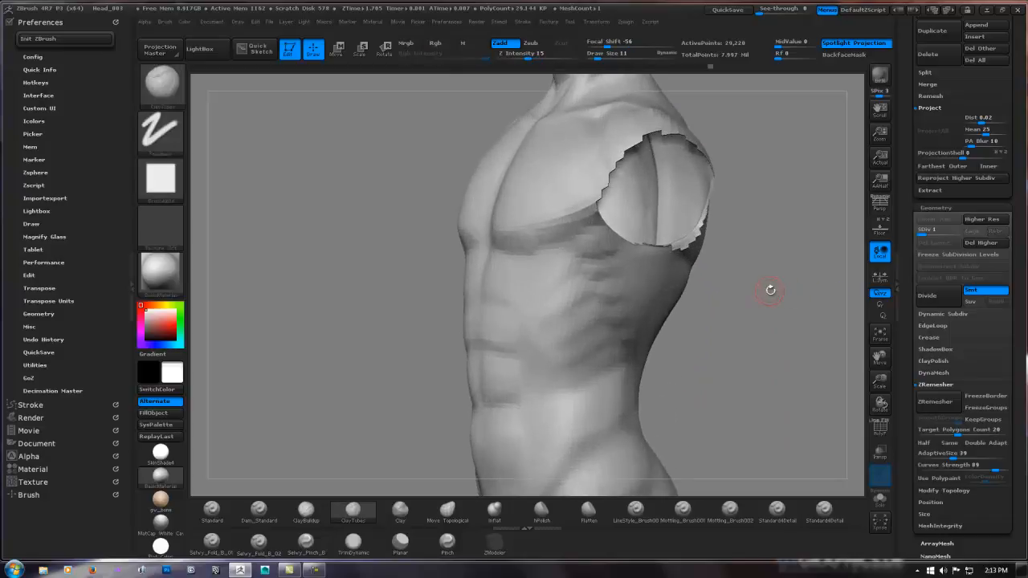
pyautogui.moveTo(770, 290); pyautogui.dragTo(821, 291)
pyautogui.moveTo(1022, 329); pyautogui.dragTo(1019, 235)
pyautogui.moveTo(763, 282); pyautogui.dragTo(786, 258)
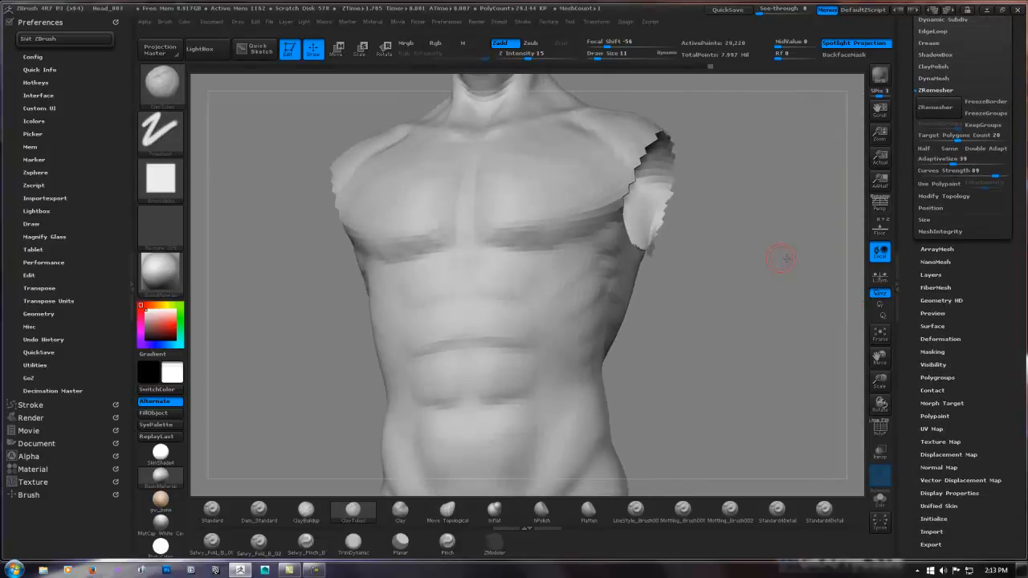
# Hide the leftover arm polygons around the armpit and shoulder opening with lasso selections
pyautogui.hotkey('ctrl', 'shift')
pyautogui.keyDown('ctrl'); pyautogui.keyDown('alt'); pyautogui.keyDown('shift'); pyautogui.moveTo(650, 256); pyautogui.dragTo(663, 251); pyautogui.keyUp('shift'); pyautogui.keyUp('alt'); pyautogui.keyUp('ctrl')
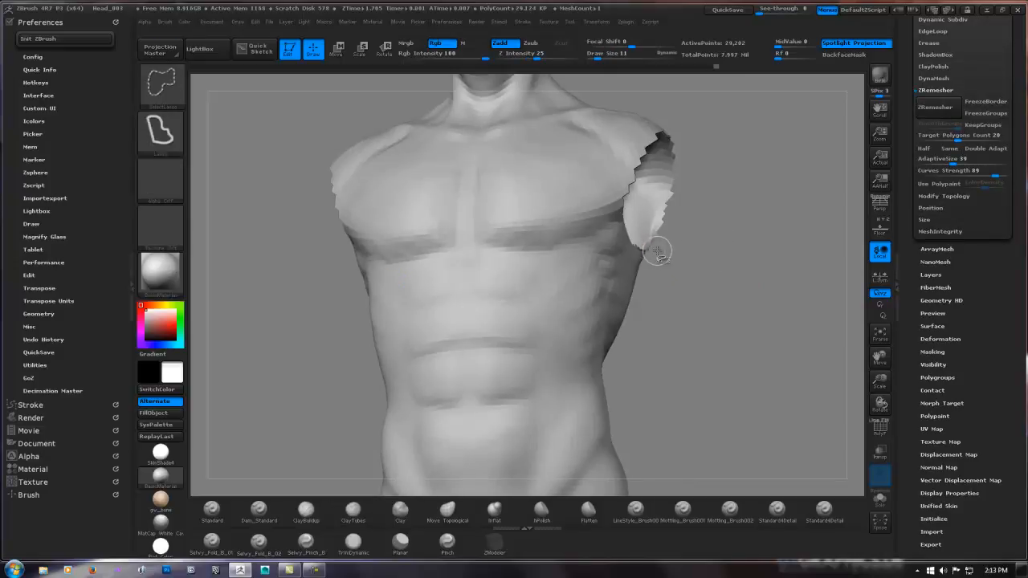
pyautogui.keyDown('ctrl'); pyautogui.moveTo(661, 248); pyautogui.dragTo(703, 258, button='right'); pyautogui.keyUp('ctrl')
pyautogui.keyDown('ctrl'); pyautogui.keyDown('alt'); pyautogui.keyDown('shift'); pyautogui.moveTo(632, 262); pyautogui.dragTo(622, 273); pyautogui.keyUp('shift'); pyautogui.keyUp('alt'); pyautogui.keyUp('ctrl')
pyautogui.keyDown('ctrl'); pyautogui.keyDown('alt'); pyautogui.keyDown('shift'); pyautogui.moveTo(664, 206); pyautogui.dragTo(670, 259); pyautogui.keyUp('shift'); pyautogui.keyUp('alt'); pyautogui.keyUp('ctrl')
# Raise the armless torso one subdivision level above its lowest level
pyautogui.moveTo(791, 263)
pyautogui.keyDown('ctrl'); pyautogui.mouseDown(button='right')
pyautogui.moveTo(629, 236)
pyautogui.moveTo(627, 257)
pyautogui.moveTo(707, 269)
pyautogui.mouseUp(button='right'); pyautogui.keyUp('ctrl')
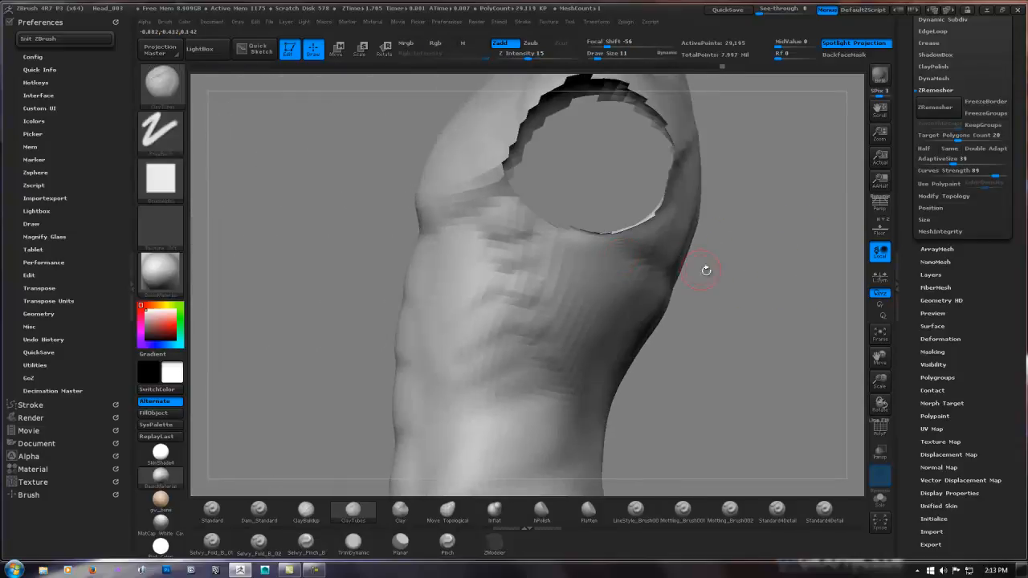
pyautogui.keyDown('ctrl'); pyautogui.moveTo(791, 295); pyautogui.dragTo(723, 281, button='right'); pyautogui.keyUp('ctrl')
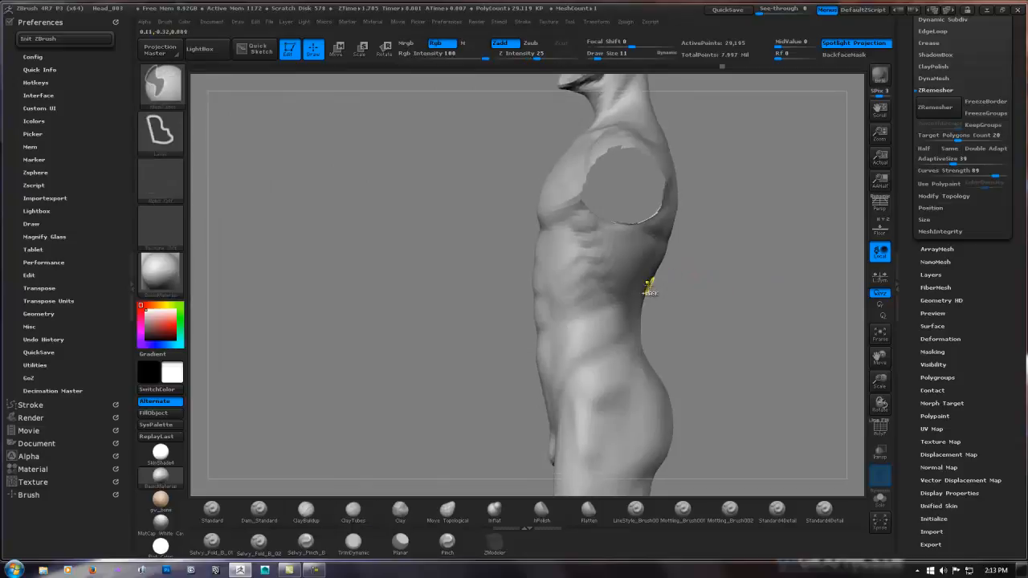
pyautogui.keyDown('ctrl'); pyautogui.moveTo(648, 287); pyautogui.dragTo(693, 273, button='right'); pyautogui.keyUp('ctrl')
pyautogui.hotkey('ctrl', 'd')
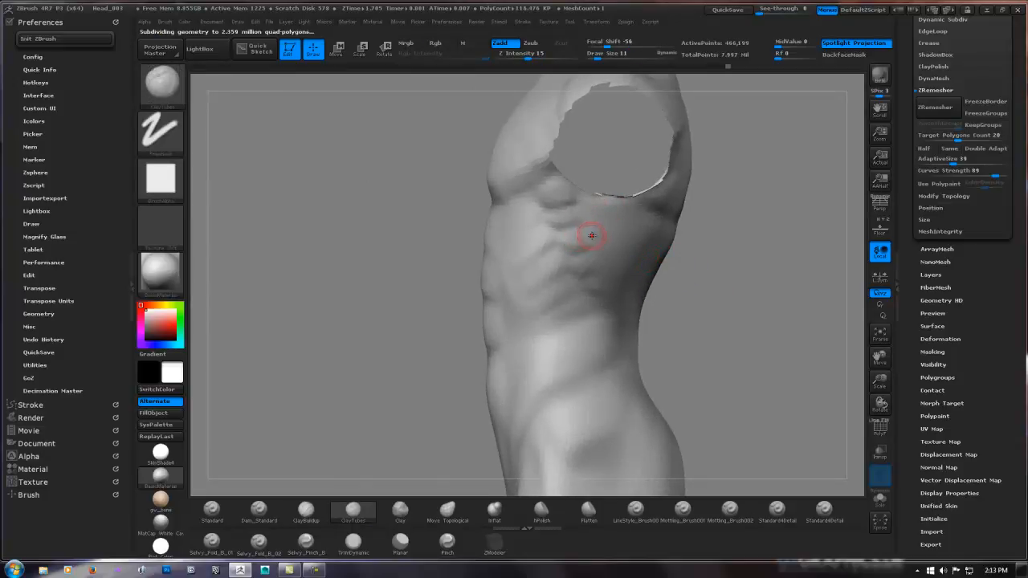
pyautogui.hotkey('shift', 'd')
pyautogui.moveTo(554, 186)
pyautogui.keyDown('alt'); pyautogui.mouseDown(button='right')
pyautogui.moveTo(551, 269)
pyautogui.moveTo(675, 257)
pyautogui.mouseUp(button='right'); pyautogui.keyUp('alt')
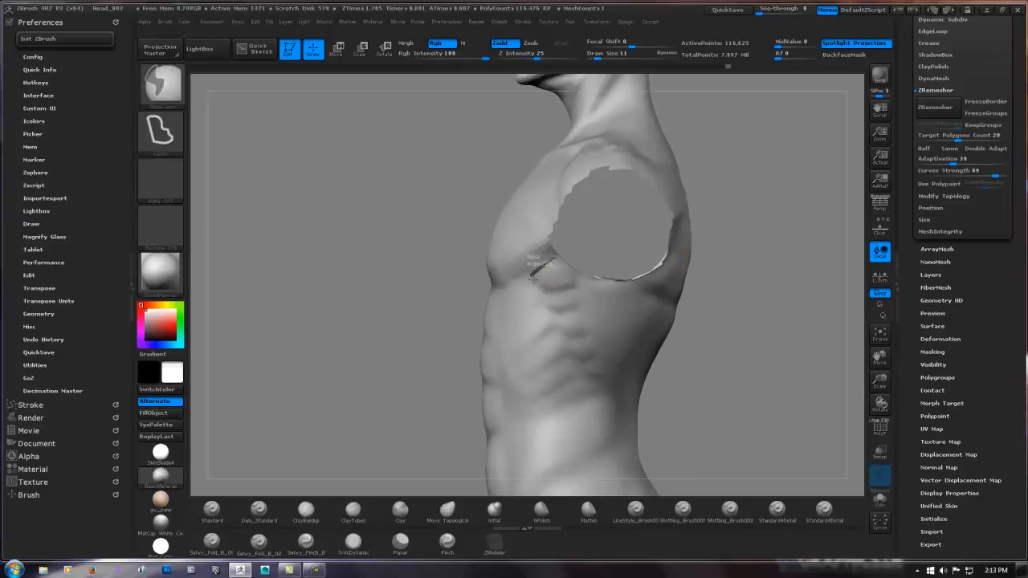
# Lasso-mask the finger-like serratus segments down the side of the ribcage, starting beneath the armpit
pyautogui.moveTo(550, 291)
pyautogui.keyDown('ctrl'); pyautogui.keyDown('shift'); pyautogui.mouseDown()
pyautogui.moveTo(579, 287)
pyautogui.moveTo(572, 261)
pyautogui.moveTo(584, 277)
pyautogui.moveTo(567, 314)
pyautogui.moveTo(540, 303)
pyautogui.moveTo(576, 286)
pyautogui.mouseUp(); pyautogui.keyUp('shift'); pyautogui.keyUp('ctrl')
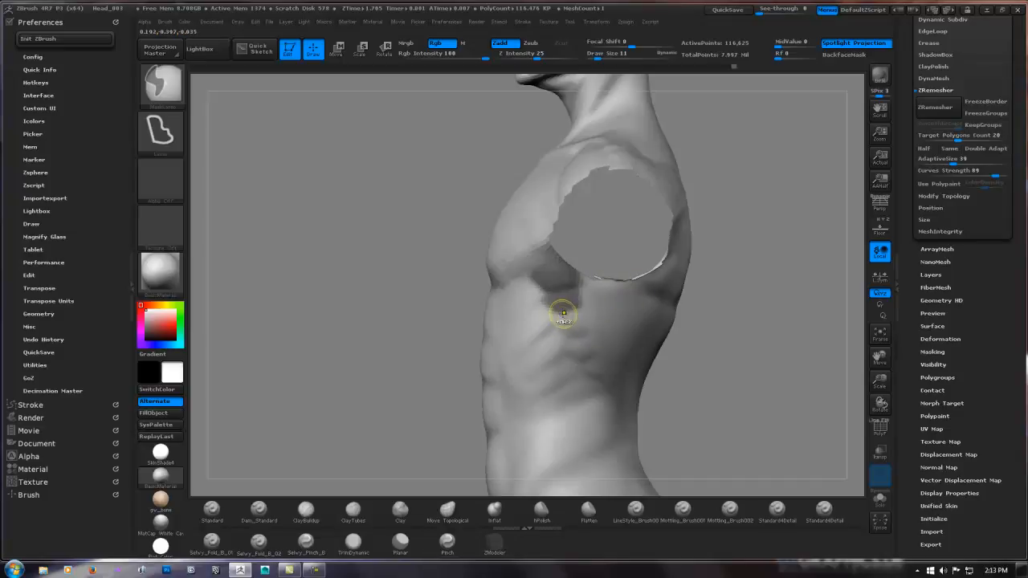
pyautogui.keyDown('ctrl'); pyautogui.moveTo(594, 332); pyautogui.dragTo(577, 303); pyautogui.keyUp('ctrl')
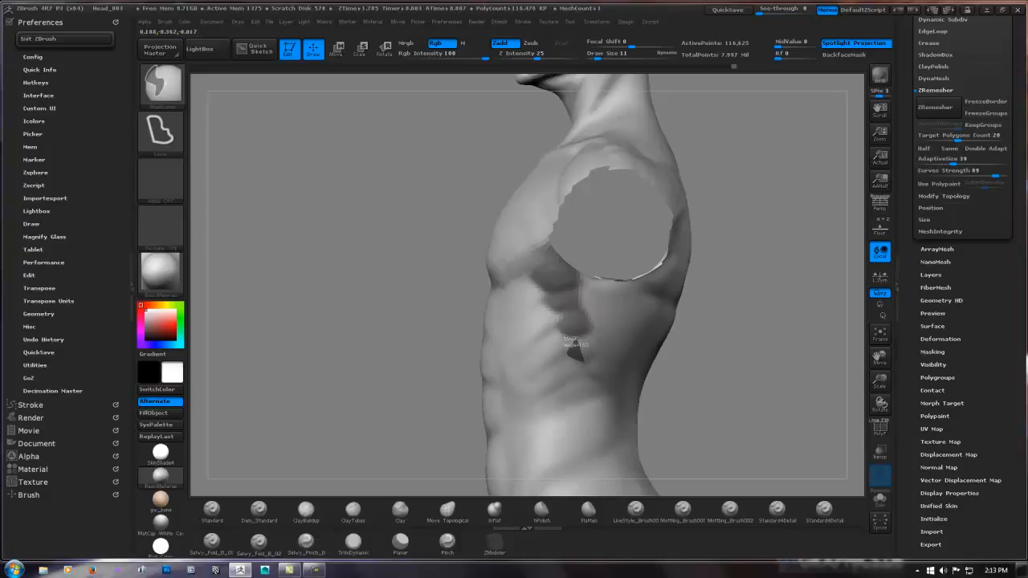
pyautogui.keyDown('ctrl'); pyautogui.moveTo(575, 347); pyautogui.dragTo(567, 329); pyautogui.keyUp('ctrl')
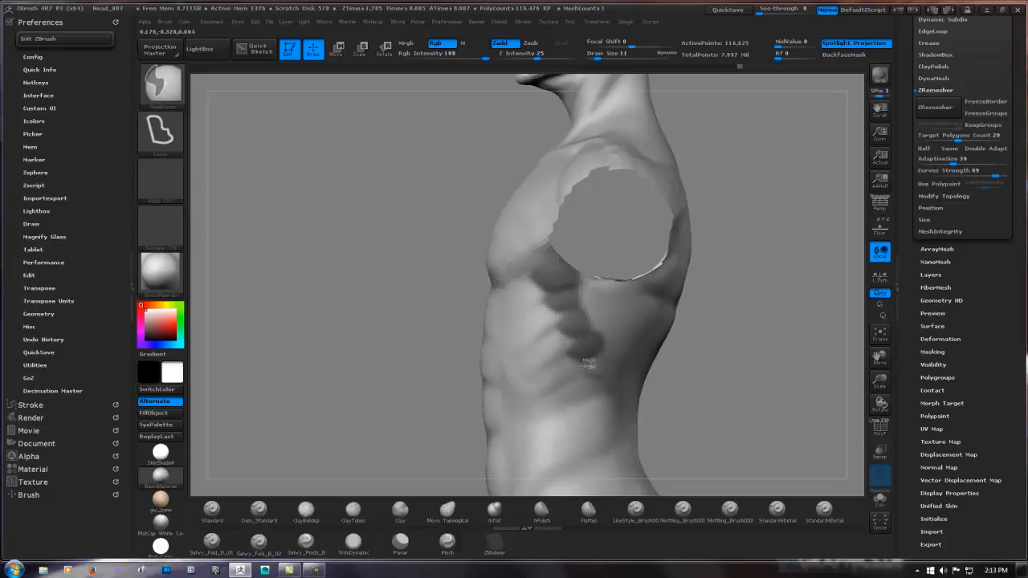
pyautogui.keyDown('ctrl'); pyautogui.moveTo(614, 367); pyautogui.dragTo(615, 343); pyautogui.keyUp('ctrl')
# Extend the lasso mask from the serratus edge around the back to cover the area below the shoulder blade
pyautogui.moveTo(659, 305)
pyautogui.mouseDown()
pyautogui.moveTo(613, 309)
pyautogui.moveTo(632, 292)
pyautogui.moveTo(494, 383)
pyautogui.mouseUp()
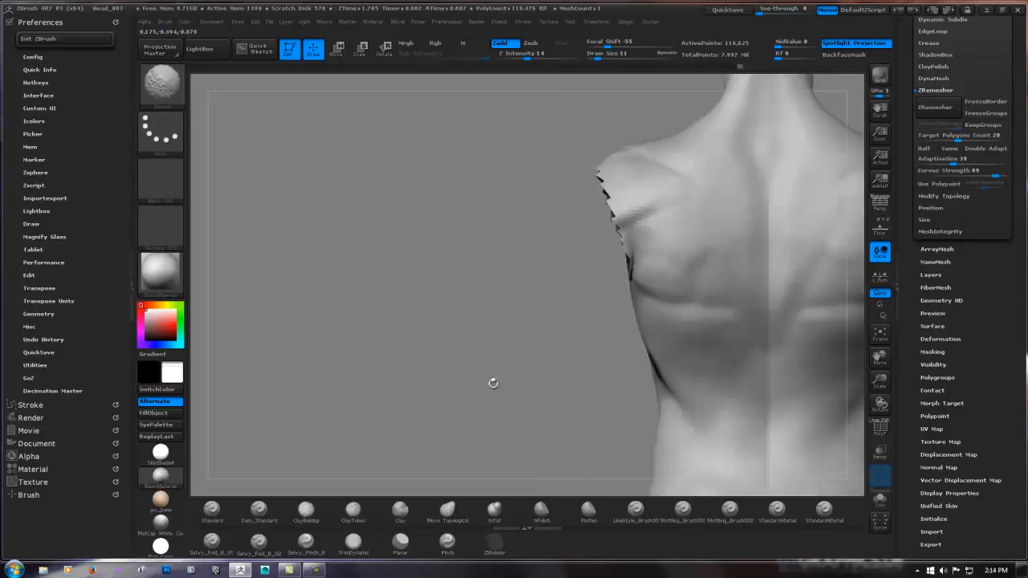
pyautogui.moveTo(643, 340)
pyautogui.mouseDown()
pyautogui.moveTo(477, 328)
pyautogui.moveTo(450, 345)
pyautogui.moveTo(510, 355)
pyautogui.mouseUp()
pyautogui.press('ctrl')
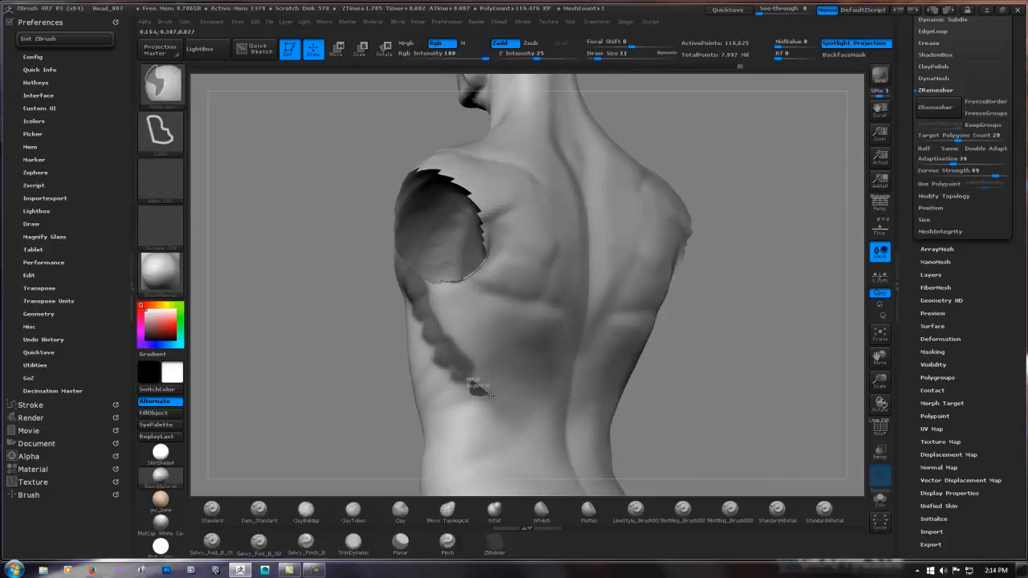
pyautogui.moveTo(508, 384)
pyautogui.keyDown('ctrl'); pyautogui.mouseDown()
pyautogui.moveTo(562, 328)
pyautogui.moveTo(564, 285)
pyautogui.moveTo(534, 262)
pyautogui.moveTo(505, 257)
pyautogui.moveTo(419, 268)
pyautogui.moveTo(413, 297)
pyautogui.mouseUp(); pyautogui.keyUp('ctrl')
pyautogui.moveTo(467, 316); pyautogui.dragTo(615, 324)
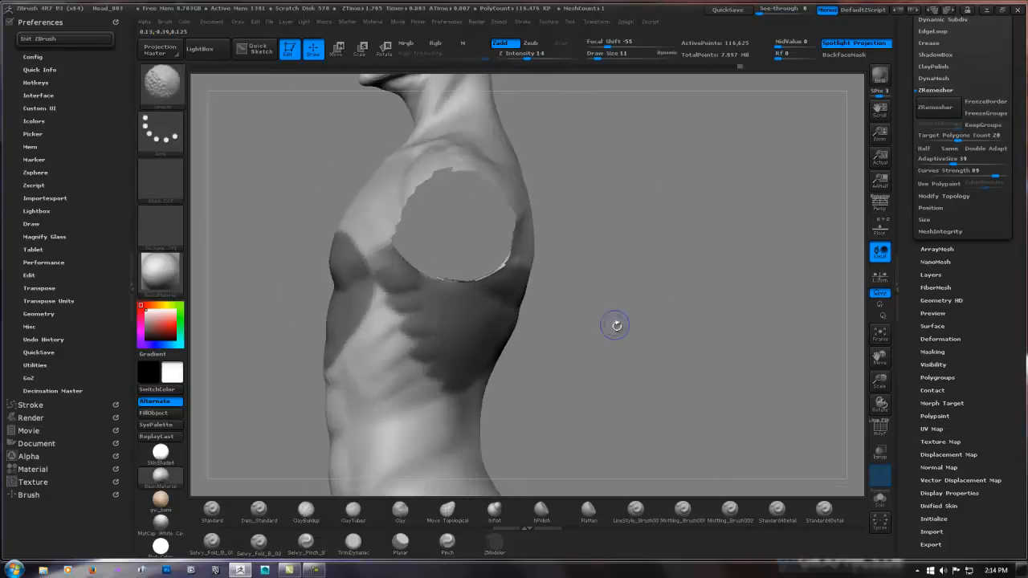
# Clear the stray mask from the chest and abdomen, keeping only the side and upper-back area masked
pyautogui.moveTo(290, 187)
pyautogui.keyDown('ctrl'); pyautogui.mouseDown()
pyautogui.moveTo(325, 200)
pyautogui.moveTo(368, 253)
pyautogui.moveTo(378, 301)
pyautogui.moveTo(362, 398)
pyautogui.mouseUp(); pyautogui.keyUp('ctrl')
pyautogui.keyDown('ctrl'); pyautogui.moveTo(655, 253); pyautogui.dragTo(595, 254, button='right'); pyautogui.keyUp('ctrl')
pyautogui.moveTo(595, 255); pyautogui.dragTo(551, 254, button='right')
pyautogui.moveTo(699, 254)
pyautogui.mouseDown(button='right')
pyautogui.moveTo(664, 268)
pyautogui.moveTo(598, 254)
pyautogui.mouseUp(button='right')
pyautogui.moveTo(472, 249)
pyautogui.mouseDown(button='right')
pyautogui.moveTo(445, 252)
pyautogui.moveTo(524, 281)
pyautogui.moveTo(579, 259)
pyautogui.moveTo(635, 256)
pyautogui.mouseUp(button='right')
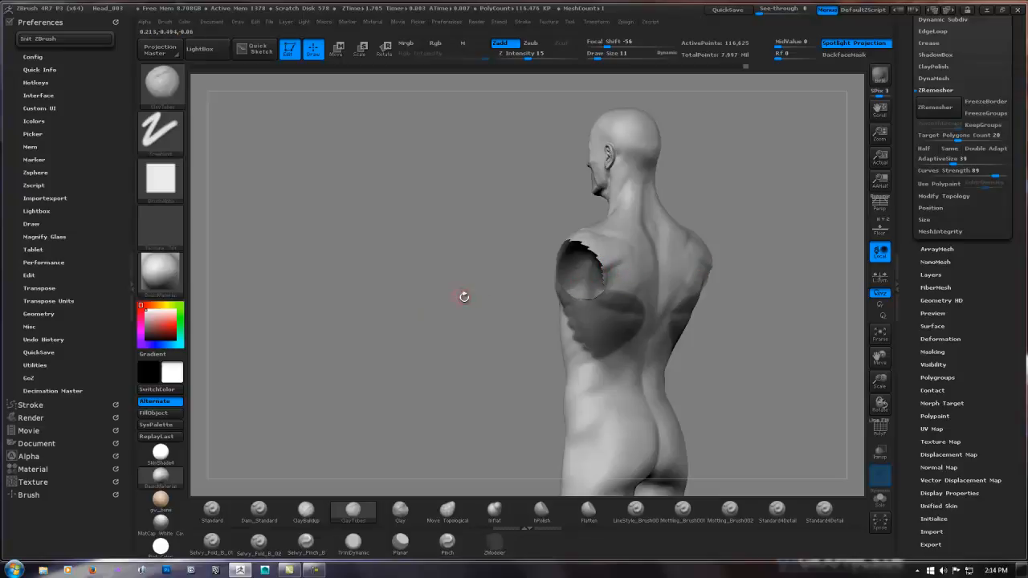
pyautogui.moveTo(454, 292)
pyautogui.mouseDown(button='right')
pyautogui.moveTo(461, 308)
pyautogui.moveTo(498, 314)
pyautogui.moveTo(429, 282)
pyautogui.moveTo(546, 273)
pyautogui.moveTo(529, 272)
pyautogui.moveTo(562, 241)
pyautogui.moveTo(551, 172)
pyautogui.moveTo(615, 228)
pyautogui.moveTo(574, 214)
pyautogui.mouseUp(button='right')
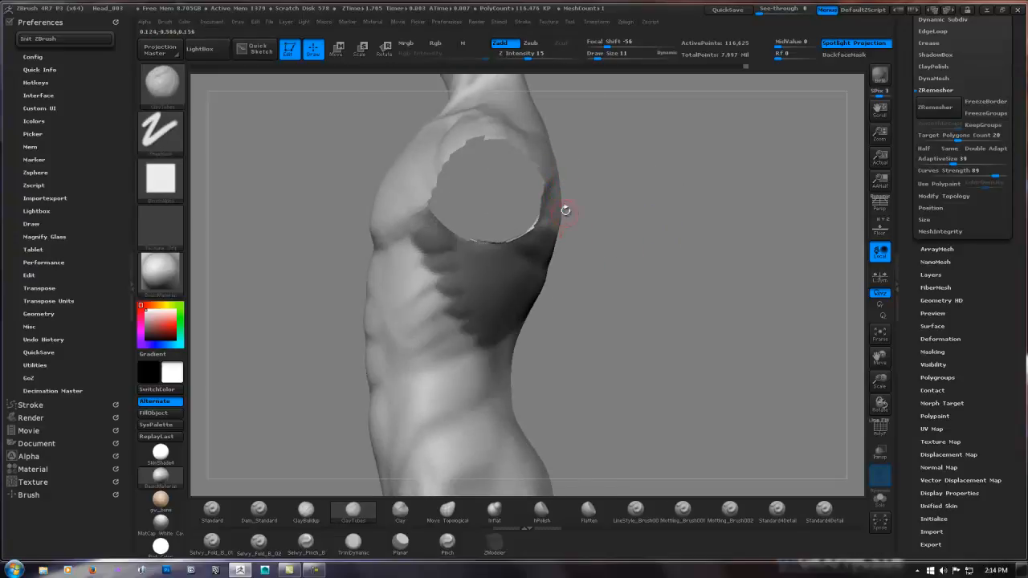
pyautogui.moveTo(553, 233); pyautogui.dragTo(560, 263, button='right')
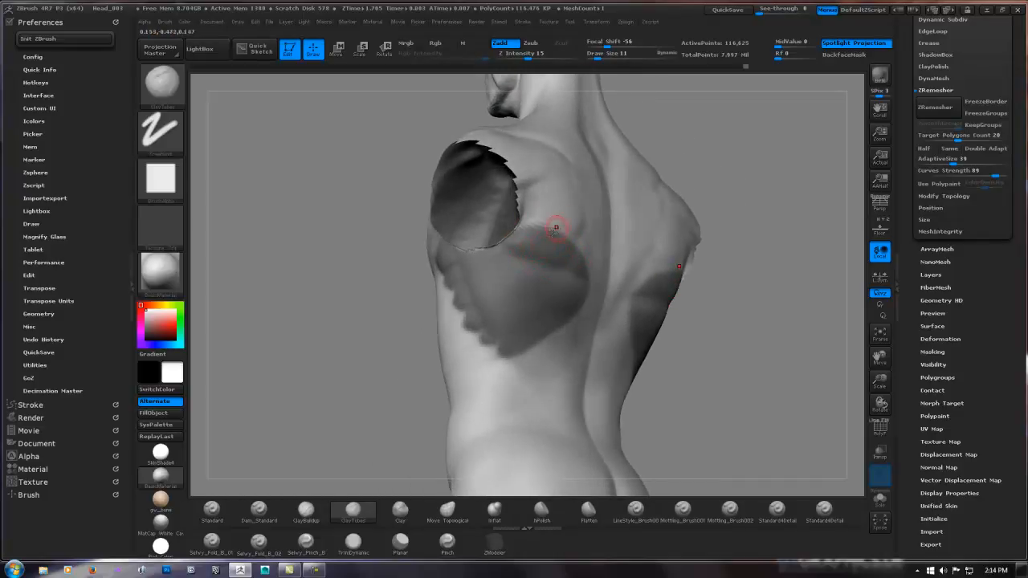
pyautogui.moveTo(556, 229); pyautogui.dragTo(683, 303, button='right')
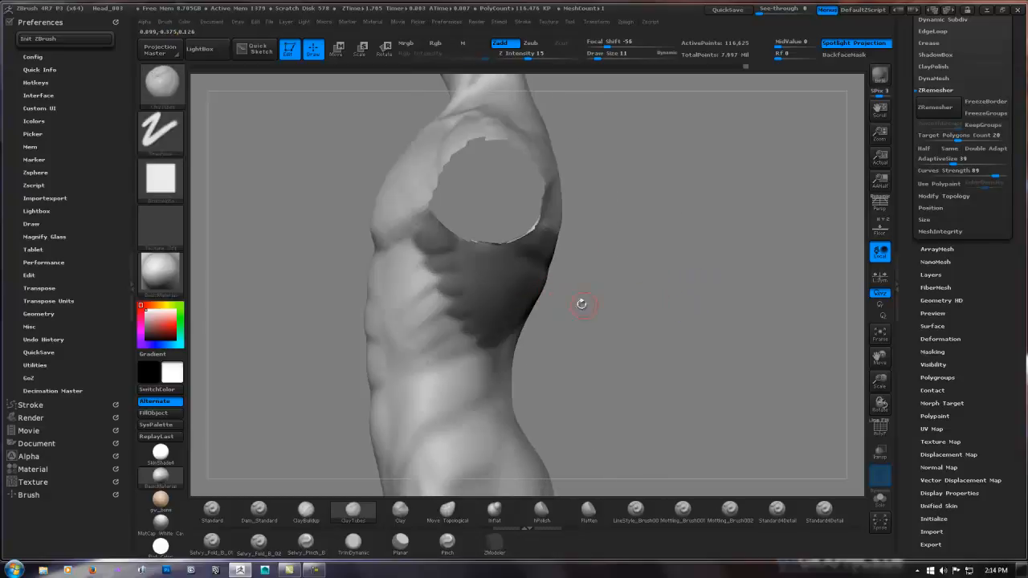
# Invert the mask to free the serratus and side-back area, and set the draw size to 19
pyautogui.keyDown('ctrl'); pyautogui.click(614, 295); pyautogui.keyUp('ctrl')
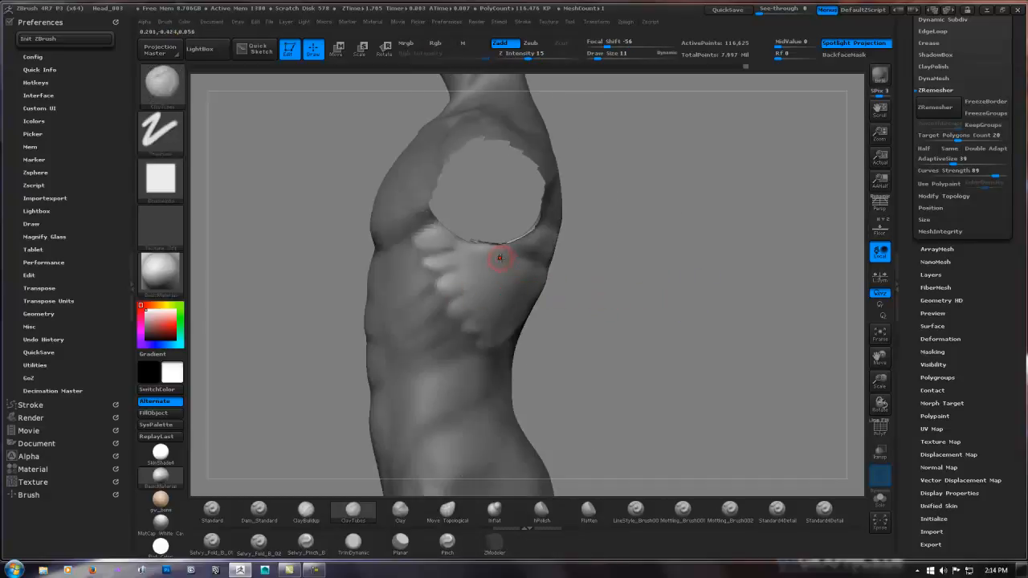
pyautogui.press('space')
pyautogui.click(491, 289)
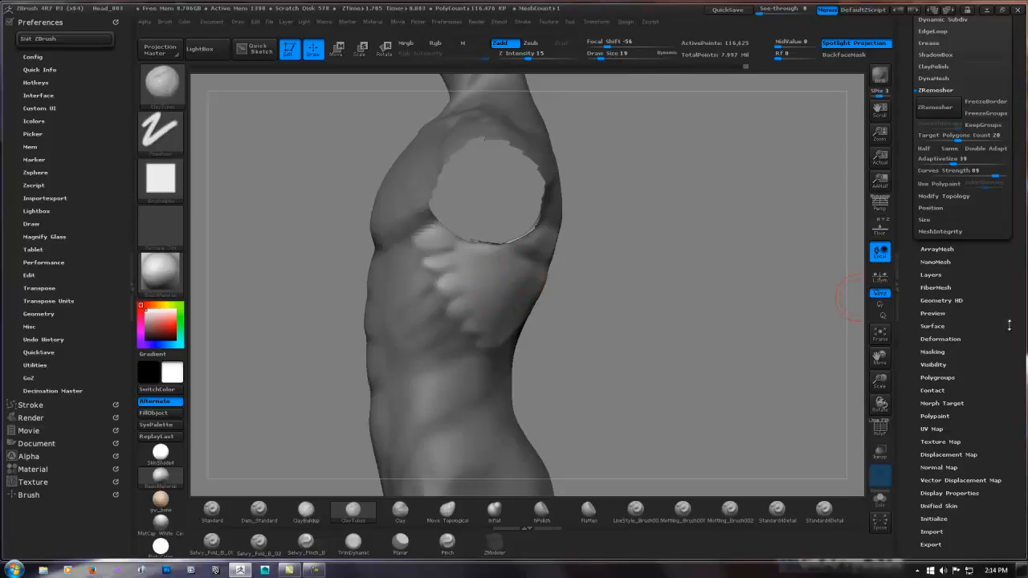
# Open the Polygroups options and check the torso with the polyframe display
pyautogui.scroll(-1, 1018, 324)
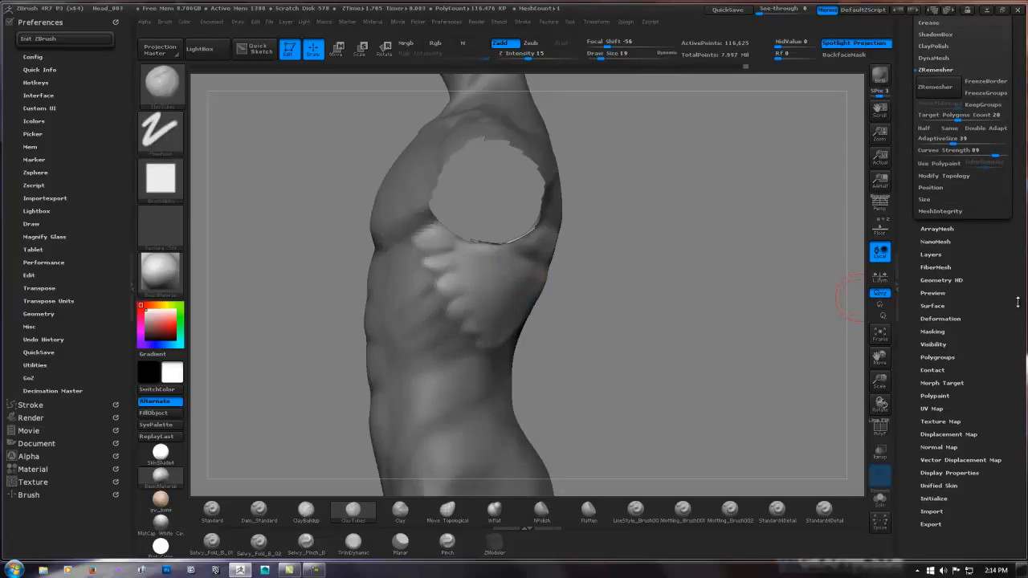
pyautogui.click(948, 353)
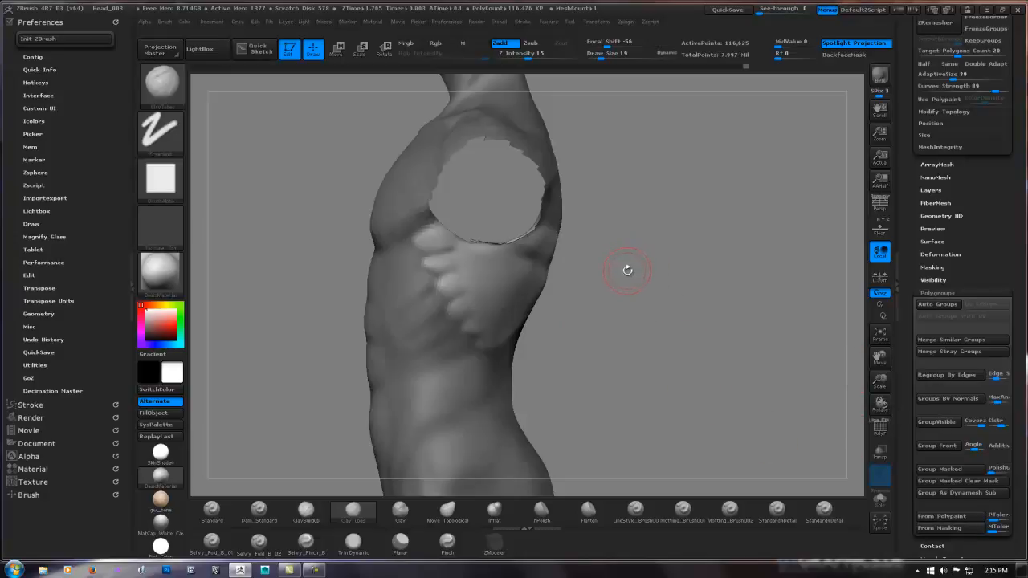
pyautogui.hotkey('shift', 'f')
pyautogui.hotkey('shift', 'f')
# Set the draw size to 15 and build muscle fibers with ClayTubes from the serratus tips toward the back
pyautogui.keyDown('ctrl'); pyautogui.moveTo(449, 253); pyautogui.dragTo(441, 252, button='right'); pyautogui.keyUp('ctrl')
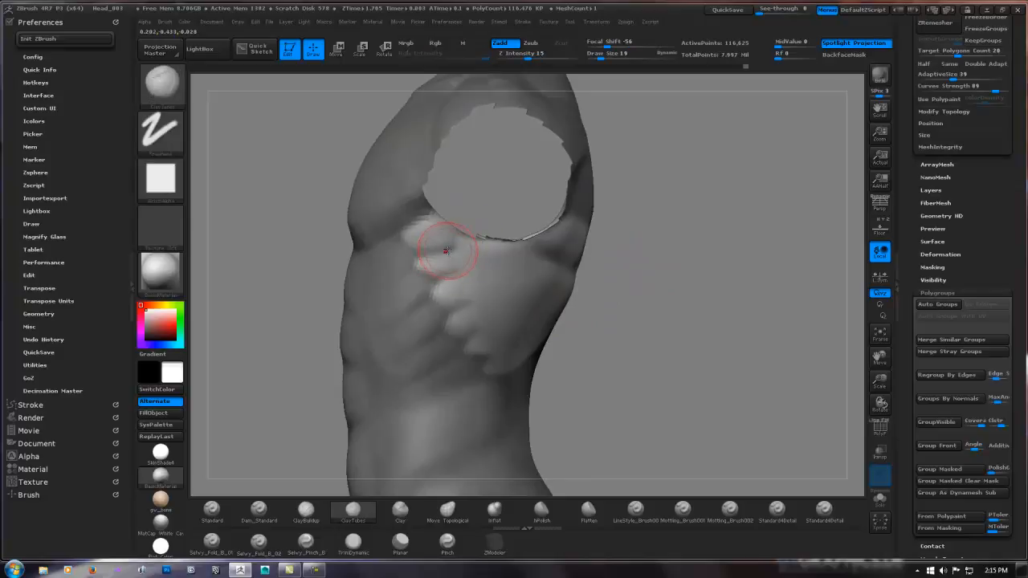
pyautogui.press('space')
pyautogui.moveTo(455, 265); pyautogui.dragTo(450, 265)
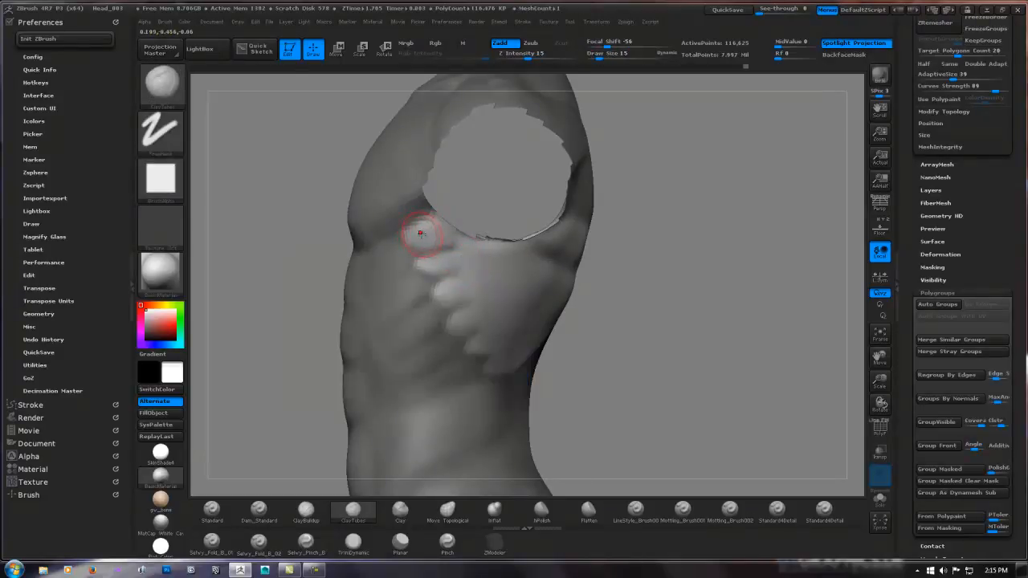
pyautogui.moveTo(414, 245); pyautogui.dragTo(510, 235)
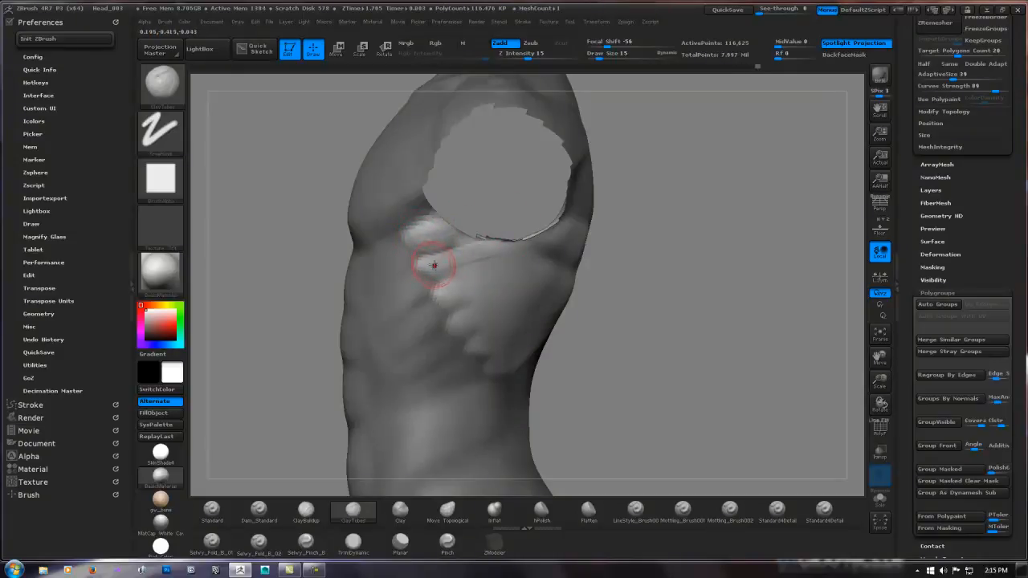
pyautogui.moveTo(433, 265); pyautogui.dragTo(475, 250)
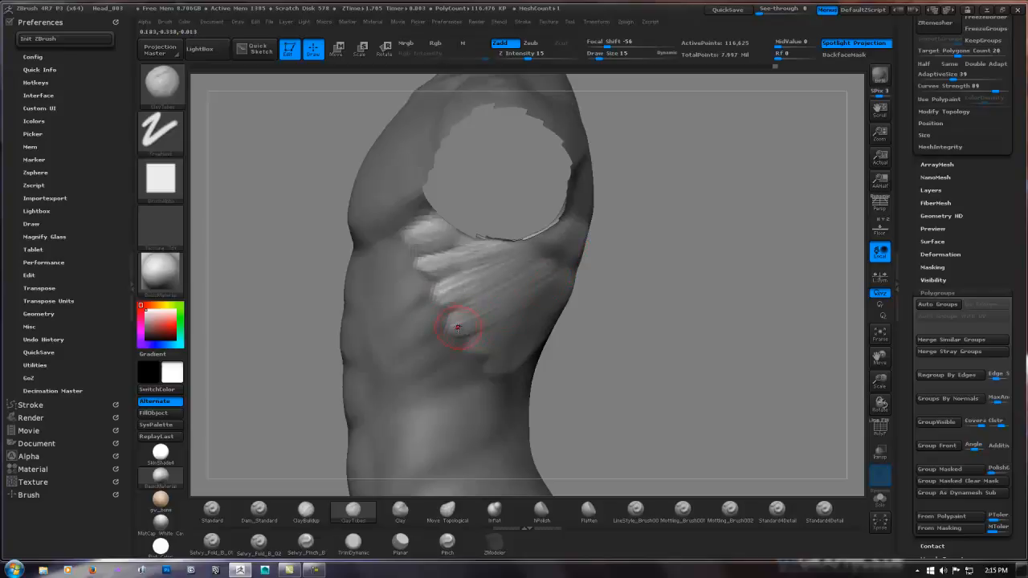
# Extend the diagonal ClayTubes fiber strokes across the unmasked side and back below the shoulder blade
pyautogui.moveTo(599, 245); pyautogui.dragTo(507, 297)
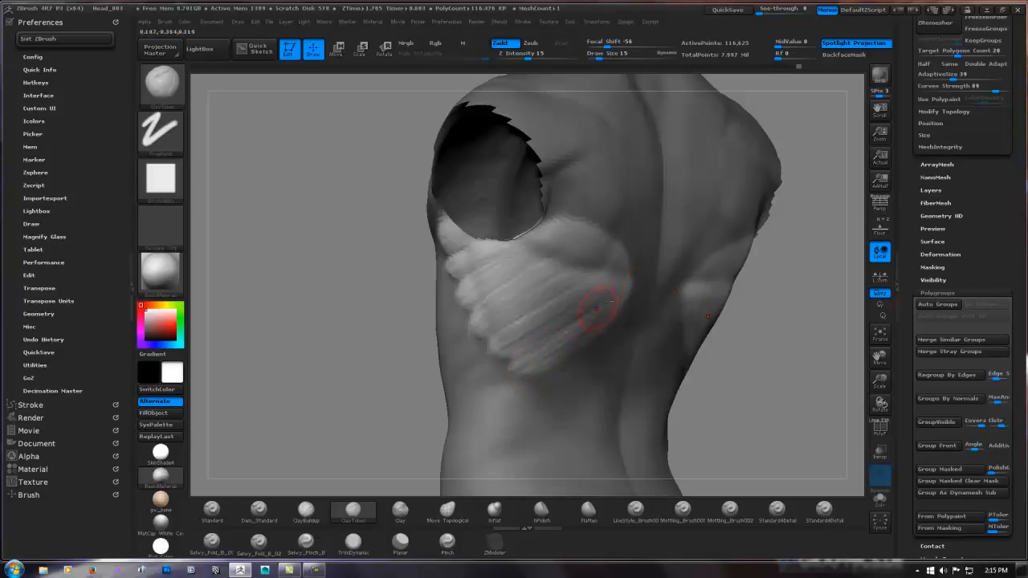
pyautogui.moveTo(795, 321); pyautogui.dragTo(554, 346)
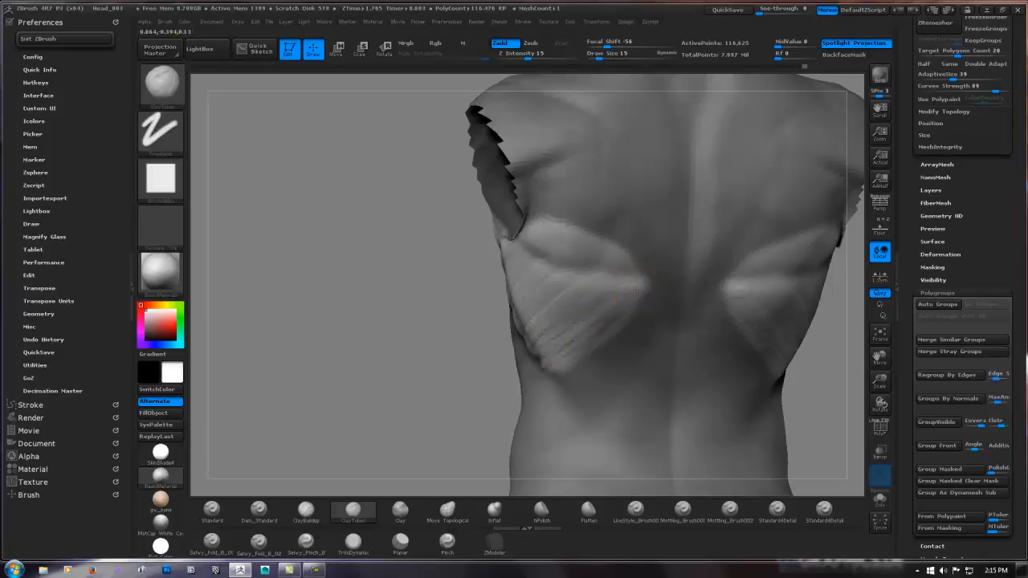
pyautogui.moveTo(601, 334); pyautogui.dragTo(599, 296)
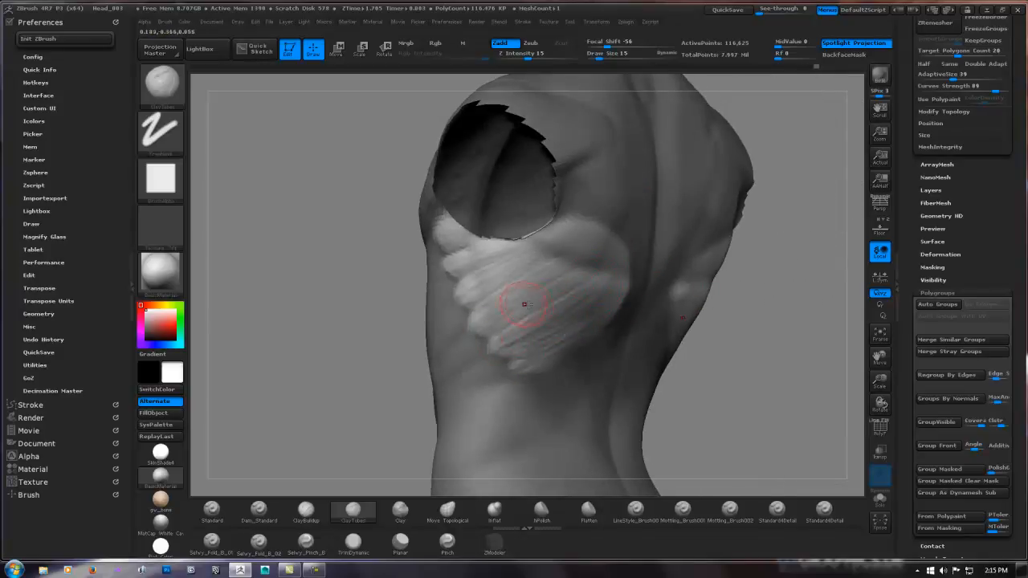
pyautogui.moveTo(524, 304); pyautogui.dragTo(470, 340)
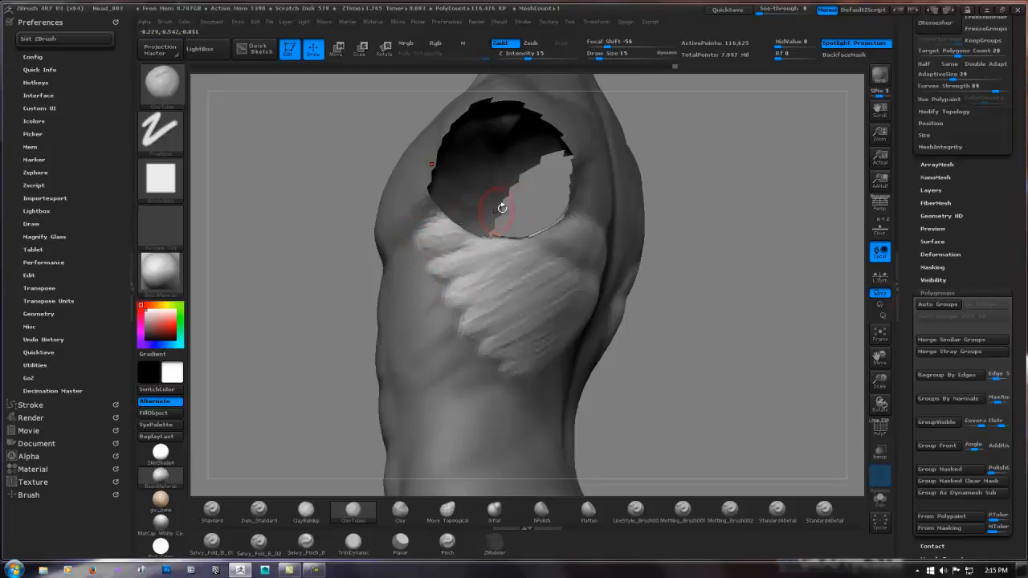
pyautogui.moveTo(728, 207)
pyautogui.mouseDown()
pyautogui.moveTo(666, 245)
pyautogui.moveTo(538, 263)
pyautogui.moveTo(540, 232)
pyautogui.mouseUp()
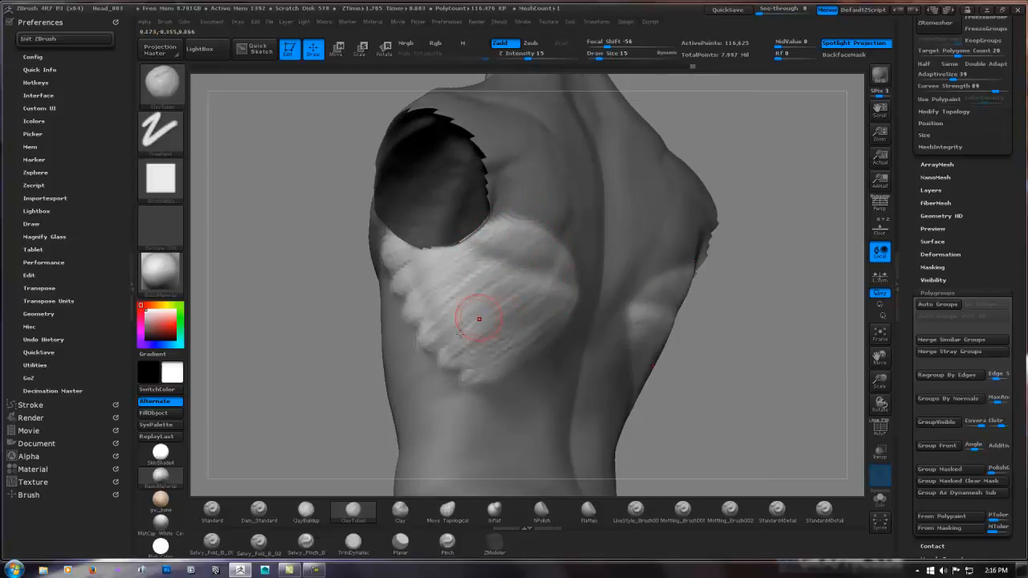
# Refine the side-back fibers and build up the serratus tips beneath the pectoral with ClayTubes
pyautogui.moveTo(486, 295)
pyautogui.mouseDown(button='right')
pyautogui.moveTo(551, 298)
pyautogui.moveTo(499, 339)
pyautogui.mouseUp(button='right')
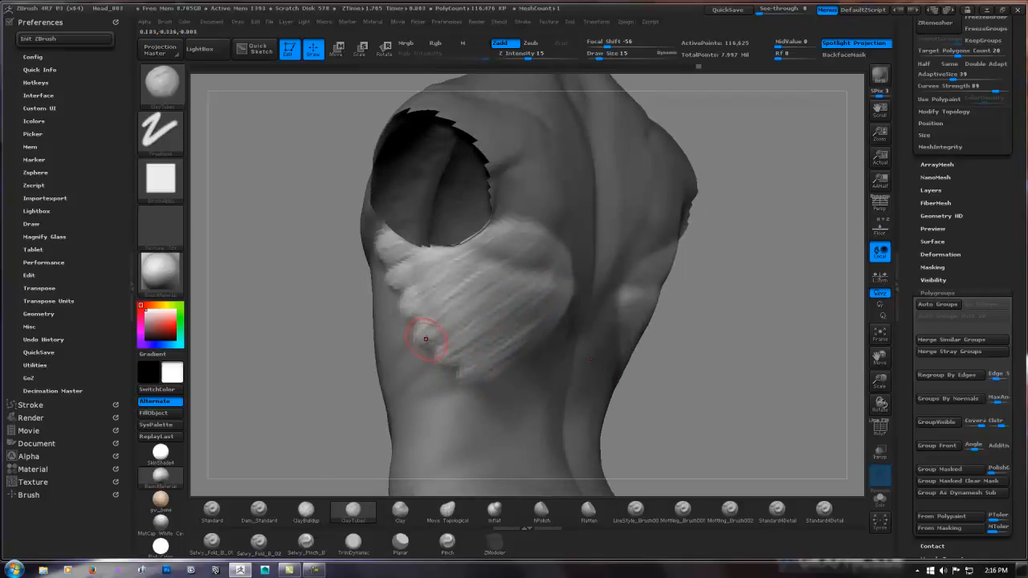
pyautogui.moveTo(500, 283)
pyautogui.mouseDown(button='right')
pyautogui.moveTo(680, 277)
pyautogui.moveTo(470, 281)
pyautogui.mouseUp(button='right')
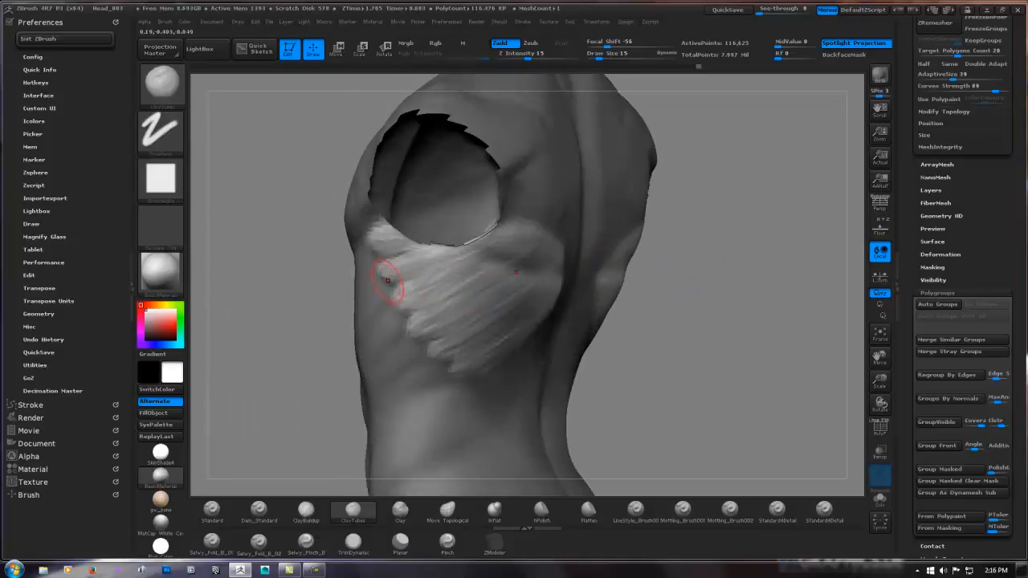
pyautogui.moveTo(424, 218)
pyautogui.mouseDown(button='right')
pyautogui.moveTo(723, 260)
pyautogui.moveTo(520, 273)
pyautogui.moveTo(538, 307)
pyautogui.moveTo(598, 315)
pyautogui.mouseUp(button='right')
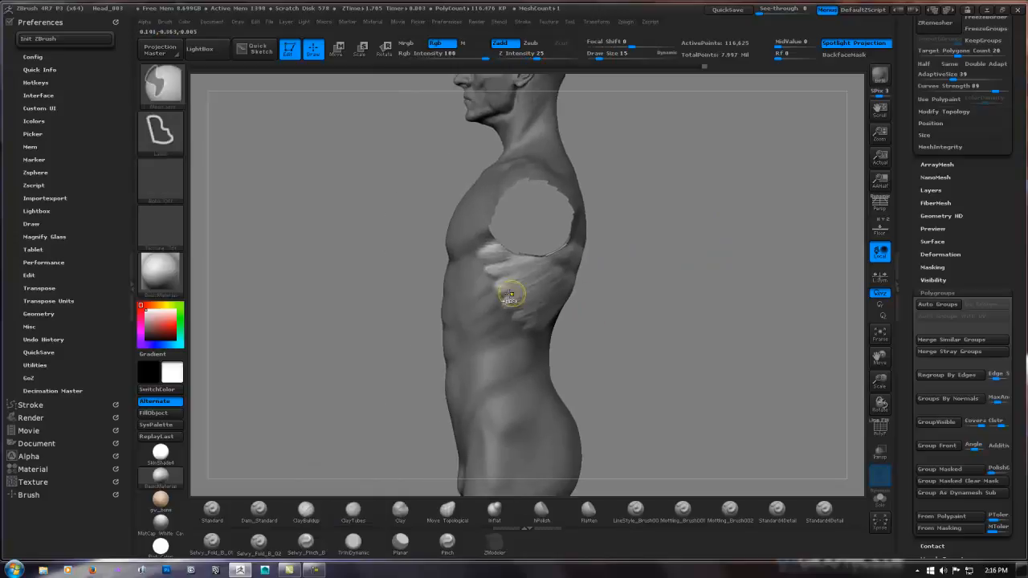
pyautogui.keyDown('ctrl'); pyautogui.moveTo(514, 296); pyautogui.dragTo(611, 266, button='right'); pyautogui.keyUp('ctrl')
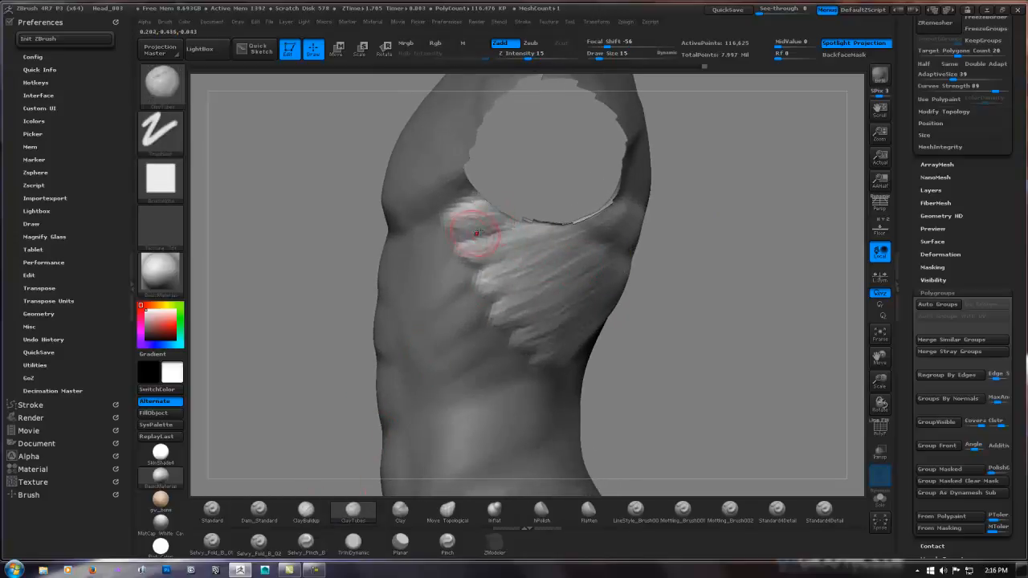
pyautogui.moveTo(477, 233); pyautogui.dragTo(461, 223)
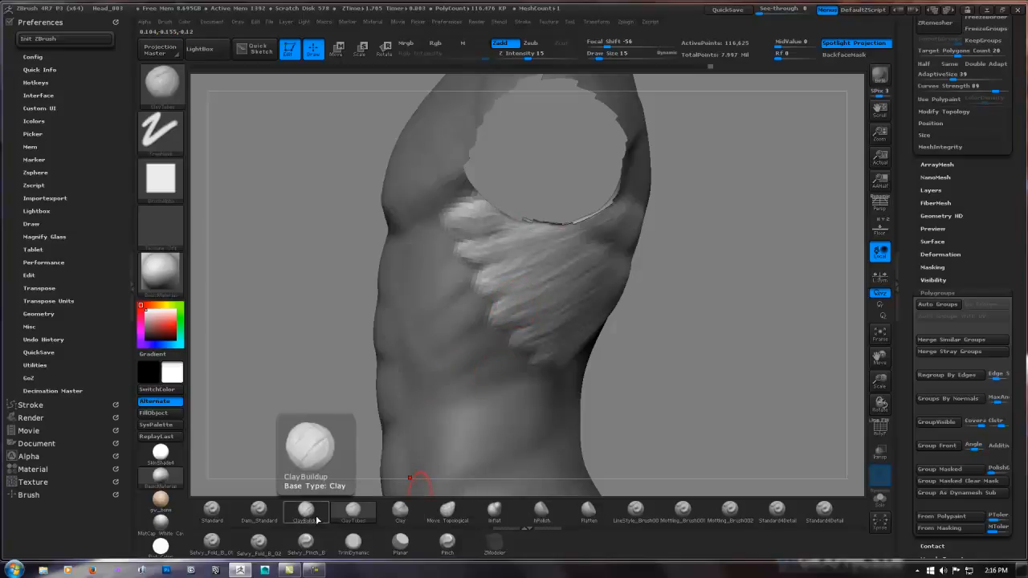
# Switch to the Dam_Standard brush and set its Z Intensity to 15 for carving between the serratus segments
pyautogui.click(267, 511)
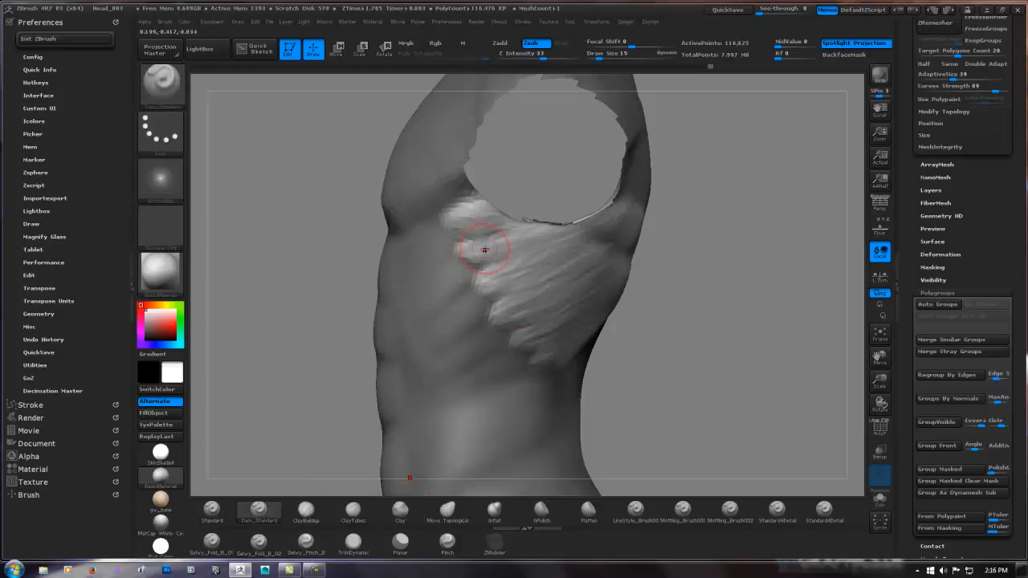
pyautogui.moveTo(546, 55); pyautogui.dragTo(526, 55)
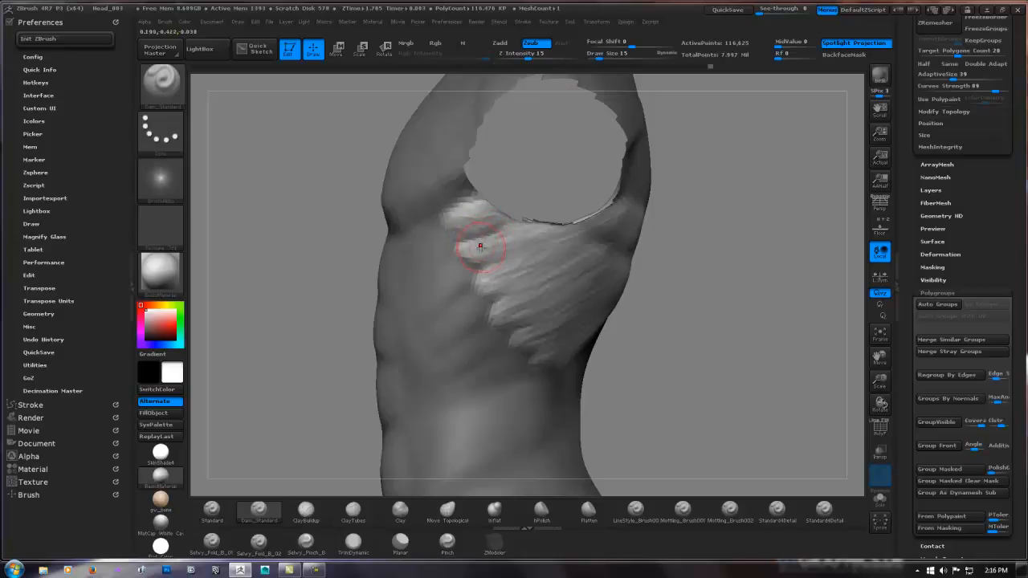
# Set the draw size to 10 and carve the grooves between the serratus segments with Dam_Standard
pyautogui.press('space')
pyautogui.moveTo(483, 254); pyautogui.dragTo(544, 232)
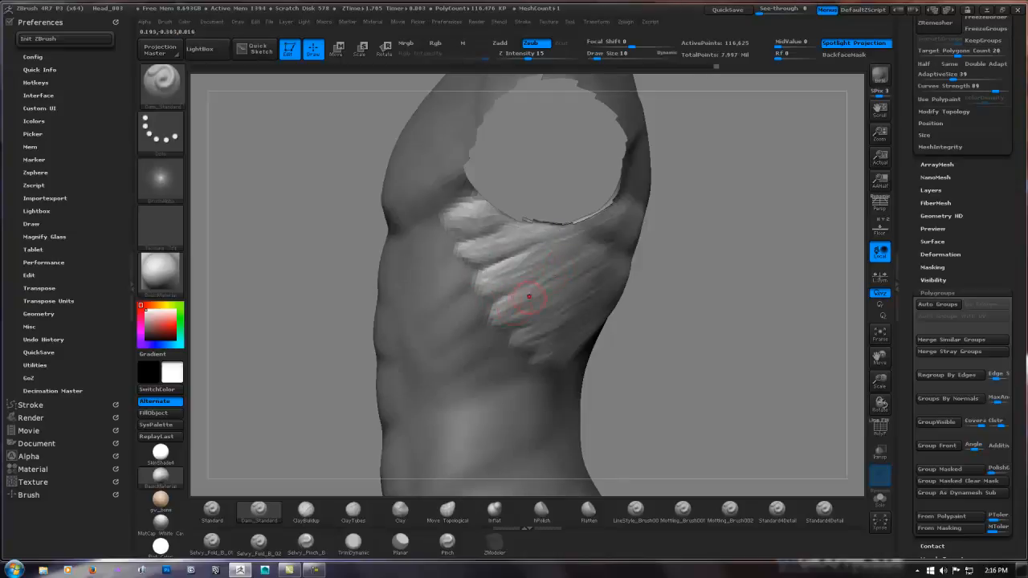
pyautogui.hotkey('ctrl', 'shift')
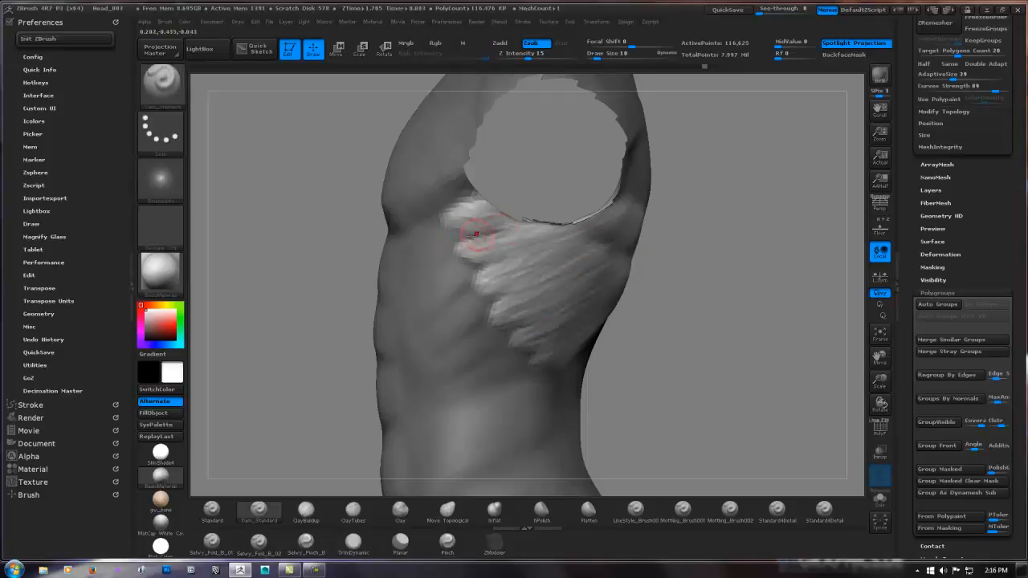
pyautogui.moveTo(476, 233); pyautogui.dragTo(512, 241)
pyautogui.moveTo(477, 271); pyautogui.dragTo(517, 261)
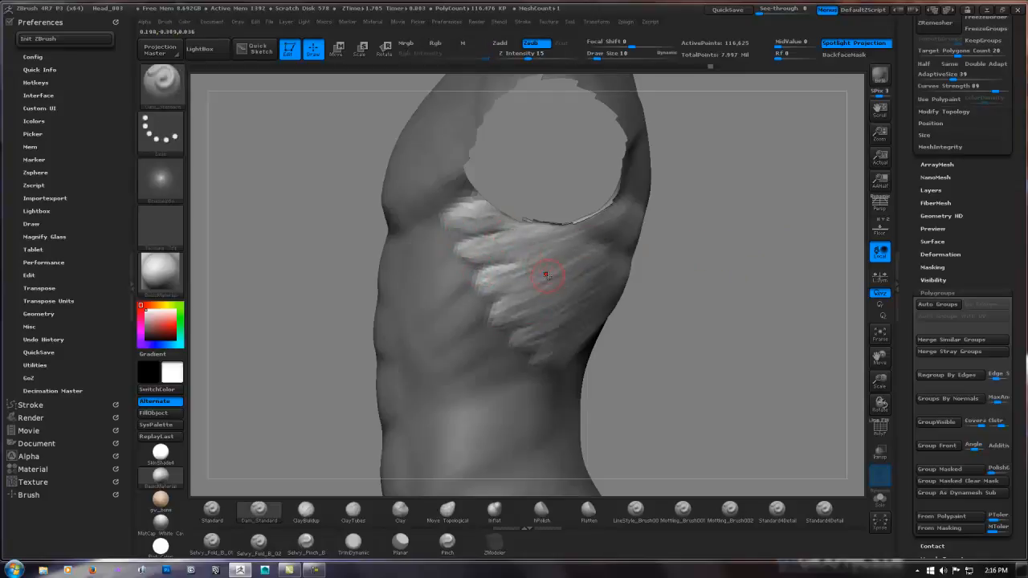
pyautogui.moveTo(489, 299)
pyautogui.mouseDown()
pyautogui.moveTo(524, 294)
pyautogui.moveTo(575, 315)
pyautogui.mouseUp()
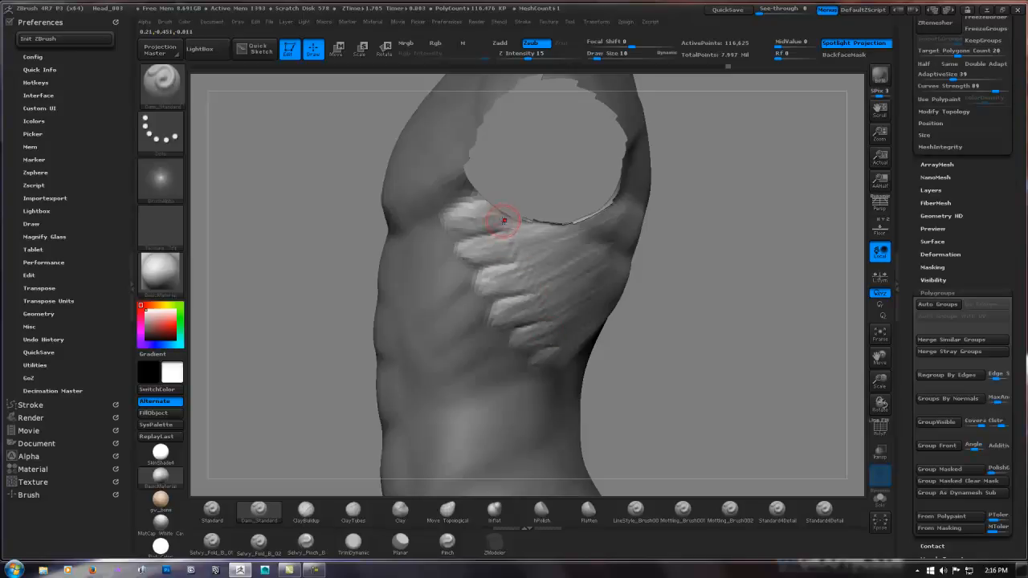
# Carve a dividing line along the rear ends of the serratus segments, down the front edge of the latissimus
pyautogui.moveTo(656, 254); pyautogui.dragTo(613, 225)
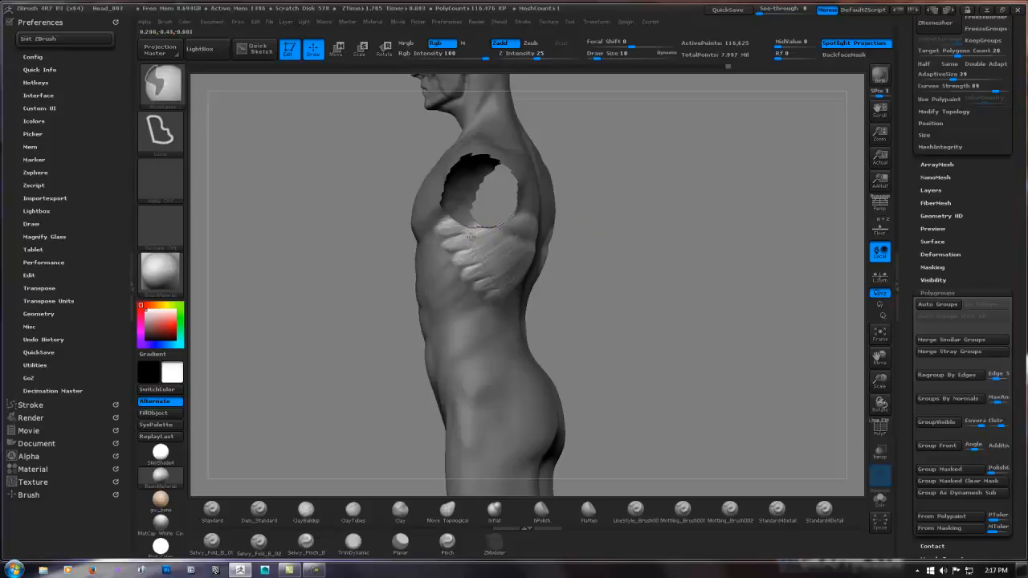
pyautogui.keyDown('ctrl'); pyautogui.moveTo(464, 235); pyautogui.dragTo(465, 250, button='right'); pyautogui.keyUp('ctrl')
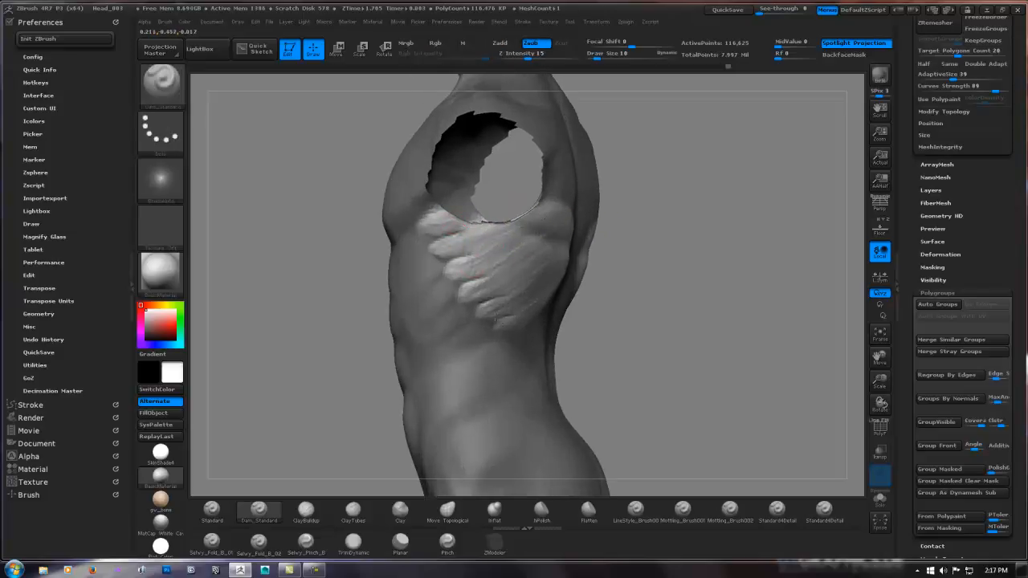
pyautogui.moveTo(459, 239); pyautogui.dragTo(472, 282)
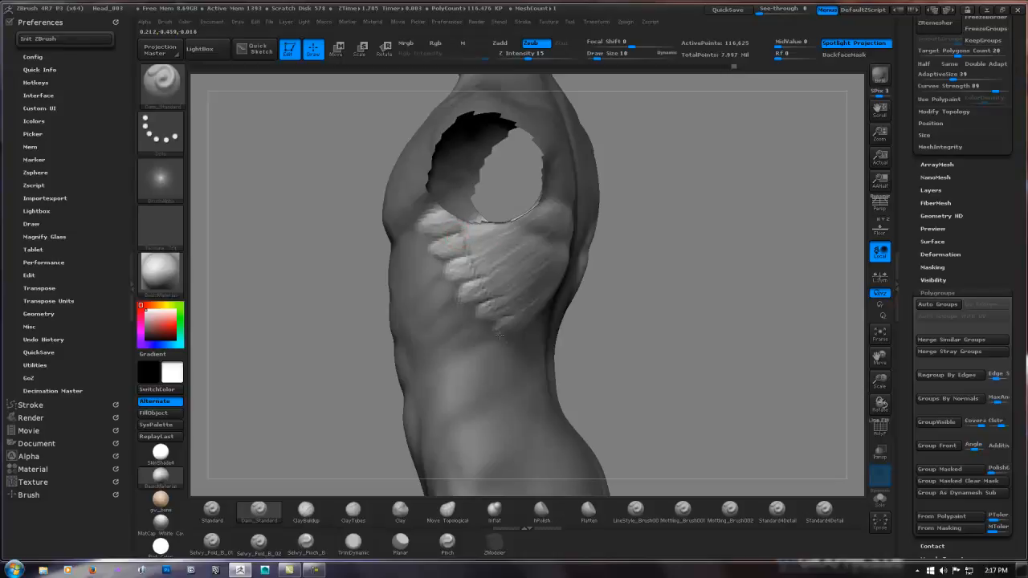
pyautogui.moveTo(531, 317)
pyautogui.mouseDown(button='right')
pyautogui.moveTo(508, 294)
pyautogui.moveTo(528, 351)
pyautogui.mouseUp(button='right')
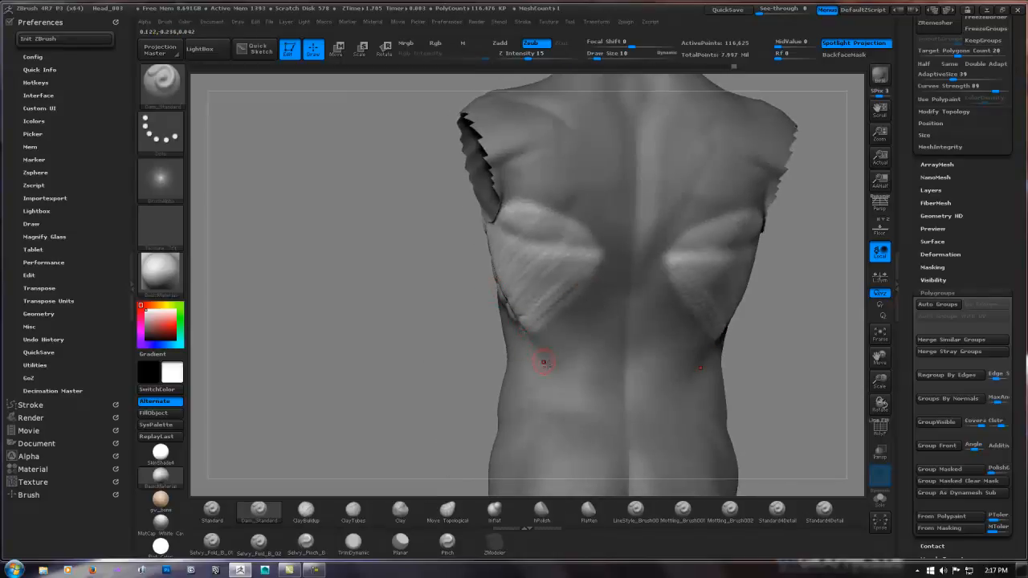
pyautogui.moveTo(526, 306); pyautogui.dragTo(601, 254, button='right')
pyautogui.moveTo(515, 300); pyautogui.dragTo(583, 257, button='right')
# Clear the mask from the torso
pyautogui.moveTo(652, 244)
pyautogui.mouseDown(button='right')
pyautogui.moveTo(778, 273)
pyautogui.moveTo(782, 245)
pyautogui.mouseUp(button='right')
pyautogui.moveTo(661, 257)
pyautogui.keyDown('ctrl'); pyautogui.mouseDown(button='right')
pyautogui.moveTo(576, 268)
pyautogui.moveTo(587, 273)
pyautogui.mouseUp(button='right'); pyautogui.keyUp('ctrl')
pyautogui.keyDown('ctrl'); pyautogui.moveTo(767, 237); pyautogui.dragTo(654, 241, button='right'); pyautogui.keyUp('ctrl')
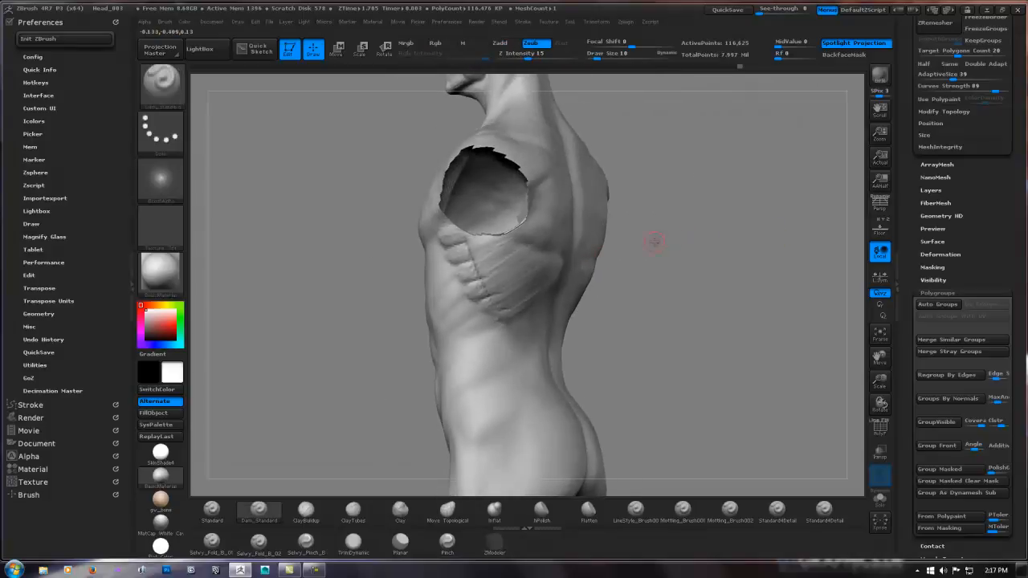
# Build up diagonal latissimus fibers with ClayTubes across the side and the back below the shoulder blade
pyautogui.moveTo(530, 280); pyautogui.dragTo(442, 314, button='right')
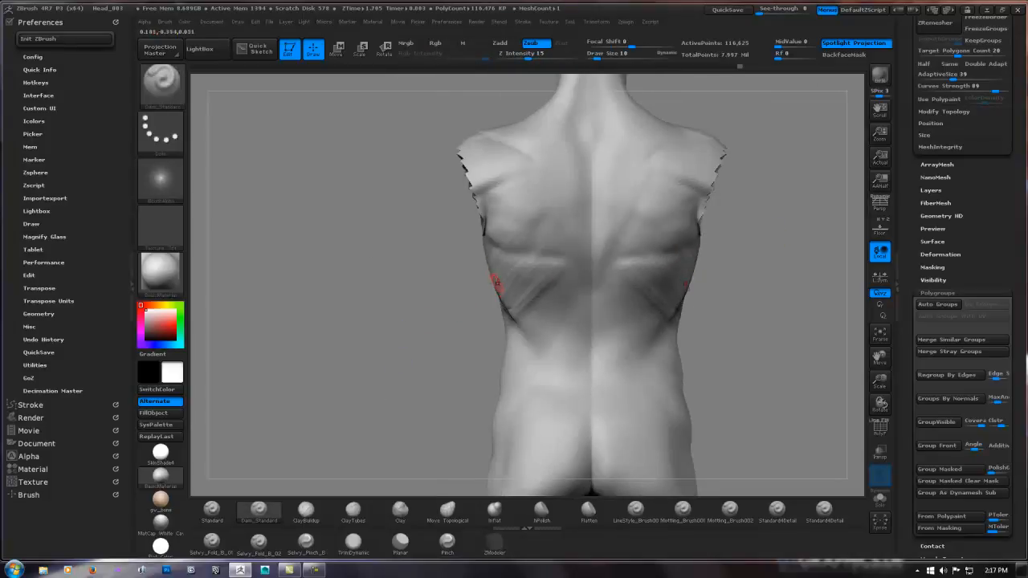
pyautogui.moveTo(496, 283); pyautogui.dragTo(562, 277, button='right')
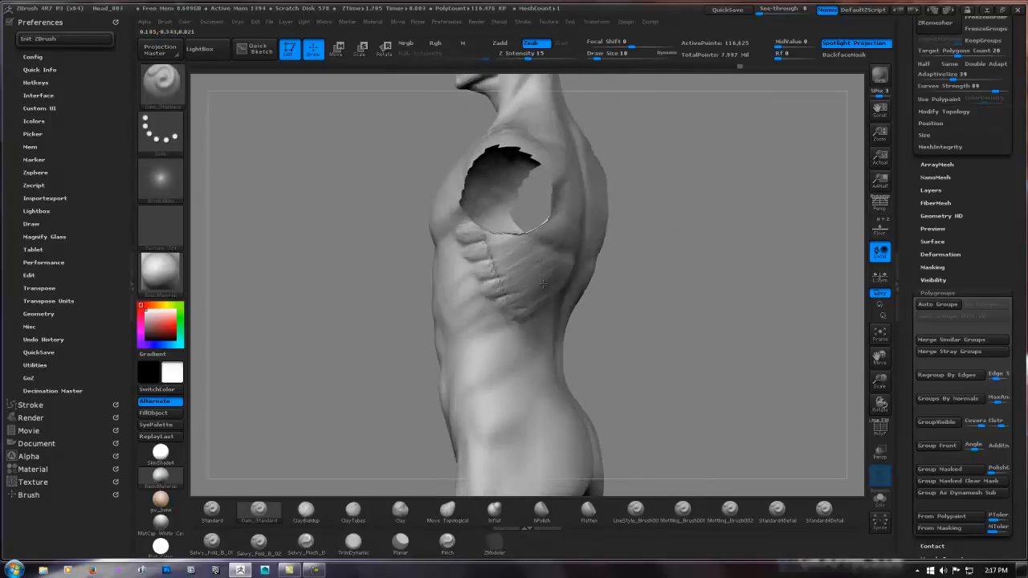
pyautogui.click(353, 509)
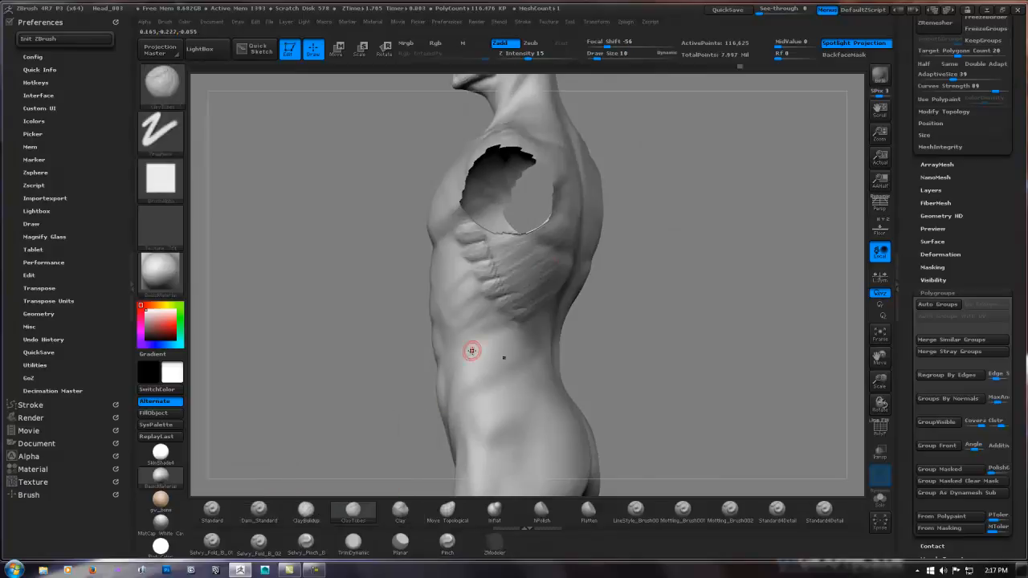
pyautogui.moveTo(472, 351); pyautogui.dragTo(487, 261, button='right')
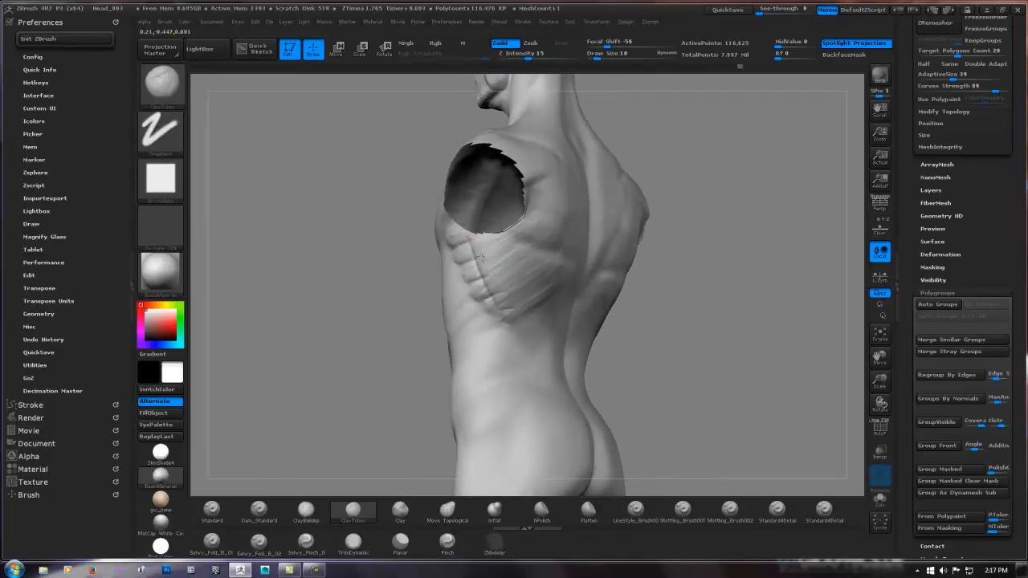
pyautogui.moveTo(520, 289); pyautogui.dragTo(490, 248, button='right')
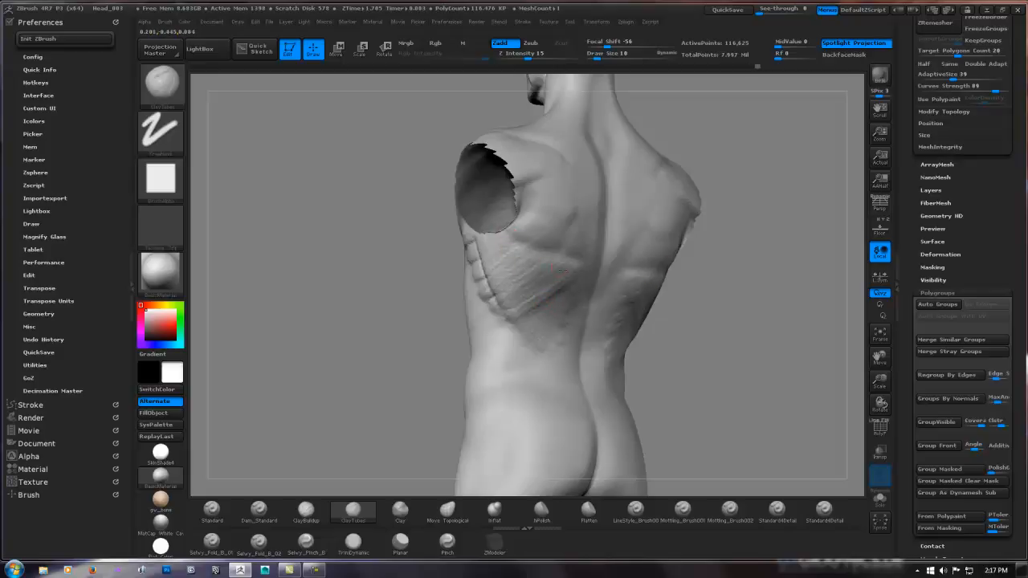
pyautogui.keyDown('shift'); pyautogui.moveTo(508, 236); pyautogui.dragTo(785, 286, button='right'); pyautogui.keyUp('shift')
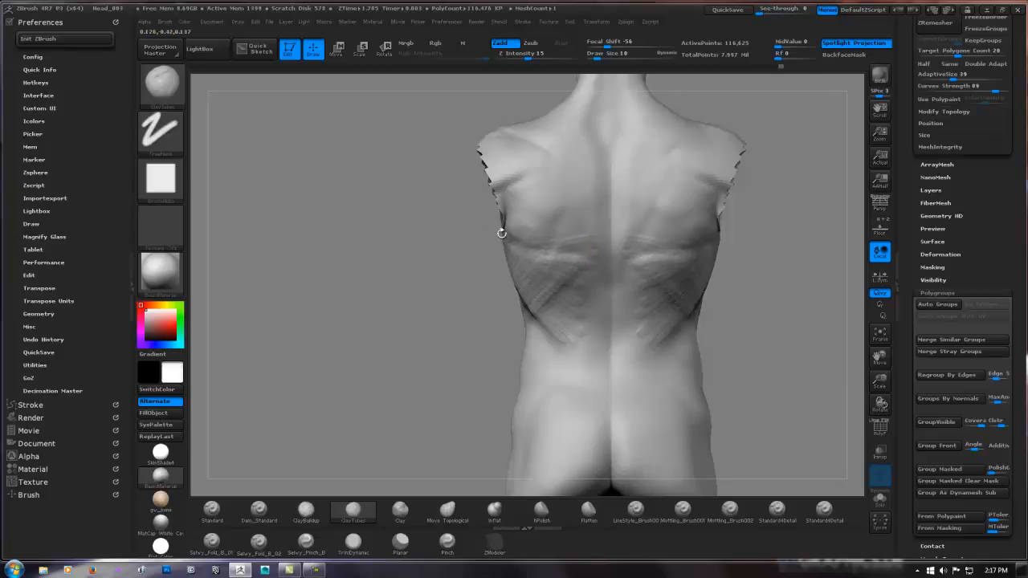
# Extend the ClayTubes strokes across the mid-back toward the spine and down into the lower back
pyautogui.moveTo(518, 240); pyautogui.dragTo(542, 238, button='right')
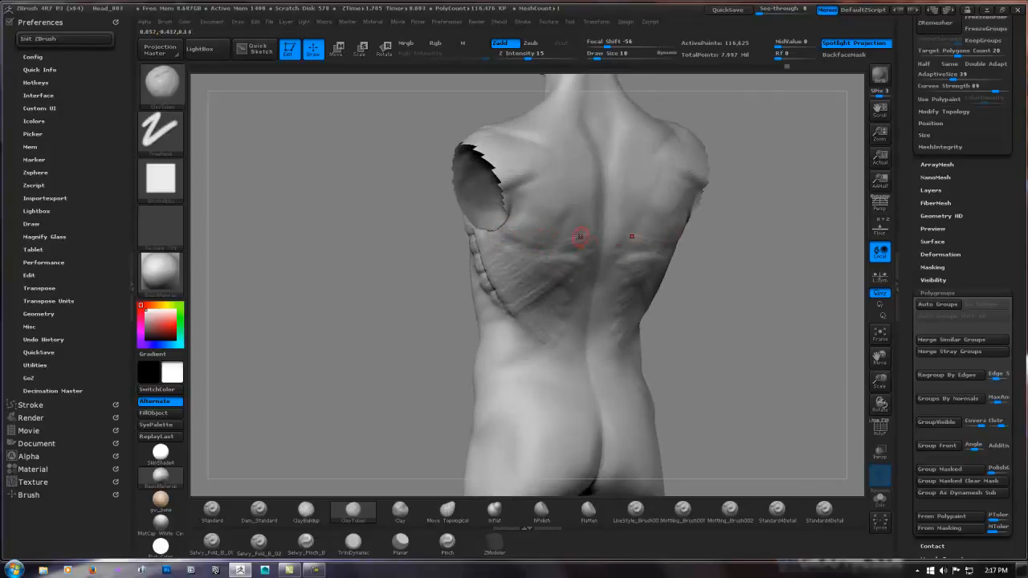
pyautogui.keyDown('shift'); pyautogui.moveTo(397, 294); pyautogui.dragTo(589, 256); pyautogui.keyUp('shift')
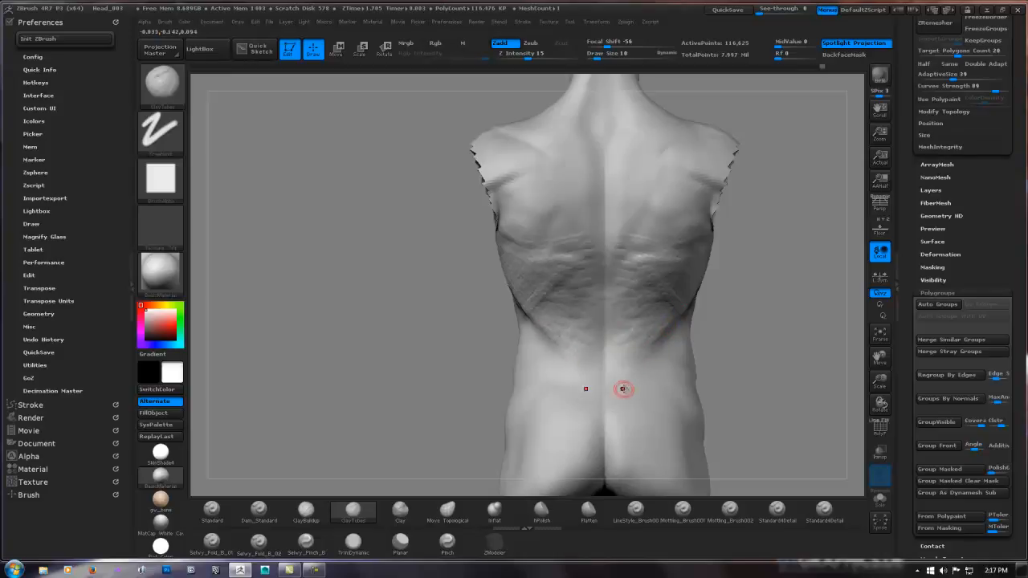
pyautogui.keyDown('alt'); pyautogui.moveTo(670, 353); pyautogui.dragTo(559, 348, button='right'); pyautogui.keyUp('alt')
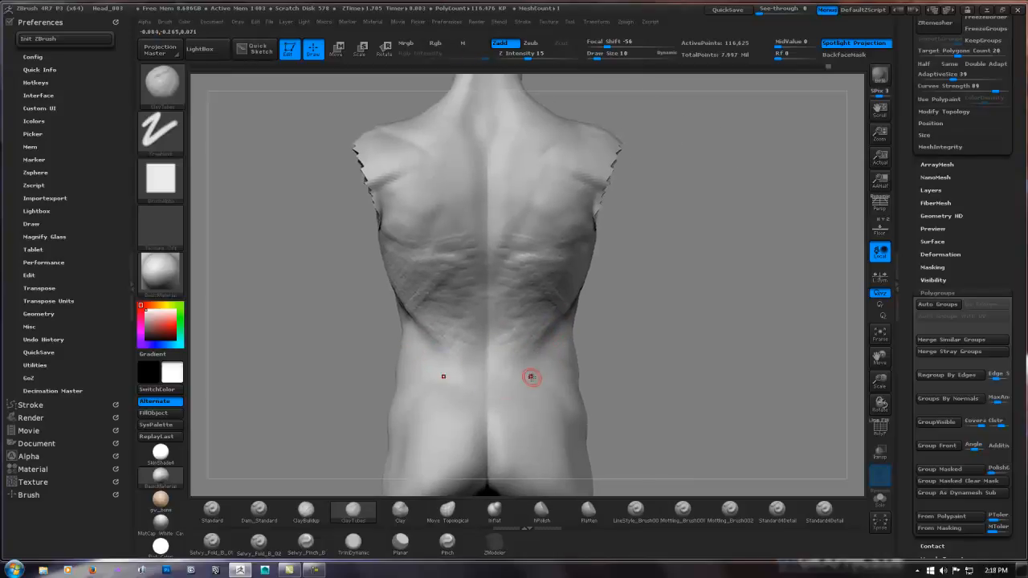
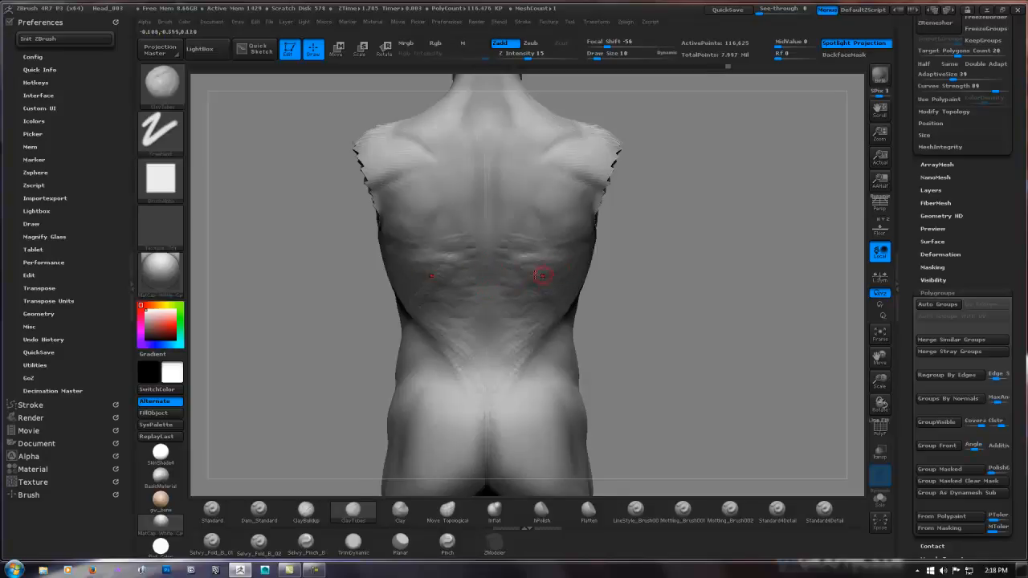
# Smooth the strokes across the back and beneath the armpit, and touch up the latissimus with ClayTubes
pyautogui.moveTo(535, 275); pyautogui.dragTo(452, 278, button='right')
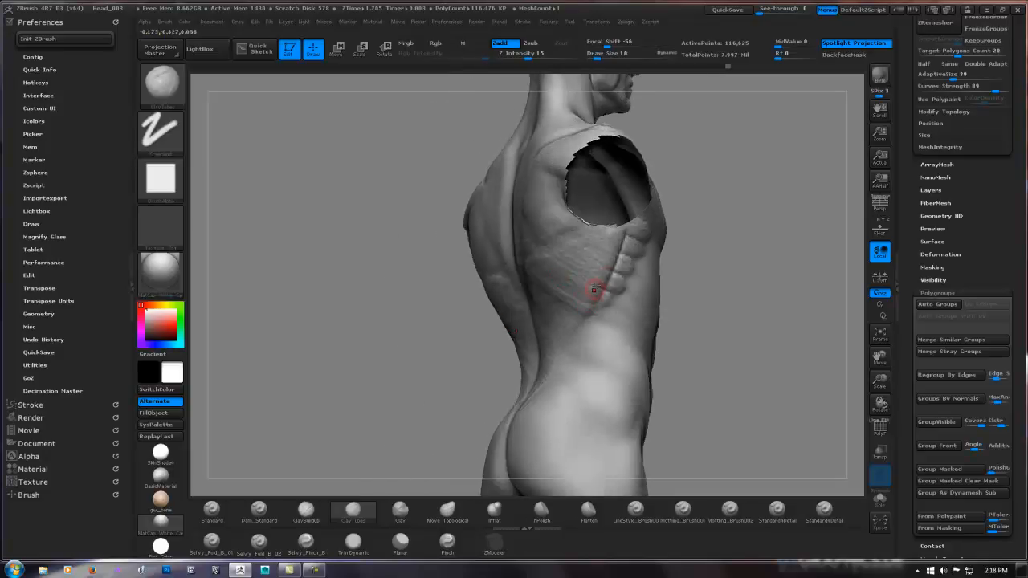
pyautogui.press('shift')
pyautogui.moveTo(551, 314); pyautogui.dragTo(613, 292, button='right')
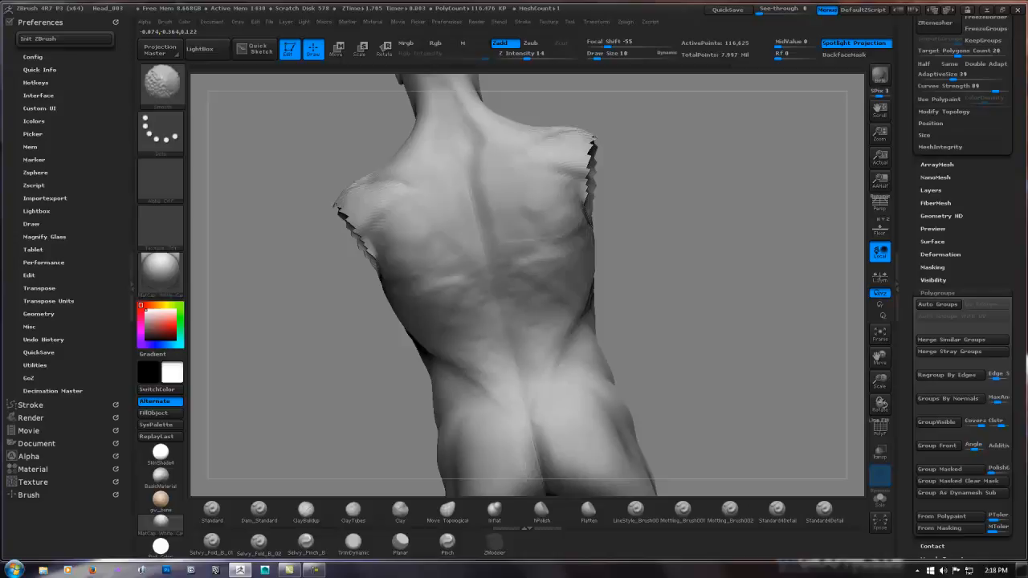
pyautogui.moveTo(827, 241); pyautogui.dragTo(742, 309)
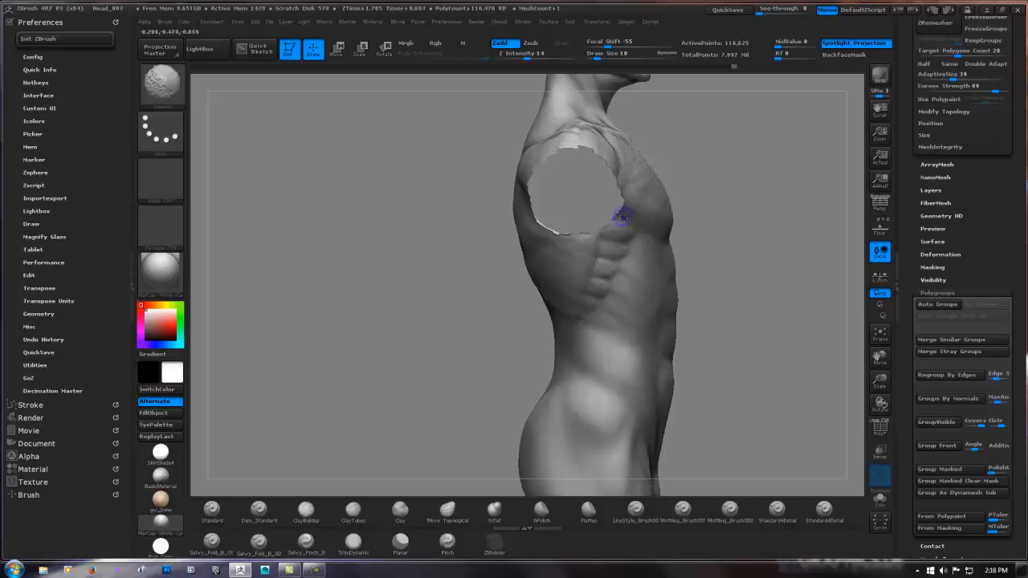
pyautogui.moveTo(683, 258)
pyautogui.mouseDown()
pyautogui.moveTo(599, 259)
pyautogui.moveTo(690, 258)
pyautogui.moveTo(658, 275)
pyautogui.mouseUp()
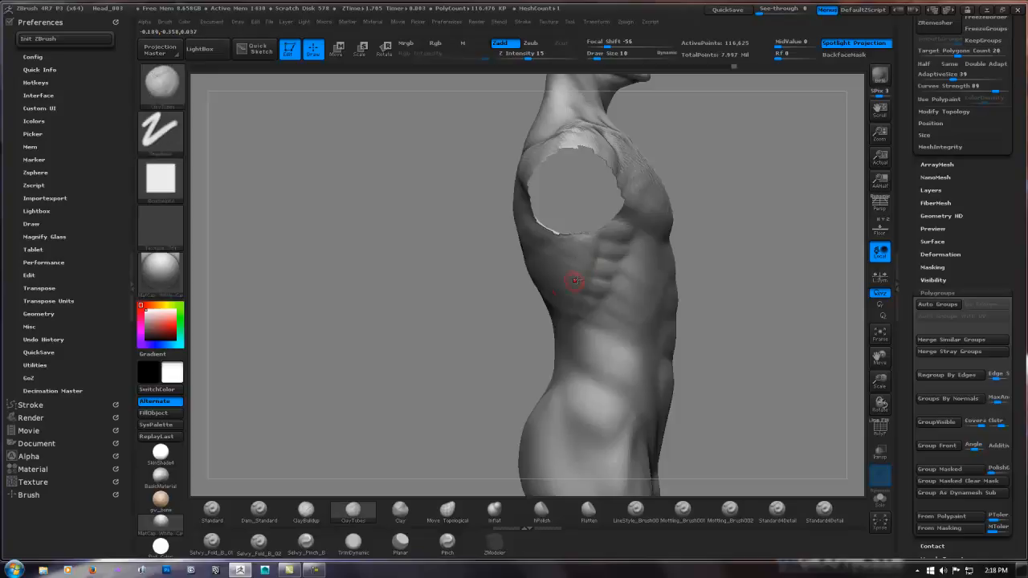
pyautogui.moveTo(562, 271)
pyautogui.mouseDown()
pyautogui.moveTo(650, 257)
pyautogui.moveTo(649, 277)
pyautogui.moveTo(606, 285)
pyautogui.moveTo(664, 279)
pyautogui.moveTo(549, 272)
pyautogui.mouseUp()
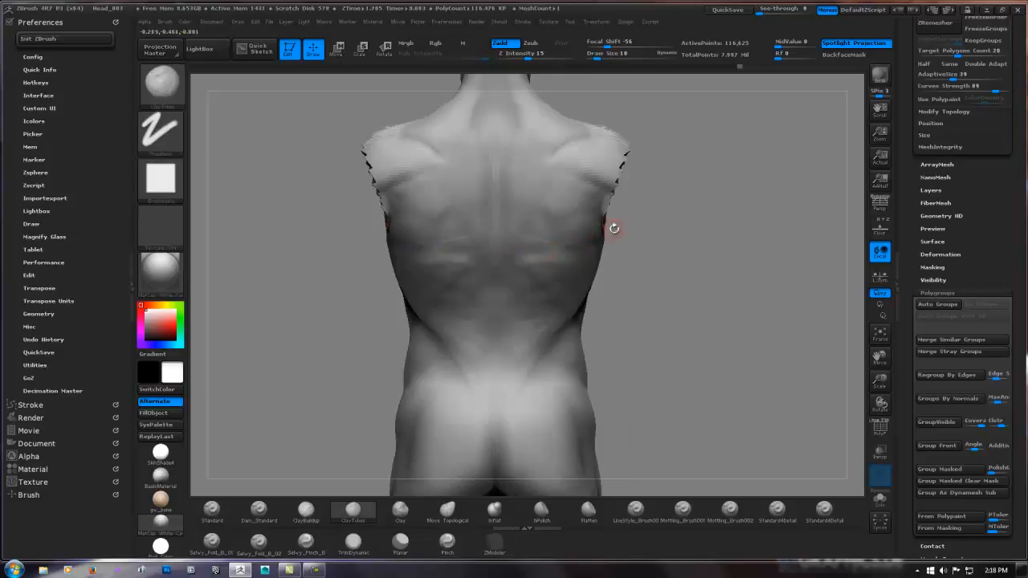
pyautogui.moveTo(578, 246); pyautogui.dragTo(536, 261)
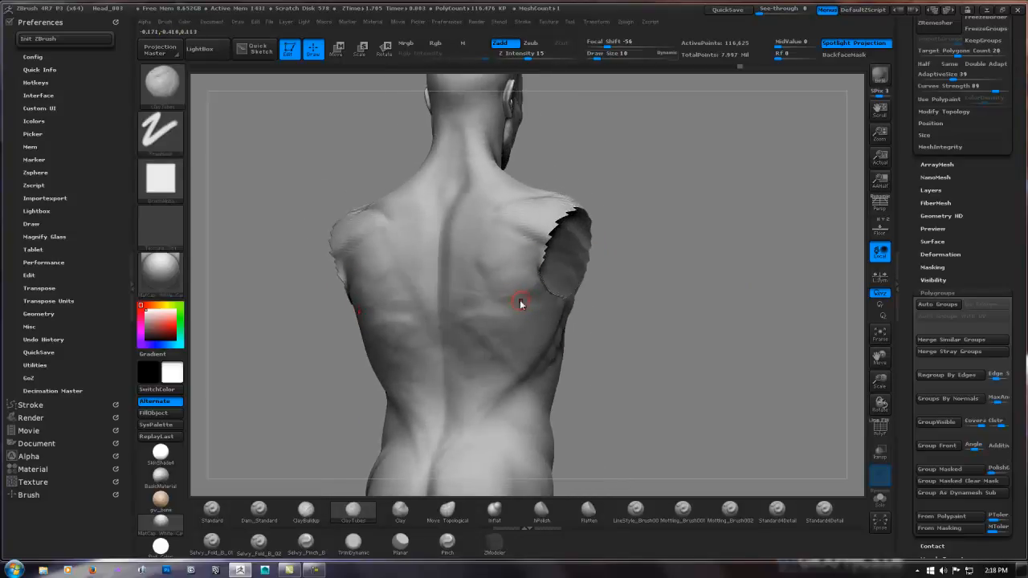
# Set the ClayTubes draw size to 14 and build up the muscles at the back of the neck
pyautogui.press('space')
pyautogui.moveTo(520, 302); pyautogui.dragTo(527, 301)
pyautogui.moveTo(541, 256)
pyautogui.mouseDown()
pyautogui.moveTo(643, 239)
pyautogui.moveTo(615, 248)
pyautogui.mouseUp()
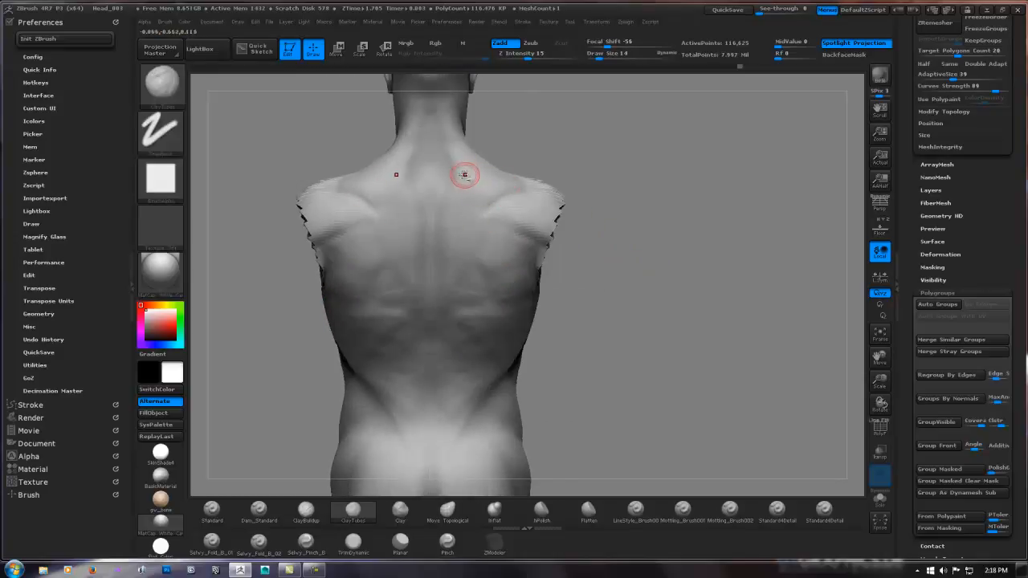
pyautogui.keyDown('alt'); pyautogui.moveTo(465, 174); pyautogui.dragTo(465, 238, button='right'); pyautogui.keyUp('alt')
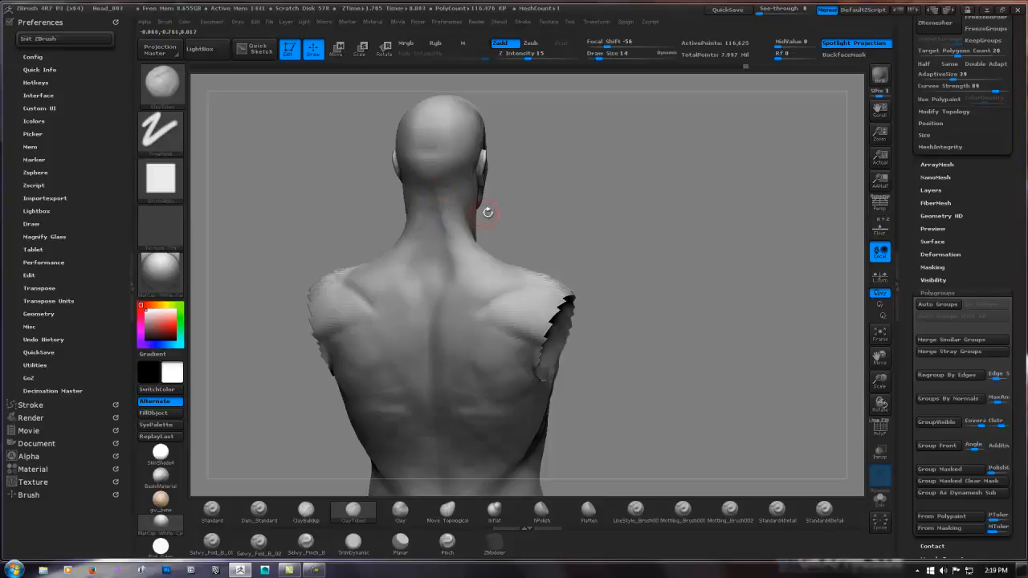
pyautogui.moveTo(488, 212); pyautogui.dragTo(445, 193)
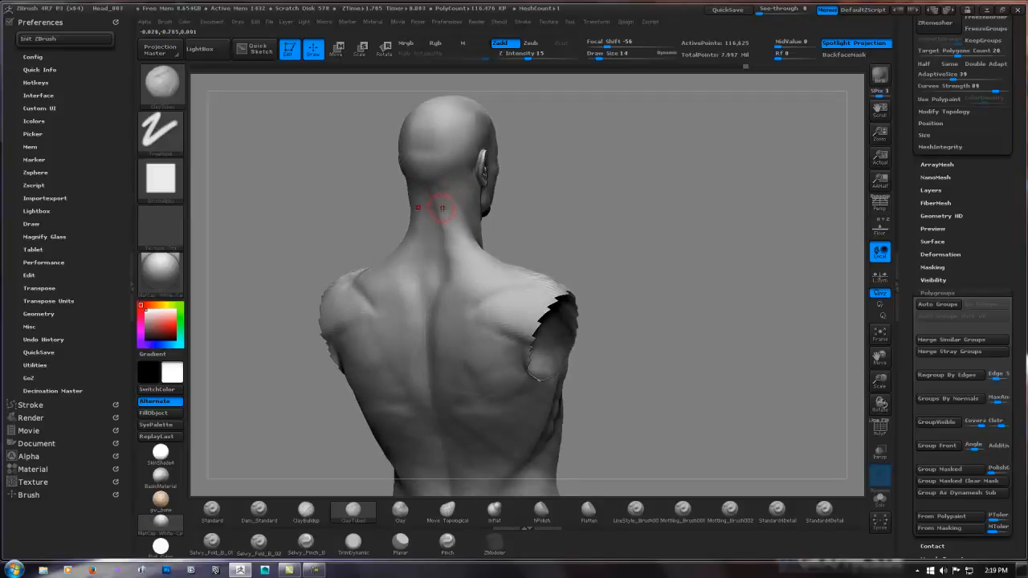
pyautogui.moveTo(464, 224); pyautogui.dragTo(436, 193)
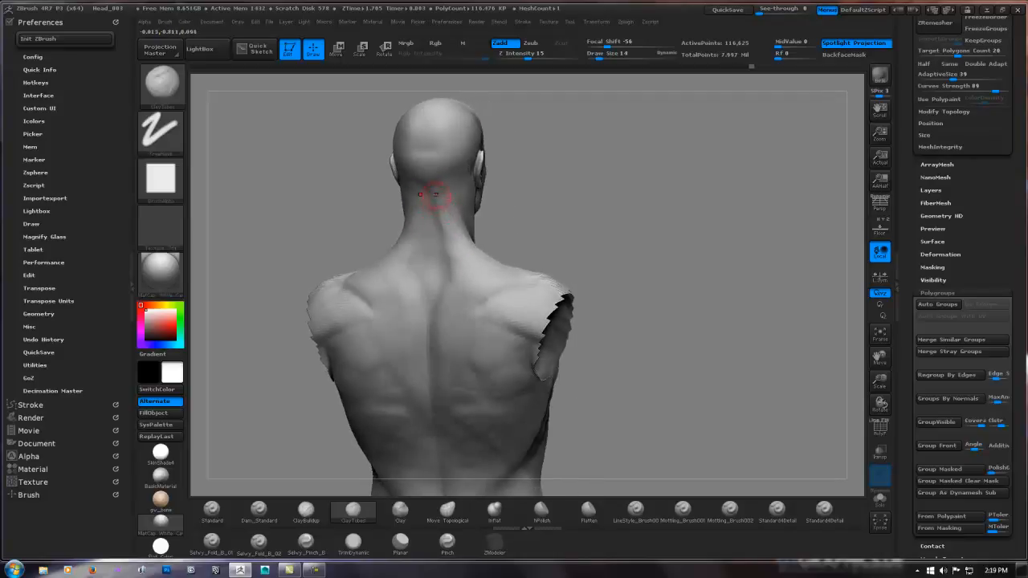
pyautogui.moveTo(464, 257)
pyautogui.mouseDown()
pyautogui.moveTo(446, 235)
pyautogui.moveTo(489, 236)
pyautogui.mouseUp()
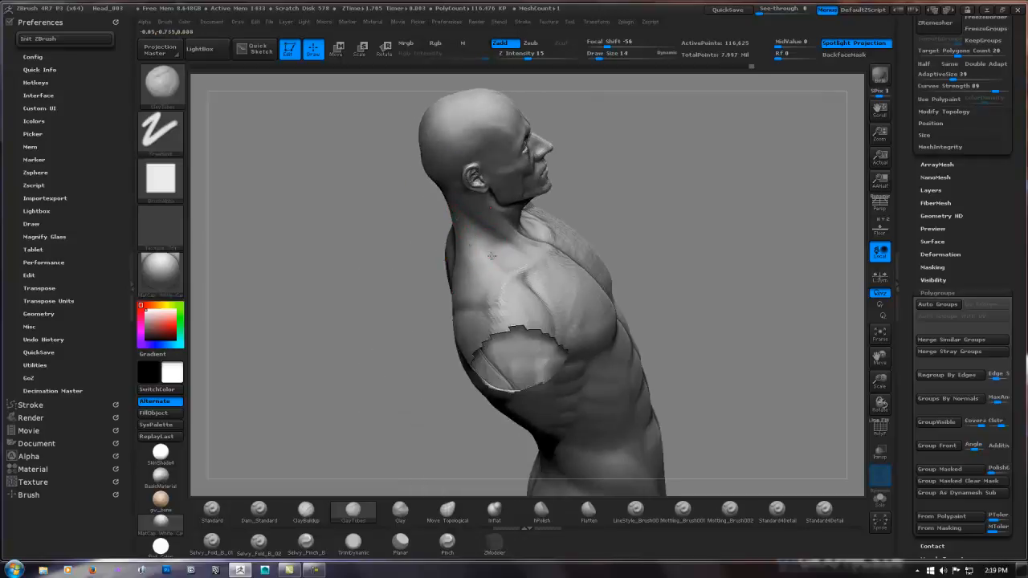
# Build up the trapezius with ClayTubes strokes from the neck across the top of the shoulder
pyautogui.moveTo(505, 273); pyautogui.dragTo(496, 255)
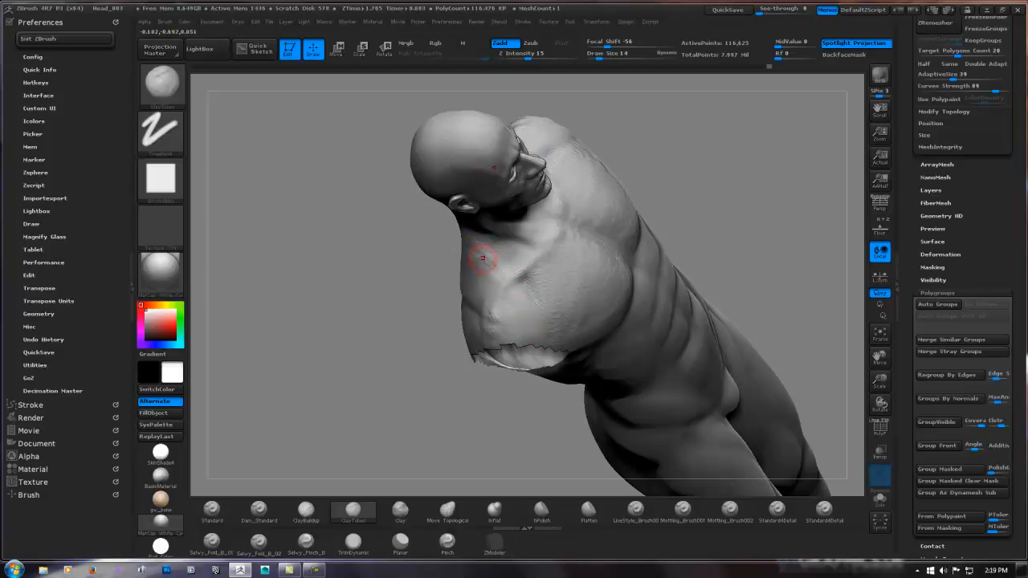
pyautogui.moveTo(483, 258)
pyautogui.mouseDown(button='right')
pyautogui.moveTo(474, 267)
pyautogui.moveTo(478, 245)
pyautogui.moveTo(464, 224)
pyautogui.mouseUp(button='right')
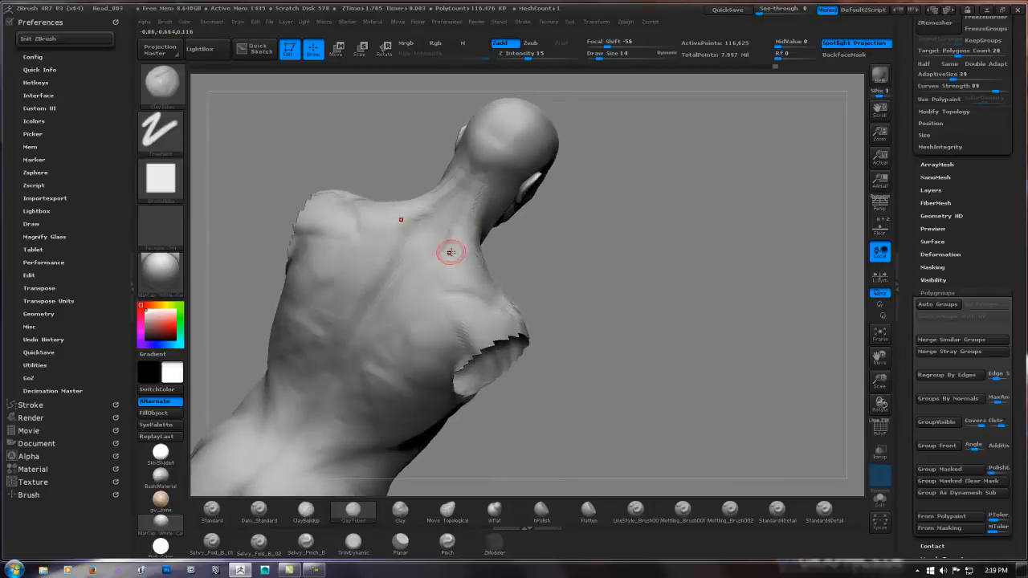
pyautogui.keyDown('shift'); pyautogui.moveTo(557, 232); pyautogui.dragTo(531, 241, button='right'); pyautogui.keyUp('shift')
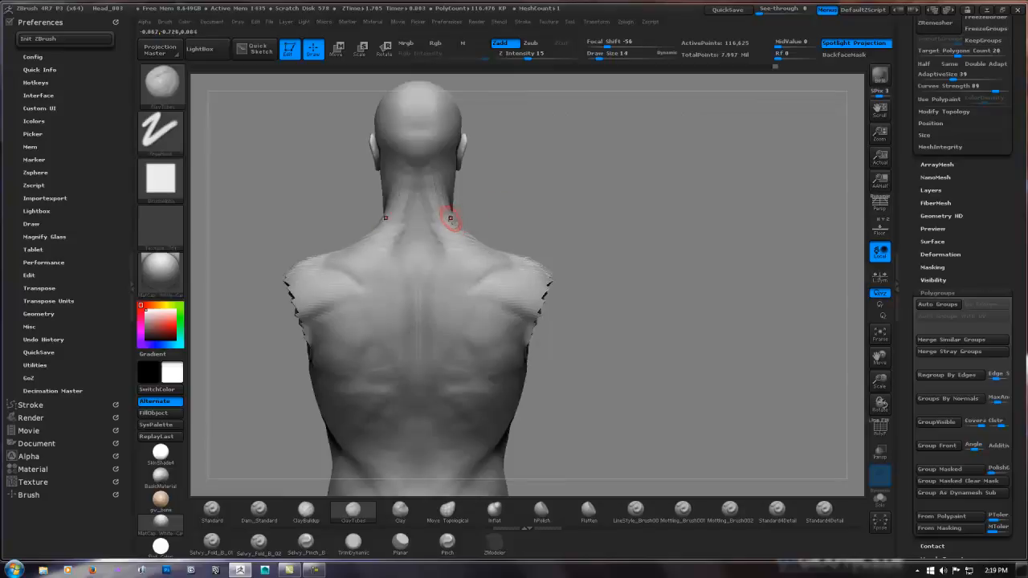
pyautogui.moveTo(447, 210)
pyautogui.mouseDown()
pyautogui.moveTo(431, 227)
pyautogui.moveTo(418, 213)
pyautogui.moveTo(437, 239)
pyautogui.mouseUp()
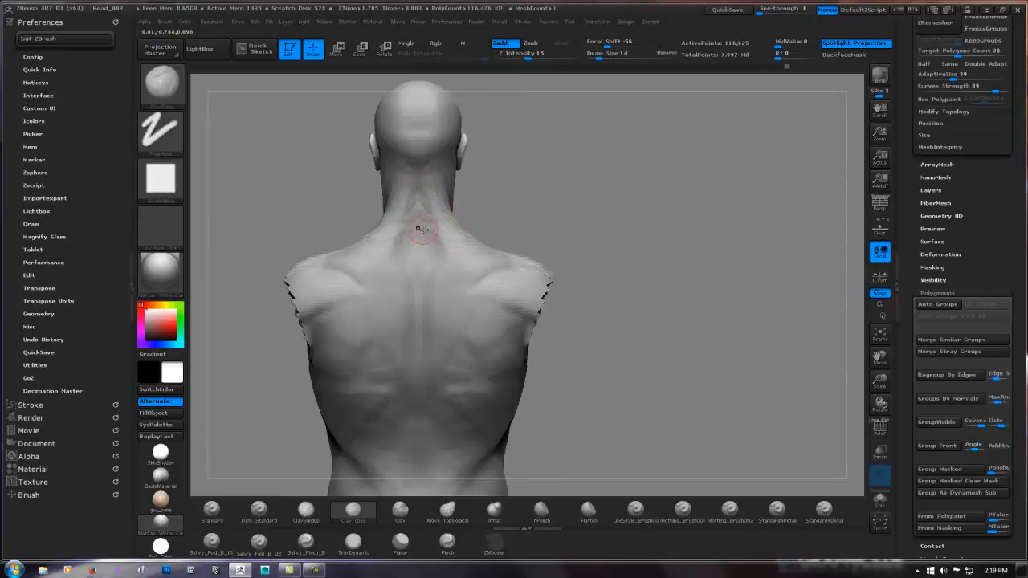
pyautogui.moveTo(516, 252); pyautogui.dragTo(470, 251, button='right')
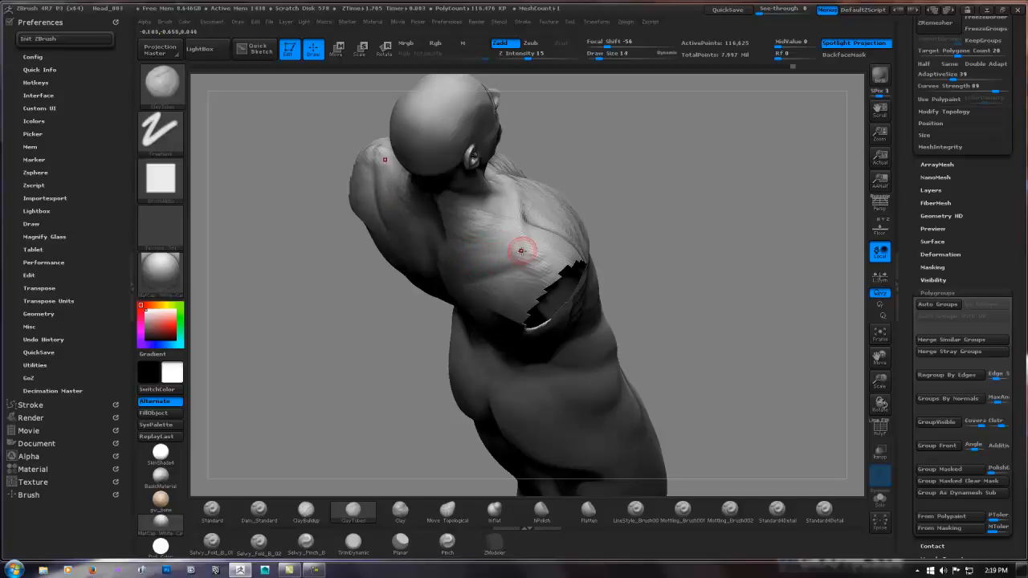
# Build up the trapezius fibers between the spine and the shoulder blades with ClayTubes, from the shoulder down to the mid-back
pyautogui.moveTo(497, 249)
pyautogui.keyDown('shift'); pyautogui.mouseDown(button='right')
pyautogui.moveTo(531, 253)
pyautogui.moveTo(457, 236)
pyautogui.moveTo(487, 252)
pyautogui.moveTo(440, 245)
pyautogui.moveTo(498, 236)
pyautogui.moveTo(494, 265)
pyautogui.moveTo(436, 267)
pyautogui.moveTo(454, 261)
pyautogui.moveTo(439, 232)
pyautogui.moveTo(451, 266)
pyautogui.moveTo(466, 268)
pyautogui.moveTo(434, 280)
pyautogui.moveTo(471, 268)
pyautogui.moveTo(436, 303)
pyautogui.moveTo(459, 299)
pyautogui.moveTo(459, 289)
pyautogui.mouseUp(button='right'); pyautogui.keyUp('shift')
pyautogui.keyDown('shift'); pyautogui.moveTo(436, 347); pyautogui.dragTo(440, 332, button='right'); pyautogui.keyUp('shift')
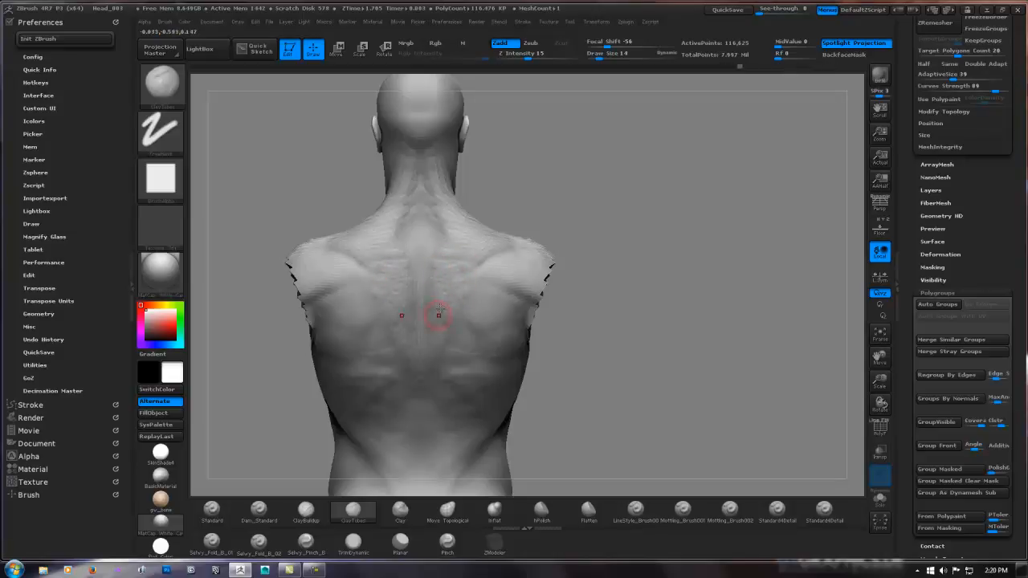
pyautogui.moveTo(459, 261)
pyautogui.keyDown('shift'); pyautogui.mouseDown(button='right')
pyautogui.moveTo(487, 236)
pyautogui.moveTo(452, 243)
pyautogui.moveTo(482, 229)
pyautogui.moveTo(441, 216)
pyautogui.moveTo(501, 232)
pyautogui.moveTo(474, 243)
pyautogui.moveTo(487, 234)
pyautogui.moveTo(459, 227)
pyautogui.moveTo(447, 211)
pyautogui.moveTo(461, 222)
pyautogui.moveTo(448, 290)
pyautogui.mouseUp(button='right'); pyautogui.keyUp('shift')
pyautogui.keyDown('shift'); pyautogui.moveTo(437, 292); pyautogui.dragTo(462, 261, button='right'); pyautogui.keyUp('shift')
pyautogui.keyDown('shift'); pyautogui.moveTo(447, 313); pyautogui.dragTo(464, 284, button='right'); pyautogui.keyUp('shift')
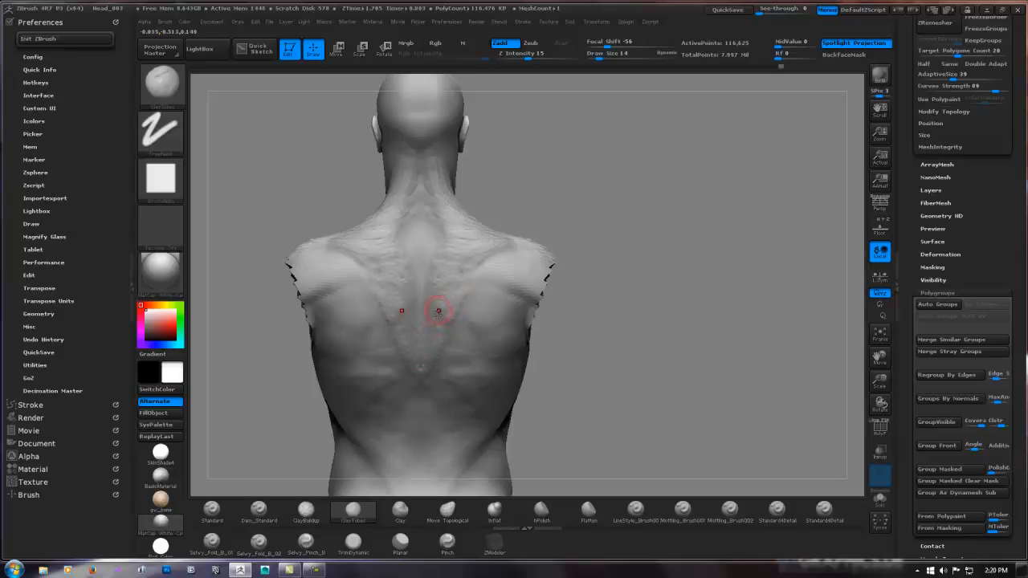
pyautogui.moveTo(465, 279); pyautogui.dragTo(440, 311)
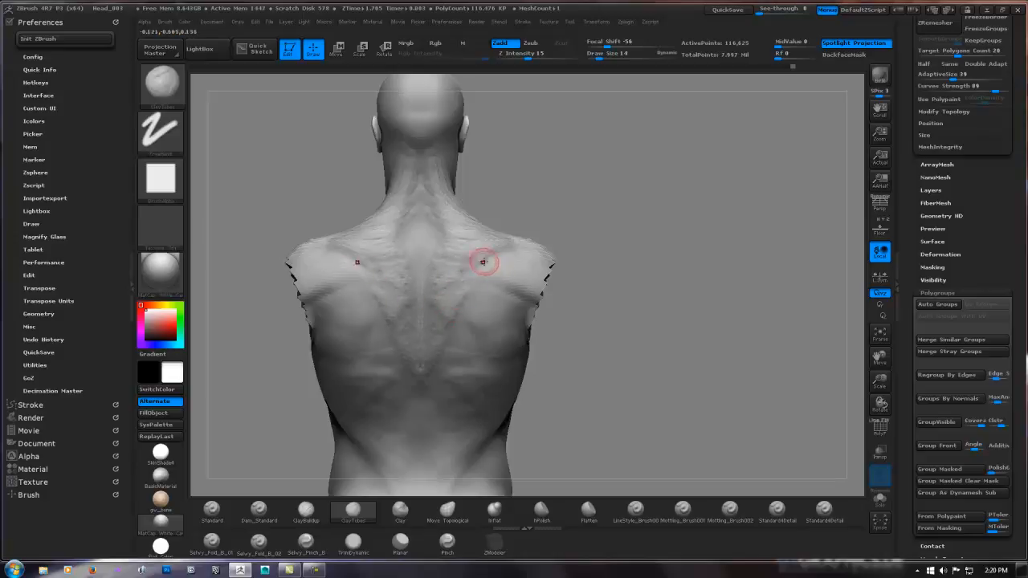
pyautogui.moveTo(488, 261); pyautogui.dragTo(451, 304)
pyautogui.moveTo(471, 268); pyautogui.dragTo(483, 261)
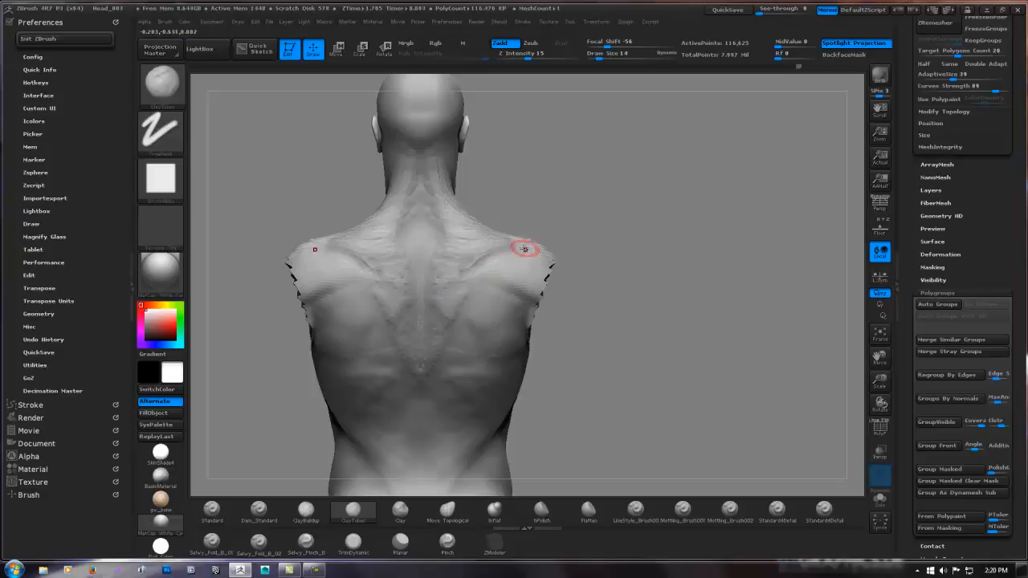
# Carve the creases along the shoulder blades, the spine and the lower trapezius edge with the Dam_Standard brush
pyautogui.click(271, 510)
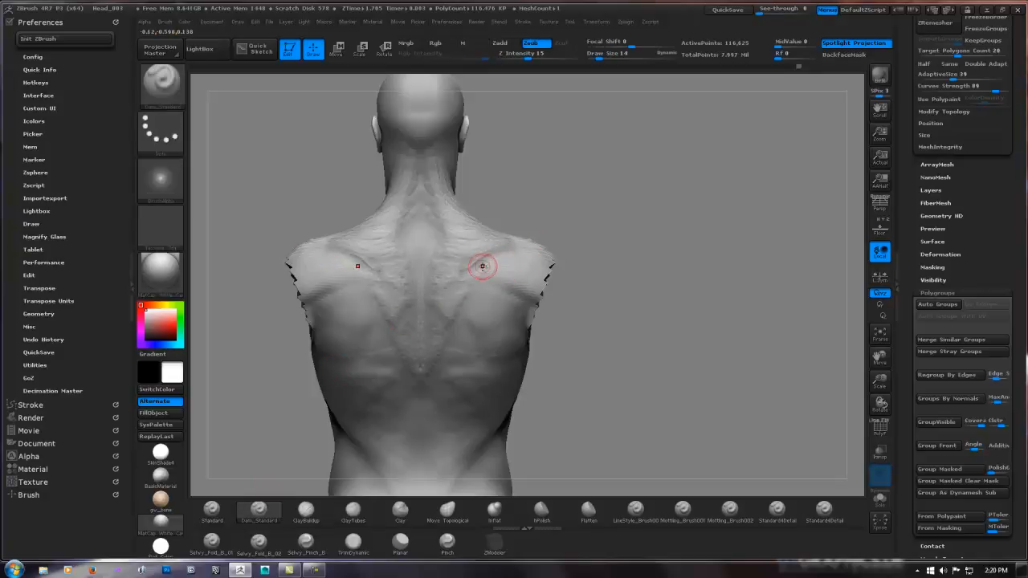
pyautogui.moveTo(523, 246); pyautogui.dragTo(512, 257, button='right')
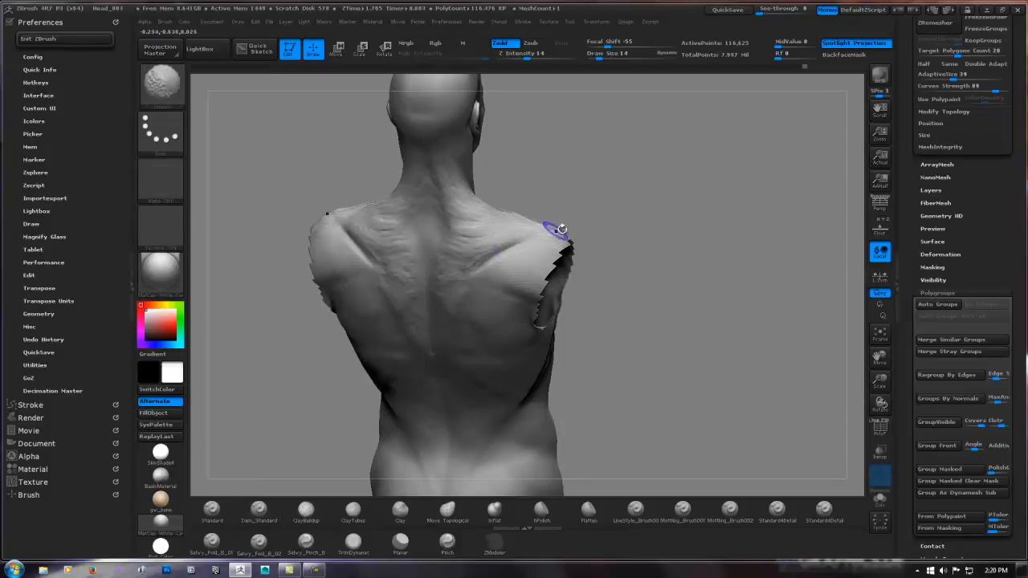
pyautogui.keyDown('shift'); pyautogui.moveTo(555, 225); pyautogui.dragTo(487, 271, button='right'); pyautogui.keyUp('shift')
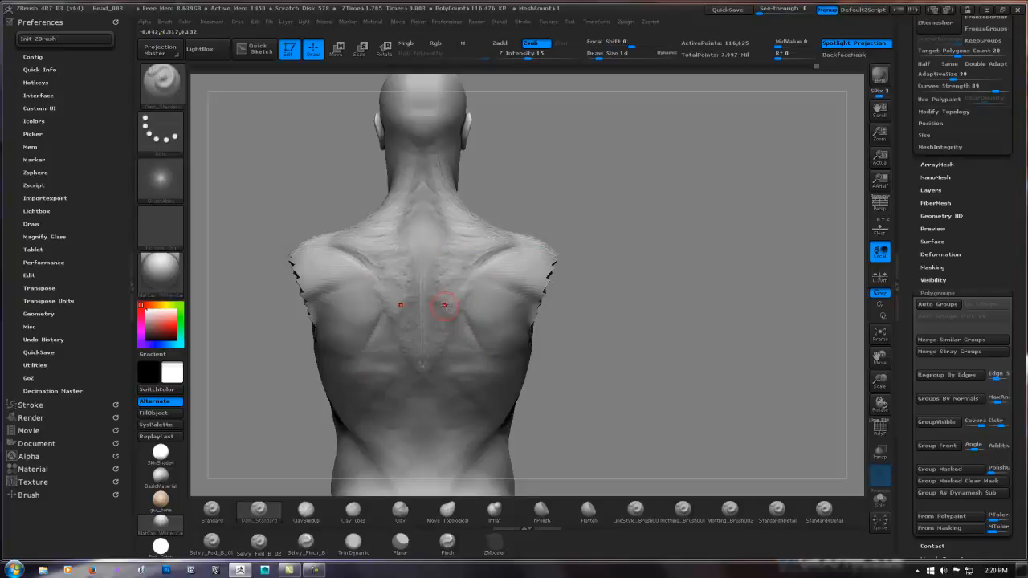
# Switch back to ClayTubes and add fiber strokes over the trapezius, from the shoulder blades up to the neck
pyautogui.click(358, 506)
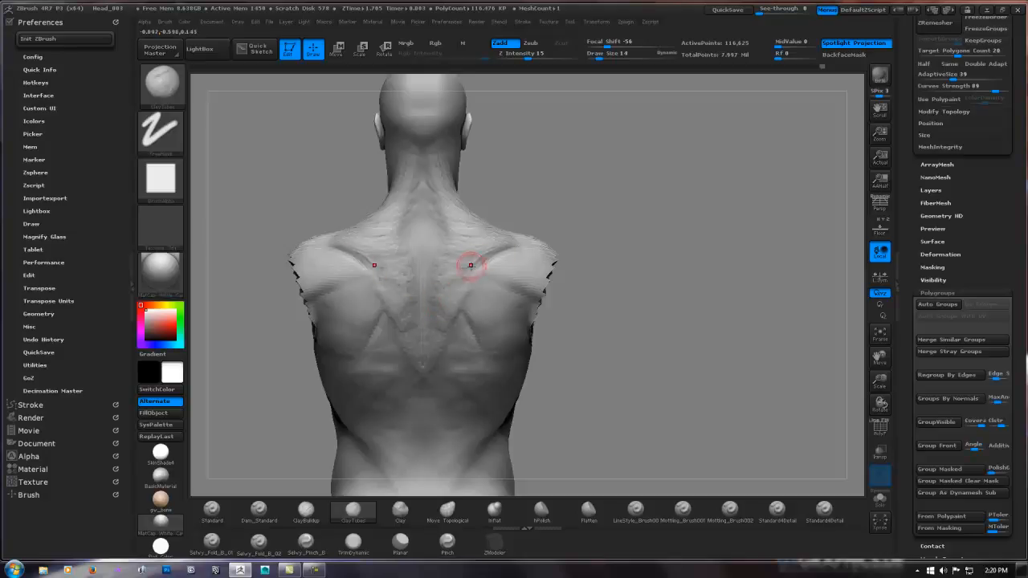
pyautogui.moveTo(490, 229)
pyautogui.mouseDown(button='right')
pyautogui.moveTo(463, 236)
pyautogui.moveTo(476, 211)
pyautogui.moveTo(501, 217)
pyautogui.mouseUp(button='right')
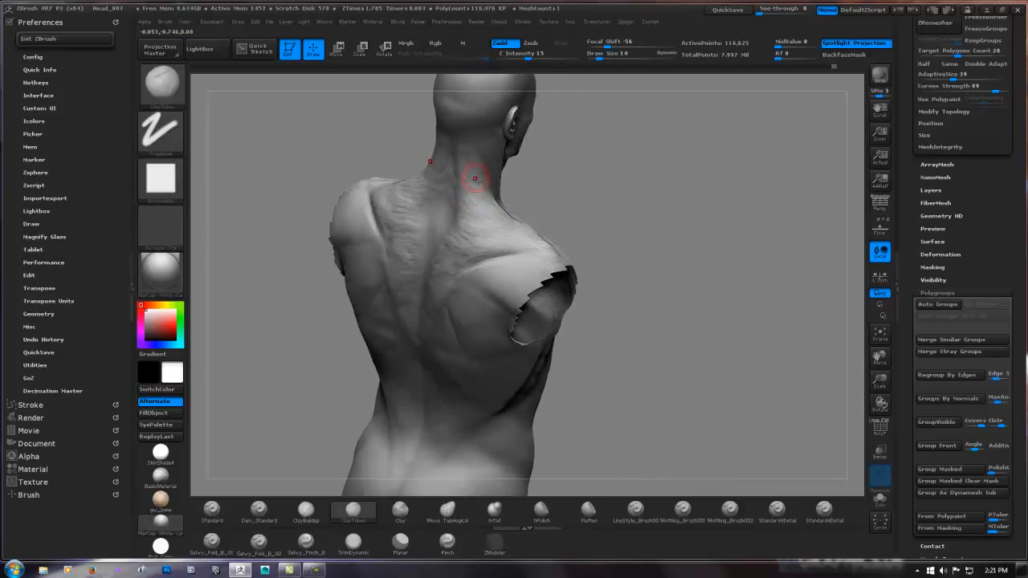
pyautogui.moveTo(614, 214); pyautogui.dragTo(510, 283, button='right')
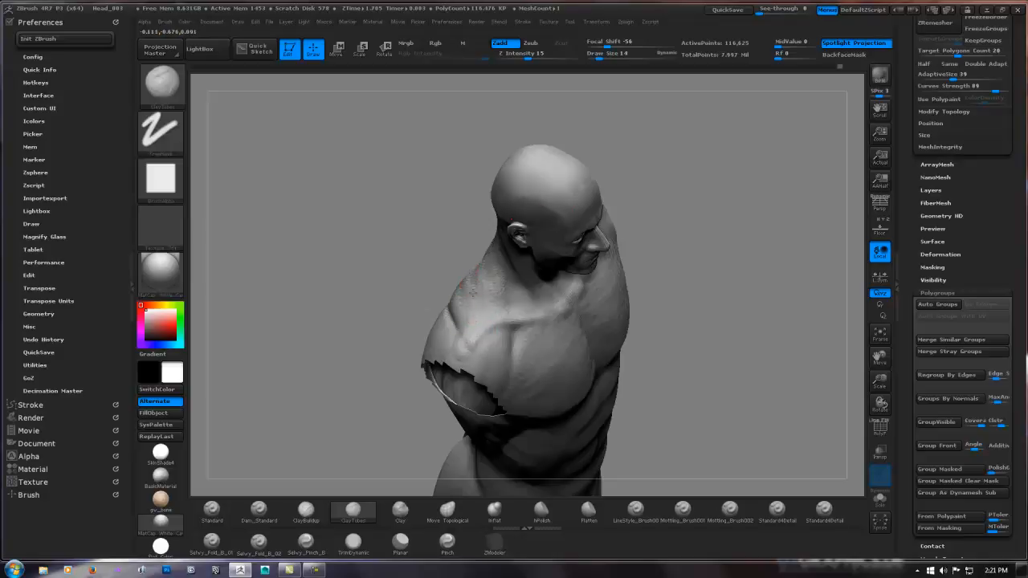
pyautogui.moveTo(498, 277); pyautogui.dragTo(629, 211, button='right')
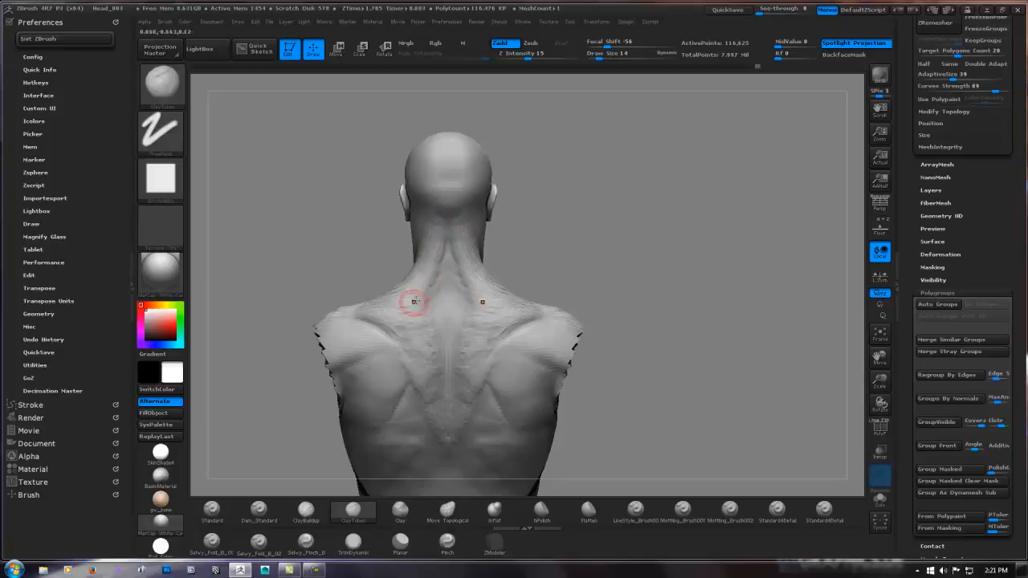
# Smooth the ClayTubes strokes on the back of the neck and across the upper back
pyautogui.keyDown('shift'); pyautogui.moveTo(444, 245); pyautogui.dragTo(439, 254); pyautogui.keyUp('shift')
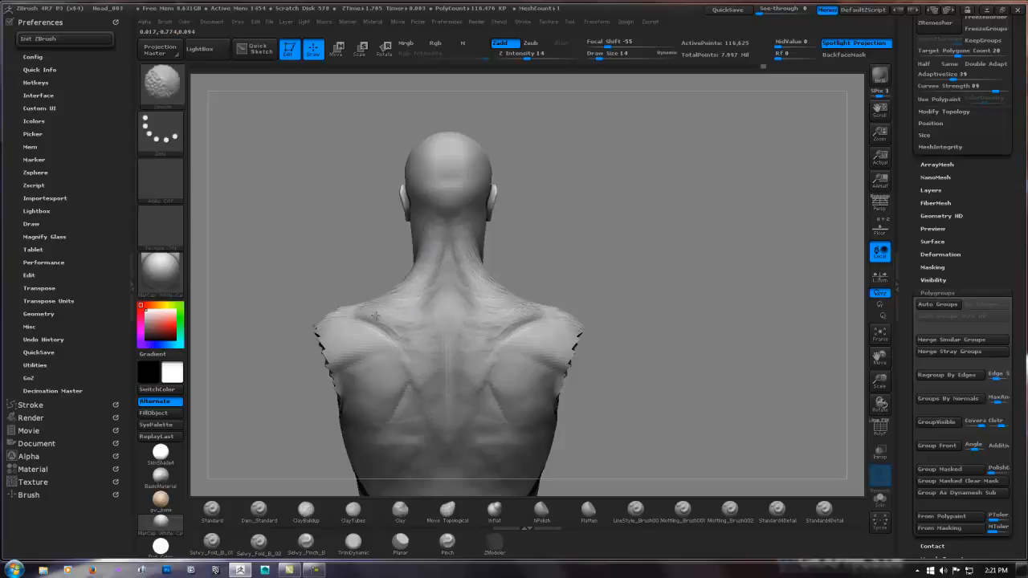
pyautogui.moveTo(429, 245); pyautogui.dragTo(442, 241, button='right')
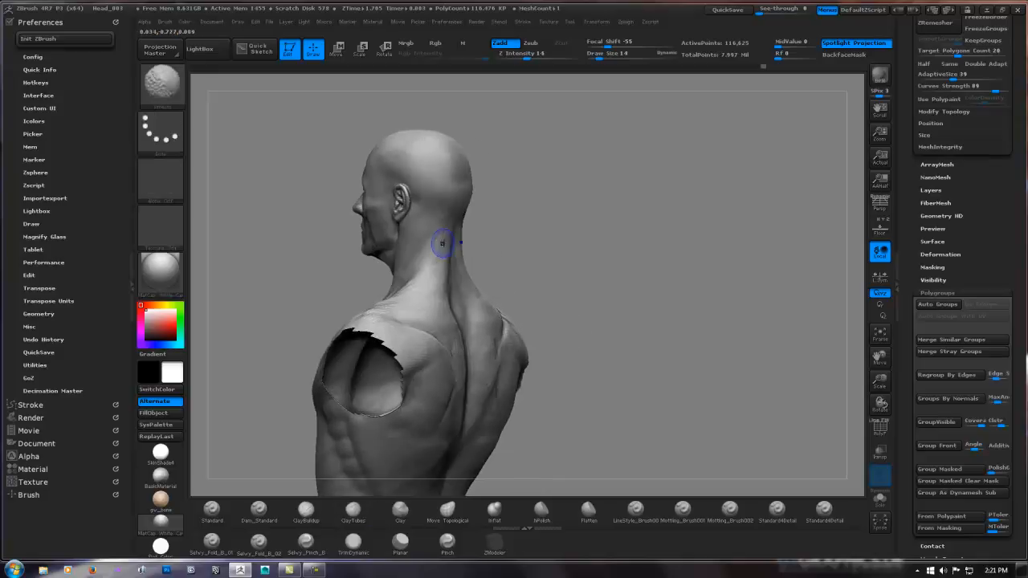
pyautogui.keyDown('shift'); pyautogui.moveTo(443, 240); pyautogui.dragTo(437, 250); pyautogui.keyUp('shift')
pyautogui.moveTo(413, 218); pyautogui.dragTo(396, 298, button='right')
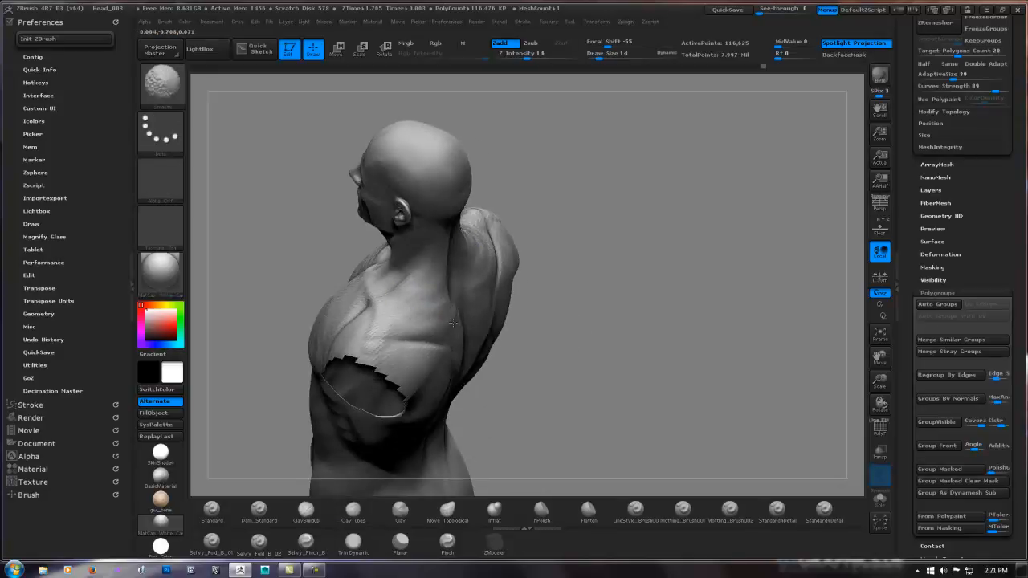
pyautogui.keyDown('shift'); pyautogui.moveTo(453, 322); pyautogui.dragTo(573, 281, button='right'); pyautogui.keyUp('shift')
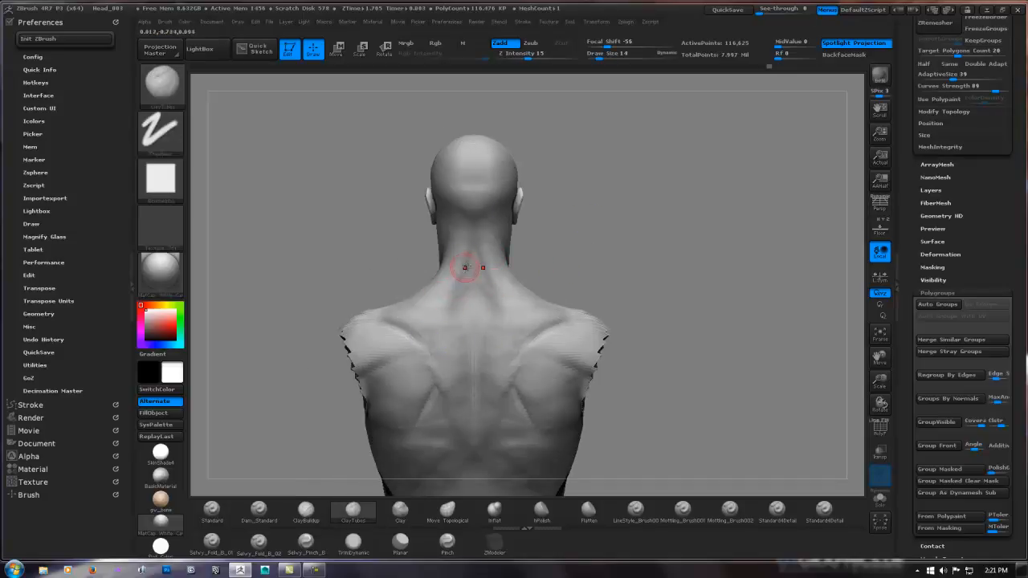
pyautogui.keyDown('shift'); pyautogui.moveTo(467, 265); pyautogui.dragTo(457, 289); pyautogui.keyUp('shift')
# Rebuild the trapezius with ClayTubes strokes from the base of the neck toward the shoulder blade and spine
pyautogui.moveTo(537, 313)
pyautogui.keyDown('alt'); pyautogui.mouseDown(button='right')
pyautogui.moveTo(538, 238)
pyautogui.moveTo(450, 241)
pyautogui.moveTo(514, 238)
pyautogui.moveTo(556, 254)
pyautogui.mouseUp(button='right'); pyautogui.keyUp('alt')
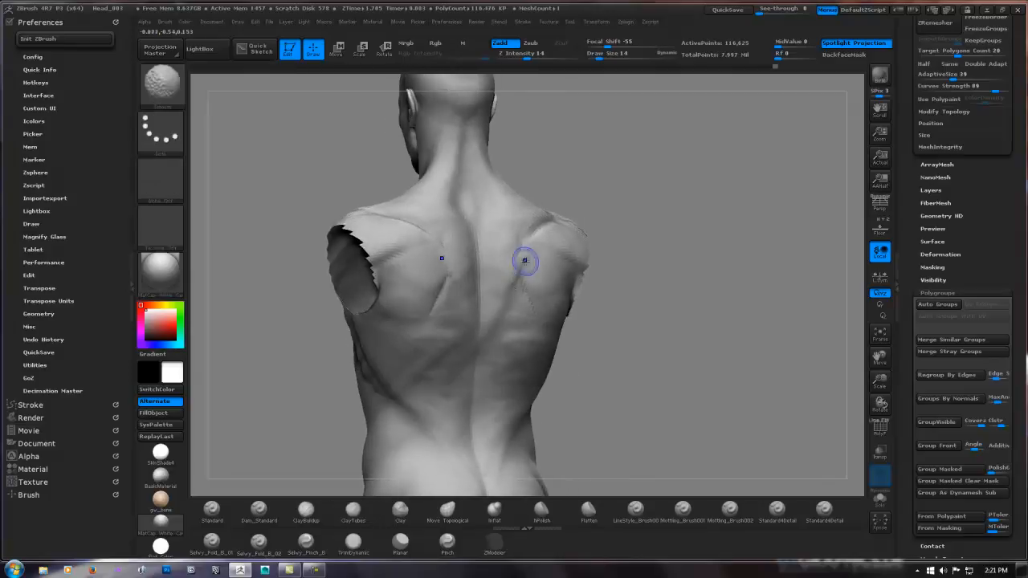
pyautogui.moveTo(497, 312); pyautogui.dragTo(506, 249, button='right')
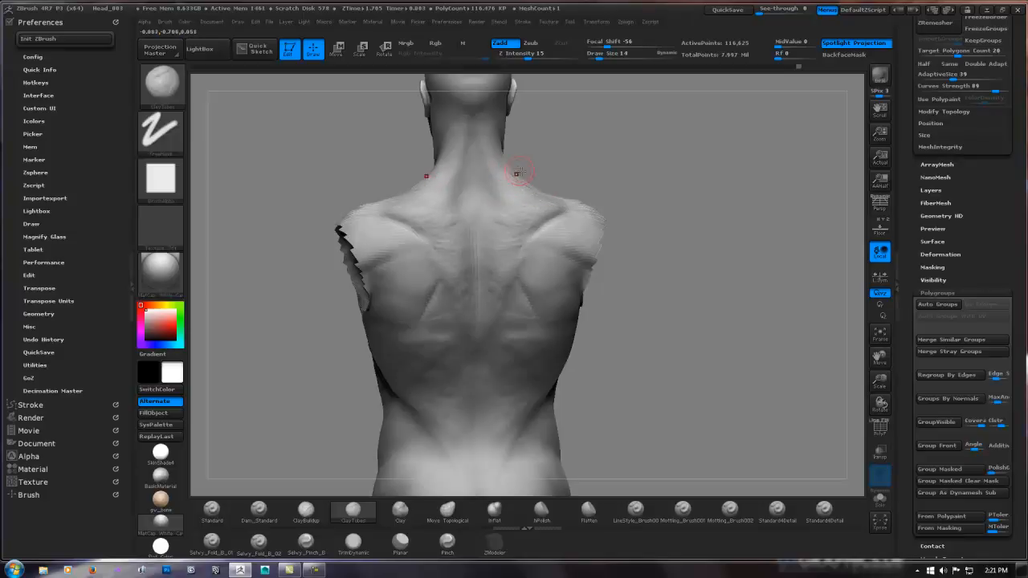
pyautogui.moveTo(546, 180)
pyautogui.mouseDown()
pyautogui.moveTo(530, 174)
pyautogui.moveTo(553, 193)
pyautogui.moveTo(536, 180)
pyautogui.moveTo(545, 186)
pyautogui.moveTo(497, 194)
pyautogui.moveTo(526, 173)
pyautogui.moveTo(527, 219)
pyautogui.moveTo(507, 220)
pyautogui.mouseUp()
pyautogui.moveTo(550, 212); pyautogui.dragTo(534, 187, button='right')
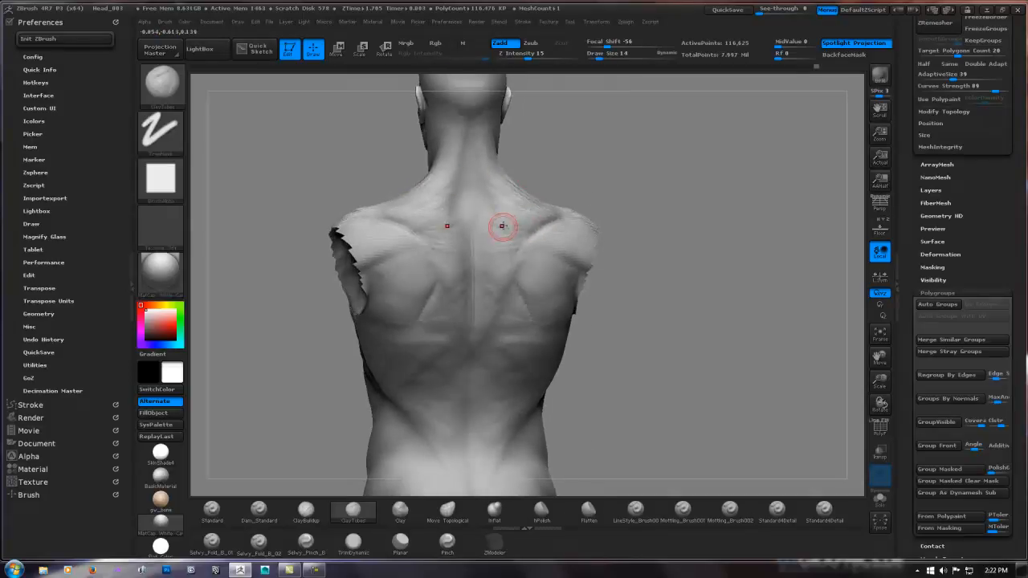
pyautogui.moveTo(503, 228); pyautogui.dragTo(515, 242)
pyautogui.moveTo(514, 241); pyautogui.dragTo(482, 246, button='right')
pyautogui.moveTo(513, 254)
pyautogui.mouseDown()
pyautogui.moveTo(489, 288)
pyautogui.moveTo(500, 286)
pyautogui.mouseUp()
pyautogui.moveTo(516, 251)
pyautogui.mouseDown()
pyautogui.moveTo(502, 250)
pyautogui.moveTo(518, 218)
pyautogui.moveTo(545, 212)
pyautogui.moveTo(543, 200)
pyautogui.mouseUp()
# Add ClayTubes volume to the trapezius on top of the shoulder and smooth it into the neck and upper back
pyautogui.moveTo(706, 201)
pyautogui.mouseDown()
pyautogui.moveTo(543, 193)
pyautogui.moveTo(560, 213)
pyautogui.moveTo(554, 184)
pyautogui.moveTo(570, 203)
pyautogui.mouseUp()
pyautogui.moveTo(568, 192); pyautogui.dragTo(555, 233, button='right')
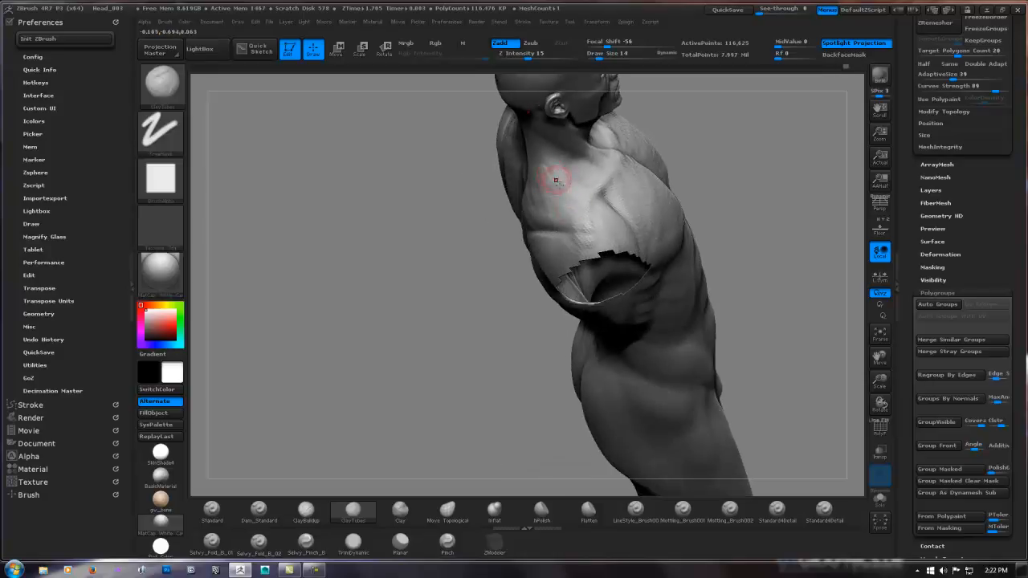
pyautogui.moveTo(556, 179); pyautogui.dragTo(576, 200)
pyautogui.moveTo(576, 199)
pyautogui.mouseDown(button='right')
pyautogui.moveTo(587, 167)
pyautogui.moveTo(627, 167)
pyautogui.mouseUp(button='right')
pyautogui.keyDown('shift'); pyautogui.moveTo(535, 168); pyautogui.dragTo(540, 174); pyautogui.keyUp('shift')
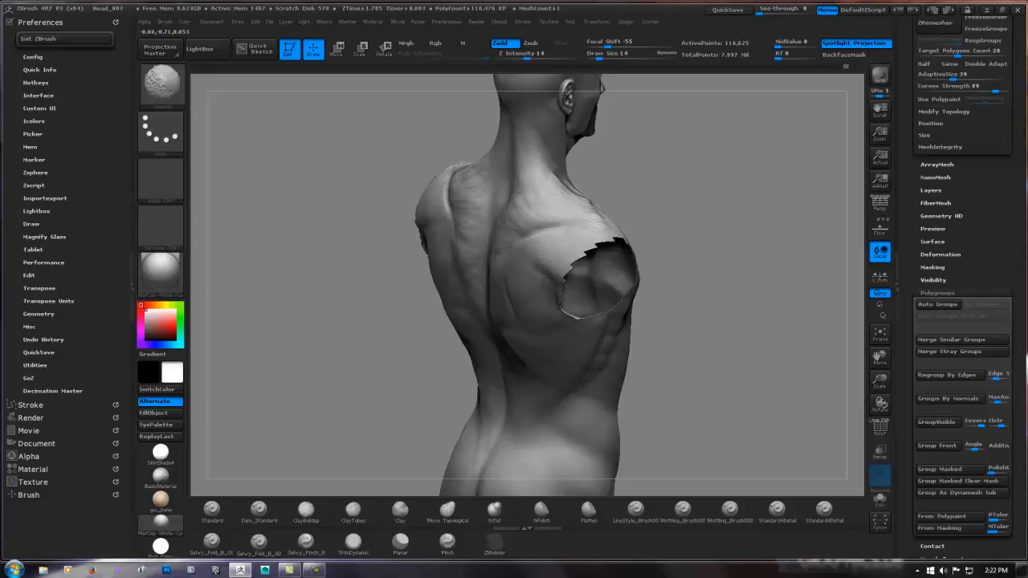
pyautogui.moveTo(509, 211); pyautogui.dragTo(551, 175, button='right')
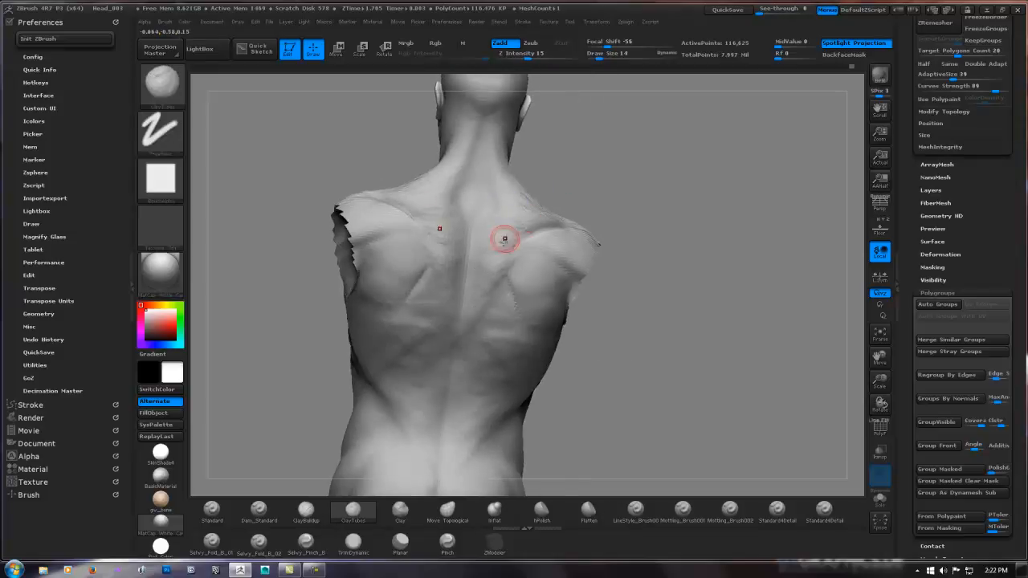
pyautogui.moveTo(502, 237); pyautogui.dragTo(488, 263, button='right')
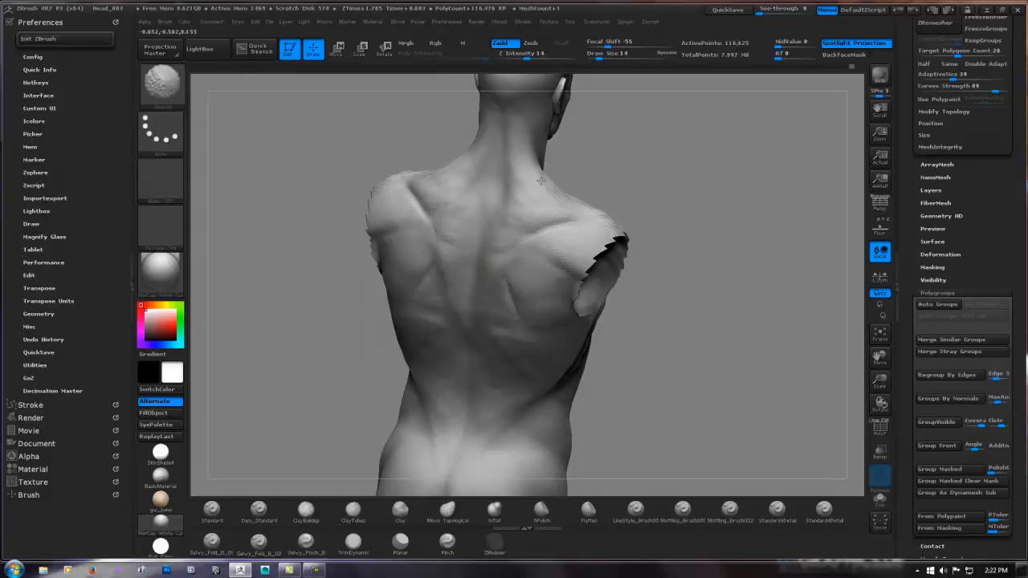
# Reselect ClayTubes and blend the trapezius between the spine and the inner edge of the shoulder blade
pyautogui.press('b')
pyautogui.press('c')
pyautogui.press('t')
pyautogui.moveTo(544, 222)
pyautogui.mouseDown(button='right')
pyautogui.moveTo(610, 225)
pyautogui.moveTo(536, 224)
pyautogui.mouseUp(button='right')
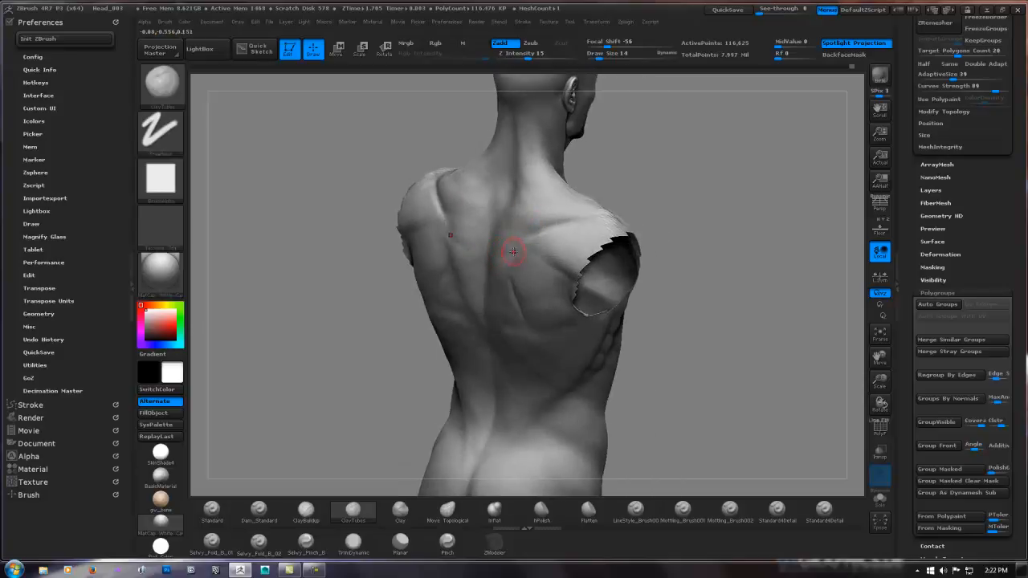
pyautogui.keyDown('shift'); pyautogui.moveTo(496, 252); pyautogui.dragTo(511, 248); pyautogui.keyUp('shift')
pyautogui.press('shift')
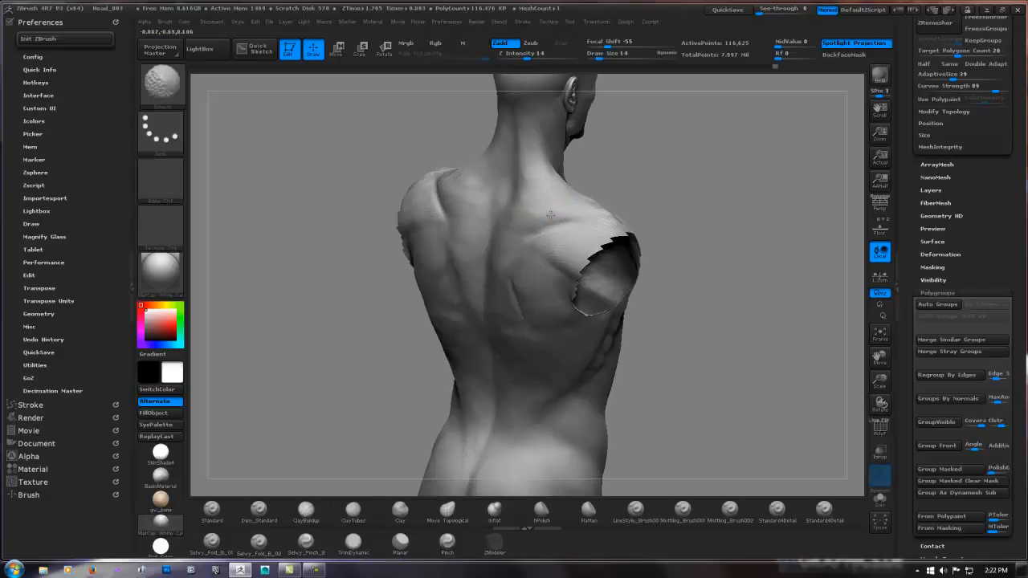
# Build up the muscles on the back of the shoulder and over the shoulder blade with ClayTubes
pyautogui.moveTo(667, 193)
pyautogui.keyDown('shift'); pyautogui.mouseDown()
pyautogui.moveTo(653, 209)
pyautogui.moveTo(689, 235)
pyautogui.mouseUp(); pyautogui.keyUp('shift')
pyautogui.moveTo(595, 249); pyautogui.dragTo(553, 255)
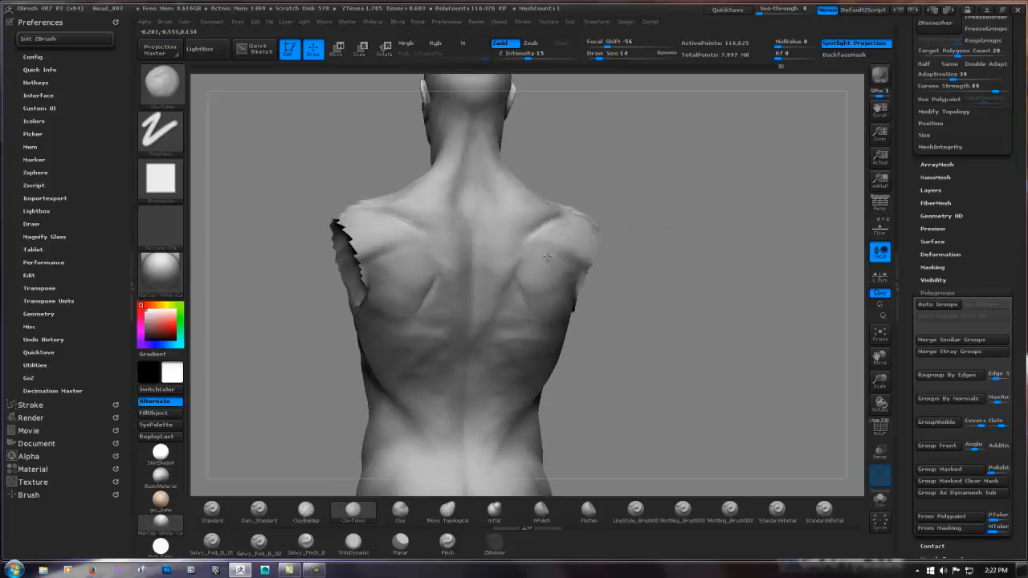
pyautogui.keyDown('ctrl'); pyautogui.moveTo(496, 281); pyautogui.dragTo(491, 295, button='right'); pyautogui.keyUp('ctrl')
pyautogui.press('shift')
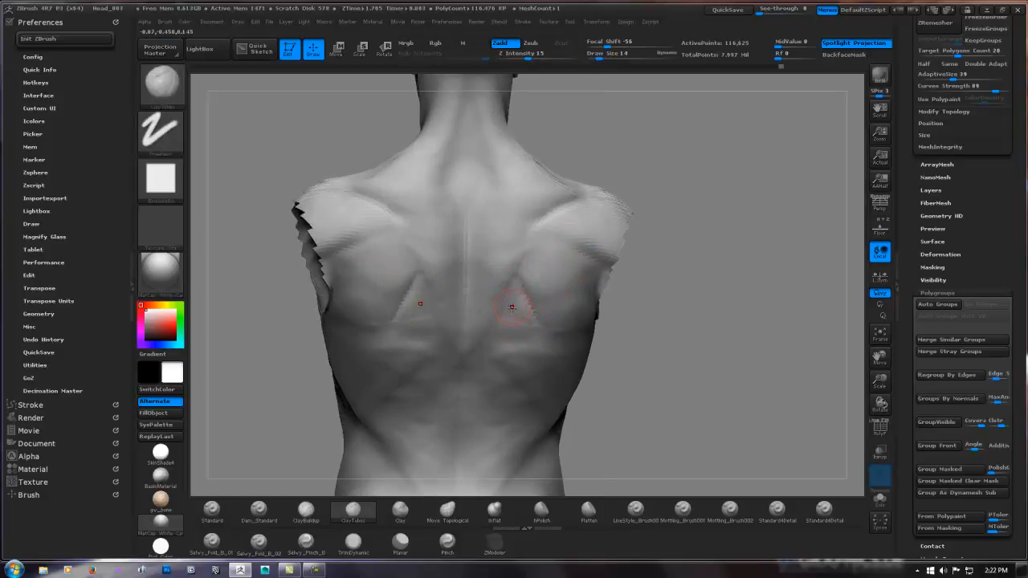
pyautogui.keyDown('shift'); pyautogui.moveTo(703, 230); pyautogui.dragTo(541, 275); pyautogui.keyUp('shift')
pyautogui.press('ctrl')
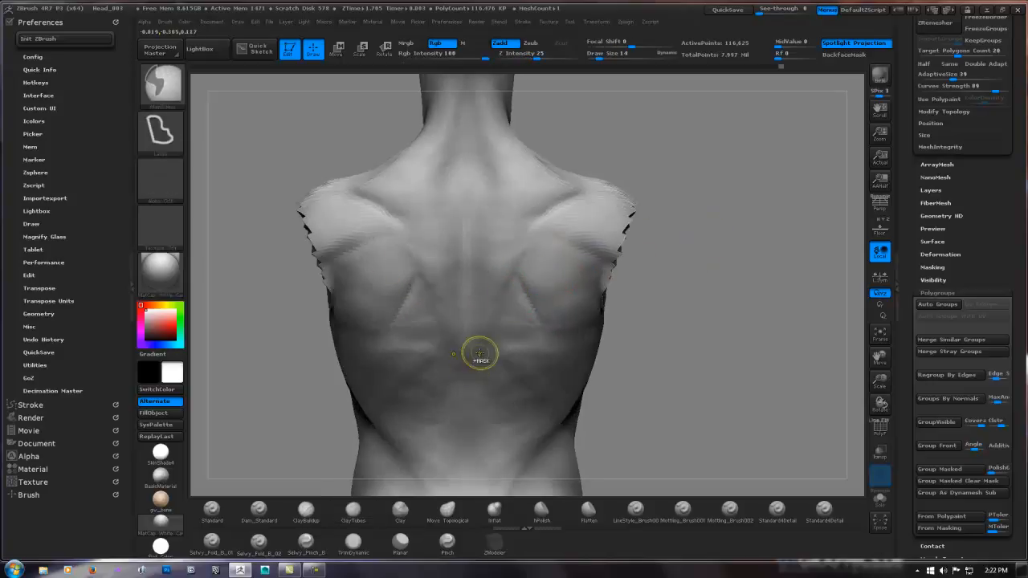
pyautogui.moveTo(476, 359)
pyautogui.keyDown('ctrl'); pyautogui.mouseDown()
pyautogui.moveTo(596, 131)
pyautogui.moveTo(485, 103)
pyautogui.moveTo(461, 193)
pyautogui.moveTo(465, 241)
pyautogui.mouseUp(); pyautogui.keyUp('ctrl')
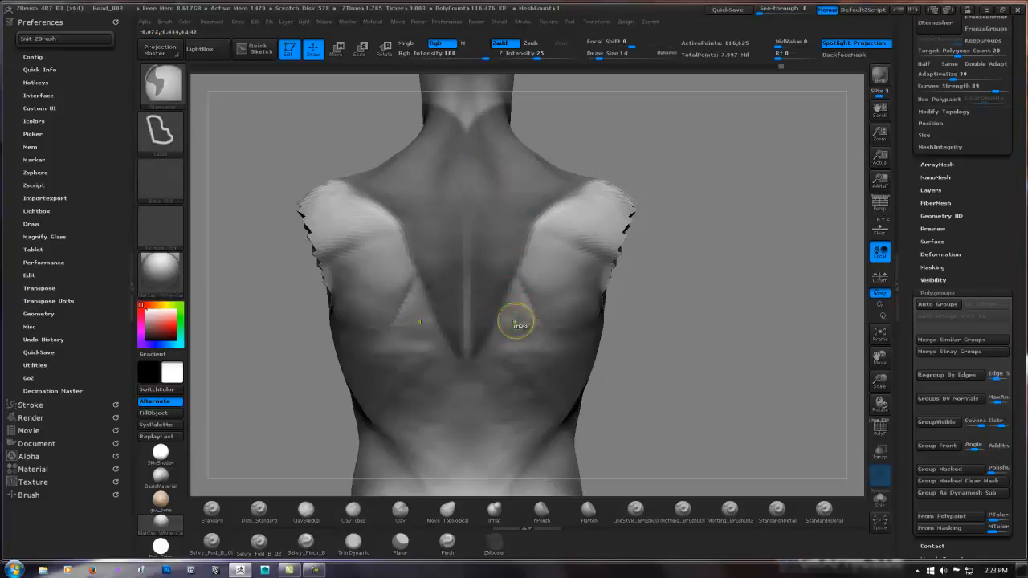
pyautogui.keyDown('ctrl'); pyautogui.click(690, 273); pyautogui.keyUp('ctrl')
pyautogui.keyDown('ctrl'); pyautogui.click(671, 265); pyautogui.keyUp('ctrl')
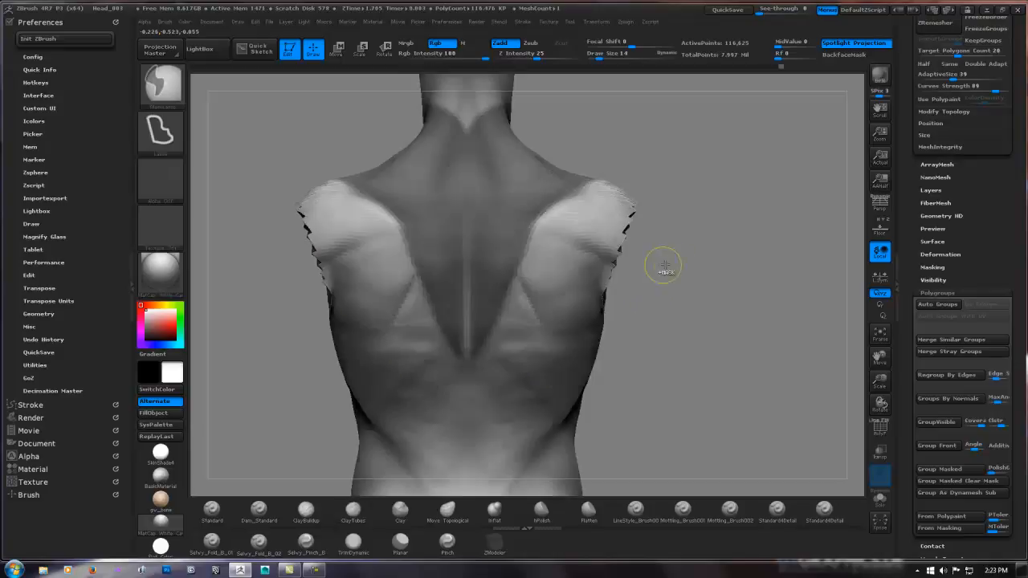
pyautogui.keyDown('ctrl'); pyautogui.click(651, 301); pyautogui.keyUp('ctrl')
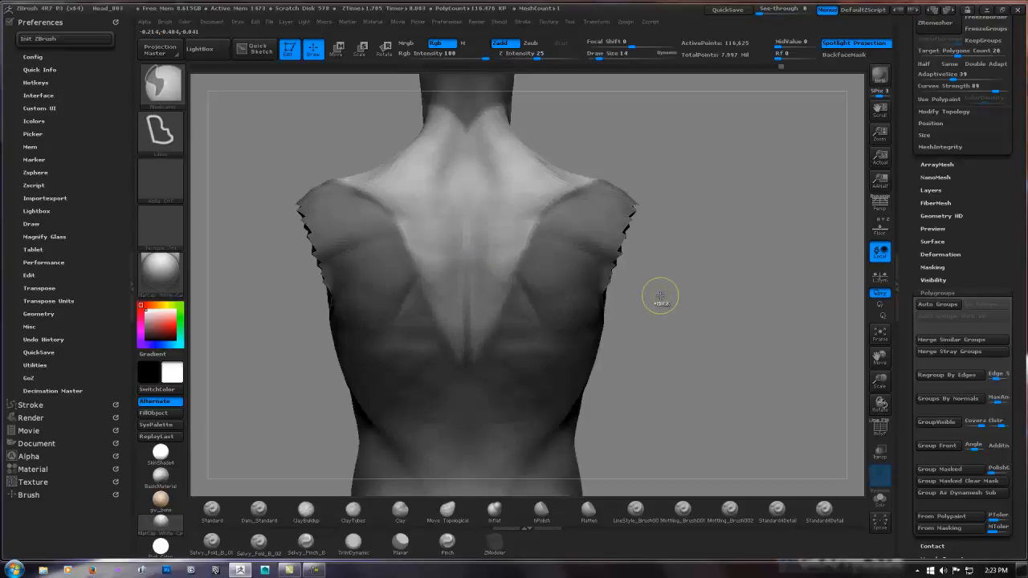
pyautogui.keyDown('ctrl'); pyautogui.click(660, 295); pyautogui.keyUp('ctrl')
pyautogui.keyDown('ctrl'); pyautogui.moveTo(660, 297); pyautogui.dragTo(643, 300); pyautogui.keyUp('ctrl')
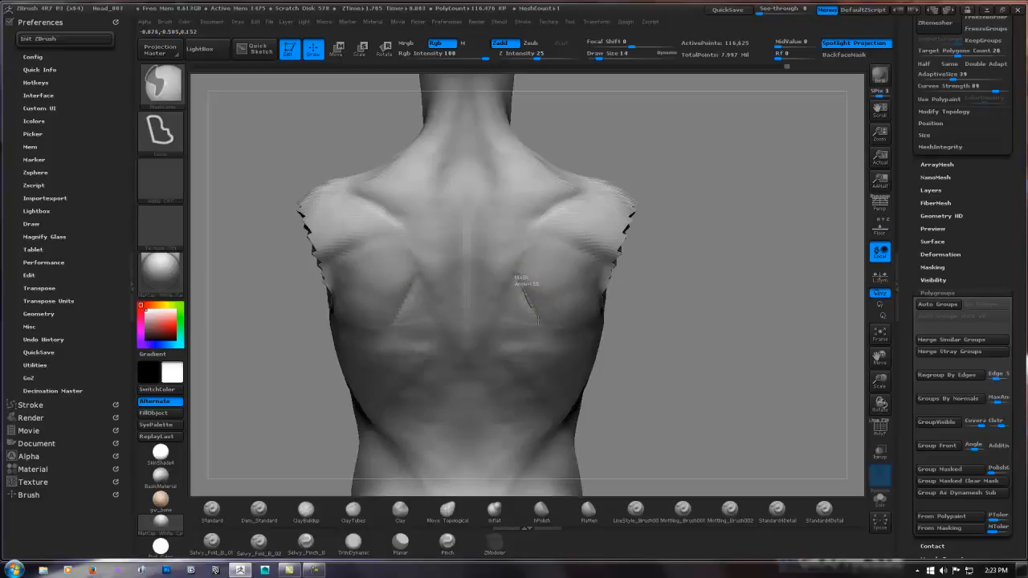
pyautogui.keyDown('ctrl'); pyautogui.moveTo(534, 321); pyautogui.dragTo(501, 319); pyautogui.keyUp('ctrl')
pyautogui.keyDown('ctrl'); pyautogui.moveTo(511, 281); pyautogui.dragTo(517, 270); pyautogui.keyUp('ctrl')
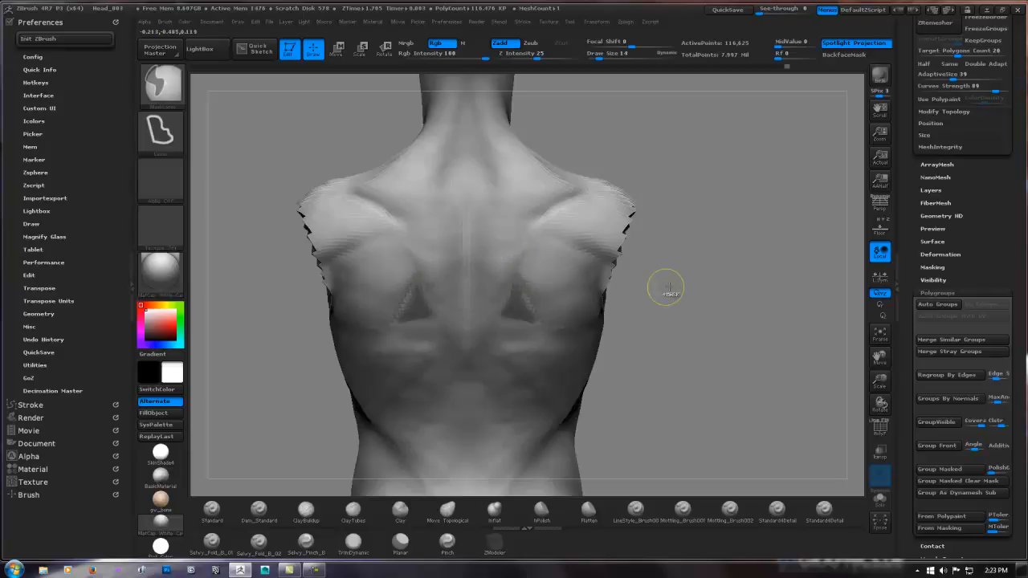
pyautogui.keyDown('ctrl'); pyautogui.moveTo(689, 278); pyautogui.dragTo(660, 308); pyautogui.keyUp('ctrl')
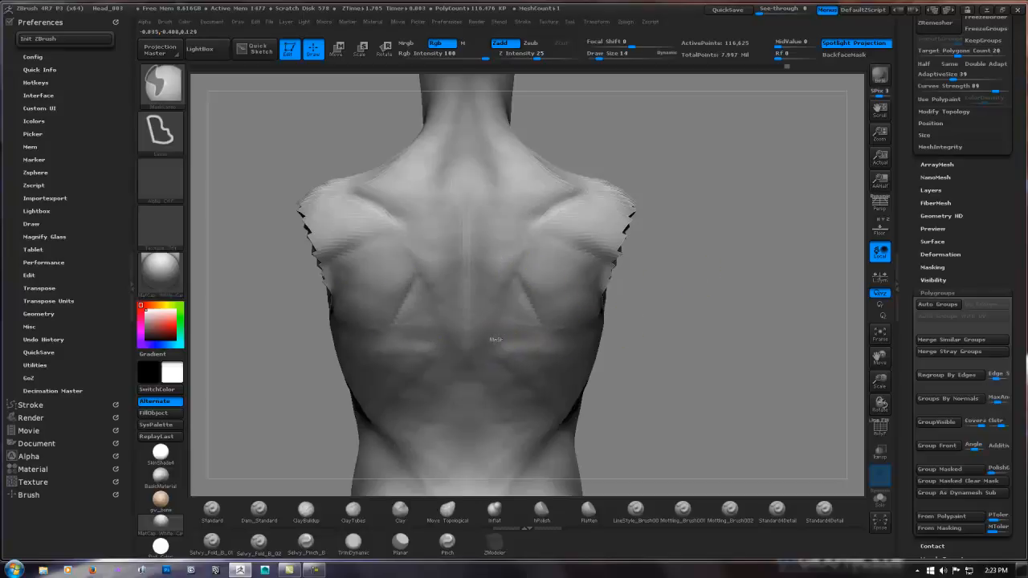
# Mask the triangular area between the shoulder blade and the lower trapezius with MaskLasso, and invert the mask
pyautogui.moveTo(532, 334)
pyautogui.keyDown('ctrl'); pyautogui.mouseDown()
pyautogui.moveTo(494, 336)
pyautogui.moveTo(514, 271)
pyautogui.moveTo(499, 298)
pyautogui.mouseUp(); pyautogui.keyUp('ctrl')
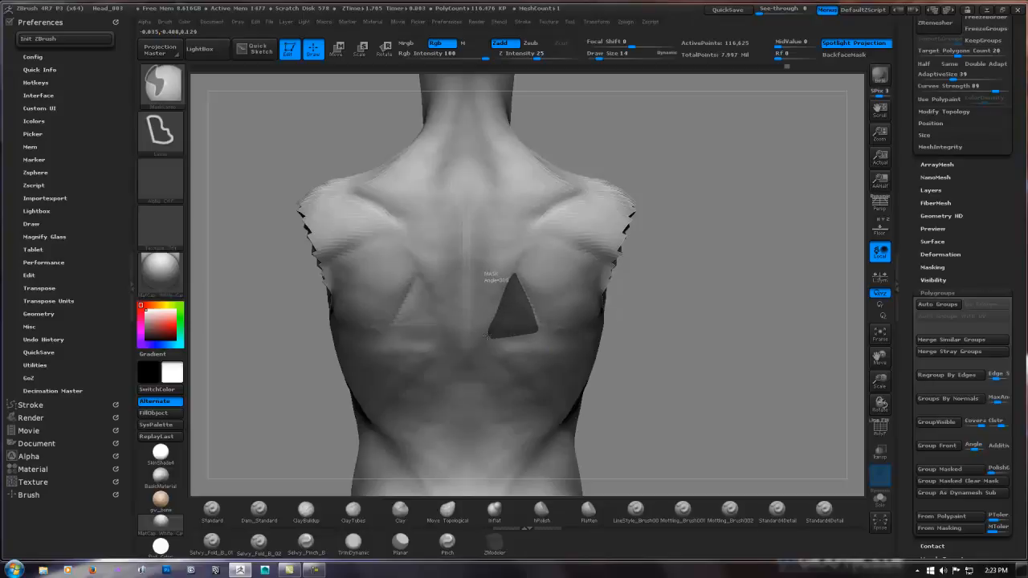
pyautogui.keyDown('ctrl'); pyautogui.moveTo(493, 338); pyautogui.dragTo(494, 336); pyautogui.keyUp('ctrl')
pyautogui.keyDown('ctrl'); pyautogui.click(631, 294); pyautogui.keyUp('ctrl')
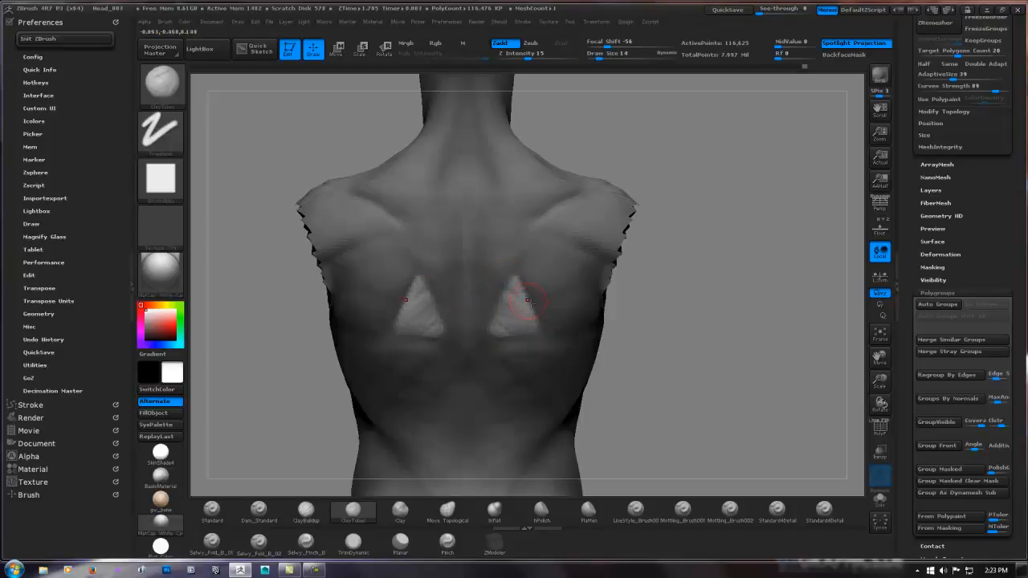
# Smooth the triangular area beside the lower trapezius, clear the mask and soften the triangle's outer edge
pyautogui.press('shift')
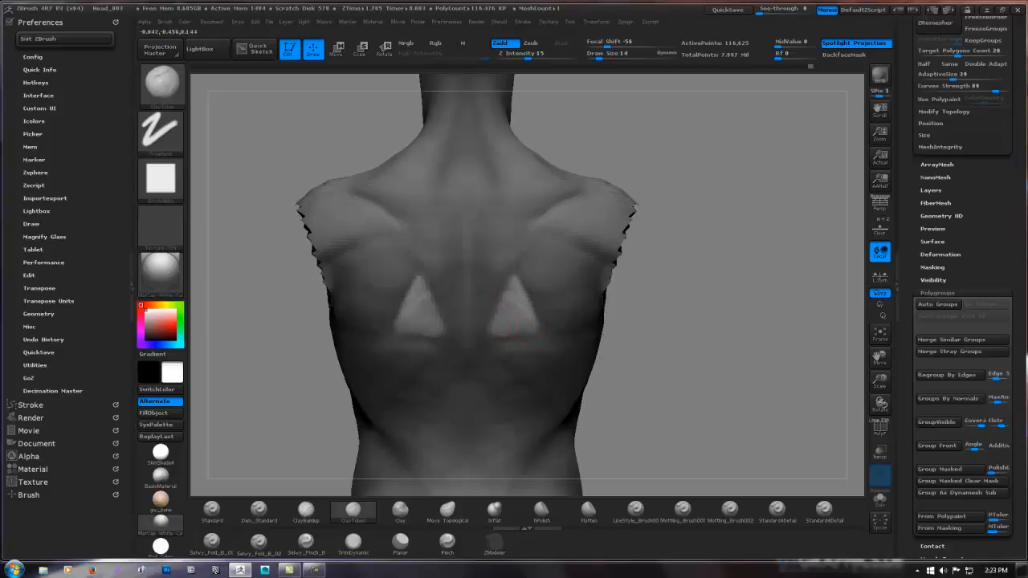
pyautogui.keyDown('ctrl'); pyautogui.moveTo(748, 298); pyautogui.dragTo(671, 337); pyautogui.keyUp('ctrl')
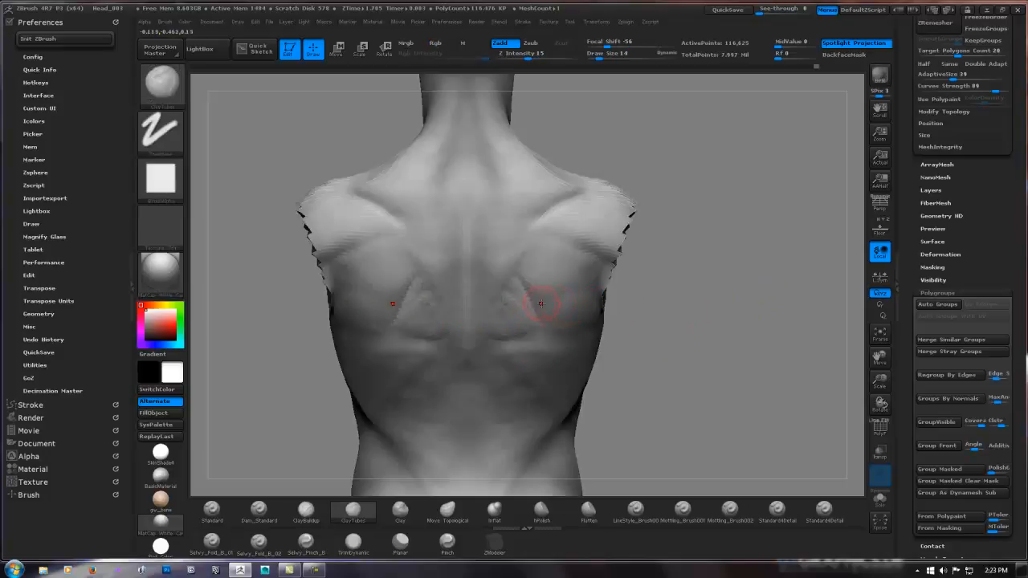
pyautogui.moveTo(526, 297)
pyautogui.keyDown('shift'); pyautogui.mouseDown()
pyautogui.moveTo(529, 316)
pyautogui.moveTo(563, 304)
pyautogui.mouseUp(); pyautogui.keyUp('shift')
# Mask the muscle area over the shoulder blade with MaskLasso, and invert the mask
pyautogui.press('ctrl')
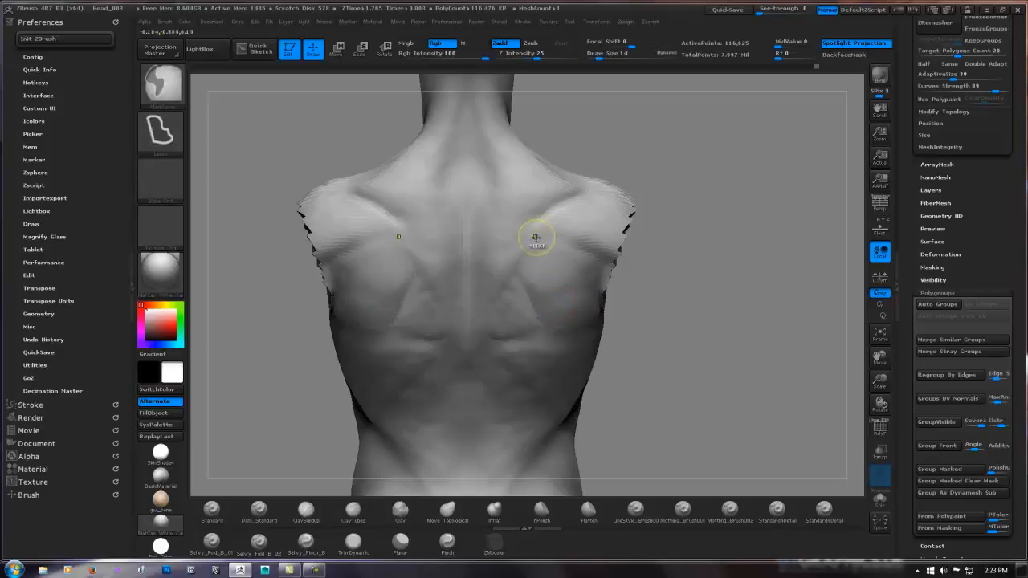
pyautogui.moveTo(514, 272)
pyautogui.keyDown('ctrl'); pyautogui.mouseDown()
pyautogui.moveTo(523, 292)
pyautogui.moveTo(549, 297)
pyautogui.moveTo(619, 256)
pyautogui.mouseUp(); pyautogui.keyUp('ctrl')
pyautogui.keyDown('ctrl'); pyautogui.moveTo(546, 232); pyautogui.dragTo(554, 234); pyautogui.keyUp('ctrl')
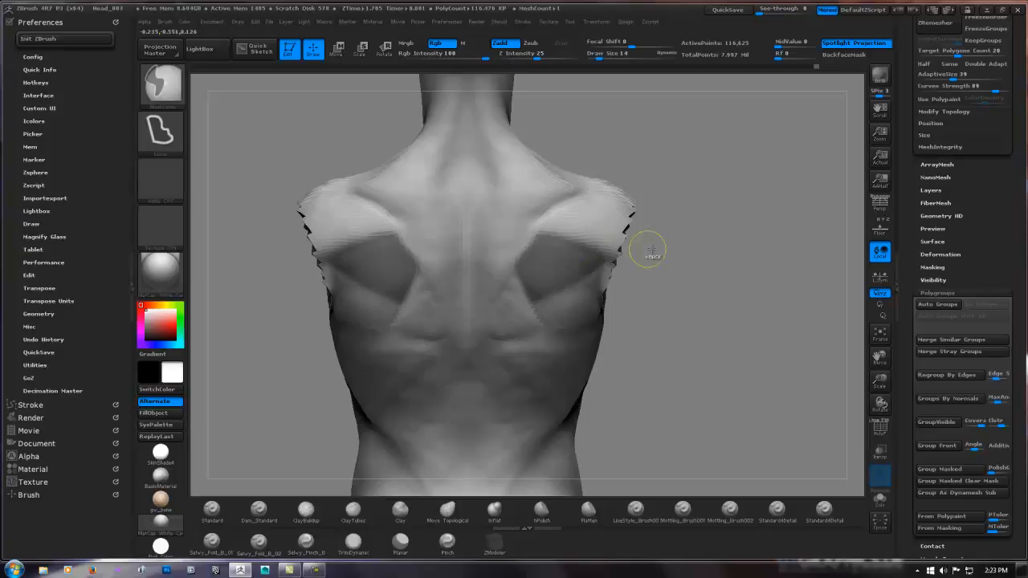
pyautogui.keyDown('ctrl'); pyautogui.click(705, 253); pyautogui.keyUp('ctrl')
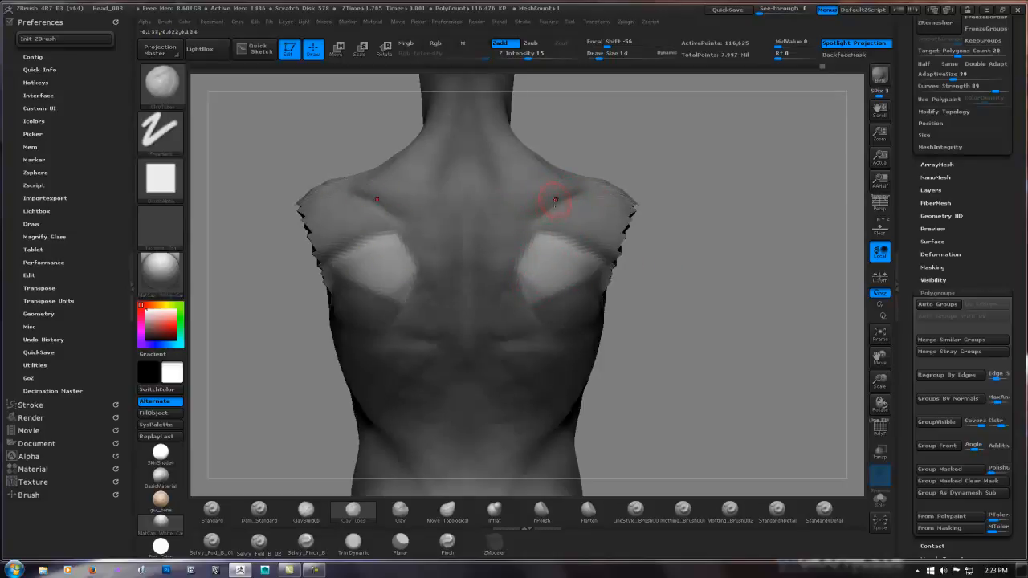
# Build up the unmasked shoulder blade muscle with ClayTubes strokes running from its inner edge toward the armpit
pyautogui.moveTo(555, 200)
pyautogui.mouseDown(button='right')
pyautogui.moveTo(699, 196)
pyautogui.moveTo(585, 188)
pyautogui.mouseUp(button='right')
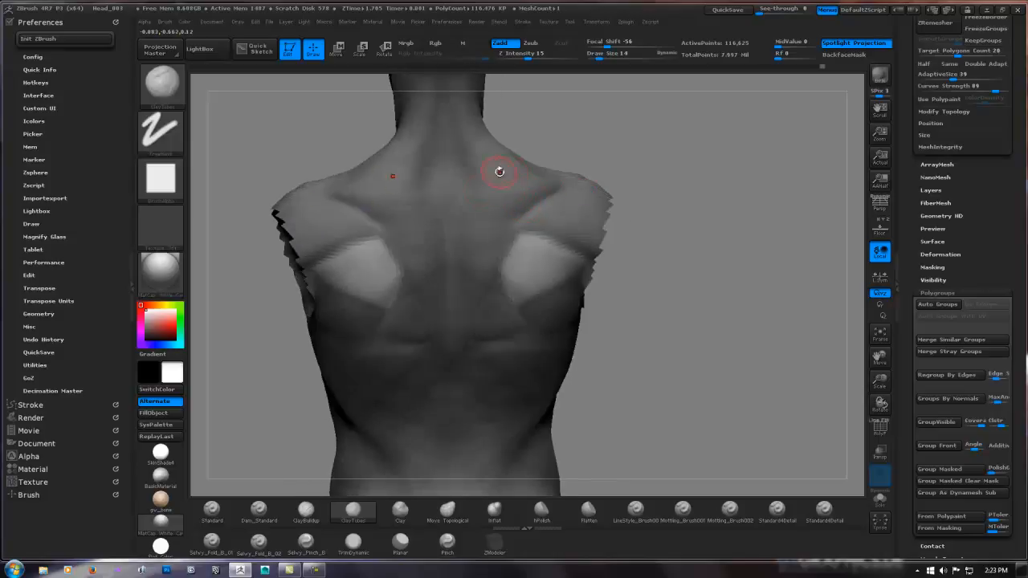
pyautogui.keyDown('shift'); pyautogui.moveTo(707, 204); pyautogui.dragTo(683, 208); pyautogui.keyUp('shift')
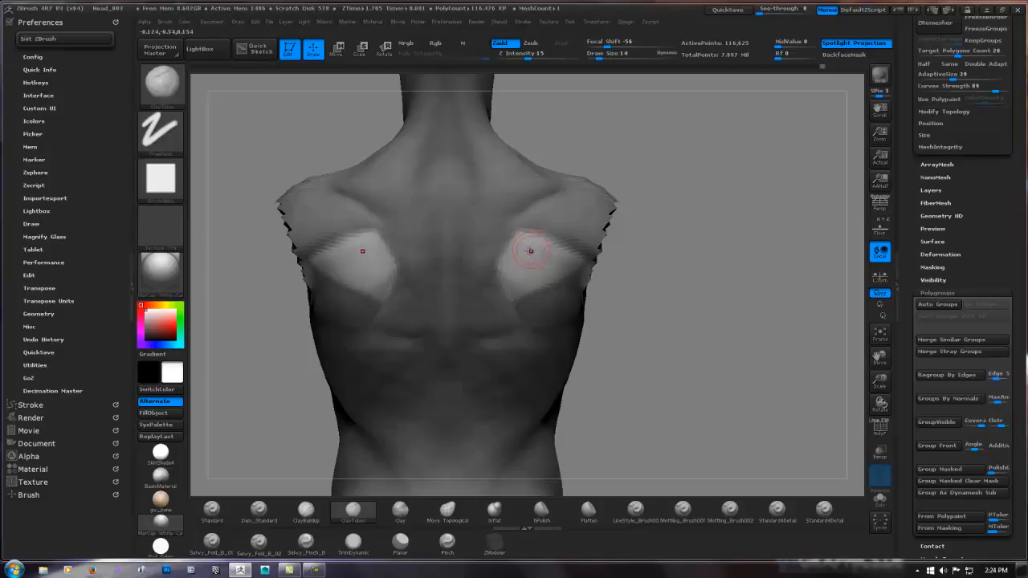
pyautogui.press('ctrl')
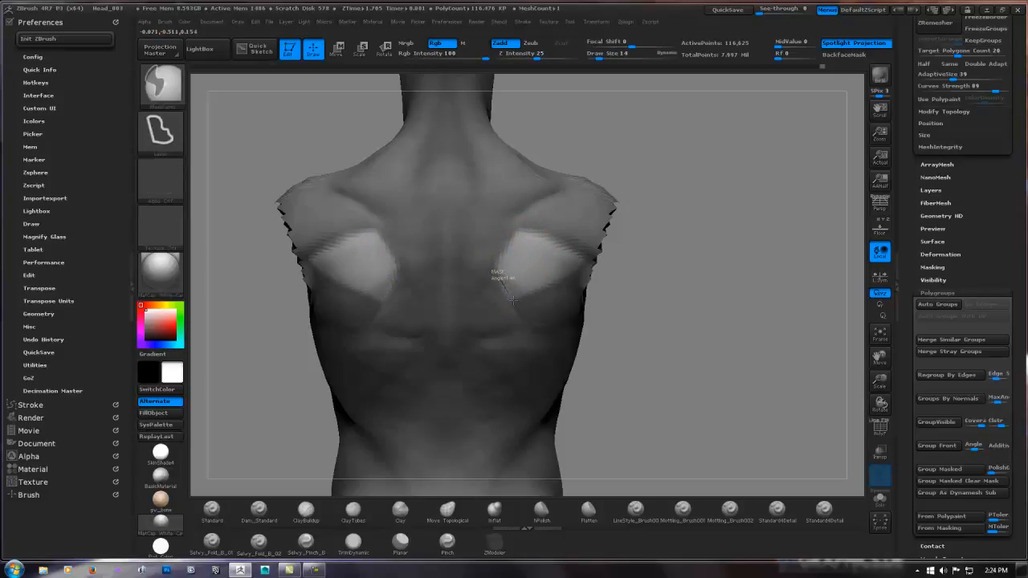
pyautogui.keyDown('ctrl'); pyautogui.moveTo(512, 300); pyautogui.dragTo(493, 298); pyautogui.keyUp('ctrl')
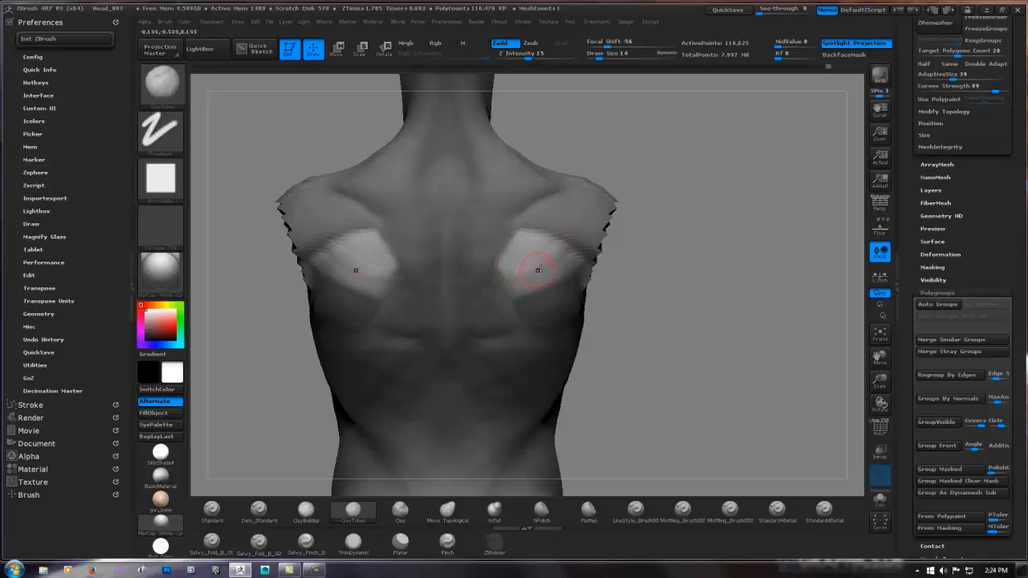
pyautogui.moveTo(570, 250); pyautogui.dragTo(515, 292, button='right')
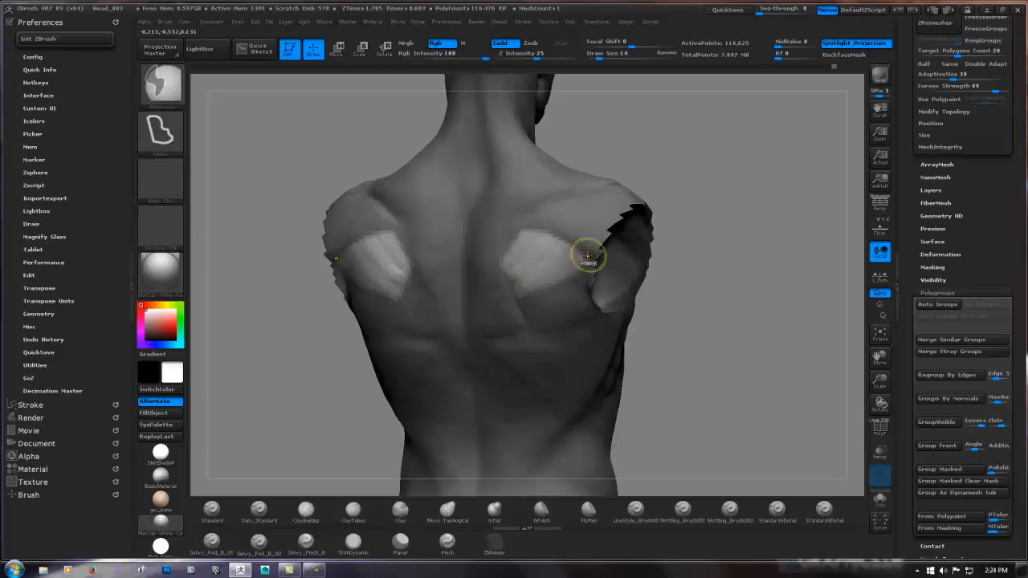
pyautogui.moveTo(582, 256)
pyautogui.keyDown('ctrl'); pyautogui.mouseDown()
pyautogui.moveTo(533, 308)
pyautogui.moveTo(596, 266)
pyautogui.mouseUp(); pyautogui.keyUp('ctrl')
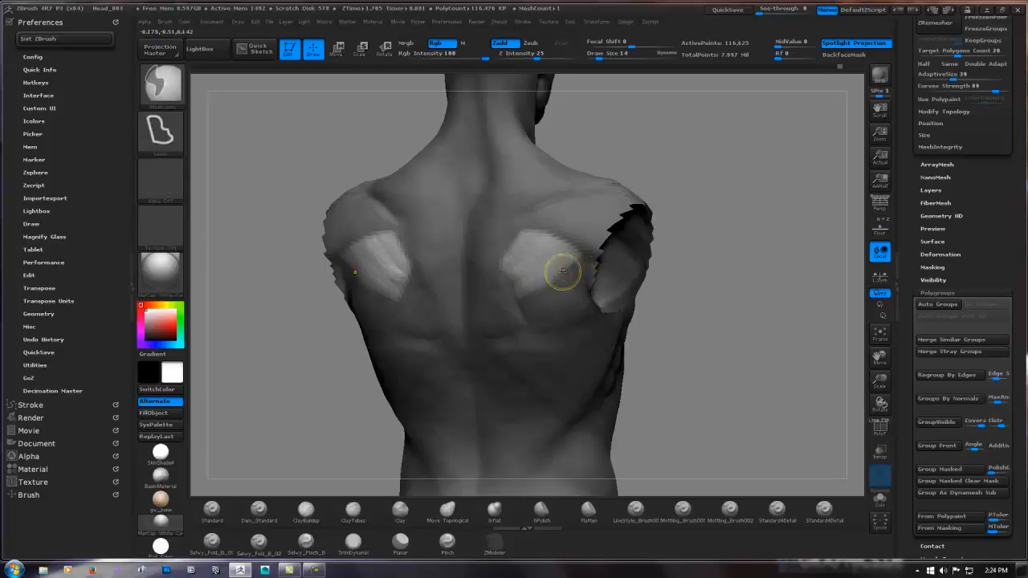
pyautogui.moveTo(562, 271); pyautogui.dragTo(523, 274, button='right')
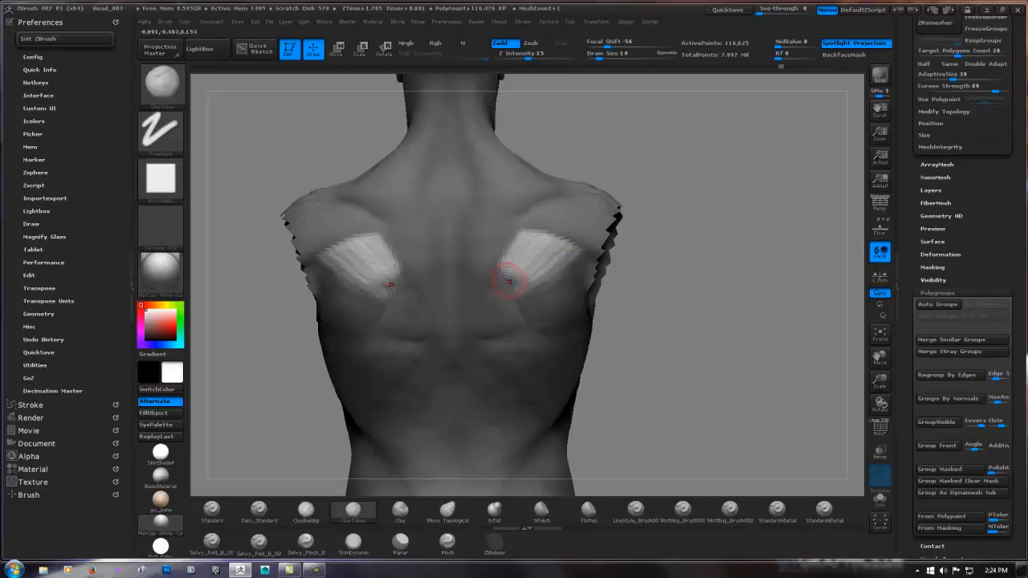
pyautogui.moveTo(572, 218)
pyautogui.mouseDown()
pyautogui.moveTo(643, 225)
pyautogui.moveTo(554, 233)
pyautogui.mouseUp()
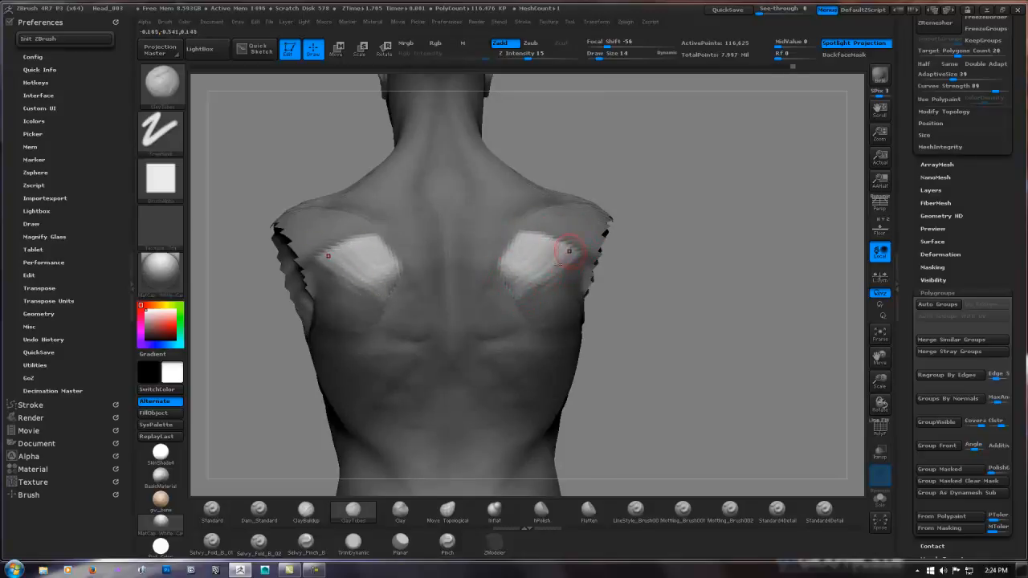
# Smooth the ClayTubes strokes on the shoulder blade muscle and clear the mask
pyautogui.hotkey('ctrl', 'z')
pyautogui.moveTo(679, 269)
pyautogui.mouseDown()
pyautogui.moveTo(666, 273)
pyautogui.moveTo(684, 274)
pyautogui.mouseUp()
pyautogui.hotkey('ctrl', 'shift', 'z')
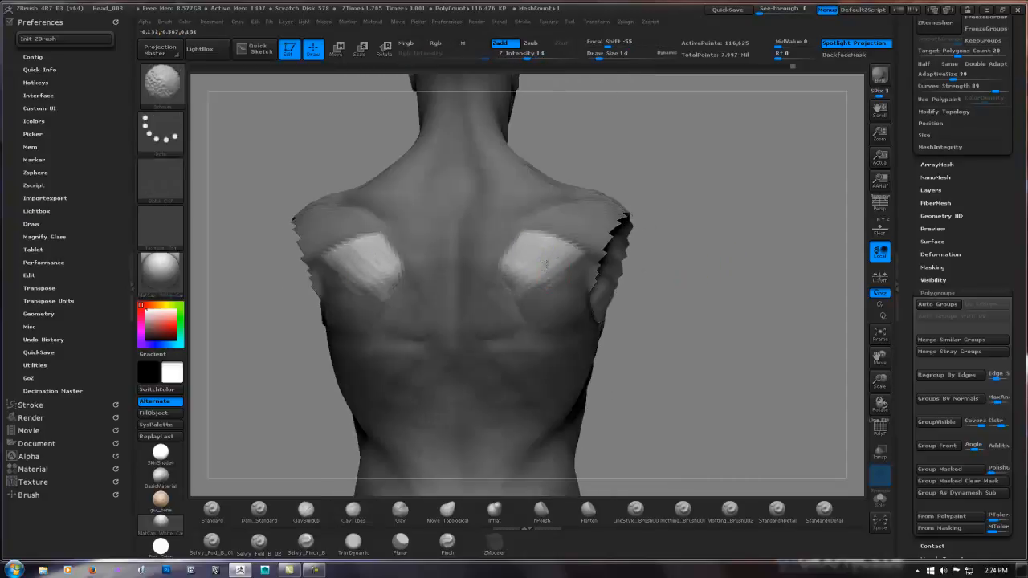
pyautogui.hotkey('ctrl', 'z')
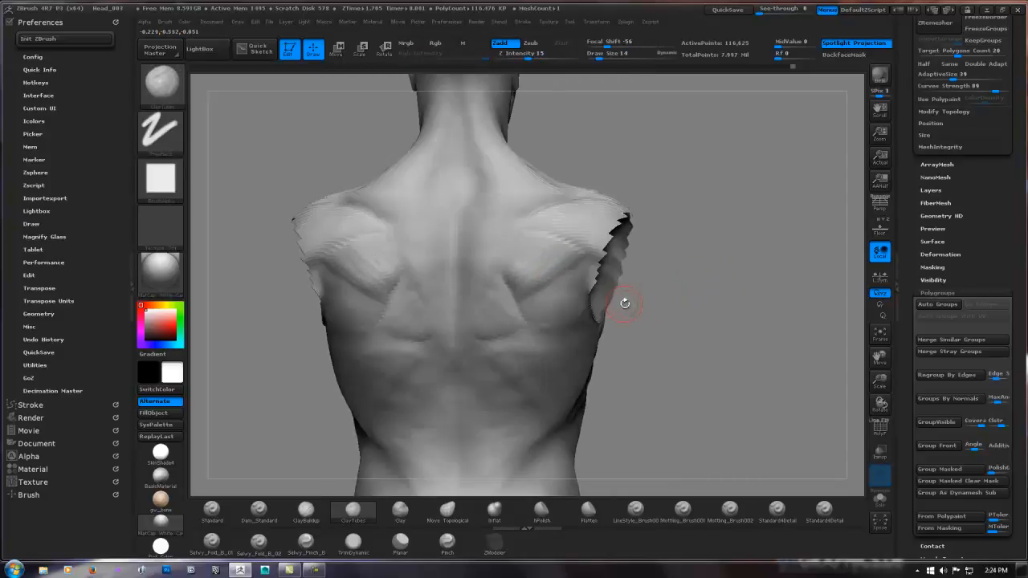
# Raise a narrow strip along the lower edge of the shoulder blade muscle near the armpit with ClayTubes under an inverted mask, then clear it
pyautogui.moveTo(680, 268); pyautogui.dragTo(647, 274)
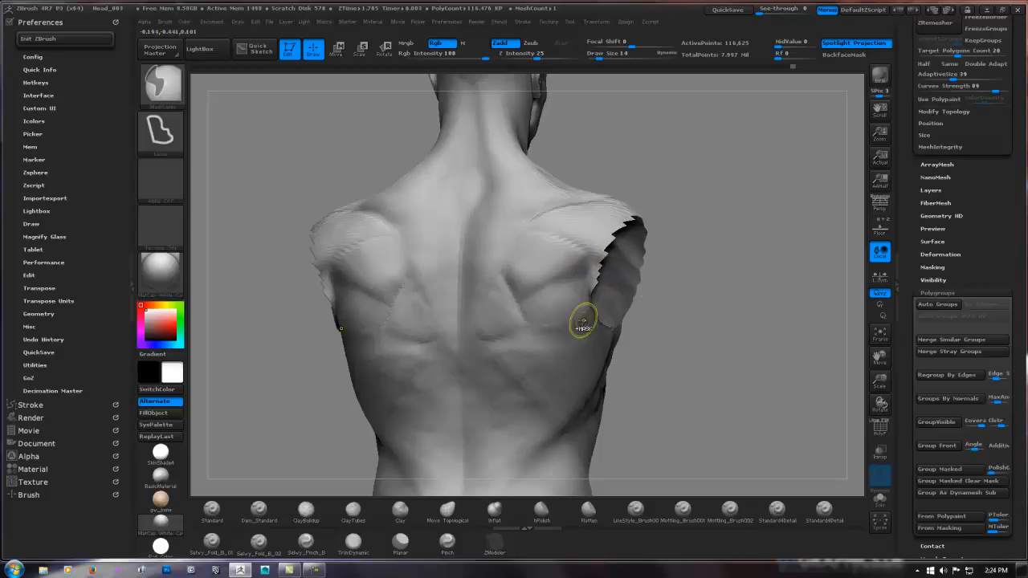
pyautogui.keyDown('ctrl'); pyautogui.click(698, 280); pyautogui.keyUp('ctrl')
pyautogui.moveTo(561, 283); pyautogui.dragTo(582, 267)
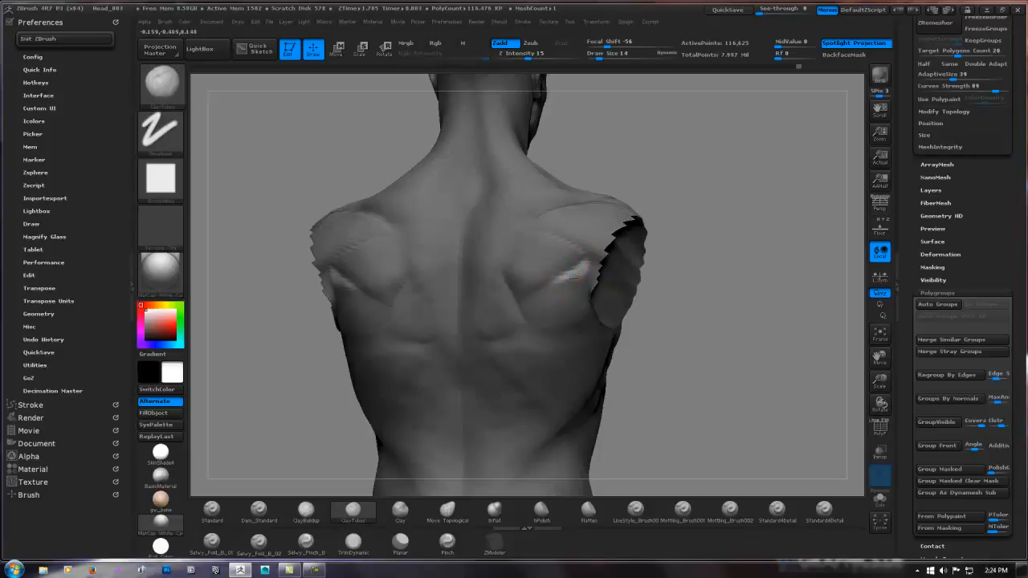
pyautogui.keyDown('ctrl'); pyautogui.click(685, 279); pyautogui.keyUp('ctrl')
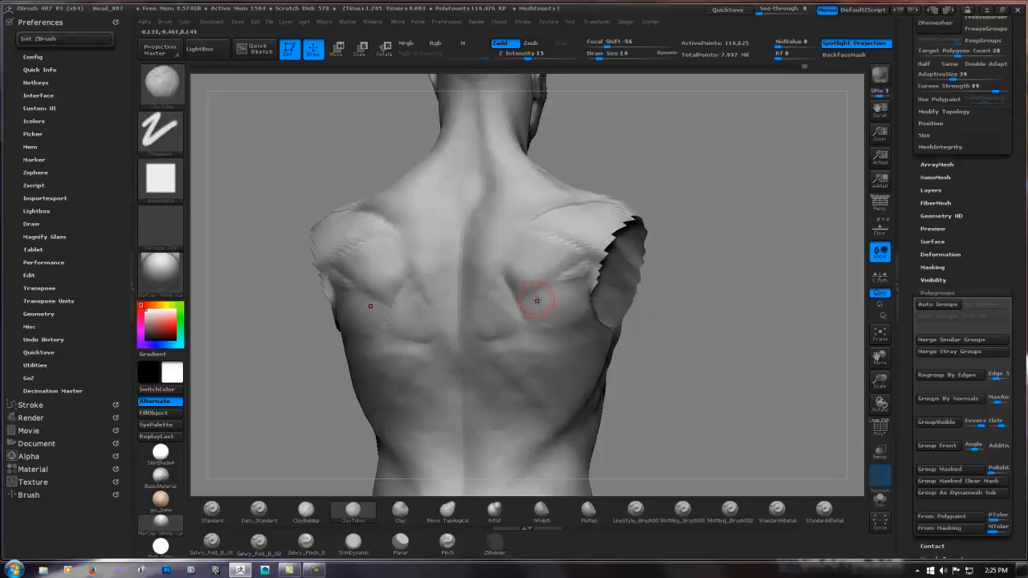
# Mask the muscle below the shoulder blade with MaskLasso, extending the mask downward and out to the armpit opening
pyautogui.hotkey('ctrl', 'shift')
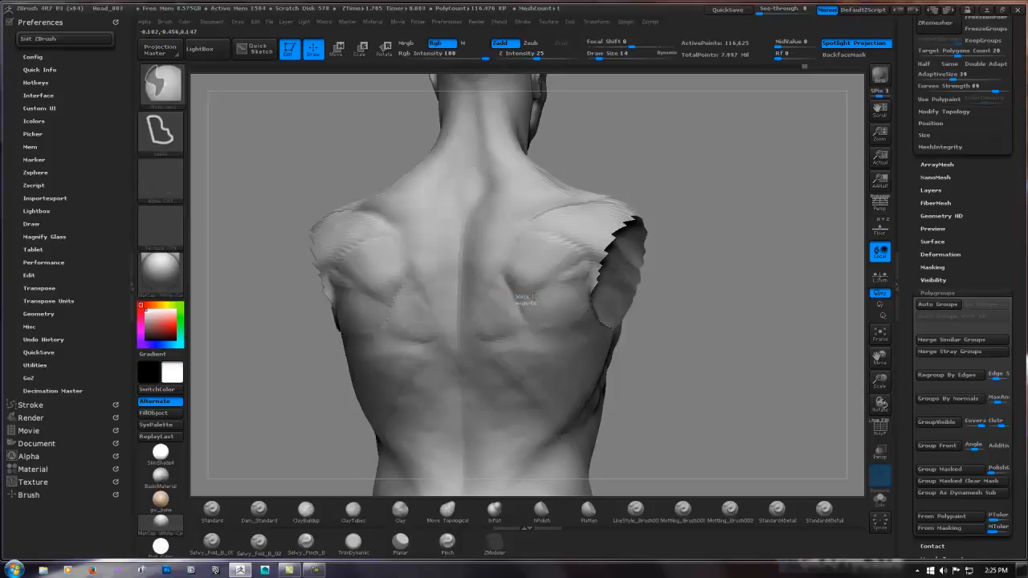
pyautogui.moveTo(533, 296)
pyautogui.keyDown('ctrl'); pyautogui.mouseDown()
pyautogui.moveTo(580, 279)
pyautogui.moveTo(597, 323)
pyautogui.moveTo(537, 327)
pyautogui.mouseUp(); pyautogui.keyUp('ctrl')
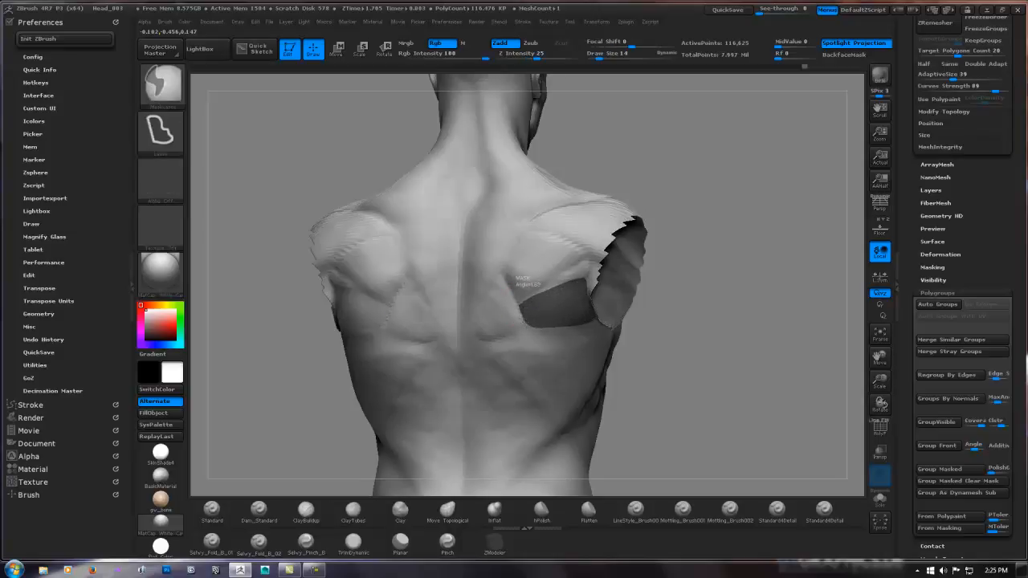
pyautogui.keyDown('ctrl'); pyautogui.moveTo(518, 281); pyautogui.dragTo(521, 286); pyautogui.keyUp('ctrl')
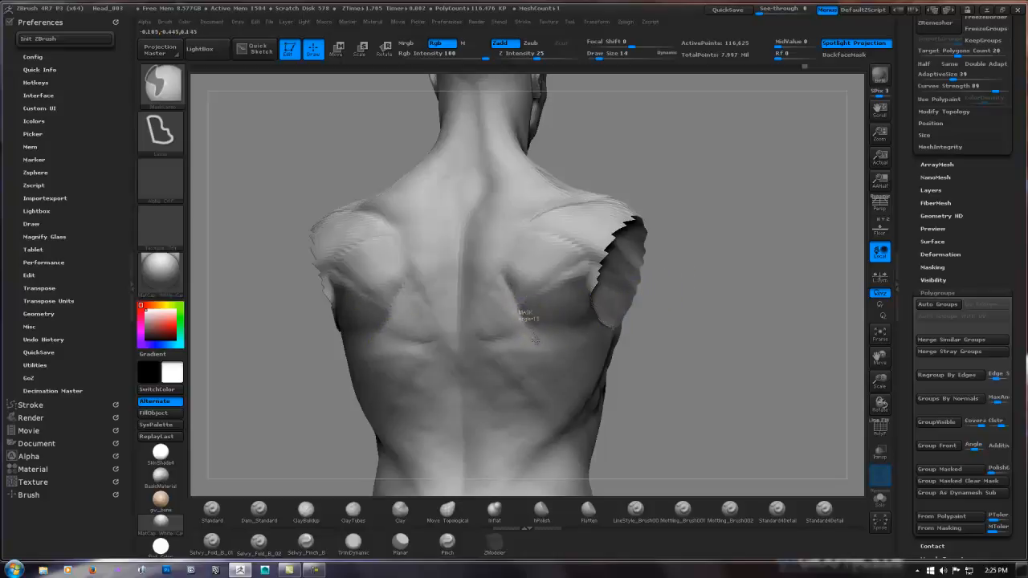
pyautogui.keyDown('ctrl'); pyautogui.moveTo(555, 343); pyautogui.dragTo(604, 321); pyautogui.keyUp('ctrl')
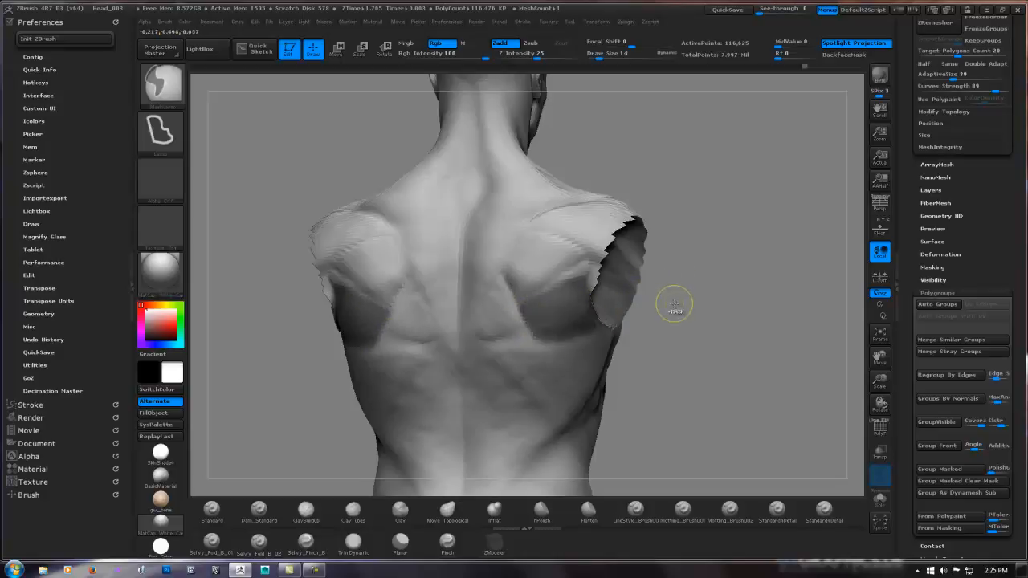
pyautogui.moveTo(525, 313)
pyautogui.keyDown('ctrl'); pyautogui.mouseDown()
pyautogui.moveTo(599, 310)
pyautogui.moveTo(568, 306)
pyautogui.moveTo(591, 321)
pyautogui.mouseUp(); pyautogui.keyUp('ctrl')
pyautogui.moveTo(526, 329)
pyautogui.keyDown('ctrl'); pyautogui.mouseDown()
pyautogui.moveTo(579, 331)
pyautogui.moveTo(601, 318)
pyautogui.mouseUp(); pyautogui.keyUp('ctrl')
# Invert the mask and build up the muscle below the shoulder blade with ClayTubes strokes toward the armpit
pyautogui.moveTo(615, 303)
pyautogui.mouseDown(button='right')
pyautogui.moveTo(656, 308)
pyautogui.moveTo(606, 329)
pyautogui.mouseUp(button='right')
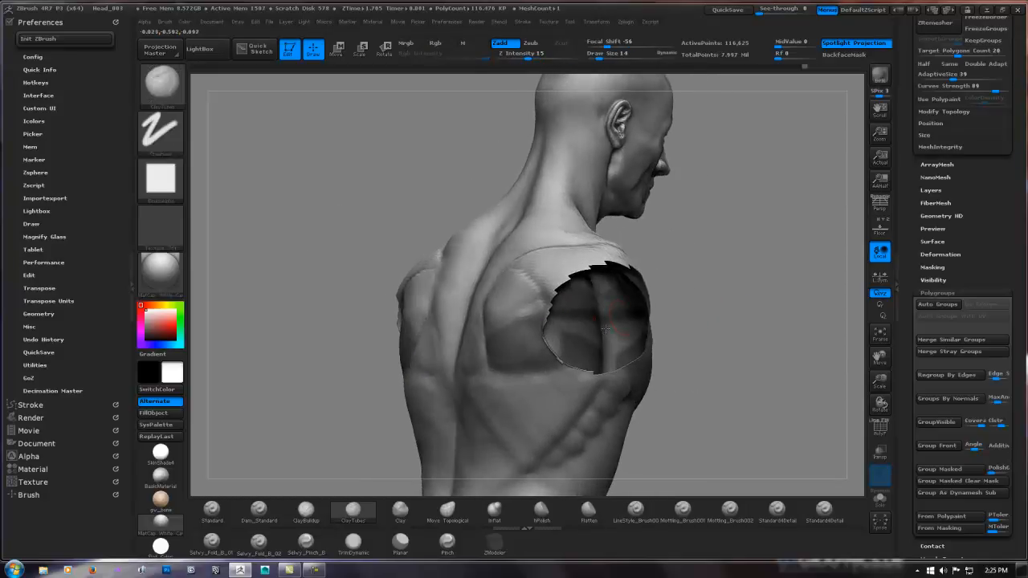
pyautogui.keyDown('shift'); pyautogui.moveTo(714, 294); pyautogui.dragTo(705, 316, button='right'); pyautogui.keyUp('shift')
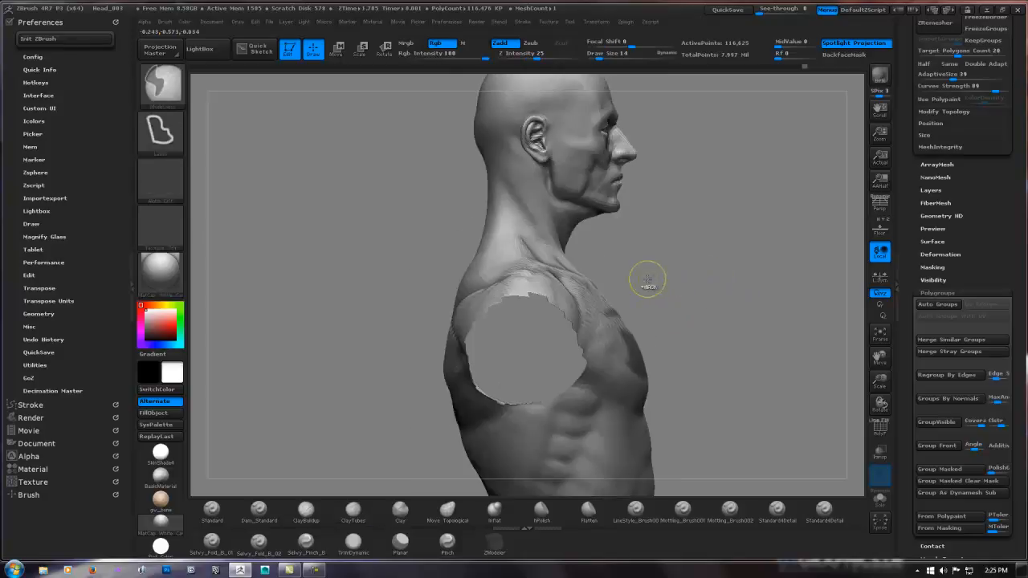
pyautogui.moveTo(740, 265)
pyautogui.keyDown('ctrl'); pyautogui.keyDown('alt'); pyautogui.mouseDown()
pyautogui.moveTo(586, 252)
pyautogui.moveTo(715, 361)
pyautogui.moveTo(723, 346)
pyautogui.mouseUp(); pyautogui.keyUp('alt'); pyautogui.keyUp('ctrl')
pyautogui.moveTo(619, 326)
pyautogui.mouseDown(button='right')
pyautogui.moveTo(684, 301)
pyautogui.moveTo(771, 316)
pyautogui.moveTo(789, 345)
pyautogui.moveTo(661, 271)
pyautogui.moveTo(551, 272)
pyautogui.mouseUp(button='right')
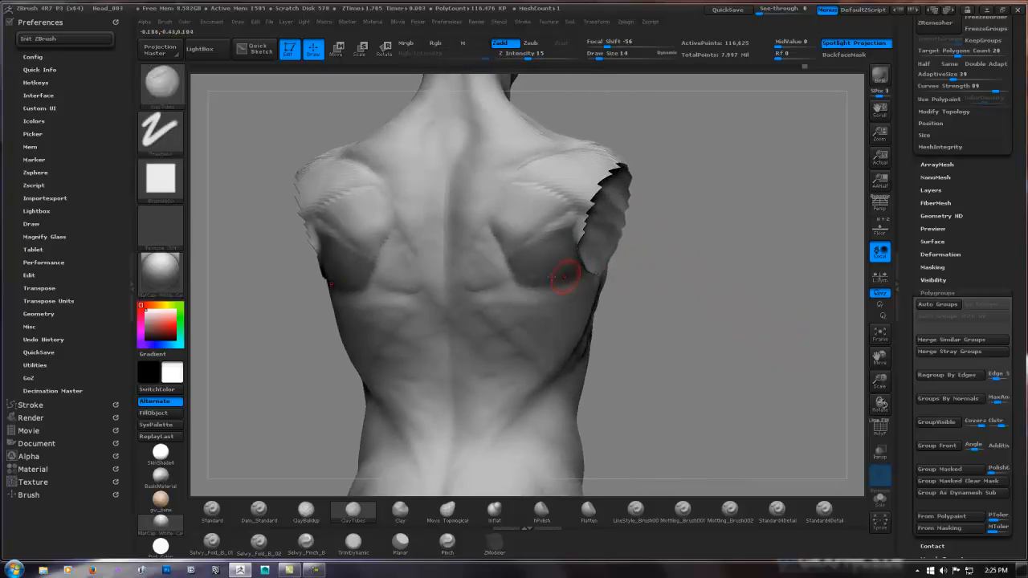
pyautogui.moveTo(619, 250); pyautogui.dragTo(450, 270, button='right')
pyautogui.moveTo(524, 266); pyautogui.dragTo(713, 272, button='right')
pyautogui.keyDown('shift'); pyautogui.moveTo(712, 272); pyautogui.dragTo(659, 270); pyautogui.keyUp('shift')
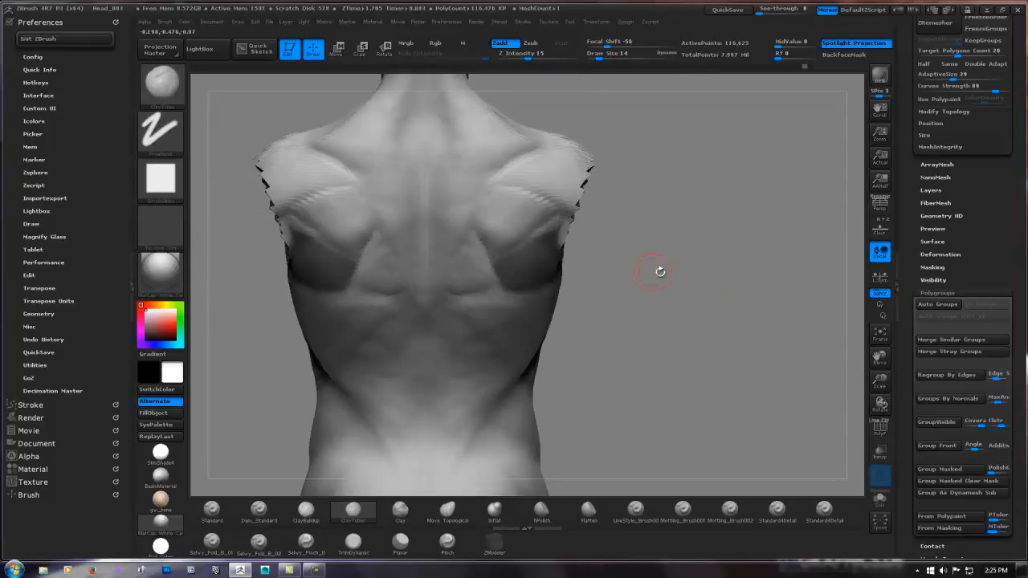
pyautogui.keyDown('ctrl'); pyautogui.click(649, 321); pyautogui.keyUp('ctrl')
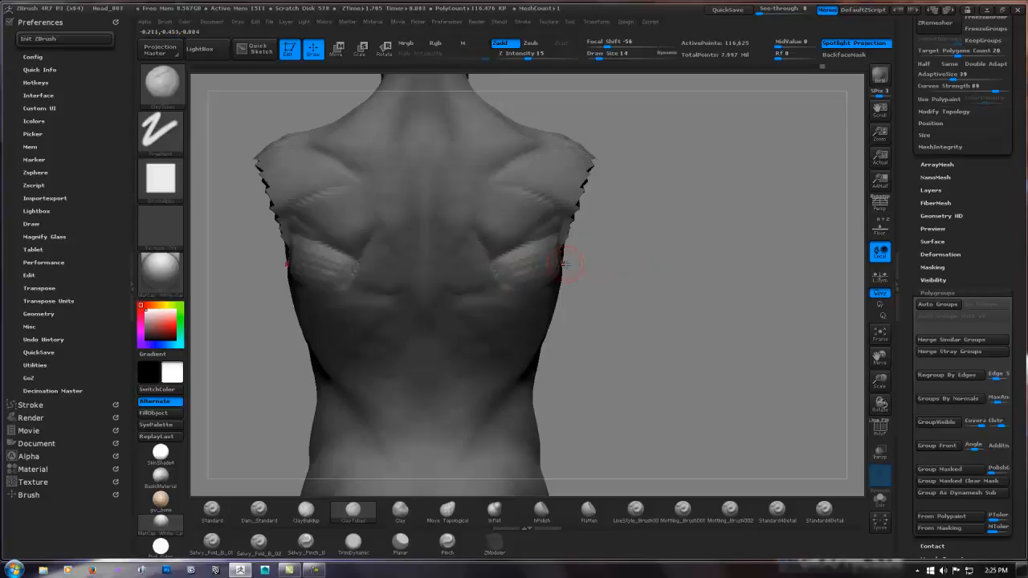
pyautogui.moveTo(600, 260)
pyautogui.mouseDown()
pyautogui.moveTo(562, 265)
pyautogui.moveTo(598, 270)
pyautogui.mouseUp()
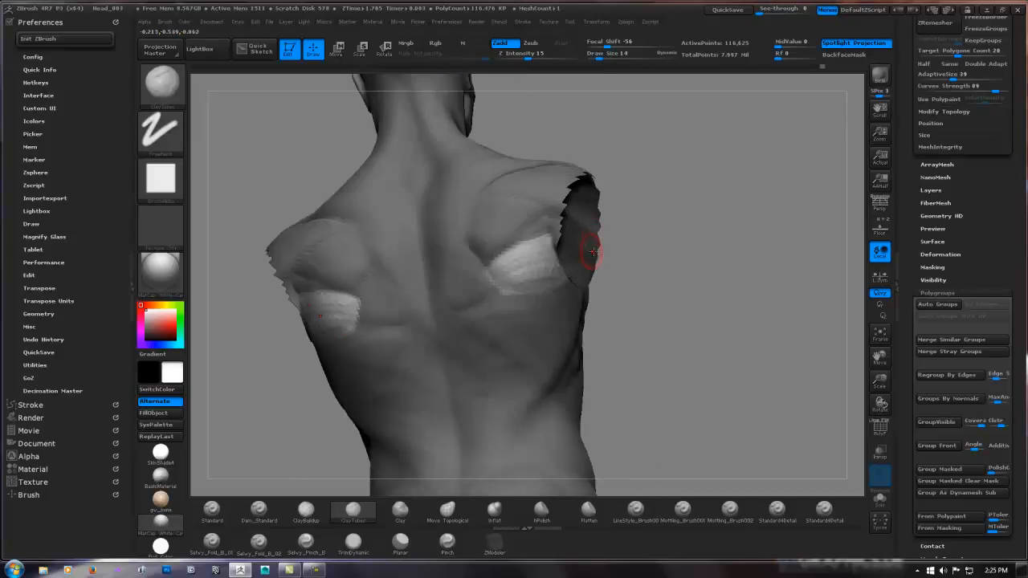
pyautogui.moveTo(596, 252)
pyautogui.mouseDown()
pyautogui.moveTo(551, 241)
pyautogui.moveTo(579, 262)
pyautogui.mouseUp()
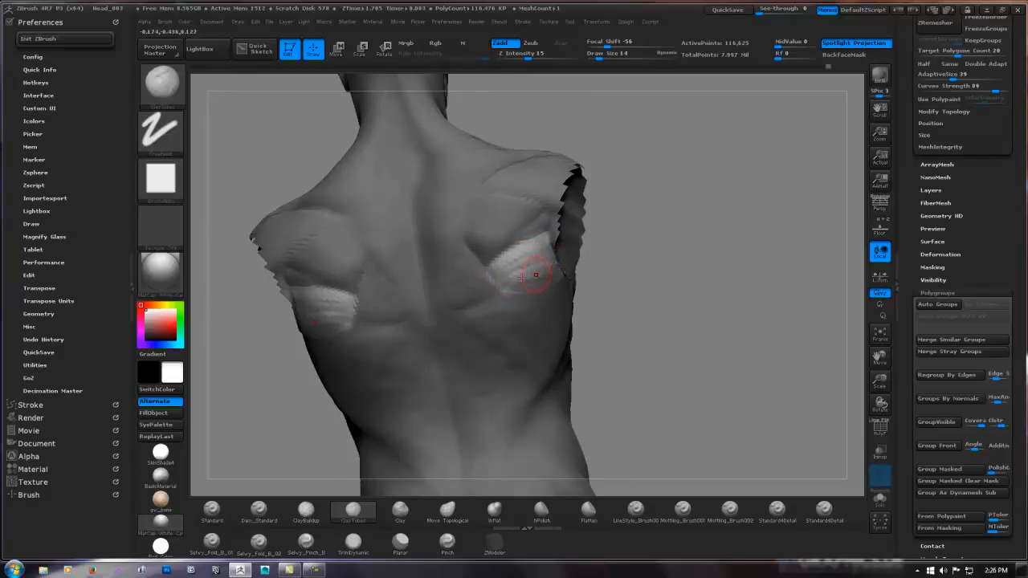
# Smooth the muscle below the shoulder blade and refine its volume toward the armpit with ClayTubes
pyautogui.keyDown('shift'); pyautogui.moveTo(532, 243); pyautogui.dragTo(508, 266); pyautogui.keyUp('shift')
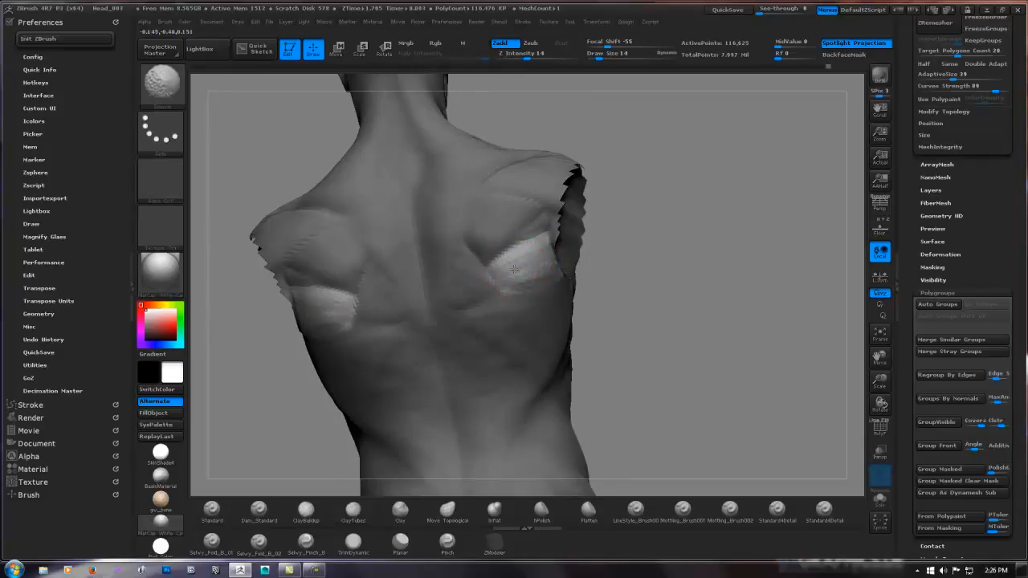
pyautogui.moveTo(629, 264)
pyautogui.keyDown('shift'); pyautogui.mouseDown()
pyautogui.moveTo(558, 269)
pyautogui.moveTo(689, 281)
pyautogui.mouseUp(); pyautogui.keyUp('shift')
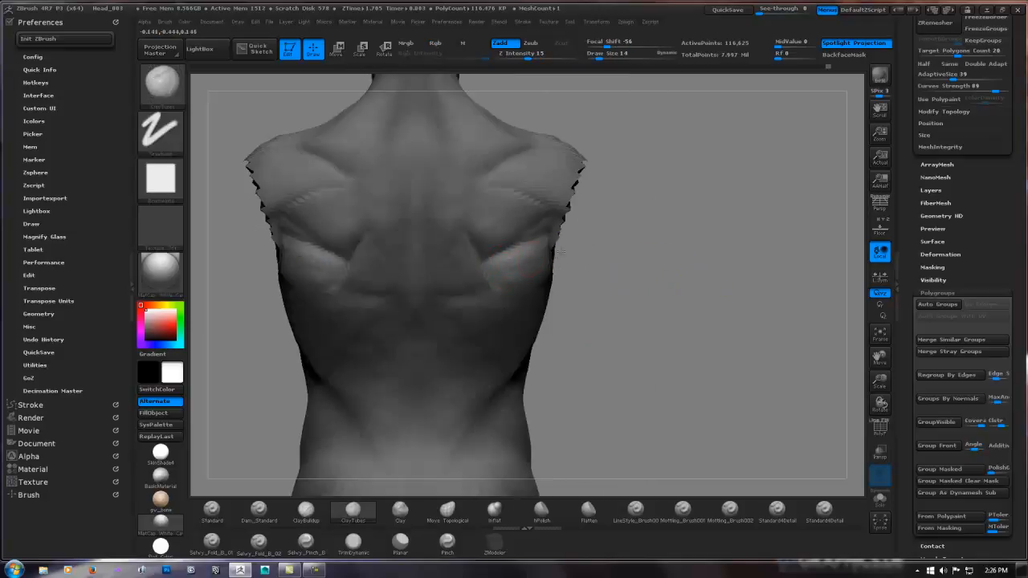
pyautogui.moveTo(587, 285); pyautogui.dragTo(534, 269)
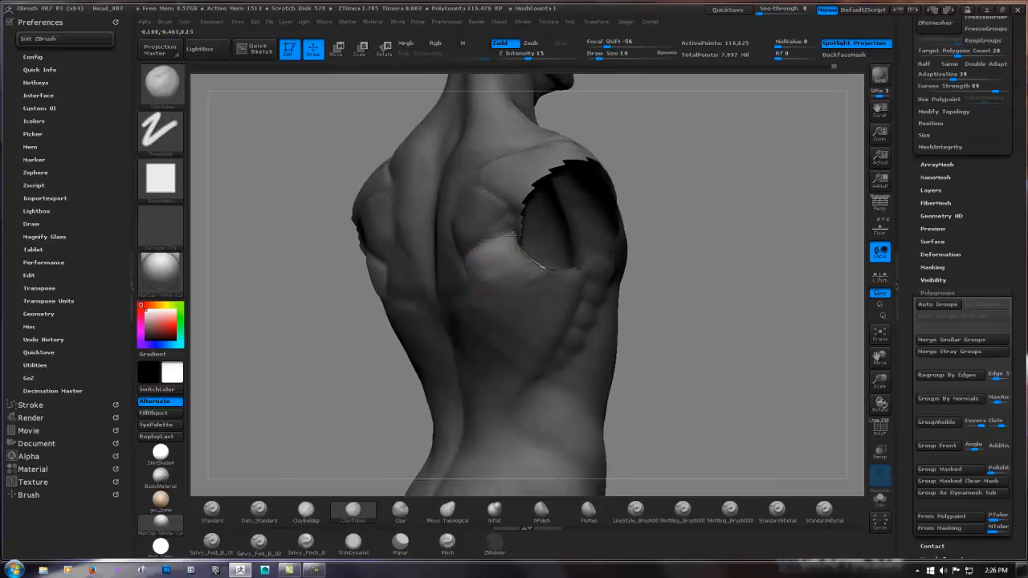
pyautogui.moveTo(517, 254); pyautogui.dragTo(456, 271)
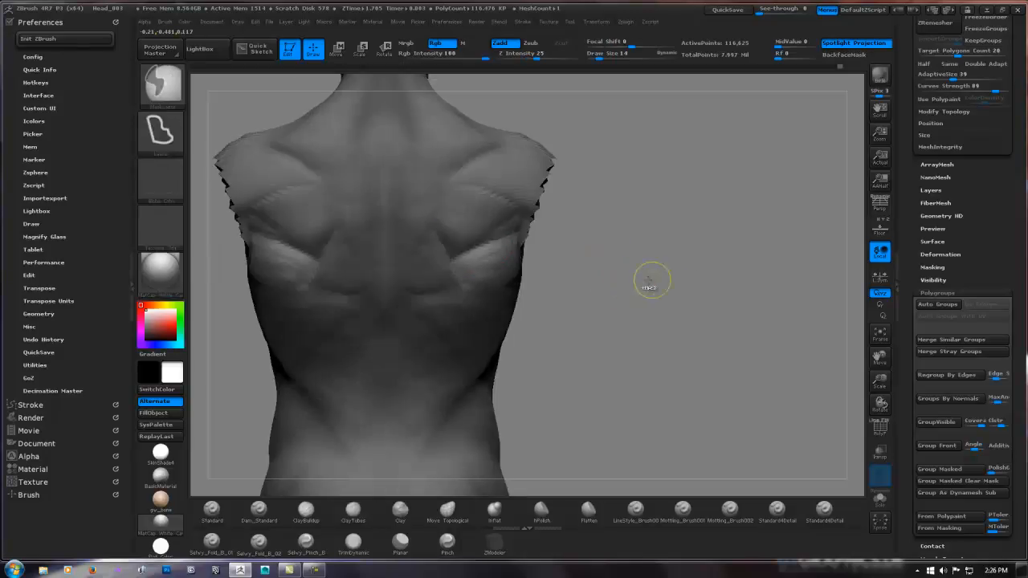
# Clear the mask and smooth the lower edge of the muscle below the shoulder blade into the back
pyautogui.moveTo(615, 289); pyautogui.dragTo(571, 261)
pyautogui.press('shift')
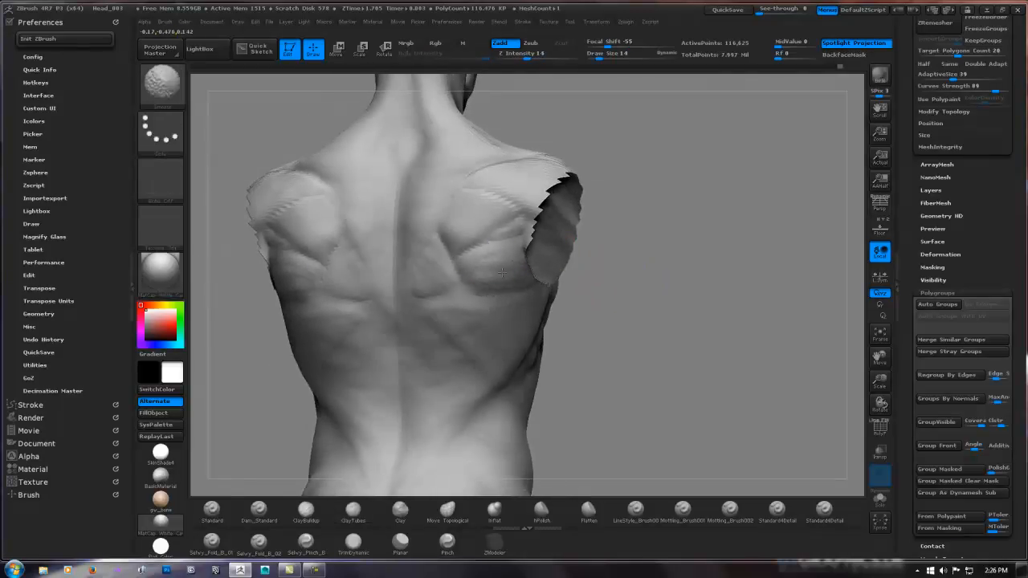
pyautogui.keyDown('shift'); pyautogui.moveTo(661, 281); pyautogui.dragTo(675, 298); pyautogui.keyUp('shift')
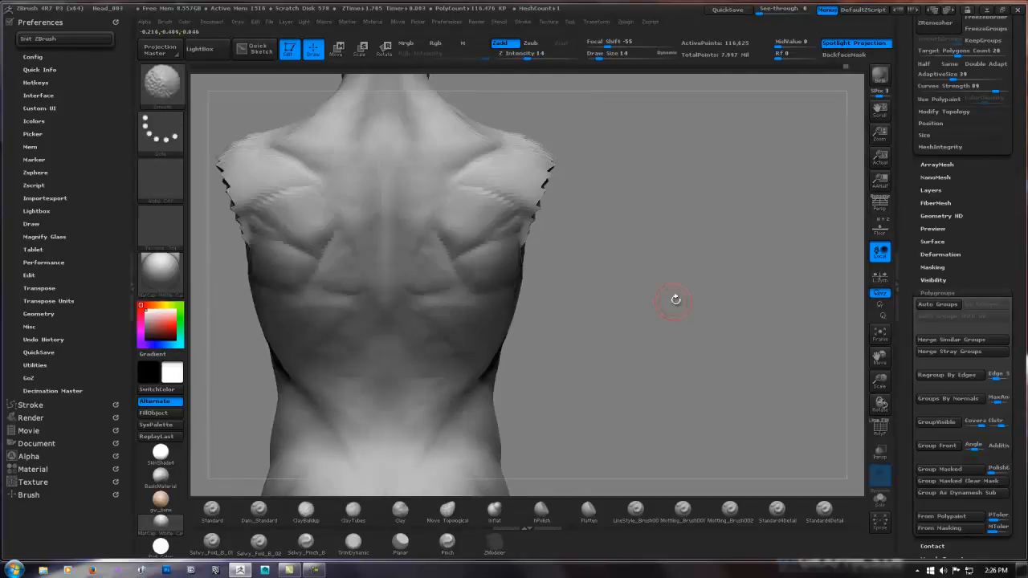
# Build up the mid-back between the spine and the lower shoulder-blade muscles with ClayTubes and smooth the strokes
pyautogui.moveTo(681, 288)
pyautogui.keyDown('ctrl'); pyautogui.mouseDown(button='right')
pyautogui.moveTo(587, 287)
pyautogui.moveTo(559, 270)
pyautogui.moveTo(582, 281)
pyautogui.moveTo(524, 277)
pyautogui.moveTo(562, 278)
pyautogui.mouseUp(button='right'); pyautogui.keyUp('ctrl')
pyautogui.moveTo(466, 296)
pyautogui.mouseDown(button='right')
pyautogui.moveTo(391, 273)
pyautogui.moveTo(460, 282)
pyautogui.moveTo(408, 276)
pyautogui.moveTo(454, 270)
pyautogui.mouseUp(button='right')
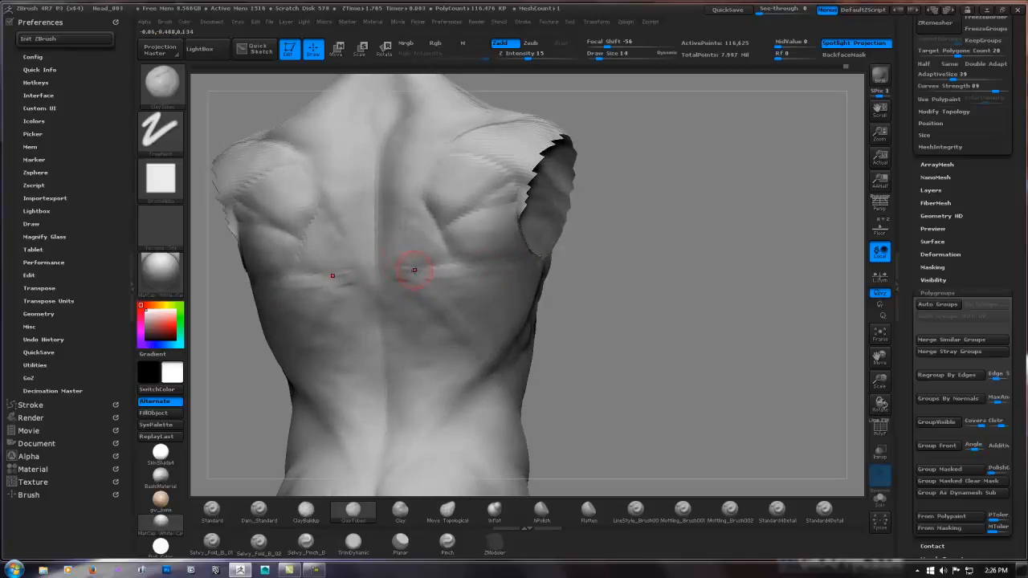
pyautogui.moveTo(415, 269); pyautogui.dragTo(450, 271)
pyautogui.moveTo(409, 240)
pyautogui.mouseDown()
pyautogui.moveTo(439, 266)
pyautogui.moveTo(472, 271)
pyautogui.mouseUp()
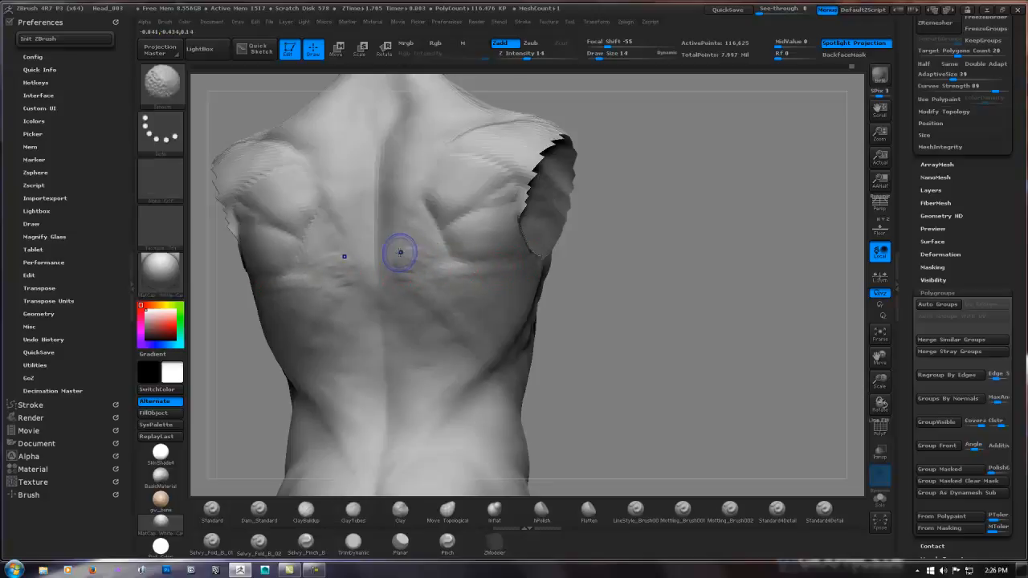
# Mask the latissimus with MaskLasso from below the armpit to a point at the lower back, shaping its upper edge near the spine
pyautogui.moveTo(649, 259)
pyautogui.keyDown('shift'); pyautogui.mouseDown()
pyautogui.moveTo(401, 264)
pyautogui.moveTo(374, 337)
pyautogui.moveTo(372, 479)
pyautogui.moveTo(437, 449)
pyautogui.moveTo(481, 382)
pyautogui.moveTo(483, 359)
pyautogui.moveTo(412, 276)
pyautogui.moveTo(466, 280)
pyautogui.moveTo(522, 367)
pyautogui.moveTo(524, 257)
pyautogui.moveTo(572, 251)
pyautogui.moveTo(530, 246)
pyautogui.moveTo(435, 269)
pyautogui.moveTo(477, 337)
pyautogui.mouseUp(); pyautogui.keyUp('shift')
pyautogui.moveTo(674, 337)
pyautogui.mouseDown()
pyautogui.moveTo(763, 336)
pyautogui.moveTo(523, 335)
pyautogui.mouseUp()
pyautogui.keyDown('shift'); pyautogui.moveTo(723, 249); pyautogui.dragTo(689, 239); pyautogui.keyUp('shift')
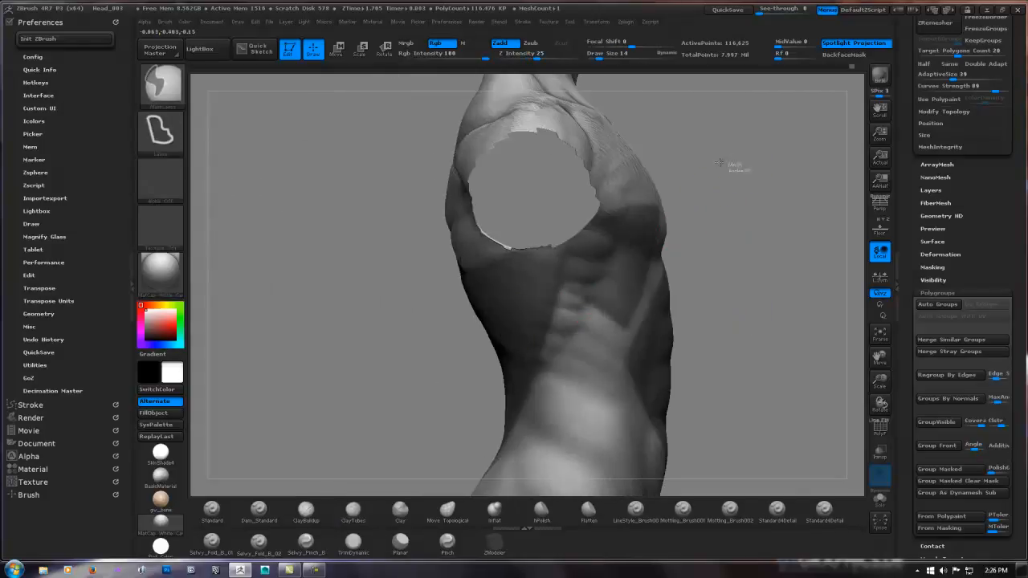
pyautogui.moveTo(745, 167)
pyautogui.keyDown('ctrl'); pyautogui.keyDown('alt'); pyautogui.mouseDown()
pyautogui.moveTo(587, 207)
pyautogui.moveTo(561, 278)
pyautogui.moveTo(624, 422)
pyautogui.moveTo(761, 481)
pyautogui.mouseUp(); pyautogui.keyUp('alt'); pyautogui.keyUp('ctrl')
pyautogui.moveTo(675, 322)
pyautogui.mouseDown()
pyautogui.moveTo(782, 298)
pyautogui.moveTo(796, 308)
pyautogui.moveTo(763, 296)
pyautogui.mouseUp()
pyautogui.press('ctrl')
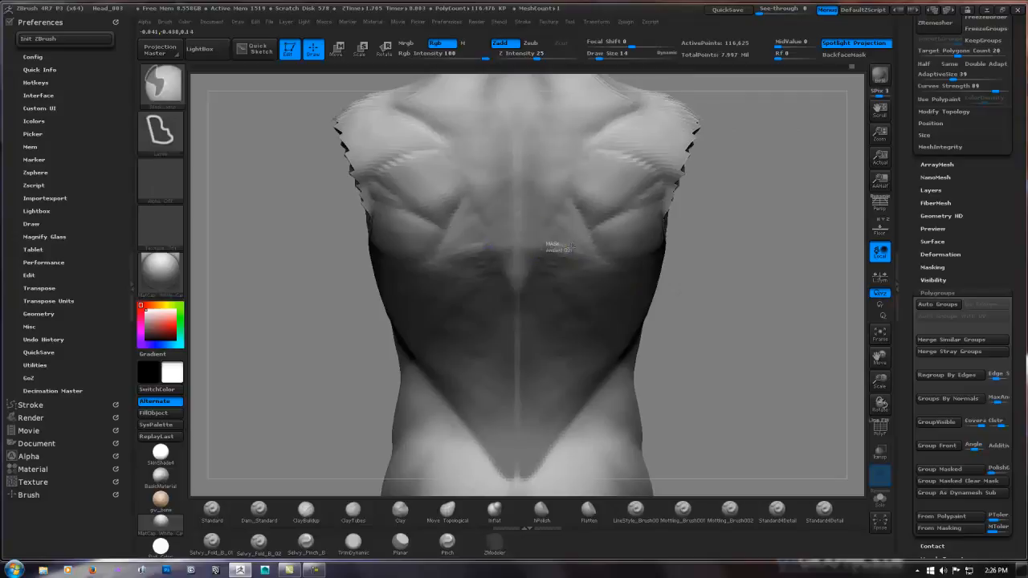
pyautogui.moveTo(608, 262)
pyautogui.keyDown('ctrl'); pyautogui.mouseDown()
pyautogui.moveTo(591, 289)
pyautogui.moveTo(533, 277)
pyautogui.moveTo(551, 245)
pyautogui.mouseUp(); pyautogui.keyUp('ctrl')
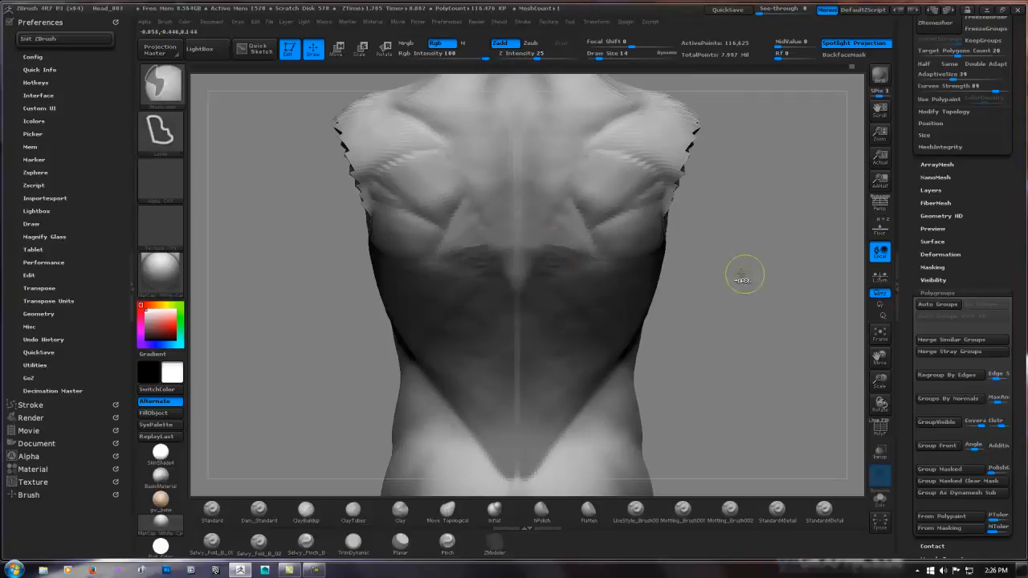
# Invert the mask and build up the latissimus with ClayTubes strokes from its upper edge down to the lower back
pyautogui.keyDown('ctrl'); pyautogui.click(693, 284); pyautogui.keyUp('ctrl')
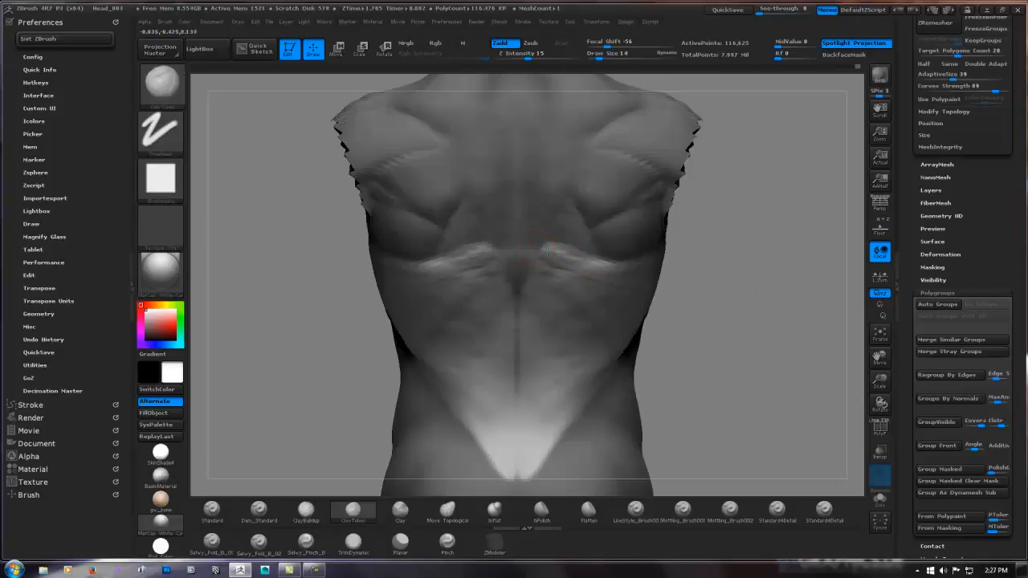
pyautogui.moveTo(633, 279); pyautogui.dragTo(568, 273)
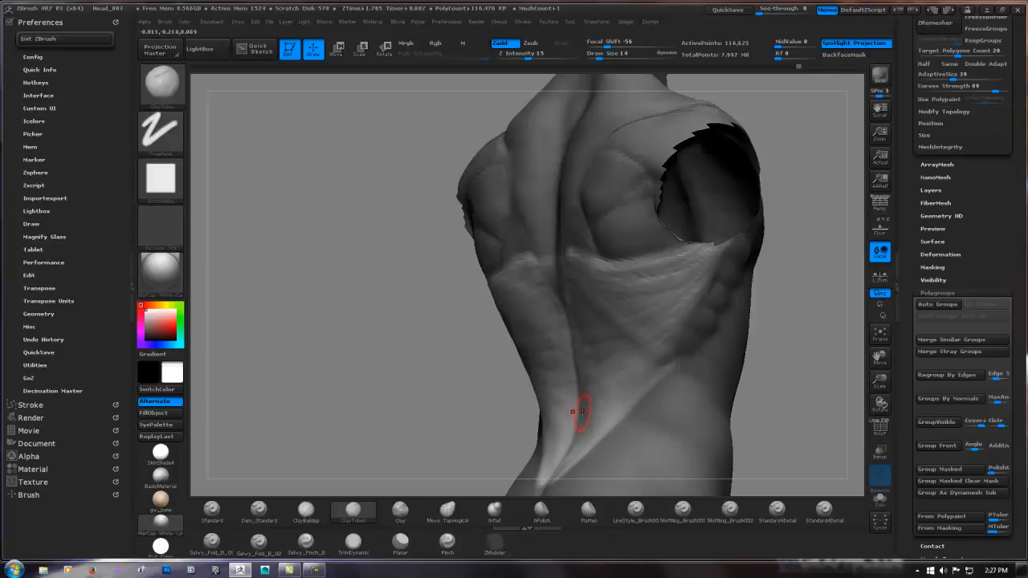
pyautogui.moveTo(804, 308); pyautogui.dragTo(495, 397)
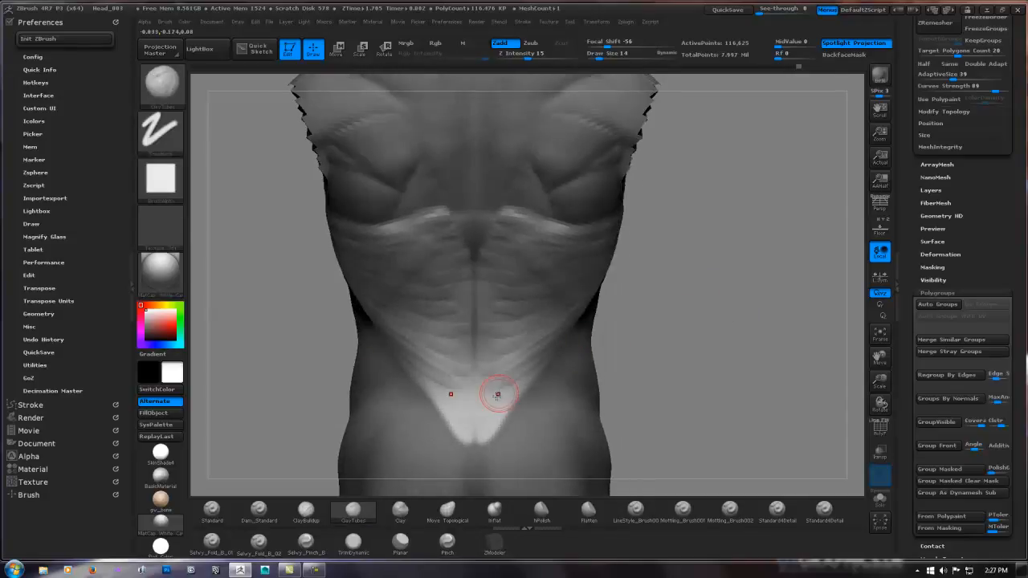
pyautogui.moveTo(658, 297); pyautogui.dragTo(504, 374)
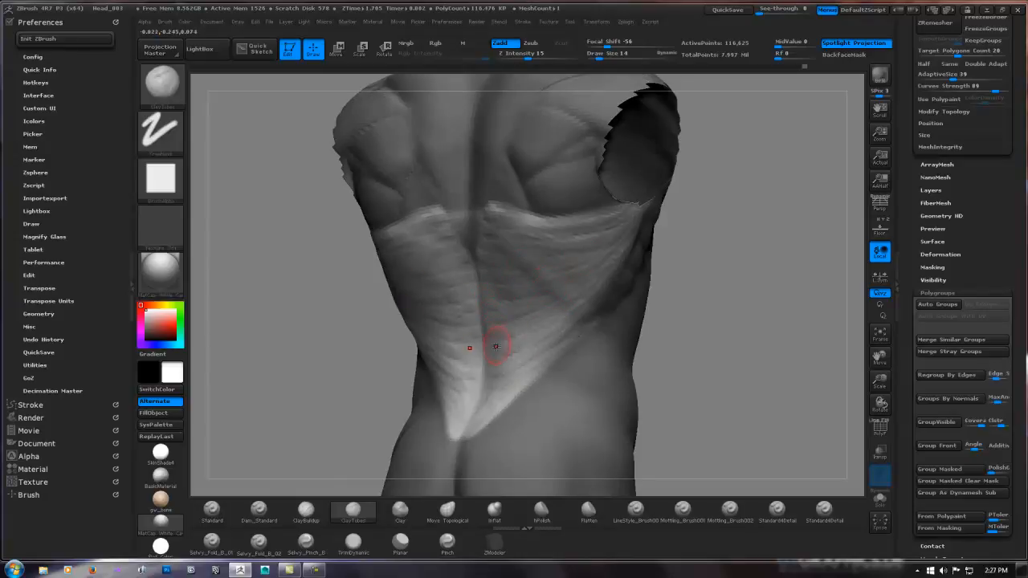
# Add ClayTubes fibre strokes across the latissimus toward the armpit and waist, and mask along its lower outer edge
pyautogui.moveTo(690, 314); pyautogui.dragTo(523, 323)
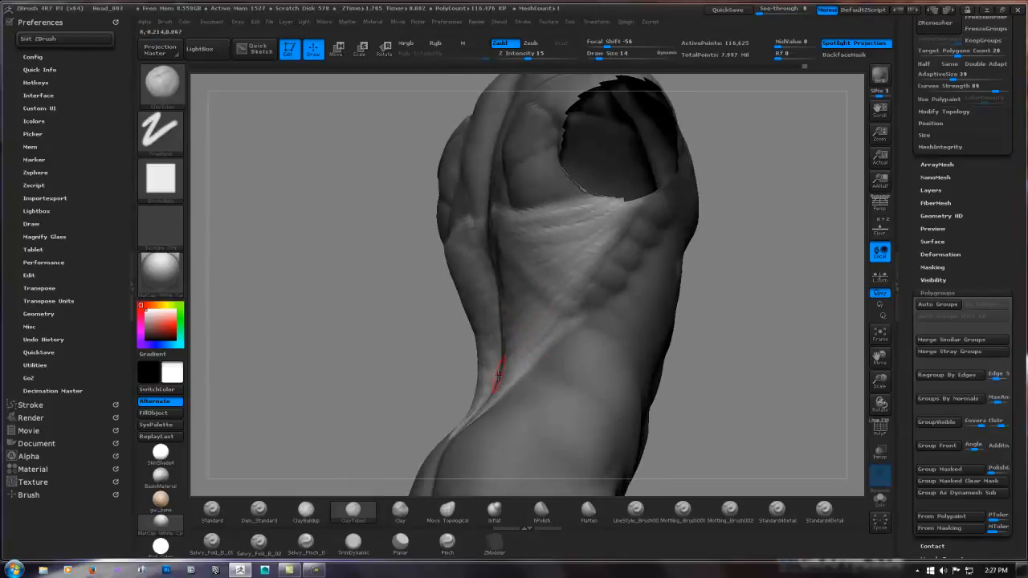
pyautogui.moveTo(572, 289); pyautogui.dragTo(707, 298)
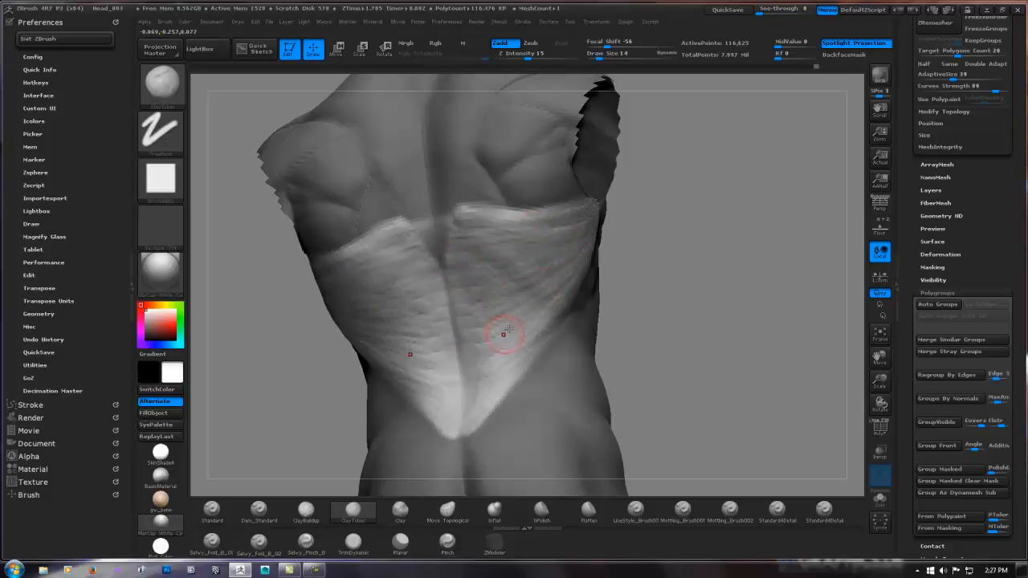
pyautogui.moveTo(533, 335)
pyautogui.mouseDown()
pyautogui.moveTo(509, 316)
pyautogui.moveTo(548, 302)
pyautogui.mouseUp()
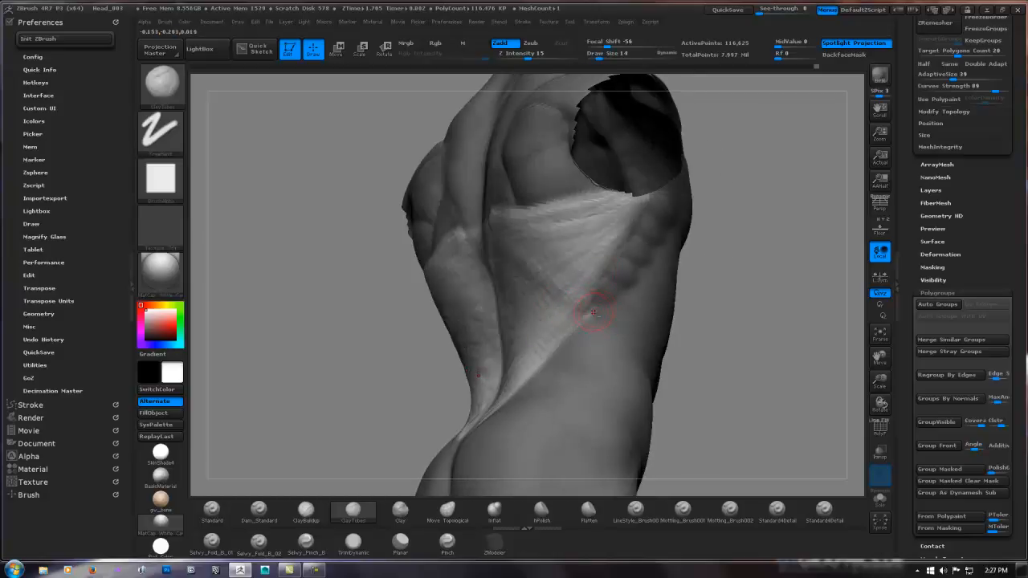
pyautogui.hotkey('ctrl', 'shift')
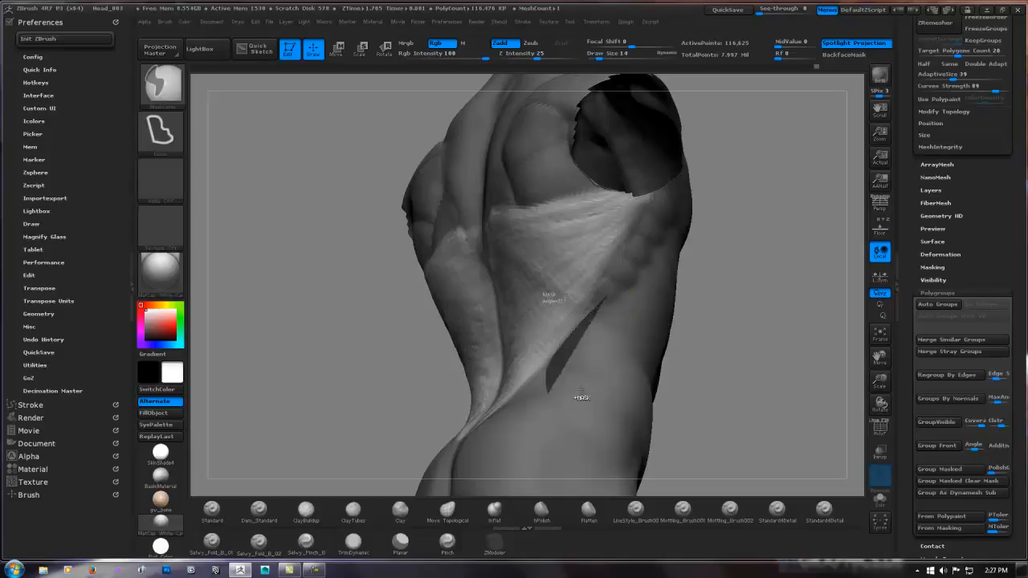
# Build up the latissimus fibres across the unmasked area of the back with the ClayTubes brush
pyautogui.moveTo(599, 294); pyautogui.dragTo(554, 358)
pyautogui.moveTo(597, 302); pyautogui.dragTo(587, 309, button='right')
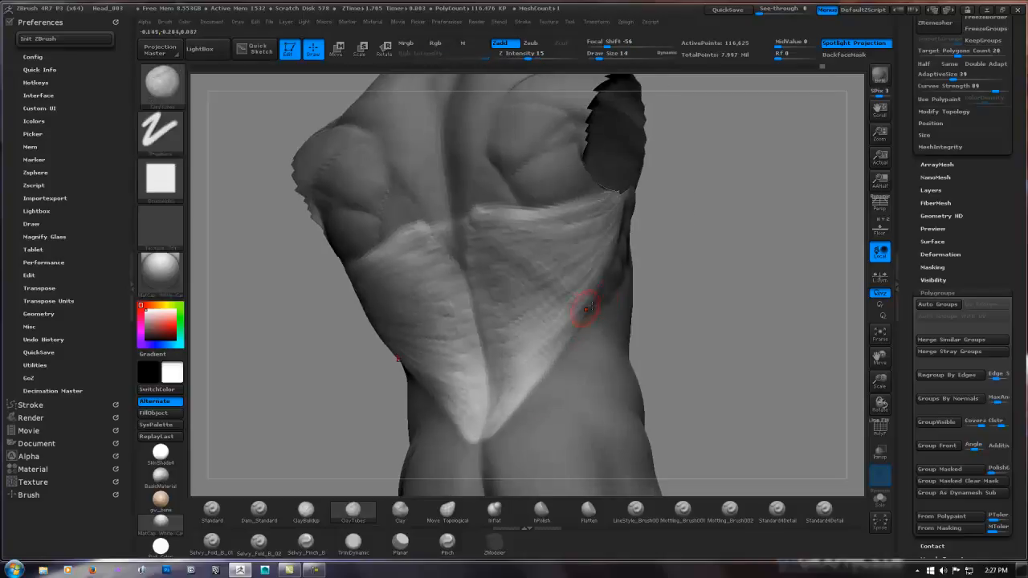
pyautogui.moveTo(675, 299)
pyautogui.keyDown('shift'); pyautogui.mouseDown()
pyautogui.moveTo(679, 326)
pyautogui.moveTo(582, 311)
pyautogui.mouseUp(); pyautogui.keyUp('shift')
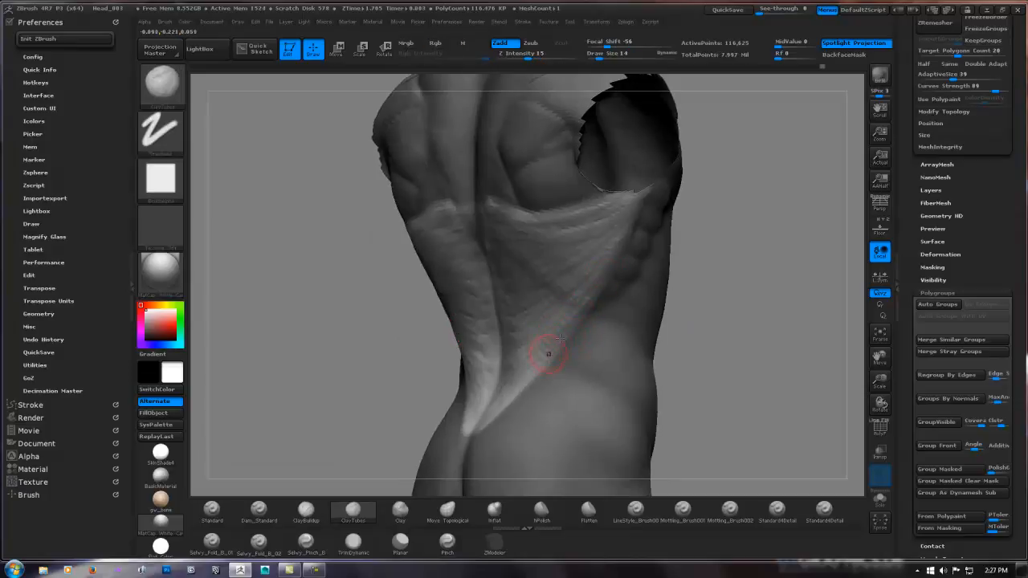
pyautogui.moveTo(563, 284); pyautogui.dragTo(553, 301)
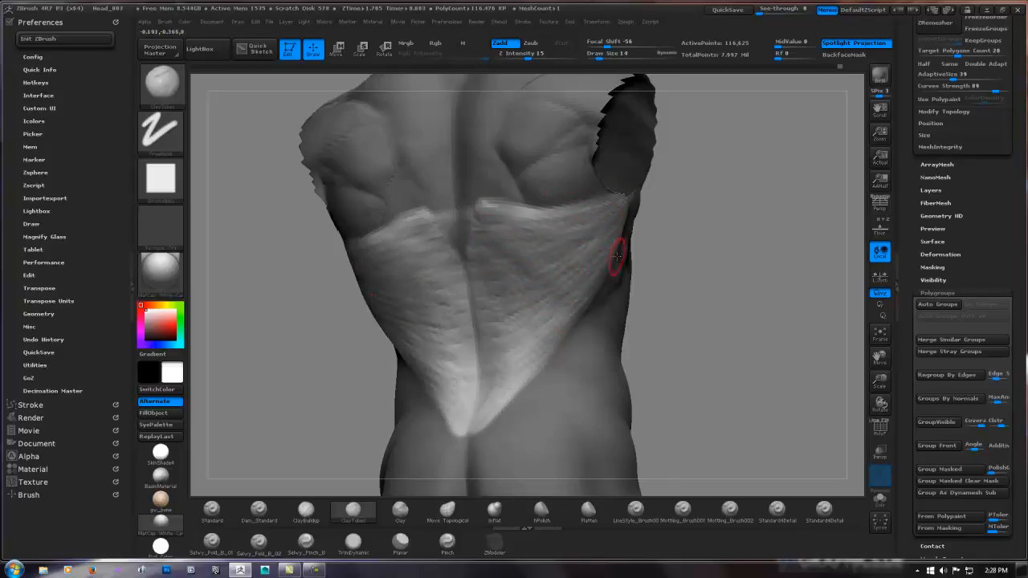
# Clear the mask and smooth the clay strokes around the middle and lower back
pyautogui.keyDown('shift'); pyautogui.moveTo(697, 292); pyautogui.dragTo(719, 298); pyautogui.keyUp('shift')
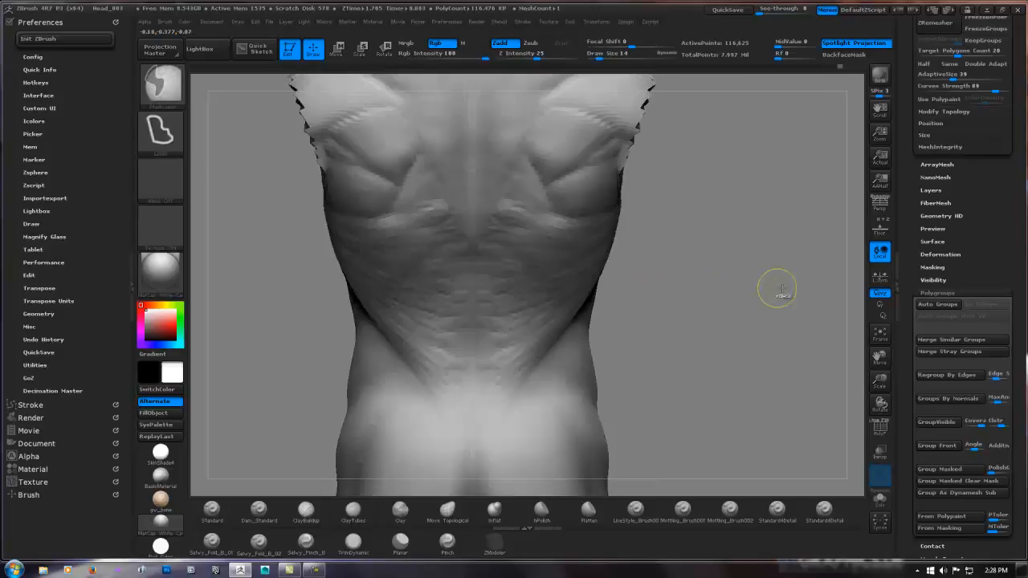
pyautogui.keyDown('ctrl'); pyautogui.moveTo(782, 288); pyautogui.dragTo(697, 278, button='right'); pyautogui.keyUp('ctrl')
pyautogui.moveTo(697, 278); pyautogui.dragTo(679, 294)
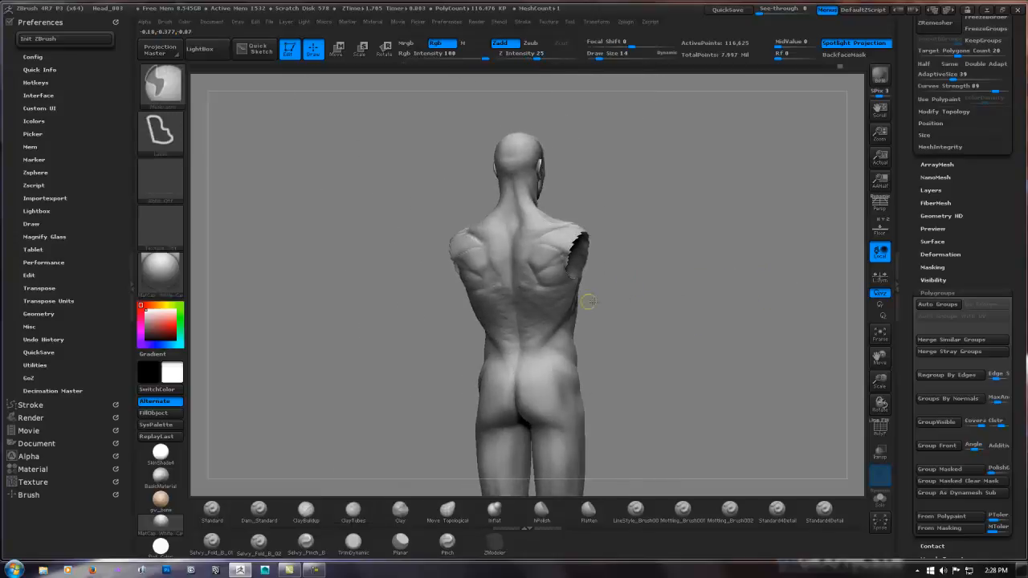
pyautogui.keyDown('ctrl'); pyautogui.moveTo(589, 302); pyautogui.dragTo(583, 289, button='right'); pyautogui.keyUp('ctrl')
pyautogui.keyDown('shift'); pyautogui.moveTo(523, 213); pyautogui.dragTo(496, 215); pyautogui.keyUp('shift')
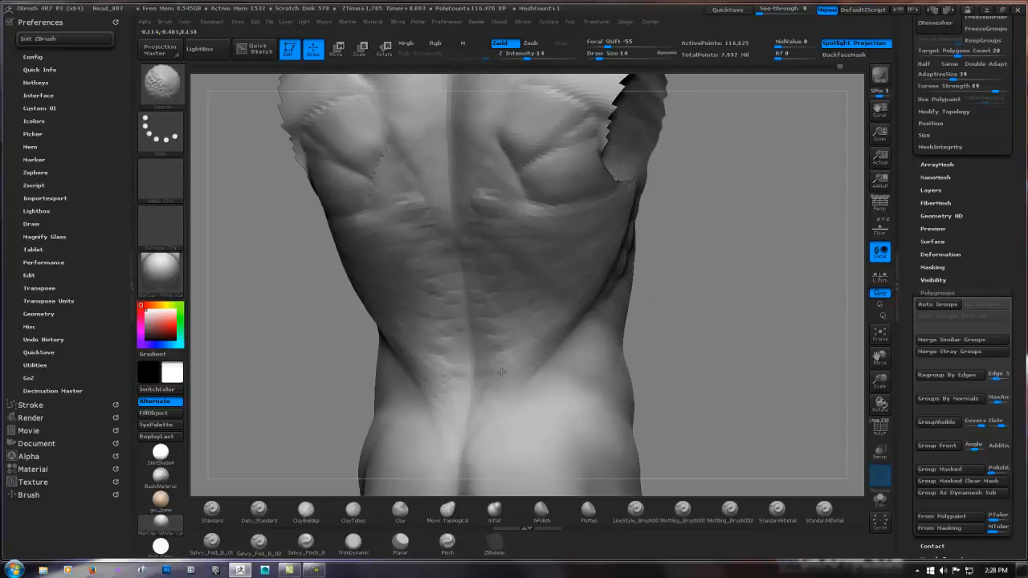
pyautogui.keyDown('shift'); pyautogui.moveTo(502, 372); pyautogui.dragTo(512, 358); pyautogui.keyUp('shift')
pyautogui.moveTo(647, 285); pyautogui.dragTo(543, 268, button='right')
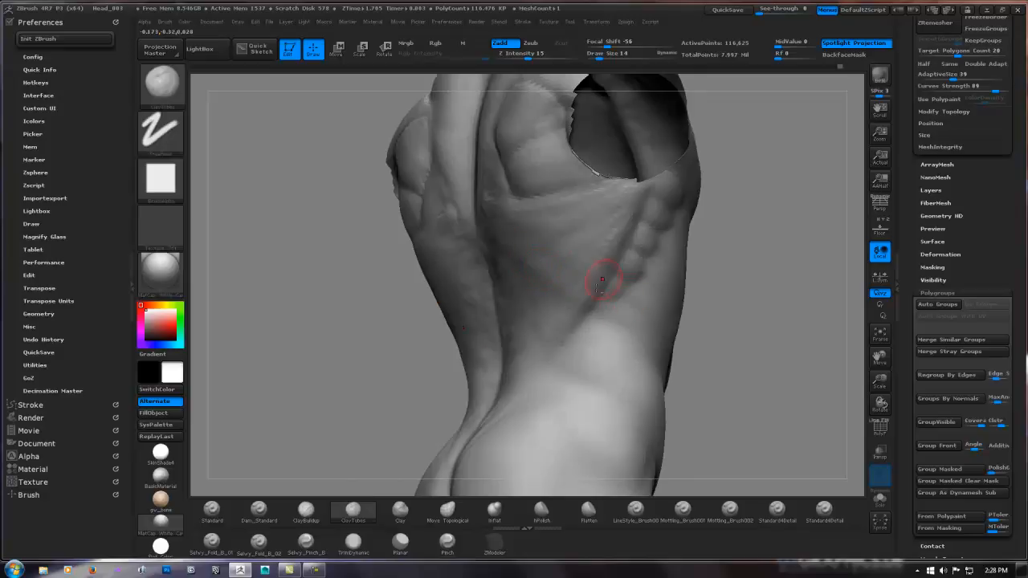
# Refine the latissimus edge beside the ribs and smooth its transition into the lower back
pyautogui.keyDown('alt'); pyautogui.moveTo(614, 236); pyautogui.dragTo(535, 345, button='right'); pyautogui.keyUp('alt')
pyautogui.keyDown('shift'); pyautogui.moveTo(523, 358); pyautogui.dragTo(543, 349); pyautogui.keyUp('shift')
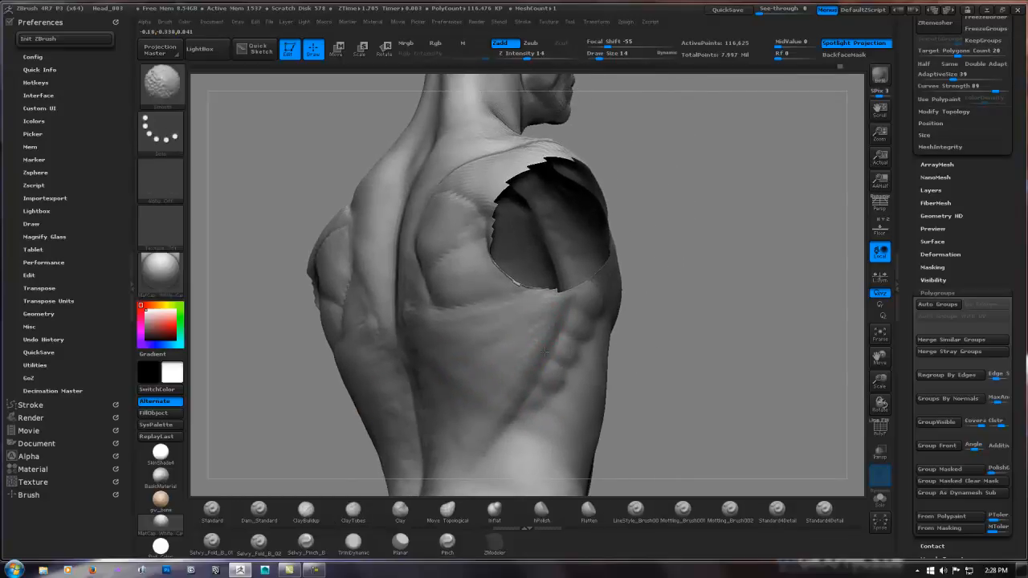
pyautogui.keyDown('alt'); pyautogui.moveTo(550, 344); pyautogui.dragTo(667, 179, button='right'); pyautogui.keyUp('alt')
pyautogui.moveTo(575, 277); pyautogui.dragTo(670, 285, button='right')
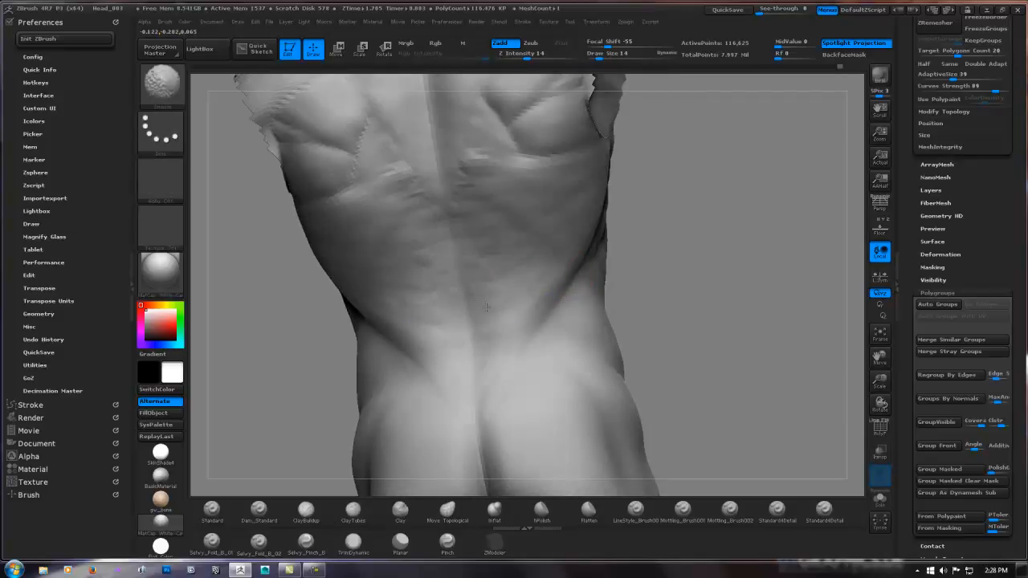
pyautogui.moveTo(506, 333)
pyautogui.keyDown('alt'); pyautogui.mouseDown(button='right')
pyautogui.moveTo(758, 301)
pyautogui.moveTo(635, 254)
pyautogui.mouseUp(button='right'); pyautogui.keyUp('alt')
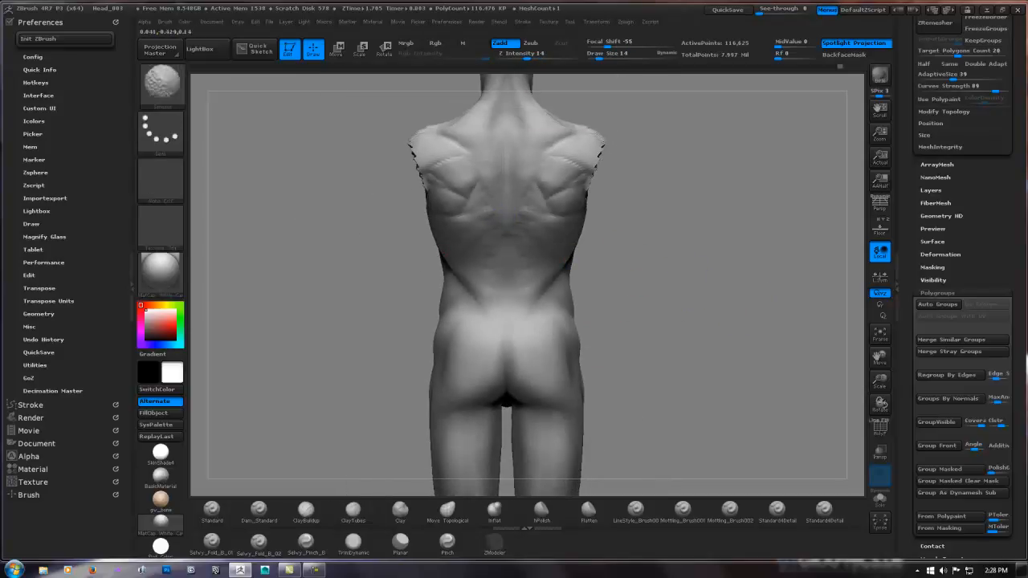
pyautogui.moveTo(634, 254)
pyautogui.keyDown('alt'); pyautogui.mouseDown(button='right')
pyautogui.moveTo(627, 271)
pyautogui.moveTo(592, 271)
pyautogui.moveTo(625, 266)
pyautogui.moveTo(592, 268)
pyautogui.moveTo(610, 259)
pyautogui.moveTo(660, 262)
pyautogui.moveTo(651, 269)
pyautogui.moveTo(670, 285)
pyautogui.moveTo(539, 323)
pyautogui.moveTo(543, 301)
pyautogui.moveTo(725, 287)
pyautogui.moveTo(746, 296)
pyautogui.moveTo(651, 262)
pyautogui.moveTo(514, 239)
pyautogui.moveTo(619, 239)
pyautogui.mouseUp(button='right'); pyautogui.keyUp('alt')
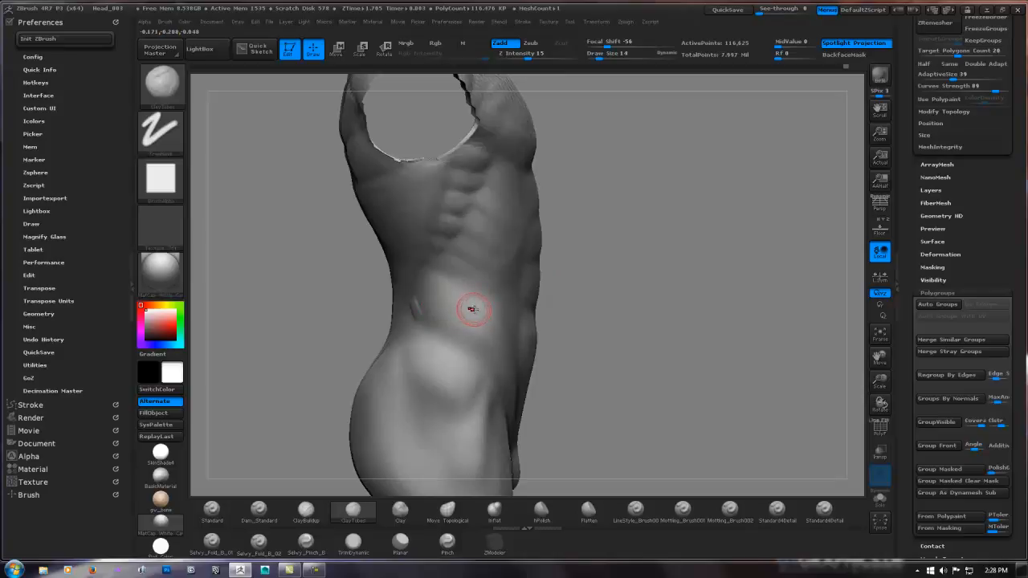
pyautogui.moveTo(498, 283); pyautogui.dragTo(477, 279, button='right')
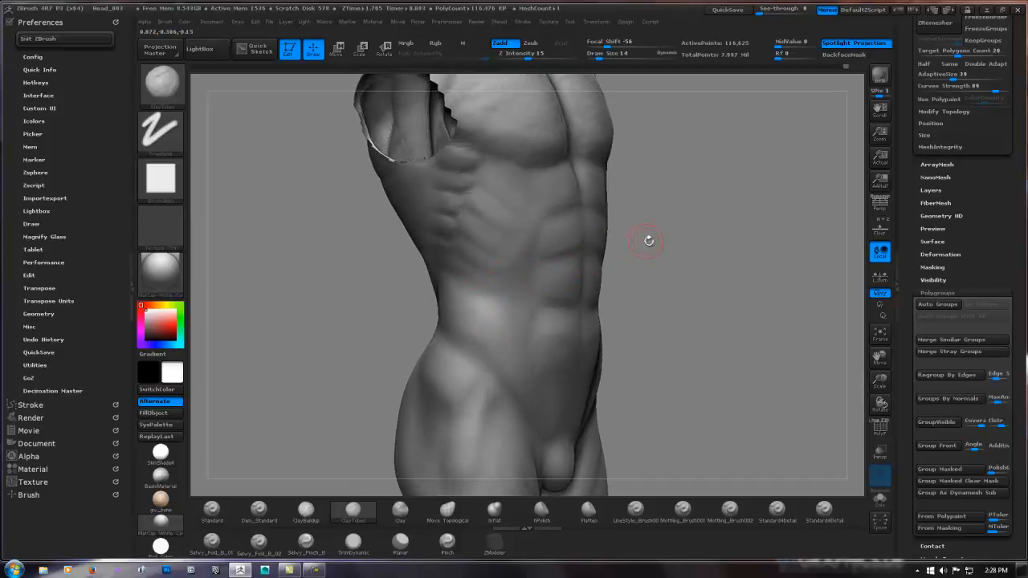
pyautogui.moveTo(686, 240); pyautogui.dragTo(670, 264, button='right')
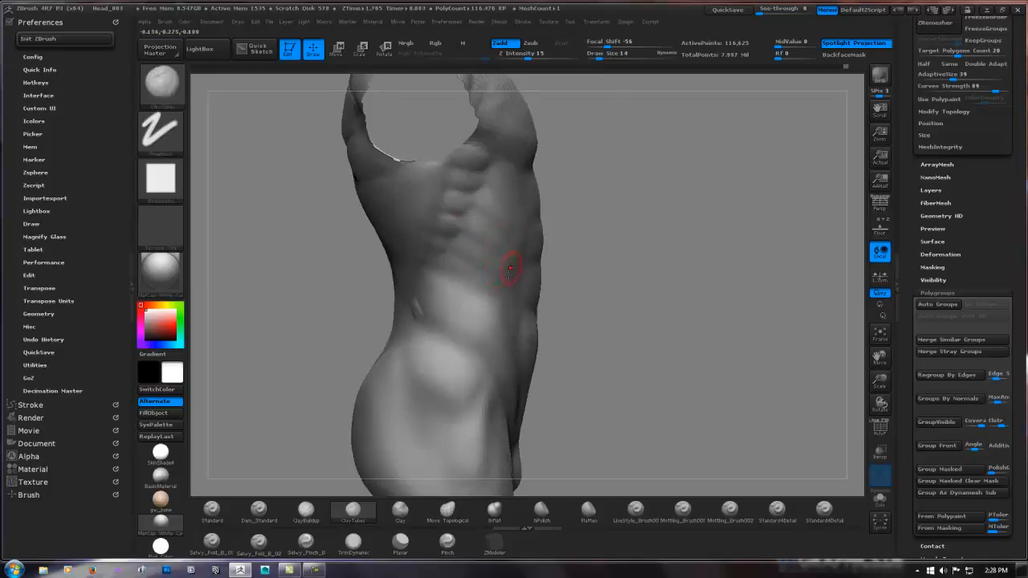
pyautogui.moveTo(411, 297); pyautogui.dragTo(416, 285, button='right')
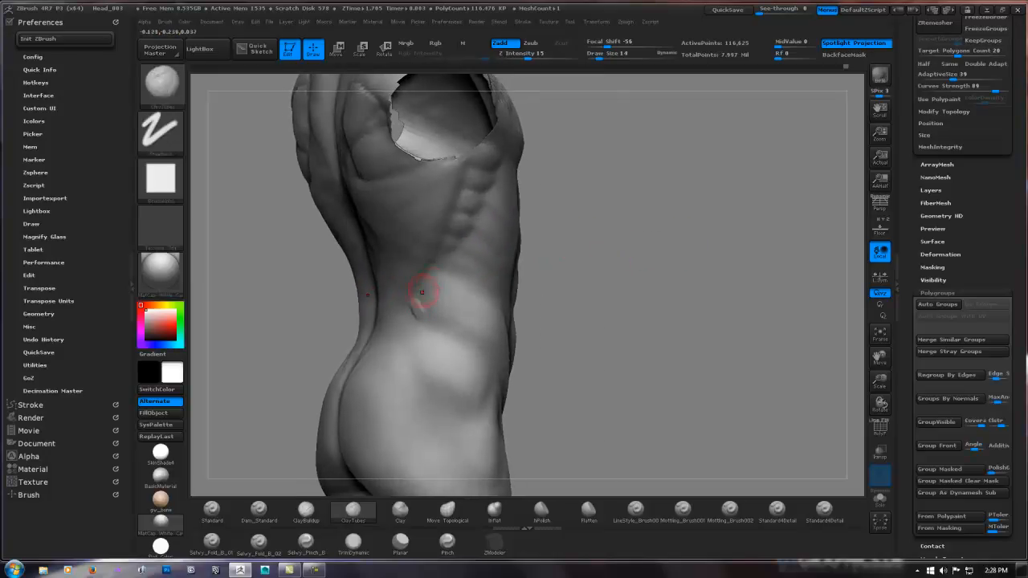
pyautogui.hotkey('ctrl', 'shift')
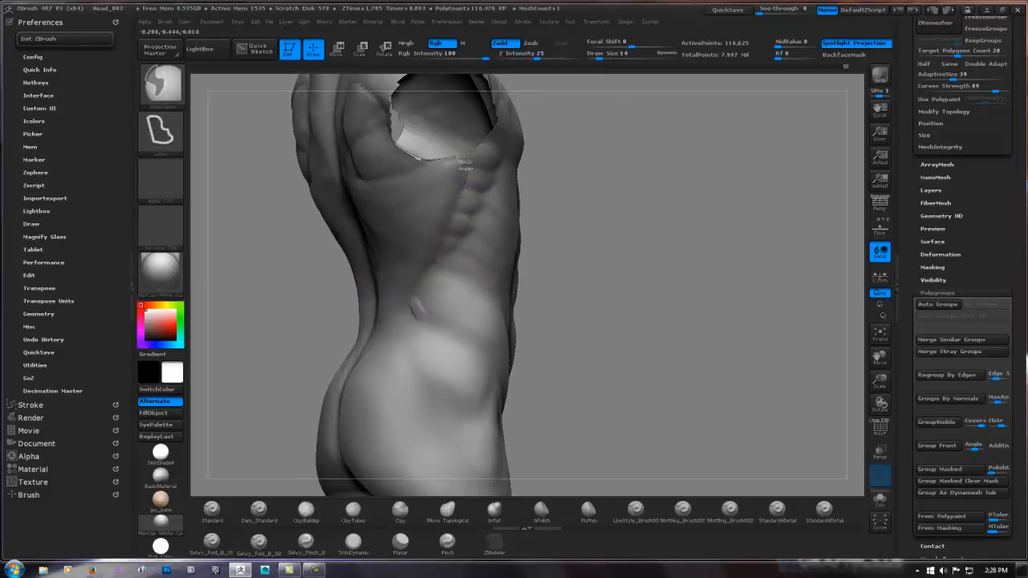
pyautogui.keyDown('ctrl'); pyautogui.moveTo(461, 198); pyautogui.dragTo(453, 211); pyautogui.keyUp('ctrl')
pyautogui.moveTo(438, 252)
pyautogui.keyDown('ctrl'); pyautogui.mouseDown()
pyautogui.moveTo(388, 323)
pyautogui.moveTo(359, 291)
pyautogui.moveTo(365, 173)
pyautogui.moveTo(371, 188)
pyautogui.mouseUp(); pyautogui.keyUp('ctrl')
pyautogui.moveTo(533, 230); pyautogui.dragTo(534, 233)
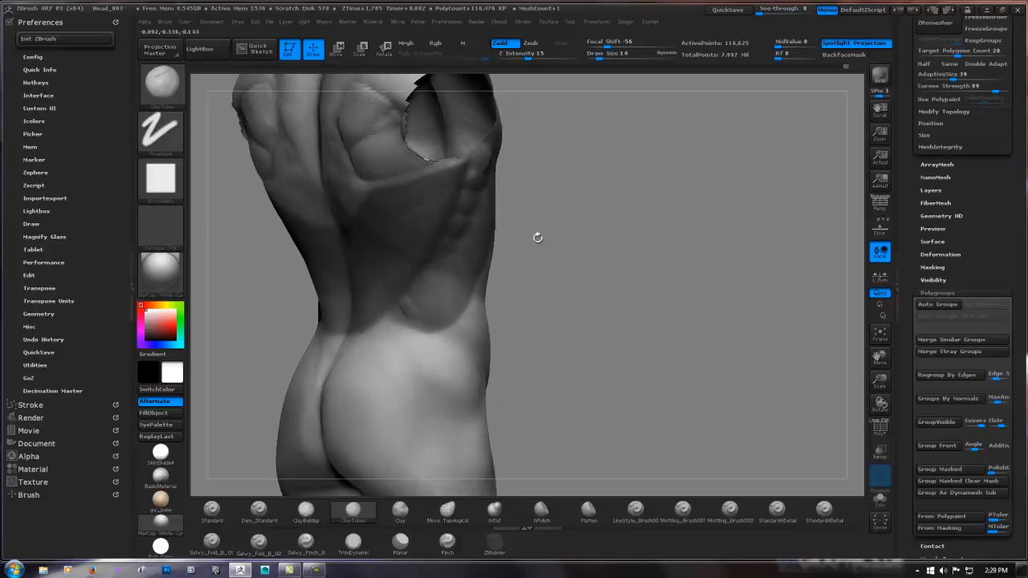
pyautogui.moveTo(619, 236); pyautogui.dragTo(514, 235)
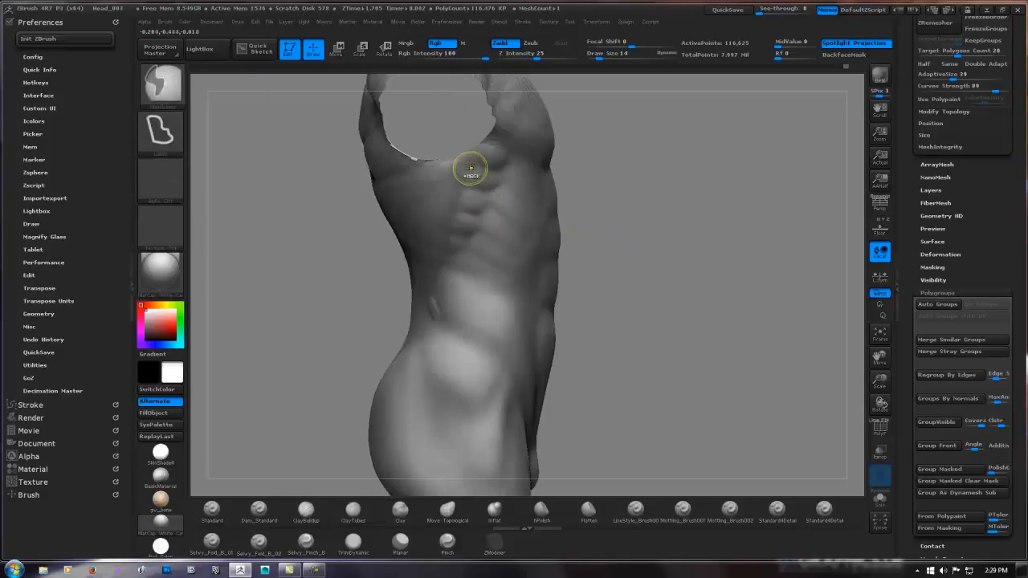
# Lasso-mask the latissimus from the armpit to the waist and extend the mask to a point above the buttocks
pyautogui.keyDown('ctrl'); pyautogui.keyDown('shift'); pyautogui.moveTo(468, 163); pyautogui.dragTo(455, 218); pyautogui.keyUp('shift'); pyautogui.keyUp('ctrl')
pyautogui.moveTo(443, 255)
pyautogui.keyDown('ctrl'); pyautogui.keyDown('shift'); pyautogui.mouseDown()
pyautogui.moveTo(435, 283)
pyautogui.moveTo(375, 328)
pyautogui.moveTo(336, 186)
pyautogui.moveTo(467, 157)
pyautogui.mouseUp(); pyautogui.keyUp('shift'); pyautogui.keyUp('ctrl')
pyautogui.moveTo(576, 233); pyautogui.dragTo(626, 234)
pyautogui.moveTo(556, 249)
pyautogui.mouseDown()
pyautogui.moveTo(526, 264)
pyautogui.moveTo(571, 266)
pyautogui.moveTo(562, 265)
pyautogui.mouseUp()
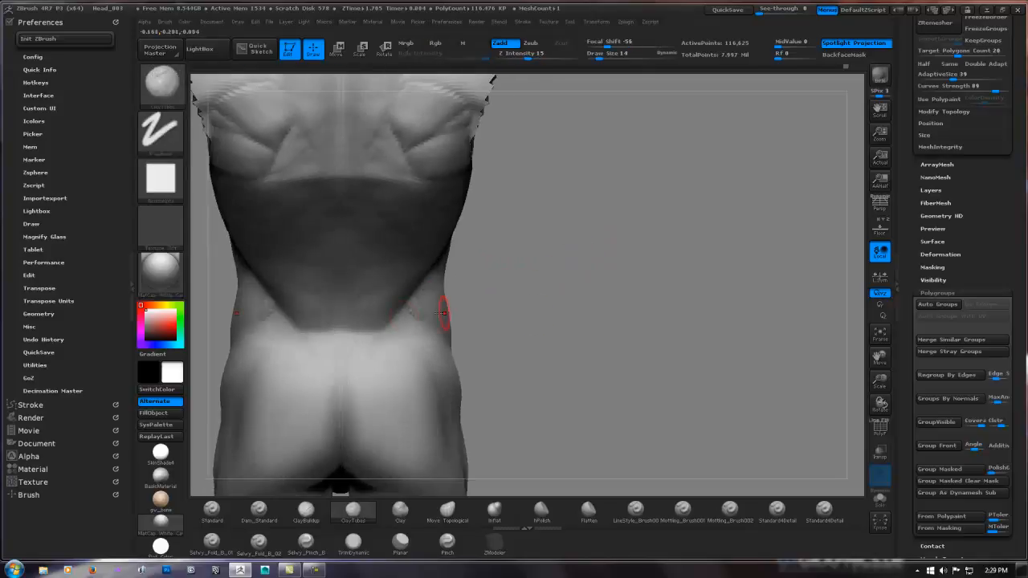
pyautogui.moveTo(399, 310)
pyautogui.keyDown('ctrl'); pyautogui.mouseDown()
pyautogui.moveTo(365, 361)
pyautogui.moveTo(342, 374)
pyautogui.moveTo(340, 293)
pyautogui.mouseUp(); pyautogui.keyUp('ctrl')
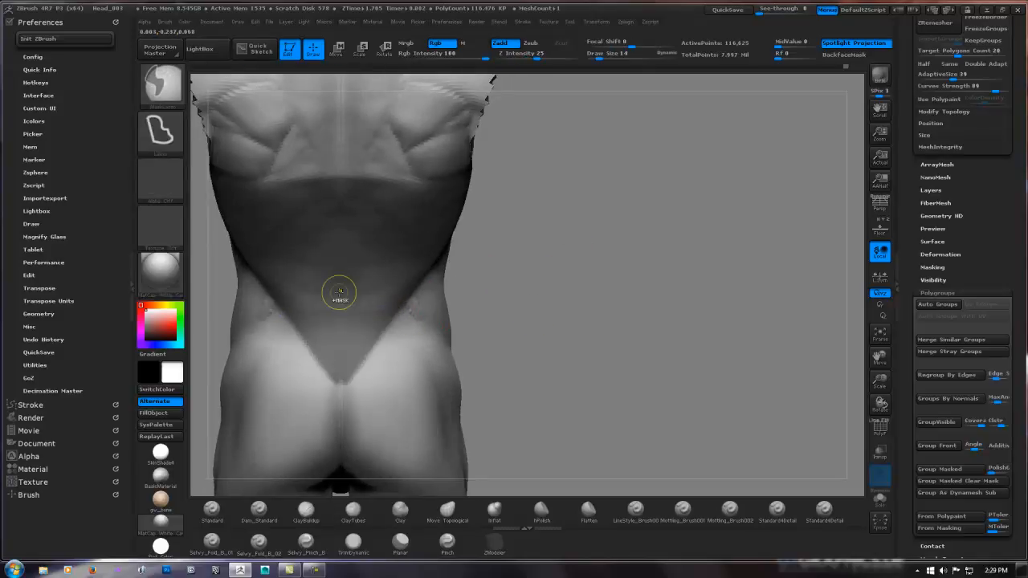
# Lasso-mask the hips, buttocks and lower abdominal triangle, leaving the sides of the waist unmasked
pyautogui.moveTo(530, 277)
pyautogui.mouseDown()
pyautogui.moveTo(494, 279)
pyautogui.moveTo(642, 241)
pyautogui.moveTo(482, 297)
pyautogui.moveTo(616, 287)
pyautogui.moveTo(397, 303)
pyautogui.moveTo(418, 277)
pyautogui.moveTo(477, 305)
pyautogui.moveTo(499, 363)
pyautogui.moveTo(505, 452)
pyautogui.moveTo(307, 385)
pyautogui.moveTo(314, 320)
pyautogui.mouseUp()
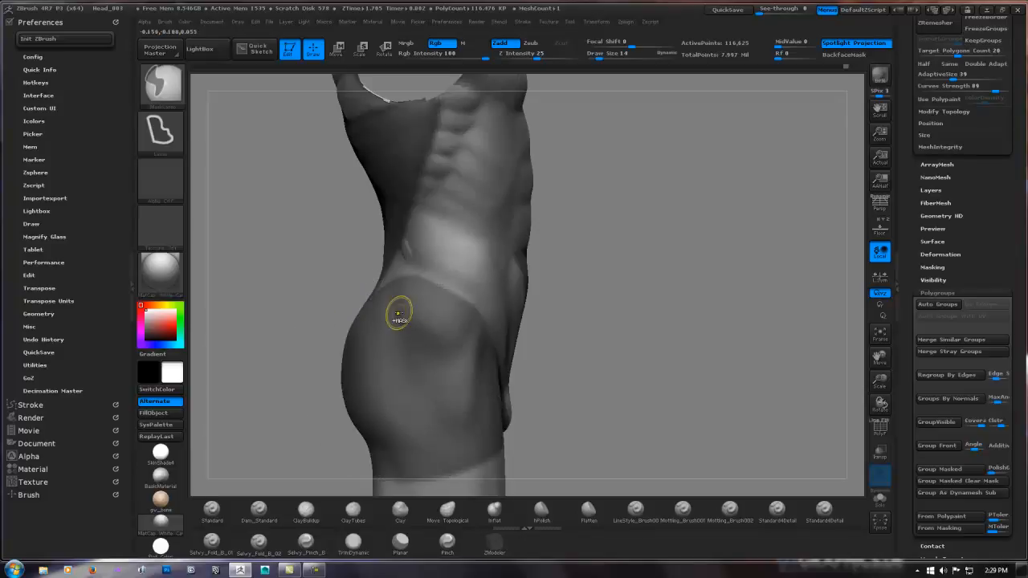
pyautogui.keyDown('ctrl'); pyautogui.moveTo(397, 312); pyautogui.dragTo(462, 288, button='right'); pyautogui.keyUp('ctrl')
pyautogui.moveTo(368, 286)
pyautogui.keyDown('ctrl'); pyautogui.mouseDown()
pyautogui.moveTo(384, 265)
pyautogui.moveTo(470, 285)
pyautogui.moveTo(506, 323)
pyautogui.moveTo(503, 384)
pyautogui.mouseUp(); pyautogui.keyUp('ctrl')
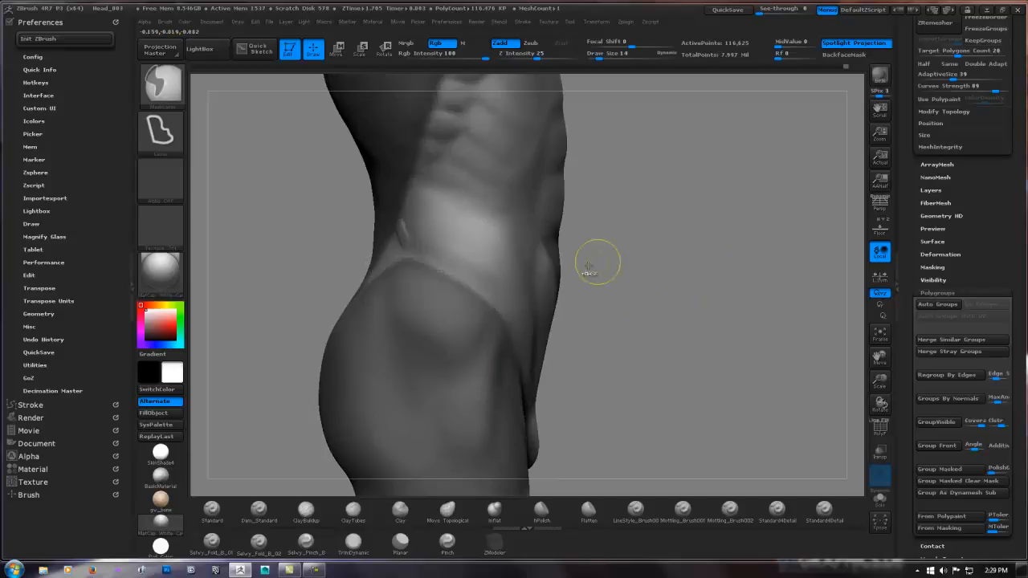
pyautogui.press('ctrl')
pyautogui.keyDown('ctrl'); pyautogui.moveTo(453, 277); pyautogui.dragTo(519, 341); pyautogui.keyUp('ctrl')
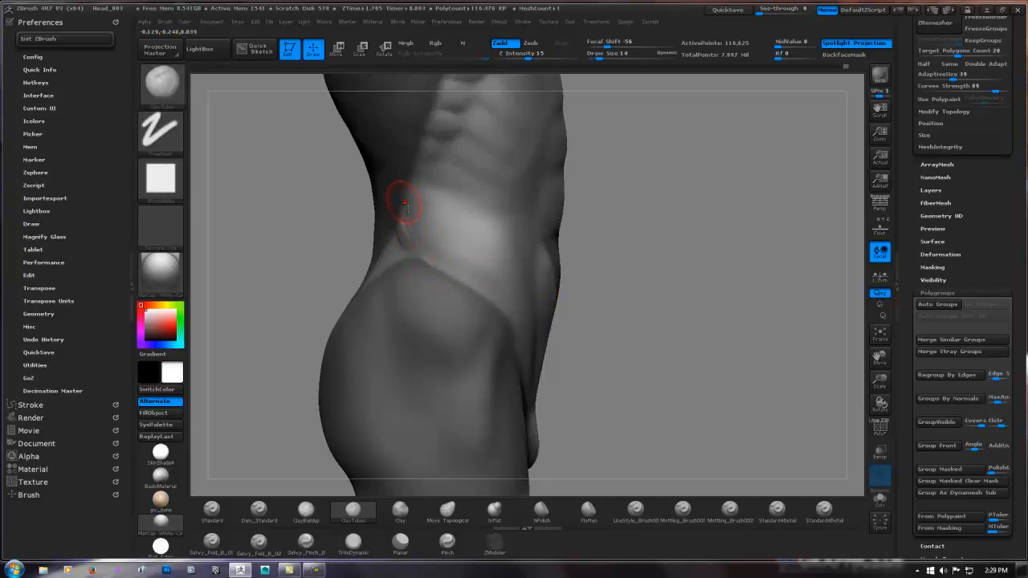
# Build up the external obliques above the hip bones with ClayTubes strokes and smooth them
pyautogui.moveTo(441, 265)
pyautogui.mouseDown()
pyautogui.moveTo(406, 260)
pyautogui.moveTo(424, 231)
pyautogui.moveTo(414, 189)
pyautogui.mouseUp()
pyautogui.moveTo(577, 259); pyautogui.dragTo(523, 284)
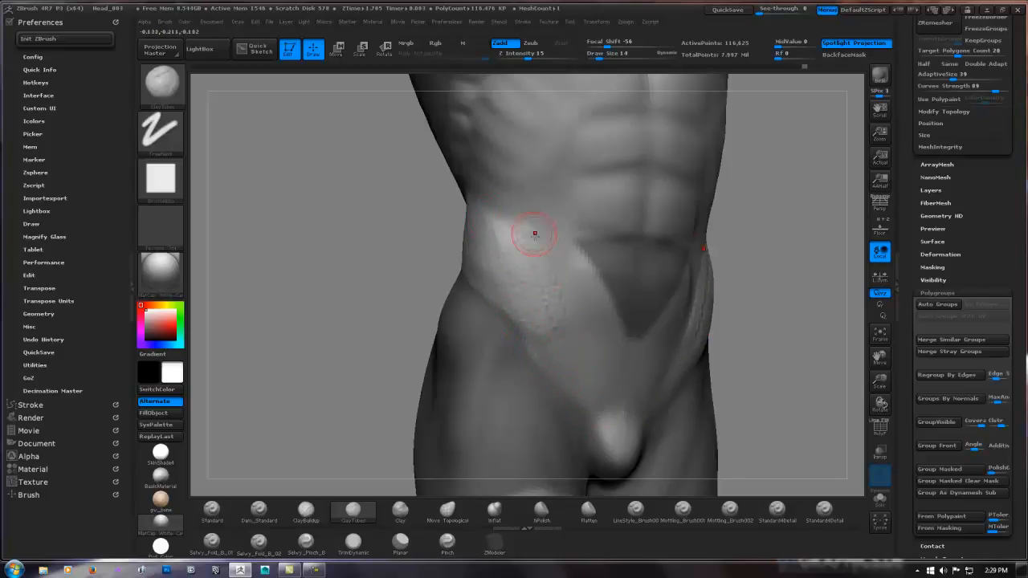
pyautogui.moveTo(501, 253)
pyautogui.mouseDown(button='right')
pyautogui.moveTo(541, 243)
pyautogui.moveTo(688, 249)
pyautogui.mouseUp(button='right')
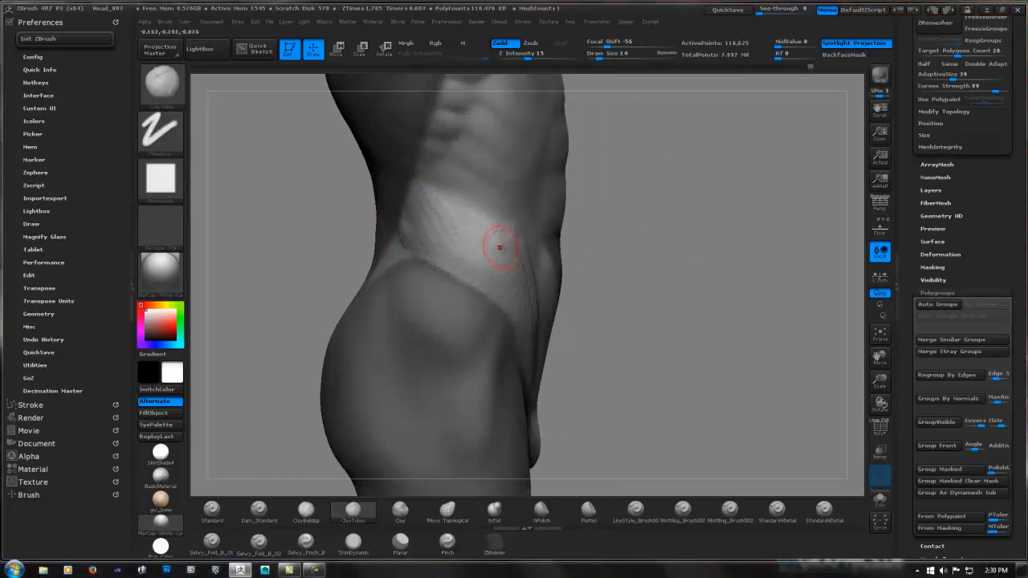
pyautogui.keyDown('shift'); pyautogui.moveTo(632, 217); pyautogui.dragTo(523, 243, button='right'); pyautogui.keyUp('shift')
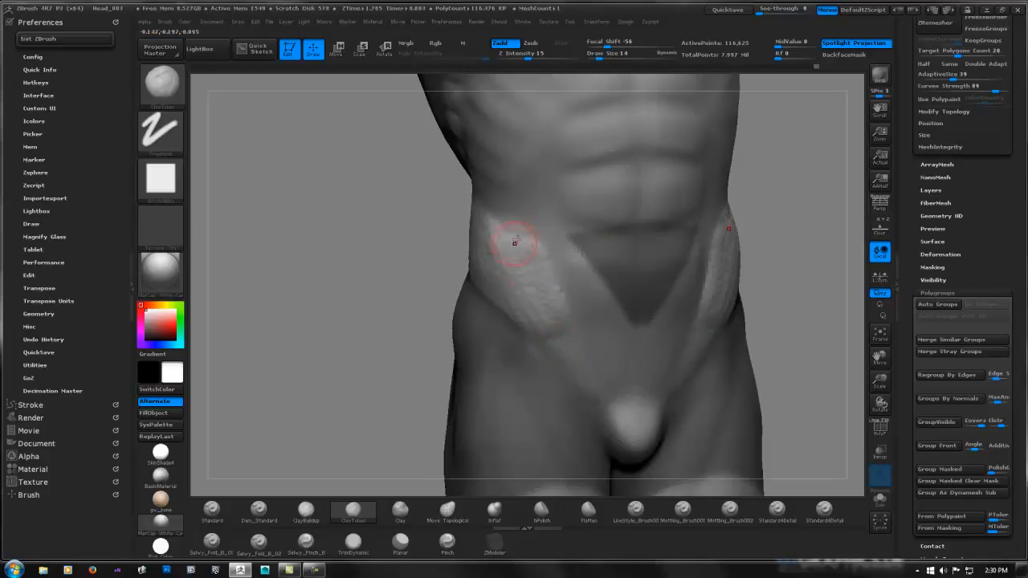
pyautogui.moveTo(514, 236)
pyautogui.keyDown('shift'); pyautogui.mouseDown(button='right')
pyautogui.moveTo(677, 222)
pyautogui.moveTo(581, 355)
pyautogui.moveTo(551, 255)
pyautogui.moveTo(531, 239)
pyautogui.moveTo(618, 268)
pyautogui.mouseUp(button='right'); pyautogui.keyUp('shift')
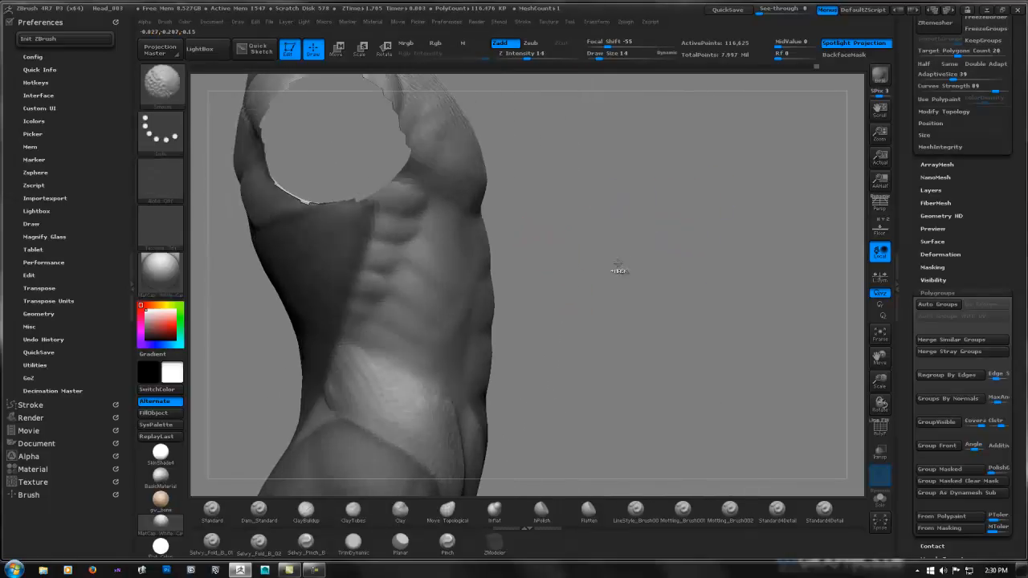
# Extend the mask over the serratus fingers along the ribs and over the lower chest muscles
pyautogui.moveTo(339, 340)
pyautogui.keyDown('ctrl'); pyautogui.mouseDown()
pyautogui.moveTo(403, 262)
pyautogui.moveTo(426, 204)
pyautogui.moveTo(381, 159)
pyautogui.moveTo(282, 235)
pyautogui.mouseUp(); pyautogui.keyUp('ctrl')
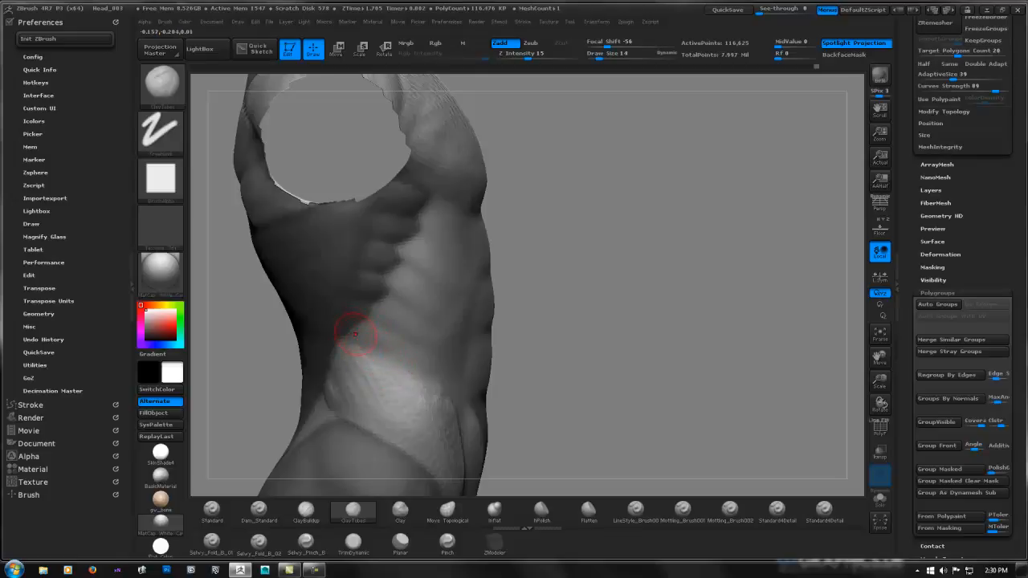
pyautogui.moveTo(498, 233); pyautogui.dragTo(362, 248)
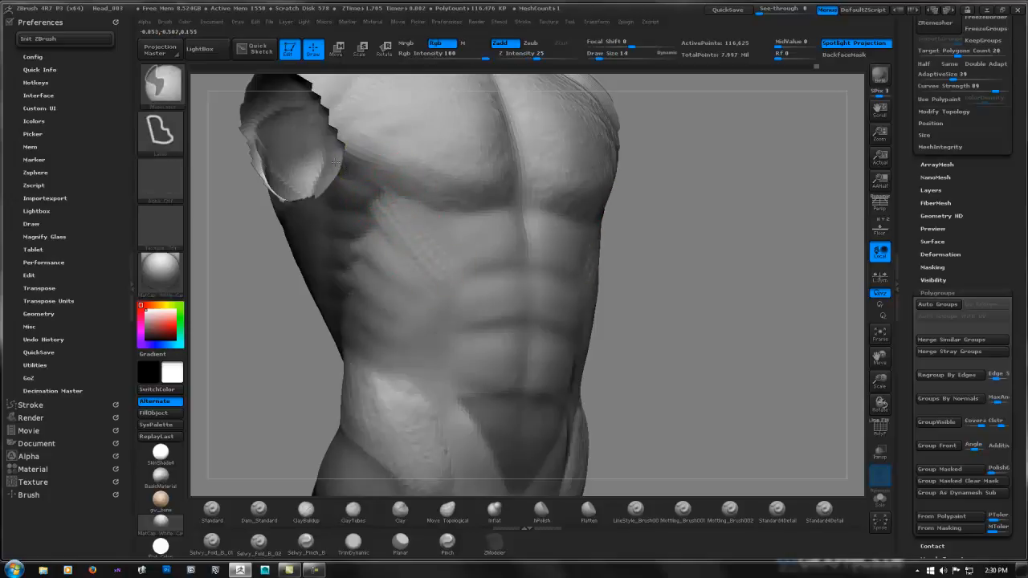
pyautogui.moveTo(337, 169)
pyautogui.keyDown('ctrl'); pyautogui.mouseDown()
pyautogui.moveTo(438, 207)
pyautogui.moveTo(498, 206)
pyautogui.moveTo(515, 157)
pyautogui.moveTo(488, 71)
pyautogui.mouseUp(); pyautogui.keyUp('ctrl')
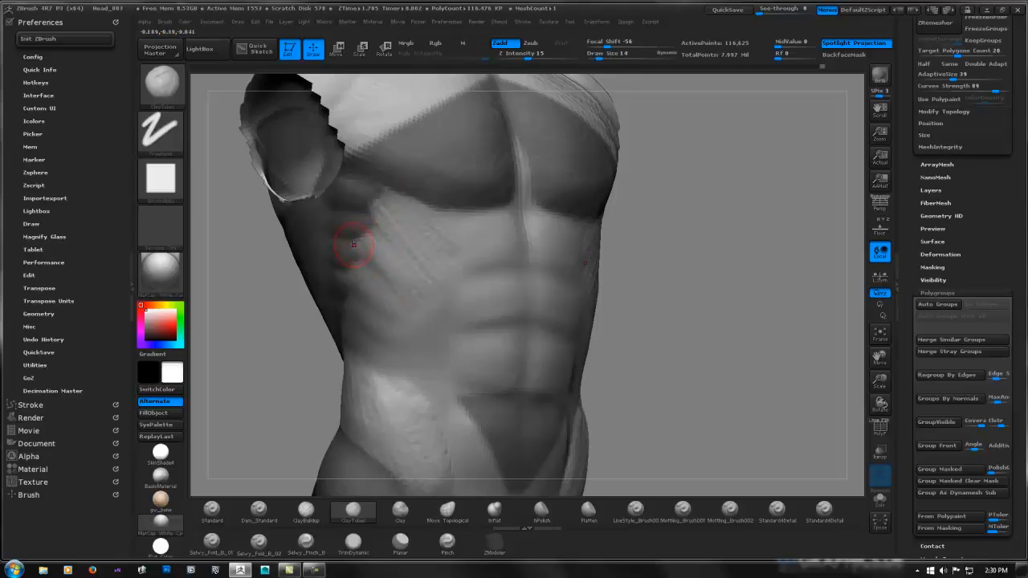
# Sculpt diagonal external oblique fibres from the serratus down to the waist with the ClayTubes brush
pyautogui.moveTo(390, 246); pyautogui.dragTo(487, 251)
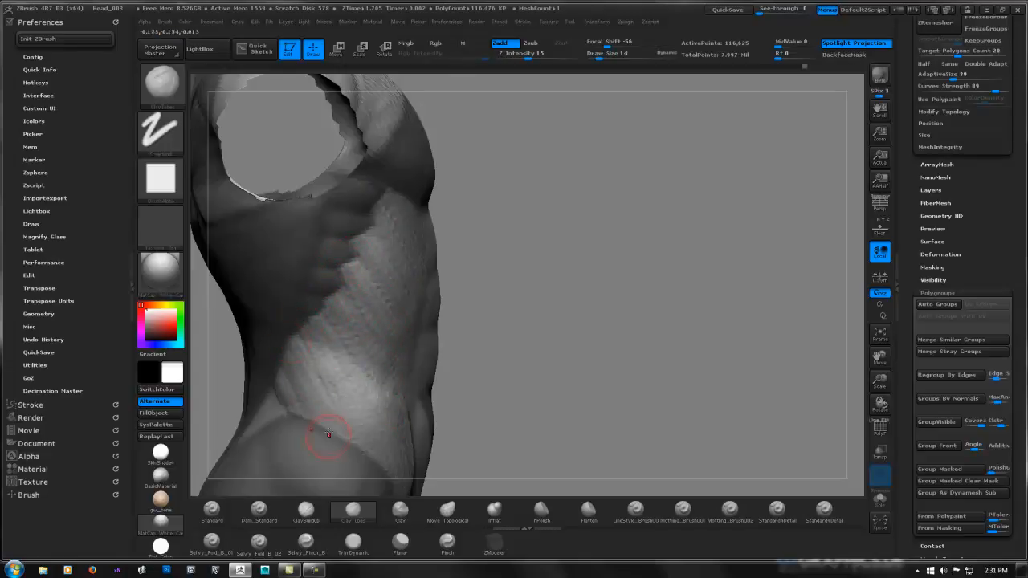
pyautogui.moveTo(507, 316)
pyautogui.mouseDown()
pyautogui.moveTo(464, 298)
pyautogui.moveTo(533, 257)
pyautogui.moveTo(502, 282)
pyautogui.mouseUp()
pyautogui.moveTo(502, 283)
pyautogui.keyDown('alt'); pyautogui.mouseDown(button='right')
pyautogui.moveTo(668, 193)
pyautogui.moveTo(452, 231)
pyautogui.moveTo(428, 210)
pyautogui.mouseUp(button='right'); pyautogui.keyUp('alt')
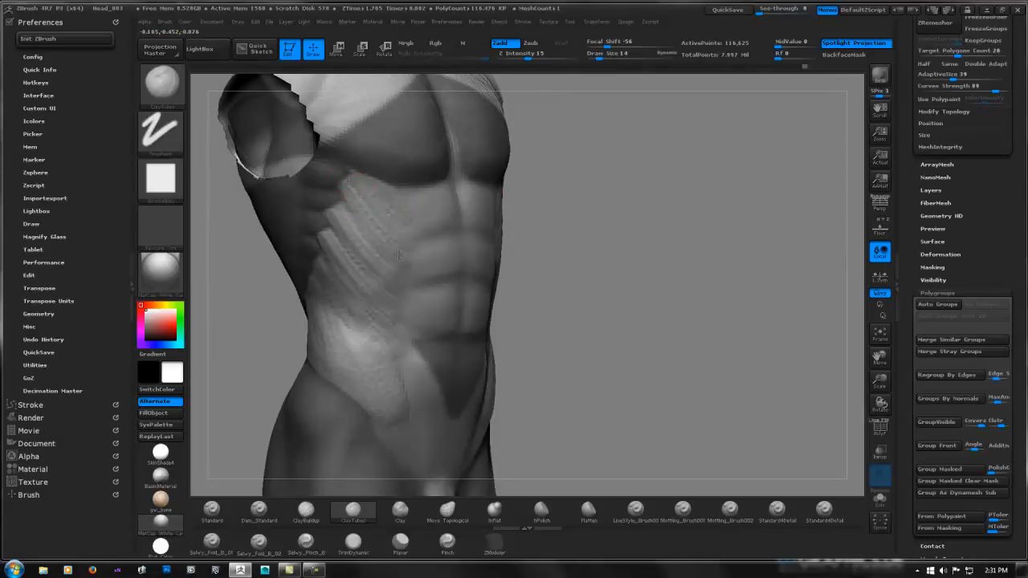
pyautogui.moveTo(361, 193); pyautogui.dragTo(367, 172, button='right')
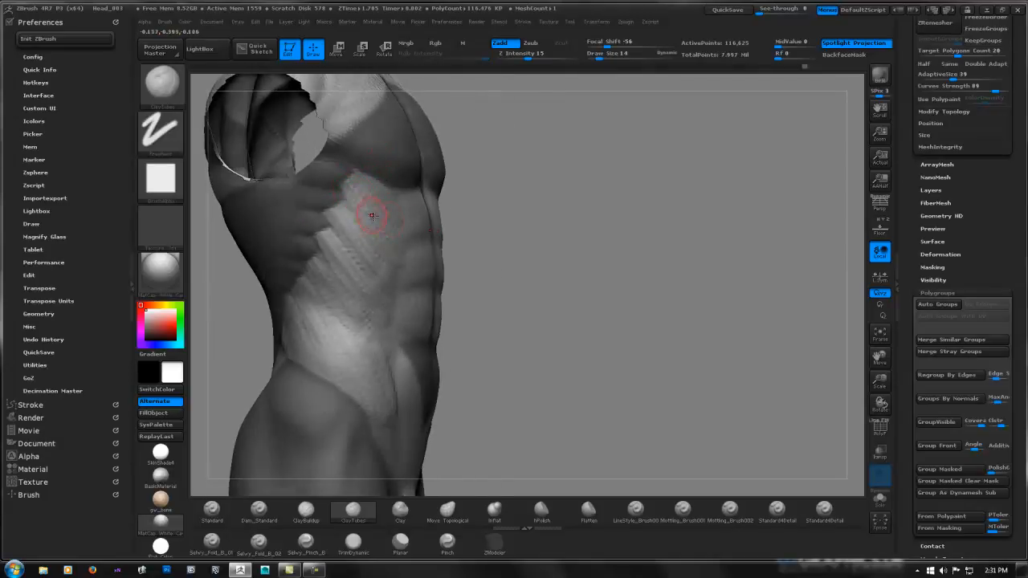
# Carve diagonal grooves between the oblique muscle strands along the ribs with the Dam_Standard brush
pyautogui.click(261, 513)
pyautogui.keyDown('shift'); pyautogui.moveTo(516, 229); pyautogui.dragTo(441, 243, button='right'); pyautogui.keyUp('shift')
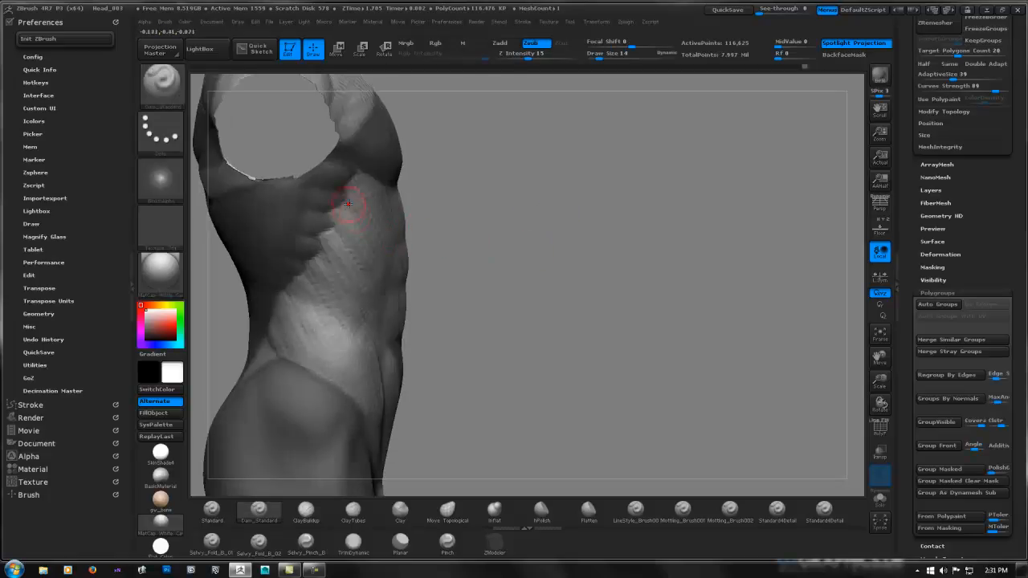
pyautogui.moveTo(327, 231); pyautogui.dragTo(353, 198, button='right')
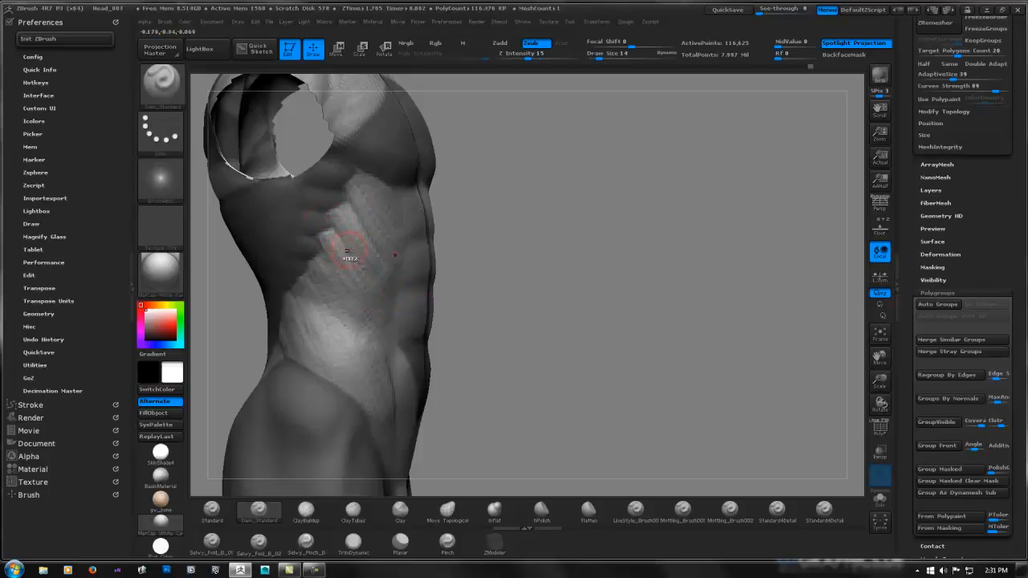
pyautogui.moveTo(461, 230); pyautogui.dragTo(399, 234, button='right')
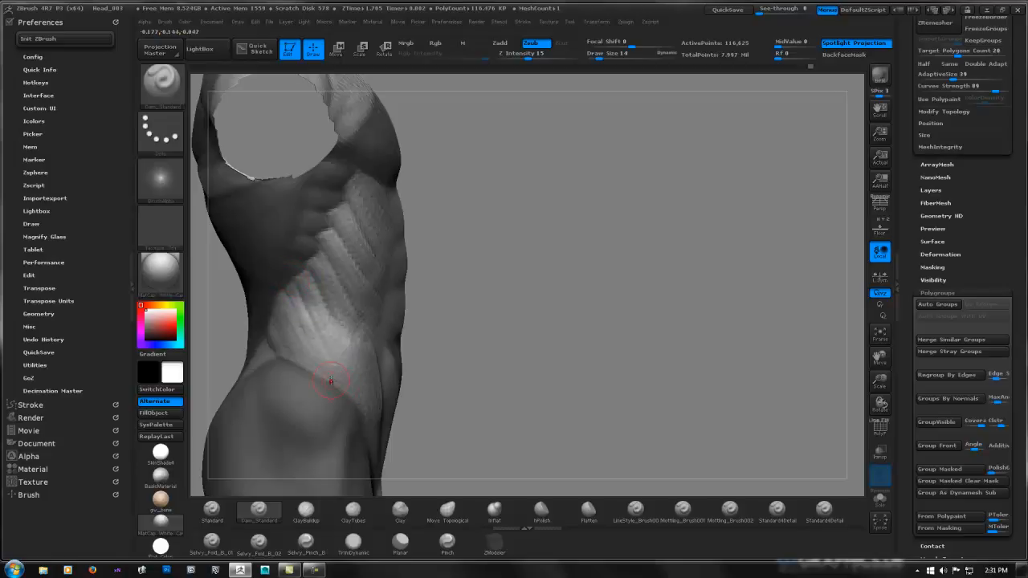
# Smooth the carved oblique grooves above the hip and blend the strand ends toward the abdominals
pyautogui.keyDown('shift'); pyautogui.moveTo(297, 324); pyautogui.dragTo(330, 352); pyautogui.keyUp('shift')
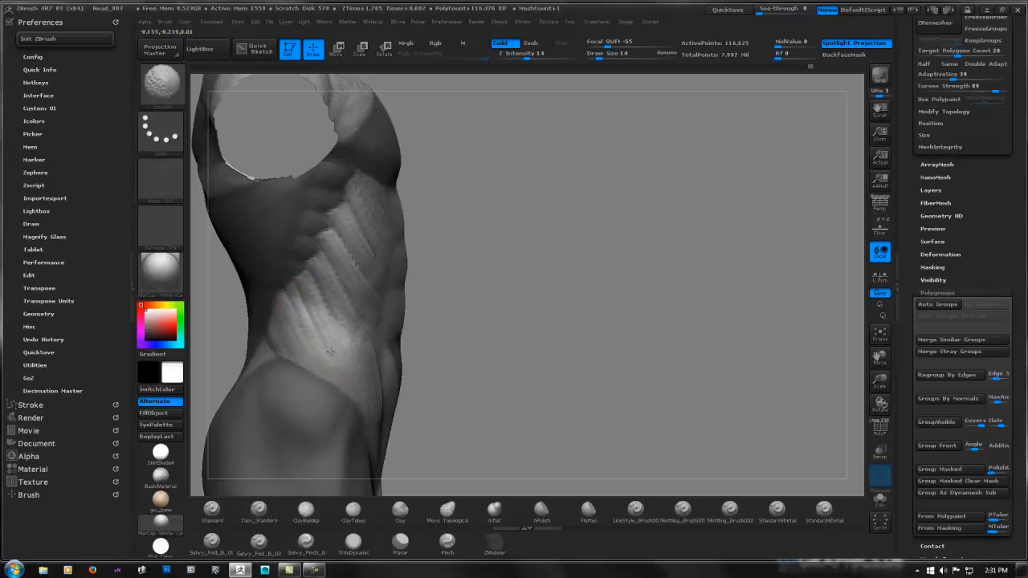
pyautogui.hotkey('ctrl', 'shift')
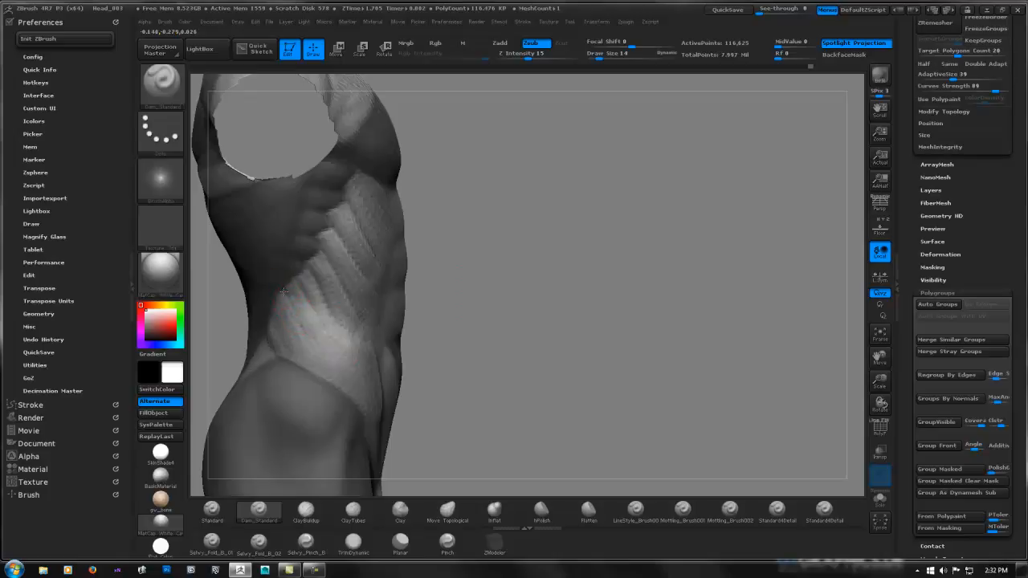
pyautogui.moveTo(441, 269); pyautogui.dragTo(341, 279)
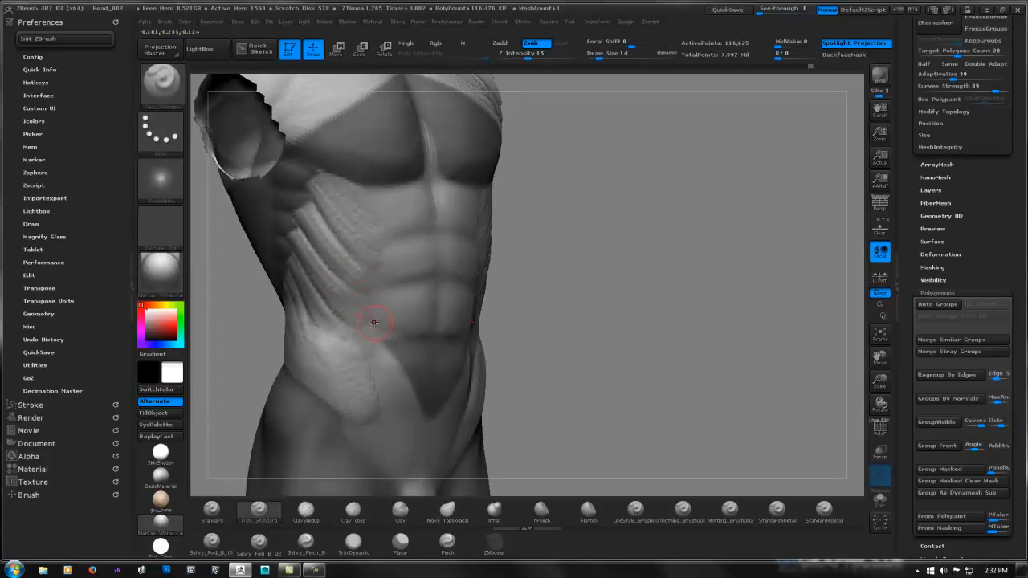
pyautogui.moveTo(367, 318)
pyautogui.keyDown('shift'); pyautogui.mouseDown()
pyautogui.moveTo(360, 259)
pyautogui.moveTo(360, 286)
pyautogui.mouseUp(); pyautogui.keyUp('shift')
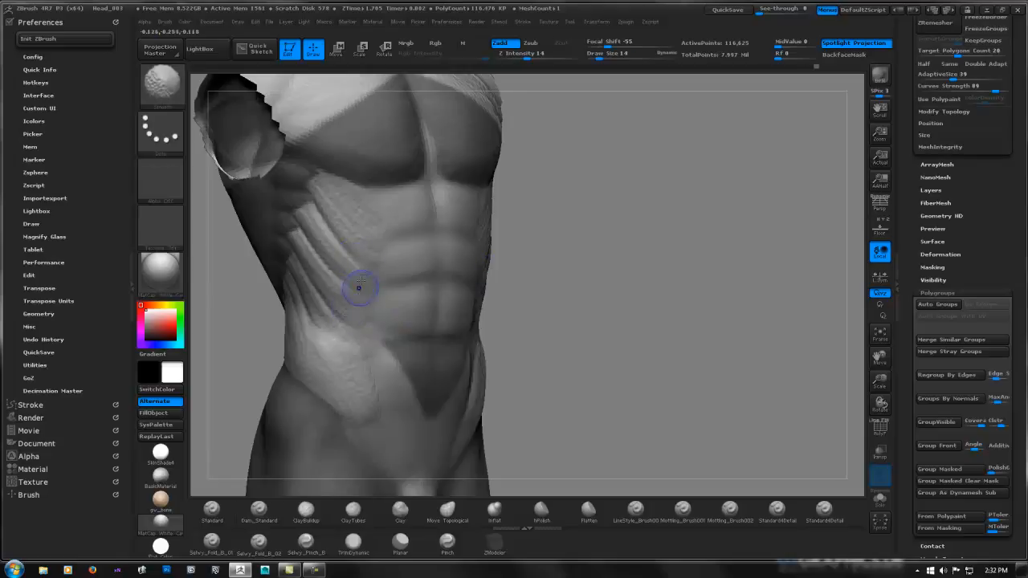
pyautogui.moveTo(465, 265)
pyautogui.mouseDown(button='right')
pyautogui.moveTo(554, 258)
pyautogui.moveTo(584, 218)
pyautogui.moveTo(462, 228)
pyautogui.mouseUp(button='right')
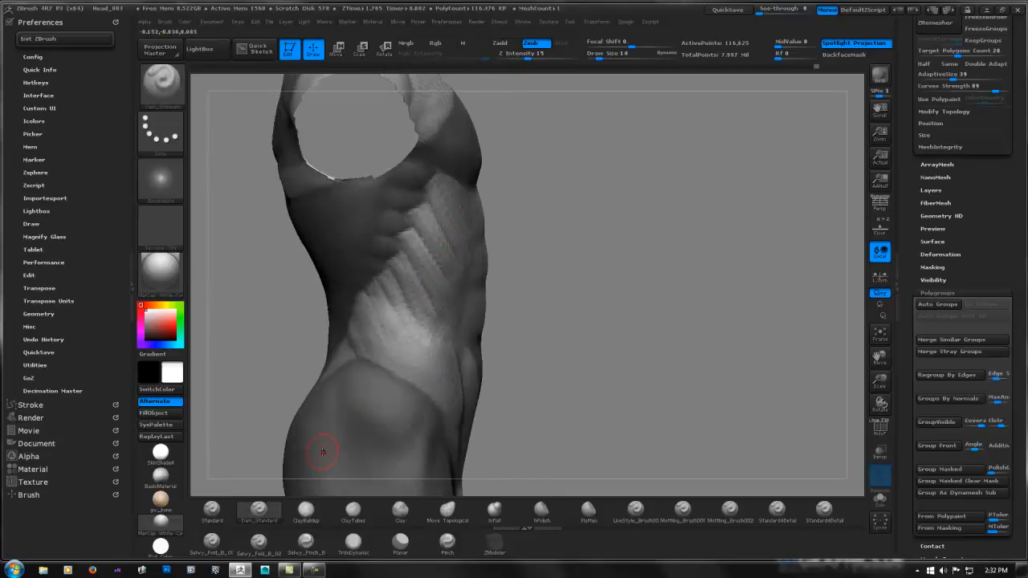
# Build up the external oblique along the hip crest and down toward the groin with the ClayTubes brush
pyautogui.click(353, 508)
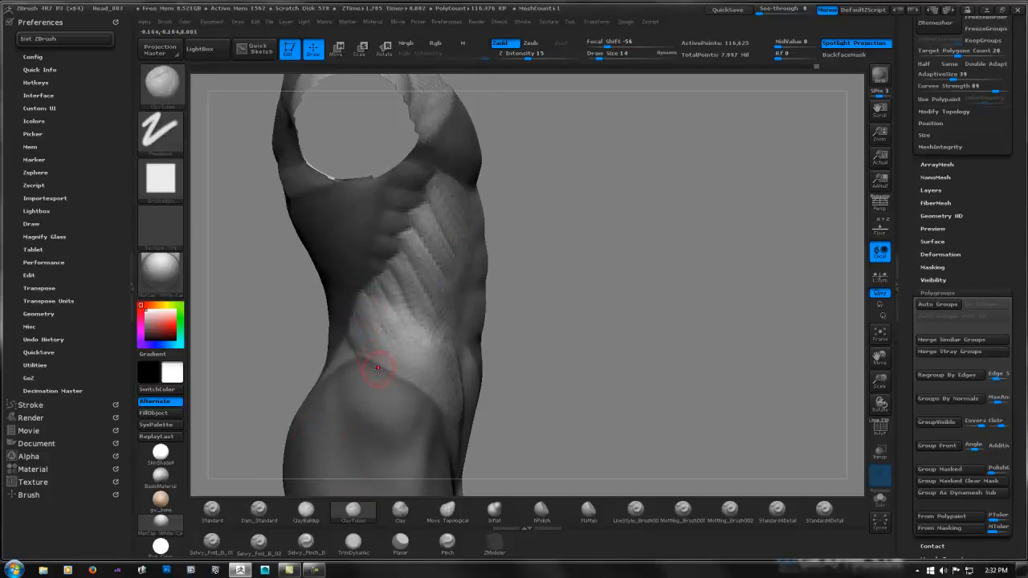
pyautogui.moveTo(388, 338); pyautogui.dragTo(409, 366)
pyautogui.moveTo(376, 354)
pyautogui.mouseDown()
pyautogui.moveTo(413, 350)
pyautogui.moveTo(441, 397)
pyautogui.mouseUp()
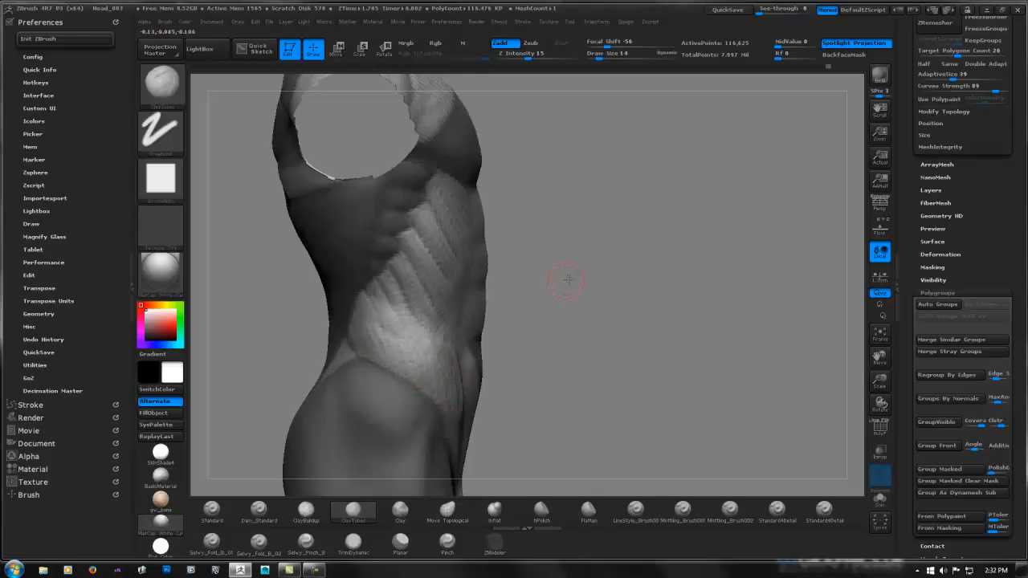
pyautogui.moveTo(564, 282); pyautogui.dragTo(758, 228)
pyautogui.moveTo(790, 227); pyautogui.dragTo(637, 292)
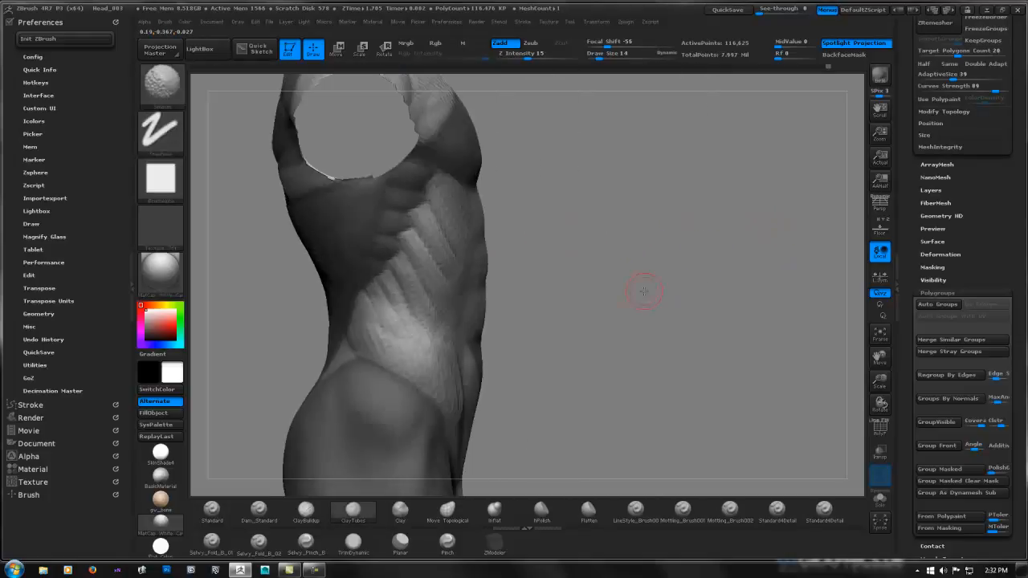
# Add ClayTubes strokes to the oblique strands along the ribs and below the chest, and smooth them
pyautogui.moveTo(368, 279)
pyautogui.mouseDown()
pyautogui.moveTo(403, 335)
pyautogui.moveTo(404, 310)
pyautogui.mouseUp()
pyautogui.moveTo(383, 260); pyautogui.dragTo(400, 270)
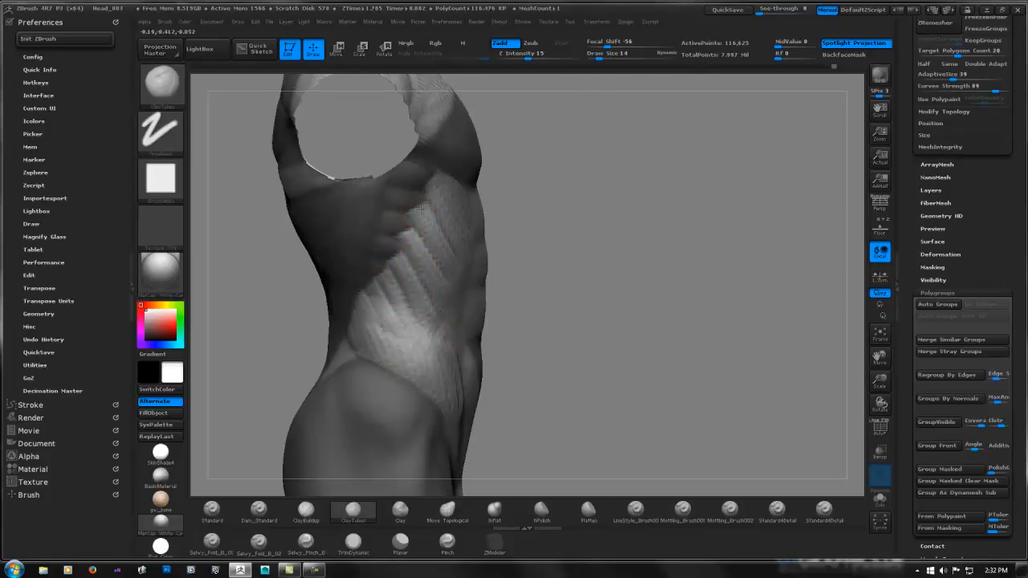
pyautogui.moveTo(683, 265); pyautogui.dragTo(498, 241)
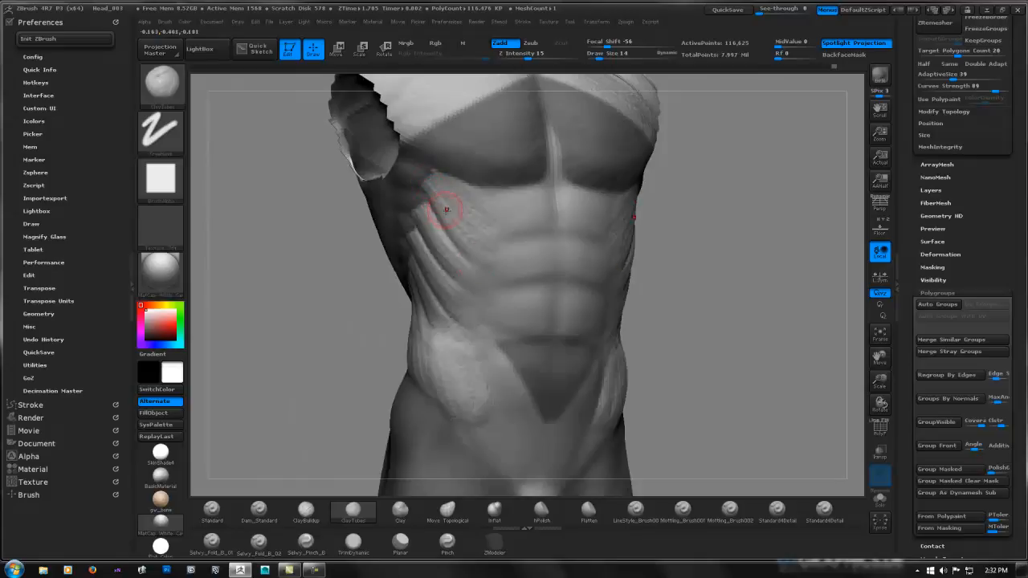
pyautogui.moveTo(441, 178); pyautogui.dragTo(482, 211)
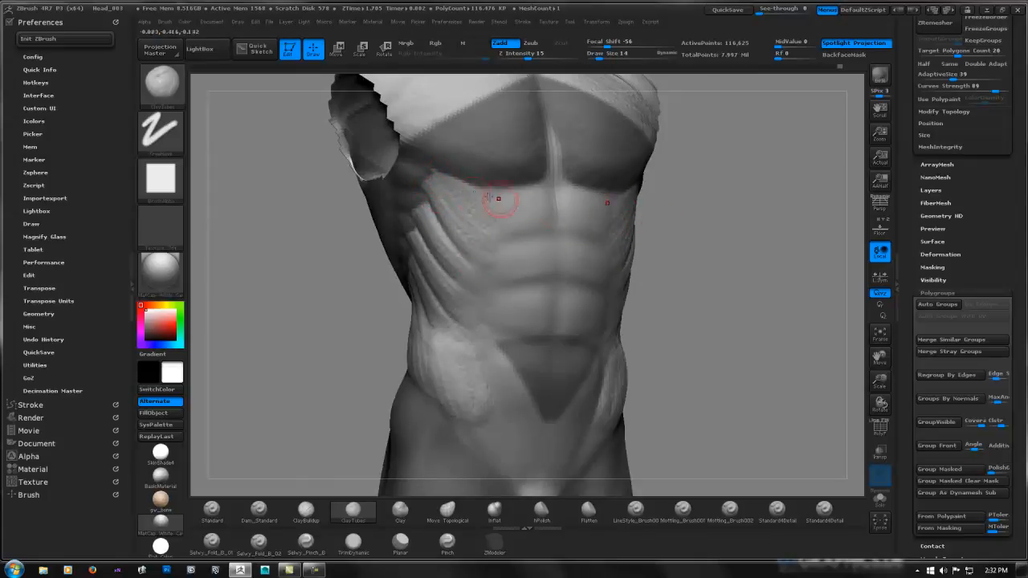
pyautogui.moveTo(759, 251)
pyautogui.keyDown('shift'); pyautogui.mouseDown()
pyautogui.moveTo(714, 258)
pyautogui.moveTo(665, 230)
pyautogui.moveTo(769, 214)
pyautogui.mouseUp(); pyautogui.keyUp('shift')
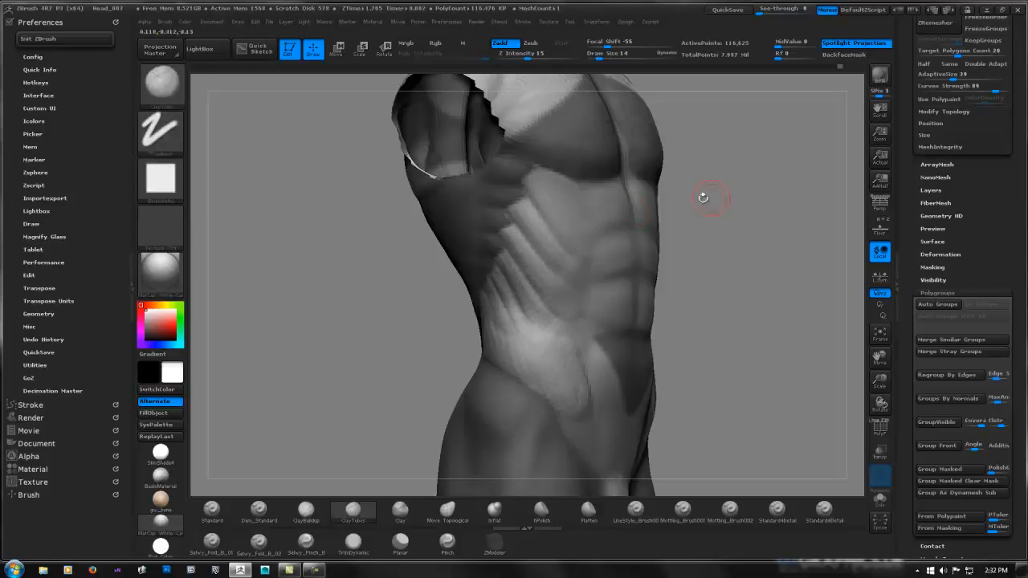
# Clear the mask from the torso and bring the whole front of the body into view
pyautogui.keyDown('shift'); pyautogui.moveTo(702, 197); pyautogui.dragTo(780, 201); pyautogui.keyUp('shift')
pyautogui.keyDown('ctrl'); pyautogui.moveTo(776, 214); pyautogui.dragTo(703, 220, button='right'); pyautogui.keyUp('ctrl')
pyautogui.moveTo(703, 220)
pyautogui.keyDown('shift'); pyautogui.mouseDown()
pyautogui.moveTo(775, 200)
pyautogui.moveTo(679, 218)
pyautogui.moveTo(664, 259)
pyautogui.mouseUp(); pyautogui.keyUp('shift')
pyautogui.press('super')
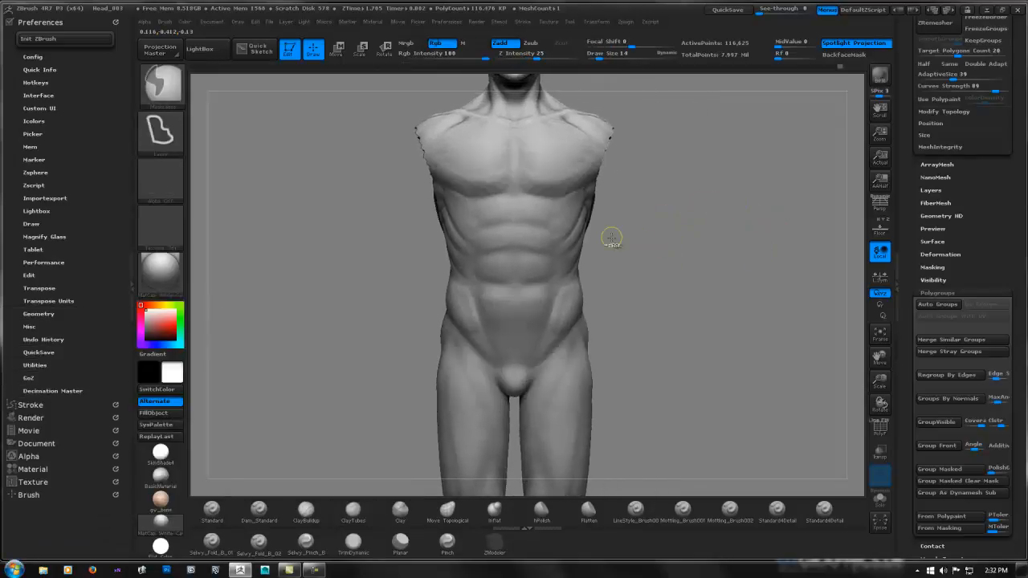
pyautogui.keyDown('ctrl'); pyautogui.moveTo(613, 238); pyautogui.dragTo(684, 212, button='right'); pyautogui.keyUp('ctrl')
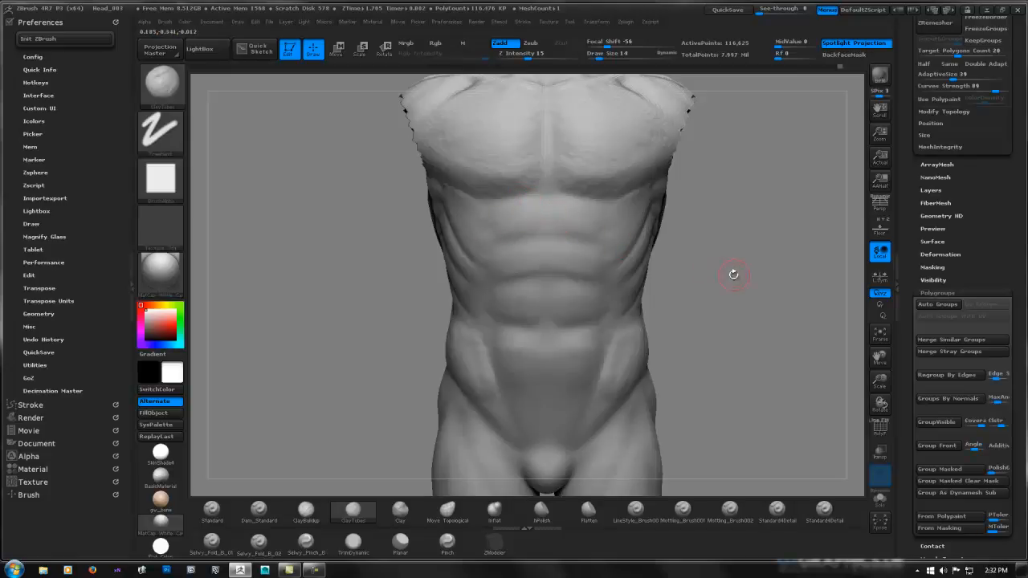
# Sculpt the uppermost pair of abdominal blocks below the chest with ClayTubes, separated along the midline
pyautogui.keyDown('alt'); pyautogui.moveTo(730, 271); pyautogui.dragTo(647, 259); pyautogui.keyUp('alt')
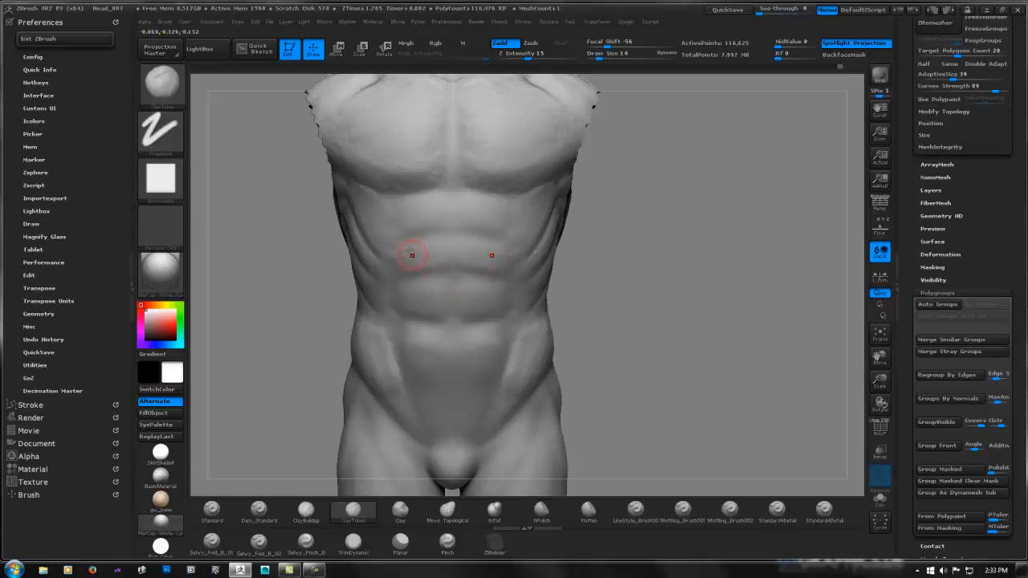
pyautogui.keyDown('ctrl'); pyautogui.moveTo(394, 232); pyautogui.dragTo(423, 214, button='right'); pyautogui.keyUp('ctrl')
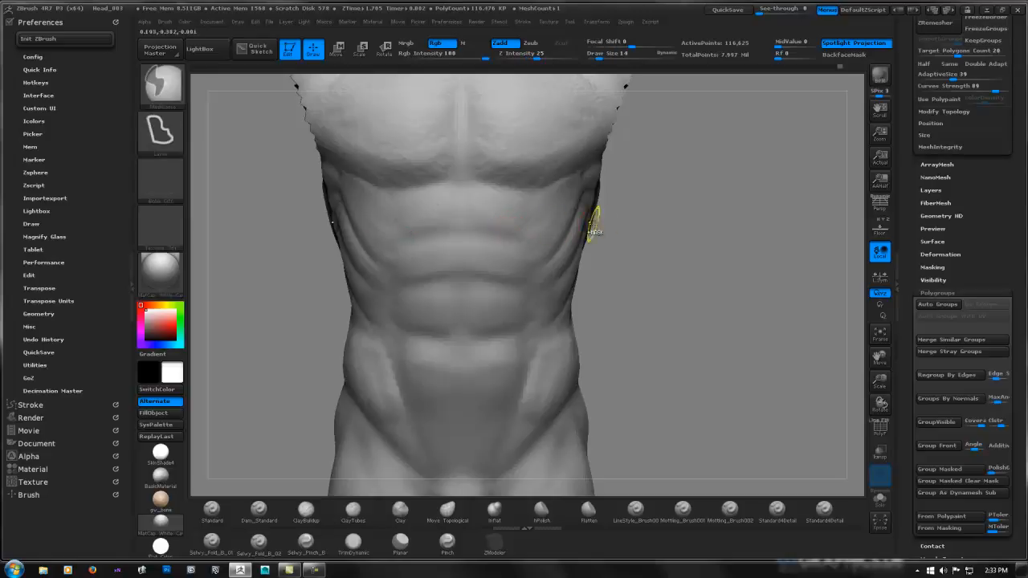
pyautogui.keyDown('ctrl'); pyautogui.moveTo(592, 224); pyautogui.dragTo(534, 232, button='right'); pyautogui.keyUp('ctrl')
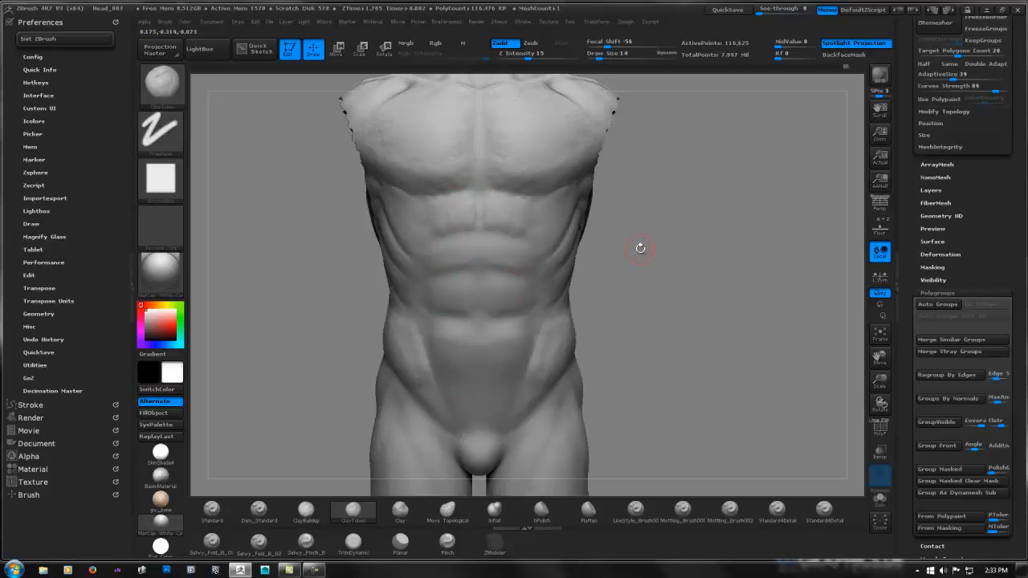
pyautogui.moveTo(632, 230)
pyautogui.mouseDown()
pyautogui.moveTo(669, 236)
pyautogui.moveTo(571, 256)
pyautogui.moveTo(494, 257)
pyautogui.mouseUp()
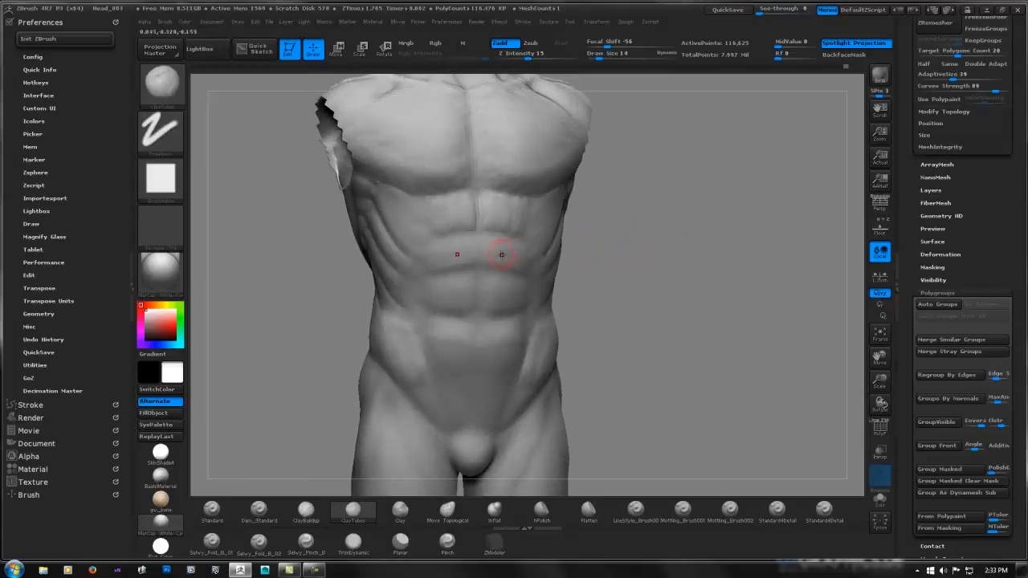
# Carve a soft groove between the obliques and abdominals using the Standard brush at Z Intensity 8 and Draw Size 24
pyautogui.click(220, 510)
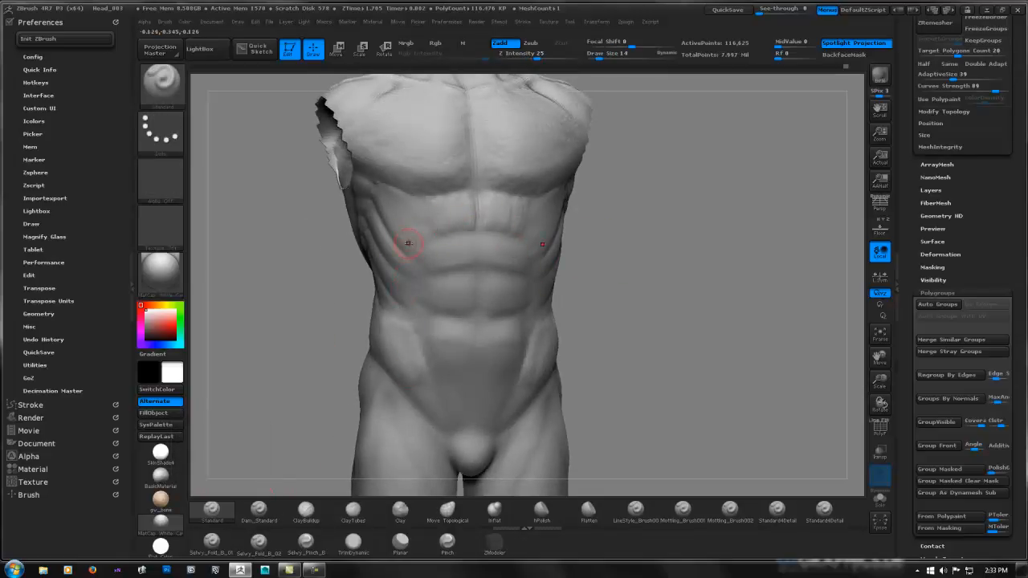
pyautogui.moveTo(663, 207); pyautogui.dragTo(468, 269)
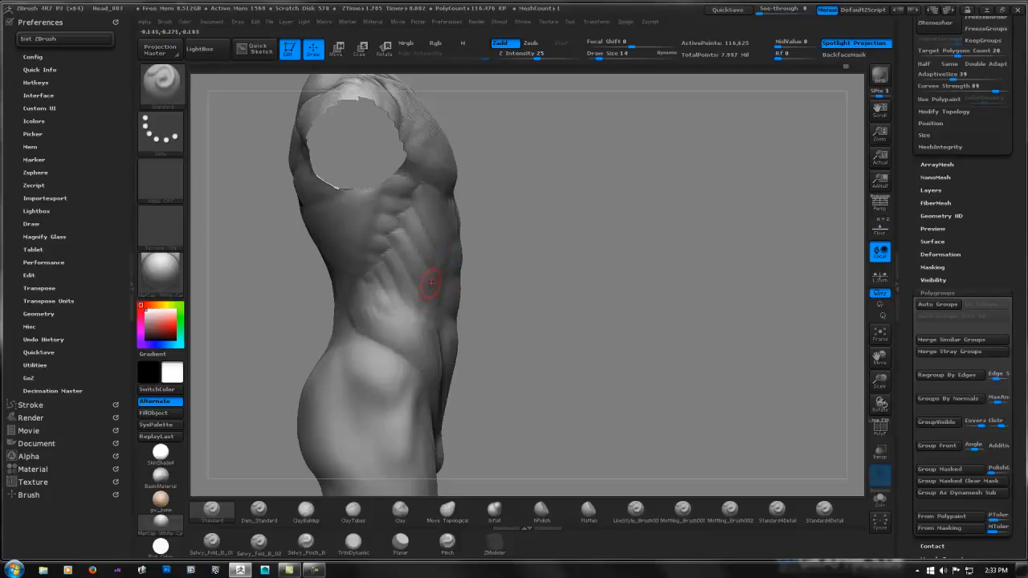
pyautogui.press('space')
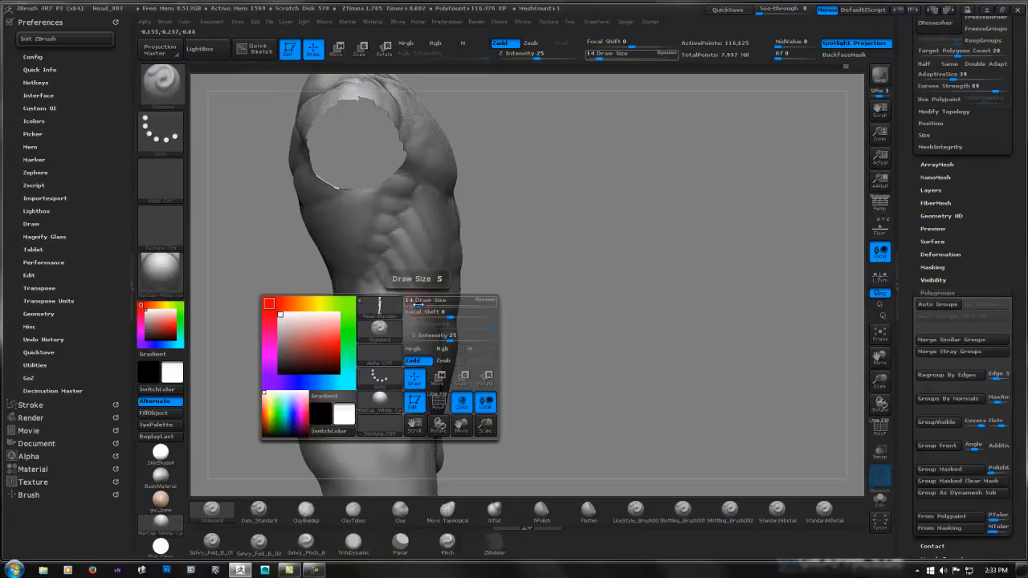
pyautogui.moveTo(432, 336); pyautogui.dragTo(431, 336)
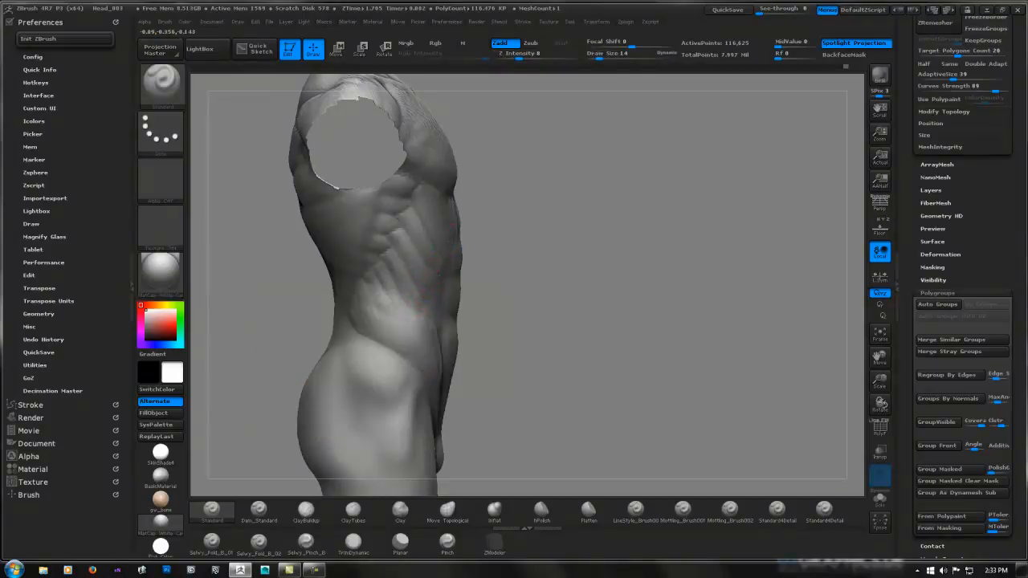
pyautogui.press('space')
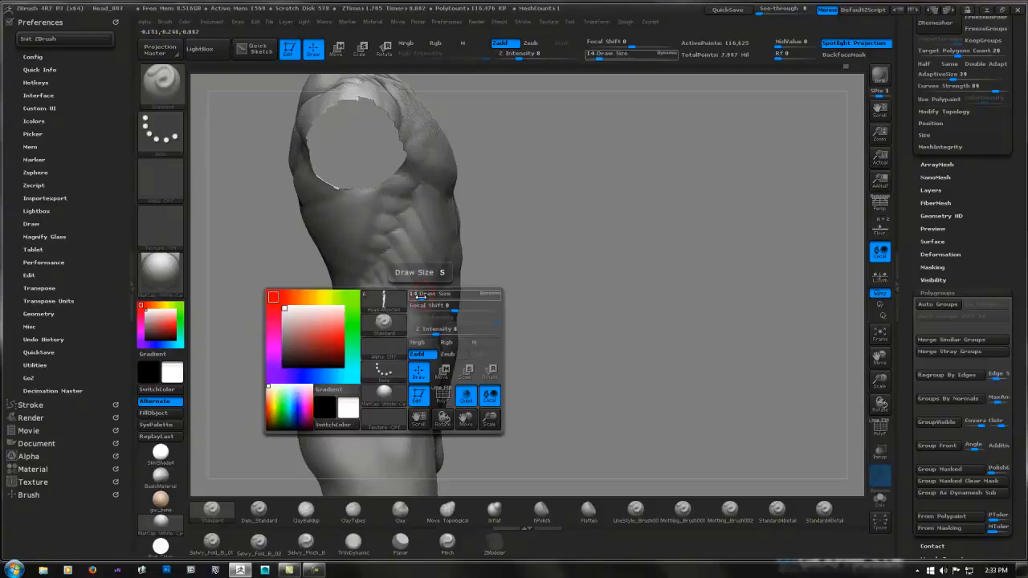
pyautogui.moveTo(408, 295); pyautogui.dragTo(427, 295)
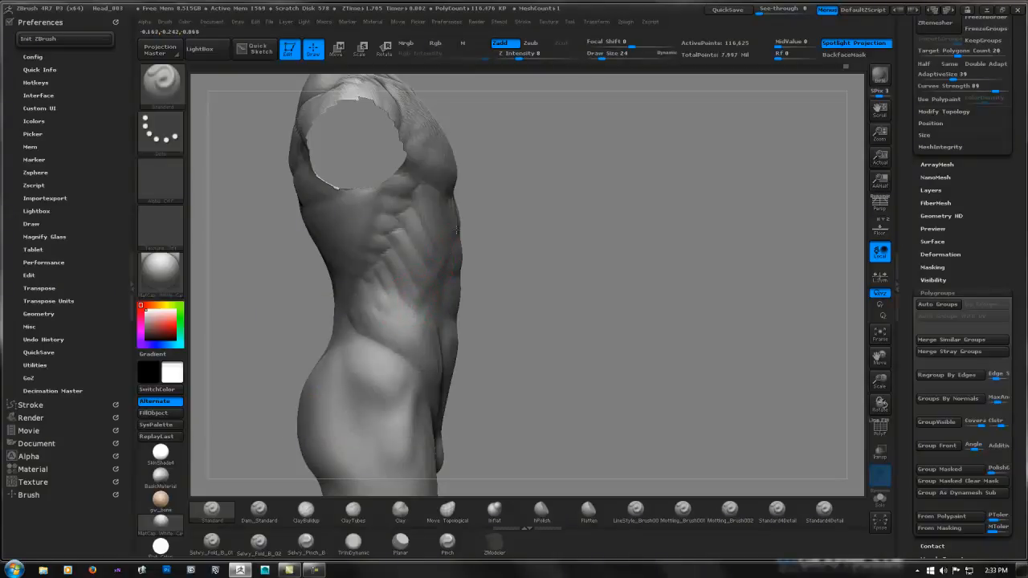
pyautogui.moveTo(567, 229); pyautogui.dragTo(464, 246)
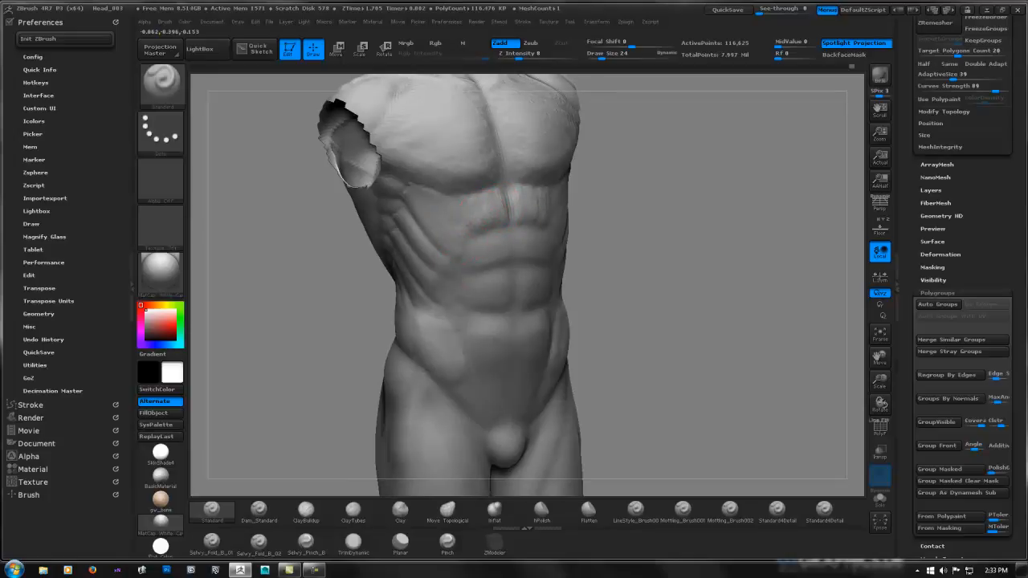
pyautogui.moveTo(344, 239); pyautogui.dragTo(439, 283)
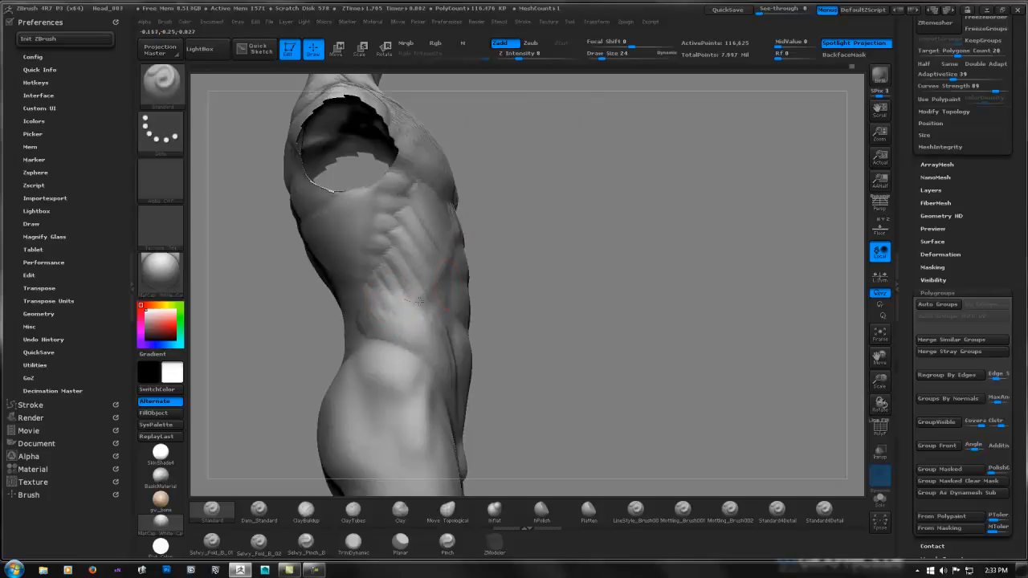
pyautogui.moveTo(567, 232); pyautogui.dragTo(448, 281)
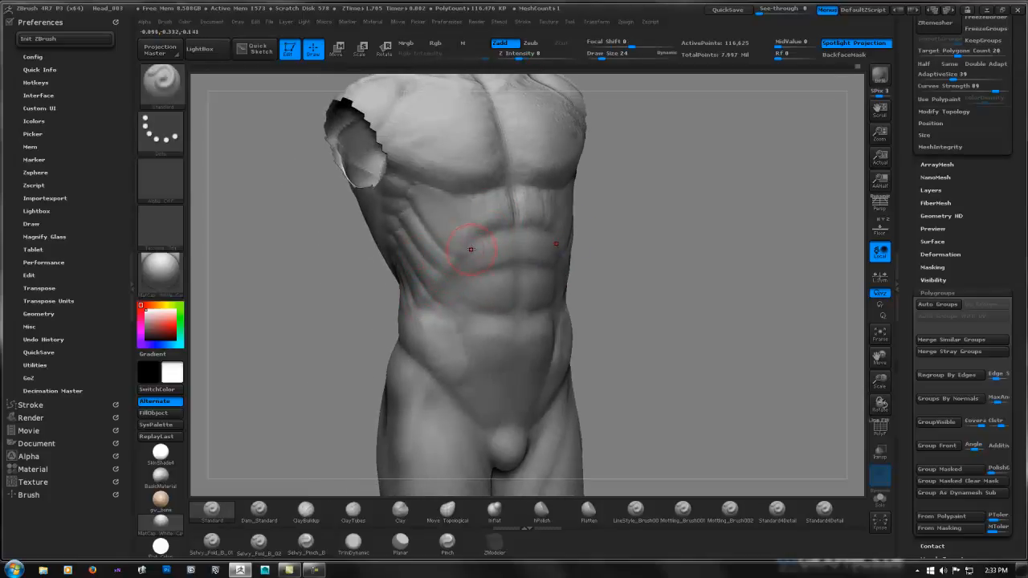
# Refine and smooth the rib-cage arch and the outer edge of the abdominals with soft Standard brush strokes
pyautogui.keyDown('shift'); pyautogui.moveTo(656, 211); pyautogui.dragTo(518, 238); pyautogui.keyUp('shift')
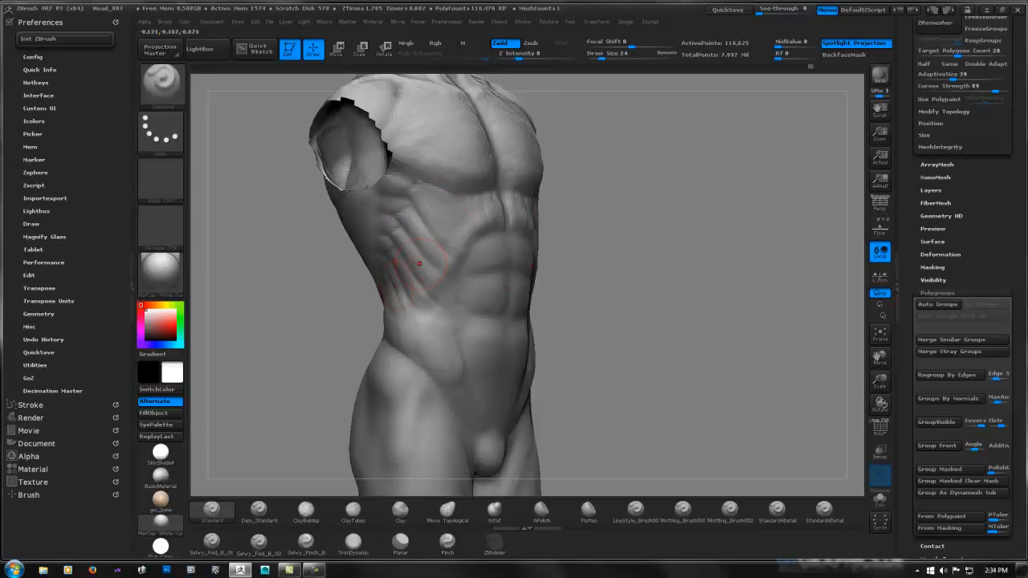
pyautogui.moveTo(633, 206); pyautogui.dragTo(567, 210)
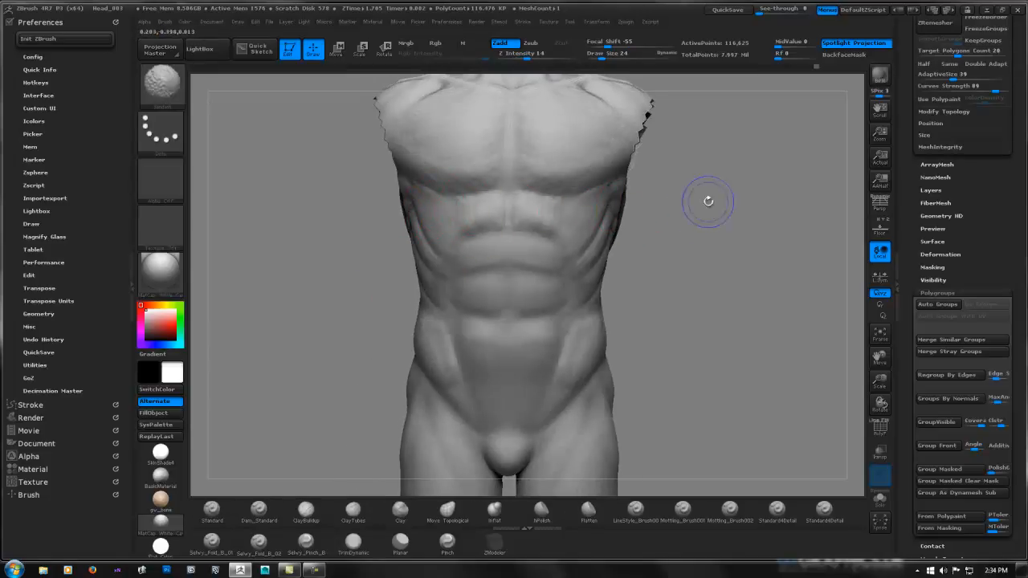
pyautogui.keyDown('shift'); pyautogui.moveTo(707, 200); pyautogui.dragTo(707, 221); pyautogui.keyUp('shift')
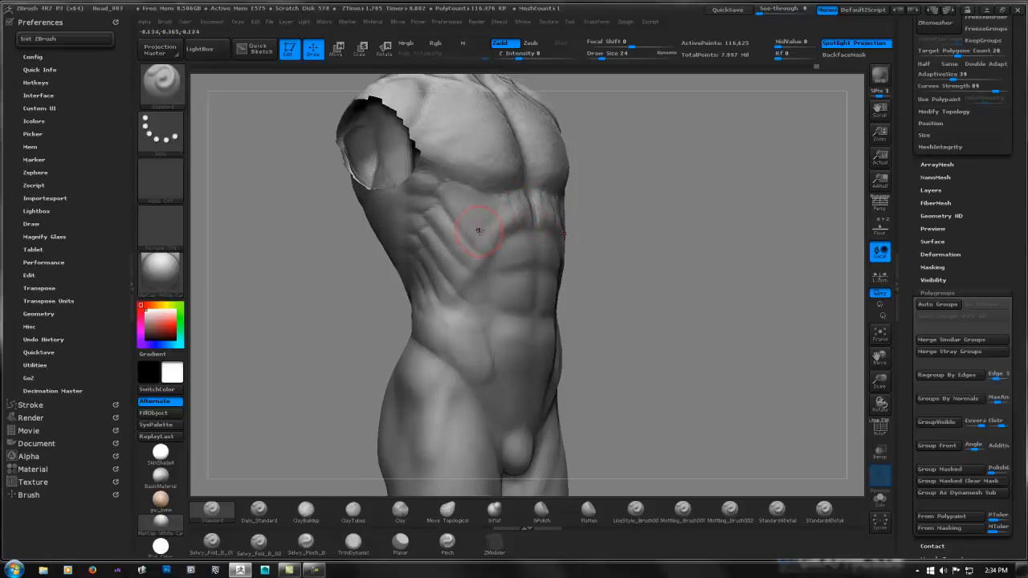
pyautogui.moveTo(643, 225); pyautogui.dragTo(575, 228)
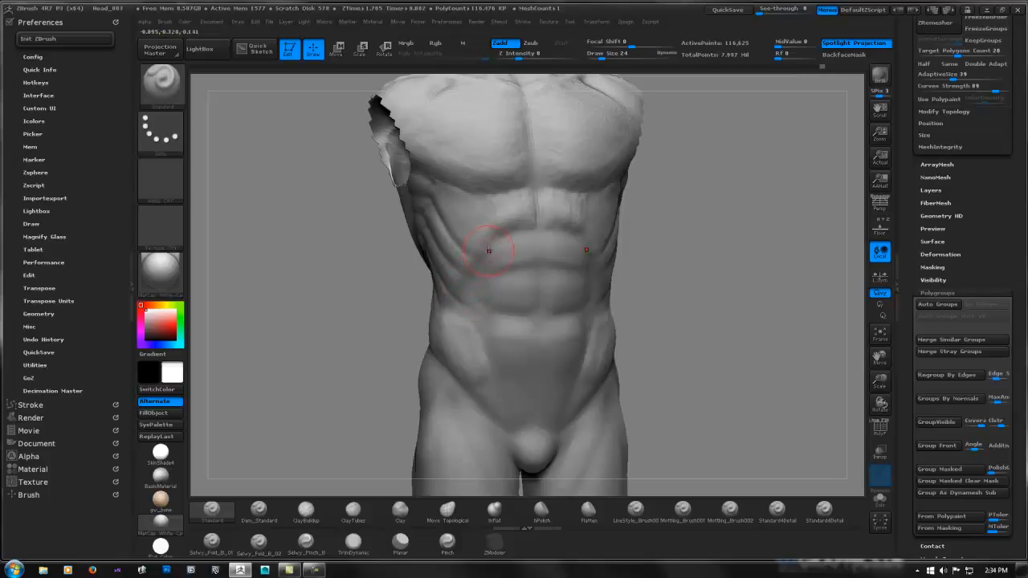
pyautogui.moveTo(369, 245); pyautogui.dragTo(509, 249)
pyautogui.moveTo(579, 241)
pyautogui.mouseDown()
pyautogui.moveTo(526, 263)
pyautogui.moveTo(458, 325)
pyautogui.mouseUp()
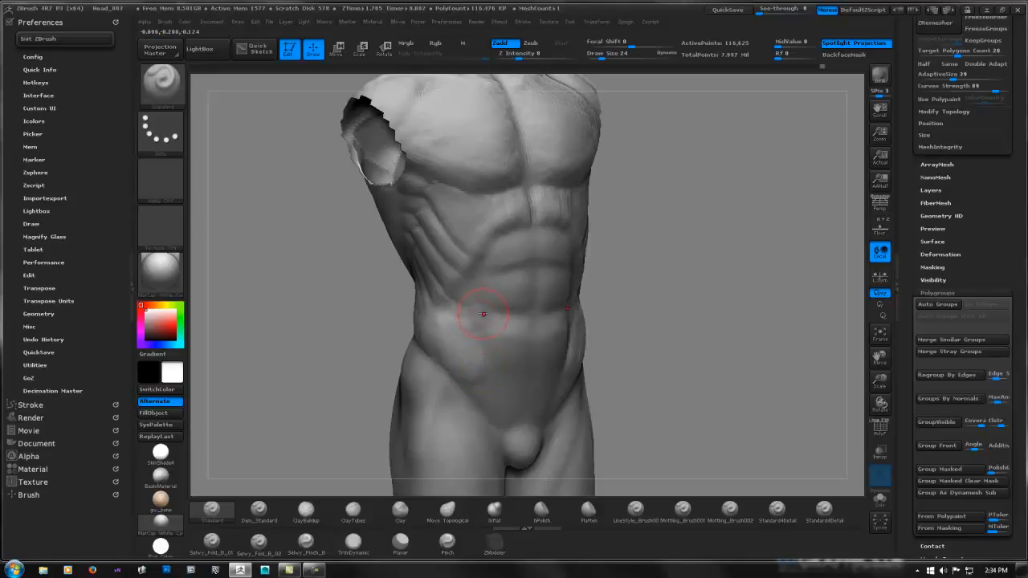
pyautogui.moveTo(594, 257); pyautogui.dragTo(533, 275)
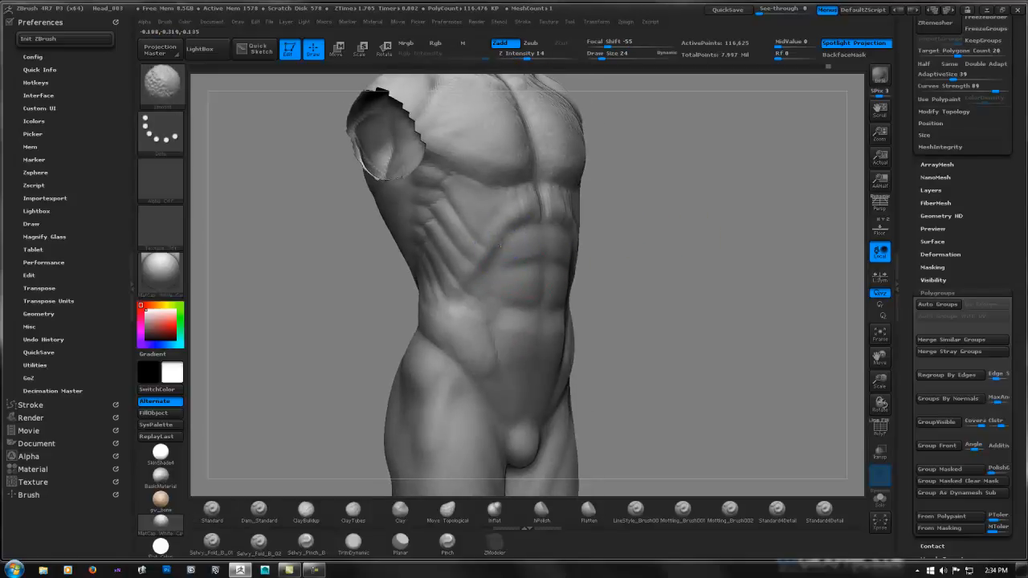
pyautogui.moveTo(693, 211)
pyautogui.mouseDown()
pyautogui.moveTo(712, 232)
pyautogui.moveTo(482, 322)
pyautogui.moveTo(695, 278)
pyautogui.moveTo(624, 238)
pyautogui.moveTo(682, 236)
pyautogui.moveTo(665, 232)
pyautogui.moveTo(647, 278)
pyautogui.mouseUp()
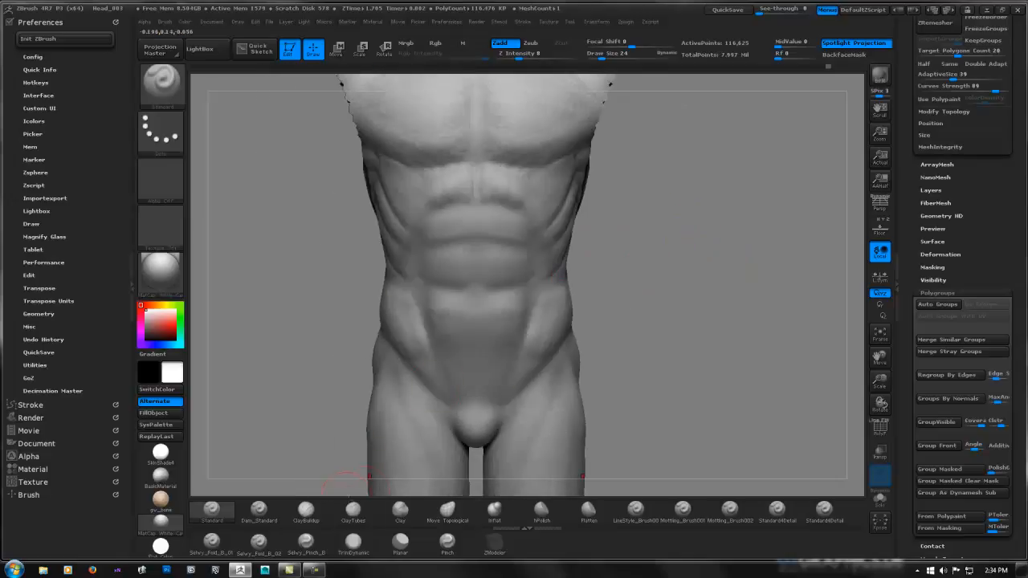
# Sculpt the middle abdominal blocks with ClayTubes at Z Intensity 13 and Draw Size 13, separating them along the midline
pyautogui.click(353, 509)
pyautogui.press('space')
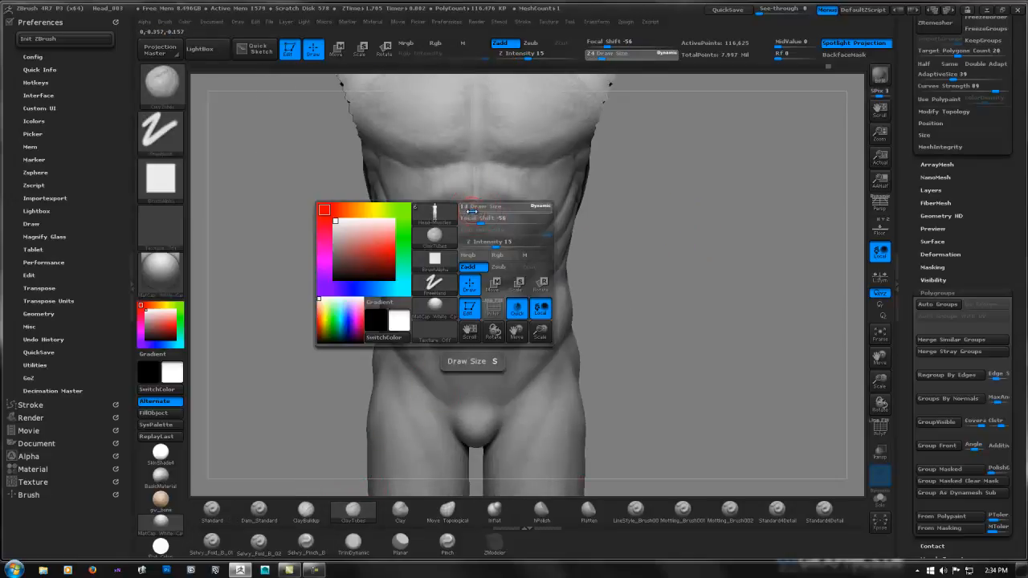
pyautogui.moveTo(493, 245); pyautogui.dragTo(490, 245)
pyautogui.moveTo(481, 207); pyautogui.dragTo(446, 212)
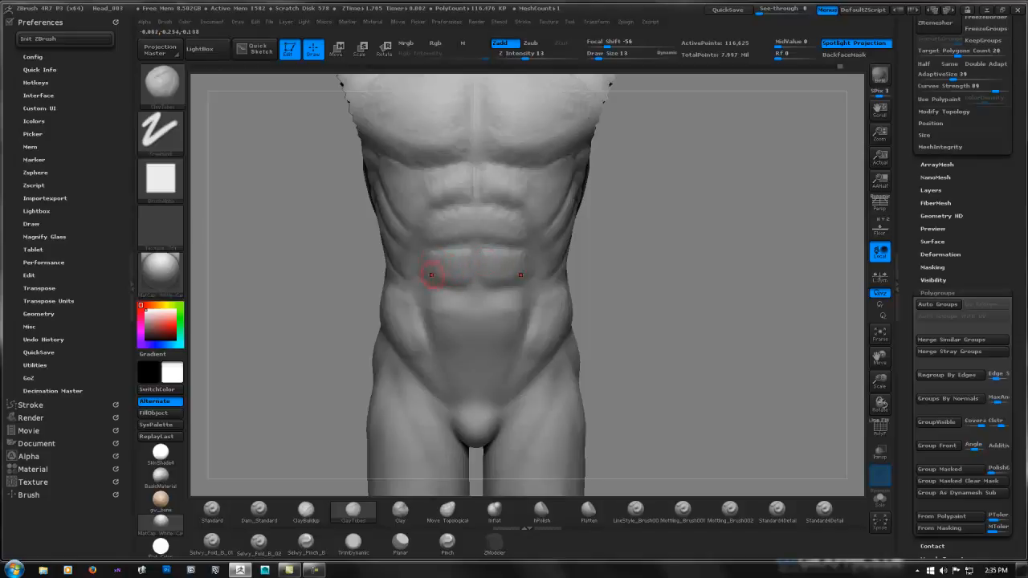
pyautogui.press('ctrl')
pyautogui.moveTo(431, 225); pyautogui.dragTo(425, 247)
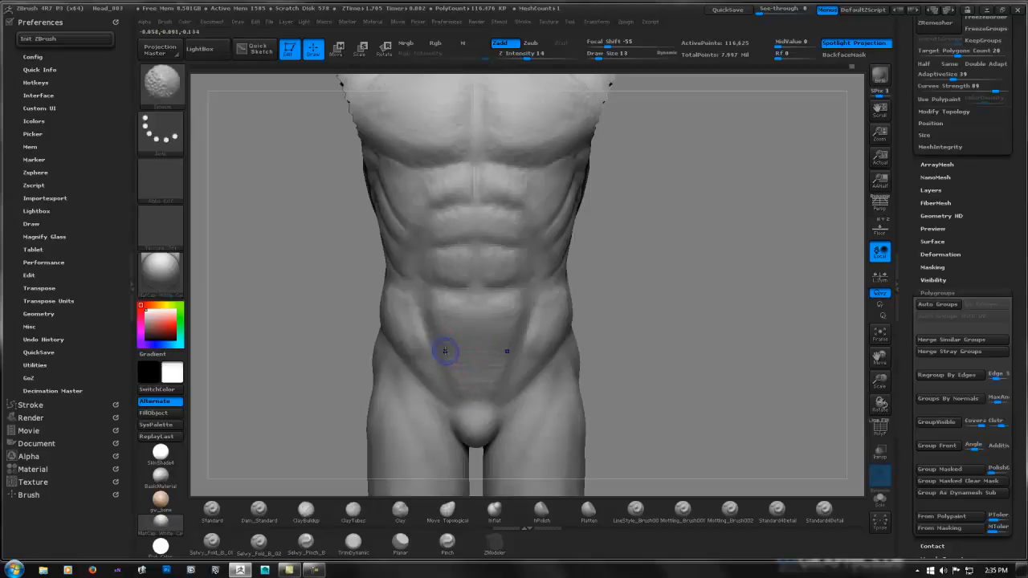
# Smooth the lower abdomen and define the abdominal midline and block edges with light ClayTubes strokes
pyautogui.keyDown('shift'); pyautogui.moveTo(445, 350); pyautogui.dragTo(447, 355); pyautogui.keyUp('shift')
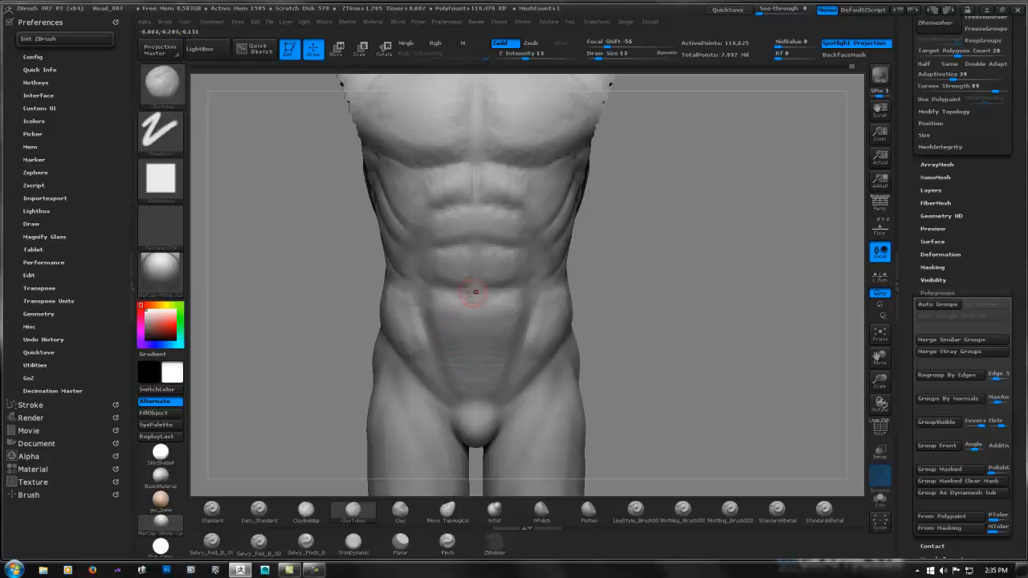
pyautogui.moveTo(475, 291)
pyautogui.mouseDown(button='right')
pyautogui.moveTo(525, 294)
pyautogui.moveTo(579, 274)
pyautogui.moveTo(483, 313)
pyautogui.mouseUp(button='right')
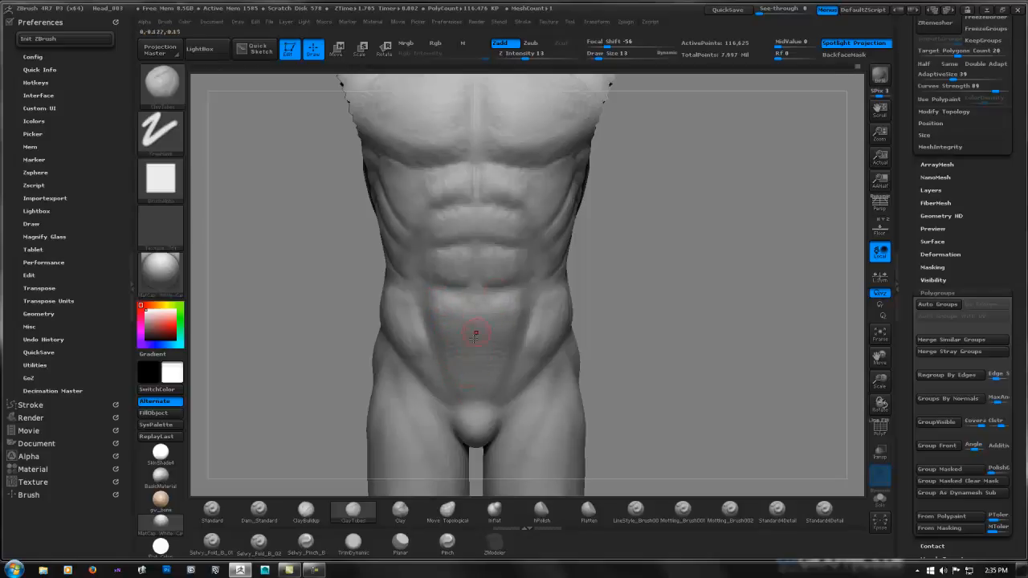
pyautogui.press('ctrl')
pyautogui.press('ctrl')
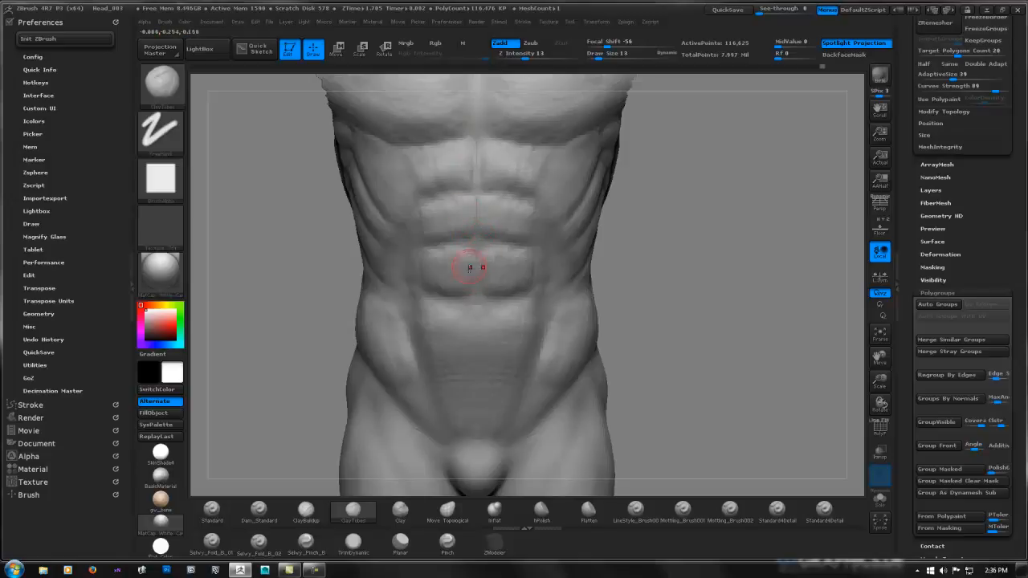
# Refine the outer edges of the upper abdominal blocks and smooth their surfaces into the rib cage
pyautogui.keyDown('alt'); pyautogui.moveTo(654, 234); pyautogui.dragTo(586, 236); pyautogui.keyUp('alt')
pyautogui.keyDown('ctrl'); pyautogui.moveTo(585, 236); pyautogui.dragTo(606, 234, button='right'); pyautogui.keyUp('ctrl')
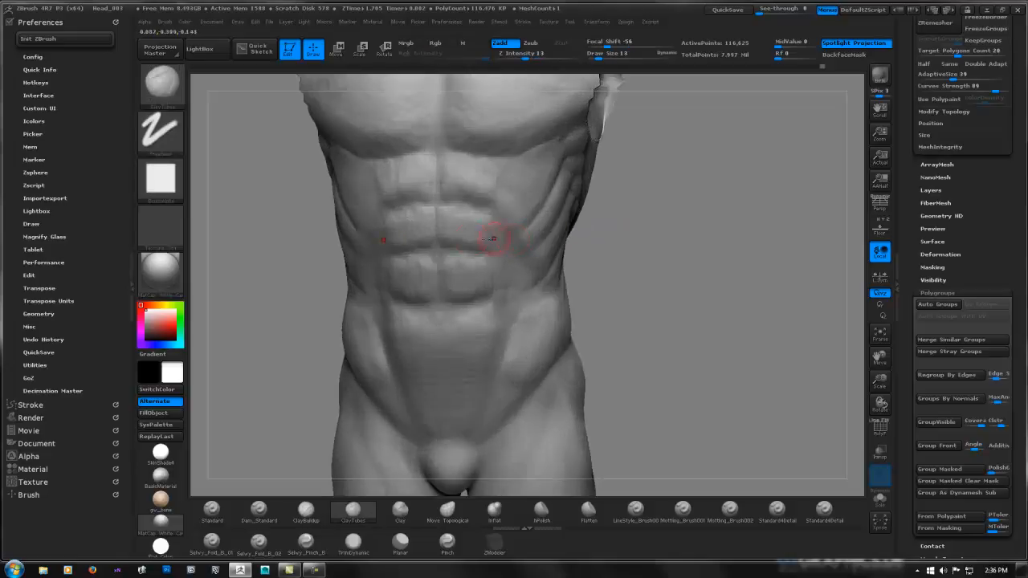
pyautogui.moveTo(484, 235); pyautogui.dragTo(479, 232, button='right')
pyautogui.moveTo(495, 188); pyautogui.dragTo(583, 234, button='right')
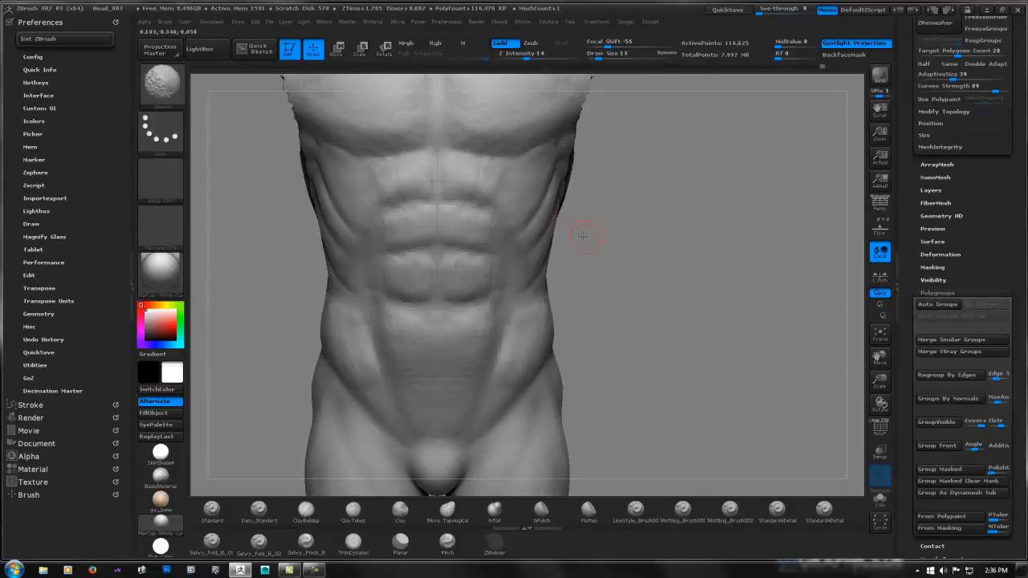
pyautogui.keyDown('shift'); pyautogui.moveTo(499, 165); pyautogui.dragTo(487, 168); pyautogui.keyUp('shift')
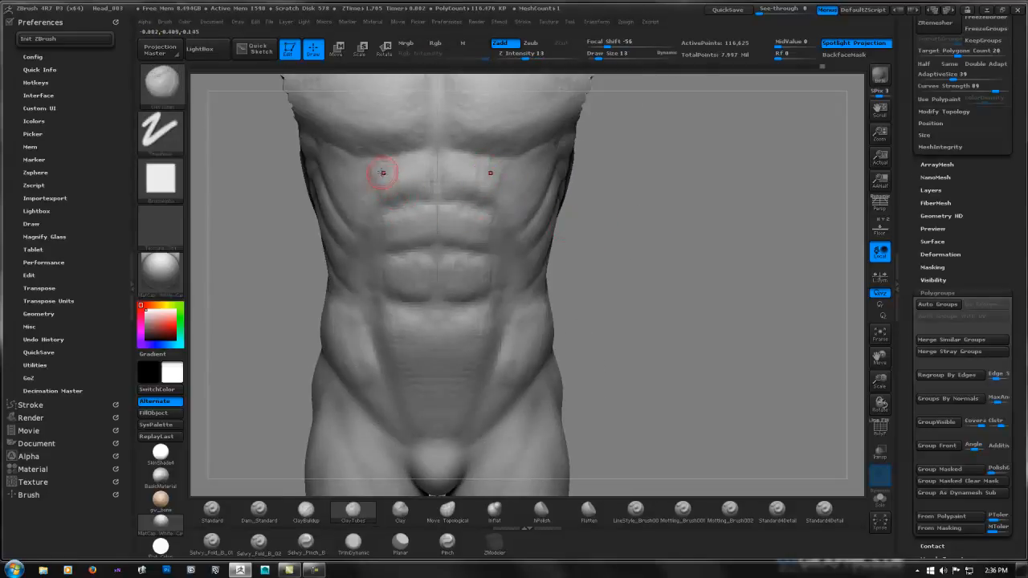
pyautogui.keyDown('shift'); pyautogui.moveTo(376, 169); pyautogui.dragTo(394, 169); pyautogui.keyUp('shift')
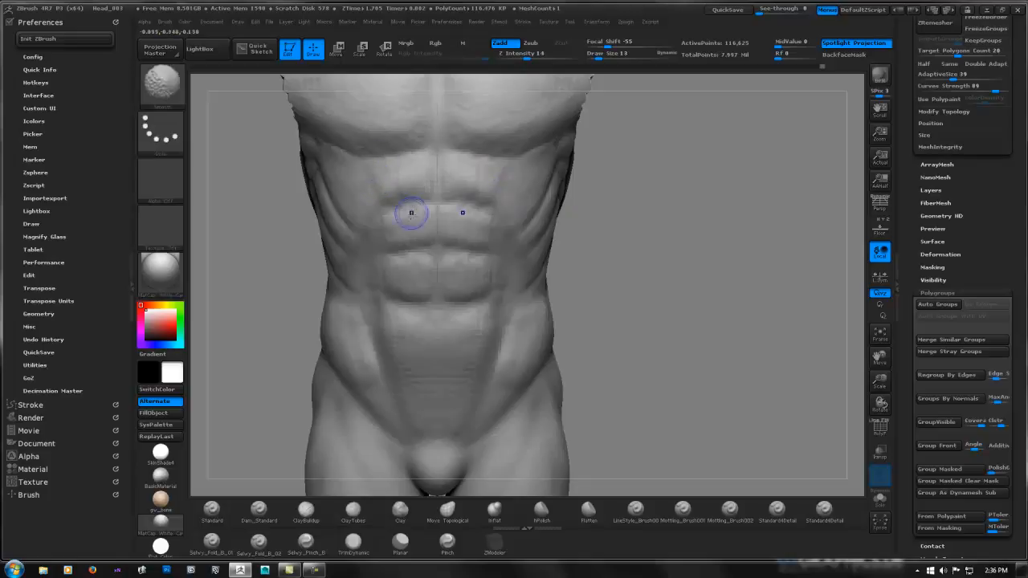
pyautogui.keyDown('shift'); pyautogui.moveTo(404, 250); pyautogui.dragTo(401, 207); pyautogui.keyUp('shift')
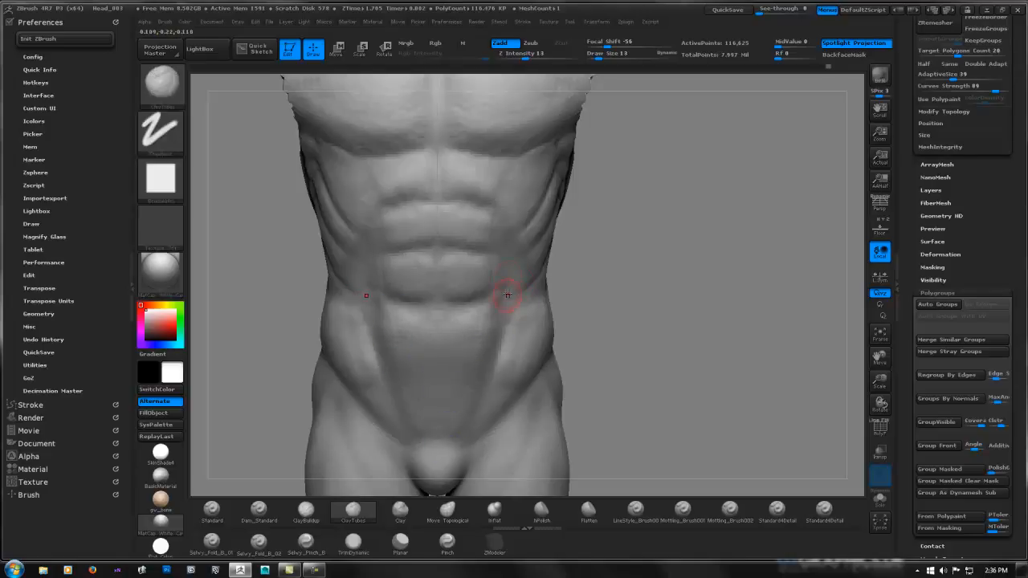
# Examine the collarbones, neck and area behind the ear from the front, side and back, with ClayTubes active
pyautogui.press('f')
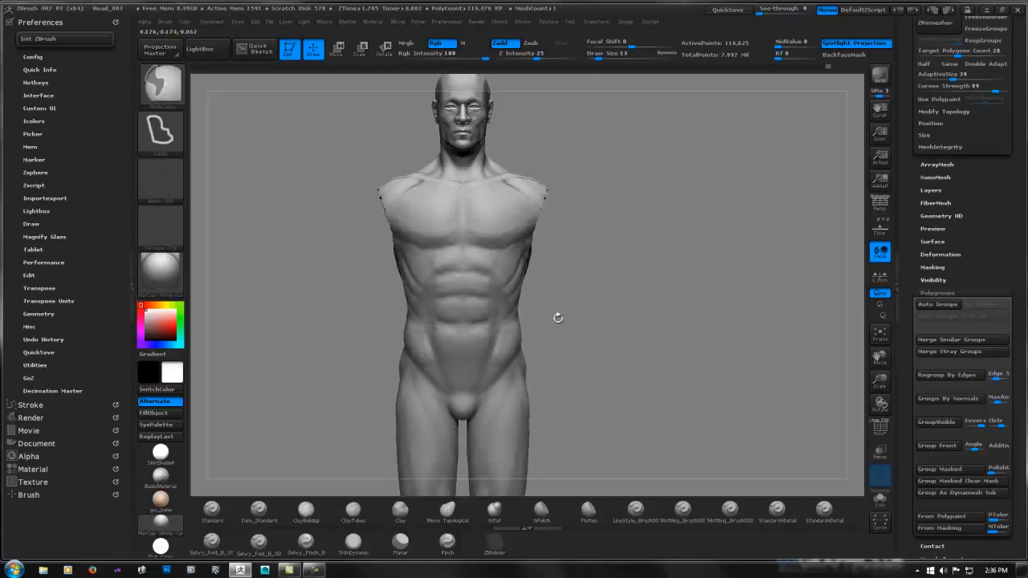
pyautogui.moveTo(557, 316); pyautogui.dragTo(632, 303)
pyautogui.keyDown('ctrl'); pyautogui.moveTo(633, 303); pyautogui.dragTo(640, 275, button='right'); pyautogui.keyUp('ctrl')
pyautogui.keyDown('alt'); pyautogui.moveTo(621, 219); pyautogui.dragTo(616, 353, button='right'); pyautogui.keyUp('alt')
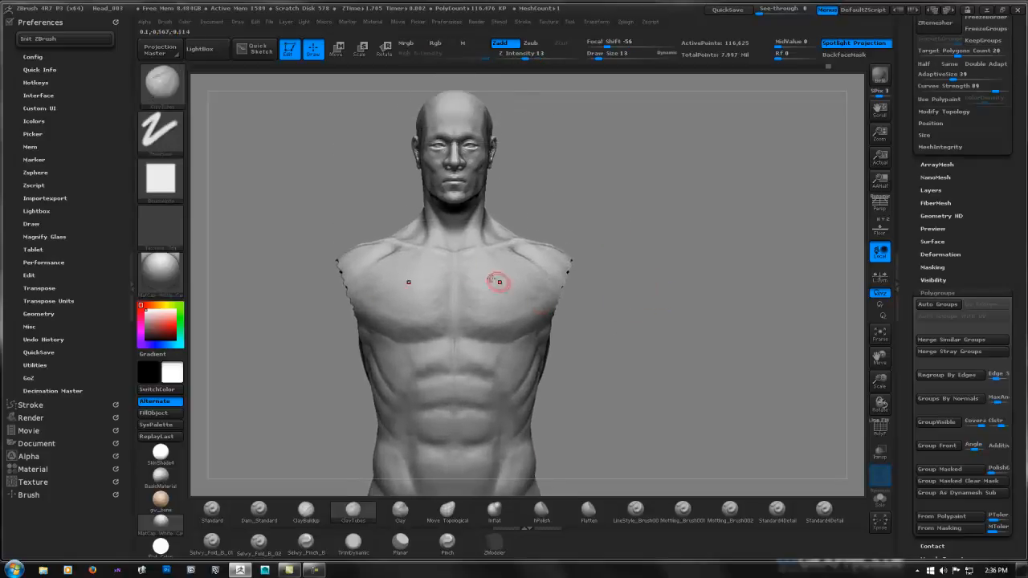
pyautogui.moveTo(435, 277); pyautogui.dragTo(449, 259, button='right')
pyautogui.press('b')
pyautogui.press('c')
pyautogui.press('t')
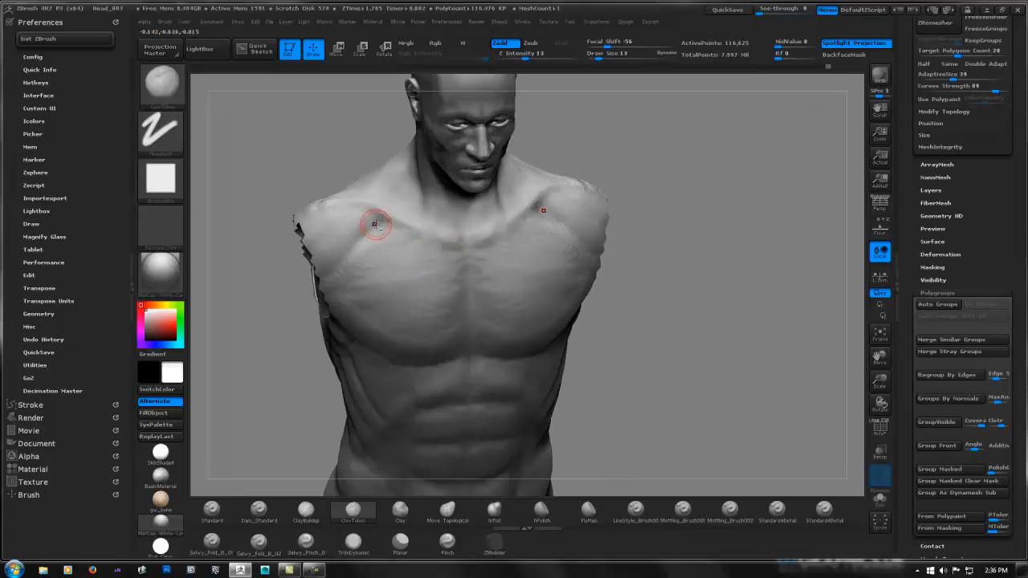
pyautogui.moveTo(414, 210); pyautogui.dragTo(419, 241, button='right')
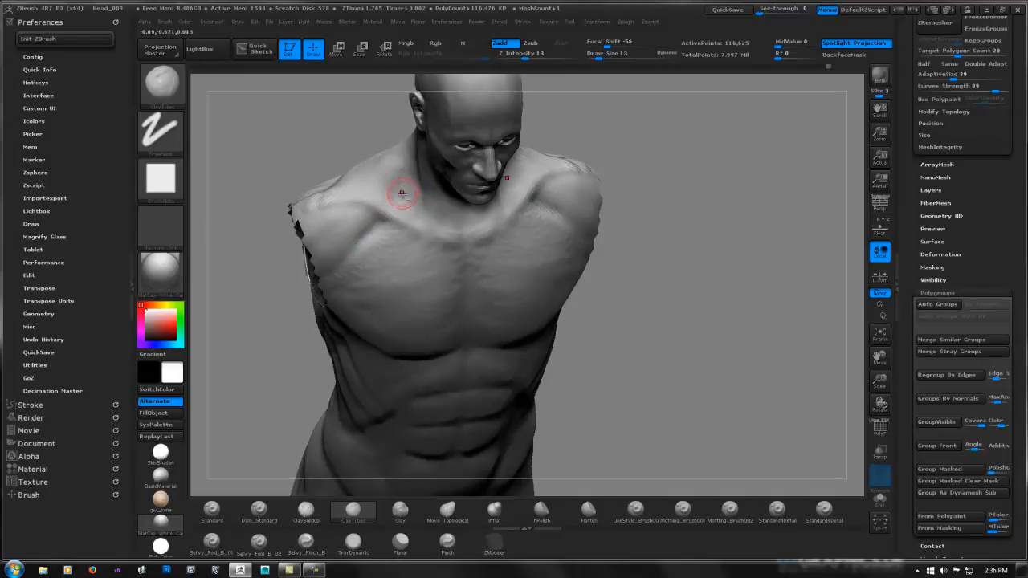
pyautogui.moveTo(406, 229)
pyautogui.mouseDown(button='right')
pyautogui.moveTo(425, 149)
pyautogui.moveTo(514, 178)
pyautogui.mouseUp(button='right')
pyautogui.keyDown('shift'); pyautogui.moveTo(605, 156); pyautogui.dragTo(634, 188, button='right'); pyautogui.keyUp('shift')
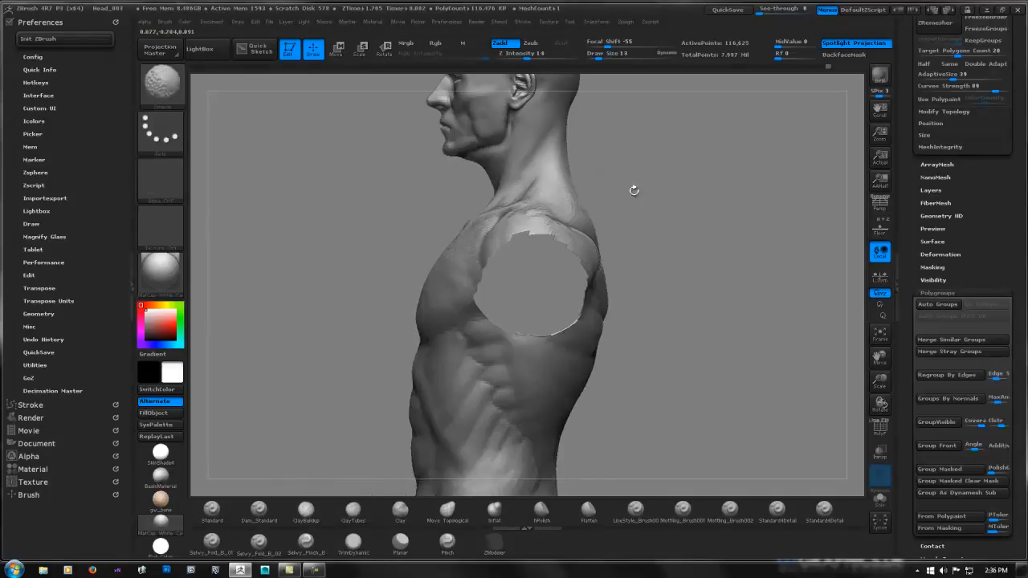
pyautogui.moveTo(554, 154)
pyautogui.keyDown('alt'); pyautogui.mouseDown(button='right')
pyautogui.moveTo(540, 255)
pyautogui.moveTo(563, 239)
pyautogui.moveTo(539, 230)
pyautogui.mouseUp(button='right'); pyautogui.keyUp('alt')
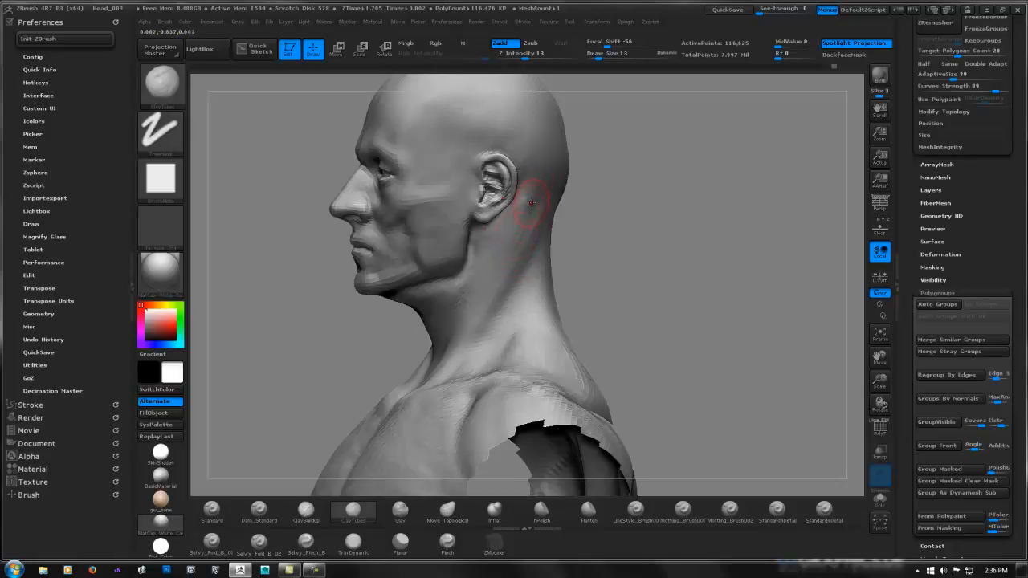
pyautogui.moveTo(531, 202)
pyautogui.mouseDown(button='right')
pyautogui.moveTo(558, 241)
pyautogui.moveTo(514, 225)
pyautogui.moveTo(532, 201)
pyautogui.mouseUp(button='right')
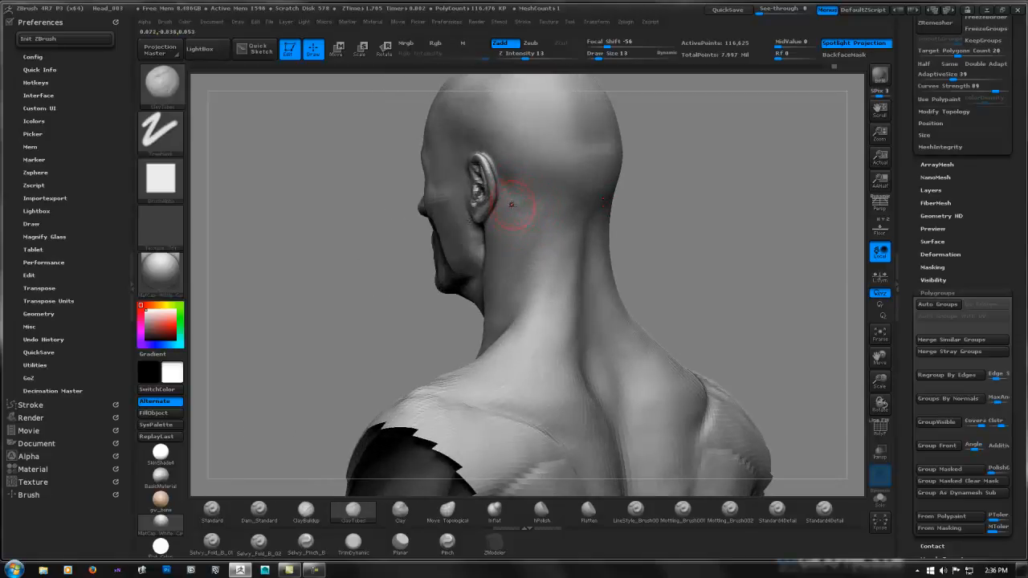
pyautogui.press('ctrl')
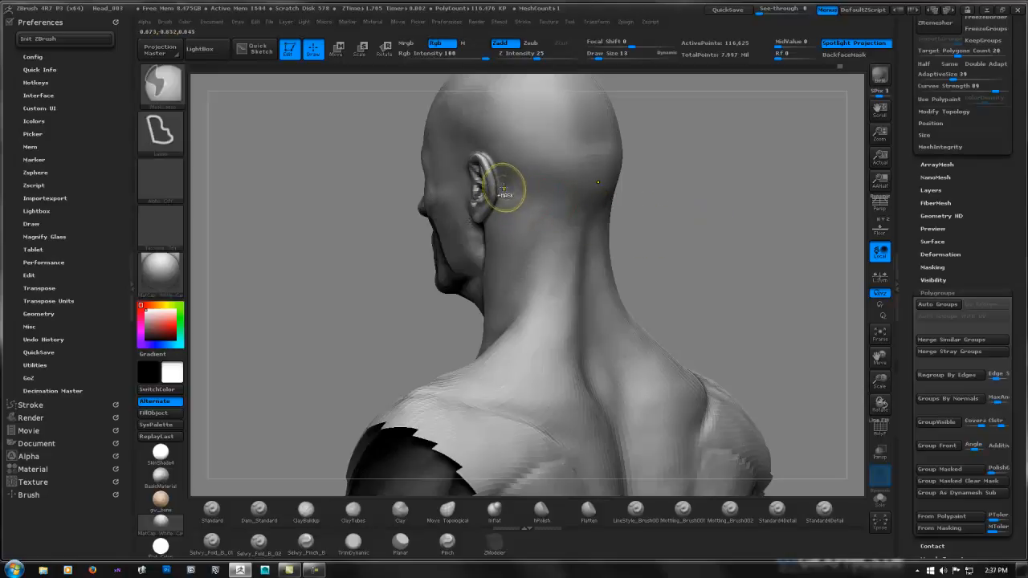
pyautogui.moveTo(505, 193)
pyautogui.keyDown('ctrl'); pyautogui.mouseDown()
pyautogui.moveTo(512, 218)
pyautogui.moveTo(539, 210)
pyautogui.moveTo(540, 192)
pyautogui.mouseUp(); pyautogui.keyUp('ctrl')
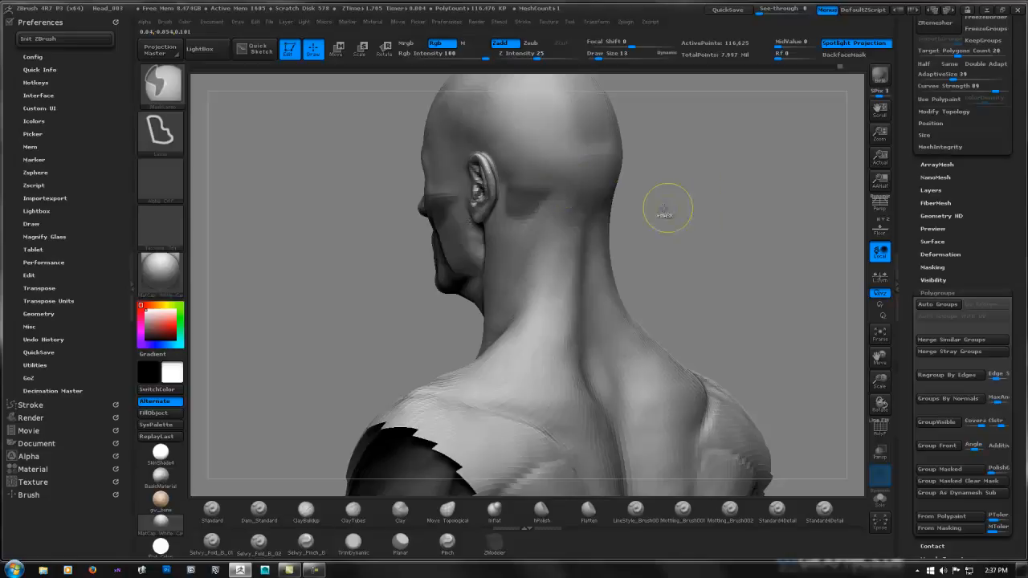
pyautogui.hotkey('ctrl', 'z')
# Build up the sternocleidomastoid from behind the ear down to the pit of the neck with ClayTubes strokes
pyautogui.moveTo(635, 220); pyautogui.dragTo(537, 245)
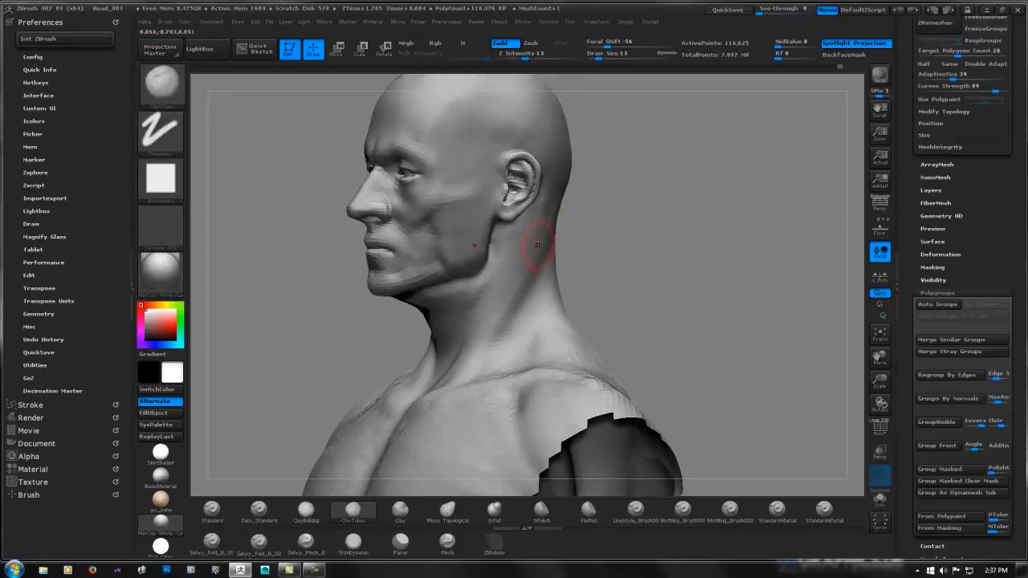
pyautogui.moveTo(518, 280)
pyautogui.mouseDown()
pyautogui.moveTo(474, 278)
pyautogui.moveTo(459, 342)
pyautogui.moveTo(459, 305)
pyautogui.moveTo(450, 340)
pyautogui.moveTo(458, 302)
pyautogui.moveTo(453, 333)
pyautogui.moveTo(473, 301)
pyautogui.moveTo(482, 305)
pyautogui.mouseUp()
pyautogui.moveTo(482, 305); pyautogui.dragTo(475, 294, button='right')
pyautogui.moveTo(466, 296)
pyautogui.mouseDown()
pyautogui.moveTo(459, 330)
pyautogui.moveTo(459, 310)
pyautogui.mouseUp()
pyautogui.moveTo(472, 254); pyautogui.dragTo(484, 213, button='right')
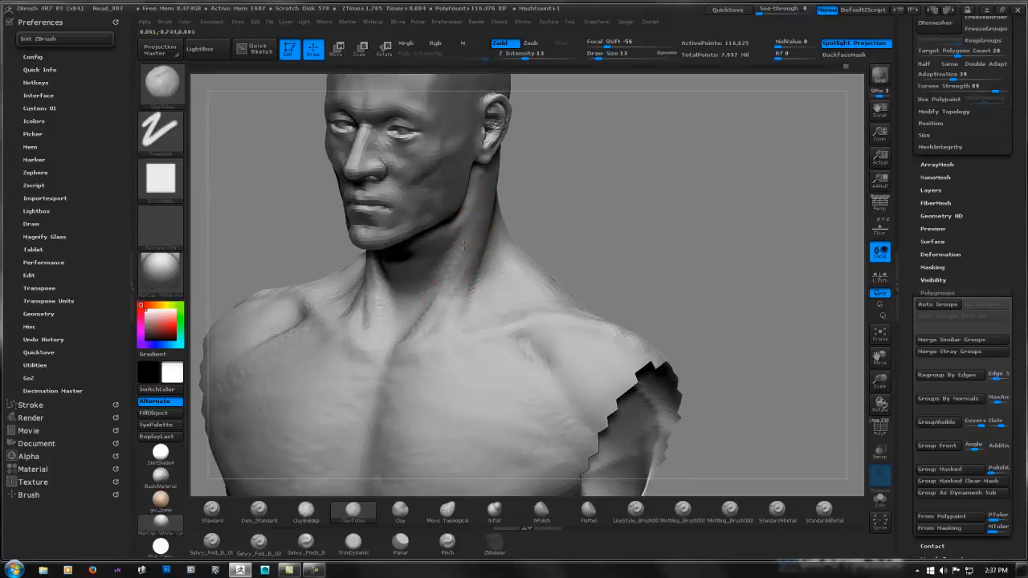
pyautogui.moveTo(446, 286); pyautogui.dragTo(425, 317, button='right')
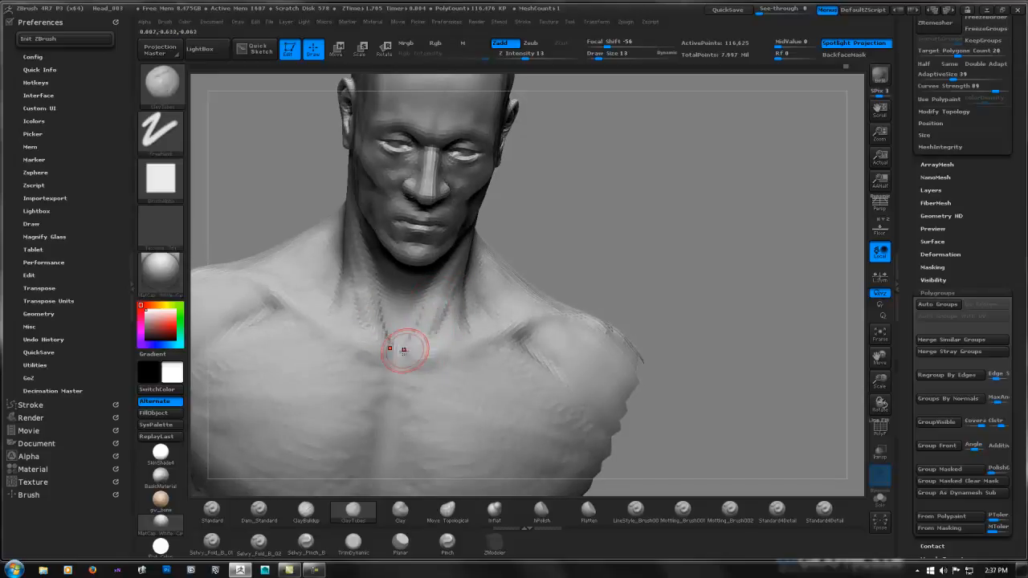
pyautogui.moveTo(442, 297)
pyautogui.mouseDown(button='right')
pyautogui.moveTo(649, 367)
pyautogui.moveTo(456, 282)
pyautogui.mouseUp(button='right')
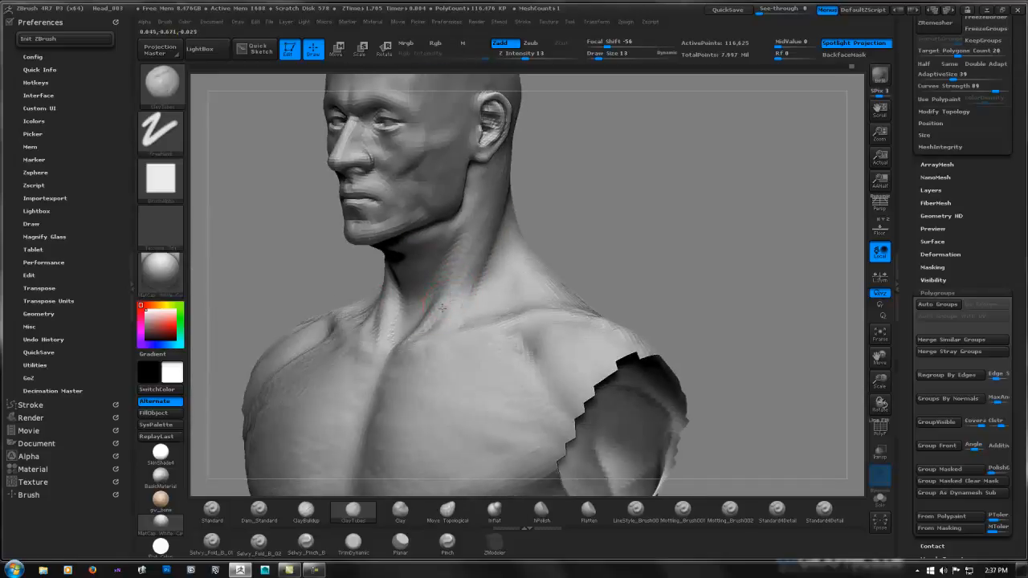
# Strengthen the sternocleidomastoid along the side of the neck up to the ear and soften its surface
pyautogui.moveTo(470, 248); pyautogui.dragTo(500, 199, button='right')
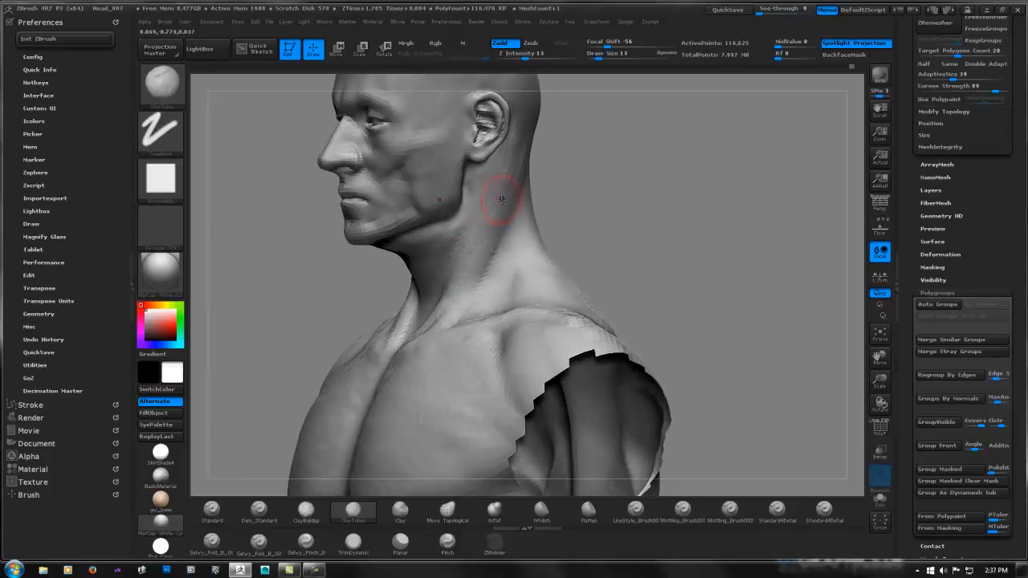
pyautogui.keyDown('shift'); pyautogui.moveTo(480, 243); pyautogui.dragTo(522, 239, button='right'); pyautogui.keyUp('shift')
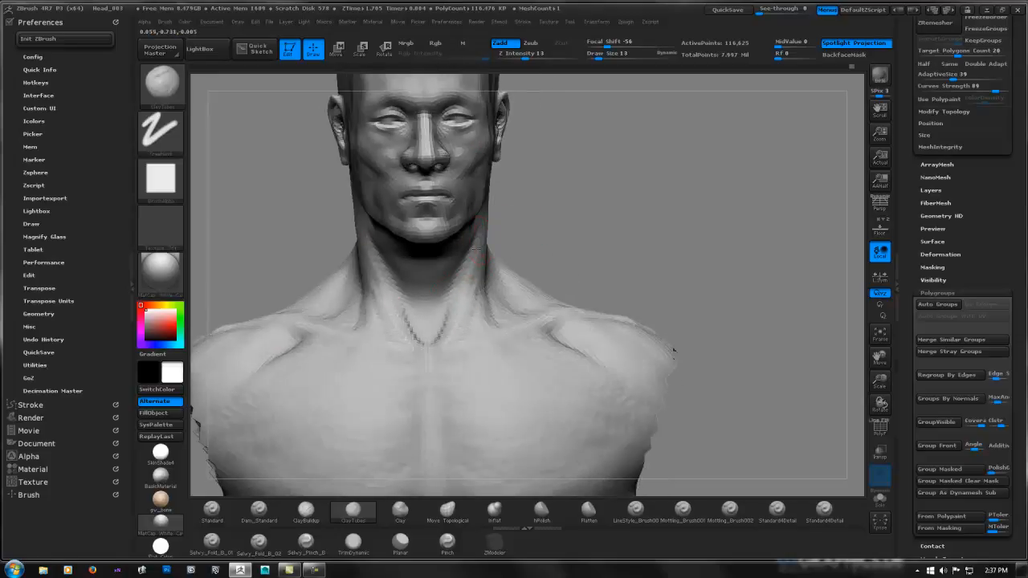
pyautogui.moveTo(452, 320)
pyautogui.mouseDown(button='right')
pyautogui.moveTo(516, 204)
pyautogui.moveTo(503, 172)
pyautogui.mouseUp(button='right')
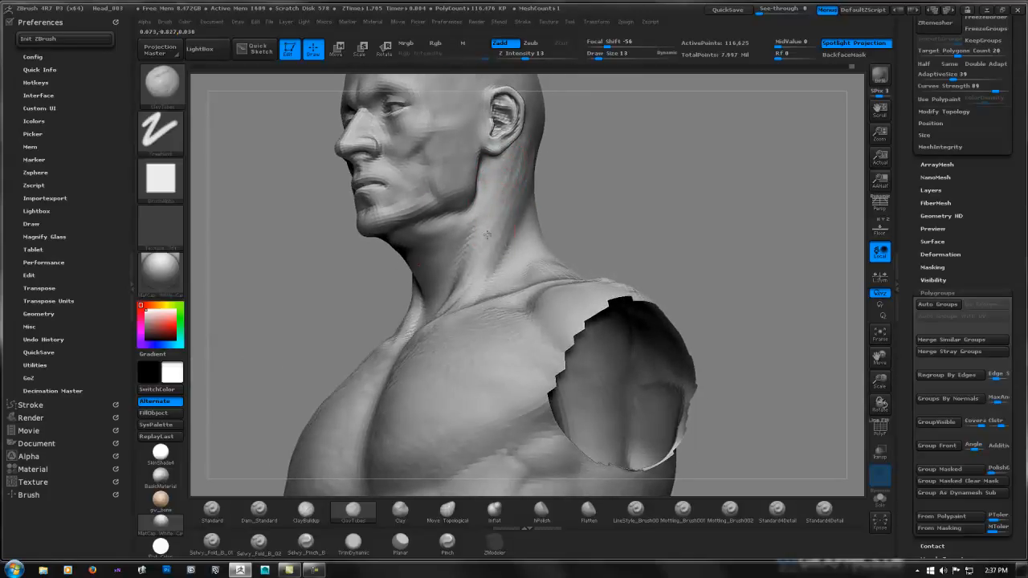
pyautogui.moveTo(487, 235); pyautogui.dragTo(555, 162, button='right')
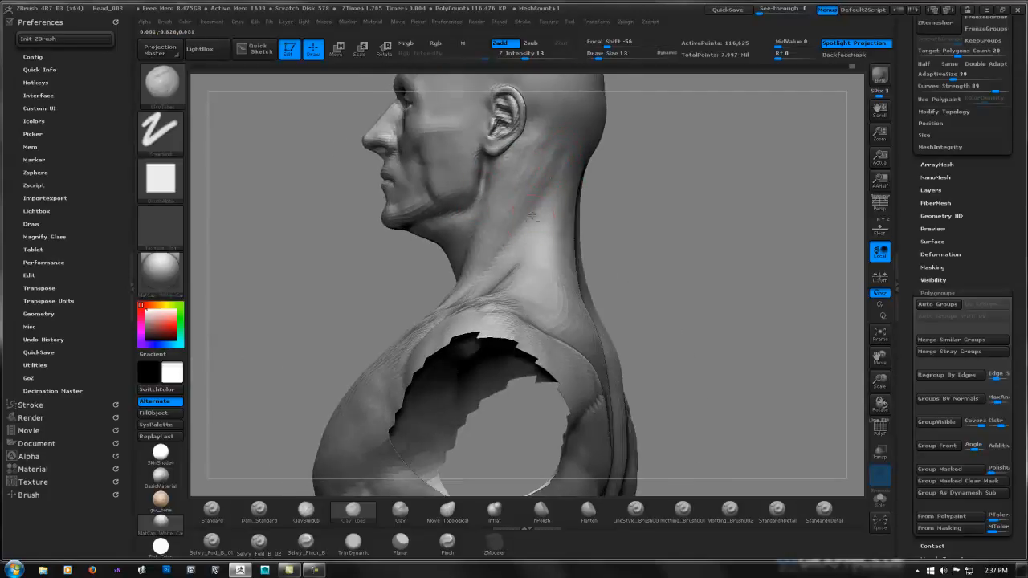
pyautogui.press('b')
pyautogui.press('s')
pyautogui.press('t')
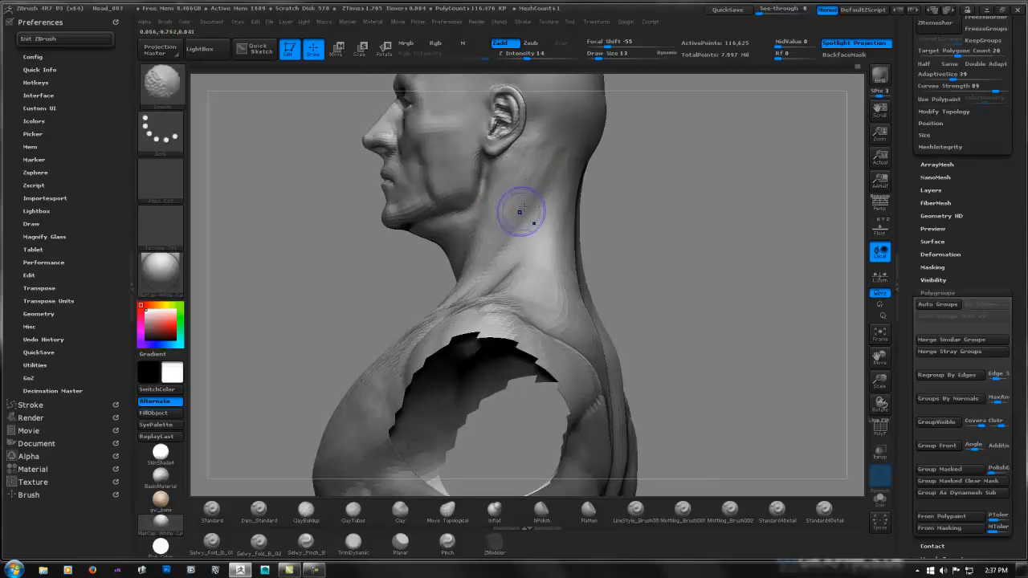
# Shape the side of the neck between the sternocleidomastoid and the trapezius with ClayTubes at Z Intensity 13
pyautogui.press('b')
pyautogui.press('c')
pyautogui.press('t')
pyautogui.moveTo(522, 213)
pyautogui.mouseDown(button='right')
pyautogui.moveTo(562, 179)
pyautogui.moveTo(575, 193)
pyautogui.mouseUp(button='right')
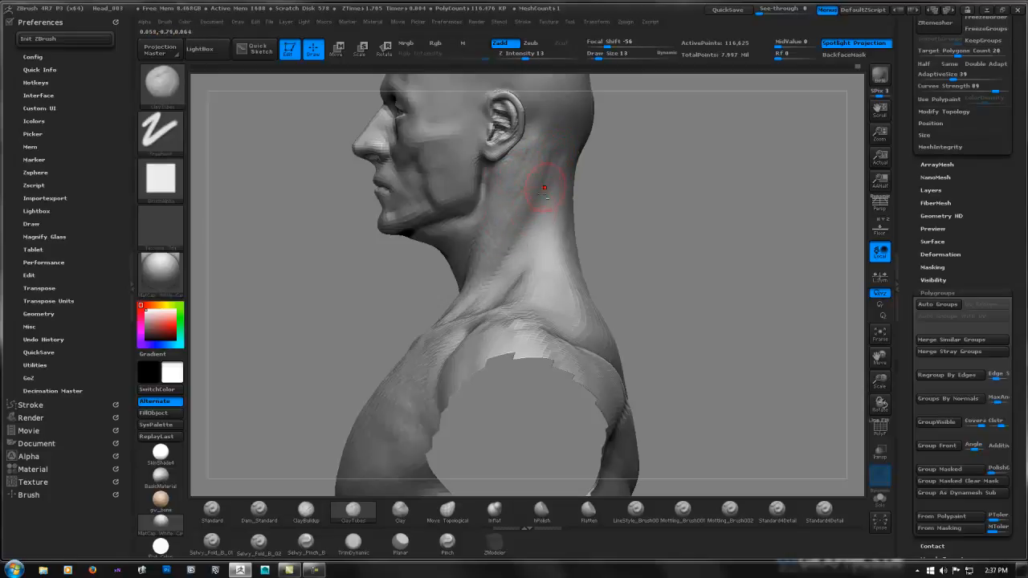
pyautogui.press('shift')
pyautogui.moveTo(559, 167)
pyautogui.mouseDown(button='right')
pyautogui.moveTo(410, 168)
pyautogui.moveTo(559, 167)
pyautogui.mouseUp(button='right')
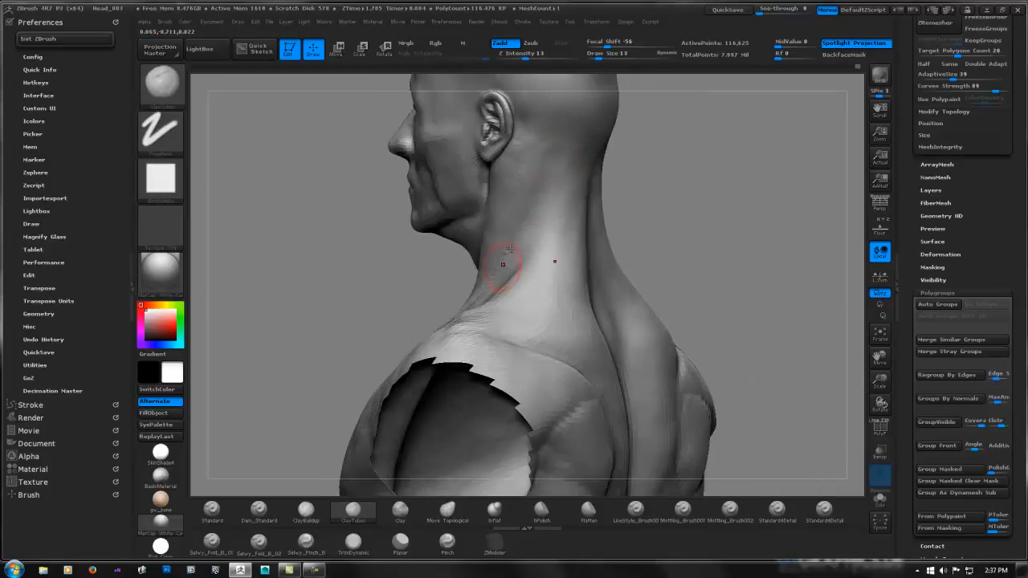
pyautogui.moveTo(530, 235)
pyautogui.mouseDown(button='right')
pyautogui.moveTo(562, 233)
pyautogui.moveTo(525, 230)
pyautogui.mouseUp(button='right')
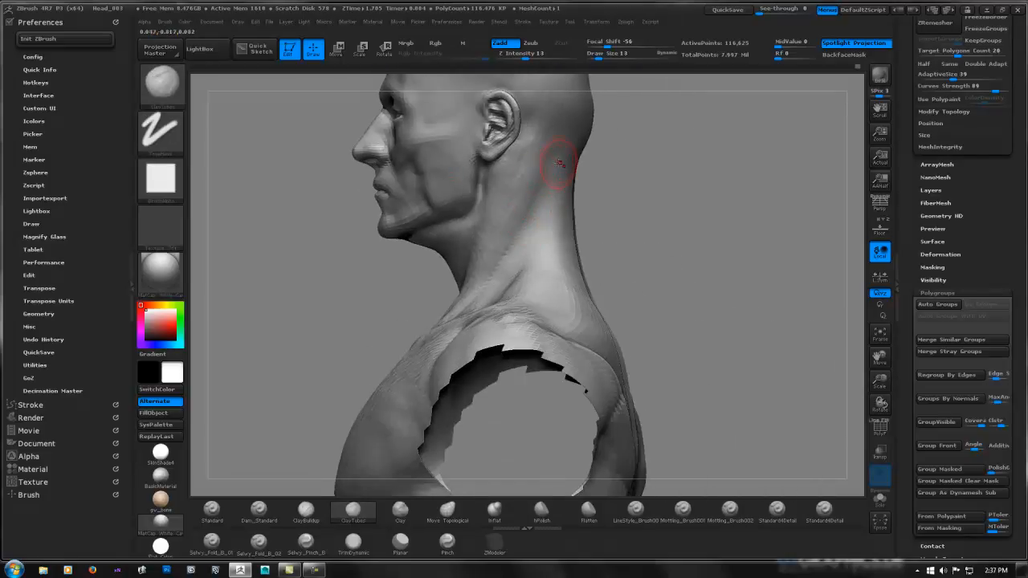
# Refine the neck muscle below the ear and smooth the clay strokes down toward the collarbone
pyautogui.moveTo(541, 214)
pyautogui.mouseDown(button='right')
pyautogui.moveTo(534, 172)
pyautogui.moveTo(535, 212)
pyautogui.mouseUp(button='right')
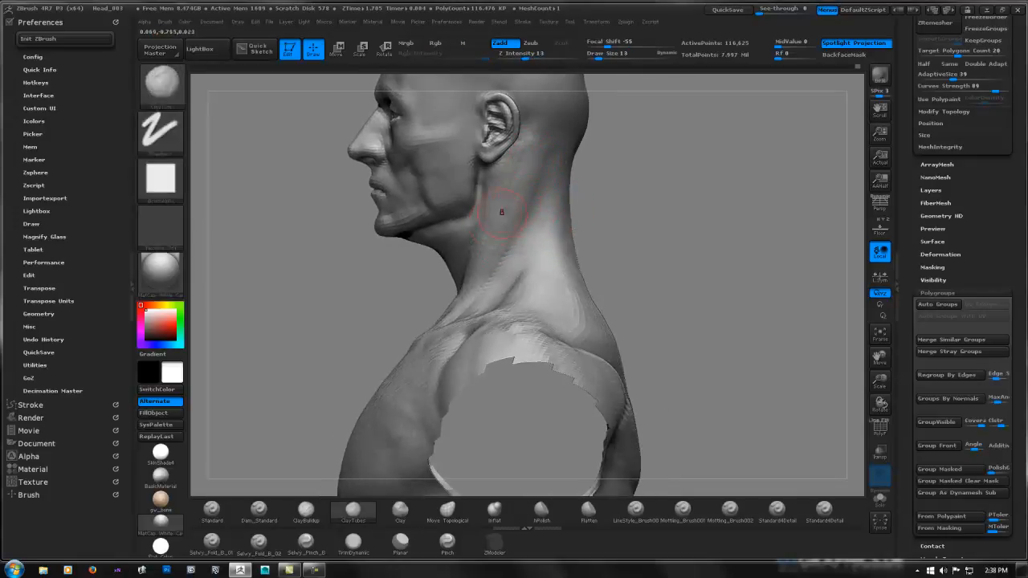
pyautogui.moveTo(501, 212); pyautogui.dragTo(516, 235, button='right')
pyautogui.keyDown('shift'); pyautogui.moveTo(515, 187); pyautogui.dragTo(508, 183); pyautogui.keyUp('shift')
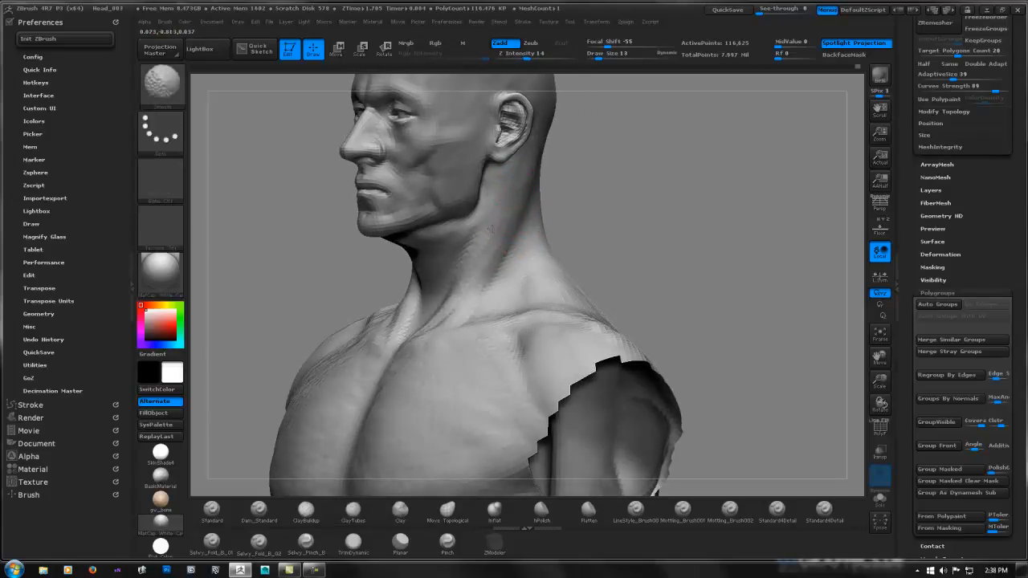
pyautogui.moveTo(458, 298)
pyautogui.mouseDown(button='right')
pyautogui.moveTo(486, 265)
pyautogui.moveTo(454, 314)
pyautogui.moveTo(466, 278)
pyautogui.moveTo(466, 291)
pyautogui.mouseUp(button='right')
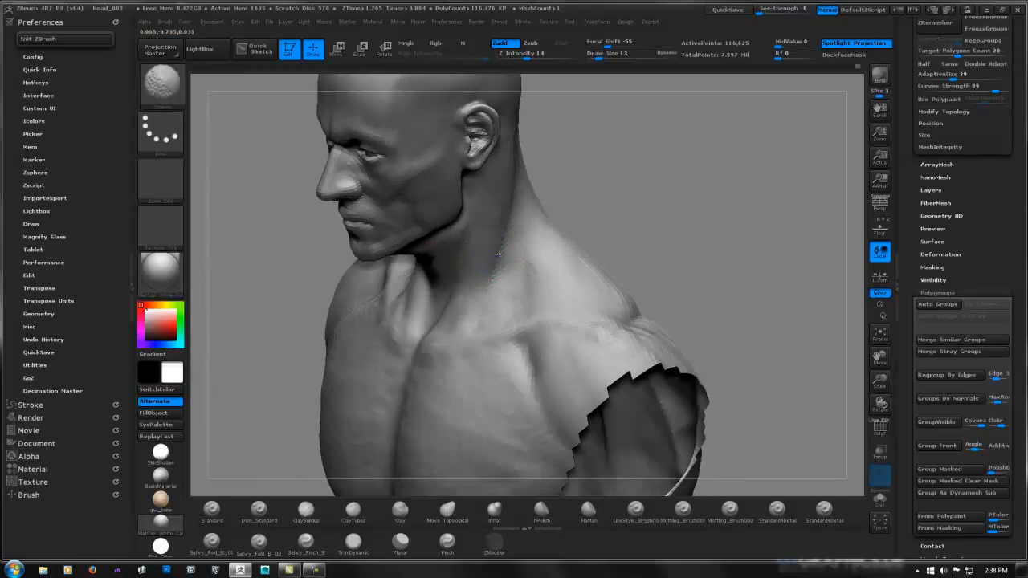
# Refine the hollow between the trapezius and the collarbone with ClayTubes and smooth the strokes
pyautogui.moveTo(538, 238)
pyautogui.mouseDown(button='right')
pyautogui.moveTo(556, 281)
pyautogui.moveTo(520, 256)
pyautogui.moveTo(543, 259)
pyautogui.mouseUp(button='right')
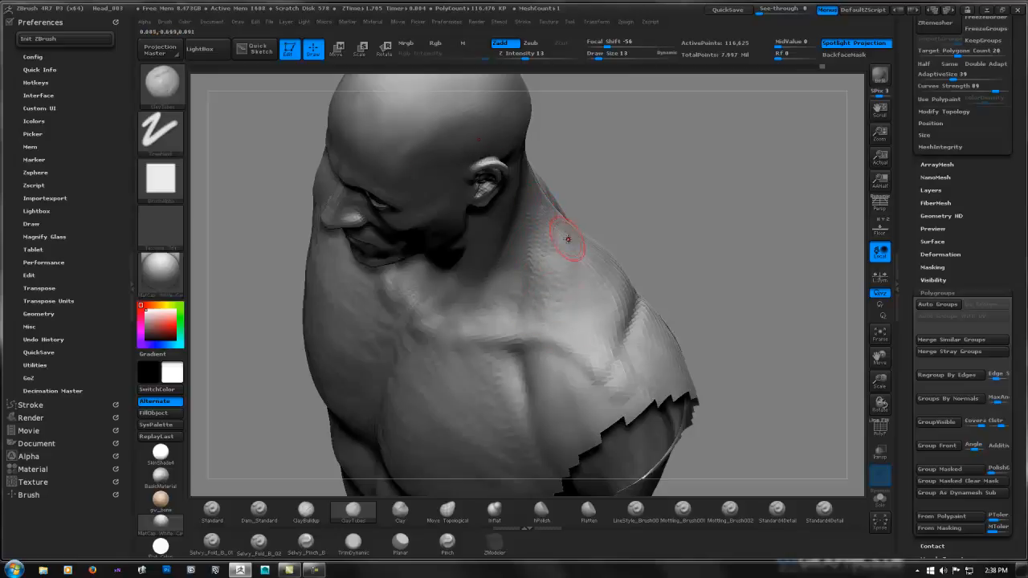
pyautogui.keyDown('shift'); pyautogui.moveTo(553, 269); pyautogui.dragTo(536, 312); pyautogui.keyUp('shift')
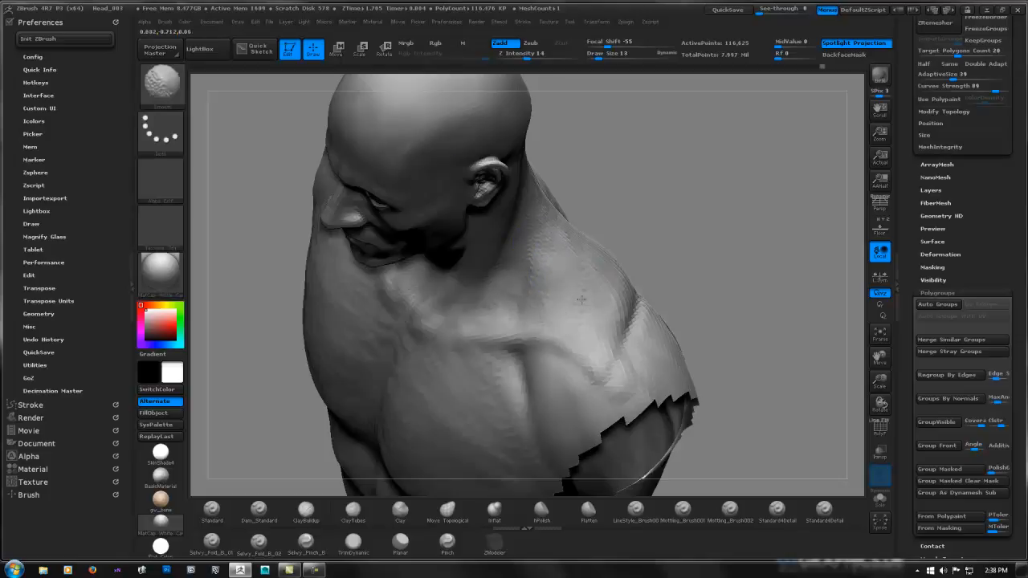
pyautogui.moveTo(591, 228)
pyautogui.mouseDown()
pyautogui.moveTo(599, 188)
pyautogui.moveTo(626, 195)
pyautogui.mouseUp()
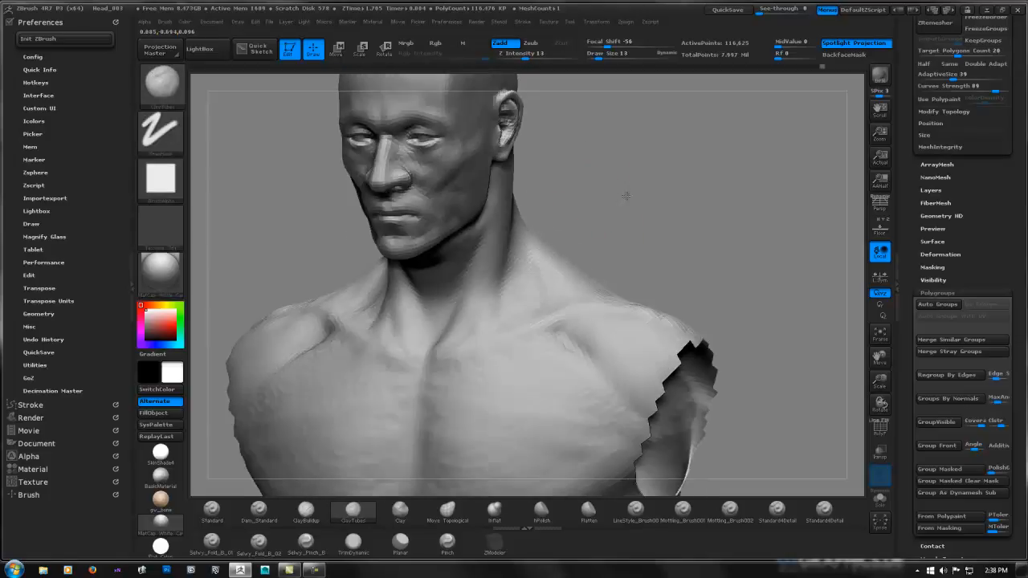
pyautogui.keyDown('shift'); pyautogui.moveTo(566, 258); pyautogui.dragTo(527, 239); pyautogui.keyUp('shift')
pyautogui.moveTo(621, 224); pyautogui.dragTo(701, 220)
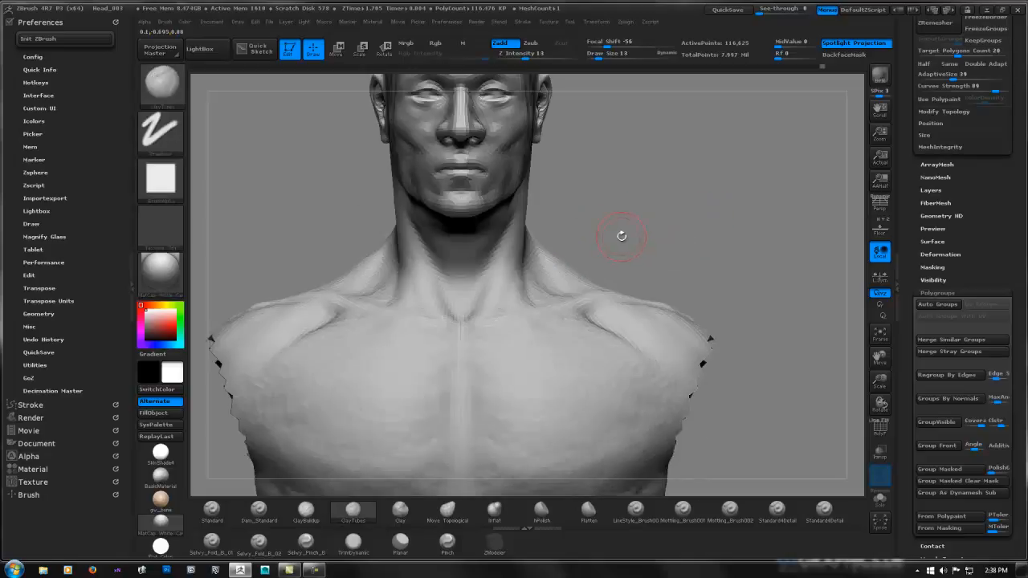
pyautogui.moveTo(622, 235); pyautogui.dragTo(544, 313)
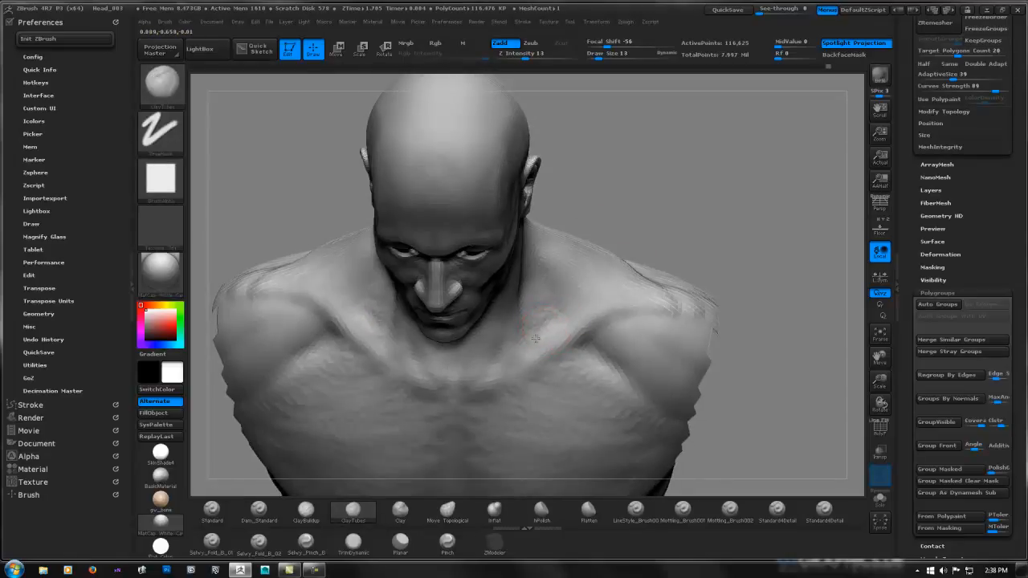
pyautogui.press('shift')
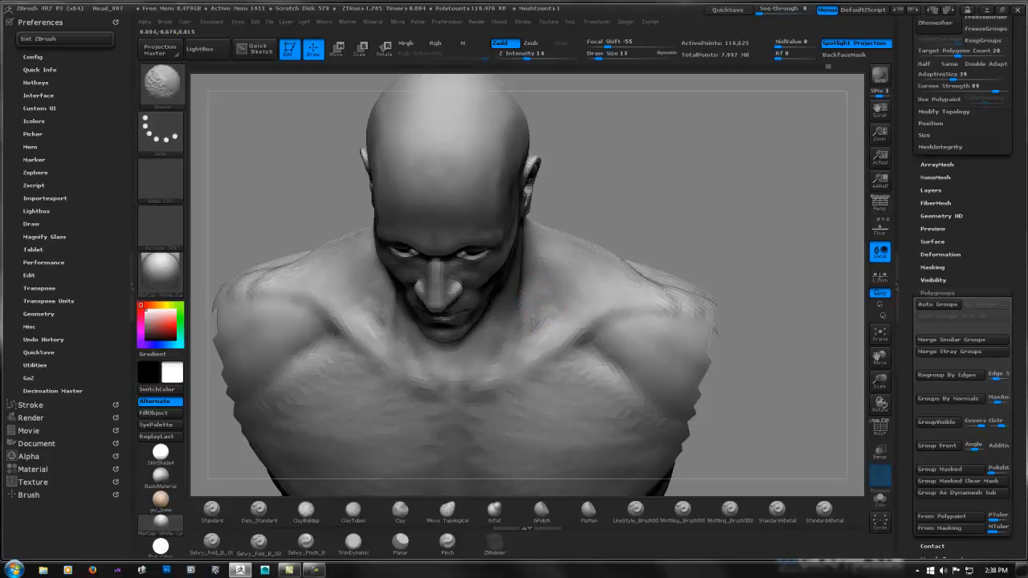
# Shape the front of the neck and the underside of the jaw with ClayTubes and smooth the transitions
pyautogui.moveTo(585, 284)
pyautogui.mouseDown(button='right')
pyautogui.moveTo(605, 202)
pyautogui.moveTo(728, 241)
pyautogui.moveTo(608, 220)
pyautogui.moveTo(606, 234)
pyautogui.moveTo(548, 190)
pyautogui.moveTo(643, 193)
pyautogui.mouseUp(button='right')
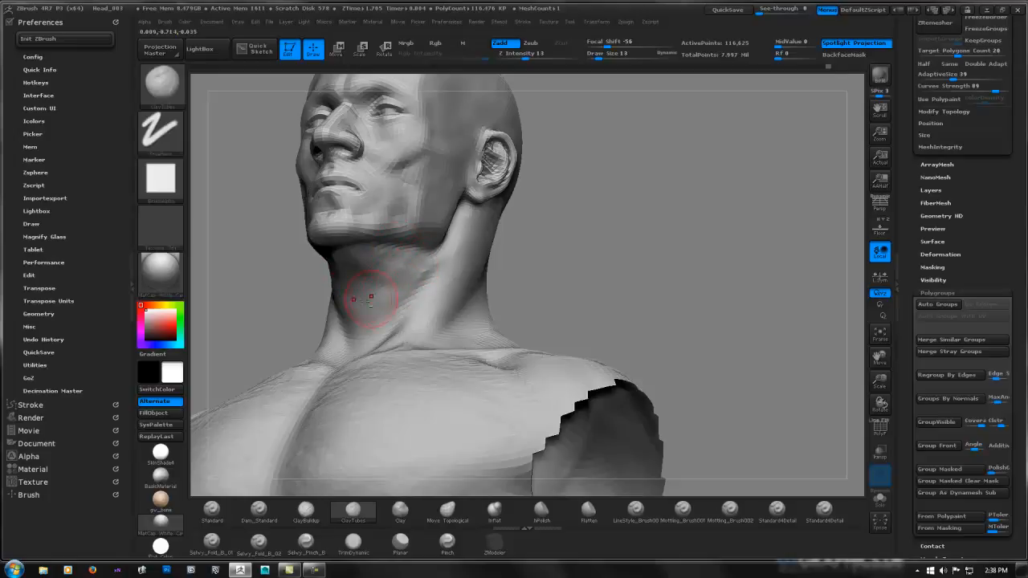
pyautogui.moveTo(353, 339); pyautogui.dragTo(322, 315, button='right')
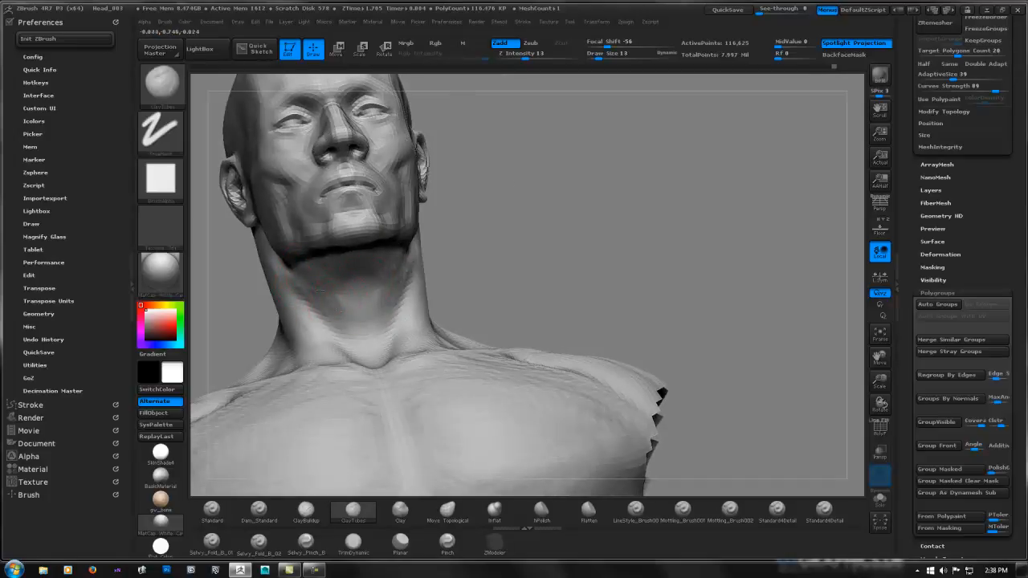
pyautogui.press('shift')
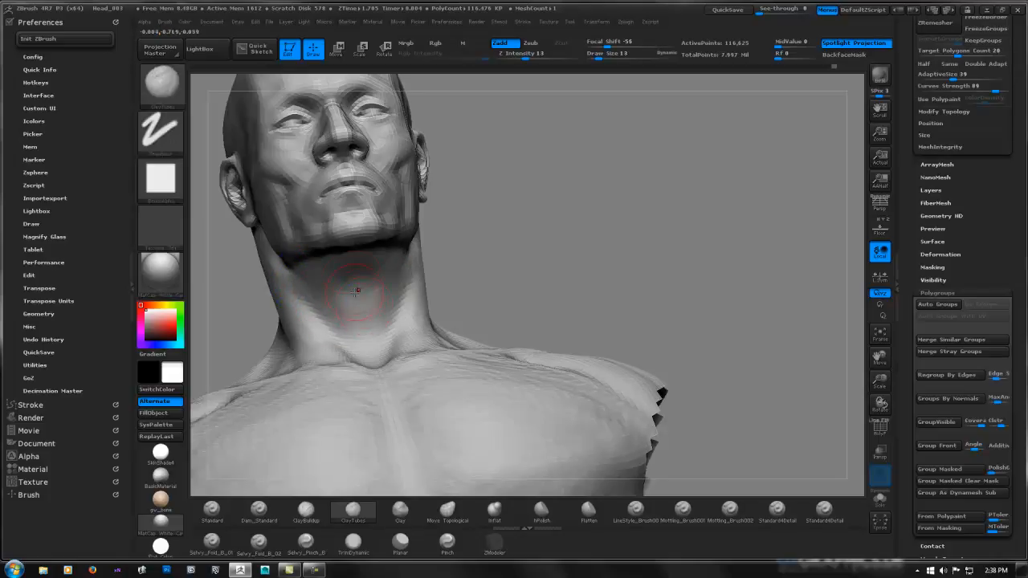
pyautogui.moveTo(358, 289)
pyautogui.mouseDown(button='right')
pyautogui.moveTo(514, 296)
pyautogui.moveTo(374, 286)
pyautogui.mouseUp(button='right')
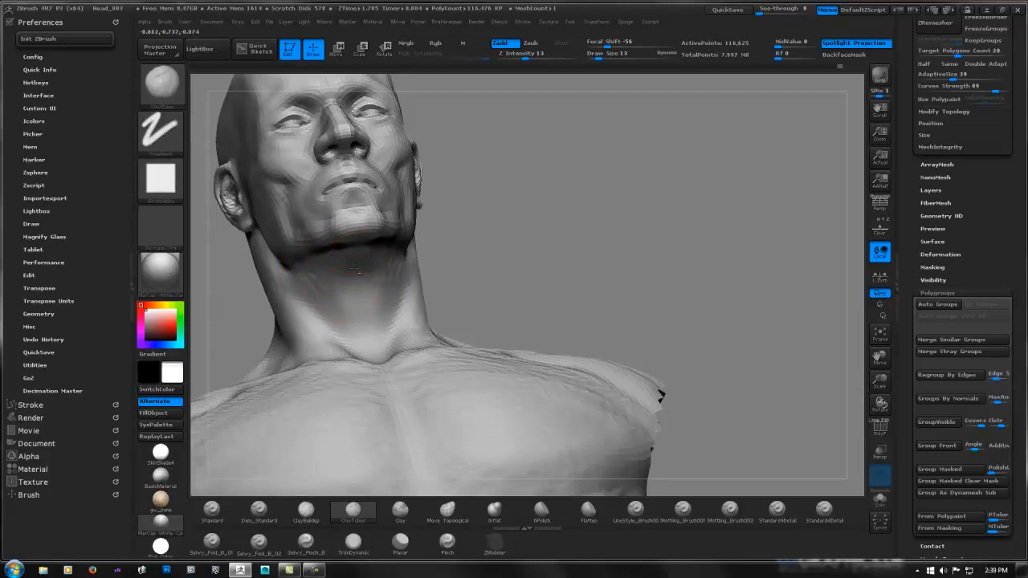
pyautogui.press('shift')
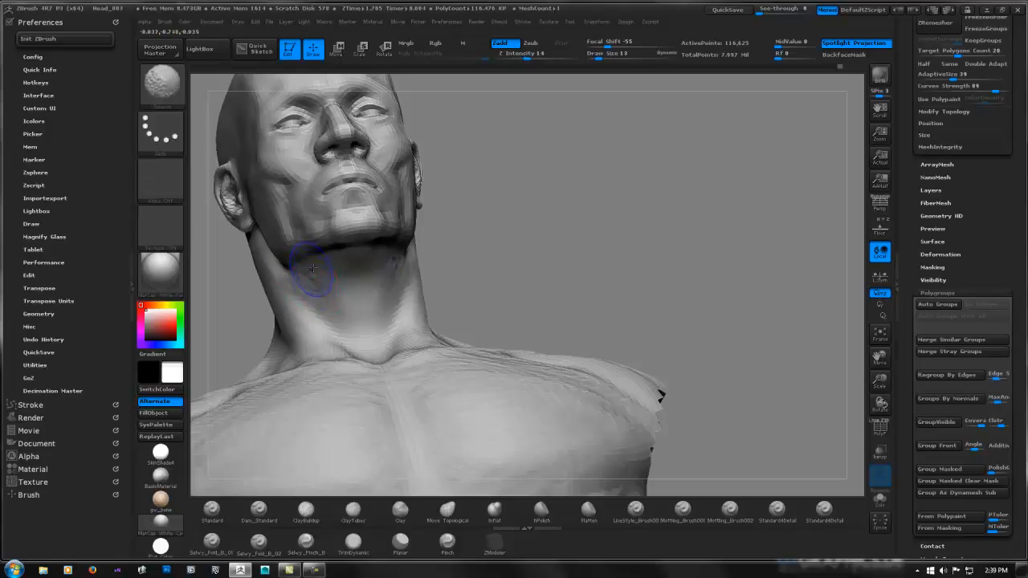
pyautogui.moveTo(430, 259)
pyautogui.keyDown('shift'); pyautogui.mouseDown()
pyautogui.moveTo(522, 245)
pyautogui.moveTo(423, 270)
pyautogui.mouseUp(); pyautogui.keyUp('shift')
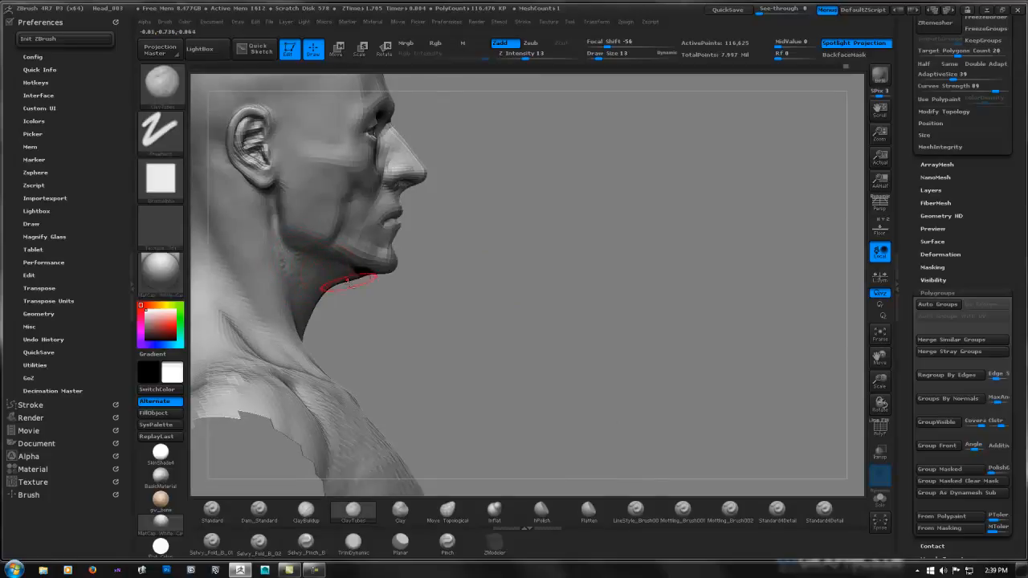
pyautogui.press('shift')
# Build up the Adam's apple at the centre of the throat with ClayTubes, reducing Draw Size to 4 for detail
pyautogui.moveTo(539, 252)
pyautogui.keyDown('alt'); pyautogui.mouseDown()
pyautogui.moveTo(446, 253)
pyautogui.moveTo(481, 238)
pyautogui.moveTo(443, 252)
pyautogui.moveTo(624, 233)
pyautogui.moveTo(412, 254)
pyautogui.mouseUp(); pyautogui.keyUp('alt')
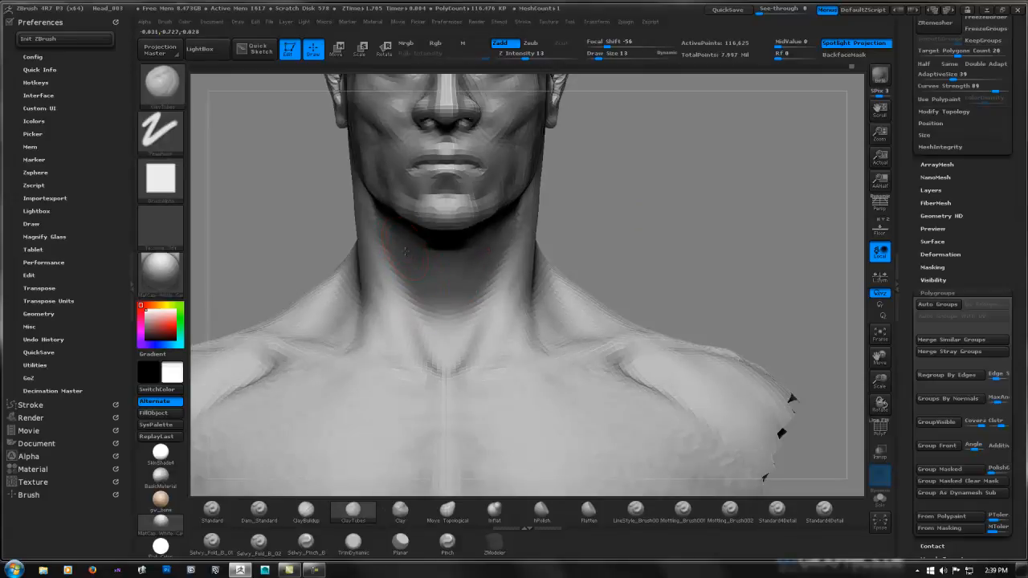
pyautogui.press('shift')
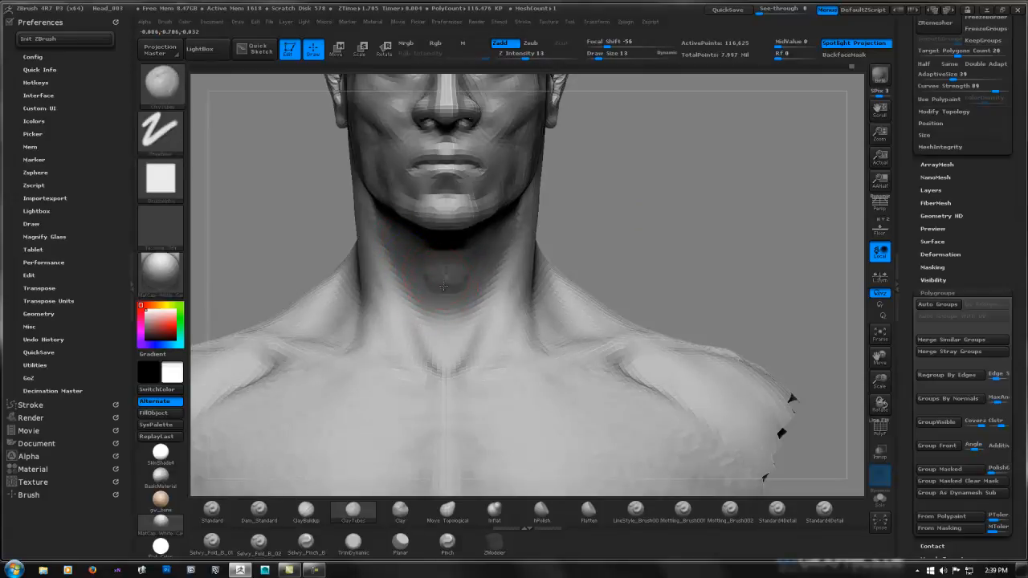
pyautogui.moveTo(439, 279)
pyautogui.mouseDown()
pyautogui.moveTo(442, 265)
pyautogui.moveTo(436, 290)
pyautogui.moveTo(451, 294)
pyautogui.moveTo(443, 314)
pyautogui.mouseUp()
pyautogui.press('shift')
pyautogui.moveTo(442, 314)
pyautogui.mouseDown(button='right')
pyautogui.moveTo(582, 253)
pyautogui.moveTo(516, 275)
pyautogui.mouseUp(button='right')
pyautogui.press('space')
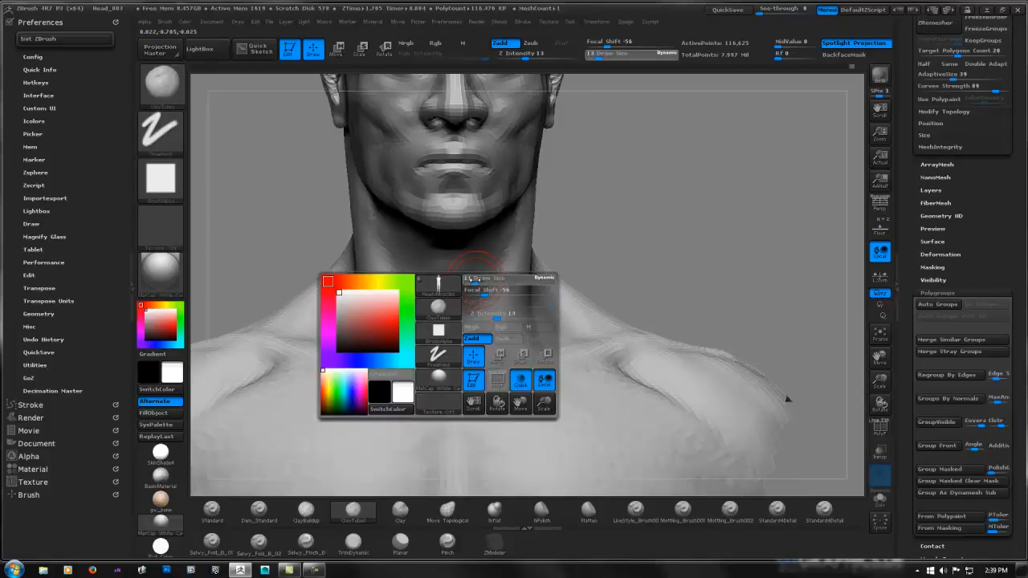
pyautogui.moveTo(471, 280); pyautogui.dragTo(441, 273)
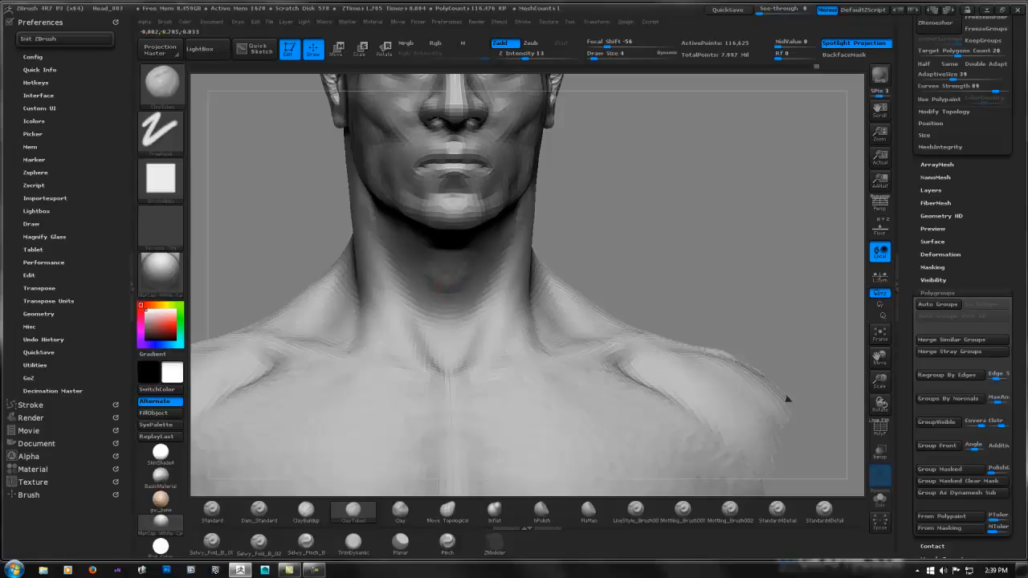
pyautogui.press('shift')
# Adjust the throat's side profile at the Adam's apple with Move Topological at Draw Size 13 and smooth its front
pyautogui.moveTo(787, 399)
pyautogui.mouseDown()
pyautogui.moveTo(561, 251)
pyautogui.moveTo(696, 232)
pyautogui.moveTo(723, 241)
pyautogui.mouseUp()
pyautogui.click(447, 509)
pyautogui.press('space')
pyautogui.moveTo(462, 266); pyautogui.dragTo(468, 266)
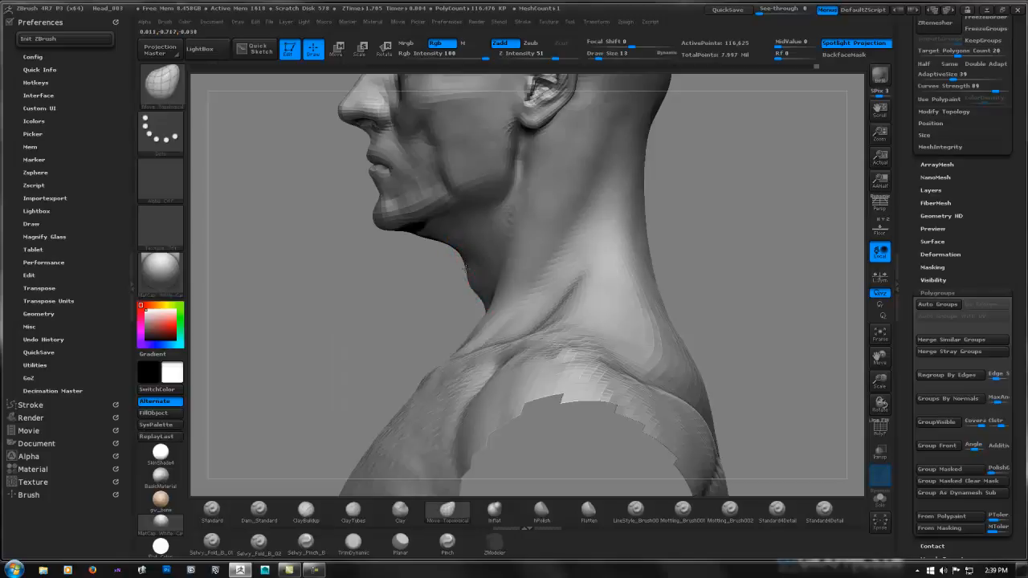
pyautogui.press('f')
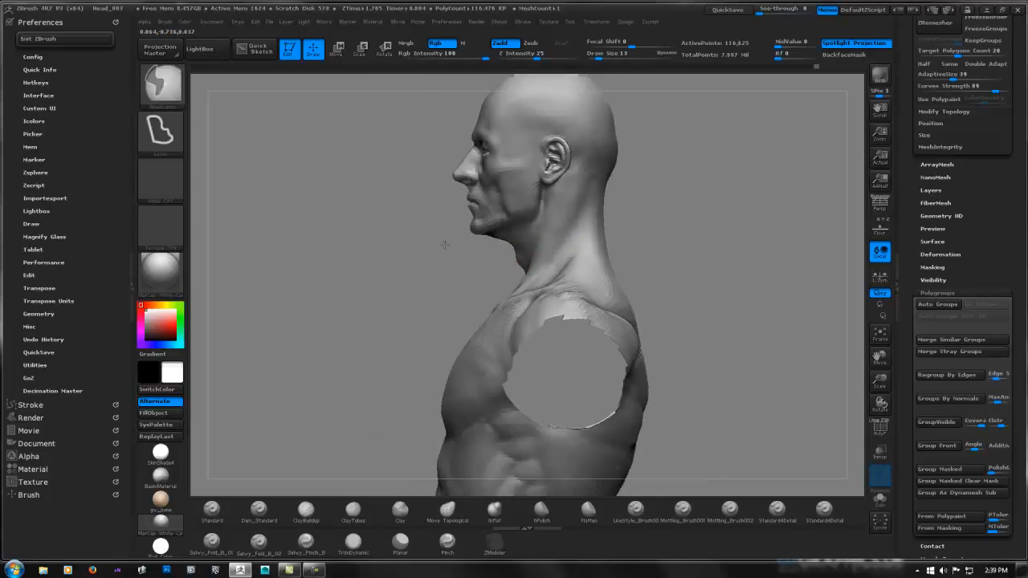
pyautogui.moveTo(683, 222)
pyautogui.keyDown('shift'); pyautogui.mouseDown()
pyautogui.moveTo(713, 239)
pyautogui.moveTo(592, 230)
pyautogui.moveTo(470, 287)
pyautogui.mouseUp(); pyautogui.keyUp('shift')
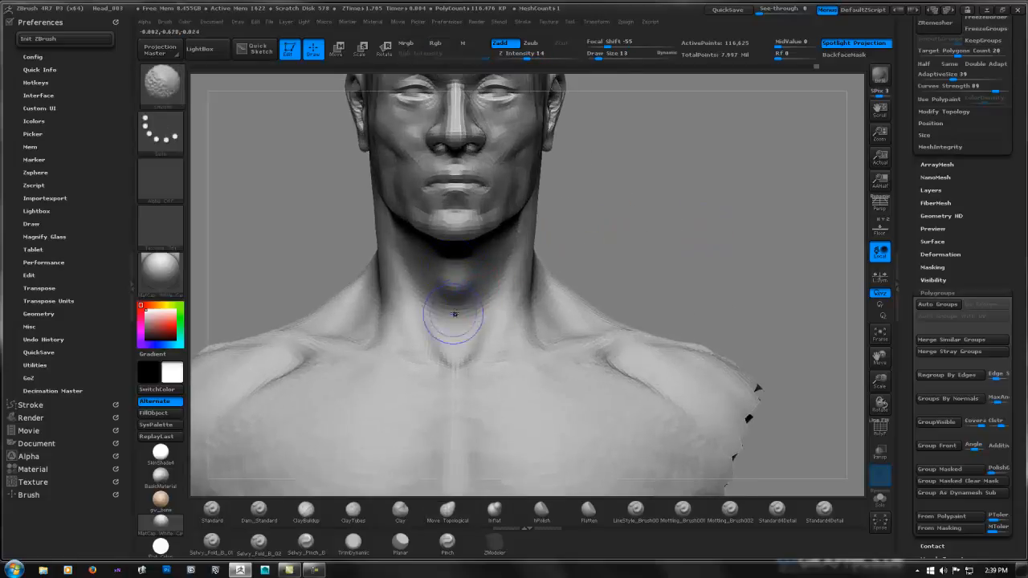
# Examine the whole figure's proportions and the abdomen from the front and the side
pyautogui.click(447, 509)
pyautogui.press('f')
pyautogui.moveTo(673, 241)
pyautogui.mouseDown()
pyautogui.moveTo(580, 232)
pyautogui.moveTo(645, 261)
pyautogui.moveTo(606, 257)
pyautogui.moveTo(594, 204)
pyautogui.moveTo(664, 232)
pyautogui.moveTo(693, 264)
pyautogui.moveTo(637, 268)
pyautogui.mouseUp()
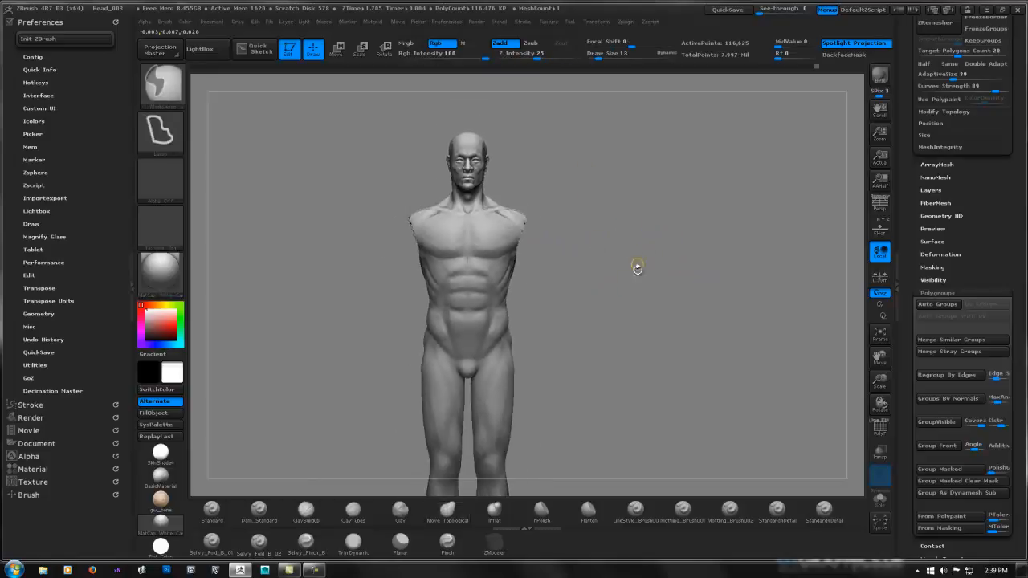
pyautogui.moveTo(638, 268)
pyautogui.keyDown('ctrl'); pyautogui.mouseDown(button='right')
pyautogui.moveTo(583, 250)
pyautogui.moveTo(567, 276)
pyautogui.moveTo(573, 292)
pyautogui.moveTo(485, 250)
pyautogui.moveTo(471, 287)
pyautogui.mouseUp(button='right'); pyautogui.keyUp('ctrl')
pyautogui.press('f')
pyautogui.moveTo(544, 239); pyautogui.dragTo(604, 245)
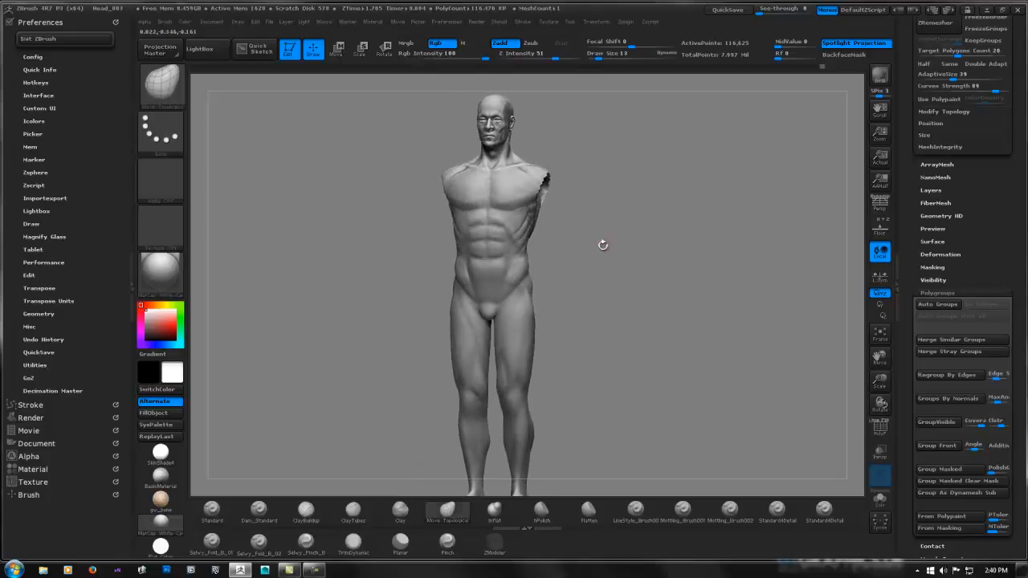
pyautogui.keyDown('ctrl'); pyautogui.moveTo(603, 245); pyautogui.dragTo(619, 221, button='right'); pyautogui.keyUp('ctrl')
pyautogui.keyDown('ctrl'); pyautogui.moveTo(619, 221); pyautogui.dragTo(491, 344, button='right'); pyautogui.keyUp('ctrl')
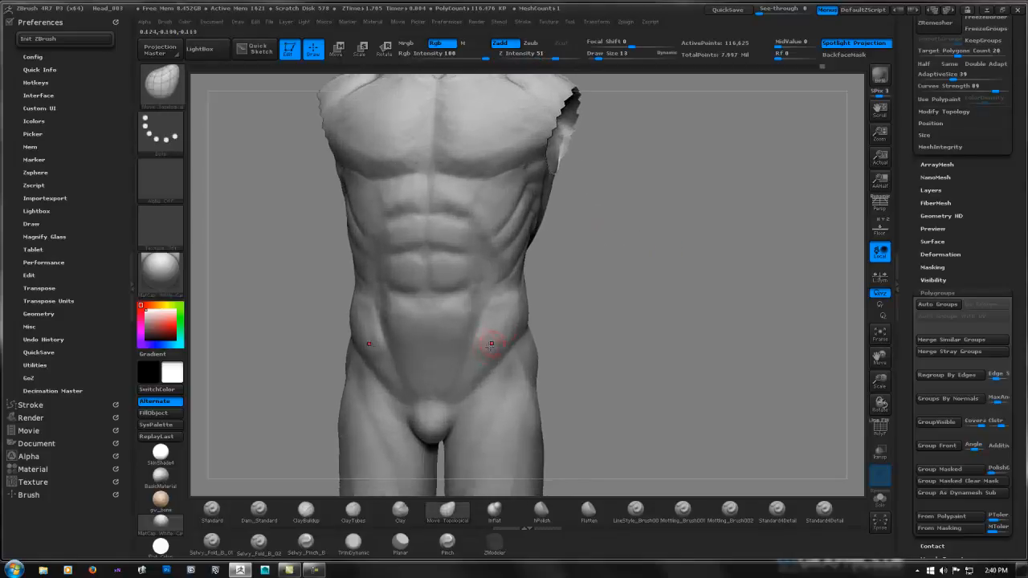
pyautogui.keyDown('shift'); pyautogui.moveTo(490, 345); pyautogui.dragTo(511, 294); pyautogui.keyUp('shift')
pyautogui.moveTo(609, 257)
pyautogui.keyDown('shift'); pyautogui.mouseDown()
pyautogui.moveTo(599, 294)
pyautogui.moveTo(617, 261)
pyautogui.mouseUp(); pyautogui.keyUp('shift')
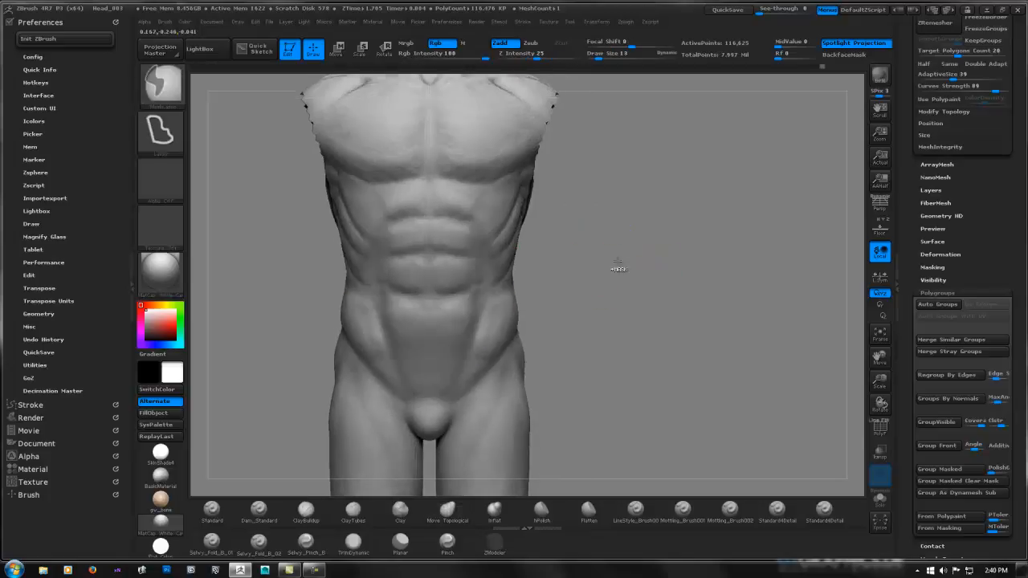
pyautogui.moveTo(617, 261)
pyautogui.keyDown('ctrl'); pyautogui.mouseDown(button='right')
pyautogui.moveTo(502, 271)
pyautogui.moveTo(599, 252)
pyautogui.moveTo(620, 252)
pyautogui.moveTo(615, 262)
pyautogui.mouseUp(button='right'); pyautogui.keyUp('ctrl')
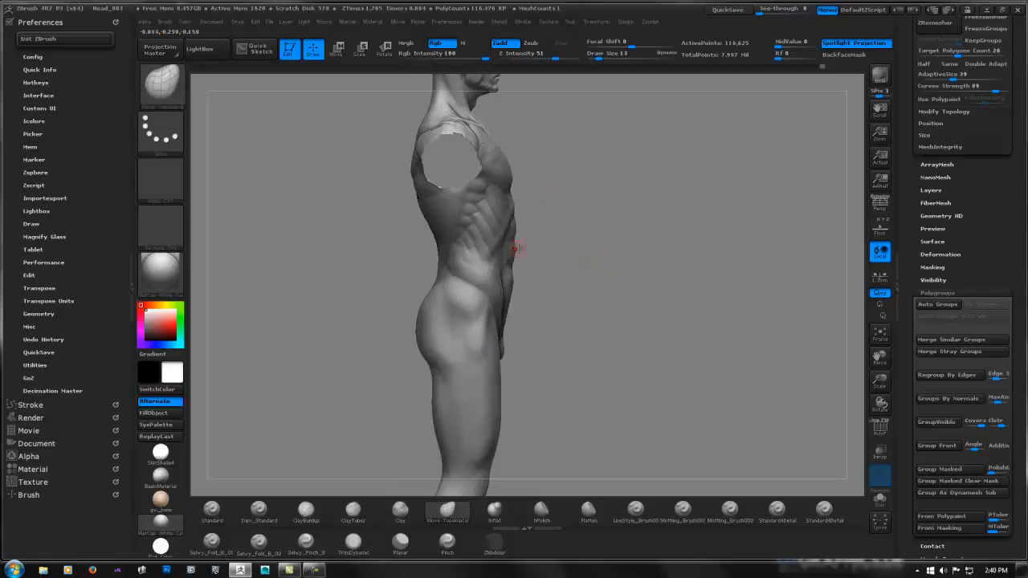
# Set Draw Size to 86 and mask the upper torso and both obliques, leaving the lower abdomen free
pyautogui.press('space')
pyautogui.moveTo(519, 249)
pyautogui.mouseDown()
pyautogui.moveTo(650, 166)
pyautogui.moveTo(611, 217)
pyautogui.mouseUp()
pyautogui.hotkey('ctrl', 'shift')
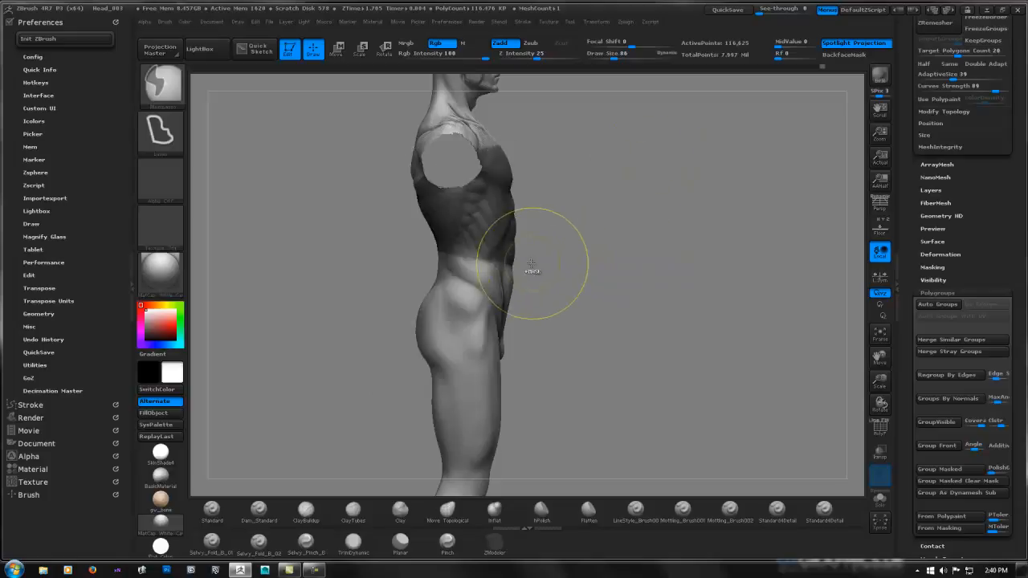
pyautogui.keyDown('ctrl'); pyautogui.moveTo(532, 268); pyautogui.dragTo(506, 240, button='right'); pyautogui.keyUp('ctrl')
pyautogui.keyDown('ctrl'); pyautogui.click(488, 208); pyautogui.keyUp('ctrl')
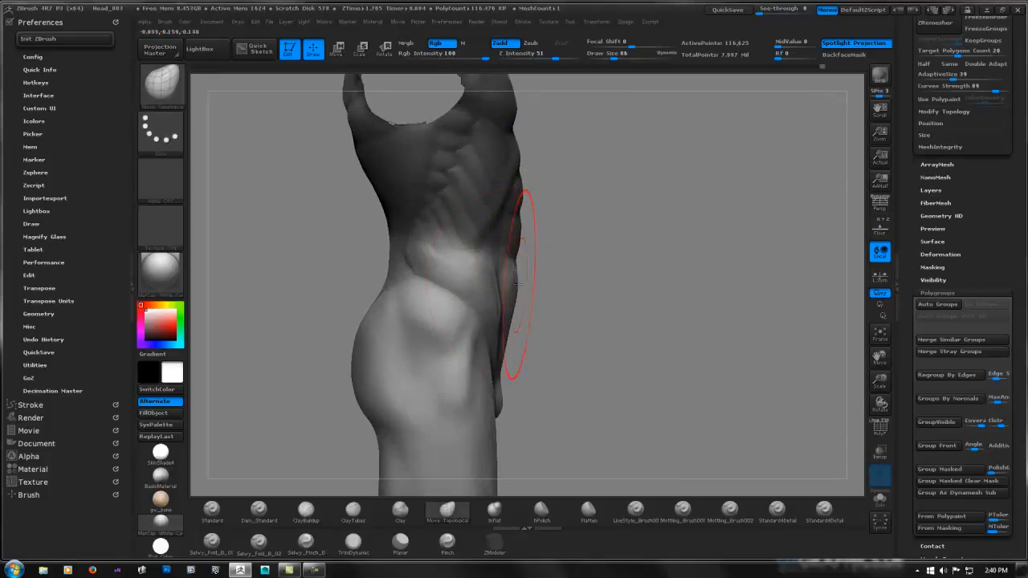
pyautogui.moveTo(490, 263); pyautogui.dragTo(361, 262, button='right')
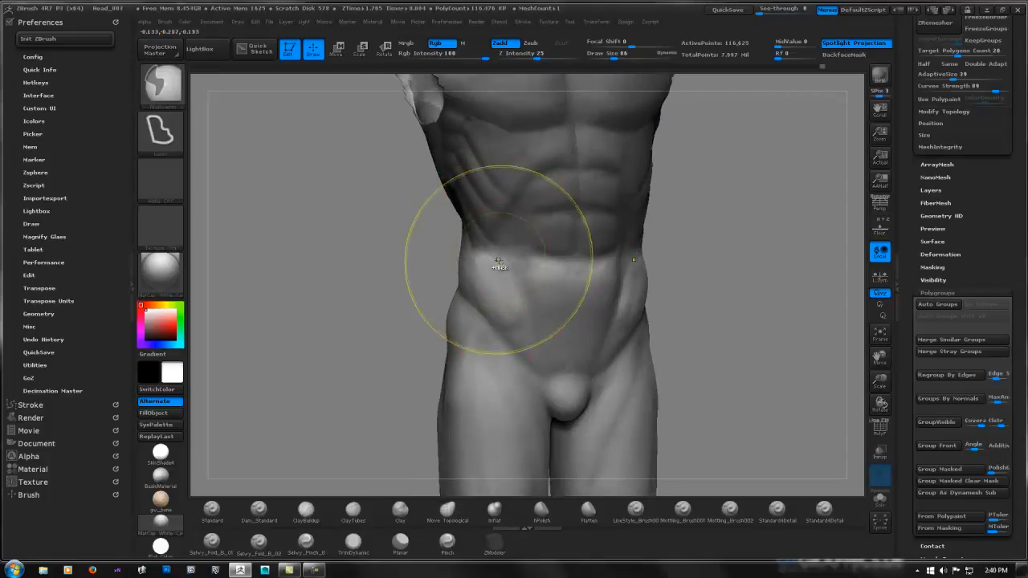
pyautogui.moveTo(434, 213)
pyautogui.keyDown('ctrl'); pyautogui.mouseDown()
pyautogui.moveTo(494, 232)
pyautogui.moveTo(542, 377)
pyautogui.moveTo(361, 211)
pyautogui.mouseUp(); pyautogui.keyUp('ctrl')
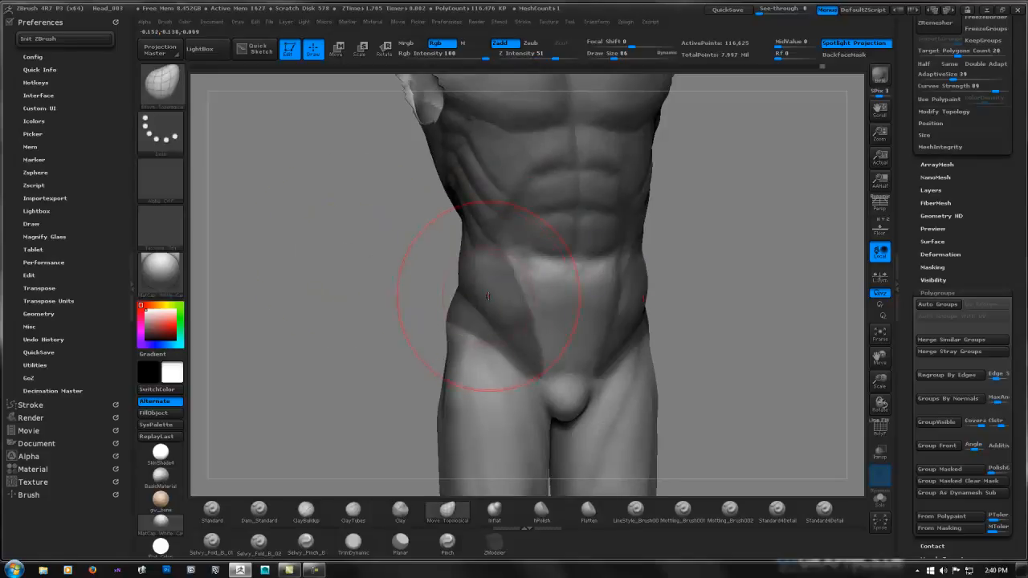
pyautogui.moveTo(413, 264); pyautogui.dragTo(482, 276, button='right')
# Reshape the lower belly's side profile with Move Topological at Draw Size 50 and drop one subdivision level
pyautogui.moveTo(565, 257); pyautogui.dragTo(519, 276, button='right')
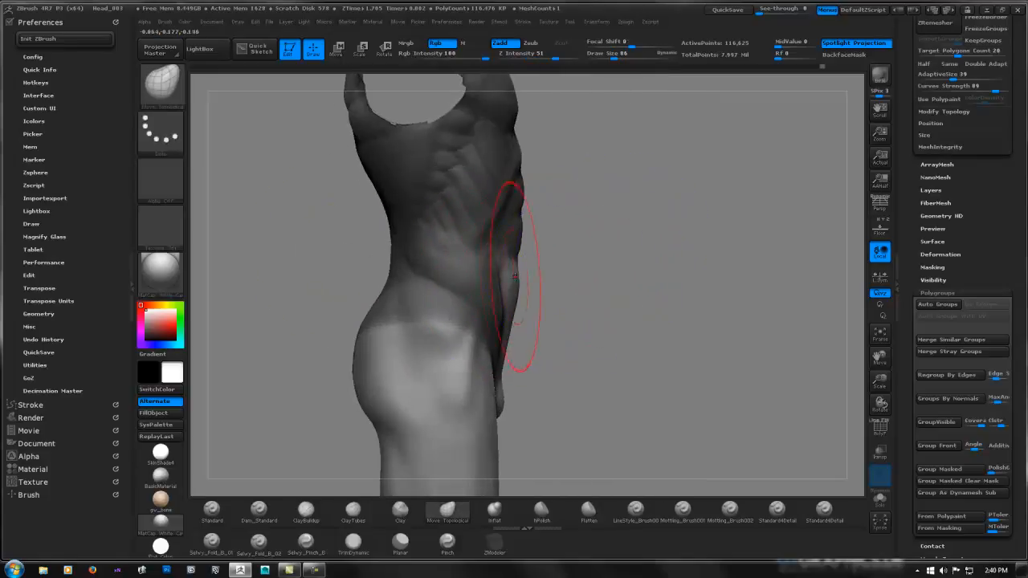
pyautogui.press('space')
pyautogui.moveTo(514, 282); pyautogui.dragTo(506, 283)
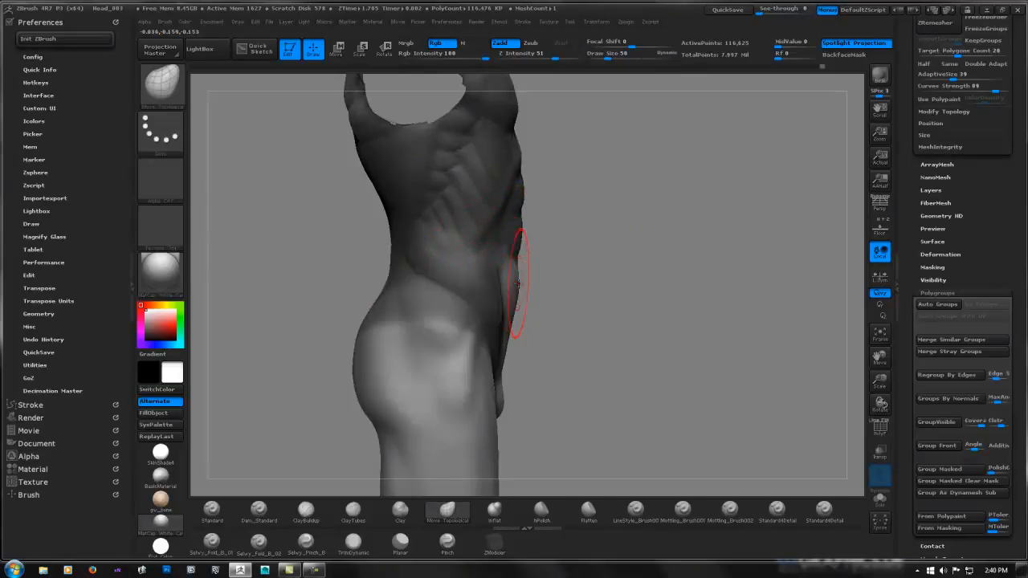
pyautogui.moveTo(518, 285); pyautogui.dragTo(526, 280, button='right')
pyautogui.keyDown('shift'); pyautogui.moveTo(528, 282); pyautogui.dragTo(530, 273); pyautogui.keyUp('shift')
pyautogui.hotkey('shift', 'd')
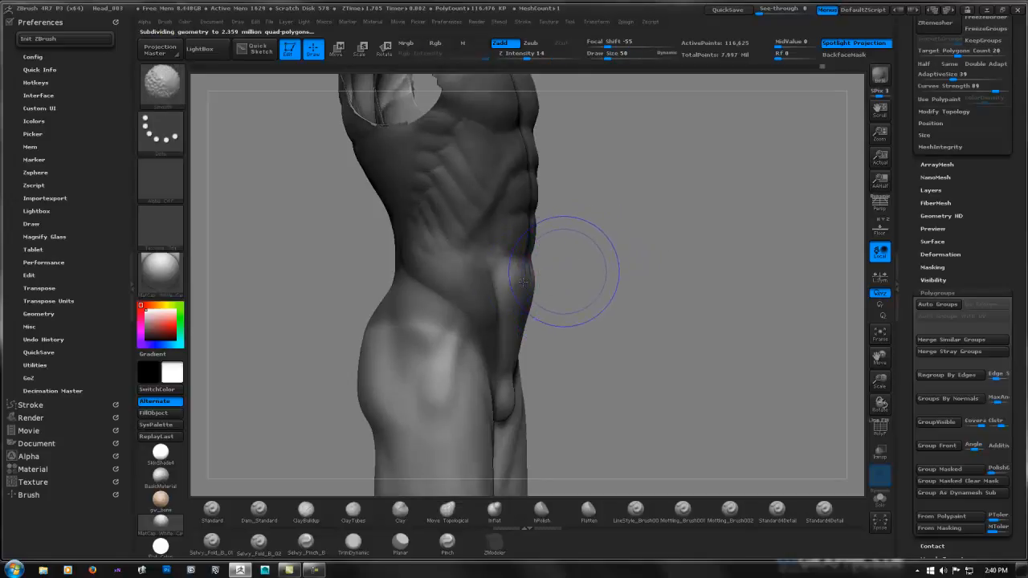
pyautogui.moveTo(570, 262); pyautogui.dragTo(608, 257, button='right')
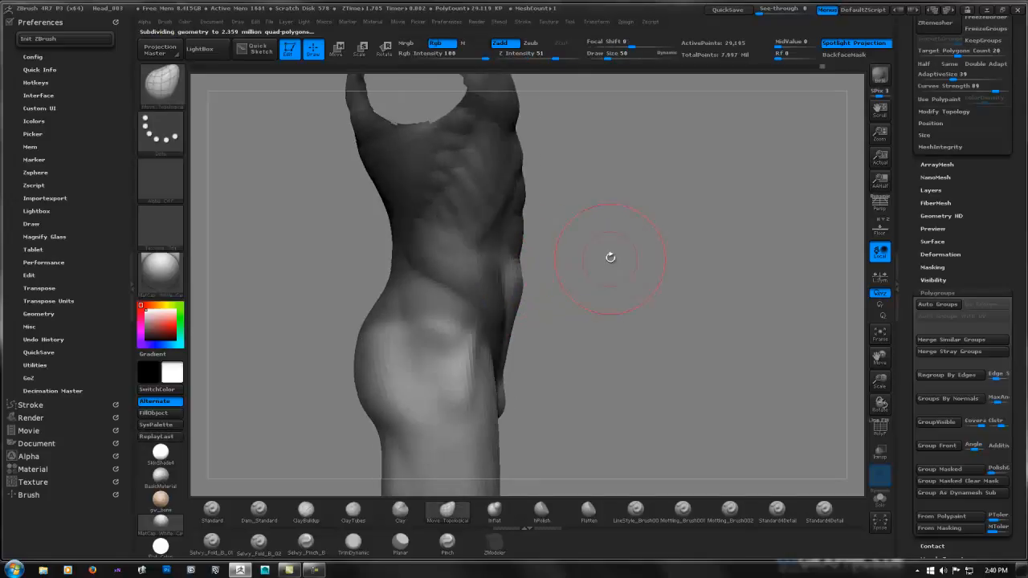
# Invert the mask and adjust the upper abdominal profile with Move Topological at the lower subdivision level
pyautogui.moveTo(520, 249); pyautogui.dragTo(557, 260, button='right')
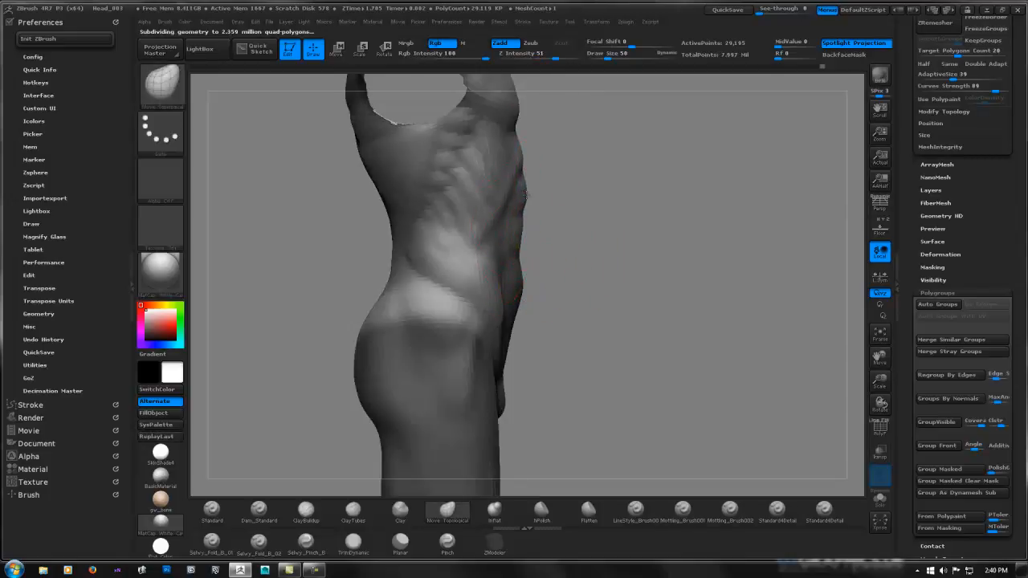
pyautogui.moveTo(540, 191)
pyautogui.mouseDown(button='right')
pyautogui.moveTo(505, 241)
pyautogui.moveTo(436, 252)
pyautogui.moveTo(437, 241)
pyautogui.moveTo(474, 271)
pyautogui.moveTo(547, 266)
pyautogui.moveTo(526, 273)
pyautogui.mouseUp(button='right')
pyautogui.press('shift')
pyautogui.moveTo(603, 263)
pyautogui.mouseDown(button='right')
pyautogui.moveTo(493, 276)
pyautogui.moveTo(458, 321)
pyautogui.moveTo(471, 253)
pyautogui.moveTo(453, 293)
pyautogui.moveTo(689, 248)
pyautogui.moveTo(745, 268)
pyautogui.moveTo(727, 241)
pyautogui.mouseUp(button='right')
pyautogui.moveTo(727, 241); pyautogui.dragTo(656, 268, button='right')
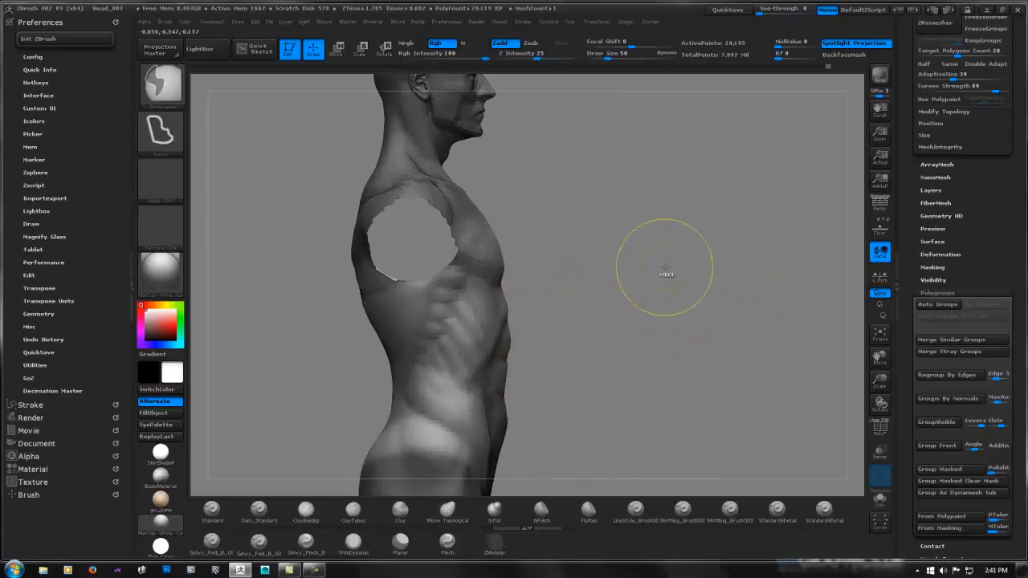
pyautogui.moveTo(693, 268)
pyautogui.keyDown('ctrl'); pyautogui.mouseDown(button='right')
pyautogui.moveTo(593, 249)
pyautogui.moveTo(654, 243)
pyautogui.moveTo(642, 275)
pyautogui.moveTo(608, 241)
pyautogui.moveTo(679, 253)
pyautogui.moveTo(608, 195)
pyautogui.moveTo(589, 206)
pyautogui.moveTo(589, 189)
pyautogui.moveTo(584, 200)
pyautogui.moveTo(474, 223)
pyautogui.moveTo(318, 206)
pyautogui.mouseUp(button='right'); pyautogui.keyUp('ctrl')
pyautogui.moveTo(563, 168)
pyautogui.mouseDown(button='right')
pyautogui.moveTo(563, 184)
pyautogui.moveTo(563, 164)
pyautogui.mouseUp(button='right')
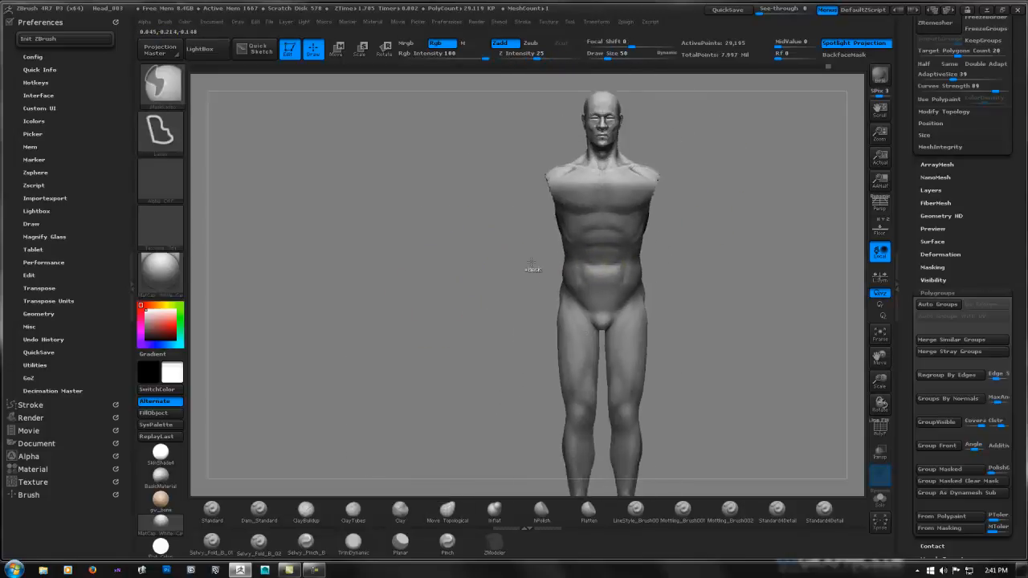
# Clear the mask and step up one subdivision level with the Draw Size set to 13
pyautogui.moveTo(454, 291); pyautogui.dragTo(424, 270)
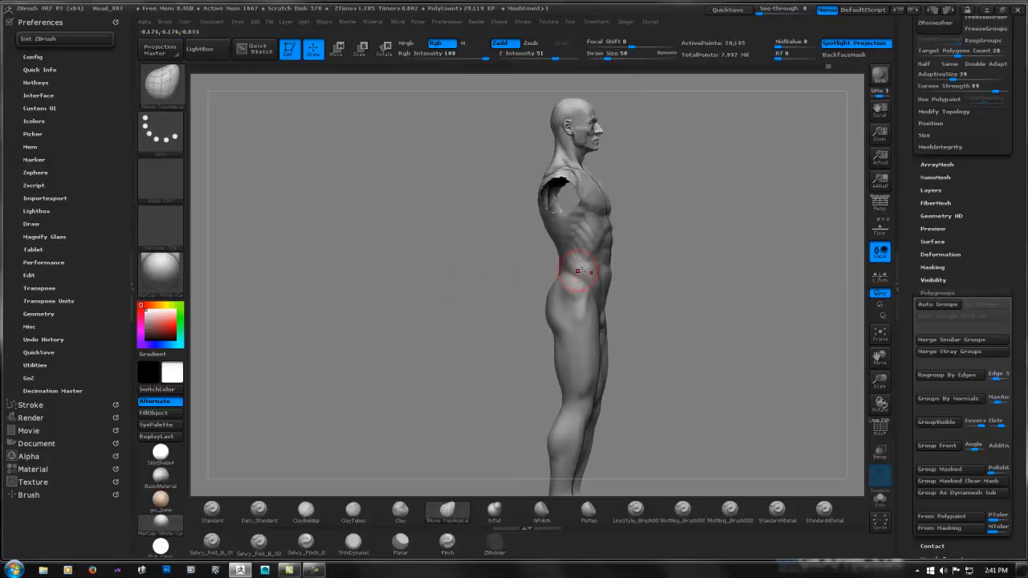
pyautogui.moveTo(684, 321)
pyautogui.mouseDown()
pyautogui.moveTo(684, 281)
pyautogui.moveTo(608, 249)
pyautogui.mouseUp()
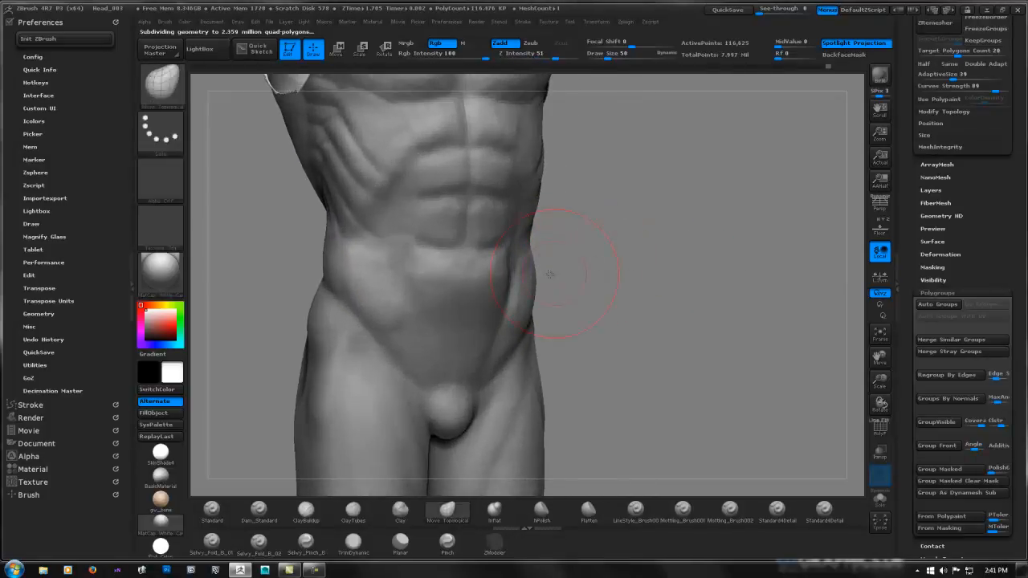
pyautogui.press('space')
pyautogui.moveTo(518, 290); pyautogui.dragTo(500, 289)
pyautogui.moveTo(606, 261)
pyautogui.mouseDown()
pyautogui.moveTo(650, 248)
pyautogui.moveTo(654, 274)
pyautogui.mouseUp()
pyautogui.keyDown('alt'); pyautogui.moveTo(602, 222); pyautogui.dragTo(651, 287); pyautogui.keyUp('alt')
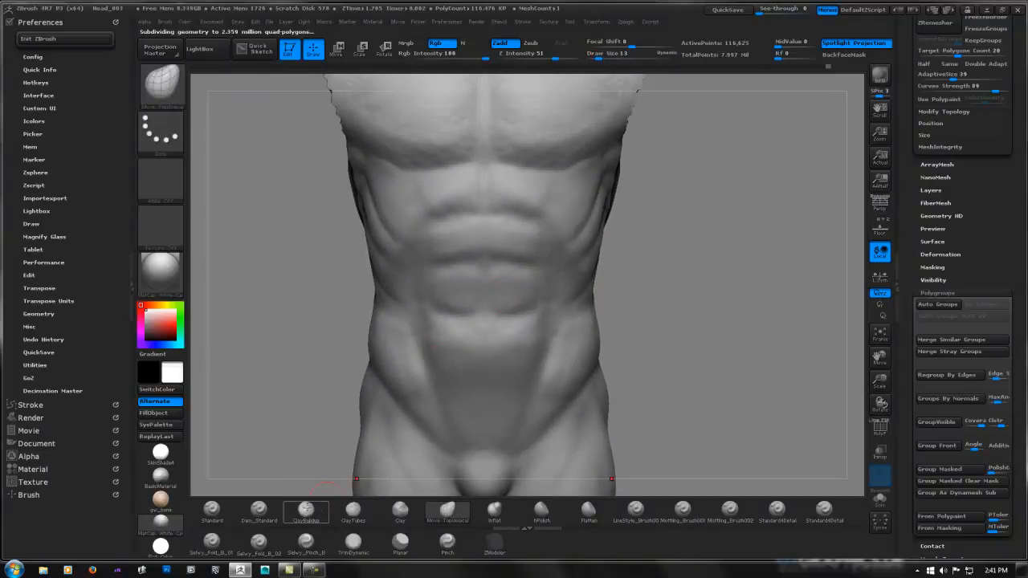
# Deepen the grooves below the chest and between the ribs and serratus muscles along the torso's side with Dam_Standard
pyautogui.click(305, 509)
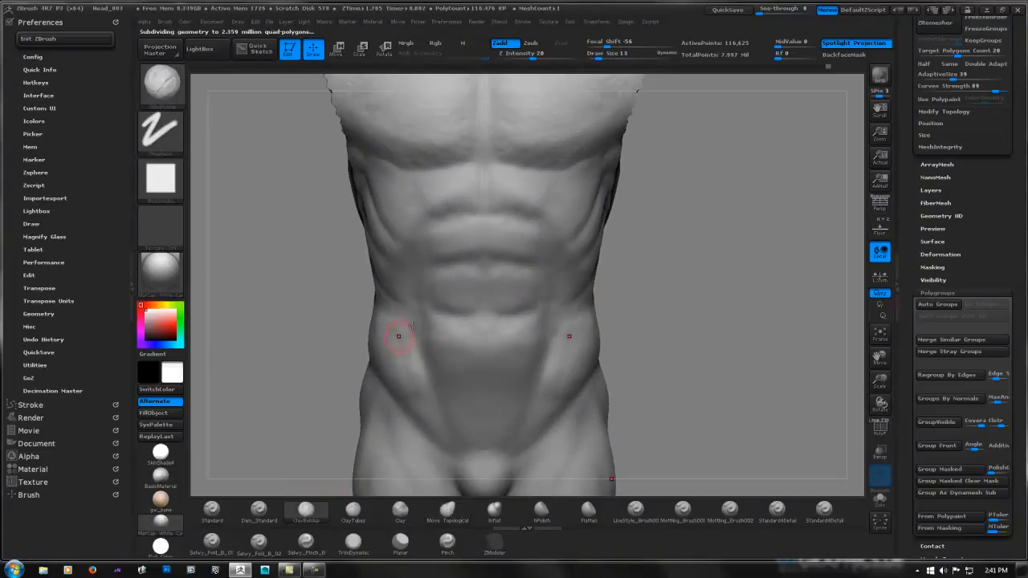
pyautogui.click(266, 508)
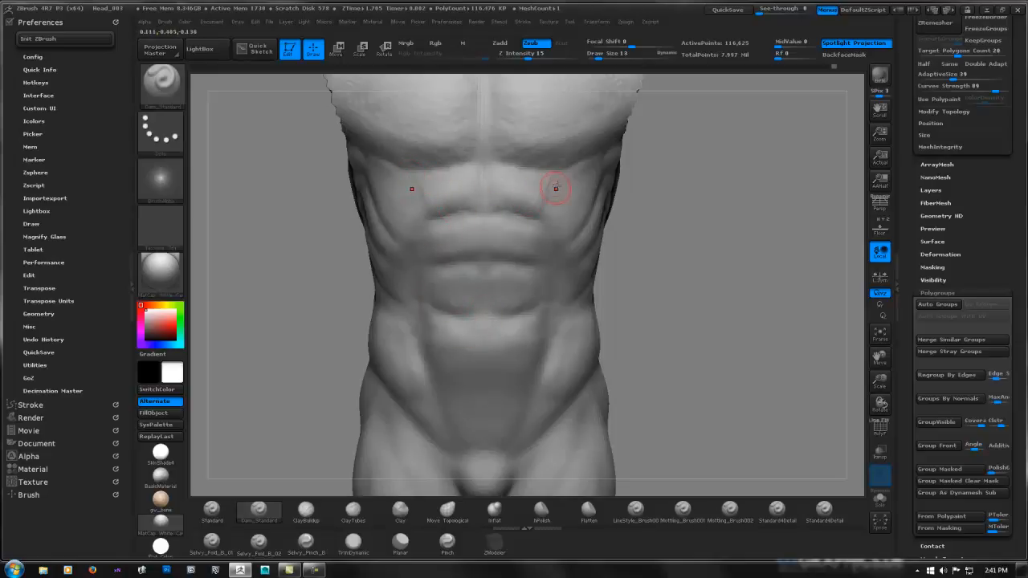
pyautogui.moveTo(559, 196); pyautogui.dragTo(482, 193, button='right')
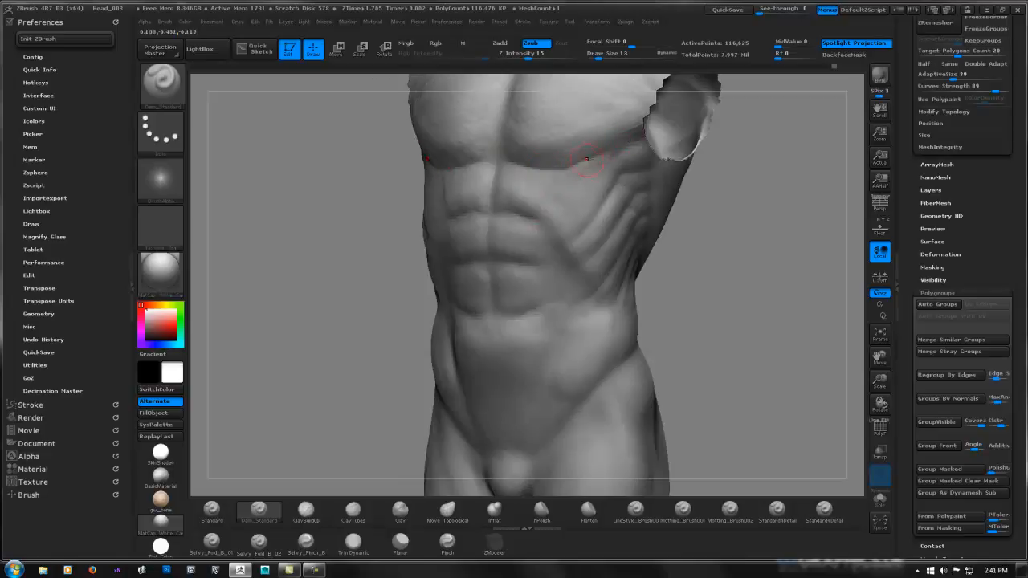
pyautogui.moveTo(734, 200)
pyautogui.mouseDown(button='right')
pyautogui.moveTo(691, 227)
pyautogui.moveTo(561, 231)
pyautogui.mouseUp(button='right')
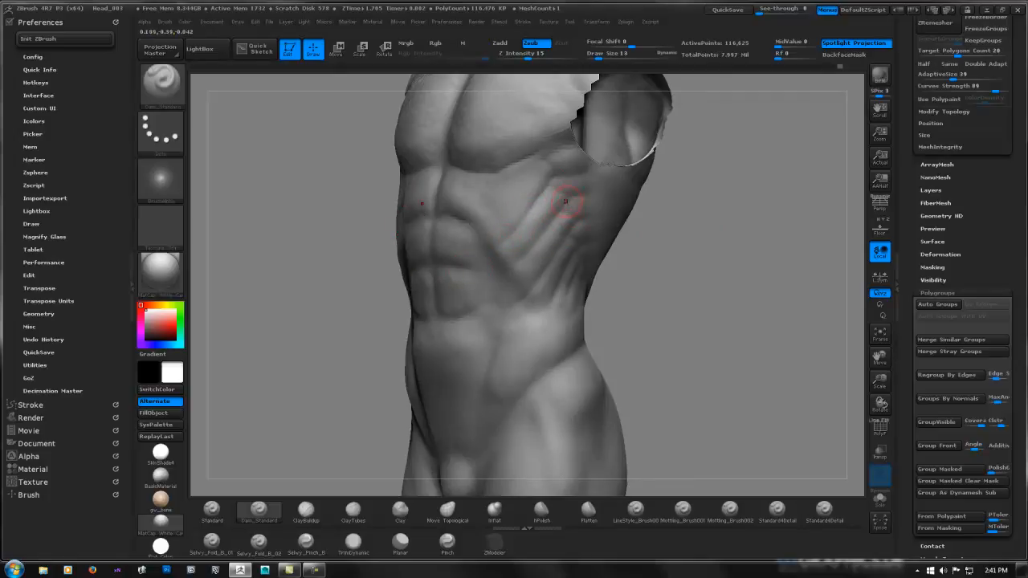
pyautogui.moveTo(544, 259); pyautogui.dragTo(567, 245, button='right')
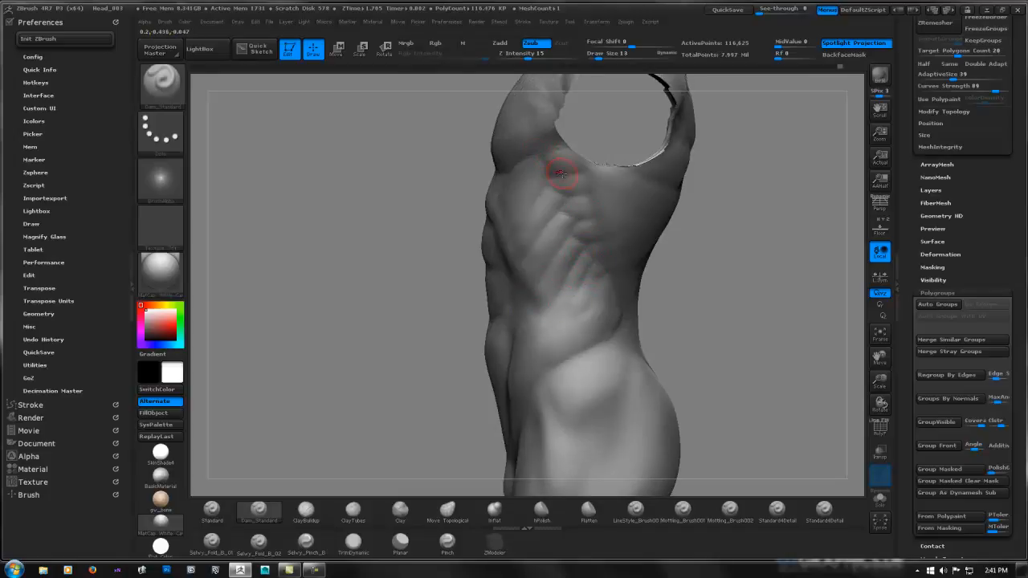
pyautogui.press('ctrl')
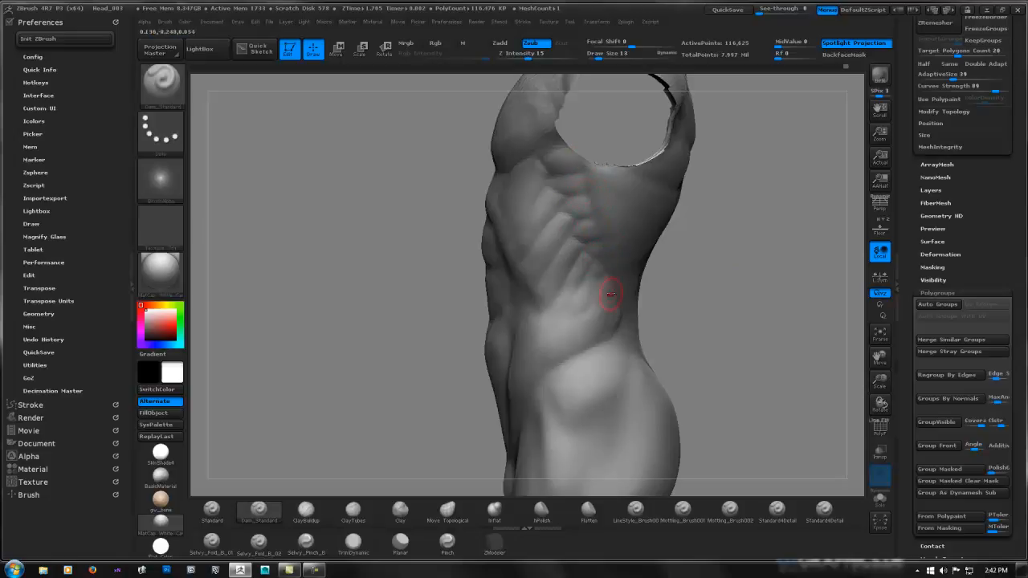
# Sharpen the crease between the obliques and the hips from the side round to the front with Dam_Standard
pyautogui.moveTo(684, 253)
pyautogui.keyDown('ctrl'); pyautogui.mouseDown(button='right')
pyautogui.moveTo(640, 259)
pyautogui.moveTo(688, 282)
pyautogui.mouseUp(button='right'); pyautogui.keyUp('ctrl')
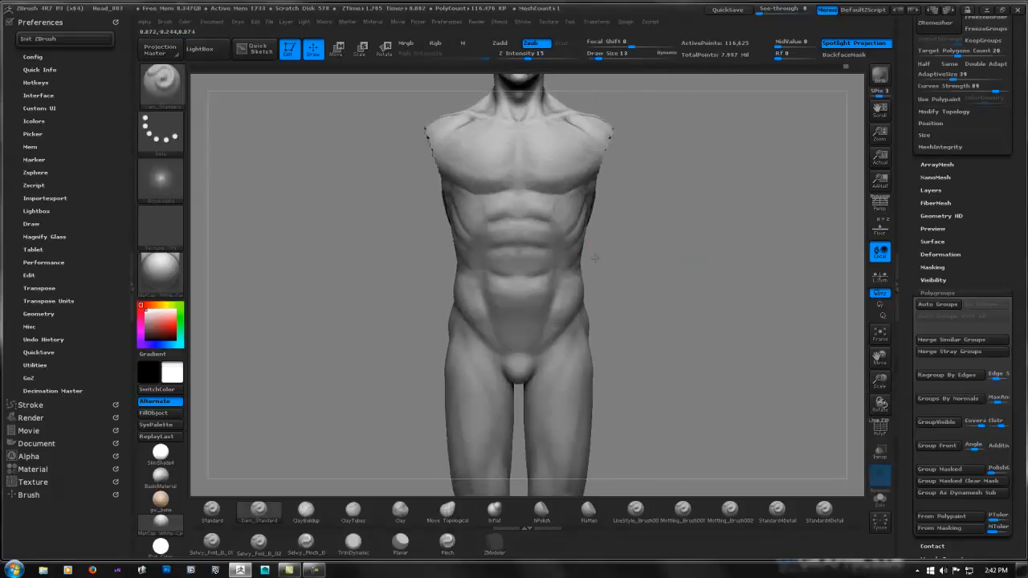
pyautogui.moveTo(595, 258)
pyautogui.mouseDown(button='right')
pyautogui.moveTo(602, 303)
pyautogui.moveTo(589, 278)
pyautogui.moveTo(664, 293)
pyautogui.mouseUp(button='right')
pyautogui.keyDown('alt'); pyautogui.moveTo(663, 293); pyautogui.dragTo(592, 248, button='right'); pyautogui.keyUp('alt')
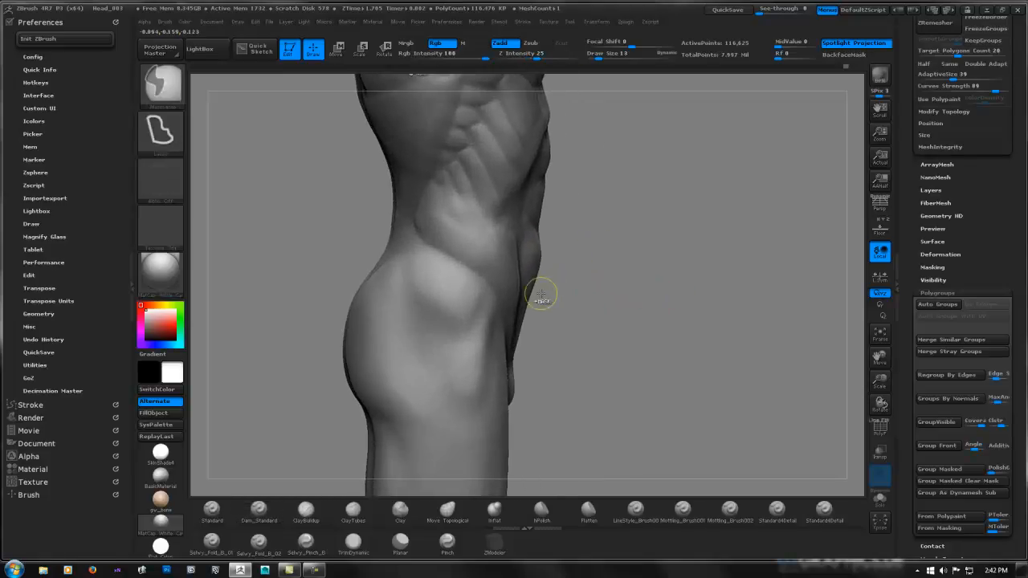
pyautogui.moveTo(541, 296); pyautogui.dragTo(485, 296, button='right')
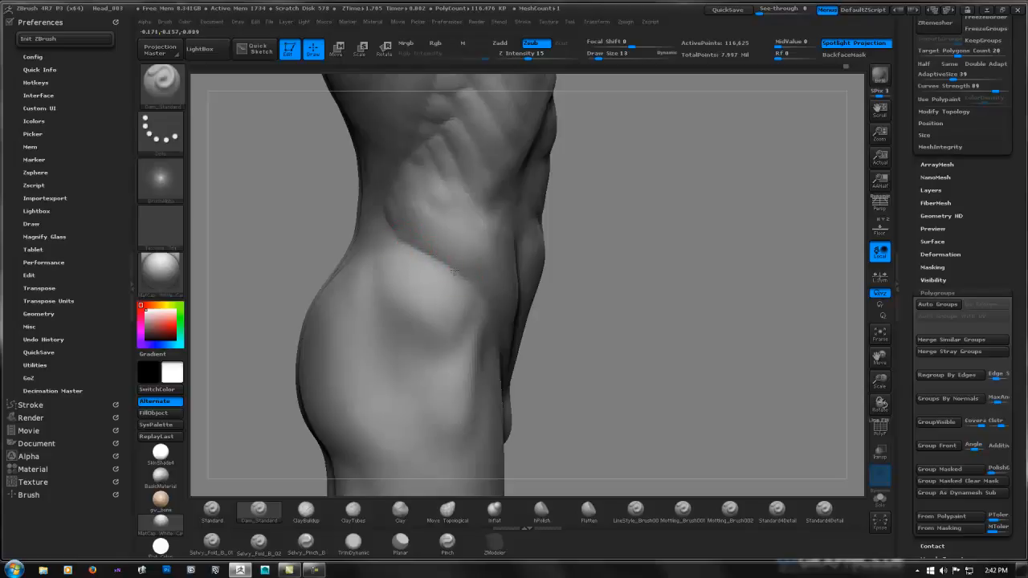
pyautogui.moveTo(502, 299); pyautogui.dragTo(477, 286, button='right')
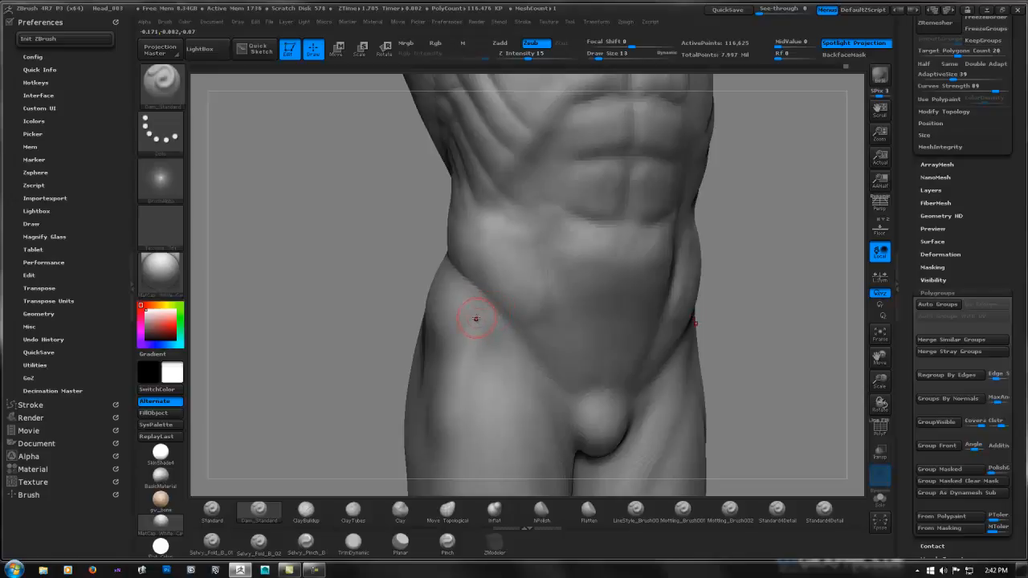
pyautogui.moveTo(476, 319); pyautogui.dragTo(503, 305, button='right')
pyautogui.moveTo(659, 290)
pyautogui.keyDown('shift'); pyautogui.mouseDown()
pyautogui.moveTo(677, 300)
pyautogui.moveTo(617, 259)
pyautogui.moveTo(526, 288)
pyautogui.mouseUp(); pyautogui.keyUp('shift')
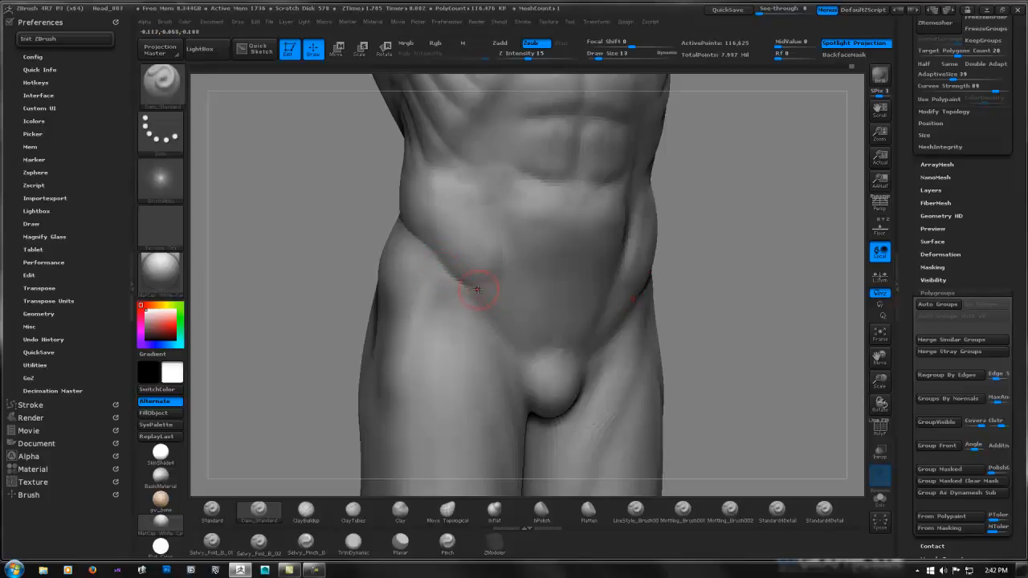
# Carve the inguinal creases from the front of the hips toward the groin with Dam_Standard and soften them with Smooth
pyautogui.keyDown('shift'); pyautogui.moveTo(512, 325); pyautogui.dragTo(505, 296, button='right'); pyautogui.keyUp('shift')
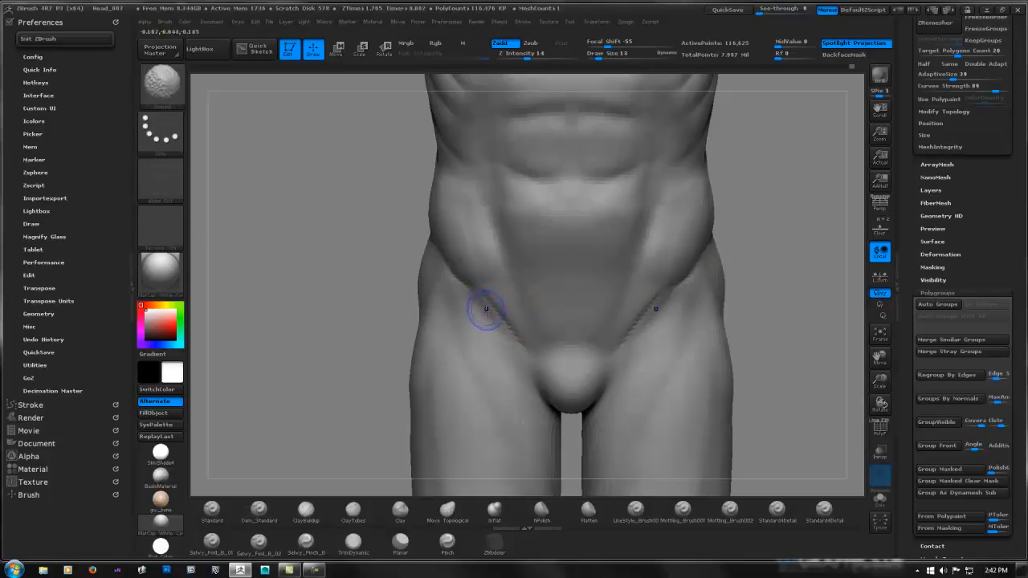
pyautogui.press('b')
pyautogui.press('d')
pyautogui.press('s')
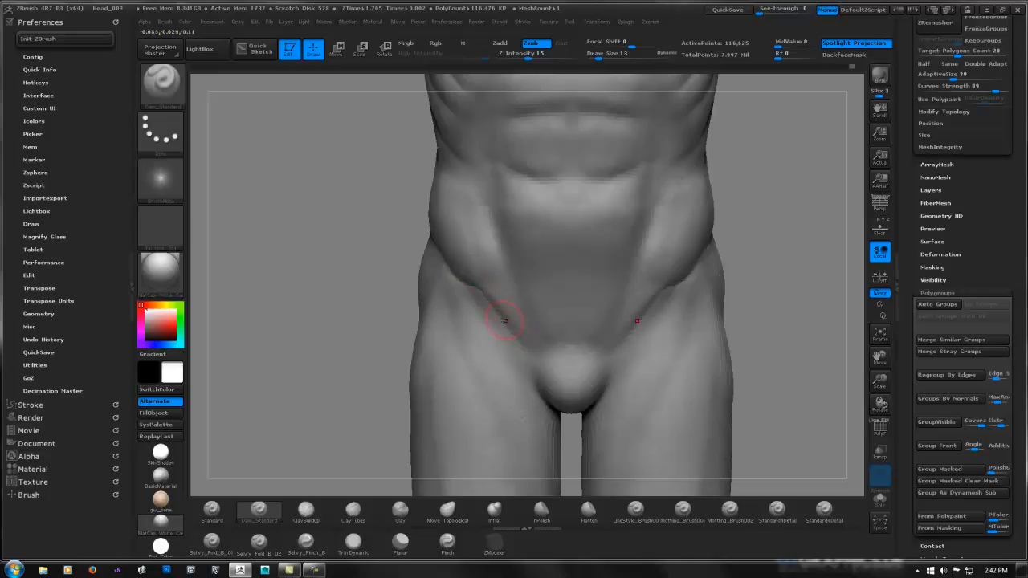
pyautogui.moveTo(537, 329)
pyautogui.keyDown('alt'); pyautogui.mouseDown(button='right')
pyautogui.moveTo(657, 213)
pyautogui.moveTo(590, 254)
pyautogui.moveTo(559, 296)
pyautogui.moveTo(573, 239)
pyautogui.mouseUp(button='right'); pyautogui.keyUp('alt')
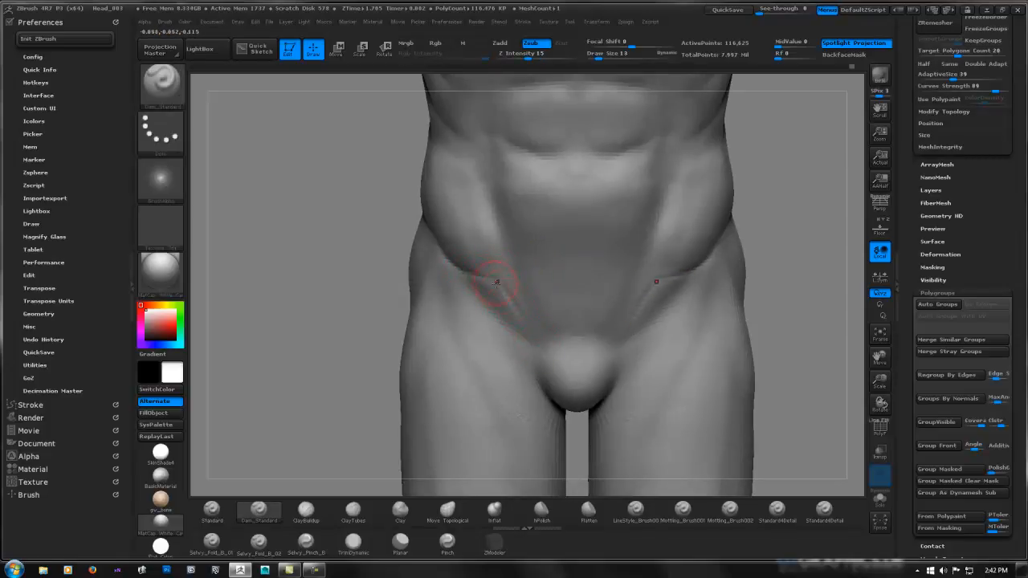
pyautogui.press('shift')
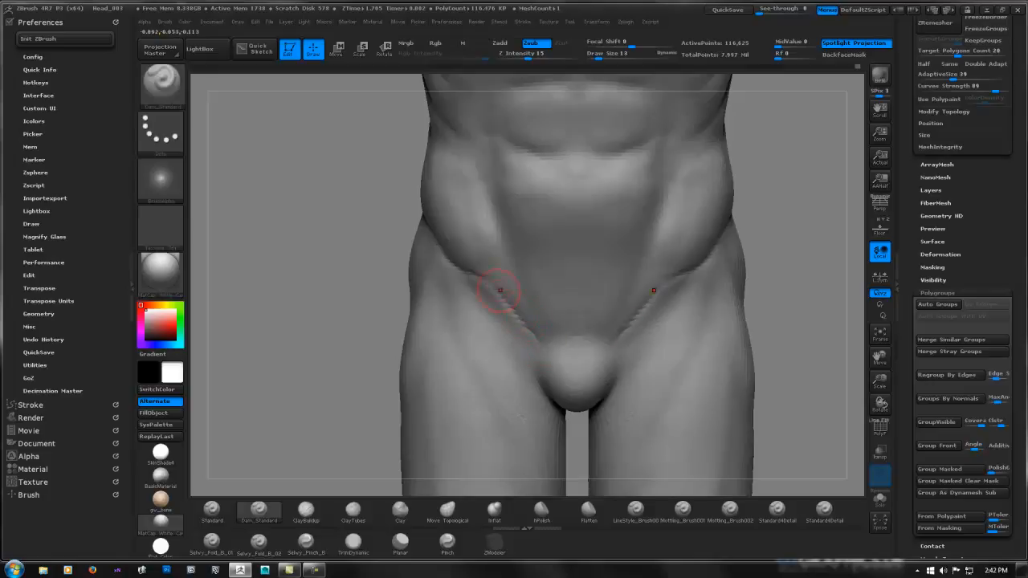
pyautogui.press('shift')
pyautogui.keyDown('shift'); pyautogui.moveTo(477, 298); pyautogui.dragTo(488, 275); pyautogui.keyUp('shift')
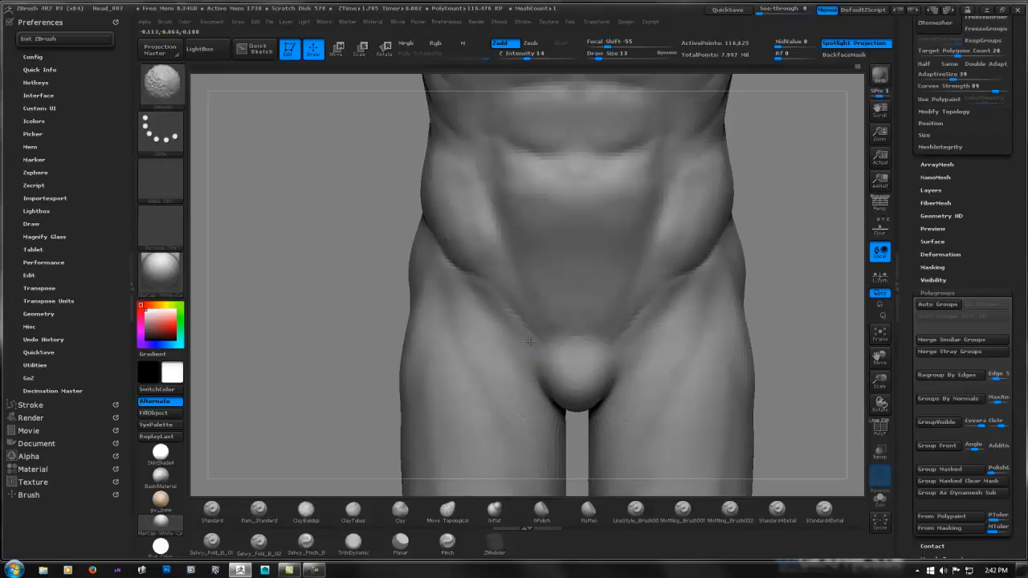
# Smooth the transition between the lower obliques and the hip creases
pyautogui.moveTo(526, 268)
pyautogui.keyDown('ctrl'); pyautogui.mouseDown(button='right')
pyautogui.moveTo(500, 248)
pyautogui.moveTo(592, 239)
pyautogui.mouseUp(button='right'); pyautogui.keyUp('ctrl')
pyautogui.press('shift')
pyautogui.keyDown('shift'); pyautogui.moveTo(502, 270); pyautogui.dragTo(522, 285); pyautogui.keyUp('shift')
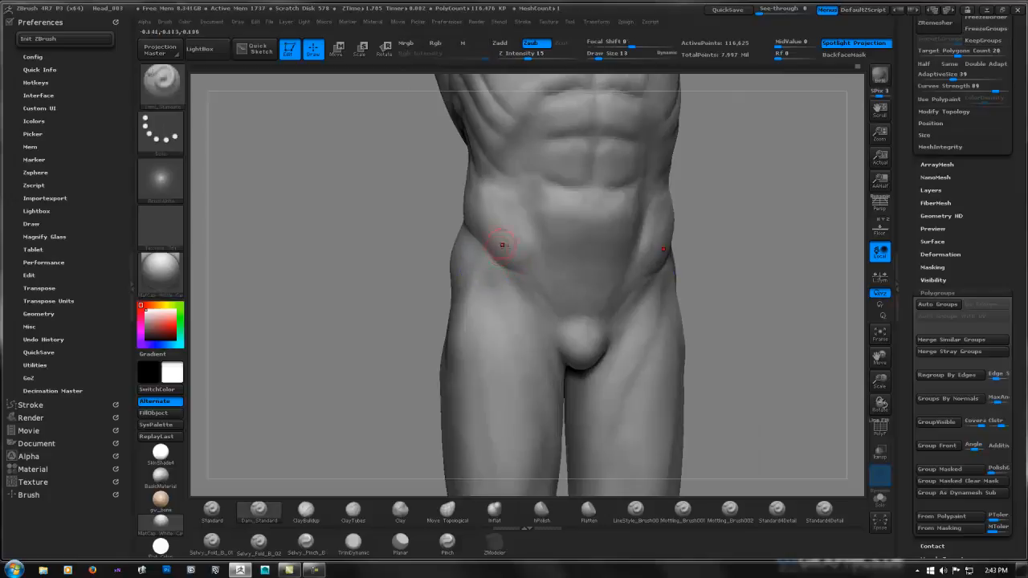
pyautogui.moveTo(503, 246); pyautogui.dragTo(563, 239, button='right')
pyautogui.keyDown('shift'); pyautogui.moveTo(488, 259); pyautogui.dragTo(418, 204); pyautogui.keyUp('shift')
# Define the creases above the buttocks at the back of the waist and the sacral triangle with Dam_Standard
pyautogui.moveTo(418, 206)
pyautogui.mouseDown(button='right')
pyautogui.moveTo(539, 226)
pyautogui.moveTo(599, 210)
pyautogui.mouseUp(button='right')
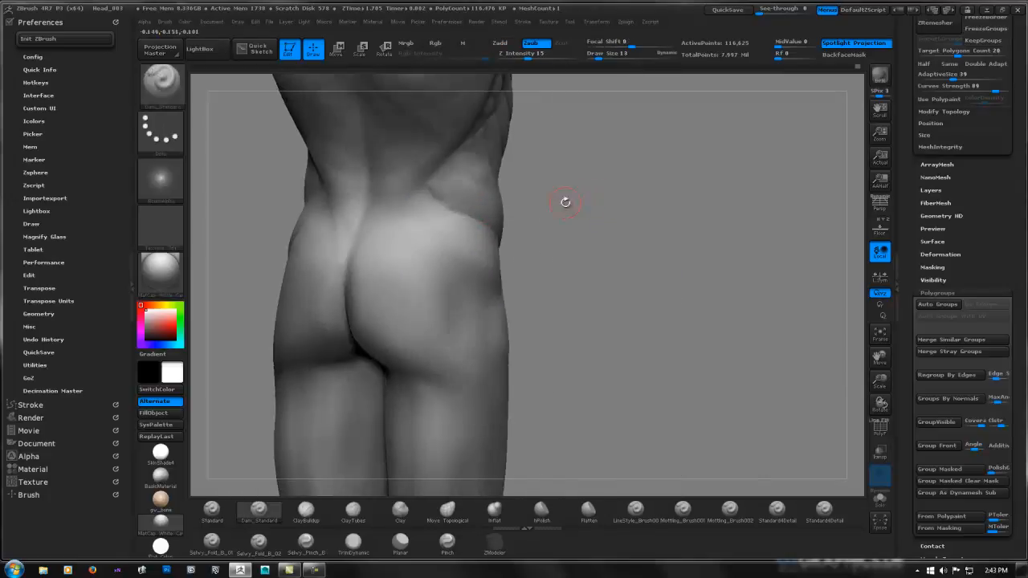
pyautogui.moveTo(484, 194); pyautogui.dragTo(444, 224, button='right')
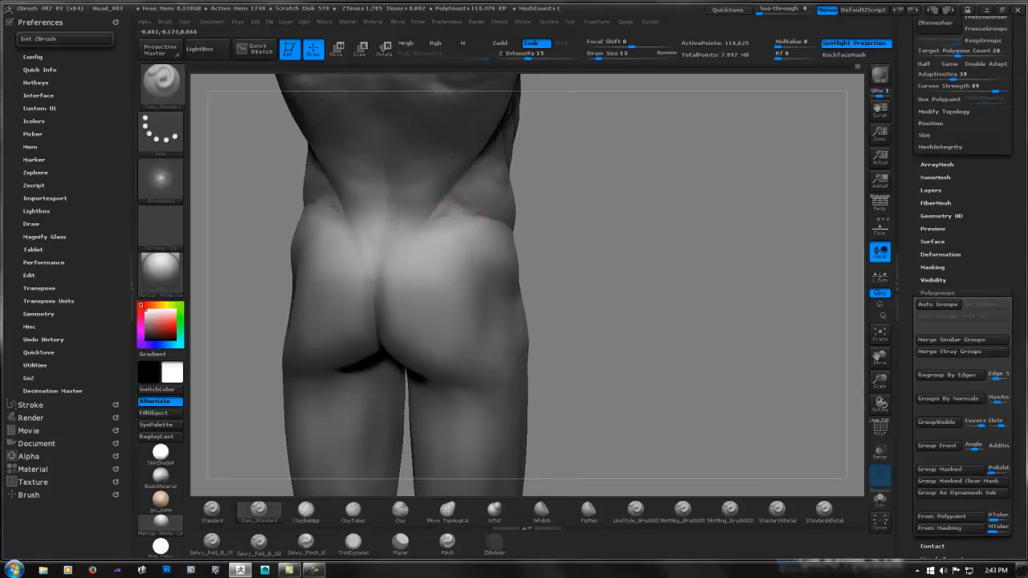
pyautogui.moveTo(630, 197); pyautogui.dragTo(535, 225, button='right')
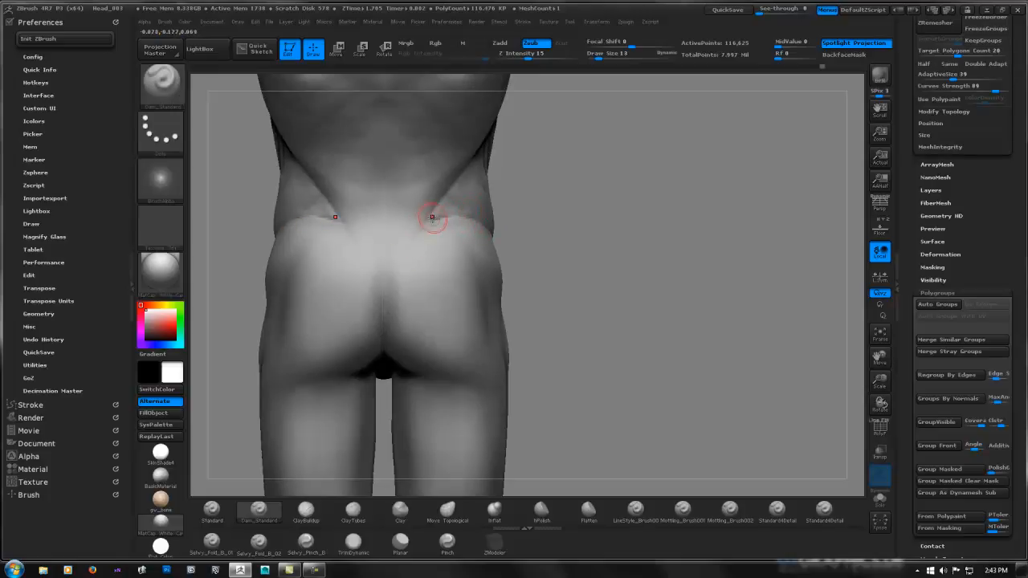
pyautogui.moveTo(410, 208); pyautogui.dragTo(406, 239, button='right')
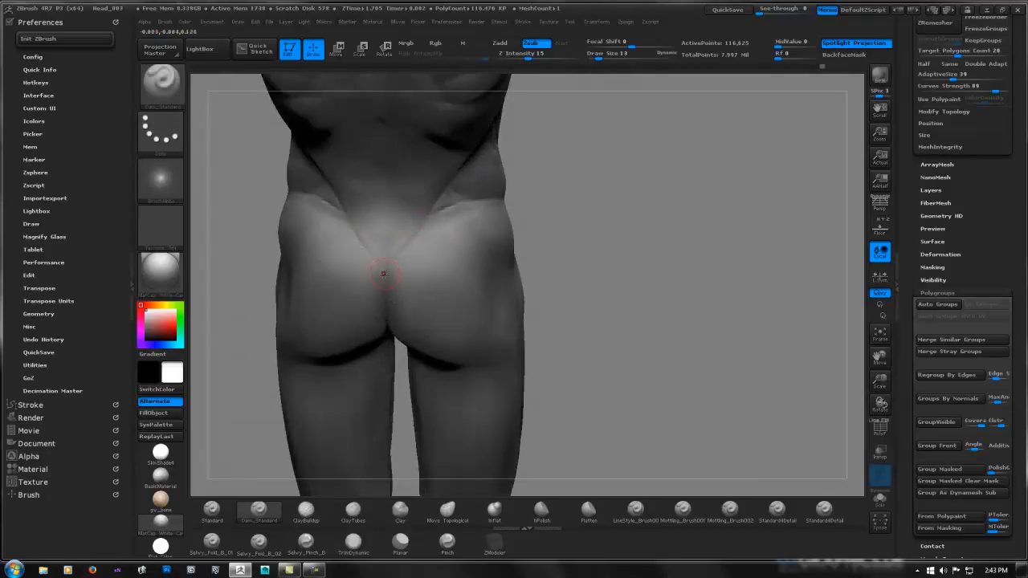
pyautogui.moveTo(384, 274)
pyautogui.mouseDown(button='right')
pyautogui.moveTo(519, 192)
pyautogui.moveTo(612, 179)
pyautogui.moveTo(641, 360)
pyautogui.mouseUp(button='right')
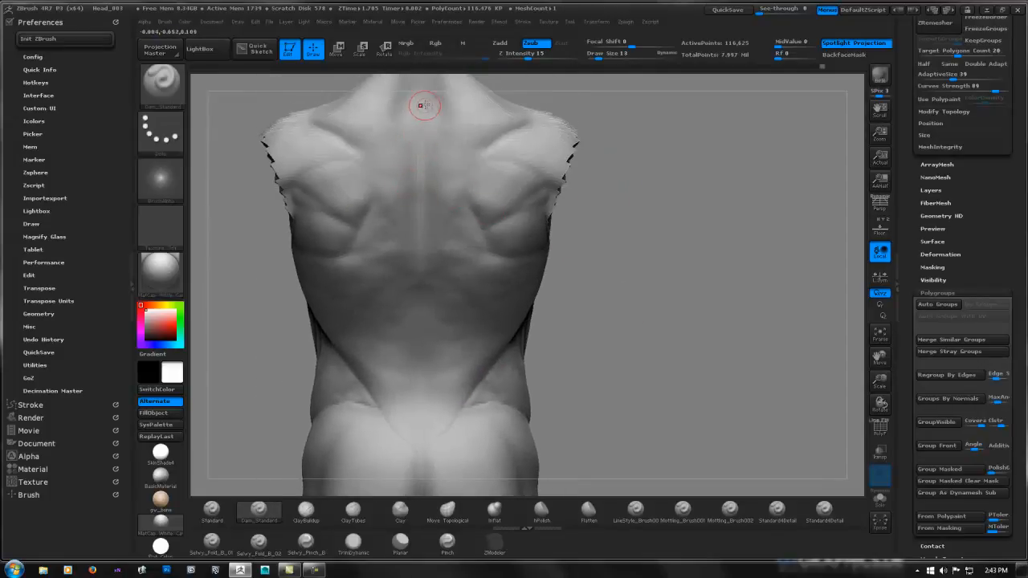
# Carve the spine groove from the base of the neck to the lower back with Dam_Standard and smooth its upper end
pyautogui.moveTo(422, 111)
pyautogui.keyDown('alt'); pyautogui.mouseDown(button='right')
pyautogui.moveTo(425, 193)
pyautogui.moveTo(435, 187)
pyautogui.moveTo(431, 172)
pyautogui.mouseUp(button='right'); pyautogui.keyUp('alt')
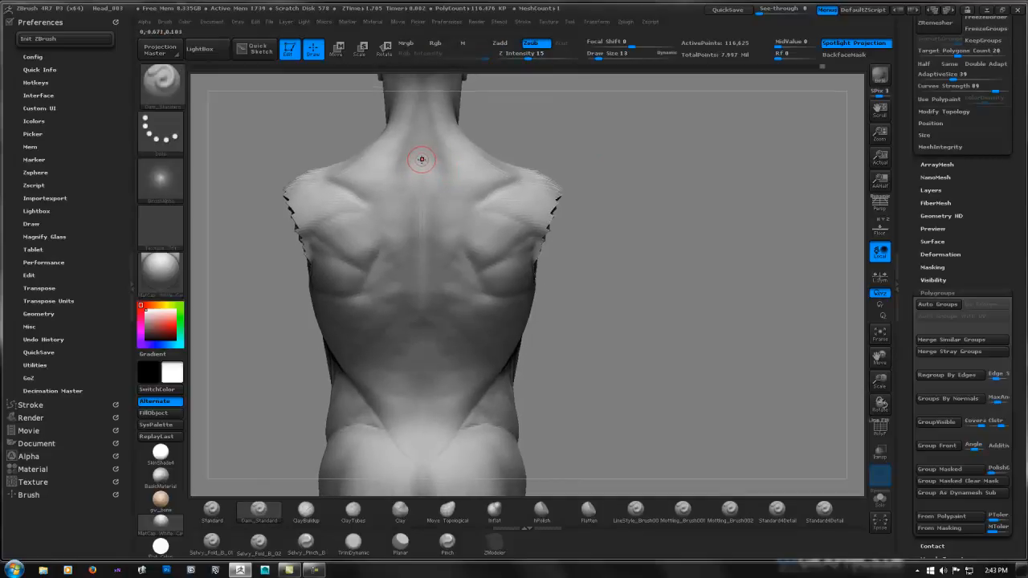
pyautogui.moveTo(421, 159); pyautogui.dragTo(423, 178)
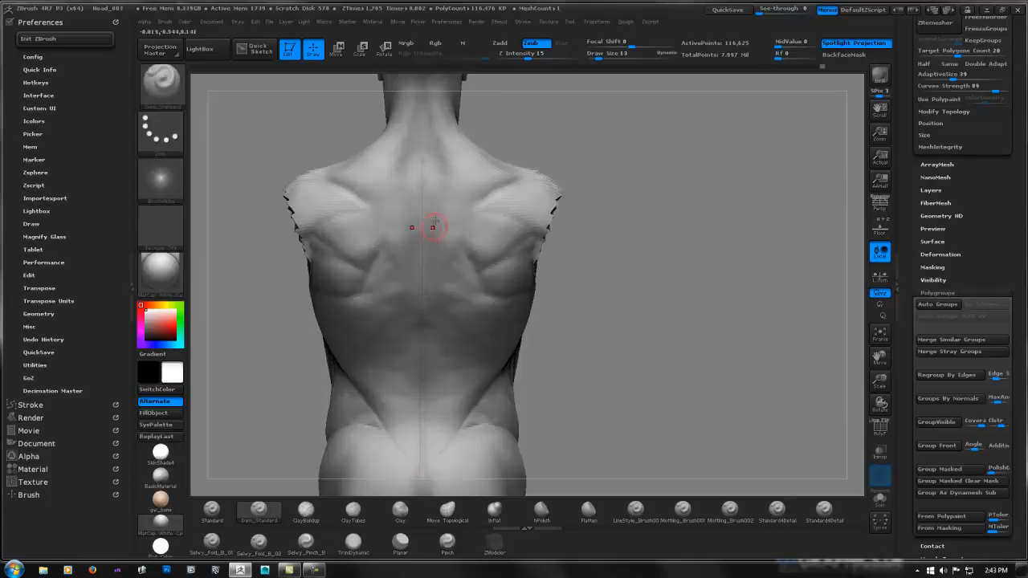
pyautogui.moveTo(430, 152)
pyautogui.keyDown('alt'); pyautogui.mouseDown(button='right')
pyautogui.moveTo(425, 234)
pyautogui.moveTo(462, 220)
pyautogui.moveTo(447, 215)
pyautogui.mouseUp(button='right'); pyautogui.keyUp('alt')
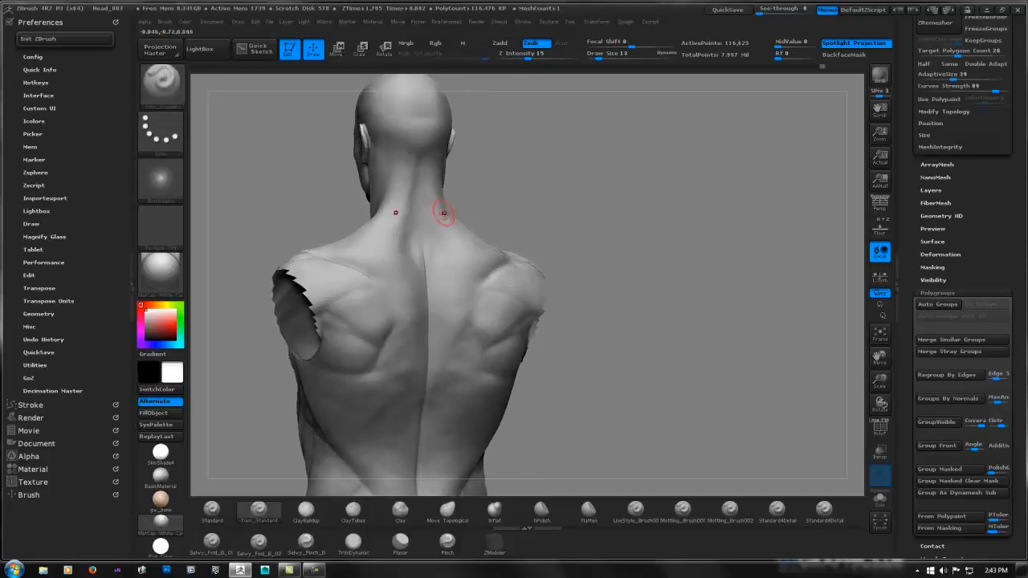
pyautogui.keyDown('shift'); pyautogui.moveTo(419, 241); pyautogui.dragTo(420, 254); pyautogui.keyUp('shift')
pyautogui.keyDown('shift'); pyautogui.moveTo(523, 202); pyautogui.dragTo(422, 248, button='right'); pyautogui.keyUp('shift')
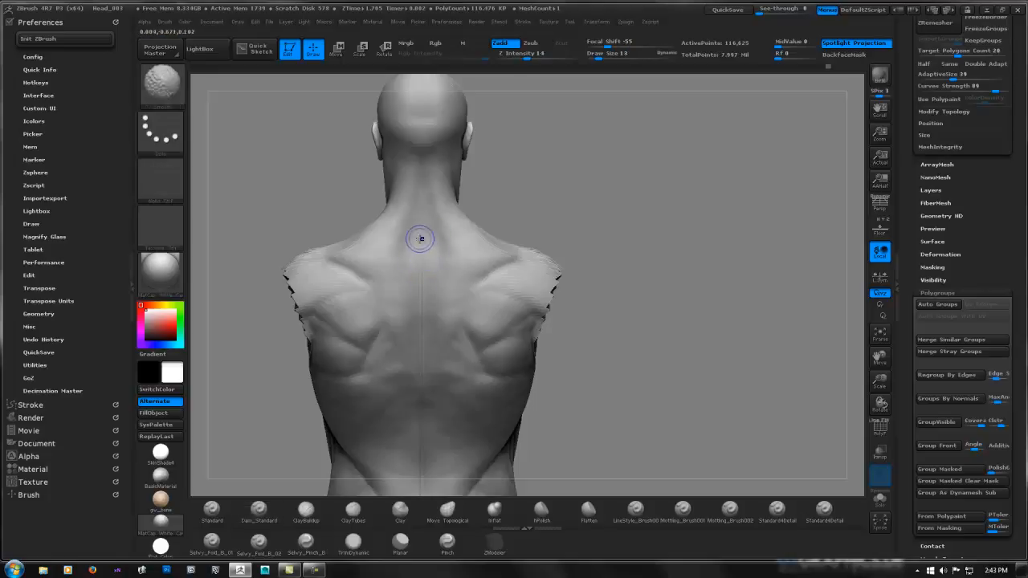
pyautogui.moveTo(410, 234)
pyautogui.keyDown('ctrl'); pyautogui.mouseDown(button='right')
pyautogui.moveTo(447, 209)
pyautogui.moveTo(431, 243)
pyautogui.mouseUp(button='right'); pyautogui.keyUp('ctrl')
pyautogui.keyDown('shift'); pyautogui.moveTo(530, 195); pyautogui.dragTo(420, 201, button='right'); pyautogui.keyUp('shift')
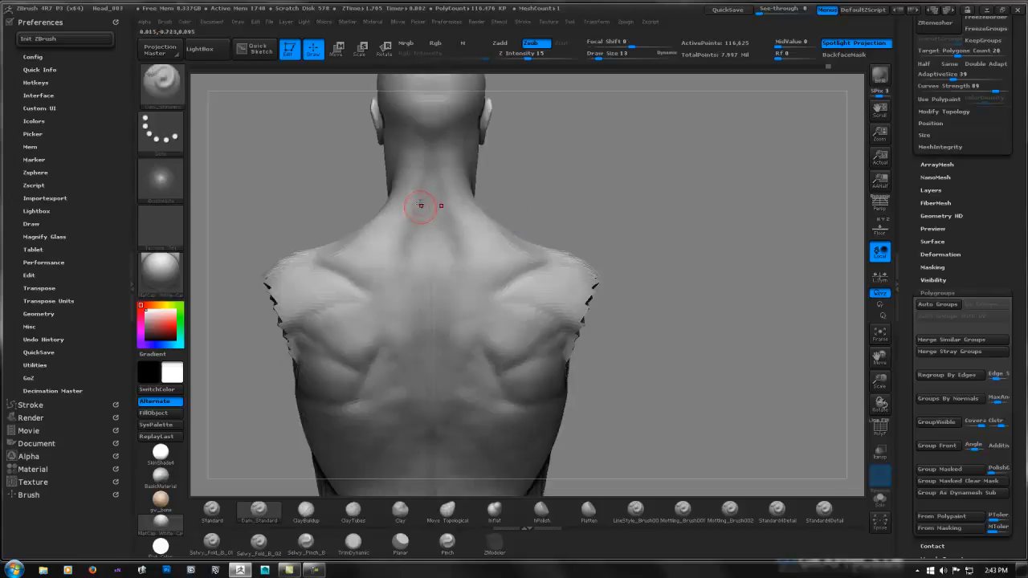
# Build up the centre of the nape at the base of the neck with ClayBuildup and smooth it into the trapezius
pyautogui.click(316, 520)
pyautogui.click(344, 515)
pyautogui.click(309, 514)
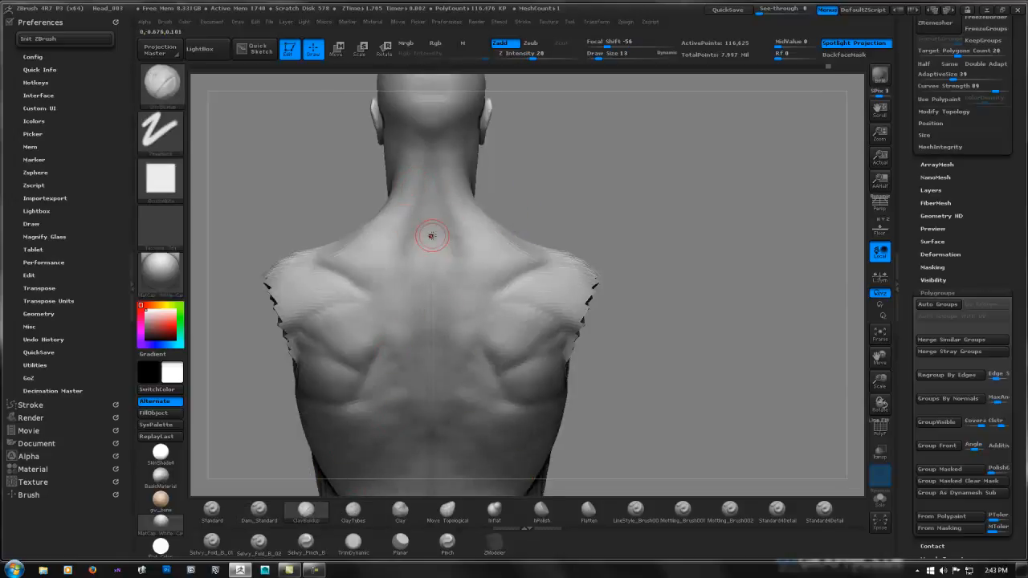
pyautogui.moveTo(431, 235); pyautogui.dragTo(451, 236, button='right')
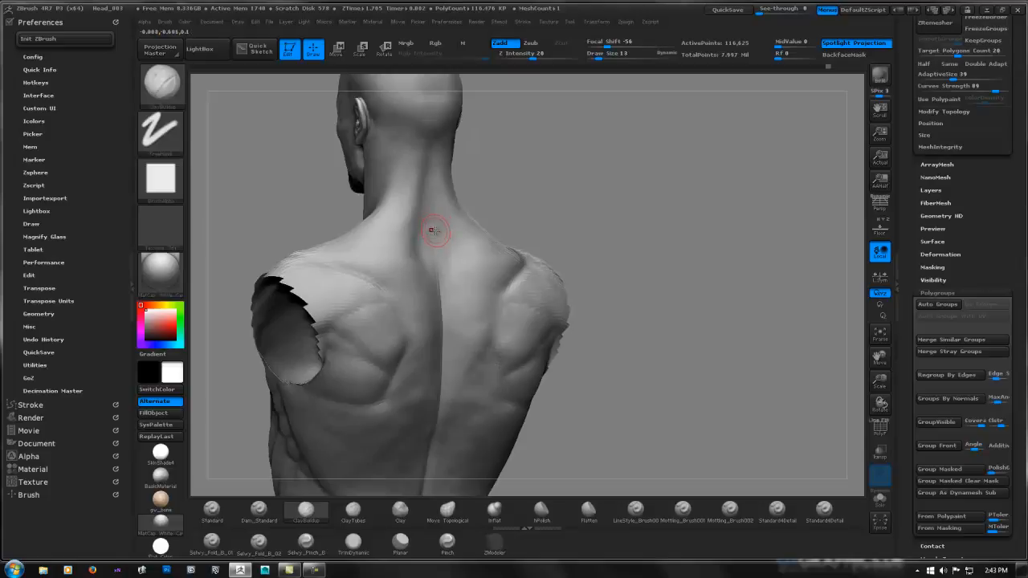
pyautogui.keyDown('shift'); pyautogui.moveTo(411, 231); pyautogui.dragTo(448, 231, button='right'); pyautogui.keyUp('shift')
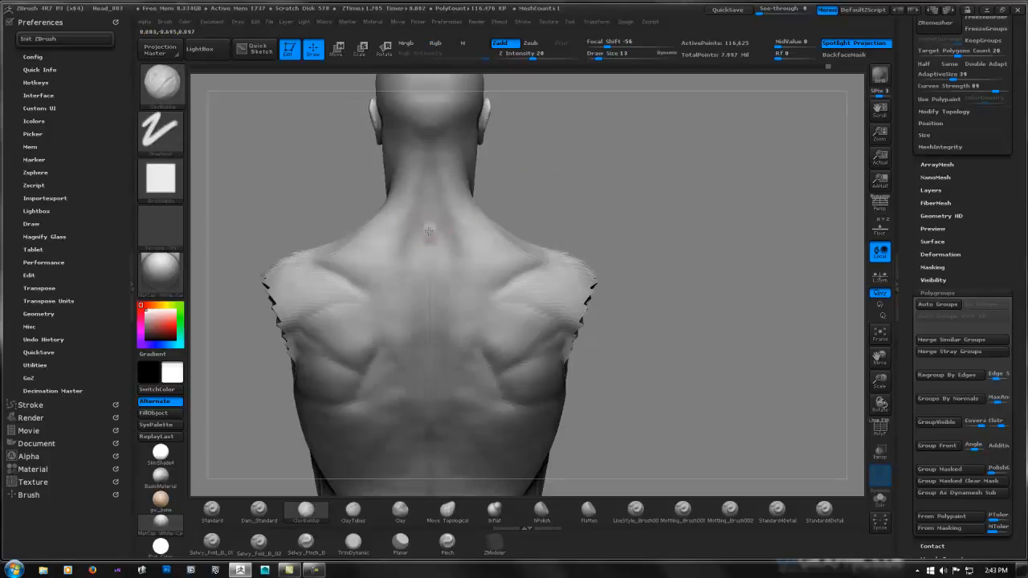
pyautogui.press('shift')
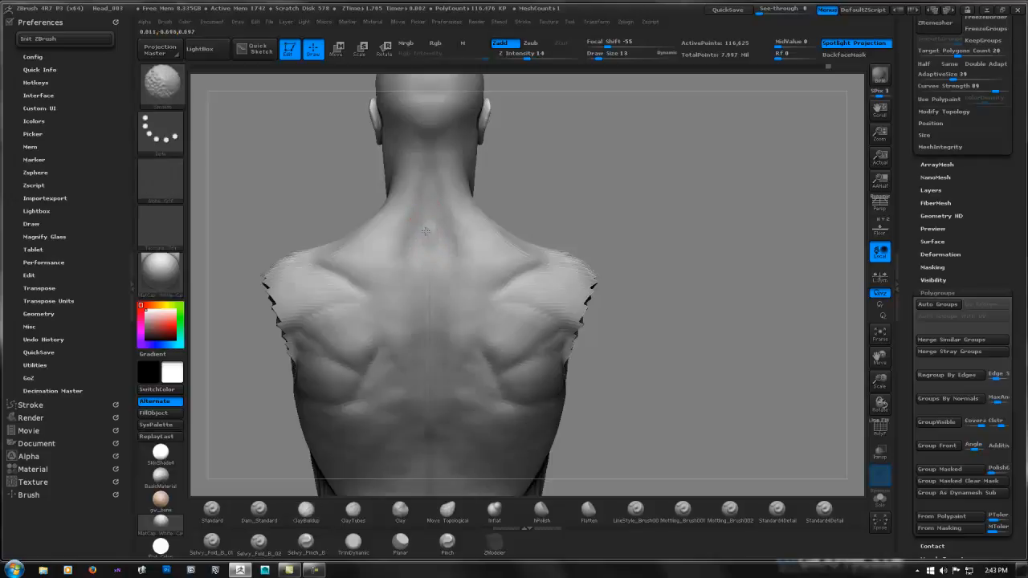
pyautogui.moveTo(443, 214)
pyautogui.mouseDown(button='right')
pyautogui.moveTo(507, 203)
pyautogui.moveTo(489, 186)
pyautogui.moveTo(436, 230)
pyautogui.moveTo(568, 193)
pyautogui.mouseUp(button='right')
pyautogui.press('shift')
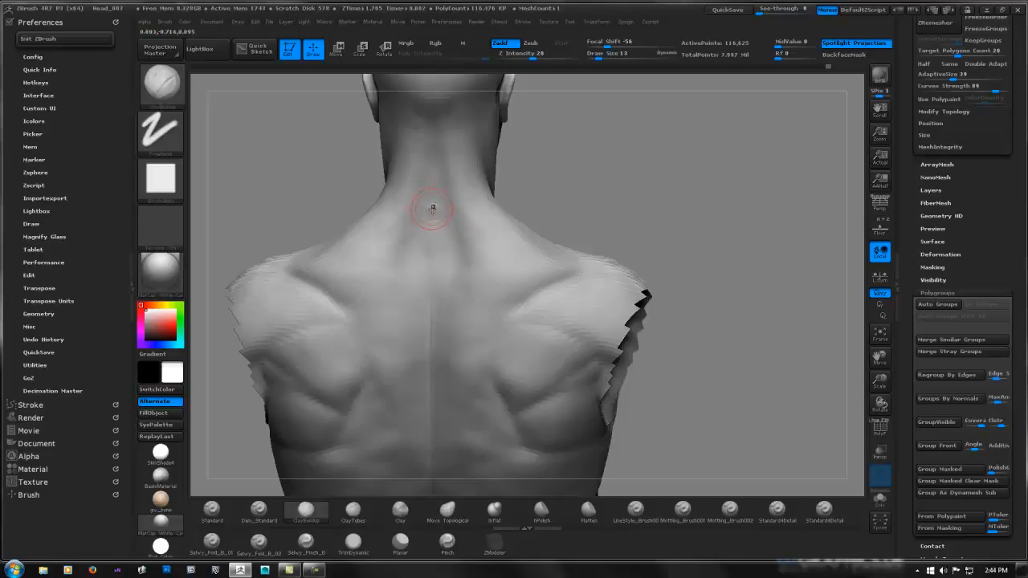
# Raise the midline between the trapezius muscles below the nape with ClayBuildup and smooth it up into the back of the neck
pyautogui.moveTo(567, 176); pyautogui.dragTo(541, 197, button='right')
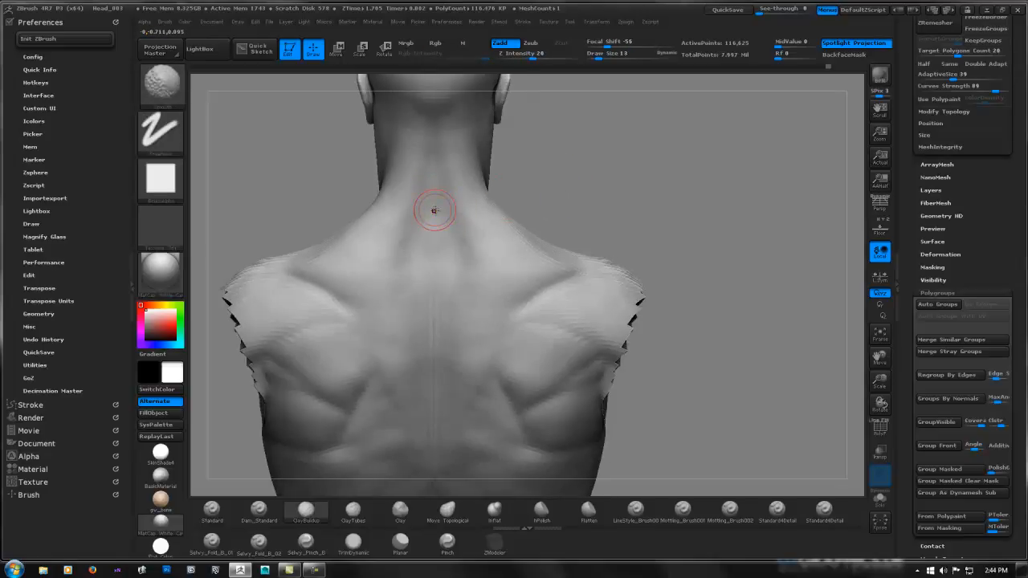
pyautogui.press('shift')
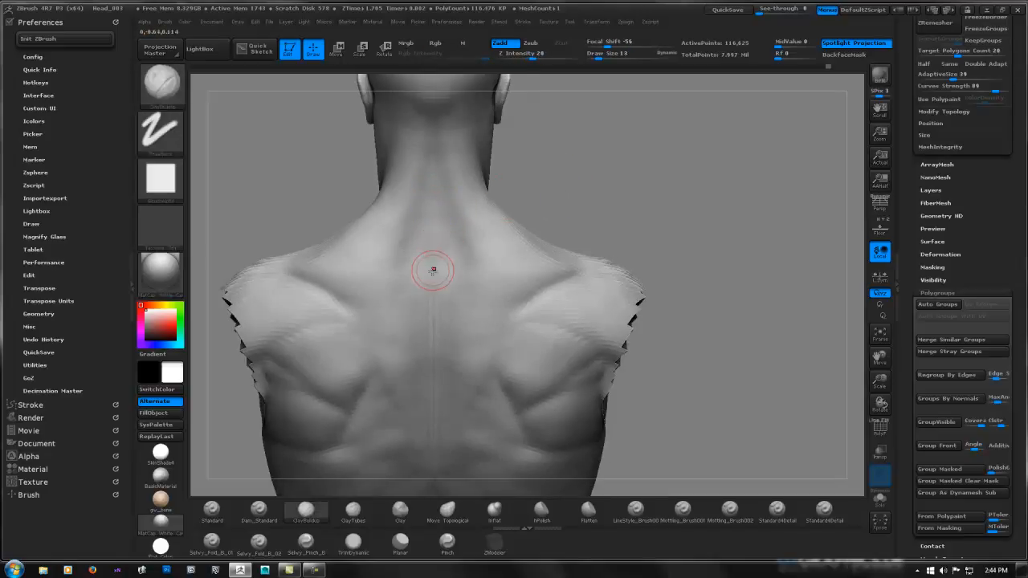
pyautogui.moveTo(434, 263); pyautogui.dragTo(432, 224)
pyautogui.keyDown('shift'); pyautogui.moveTo(434, 270); pyautogui.dragTo(433, 225); pyautogui.keyUp('shift')
pyautogui.moveTo(596, 247)
pyautogui.keyDown('ctrl'); pyautogui.mouseDown(button='right')
pyautogui.moveTo(557, 214)
pyautogui.moveTo(534, 221)
pyautogui.moveTo(619, 218)
pyautogui.moveTo(627, 211)
pyautogui.moveTo(605, 192)
pyautogui.mouseUp(button='right'); pyautogui.keyUp('ctrl')
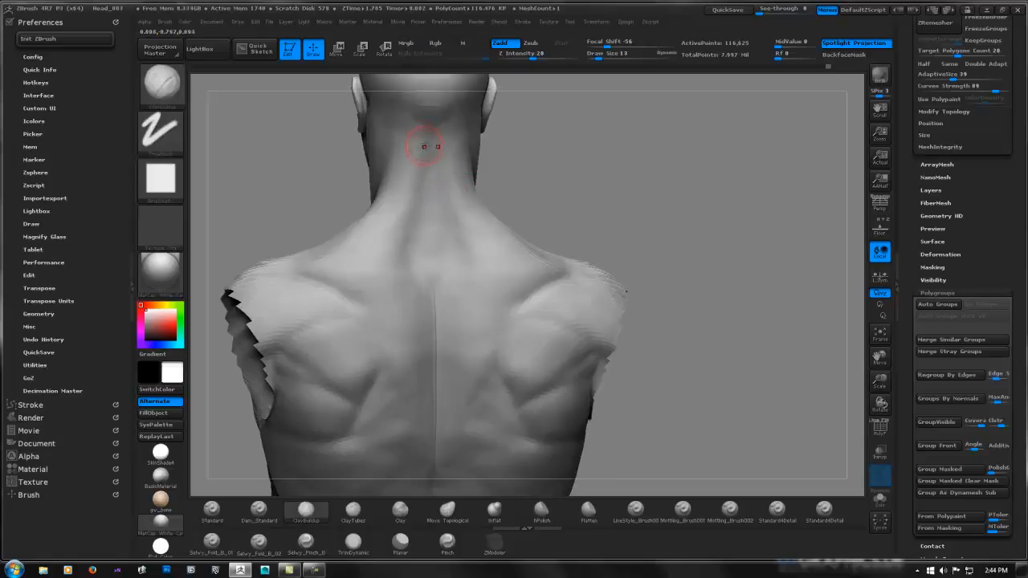
pyautogui.press('shift')
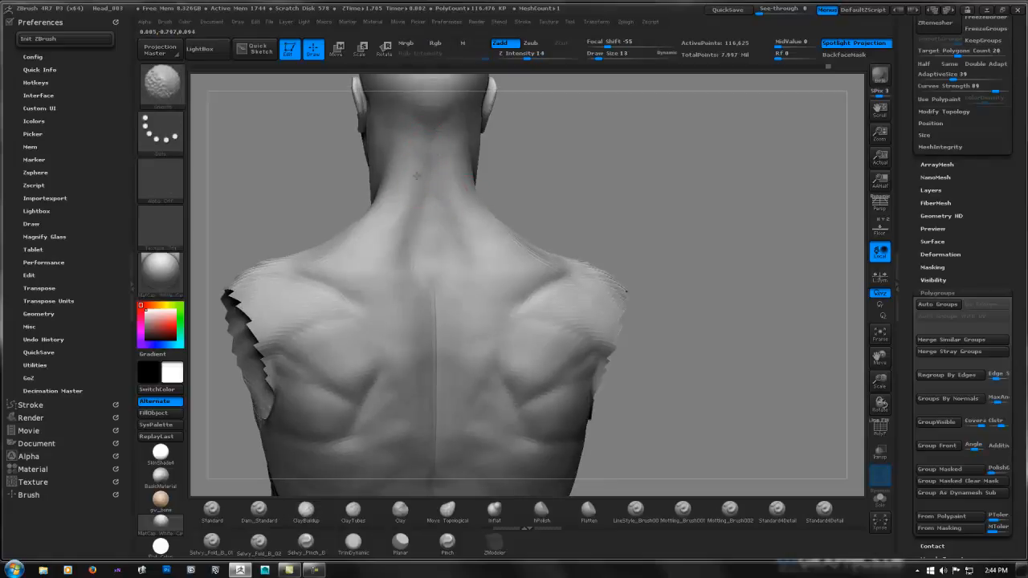
# Unhide the arms so the whole body is shown, and bring the chest and ribs into view
pyautogui.moveTo(673, 202)
pyautogui.keyDown('ctrl'); pyautogui.mouseDown(button='right')
pyautogui.moveTo(608, 184)
pyautogui.moveTo(585, 202)
pyautogui.mouseUp(button='right'); pyautogui.keyUp('ctrl')
pyautogui.moveTo(641, 234)
pyautogui.mouseDown(button='right')
pyautogui.moveTo(560, 227)
pyautogui.moveTo(631, 254)
pyautogui.mouseUp(button='right')
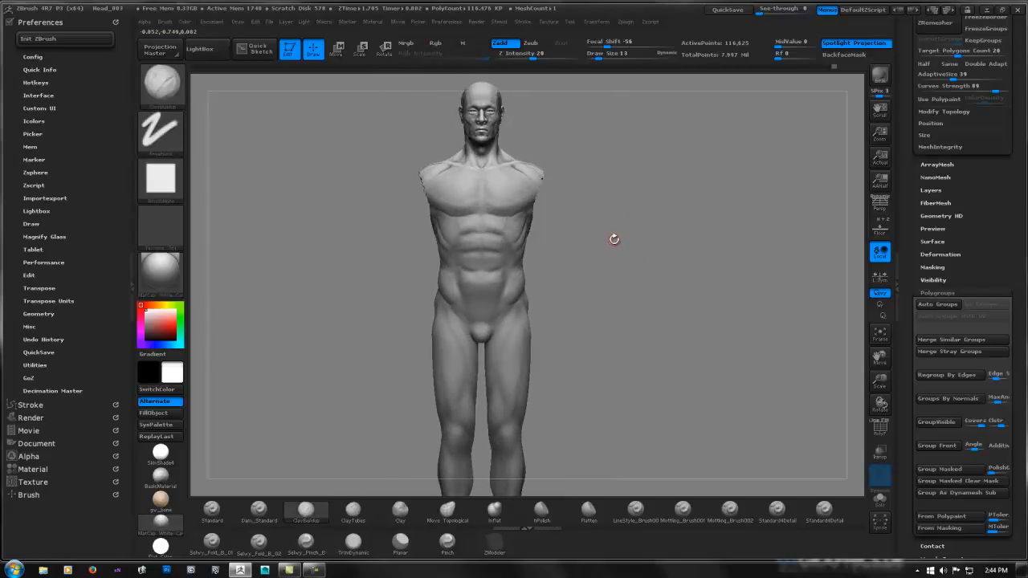
pyautogui.keyDown('ctrl'); pyautogui.keyDown('shift'); pyautogui.click(698, 218); pyautogui.keyUp('shift'); pyautogui.keyUp('ctrl')
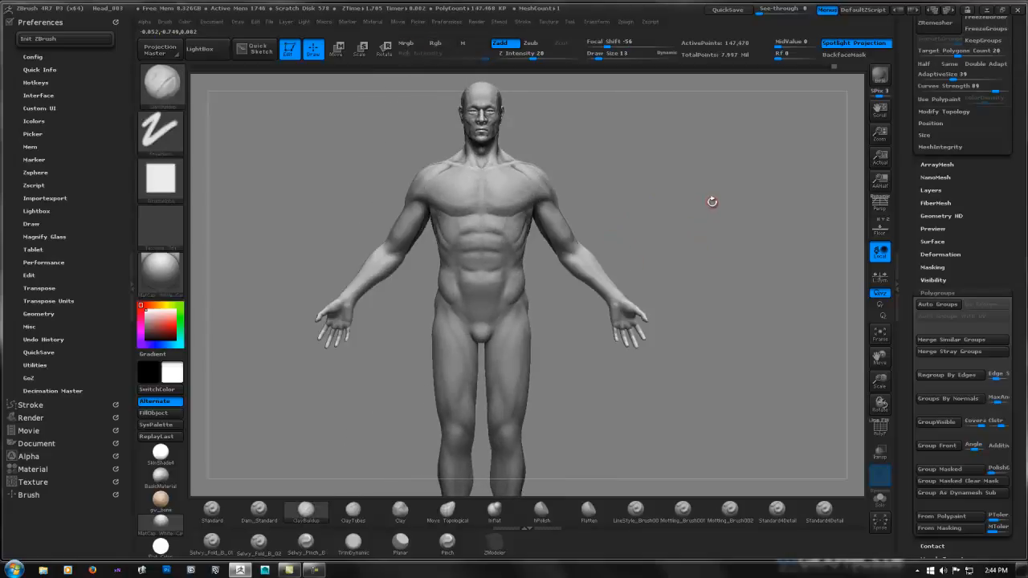
pyautogui.keyDown('ctrl'); pyautogui.moveTo(570, 216); pyautogui.dragTo(608, 217, button='right'); pyautogui.keyUp('ctrl')
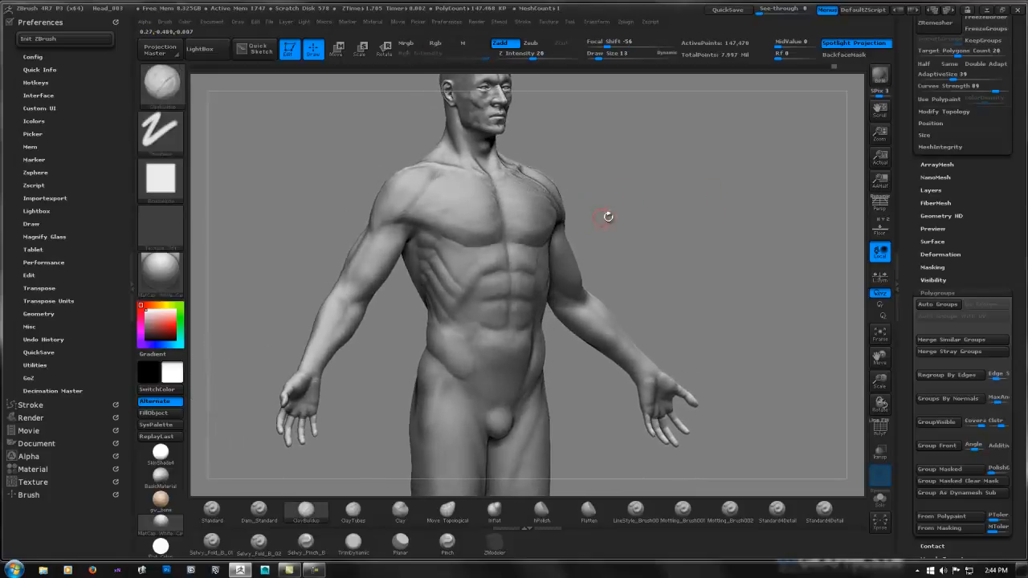
pyautogui.keyDown('alt'); pyautogui.moveTo(673, 207); pyautogui.dragTo(500, 218, button='right'); pyautogui.keyUp('alt')
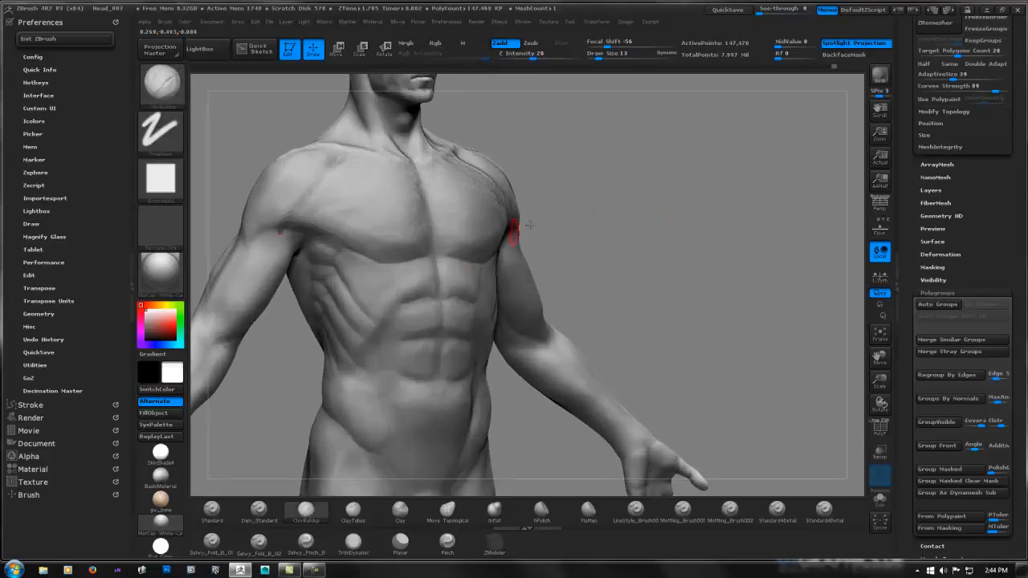
# Sharpen the rib and serratus lines between the pectorals and the abdominals with Dam_Standard
pyautogui.click(267, 507)
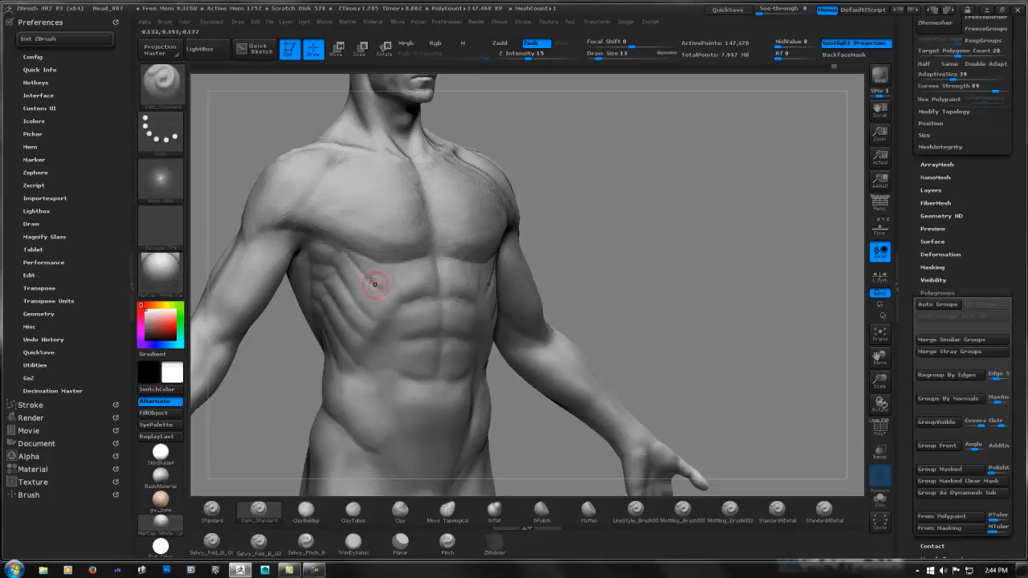
pyautogui.press('shift')
pyautogui.press('shift')
pyautogui.keyDown('shift'); pyautogui.moveTo(711, 281); pyautogui.dragTo(726, 266); pyautogui.keyUp('shift')
pyautogui.hotkey('ctrl', 'shift')
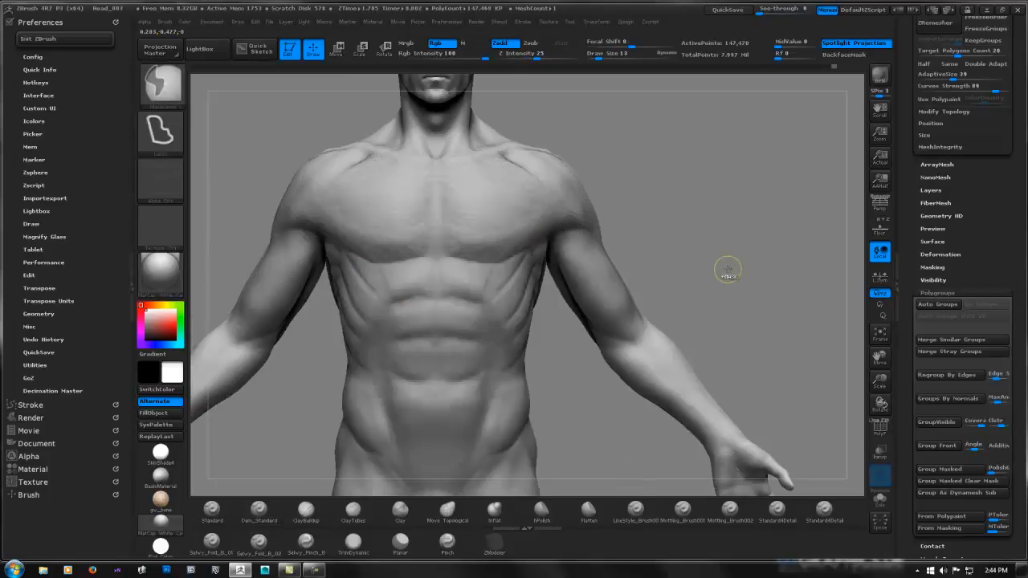
pyautogui.keyDown('alt'); pyautogui.moveTo(681, 236); pyautogui.dragTo(723, 255); pyautogui.keyUp('alt')
pyautogui.keyDown('ctrl'); pyautogui.moveTo(599, 255); pyautogui.dragTo(526, 270, button='right'); pyautogui.keyUp('ctrl')
pyautogui.moveTo(732, 242)
pyautogui.keyDown('ctrl'); pyautogui.mouseDown(button='right')
pyautogui.moveTo(691, 247)
pyautogui.moveTo(715, 250)
pyautogui.mouseUp(button='right'); pyautogui.keyUp('ctrl')
pyautogui.keyDown('ctrl'); pyautogui.moveTo(560, 281); pyautogui.dragTo(532, 320, button='right'); pyautogui.keyUp('ctrl')
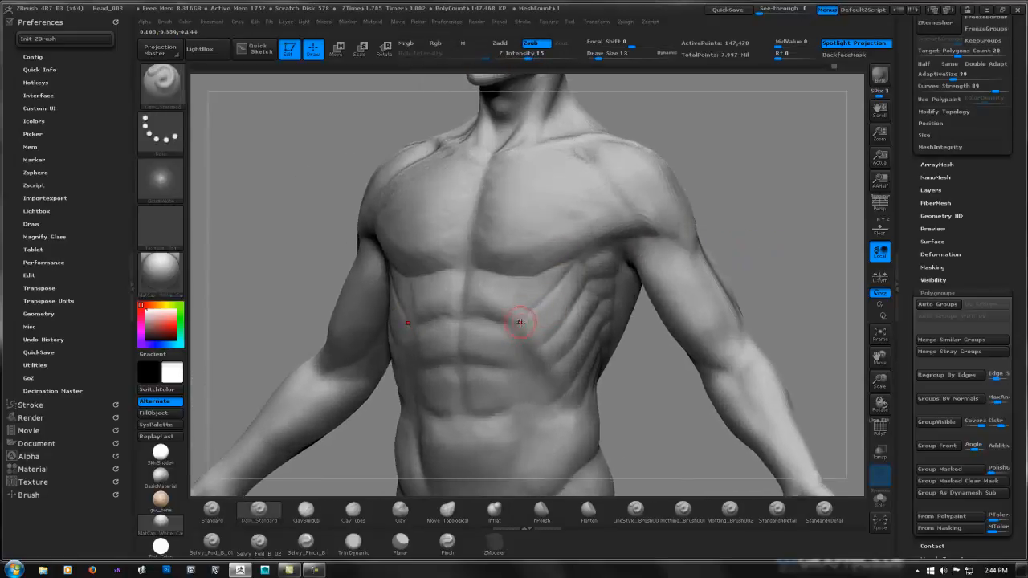
pyautogui.keyDown('ctrl'); pyautogui.moveTo(708, 258); pyautogui.dragTo(606, 255, button='right'); pyautogui.keyUp('ctrl')
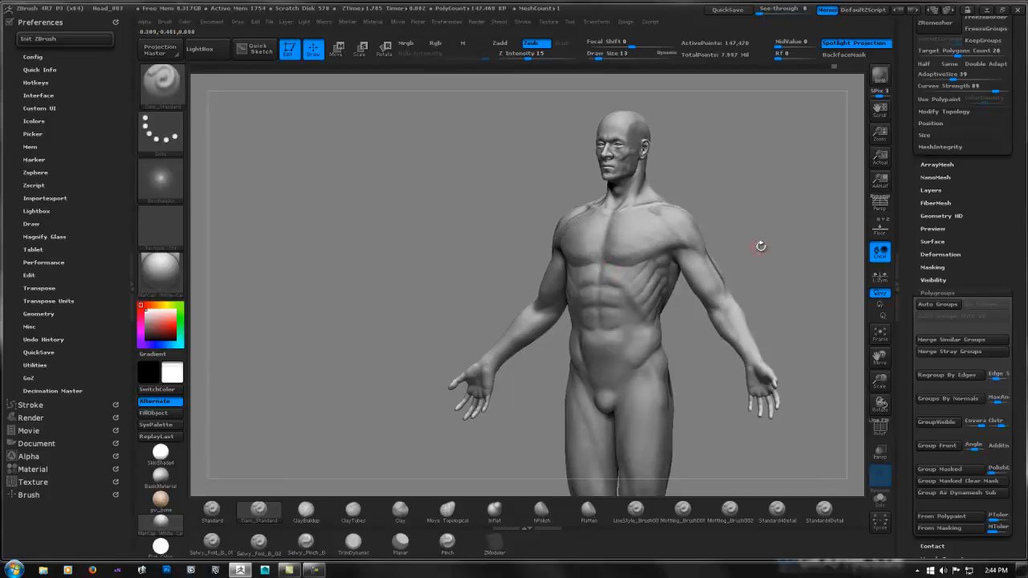
# Deepen the creases under the pectorals and between pectoral and deltoid near the armpit with Dam_Standard
pyautogui.moveTo(761, 246); pyautogui.dragTo(446, 261, button='right')
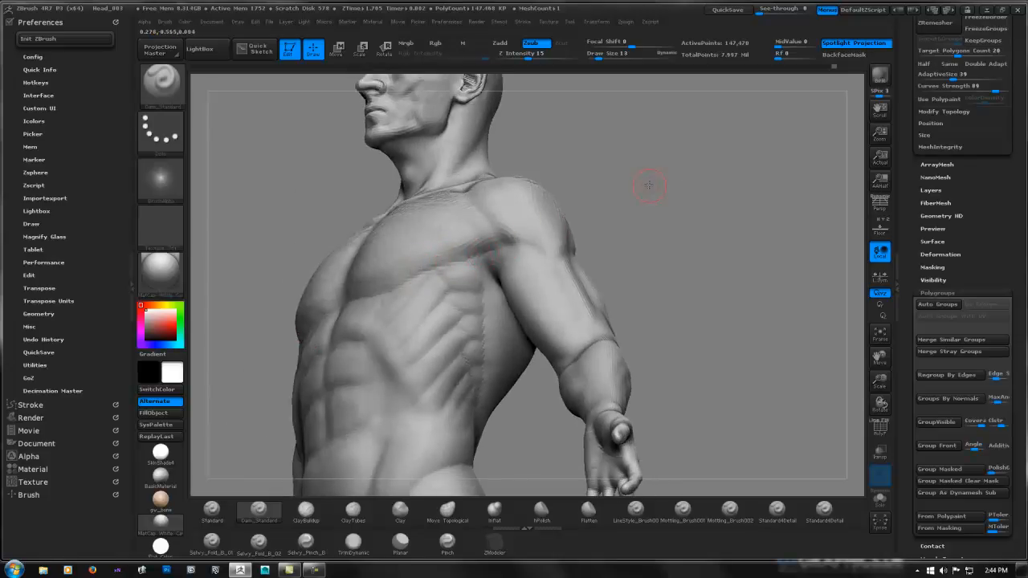
pyautogui.moveTo(649, 186)
pyautogui.mouseDown(button='right')
pyautogui.moveTo(563, 225)
pyautogui.moveTo(587, 211)
pyautogui.mouseUp(button='right')
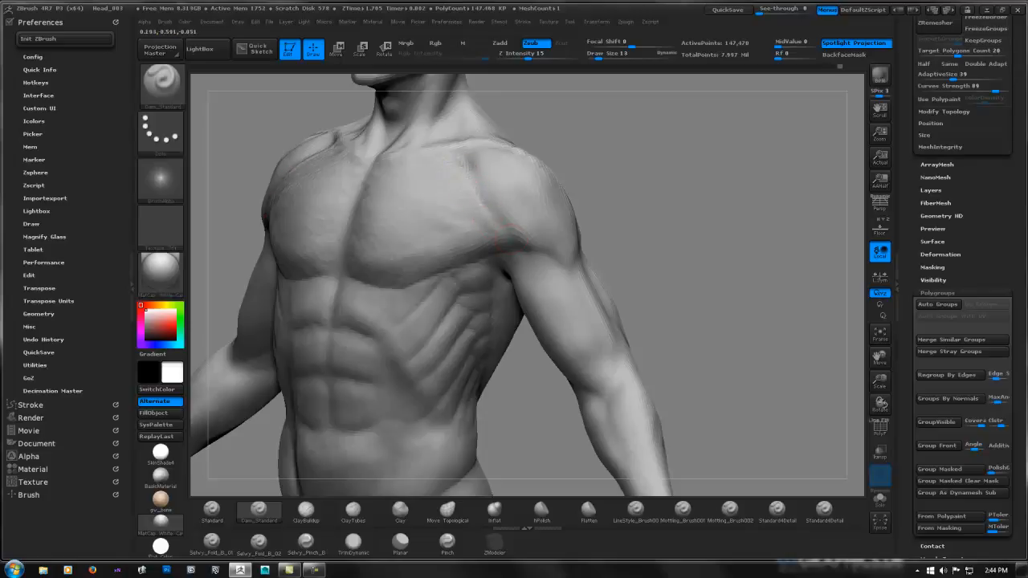
pyautogui.moveTo(688, 206); pyautogui.dragTo(606, 234, button='right')
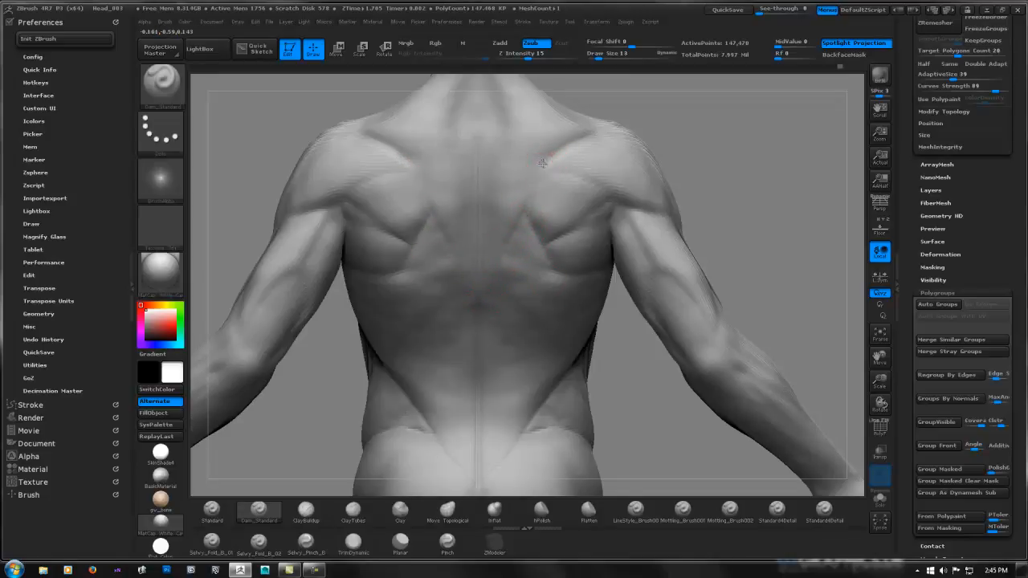
# Carve the crease between the trapezius and rear deltoid with Dam_Standard and smooth the top of the shoulder
pyautogui.moveTo(556, 164); pyautogui.dragTo(522, 238, button='right')
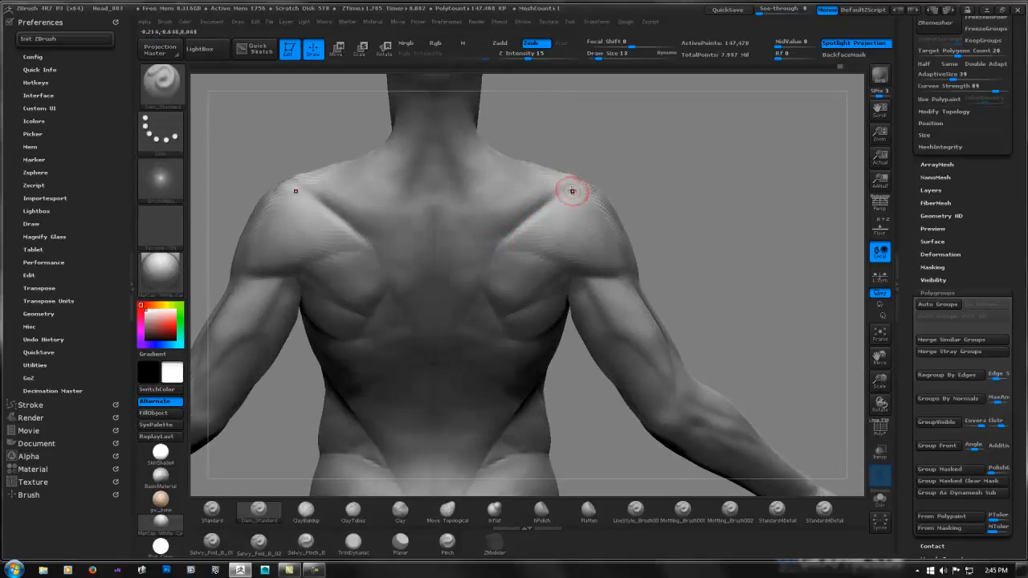
pyautogui.moveTo(570, 195)
pyautogui.mouseDown(button='right')
pyautogui.moveTo(561, 217)
pyautogui.moveTo(568, 190)
pyautogui.mouseUp(button='right')
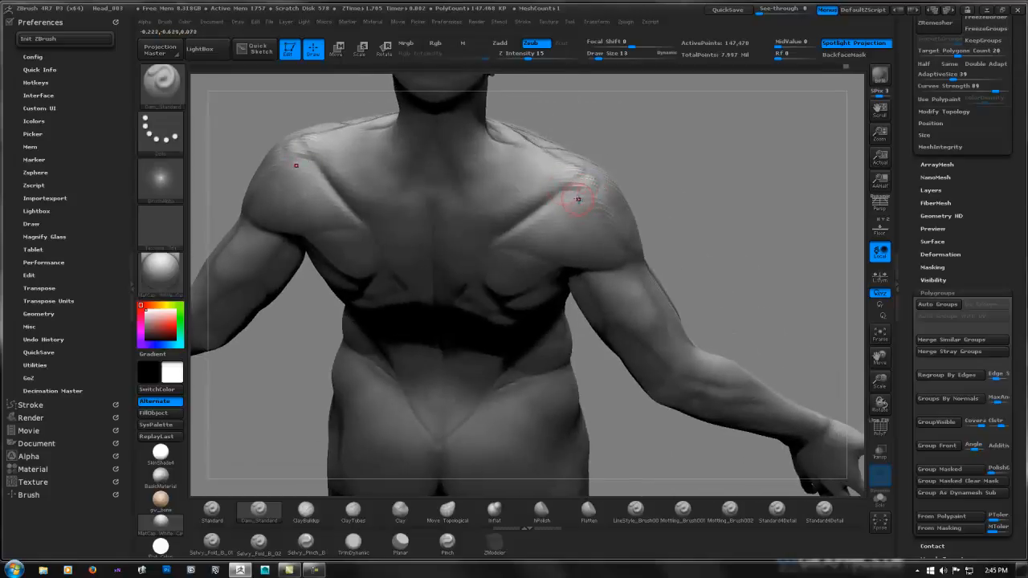
pyautogui.keyDown('shift'); pyautogui.moveTo(566, 192); pyautogui.dragTo(588, 189); pyautogui.keyUp('shift')
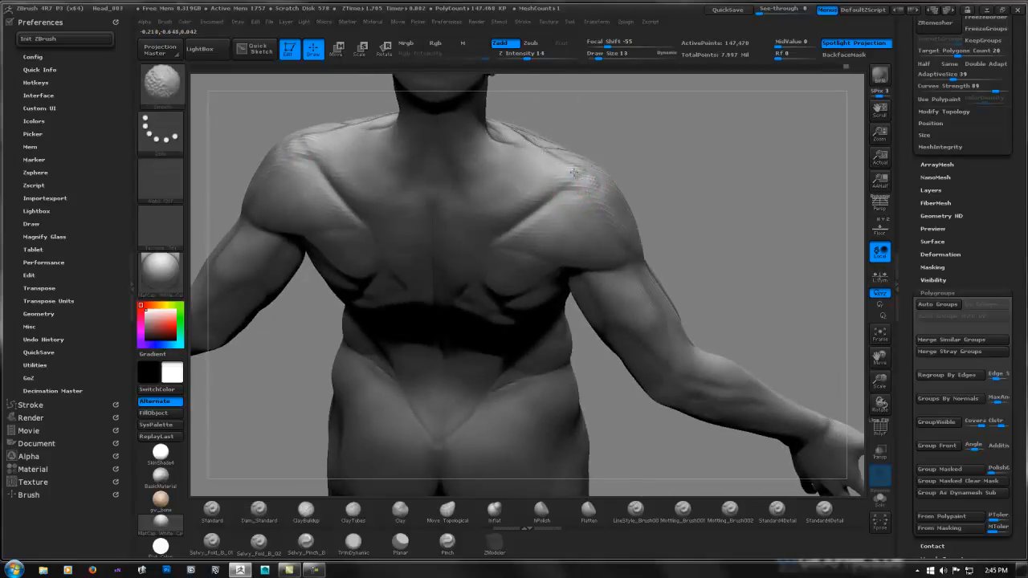
pyautogui.moveTo(675, 179)
pyautogui.keyDown('shift'); pyautogui.mouseDown()
pyautogui.moveTo(672, 216)
pyautogui.moveTo(672, 158)
pyautogui.moveTo(680, 192)
pyautogui.mouseUp(); pyautogui.keyUp('shift')
# Define the muscle separations over the shoulder blades and the lower trapezius edges with Dam_Standard, smoothing the transitions
pyautogui.keyDown('alt'); pyautogui.moveTo(659, 141); pyautogui.dragTo(500, 275); pyautogui.keyUp('alt')
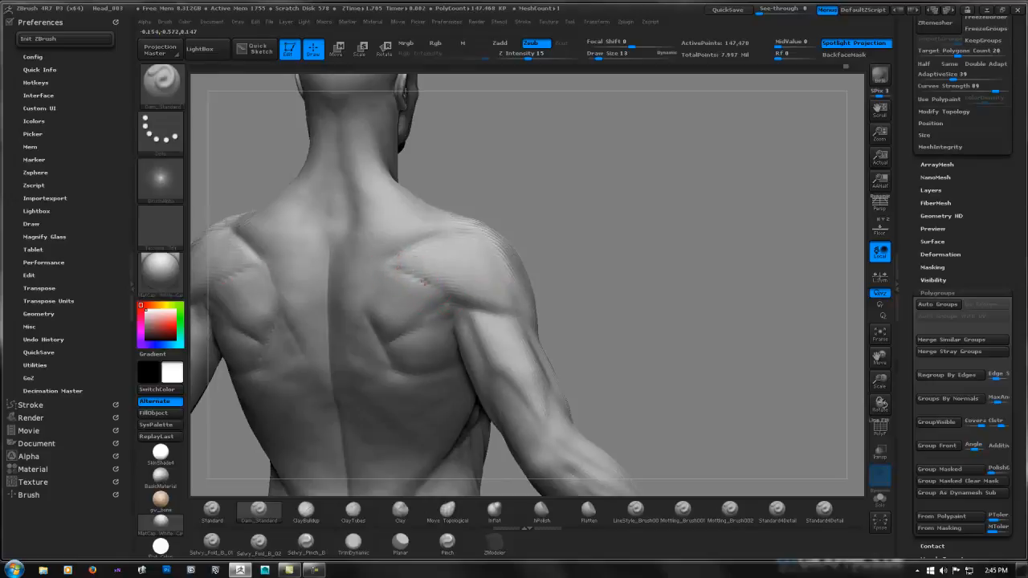
pyautogui.keyDown('shift'); pyautogui.moveTo(528, 270); pyautogui.dragTo(443, 306); pyautogui.keyUp('shift')
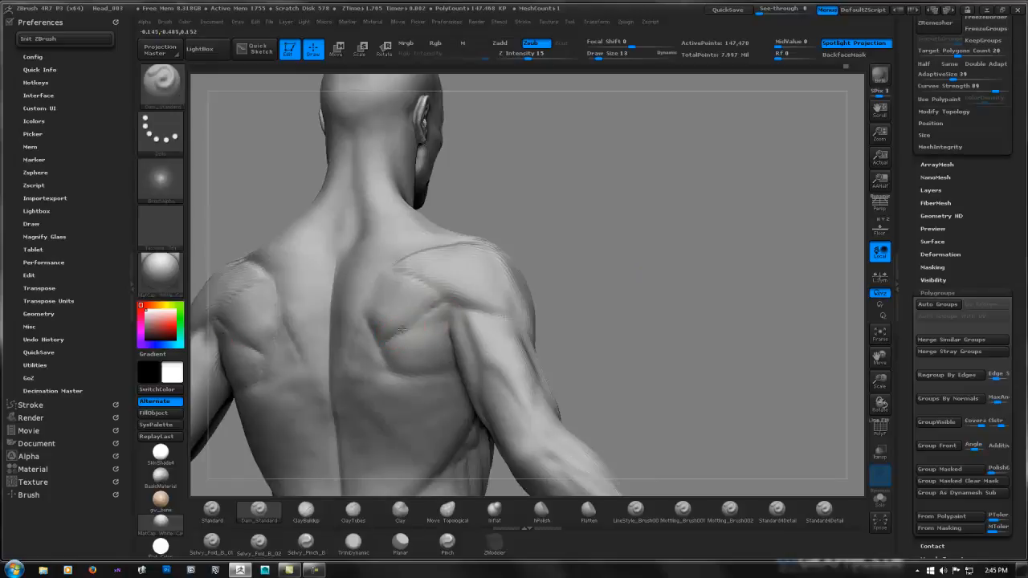
pyautogui.moveTo(496, 321); pyautogui.dragTo(392, 371, button='right')
pyautogui.moveTo(572, 310); pyautogui.dragTo(531, 295)
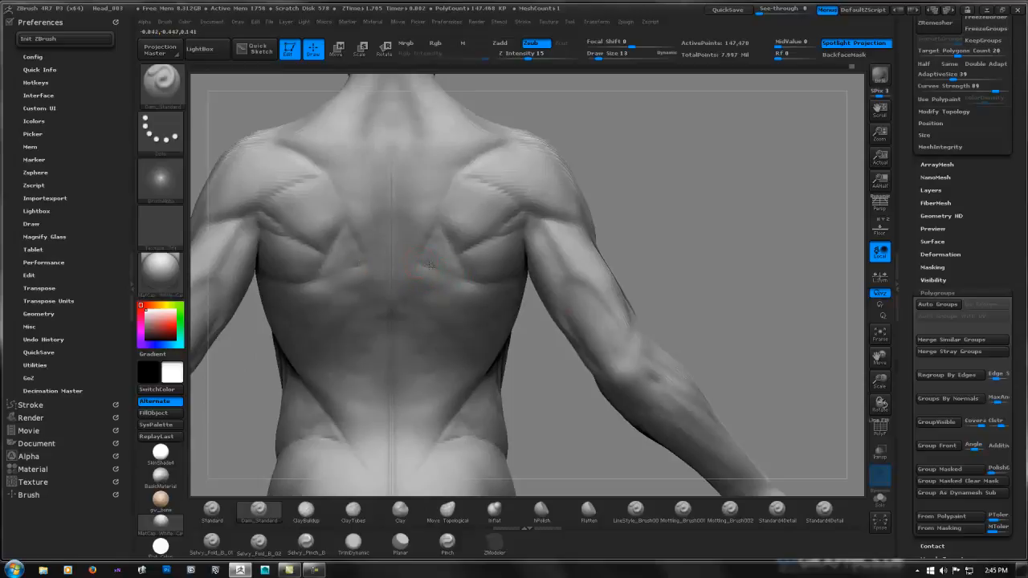
pyautogui.keyDown('alt'); pyautogui.moveTo(684, 262); pyautogui.dragTo(609, 247); pyautogui.keyUp('alt')
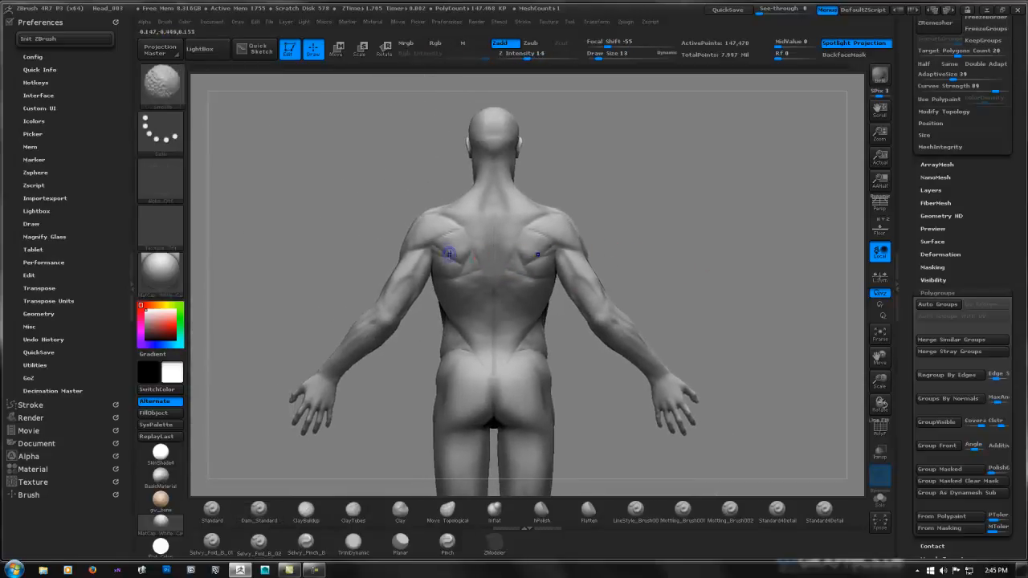
pyautogui.keyDown('shift'); pyautogui.moveTo(449, 234); pyautogui.dragTo(439, 233); pyautogui.keyUp('shift')
# Bring the body to the 2.359 million polygon subdivision level and quick-save the project
pyautogui.moveTo(573, 284)
pyautogui.keyDown('ctrl'); pyautogui.mouseDown(button='right')
pyautogui.moveTo(595, 300)
pyautogui.moveTo(442, 362)
pyautogui.moveTo(785, 264)
pyautogui.moveTo(800, 289)
pyautogui.moveTo(776, 281)
pyautogui.mouseUp(button='right'); pyautogui.keyUp('ctrl')
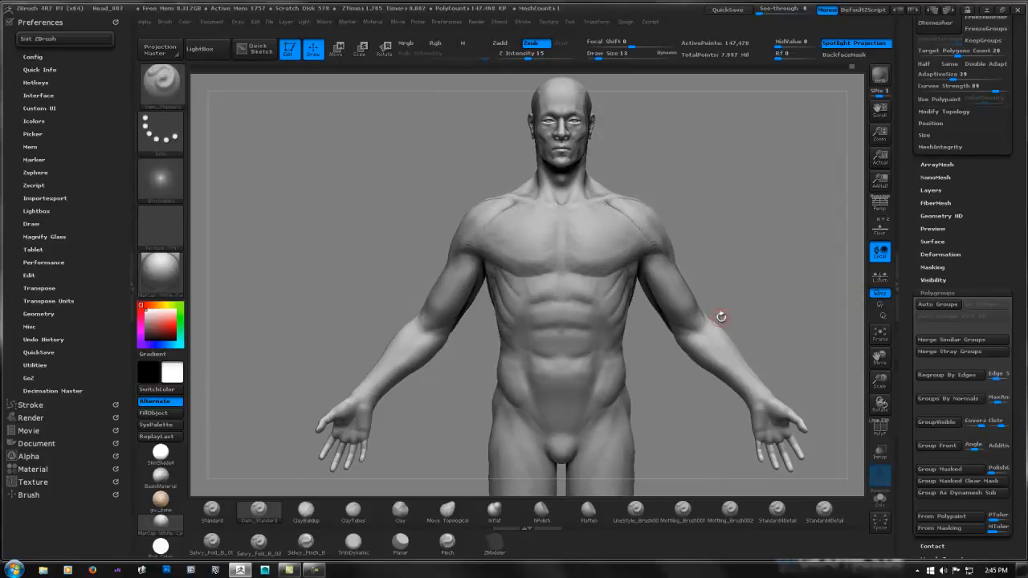
pyautogui.hotkey('shift', 'd')
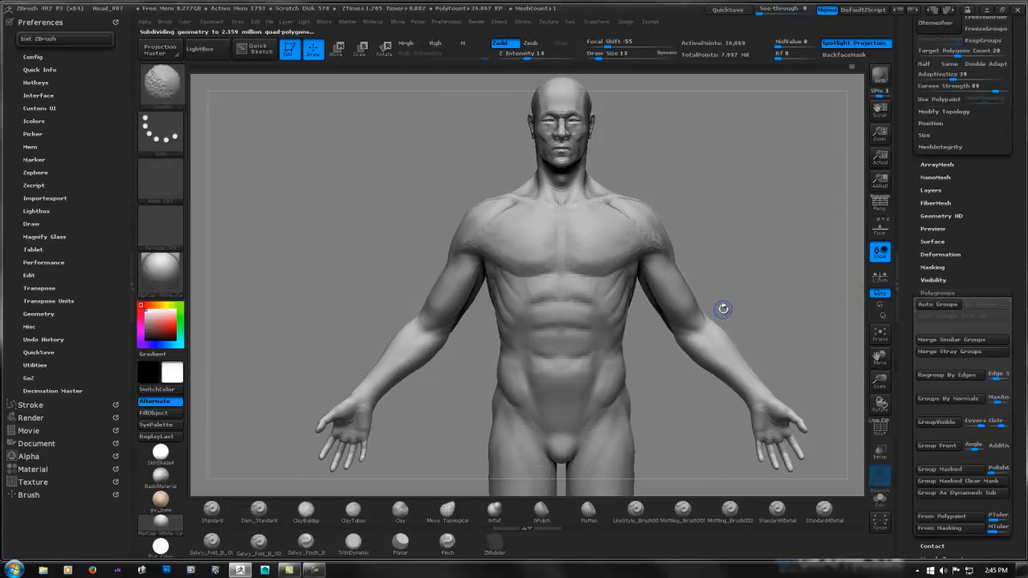
pyautogui.press('d')
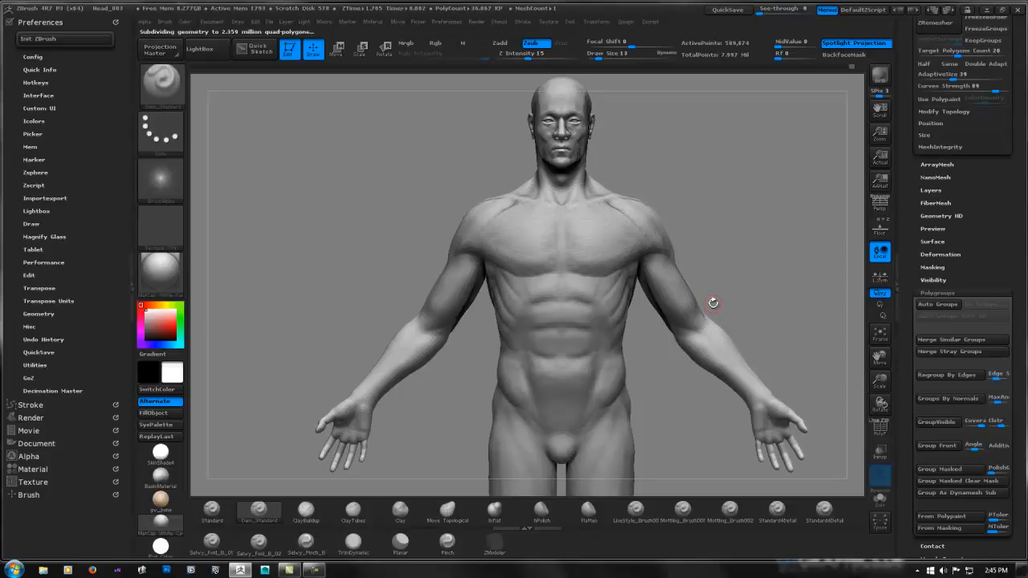
pyautogui.press('d')
pyautogui.hotkey('ctrl', 'shift')
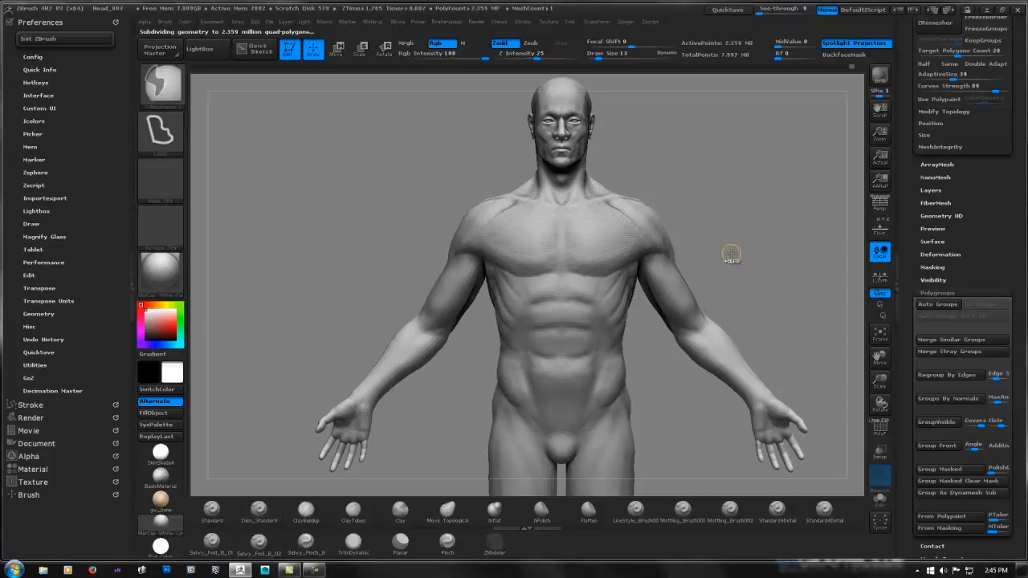
pyautogui.click(745, 10)
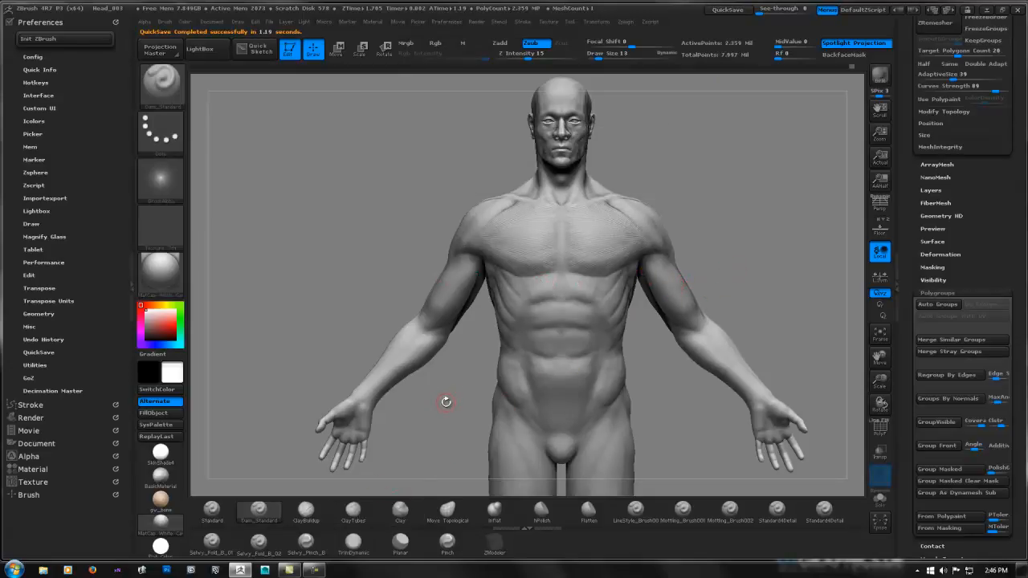
# Try to choose the CurveTriFill and CurveTube brushes from the sculpting brushes starting with C
pyautogui.press('b')
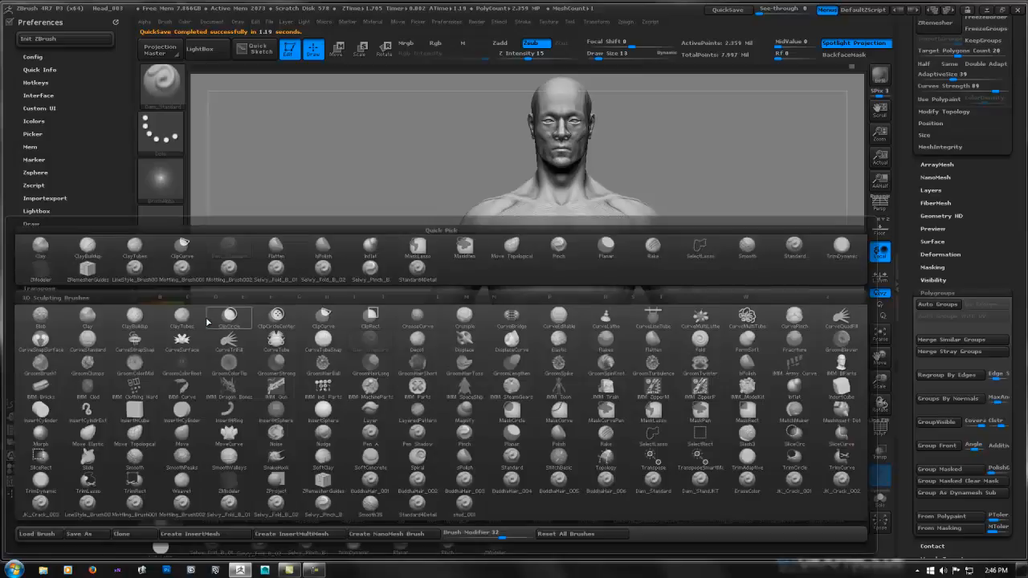
pyautogui.press('c')
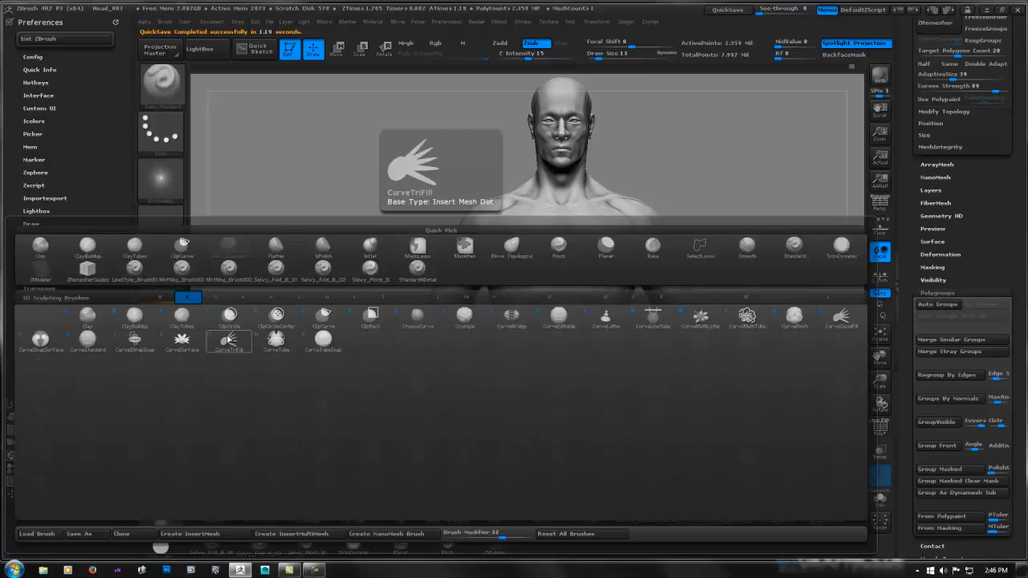
pyautogui.click(229, 341)
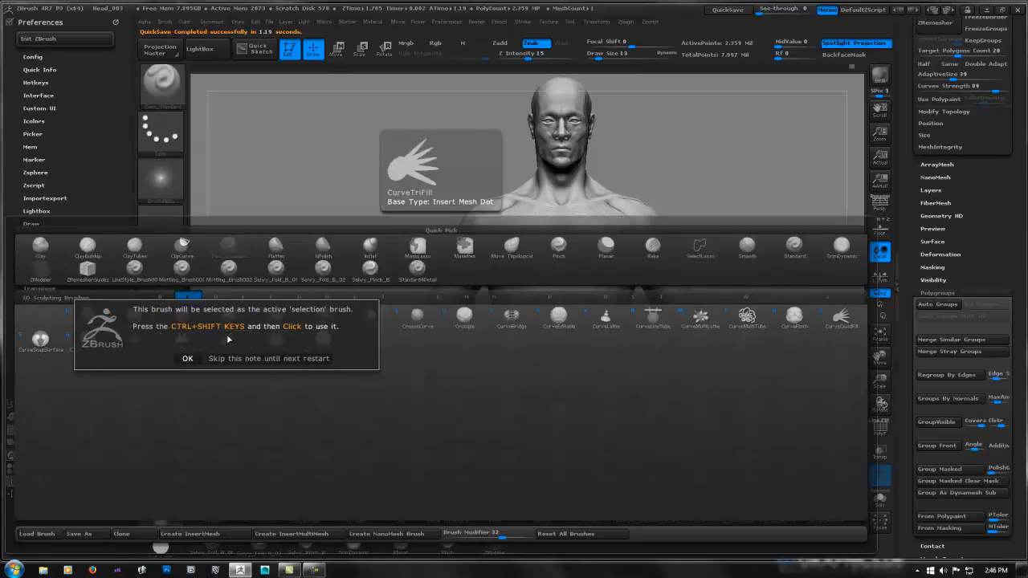
pyautogui.click(188, 359)
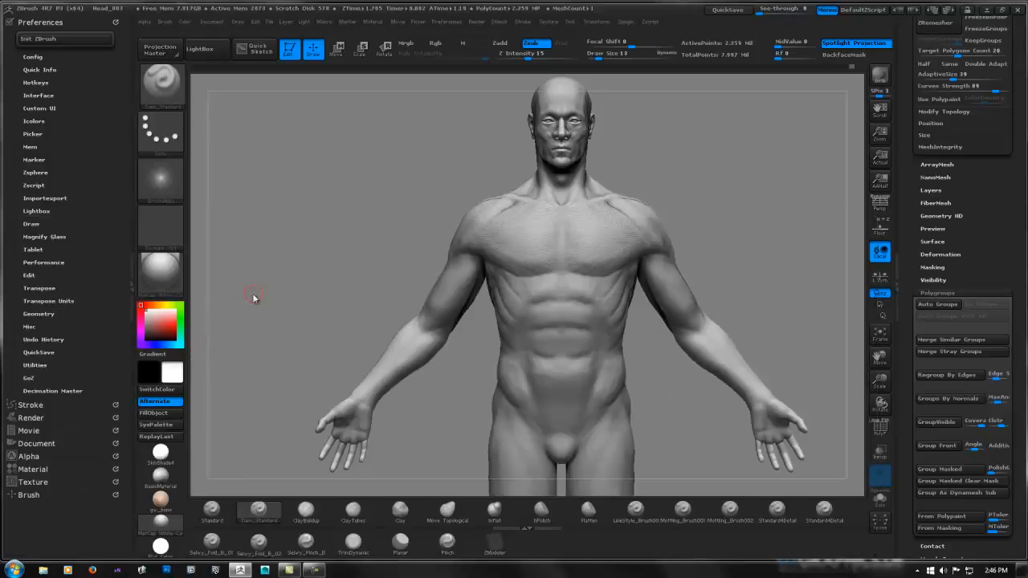
pyautogui.press('b')
pyautogui.press('c')
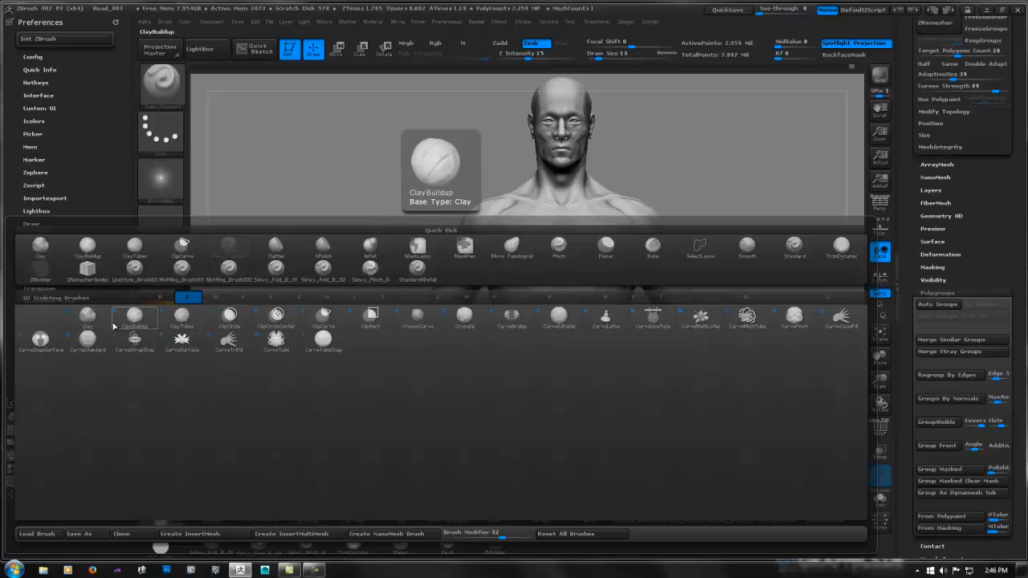
pyautogui.click(278, 340)
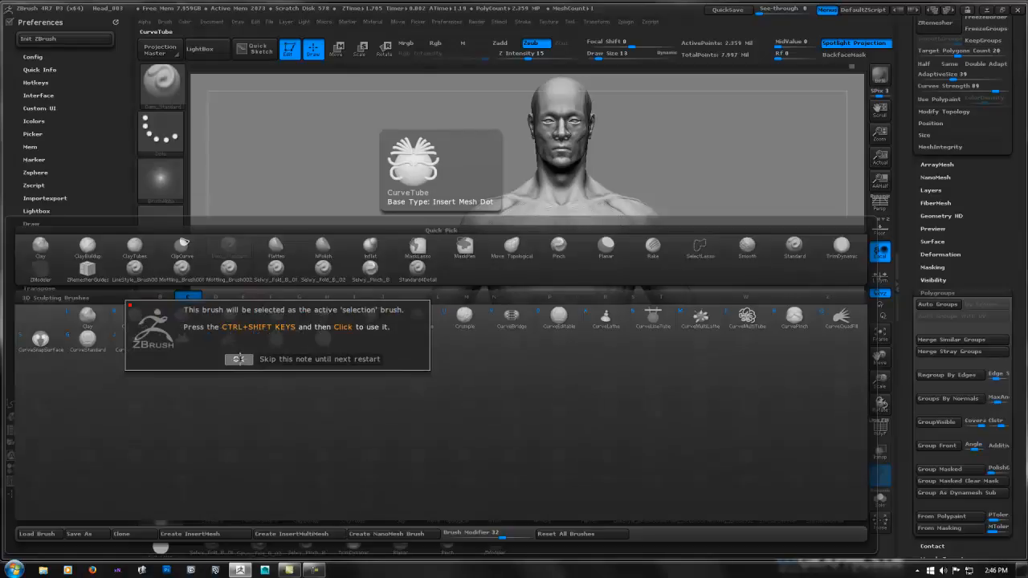
pyautogui.click(239, 359)
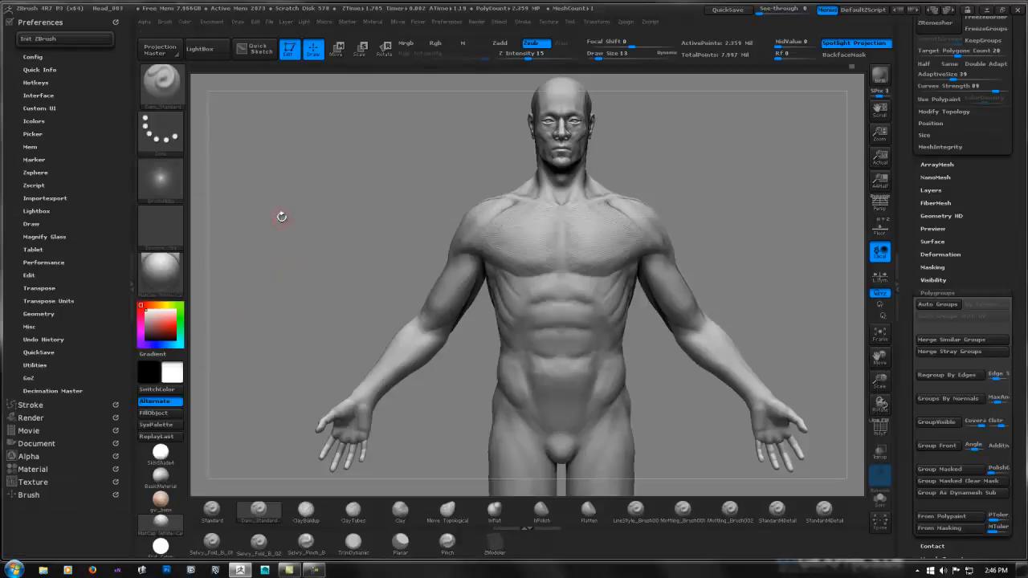
pyautogui.click(160, 90)
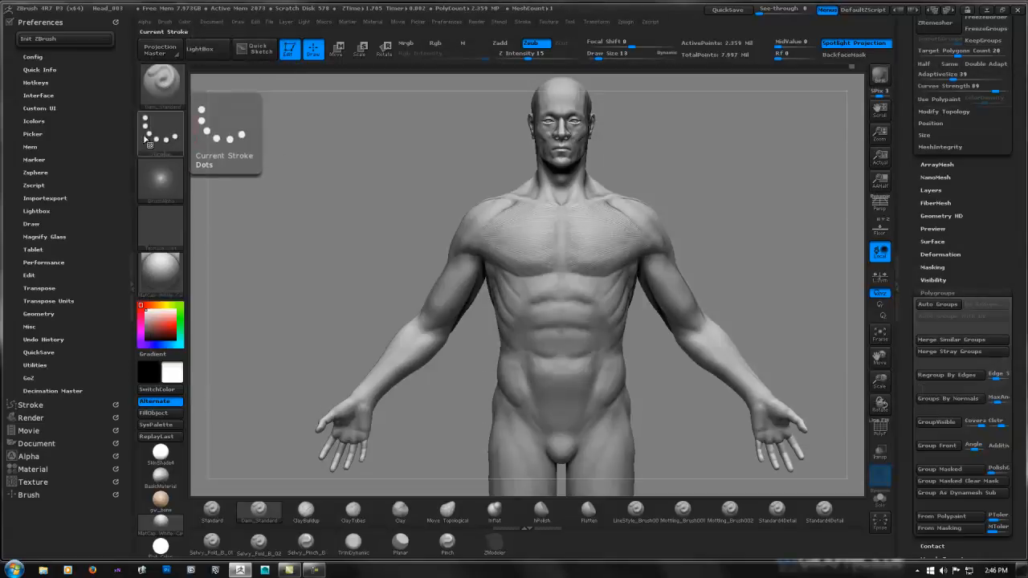
# Choose the Rake brush and set its Z Intensity to 6 for detailing the back of the neck
pyautogui.click(69, 495)
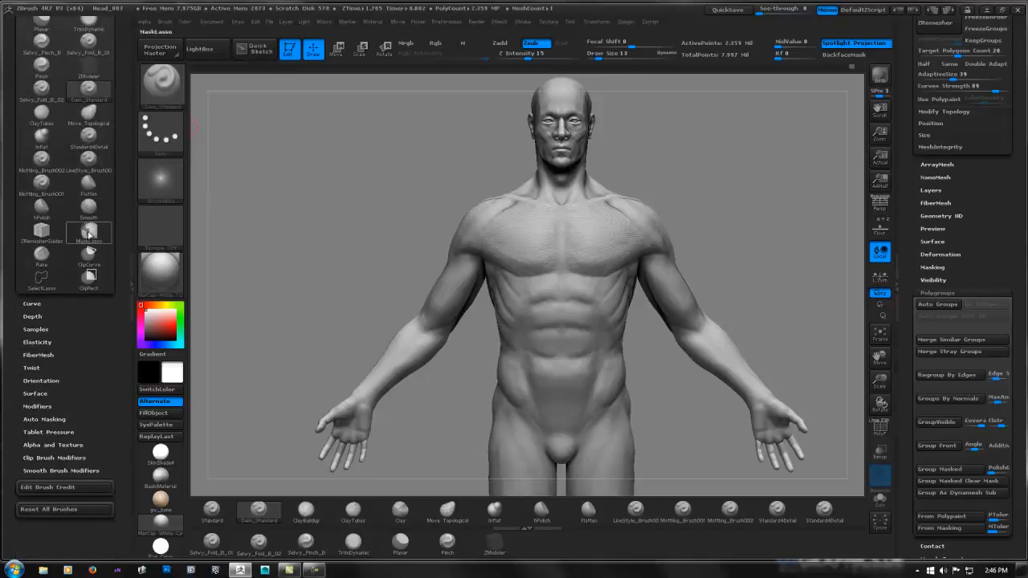
pyautogui.click(53, 255)
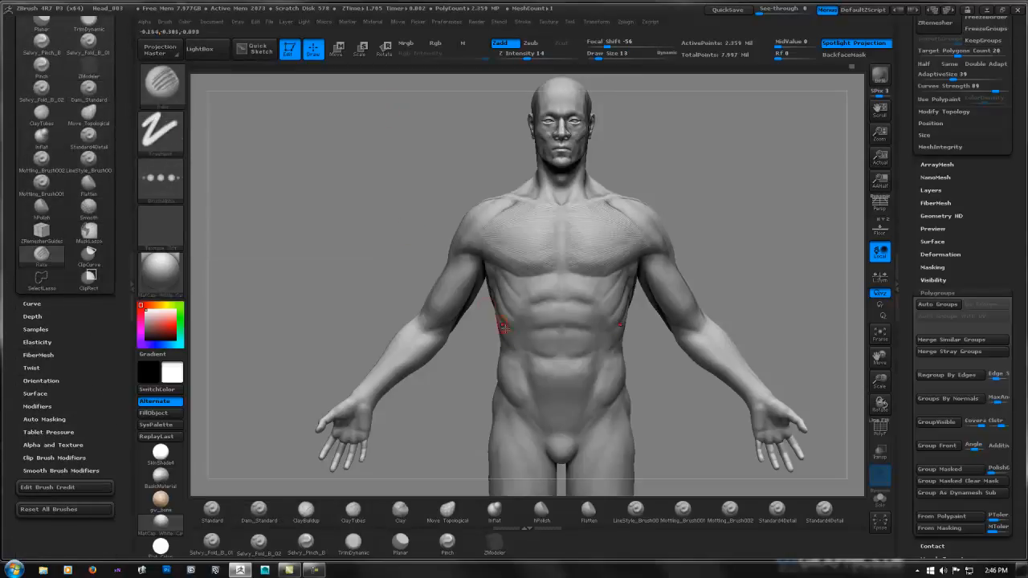
pyautogui.moveTo(553, 210)
pyautogui.keyDown('ctrl'); pyautogui.mouseDown(button='right')
pyautogui.moveTo(562, 219)
pyautogui.moveTo(417, 201)
pyautogui.moveTo(590, 200)
pyautogui.mouseUp(button='right'); pyautogui.keyUp('ctrl')
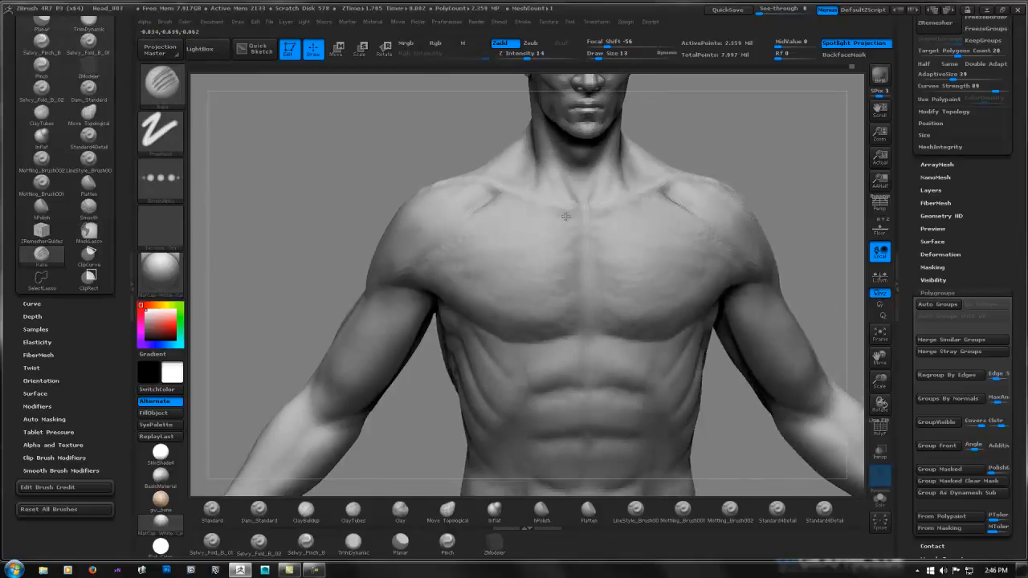
pyautogui.press('super')
pyautogui.click(776, 154)
pyautogui.moveTo(459, 218); pyautogui.dragTo(538, 215, button='right')
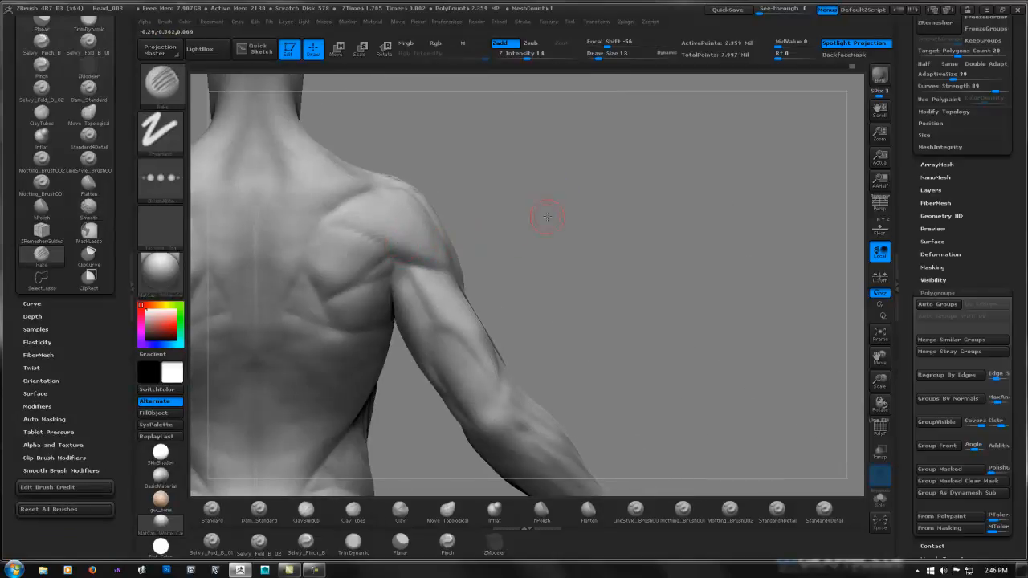
pyautogui.press('super')
pyautogui.press('super')
pyautogui.keyDown('alt'); pyautogui.moveTo(372, 203); pyautogui.dragTo(583, 324, button='right'); pyautogui.keyUp('alt')
pyautogui.moveTo(504, 263); pyautogui.dragTo(458, 224, button='right')
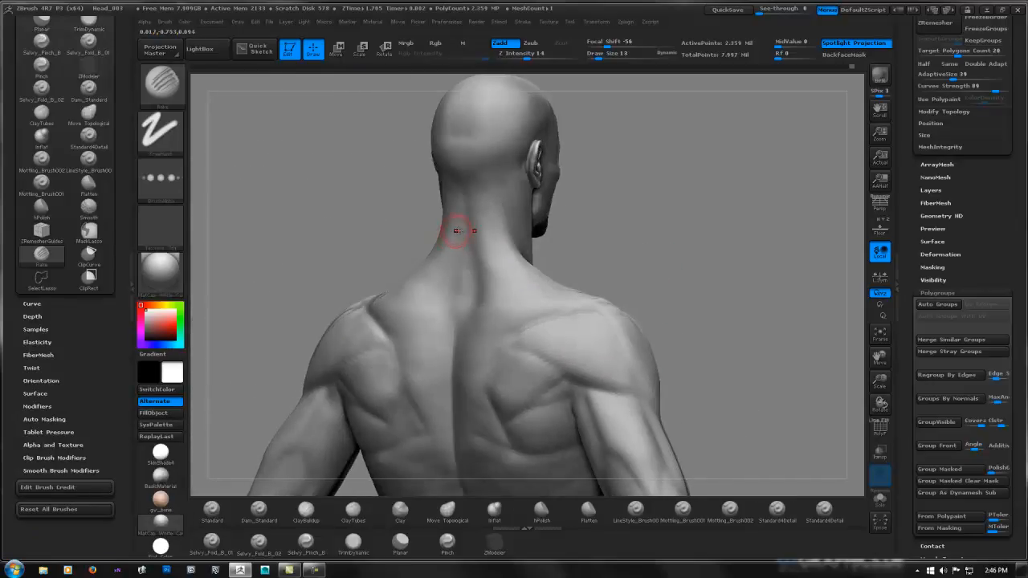
pyautogui.press('space')
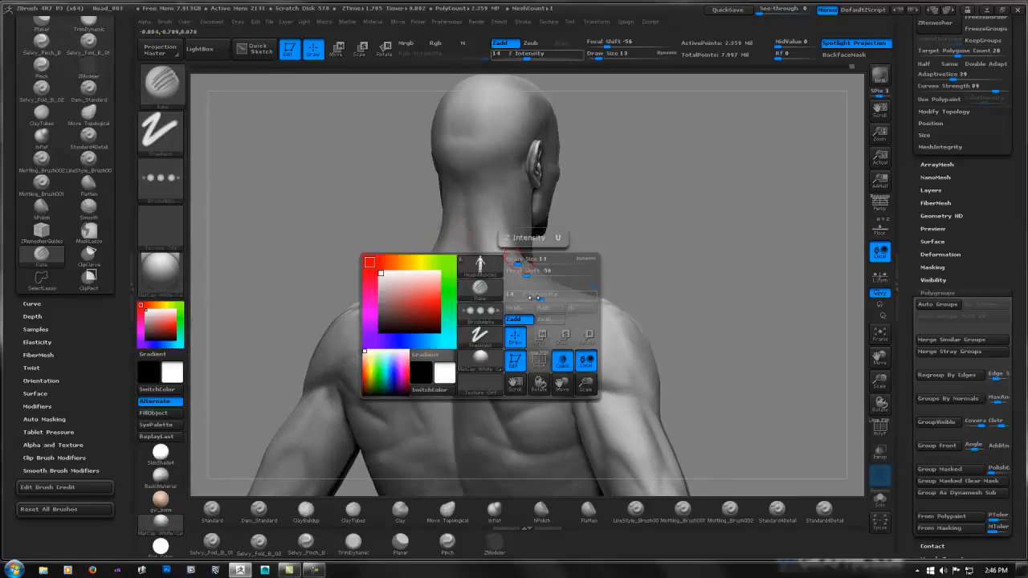
pyautogui.moveTo(532, 294); pyautogui.dragTo(523, 294)
# Rake fine muscle fibres along the back of the neck and across the trapezius and upper shoulders
pyautogui.moveTo(518, 267); pyautogui.dragTo(497, 202, button='right')
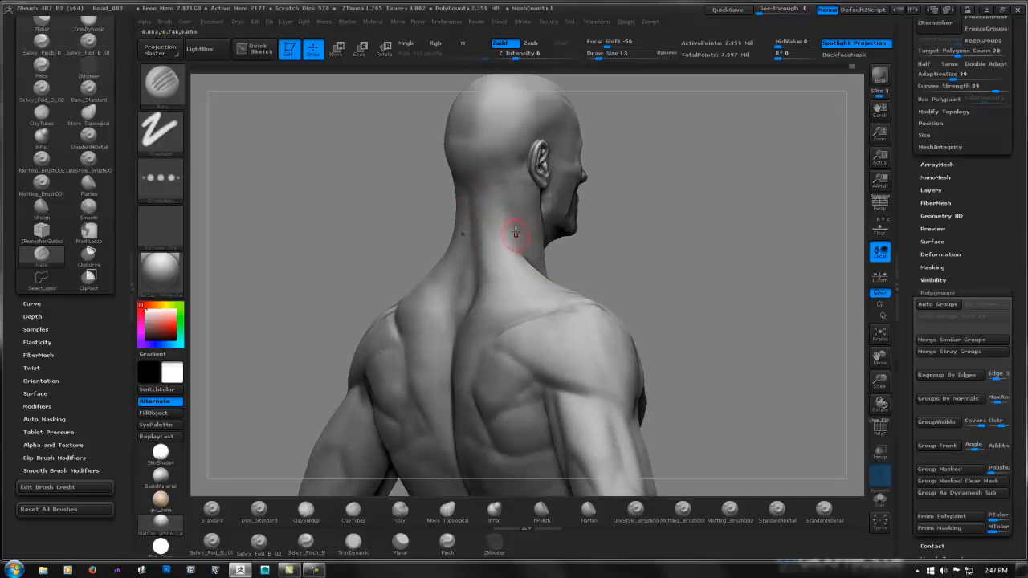
pyautogui.moveTo(519, 231); pyautogui.dragTo(511, 200, button='right')
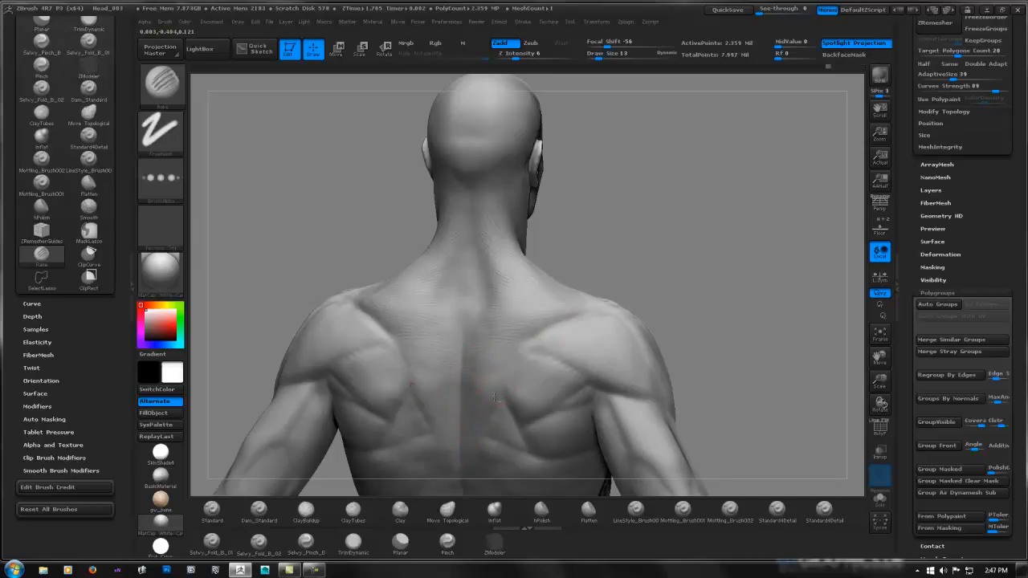
pyautogui.moveTo(528, 322)
pyautogui.keyDown('alt'); pyautogui.mouseDown(button='right')
pyautogui.moveTo(495, 362)
pyautogui.moveTo(477, 364)
pyautogui.mouseUp(button='right'); pyautogui.keyUp('alt')
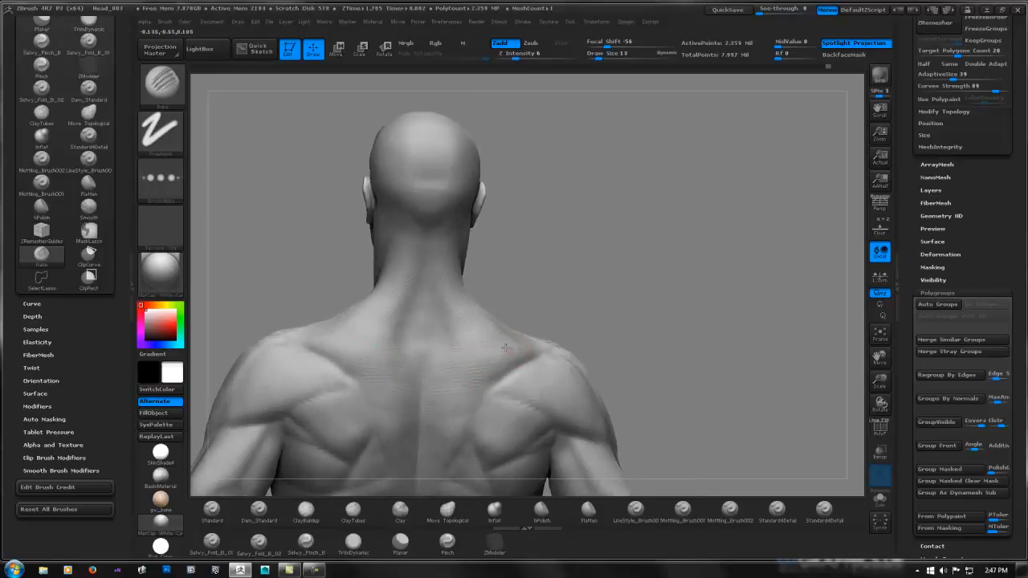
pyautogui.moveTo(457, 351)
pyautogui.keyDown('alt'); pyautogui.mouseDown(button='right')
pyautogui.moveTo(497, 328)
pyautogui.moveTo(498, 338)
pyautogui.moveTo(407, 384)
pyautogui.mouseUp(button='right'); pyautogui.keyUp('alt')
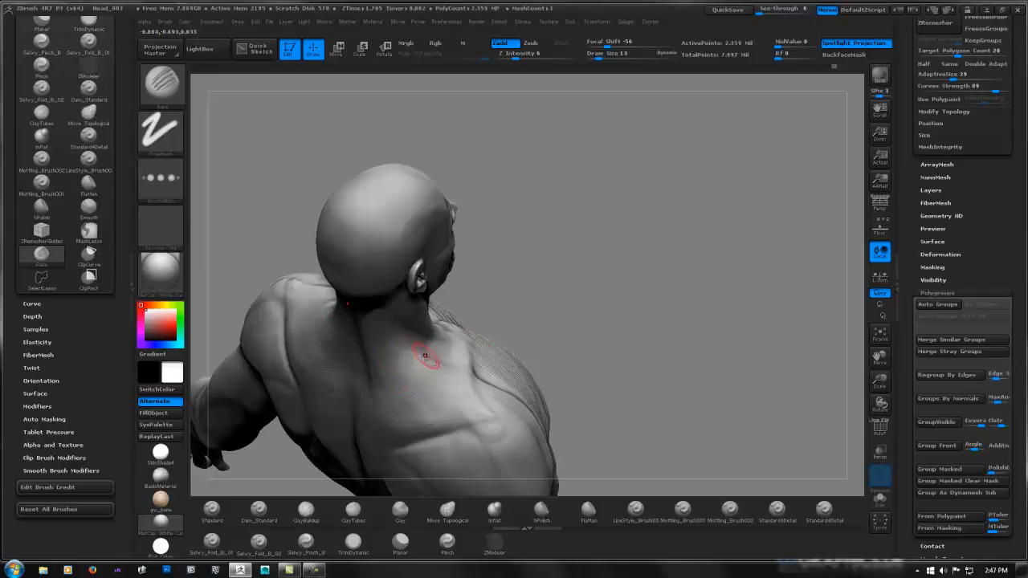
pyautogui.moveTo(425, 355)
pyautogui.mouseDown(button='right')
pyautogui.moveTo(404, 362)
pyautogui.moveTo(438, 365)
pyautogui.moveTo(410, 379)
pyautogui.moveTo(485, 330)
pyautogui.moveTo(525, 271)
pyautogui.moveTo(523, 217)
pyautogui.moveTo(543, 305)
pyautogui.moveTo(563, 242)
pyautogui.mouseUp(button='right')
pyautogui.keyDown('ctrl'); pyautogui.moveTo(497, 282); pyautogui.dragTo(407, 327, button='right'); pyautogui.keyUp('ctrl')
# Lasso-mask the triangular hollow beside each shoulder blade, invert the mask to rake inside it, and clear the mask
pyautogui.press('ctrl')
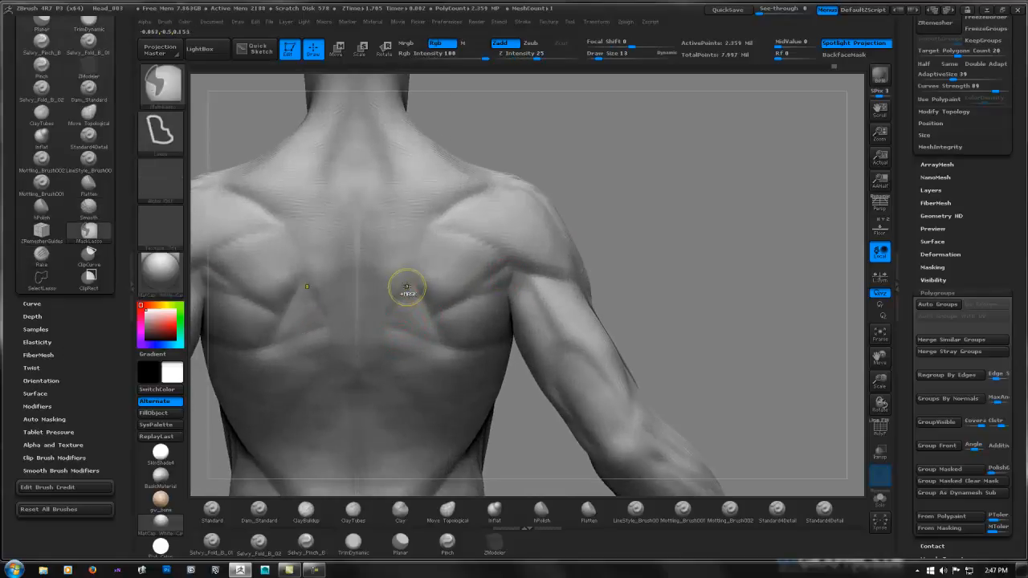
pyautogui.keyDown('ctrl'); pyautogui.moveTo(387, 321); pyautogui.dragTo(446, 346); pyautogui.keyUp('ctrl')
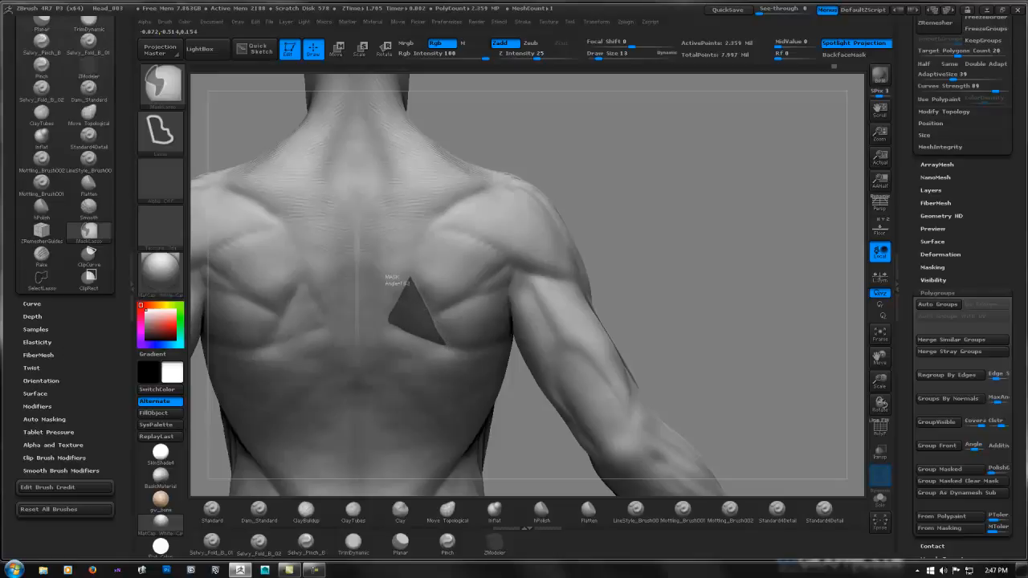
pyautogui.keyDown('ctrl'); pyautogui.moveTo(453, 265); pyautogui.dragTo(454, 266); pyautogui.keyUp('ctrl')
pyautogui.keyDown('ctrl'); pyautogui.click(624, 218); pyautogui.keyUp('ctrl')
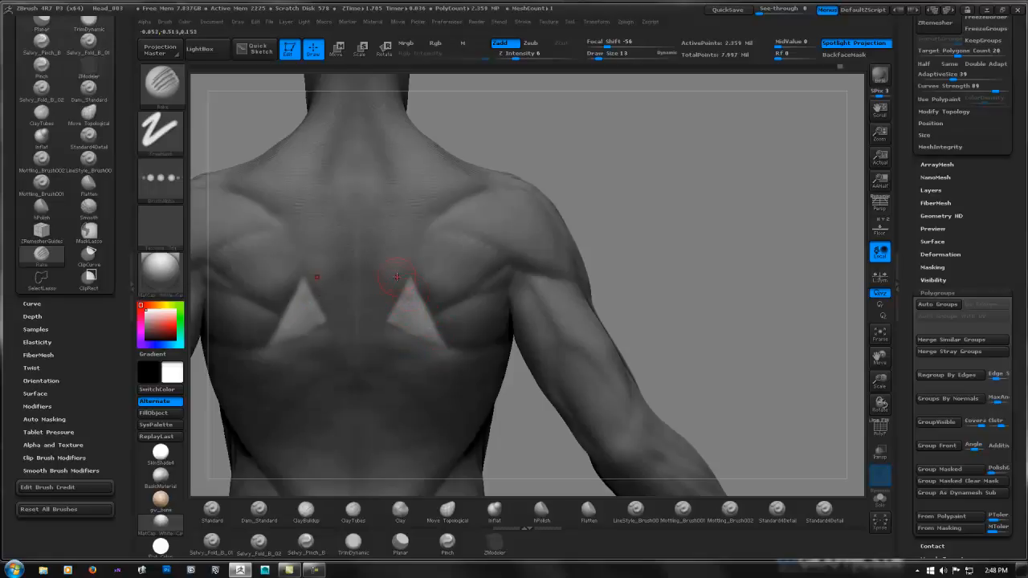
pyautogui.keyDown('ctrl'); pyautogui.click(666, 199); pyautogui.keyUp('ctrl')
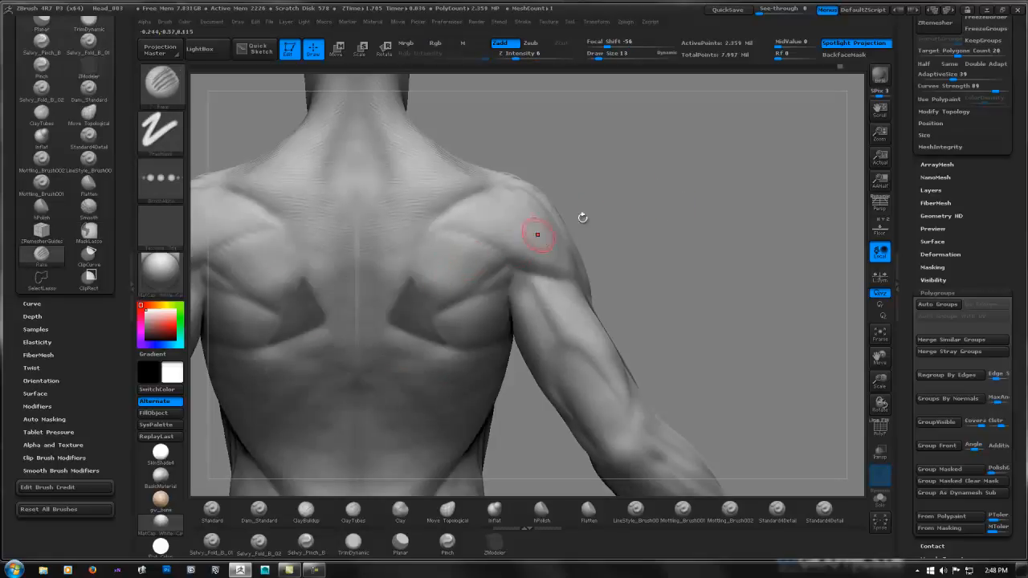
pyautogui.keyDown('ctrl'); pyautogui.moveTo(670, 187); pyautogui.dragTo(631, 201); pyautogui.keyUp('ctrl')
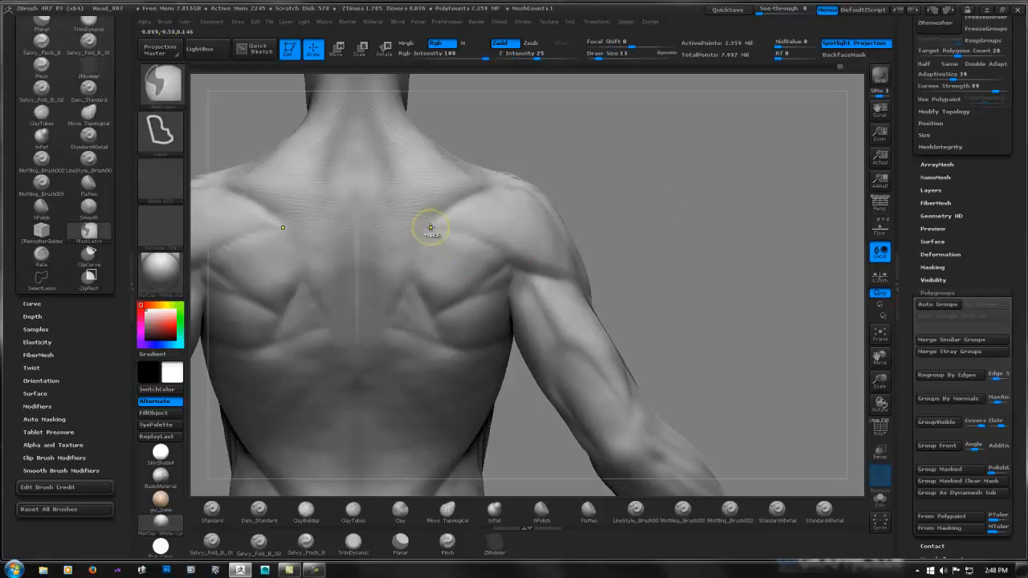
# Lasso-mask the shoulder blade muscles, invert the mask, rake and smooth their fibres, and clear the mask
pyautogui.moveTo(412, 279)
pyautogui.keyDown('ctrl'); pyautogui.mouseDown()
pyautogui.moveTo(434, 314)
pyautogui.moveTo(507, 257)
pyautogui.mouseUp(); pyautogui.keyUp('ctrl')
pyautogui.keyDown('ctrl'); pyautogui.moveTo(439, 226); pyautogui.dragTo(430, 226); pyautogui.keyUp('ctrl')
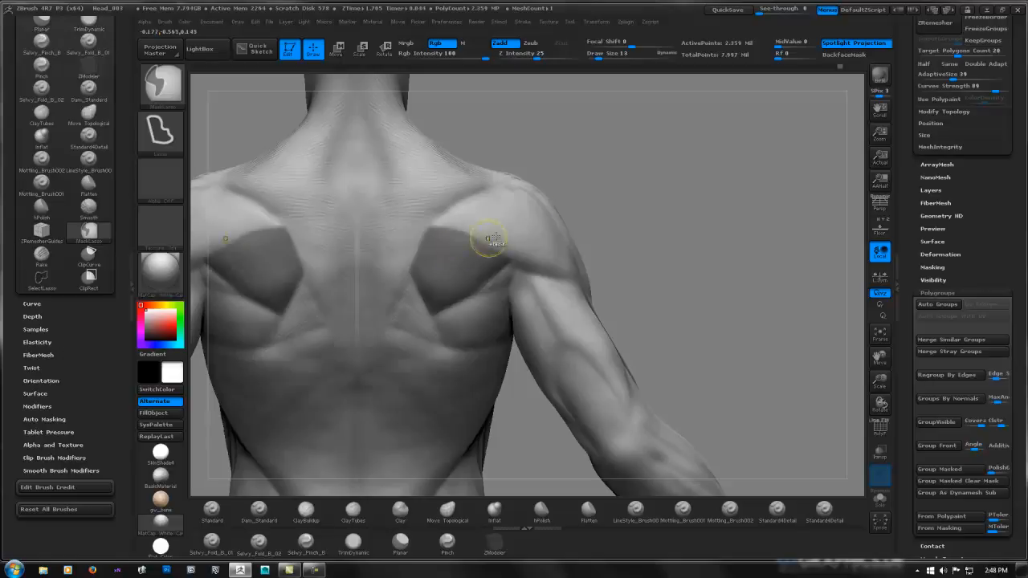
pyautogui.keyDown('ctrl'); pyautogui.click(658, 194); pyautogui.keyUp('ctrl')
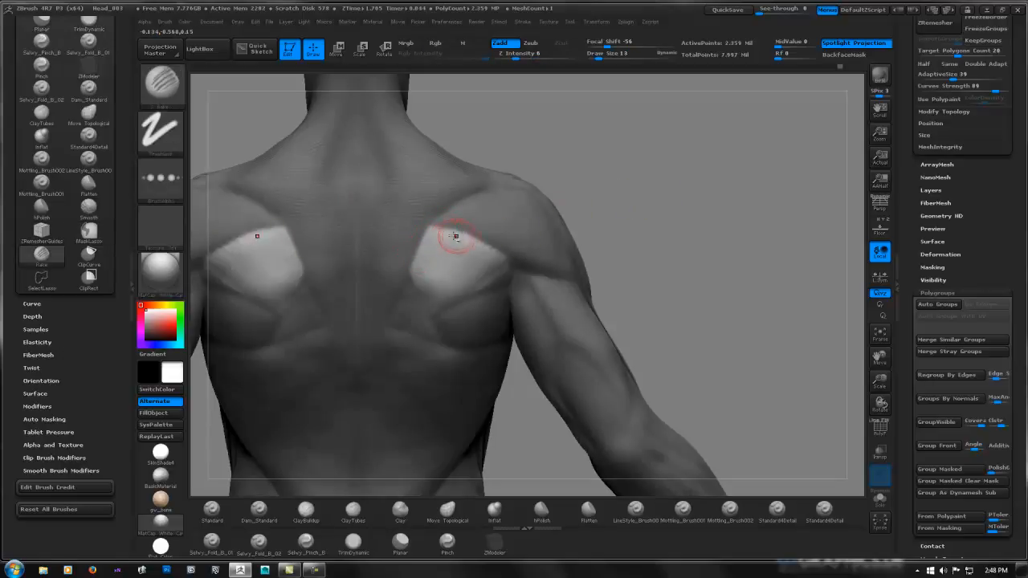
pyautogui.press('shift')
pyautogui.keyDown('ctrl'); pyautogui.click(642, 225); pyautogui.keyUp('ctrl')
pyautogui.moveTo(592, 236); pyautogui.dragTo(511, 279)
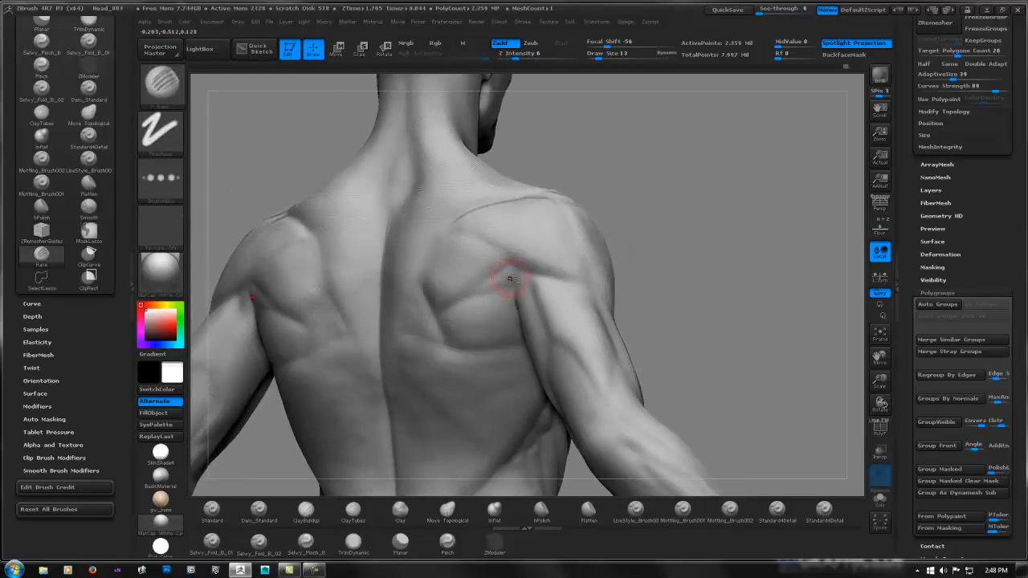
pyautogui.moveTo(599, 232); pyautogui.dragTo(654, 234)
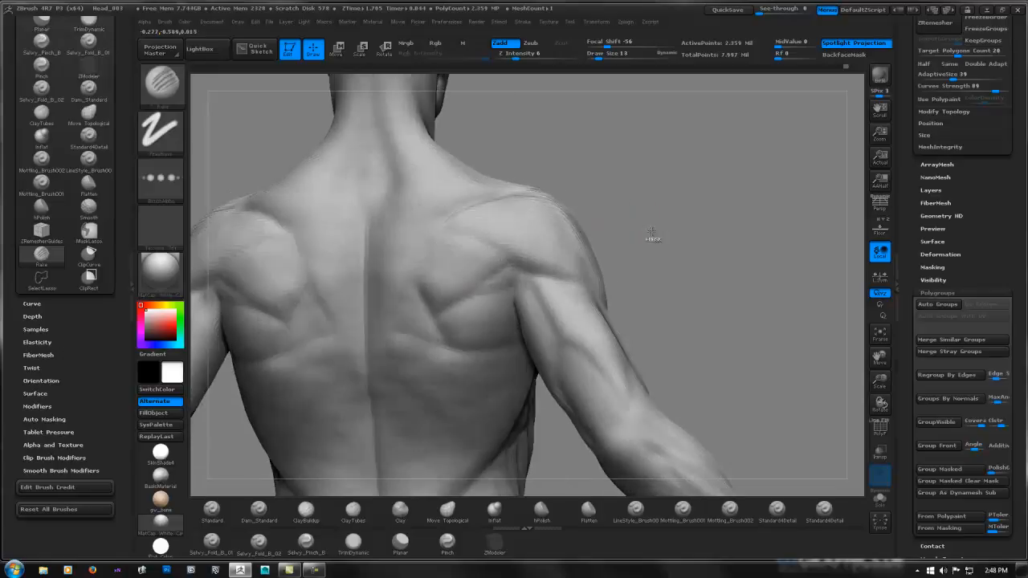
# Isolate the muscles below the shoulder blades with an inverted lasso mask, rake fibres across them, and clear the mask
pyautogui.press('ctrl')
pyautogui.moveTo(505, 289)
pyautogui.keyDown('ctrl'); pyautogui.mouseDown()
pyautogui.moveTo(440, 310)
pyautogui.moveTo(434, 329)
pyautogui.moveTo(444, 348)
pyautogui.moveTo(522, 343)
pyautogui.mouseUp(); pyautogui.keyUp('ctrl')
pyautogui.keyDown('ctrl'); pyautogui.moveTo(518, 295); pyautogui.dragTo(519, 294); pyautogui.keyUp('ctrl')
pyautogui.keyDown('ctrl'); pyautogui.click(608, 212); pyautogui.keyUp('ctrl')
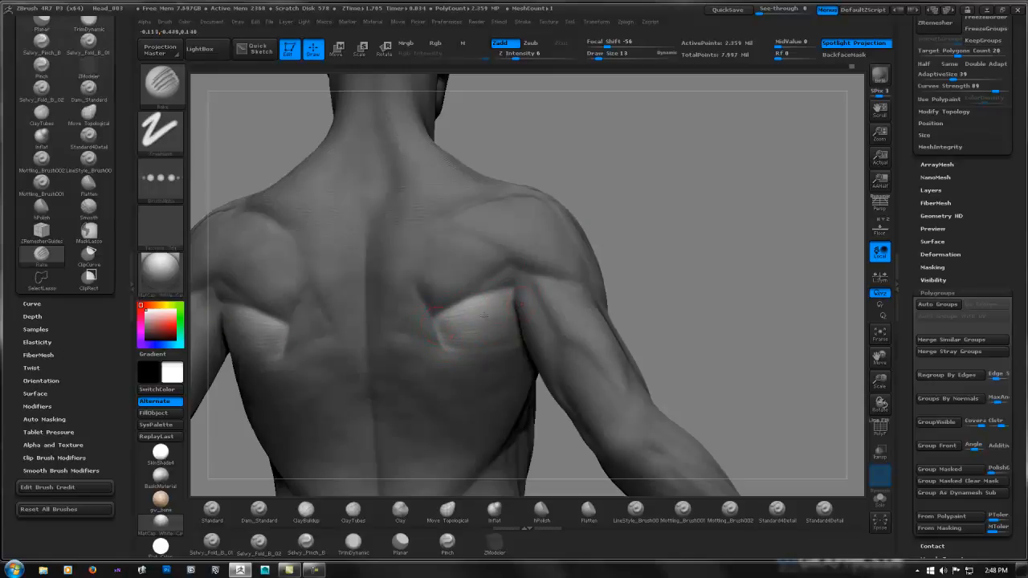
pyautogui.moveTo(580, 297)
pyautogui.mouseDown(button='right')
pyautogui.moveTo(534, 304)
pyautogui.moveTo(516, 334)
pyautogui.mouseUp(button='right')
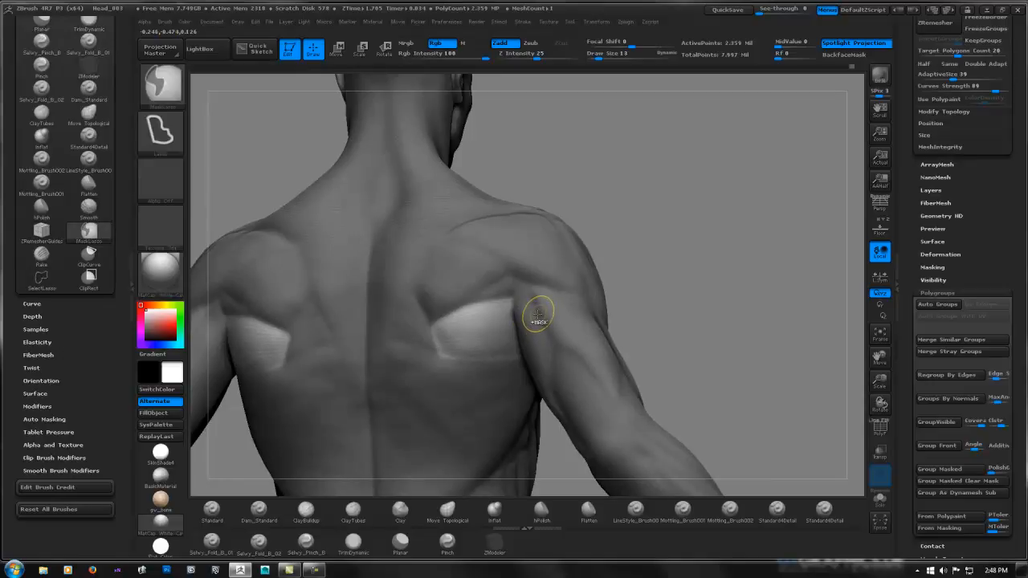
pyautogui.hotkey('ctrl', 'i')
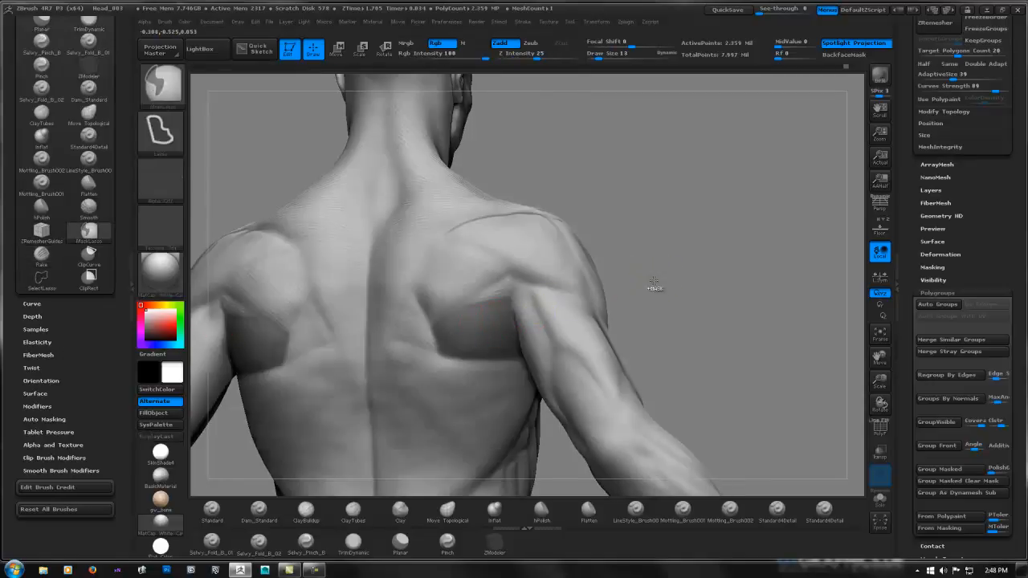
pyautogui.keyDown('ctrl'); pyautogui.click(654, 287); pyautogui.keyUp('ctrl')
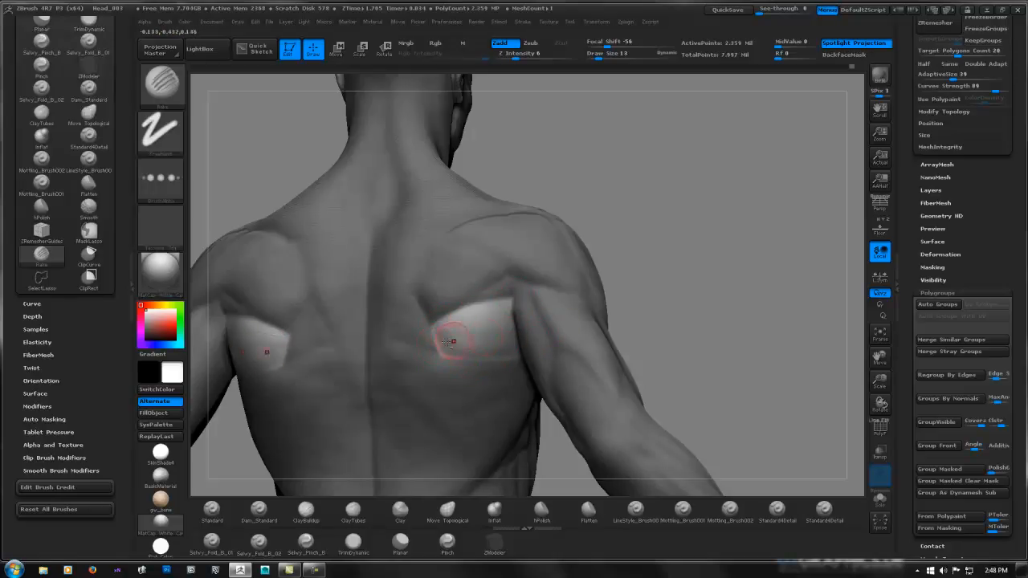
pyautogui.keyDown('ctrl'); pyautogui.moveTo(744, 298); pyautogui.dragTo(649, 282, button='right'); pyautogui.keyUp('ctrl')
pyautogui.keyDown('ctrl'); pyautogui.moveTo(638, 308); pyautogui.dragTo(604, 311); pyautogui.keyUp('ctrl')
# Hide both arms with the SelectLasso brush to expose the sides of the torso
pyautogui.keyDown('alt'); pyautogui.moveTo(581, 331); pyautogui.dragTo(622, 275, button='right'); pyautogui.keyUp('alt')
pyautogui.keyDown('ctrl'); pyautogui.moveTo(548, 301); pyautogui.dragTo(609, 285, button='right'); pyautogui.keyUp('ctrl')
pyautogui.moveTo(631, 297)
pyautogui.mouseDown(button='right')
pyautogui.moveTo(523, 298)
pyautogui.moveTo(482, 273)
pyautogui.moveTo(486, 286)
pyautogui.mouseUp(button='right')
pyautogui.press('shift')
pyautogui.moveTo(743, 241)
pyautogui.keyDown('shift'); pyautogui.mouseDown(button='right')
pyautogui.moveTo(696, 244)
pyautogui.moveTo(677, 227)
pyautogui.moveTo(620, 254)
pyautogui.mouseUp(button='right'); pyautogui.keyUp('shift')
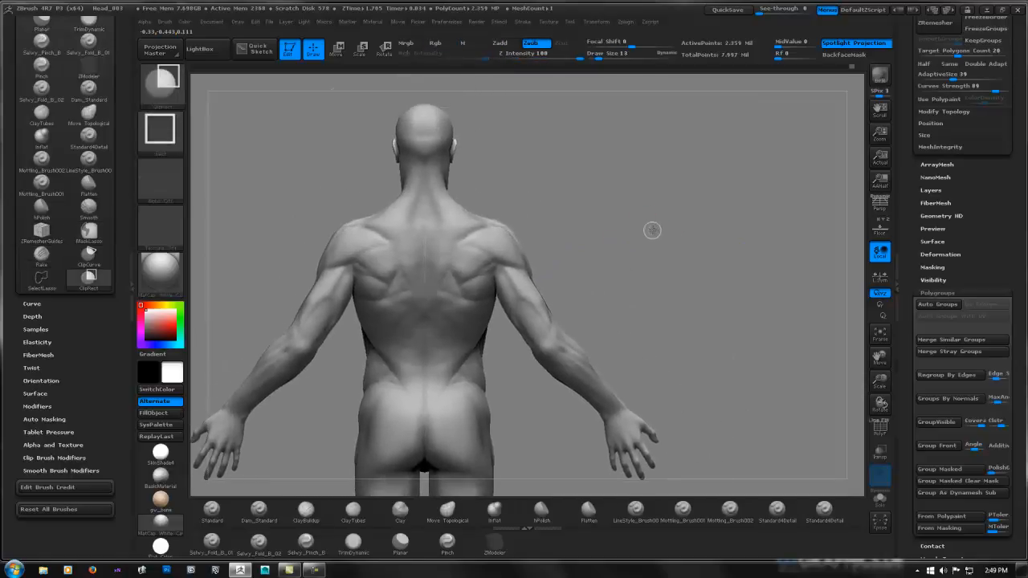
pyautogui.keyDown('ctrl'); pyautogui.keyDown('shift'); pyautogui.moveTo(644, 213); pyautogui.dragTo(541, 186); pyautogui.keyUp('shift'); pyautogui.keyUp('ctrl')
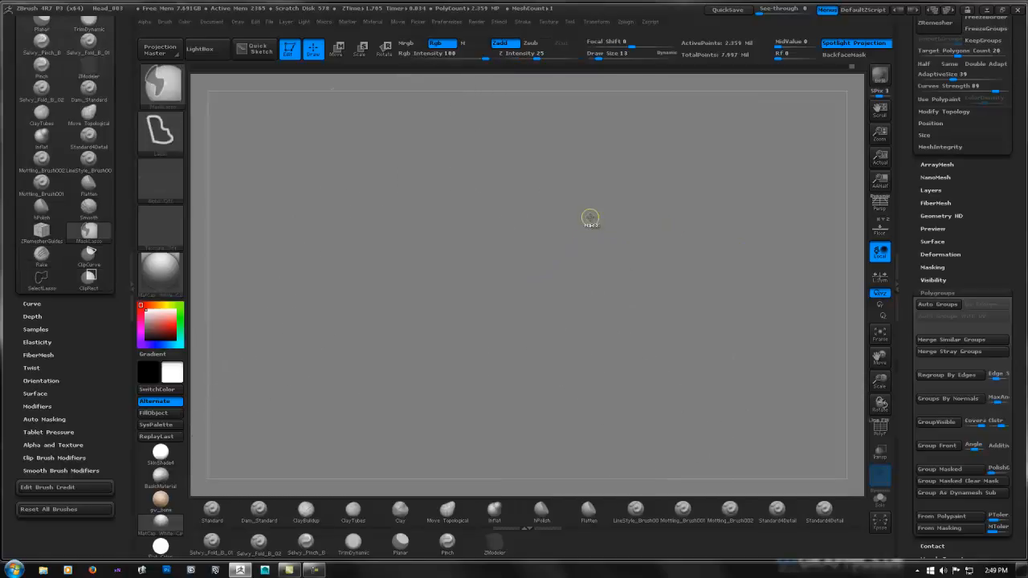
pyautogui.keyDown('ctrl'); pyautogui.keyDown('shift'); pyautogui.click(591, 222); pyautogui.keyUp('shift'); pyautogui.keyUp('ctrl')
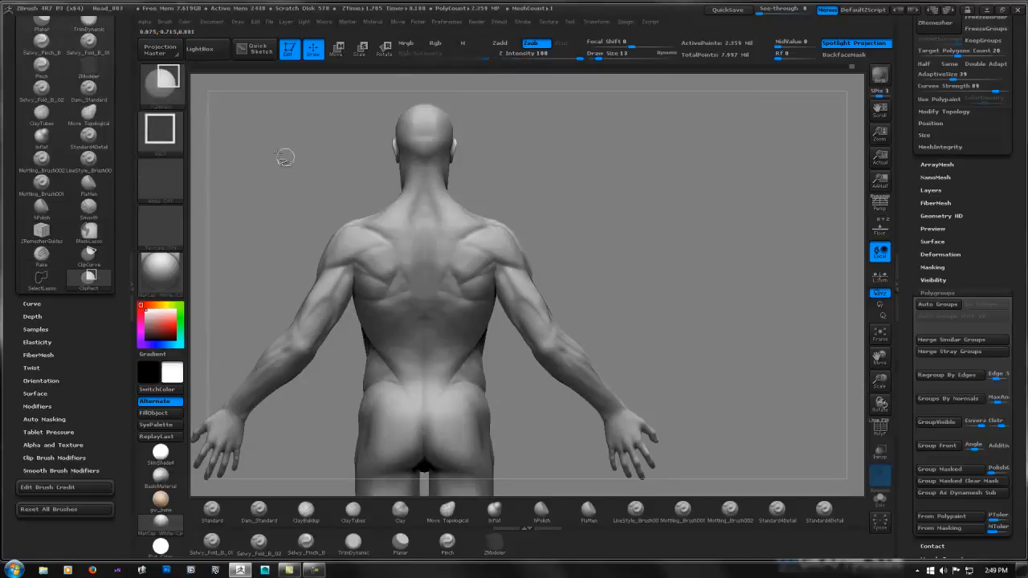
pyautogui.click(160, 84)
pyautogui.click(423, 144)
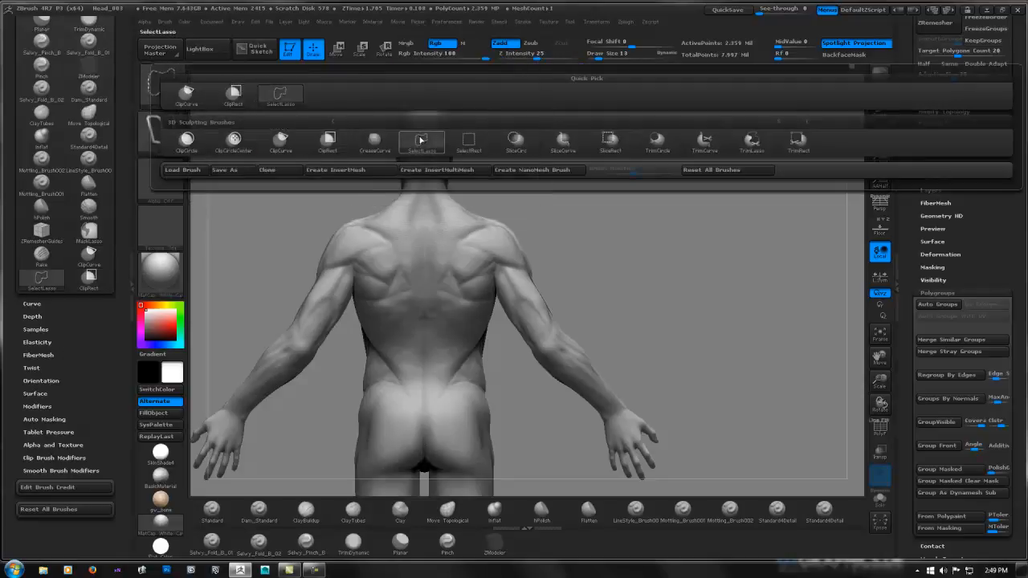
pyautogui.moveTo(664, 255)
pyautogui.keyDown('ctrl'); pyautogui.keyDown('shift'); pyautogui.mouseDown()
pyautogui.moveTo(633, 227)
pyautogui.moveTo(544, 210)
pyautogui.moveTo(506, 245)
pyautogui.moveTo(496, 273)
pyautogui.moveTo(510, 337)
pyautogui.moveTo(623, 494)
pyautogui.moveTo(792, 298)
pyautogui.moveTo(771, 285)
pyautogui.mouseUp(); pyautogui.keyUp('shift'); pyautogui.keyUp('ctrl')
pyautogui.moveTo(629, 269)
pyautogui.mouseDown()
pyautogui.moveTo(611, 222)
pyautogui.moveTo(528, 280)
pyautogui.moveTo(544, 298)
pyautogui.moveTo(584, 279)
pyautogui.moveTo(610, 289)
pyautogui.moveTo(600, 309)
pyautogui.moveTo(586, 296)
pyautogui.moveTo(591, 225)
pyautogui.moveTo(695, 253)
pyautogui.moveTo(631, 256)
pyautogui.moveTo(642, 257)
pyautogui.moveTo(604, 304)
pyautogui.moveTo(654, 270)
pyautogui.moveTo(579, 261)
pyautogui.mouseUp()
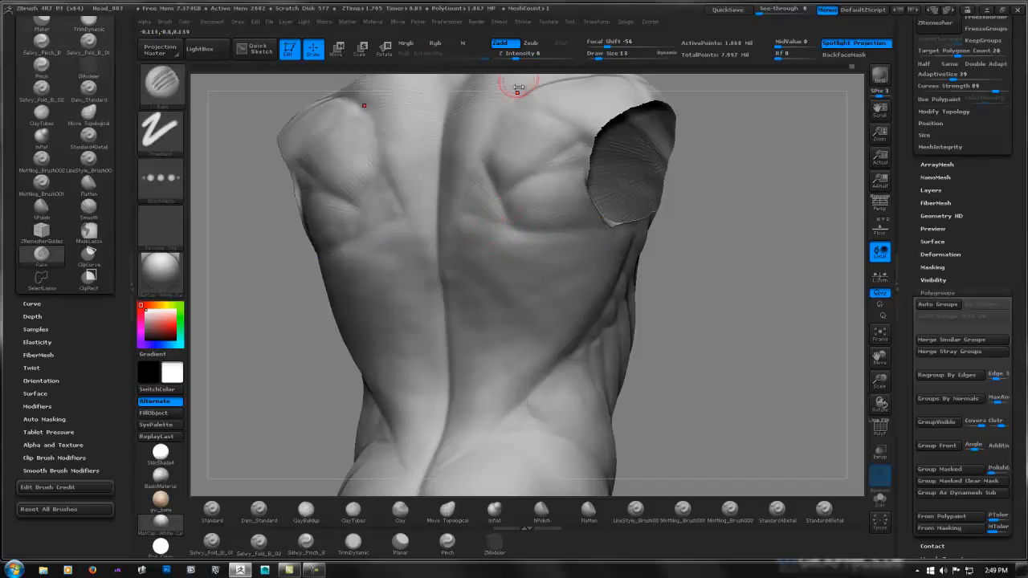
# Set the Rake brush to Zsub and carve fibres over the middle and lower back, smoothing the strokes
pyautogui.click(534, 43)
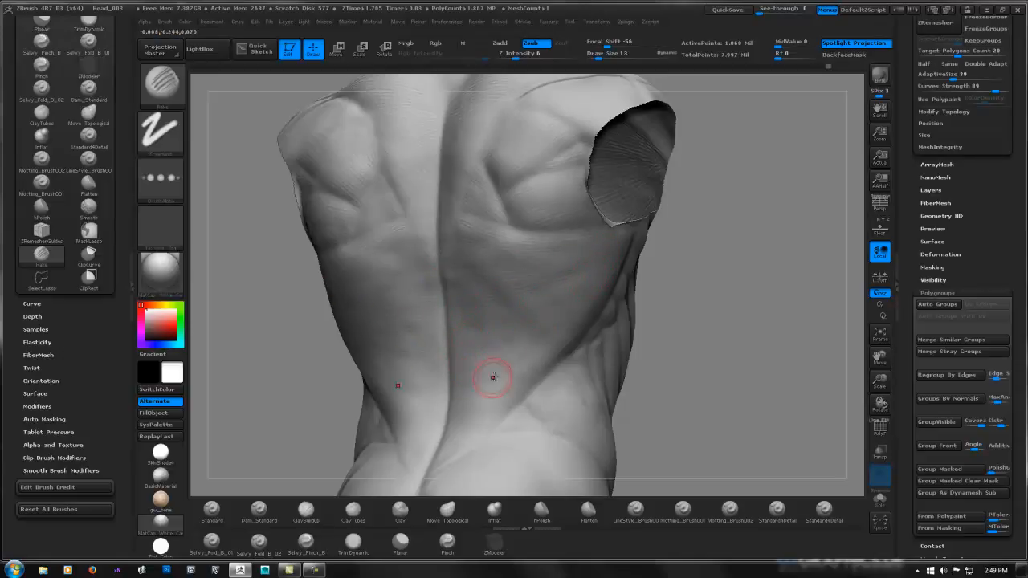
pyautogui.moveTo(550, 330)
pyautogui.mouseDown(button='right')
pyautogui.moveTo(643, 332)
pyautogui.moveTo(514, 325)
pyautogui.moveTo(475, 310)
pyautogui.moveTo(425, 316)
pyautogui.mouseUp(button='right')
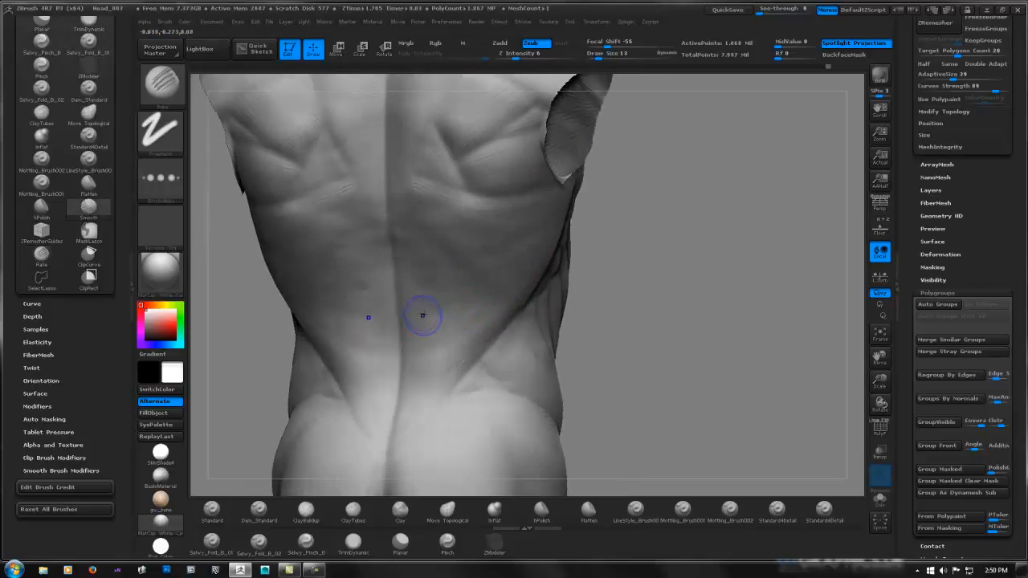
pyautogui.press('shift')
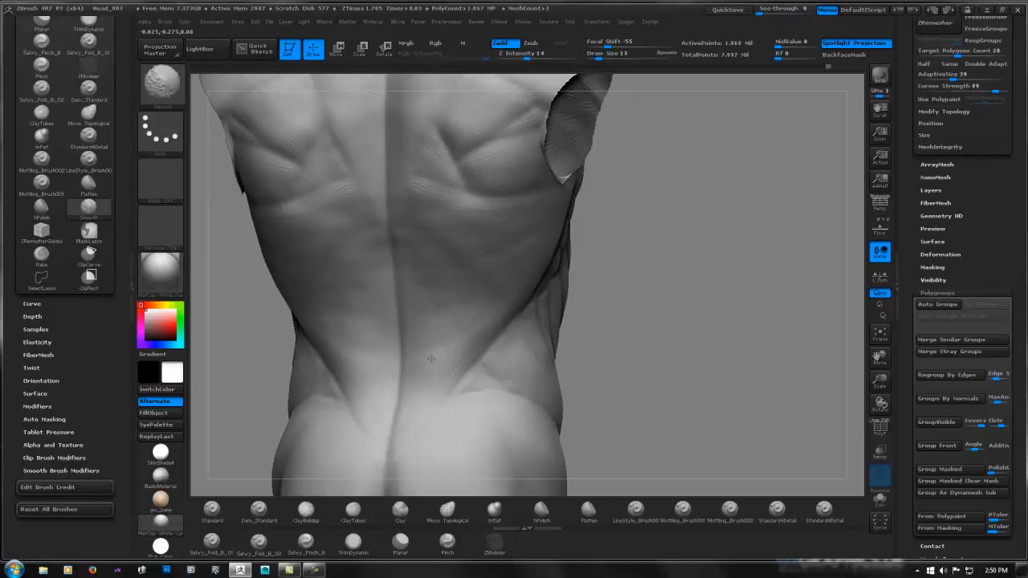
pyautogui.moveTo(478, 287); pyautogui.dragTo(442, 278, button='right')
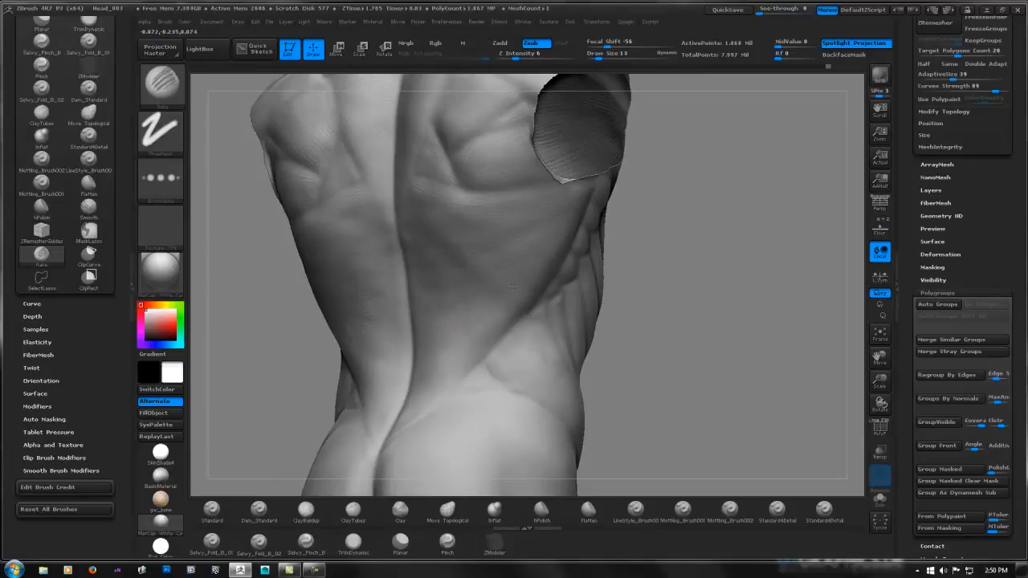
# Rake fibres along the latissimus from below the armpit toward the spine, smoothing near the armpit
pyautogui.moveTo(537, 269); pyautogui.dragTo(527, 256, button='right')
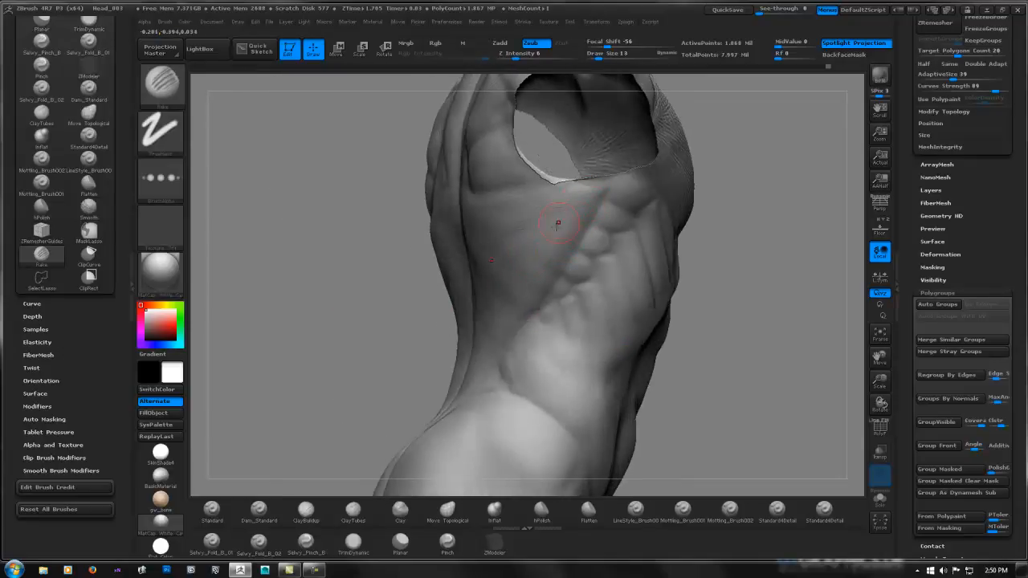
pyautogui.moveTo(554, 226); pyautogui.dragTo(566, 218, button='right')
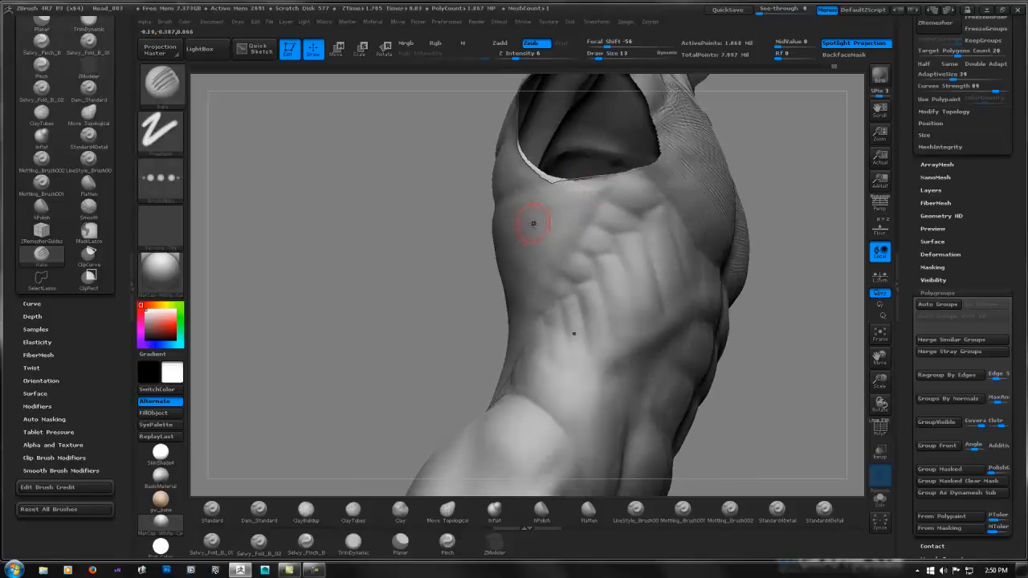
pyautogui.press('shift')
pyautogui.moveTo(591, 190)
pyautogui.keyDown('shift'); pyautogui.mouseDown()
pyautogui.moveTo(558, 211)
pyautogui.moveTo(594, 186)
pyautogui.mouseUp(); pyautogui.keyUp('shift')
pyautogui.moveTo(561, 244); pyautogui.dragTo(606, 173)
pyautogui.moveTo(455, 210); pyautogui.dragTo(608, 225)
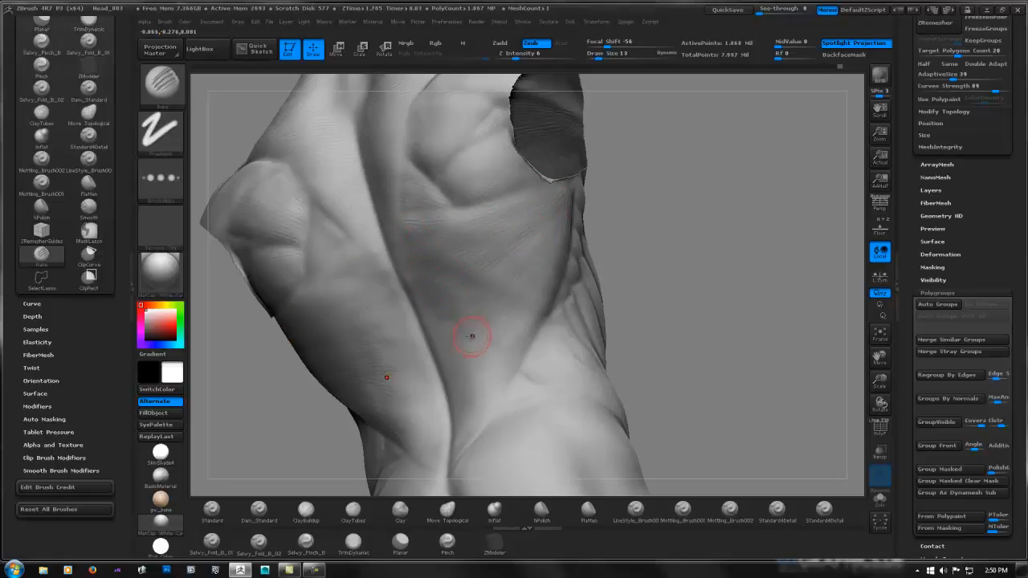
# Rake fibres across the serratus segments on the side of the ribcage below the armpit
pyautogui.moveTo(624, 241); pyautogui.dragTo(492, 255)
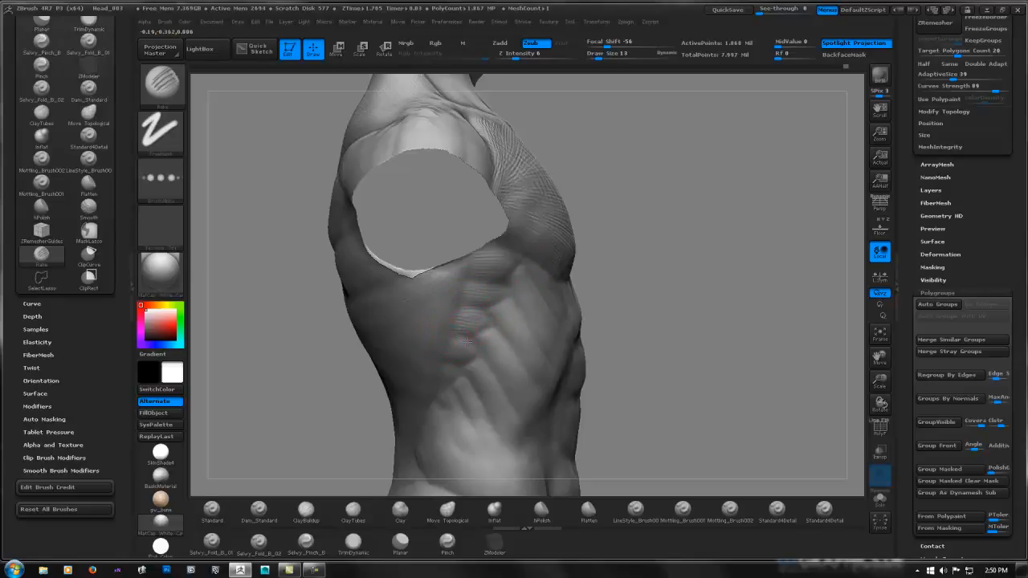
pyautogui.hotkey('ctrl', 'shift')
pyautogui.keyDown('ctrl'); pyautogui.keyDown('shift'); pyautogui.click(465, 323); pyautogui.keyUp('shift'); pyautogui.keyUp('ctrl')
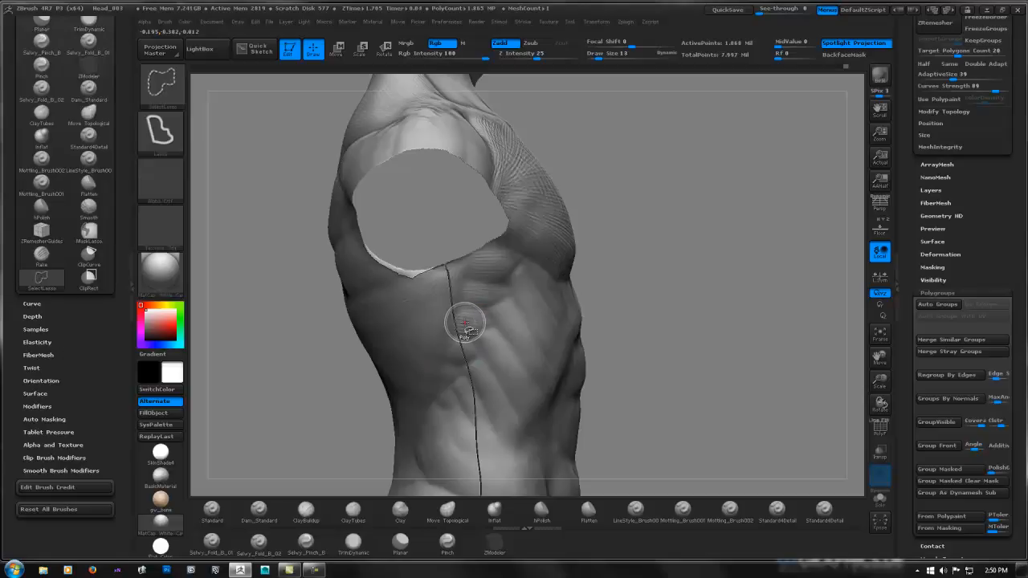
pyautogui.hotkey('ctrl', 'z')
pyautogui.keyDown('ctrl'); pyautogui.keyDown('alt'); pyautogui.keyDown('shift'); pyautogui.click(465, 323); pyautogui.keyUp('shift'); pyautogui.keyUp('alt'); pyautogui.keyUp('ctrl')
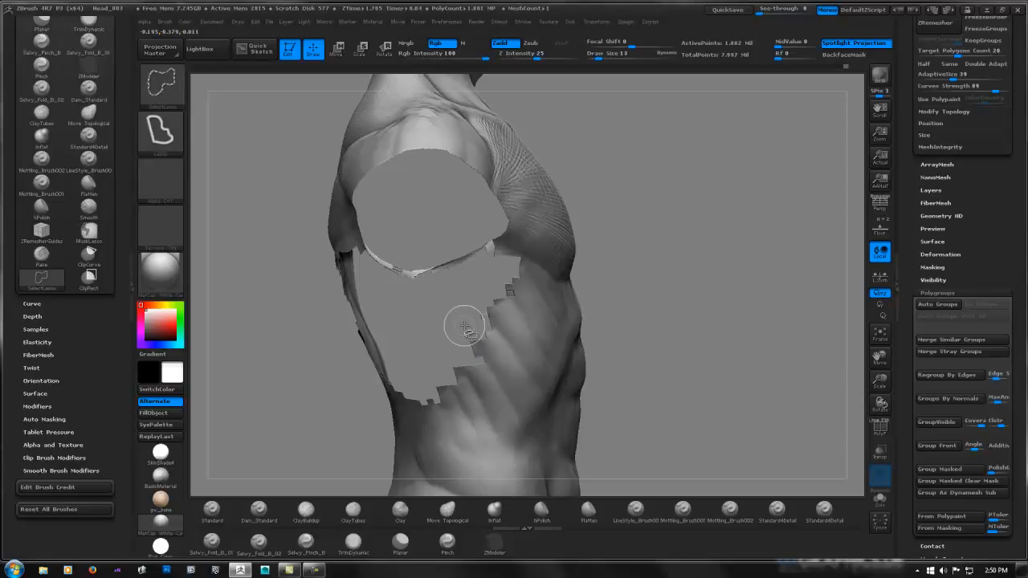
pyautogui.keyDown('ctrl'); pyautogui.keyDown('shift'); pyautogui.click(655, 266); pyautogui.keyUp('shift'); pyautogui.keyUp('ctrl')
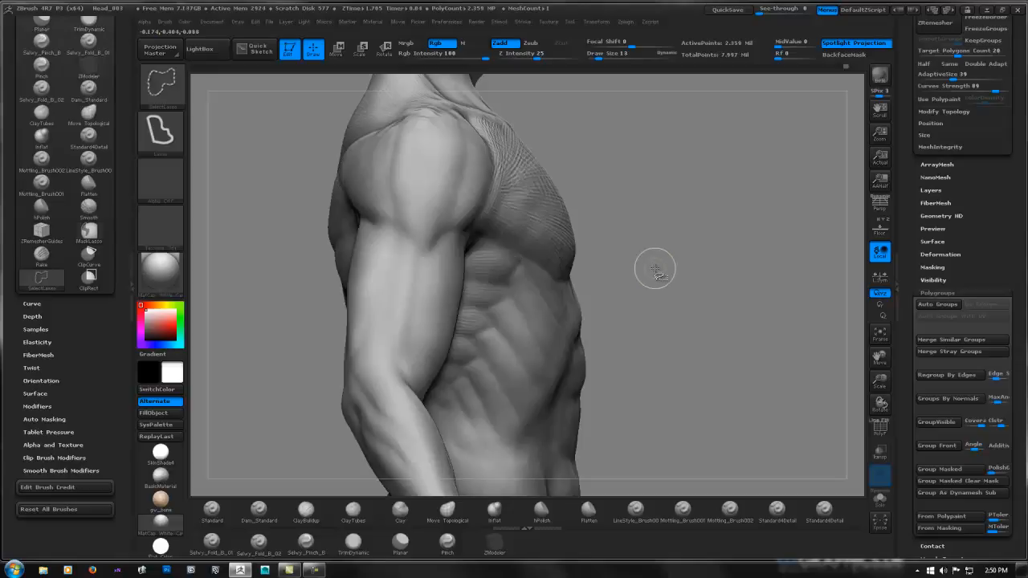
pyautogui.hotkey('ctrl', 'z')
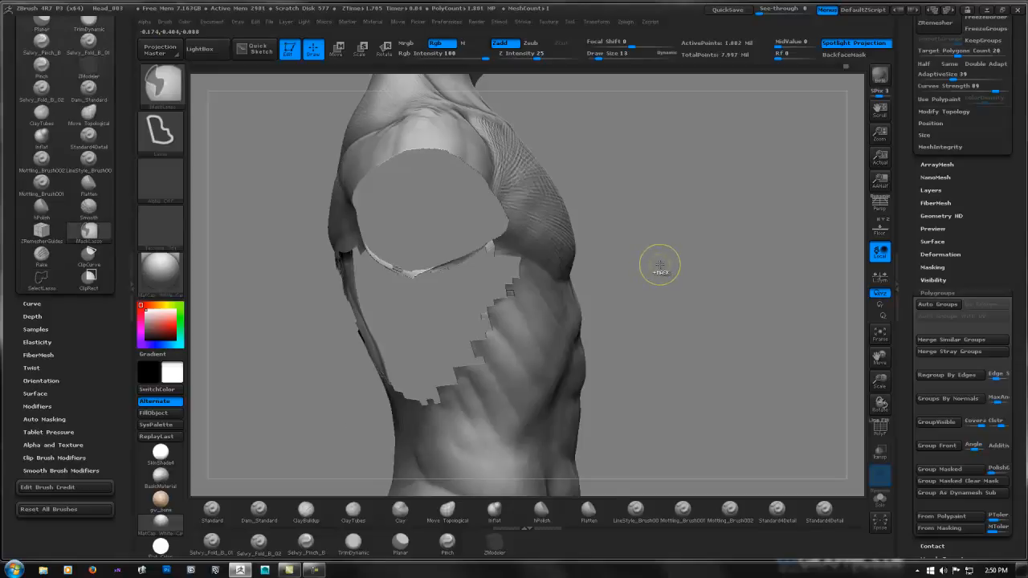
pyautogui.hotkey('ctrl', 'z')
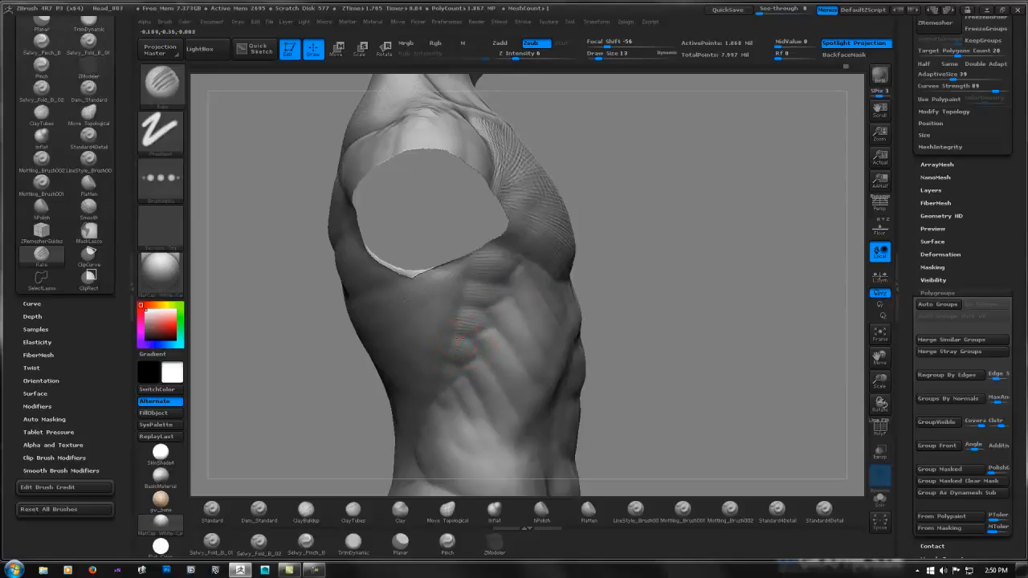
# Continue raking fibres down the lower serratus segments along the edge of the latissimus
pyautogui.moveTo(474, 343); pyautogui.dragTo(450, 372, button='right')
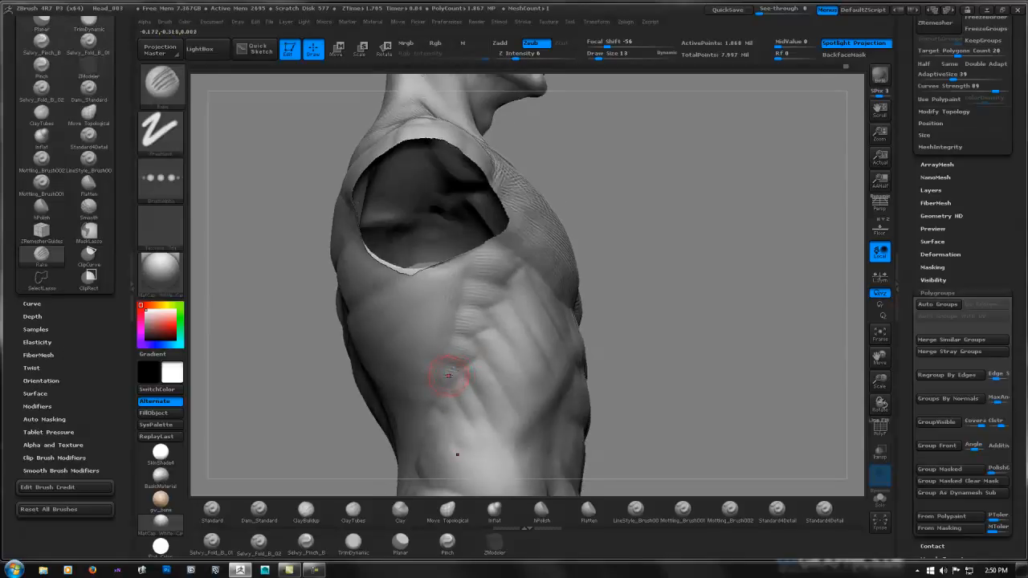
pyautogui.moveTo(514, 336); pyautogui.dragTo(422, 321, button='right')
# Set the Rake brush's draw size to 10 and carve fibres into the uppermost abdominal segments just below the chest
pyautogui.moveTo(760, 260)
pyautogui.keyDown('alt'); pyautogui.mouseDown(button='right')
pyautogui.moveTo(650, 234)
pyautogui.moveTo(480, 275)
pyautogui.mouseUp(button='right'); pyautogui.keyUp('alt')
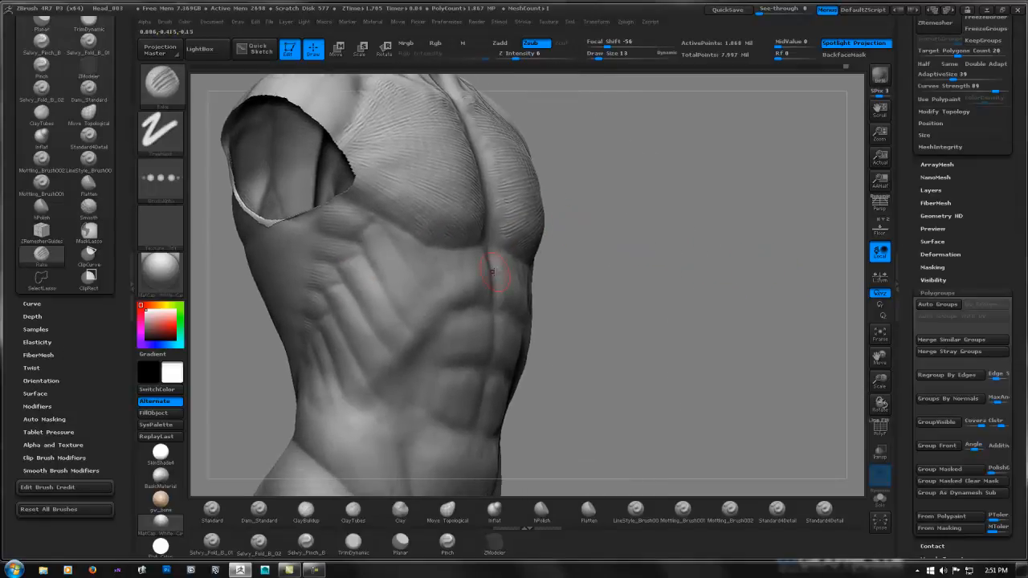
pyautogui.moveTo(413, 268); pyautogui.dragTo(400, 267, button='right')
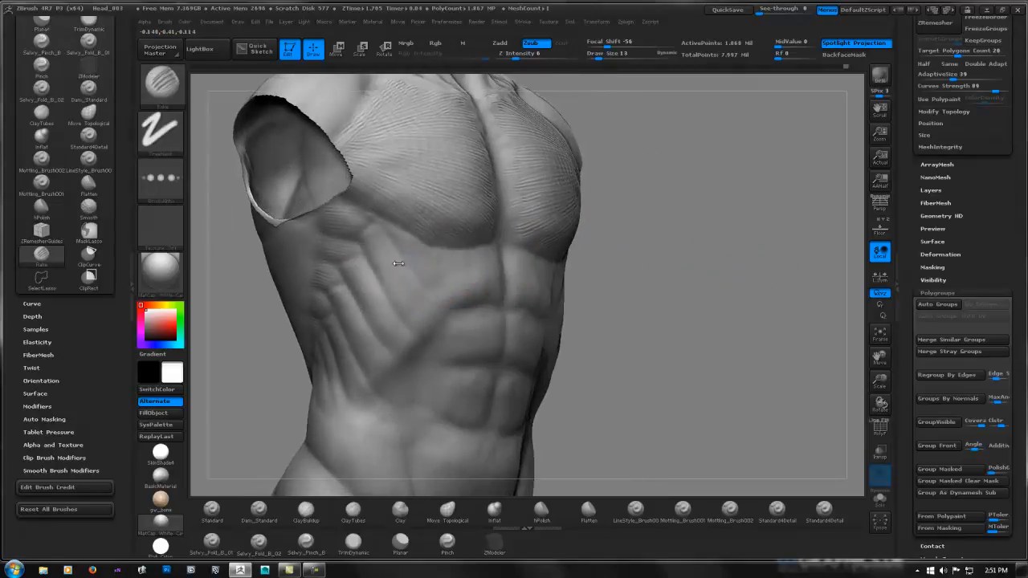
pyautogui.press('space')
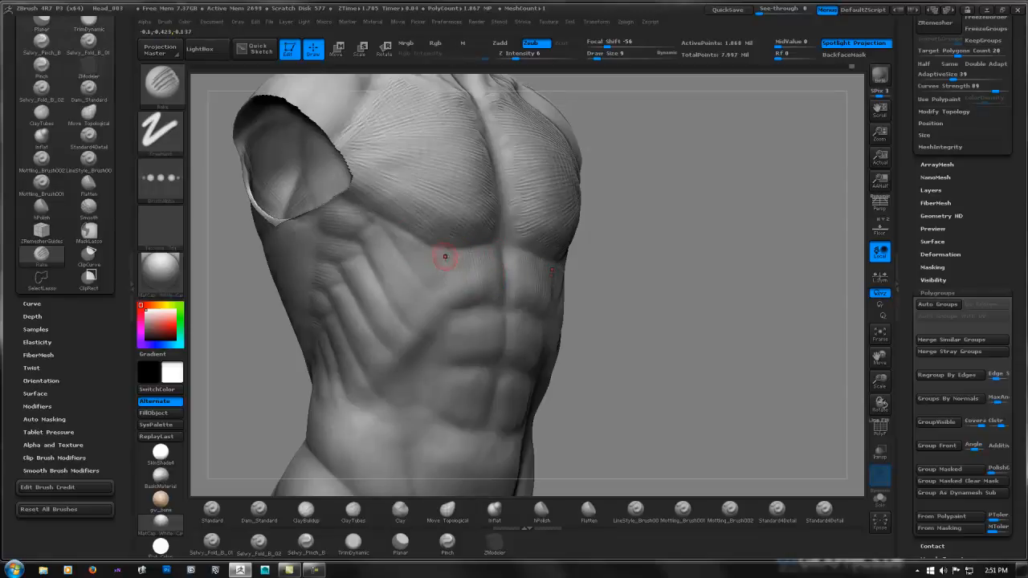
pyautogui.press('space')
pyautogui.moveTo(451, 275); pyautogui.dragTo(453, 277)
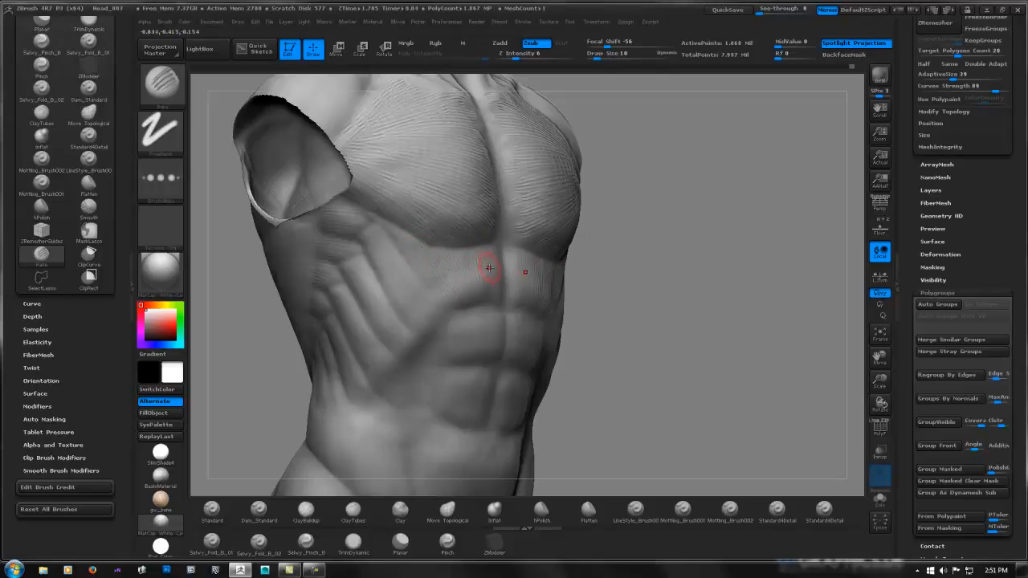
# Rake fibres along the external oblique from the ribs down the flank to the hip line, smoothing the strokes
pyautogui.moveTo(325, 261); pyautogui.dragTo(389, 258, button='right')
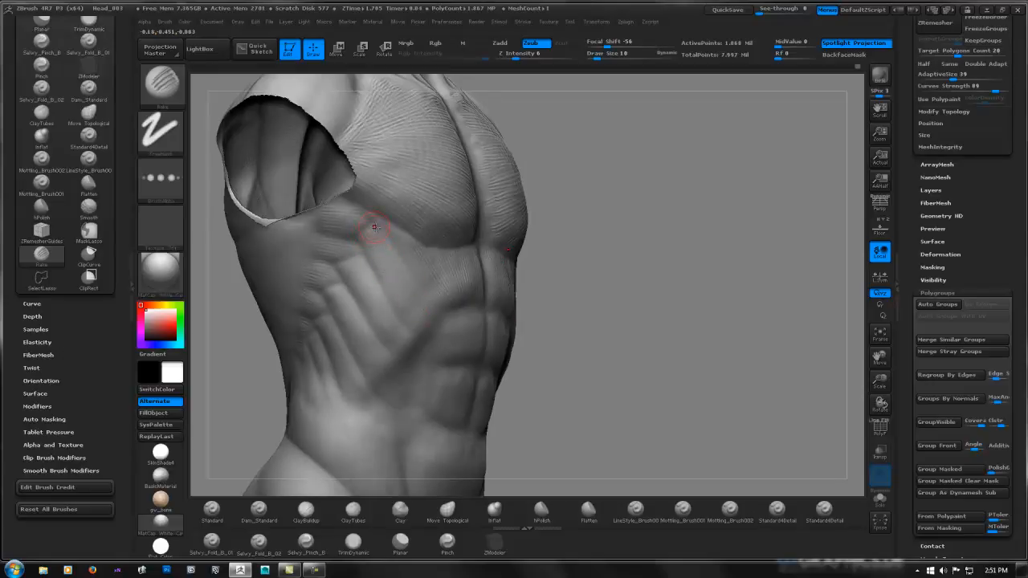
pyautogui.moveTo(477, 270); pyautogui.dragTo(615, 252, button='right')
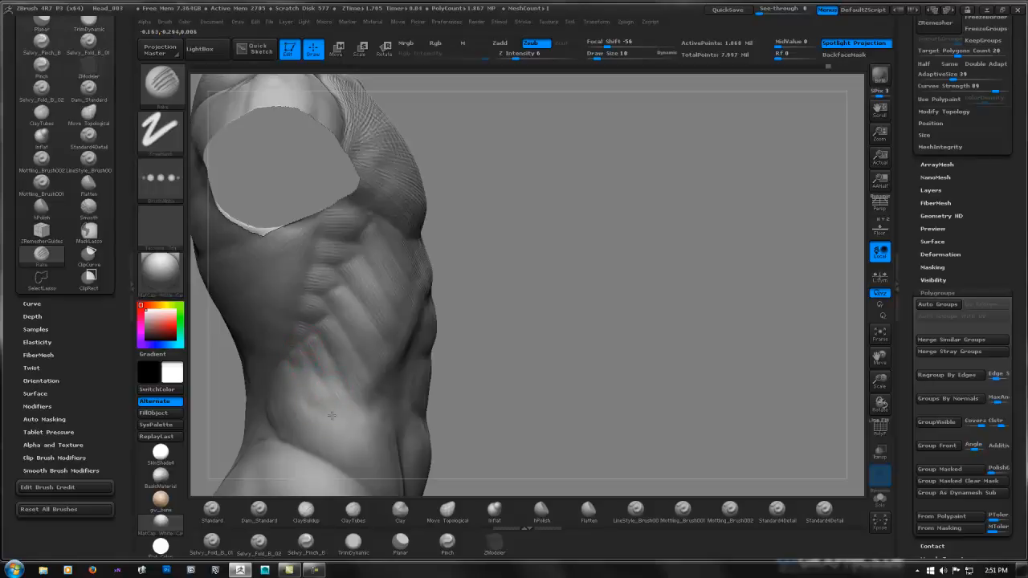
pyautogui.moveTo(333, 339)
pyautogui.keyDown('alt'); pyautogui.mouseDown(button='right')
pyautogui.moveTo(435, 243)
pyautogui.moveTo(424, 242)
pyautogui.mouseUp(button='right'); pyautogui.keyUp('alt')
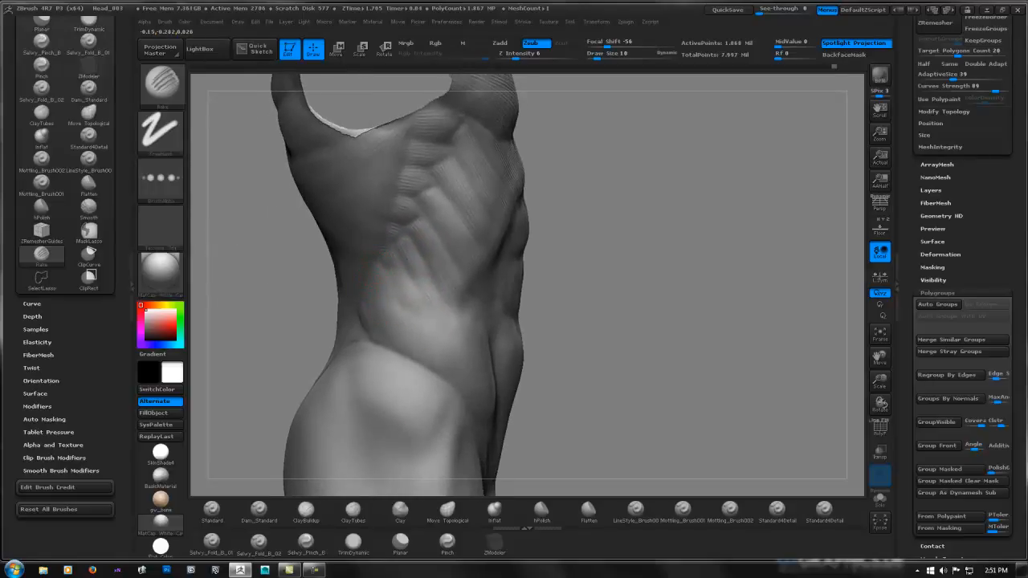
pyautogui.moveTo(375, 293); pyautogui.dragTo(378, 298, button='right')
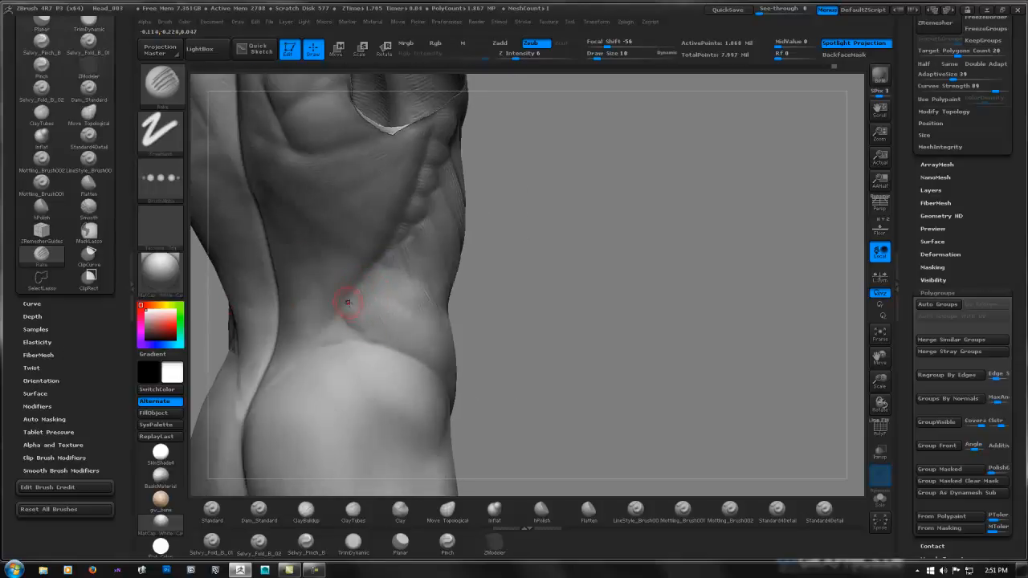
pyautogui.moveTo(391, 298)
pyautogui.mouseDown(button='right')
pyautogui.moveTo(375, 307)
pyautogui.moveTo(401, 349)
pyautogui.mouseUp(button='right')
pyautogui.press('shift')
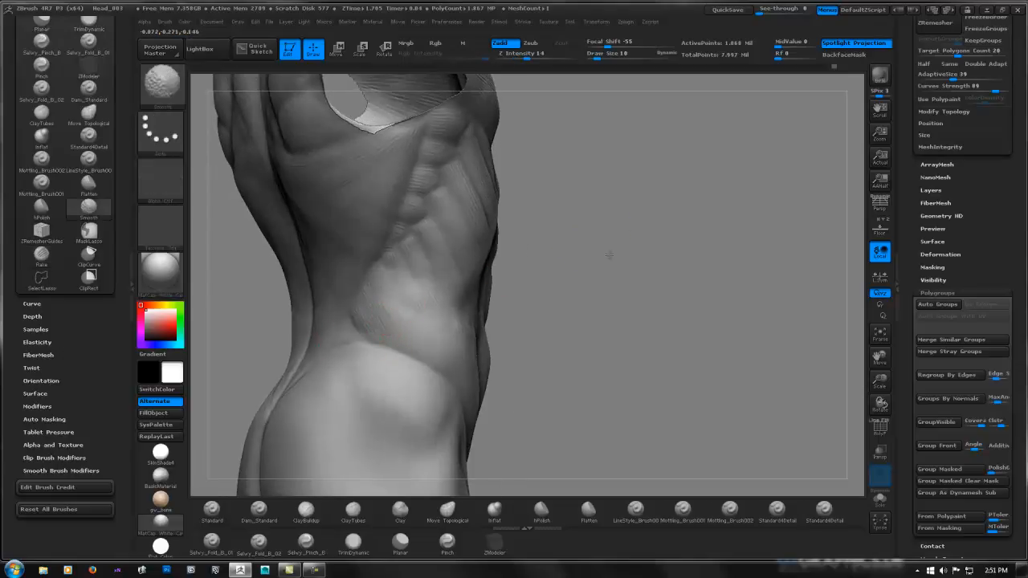
# Mask the hips and upper thighs below the waistline with a MaskLasso selection
pyautogui.moveTo(609, 255); pyautogui.dragTo(532, 276, button='right')
pyautogui.press('ctrl')
pyautogui.moveTo(304, 364)
pyautogui.keyDown('ctrl'); pyautogui.mouseDown()
pyautogui.moveTo(358, 346)
pyautogui.moveTo(426, 371)
pyautogui.moveTo(461, 394)
pyautogui.moveTo(482, 434)
pyautogui.moveTo(345, 474)
pyautogui.moveTo(305, 365)
pyautogui.moveTo(337, 349)
pyautogui.moveTo(383, 347)
pyautogui.moveTo(445, 379)
pyautogui.moveTo(469, 410)
pyautogui.moveTo(450, 446)
pyautogui.mouseUp(); pyautogui.keyUp('ctrl')
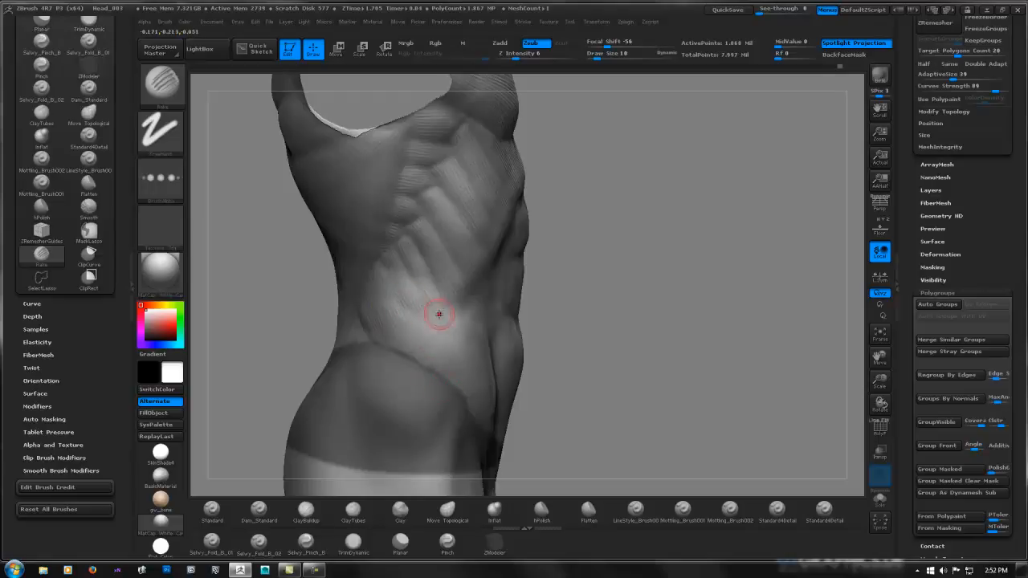
# Extend the lasso mask at the groin and rake fibres down the lower obliques to the mask edge, smoothing them
pyautogui.moveTo(512, 314); pyautogui.dragTo(489, 317, button='right')
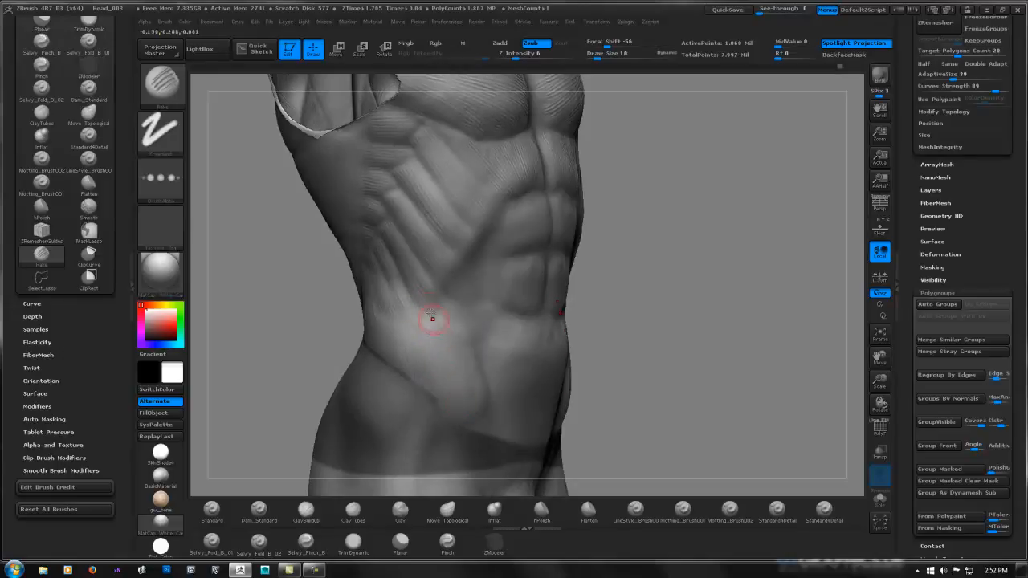
pyautogui.moveTo(459, 339)
pyautogui.mouseDown(button='right')
pyautogui.moveTo(444, 316)
pyautogui.moveTo(457, 318)
pyautogui.mouseUp(button='right')
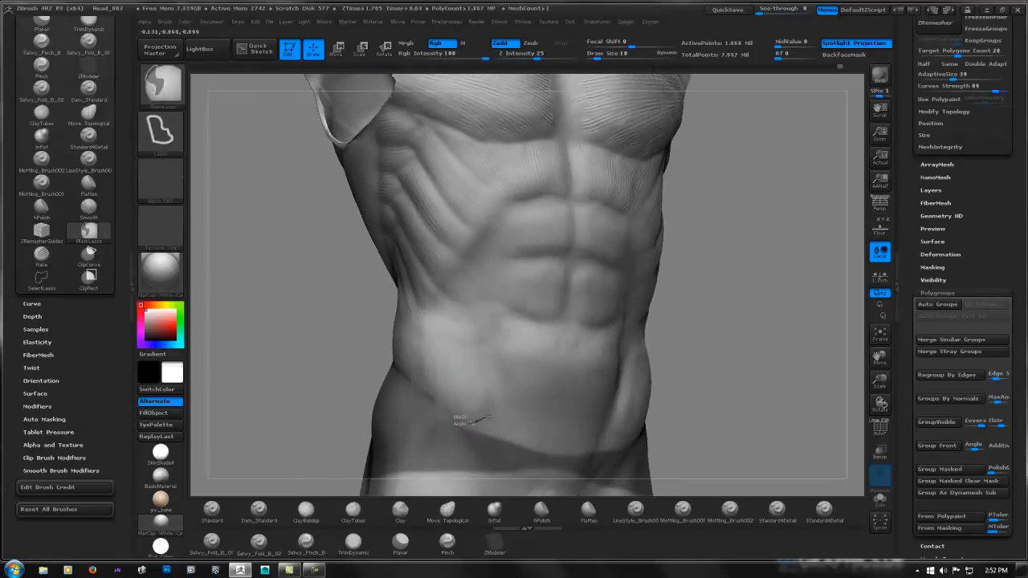
pyautogui.moveTo(463, 420)
pyautogui.keyDown('ctrl'); pyautogui.mouseDown()
pyautogui.moveTo(498, 420)
pyautogui.moveTo(482, 455)
pyautogui.mouseUp(); pyautogui.keyUp('ctrl')
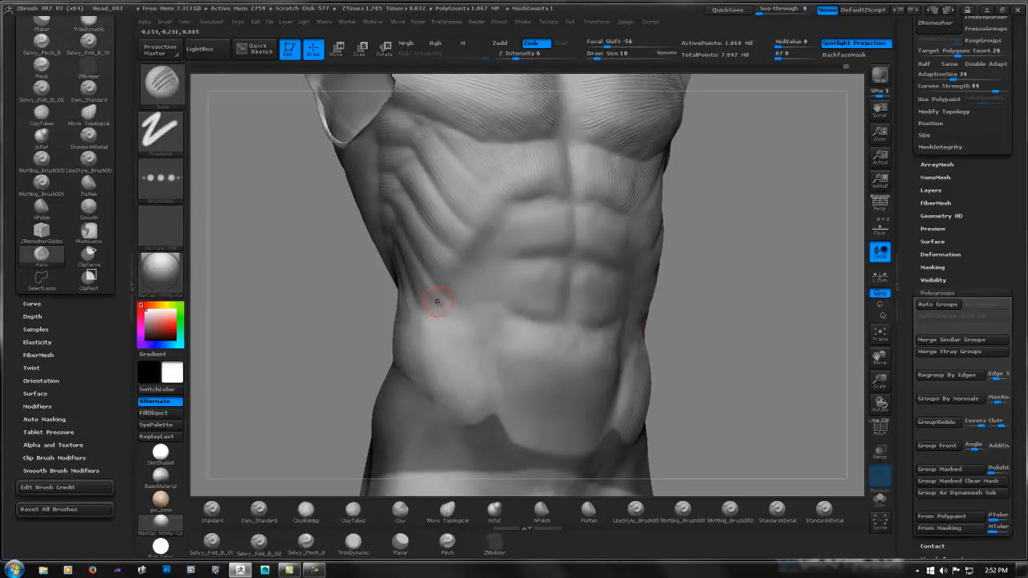
pyautogui.moveTo(438, 303)
pyautogui.mouseDown()
pyautogui.moveTo(474, 359)
pyautogui.moveTo(482, 402)
pyautogui.mouseUp()
pyautogui.keyDown('shift'); pyautogui.moveTo(759, 236); pyautogui.dragTo(707, 237); pyautogui.keyUp('shift')
pyautogui.moveTo(492, 306); pyautogui.dragTo(434, 280, button='right')
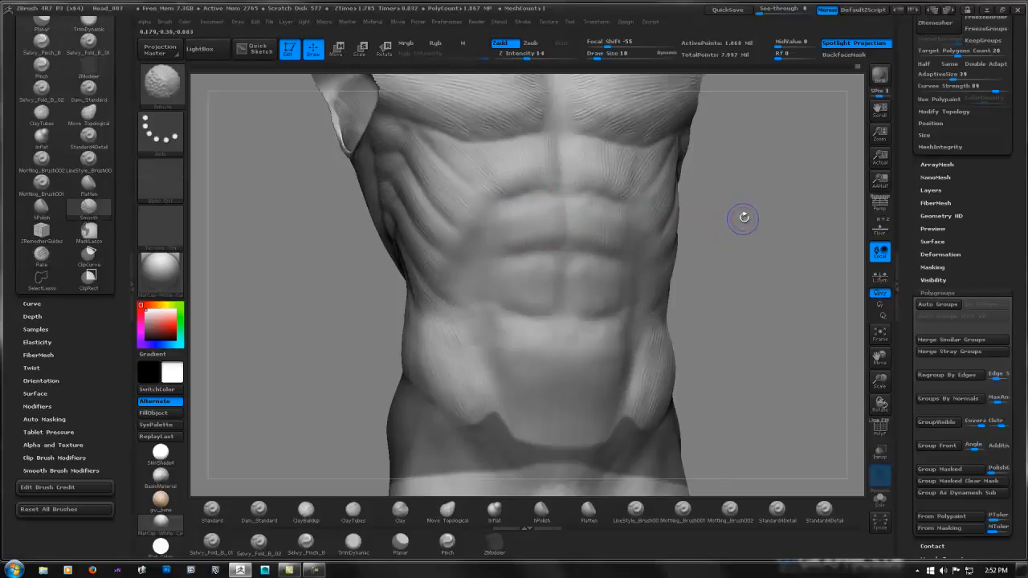
# Clear the mask and rake fine fibres down the abdominal muscles and lower abdomen toward the groin
pyautogui.moveTo(741, 218); pyautogui.dragTo(676, 231)
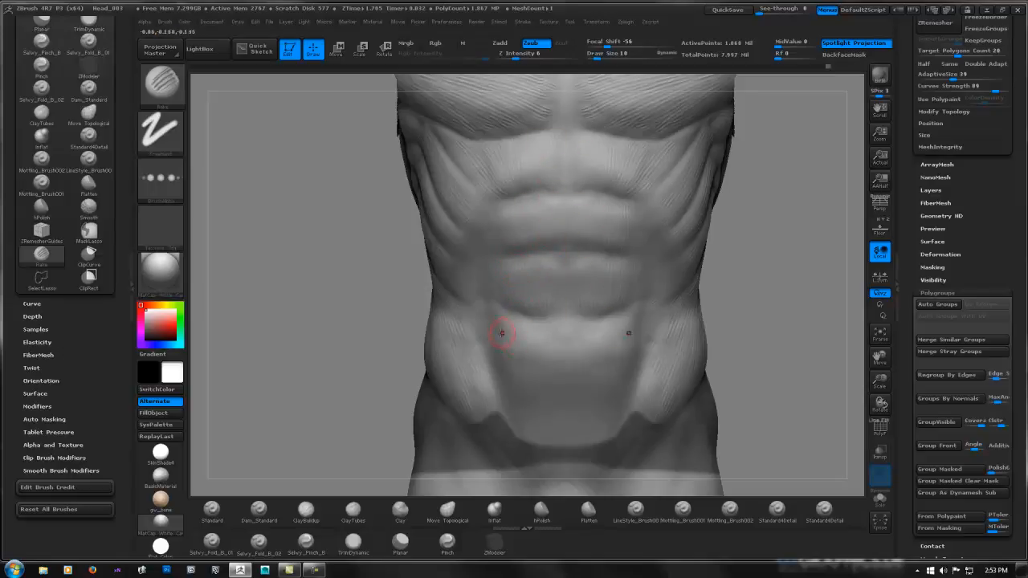
pyautogui.keyDown('alt'); pyautogui.moveTo(523, 361); pyautogui.dragTo(518, 261); pyautogui.keyUp('alt')
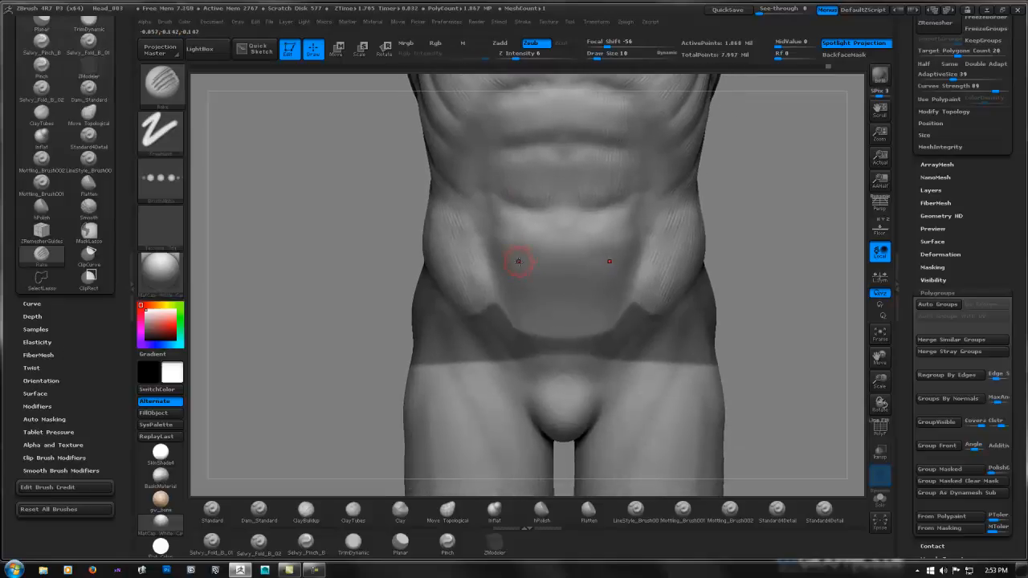
pyautogui.keyDown('ctrl'); pyautogui.moveTo(787, 202); pyautogui.dragTo(795, 210); pyautogui.keyUp('ctrl')
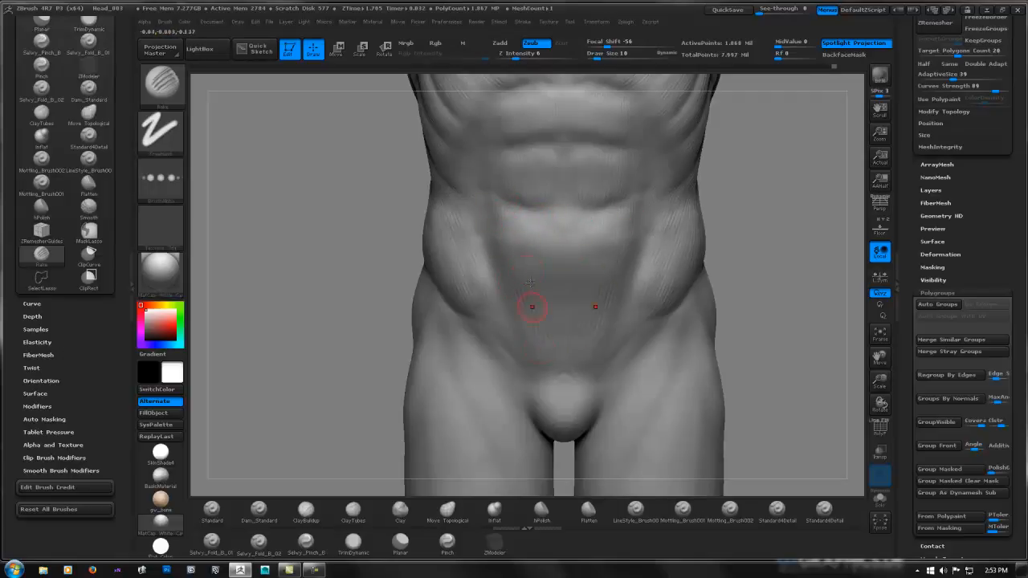
pyautogui.keyDown('alt'); pyautogui.moveTo(715, 206); pyautogui.dragTo(714, 308, button='right'); pyautogui.keyUp('alt')
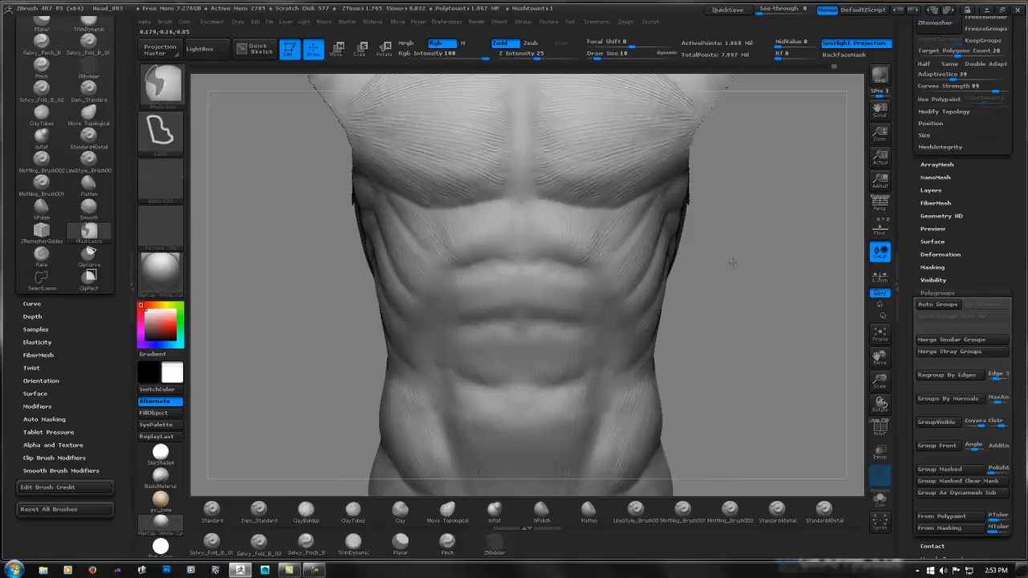
# Rake fibres along the neck muscles from behind the ear down to the collarbone
pyautogui.moveTo(731, 262)
pyautogui.keyDown('ctrl'); pyautogui.mouseDown(button='right')
pyautogui.moveTo(656, 262)
pyautogui.moveTo(618, 277)
pyautogui.moveTo(627, 268)
pyautogui.moveTo(563, 257)
pyautogui.moveTo(591, 238)
pyautogui.moveTo(539, 178)
pyautogui.moveTo(551, 240)
pyautogui.moveTo(567, 209)
pyautogui.mouseUp(button='right'); pyautogui.keyUp('ctrl')
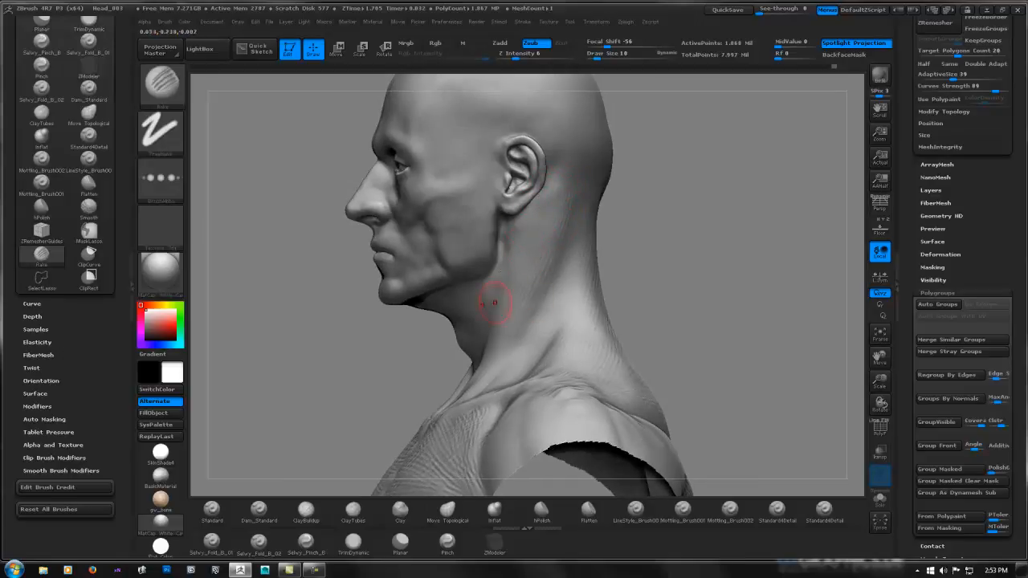
pyautogui.moveTo(539, 256)
pyautogui.mouseDown(button='right')
pyautogui.moveTo(562, 241)
pyautogui.moveTo(530, 243)
pyautogui.mouseUp(button='right')
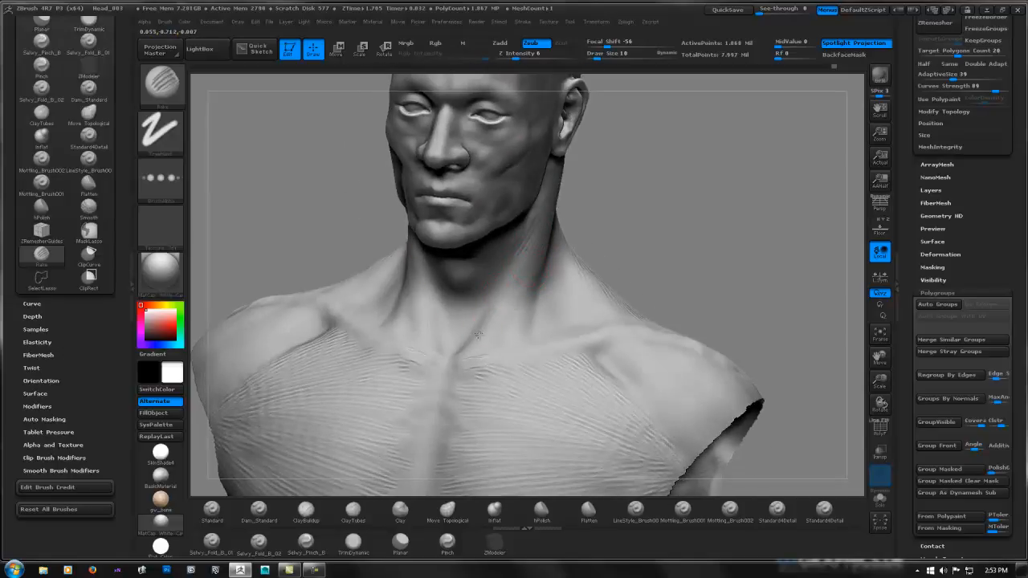
pyautogui.moveTo(477, 340); pyautogui.dragTo(514, 265, button='right')
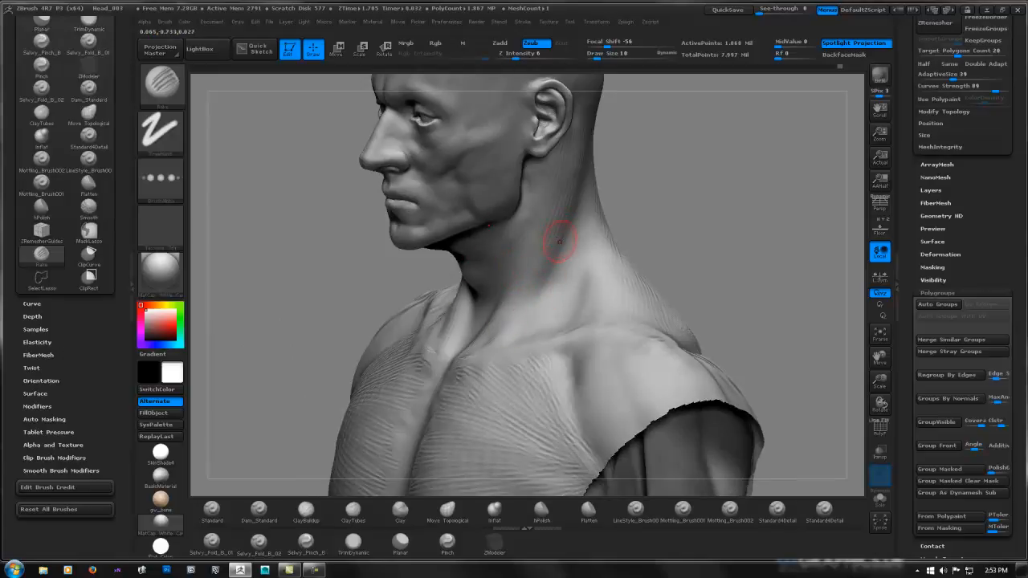
pyautogui.moveTo(555, 233); pyautogui.dragTo(562, 219, button='right')
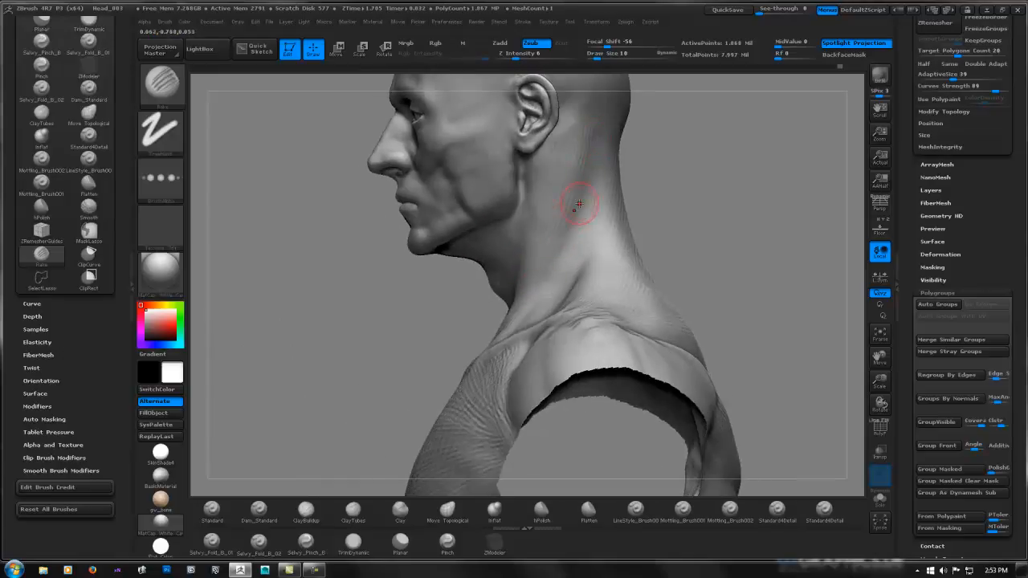
pyautogui.moveTo(550, 264)
pyautogui.mouseDown(button='right')
pyautogui.moveTo(578, 273)
pyautogui.moveTo(528, 302)
pyautogui.moveTo(578, 327)
pyautogui.mouseUp(button='right')
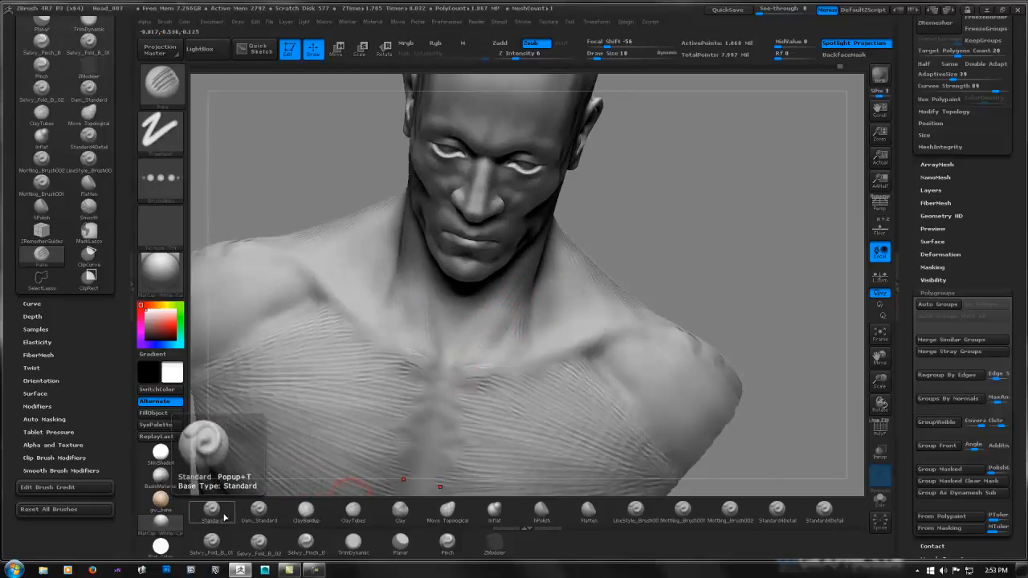
# Use the Dam_Standard brush in Zsub to cut creases along the side neck muscles down to the collarbone
pyautogui.click(259, 510)
pyautogui.moveTo(610, 306); pyautogui.dragTo(528, 309, button='right')
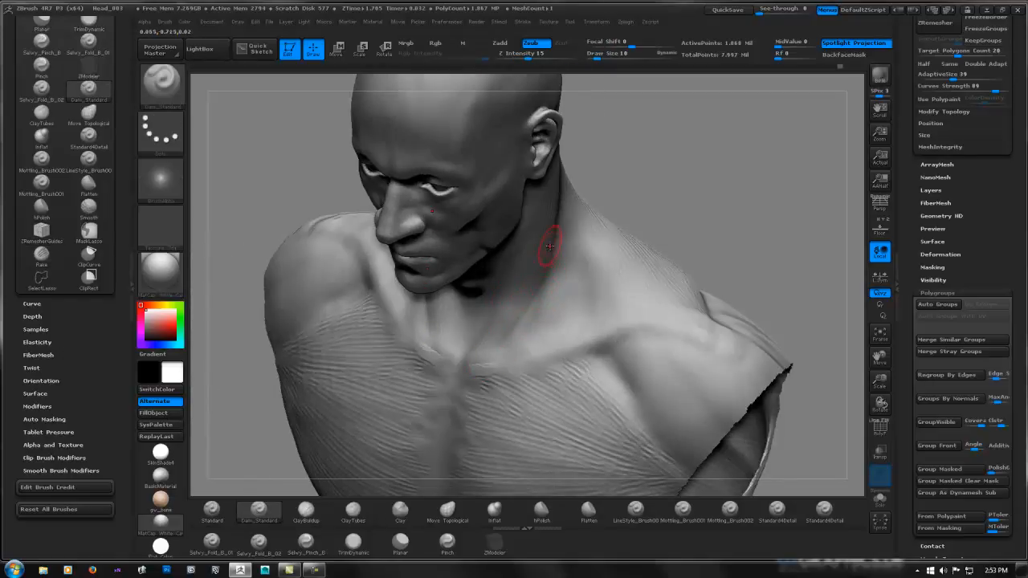
pyautogui.press('ctrl')
pyautogui.moveTo(546, 266); pyautogui.dragTo(547, 255, button='right')
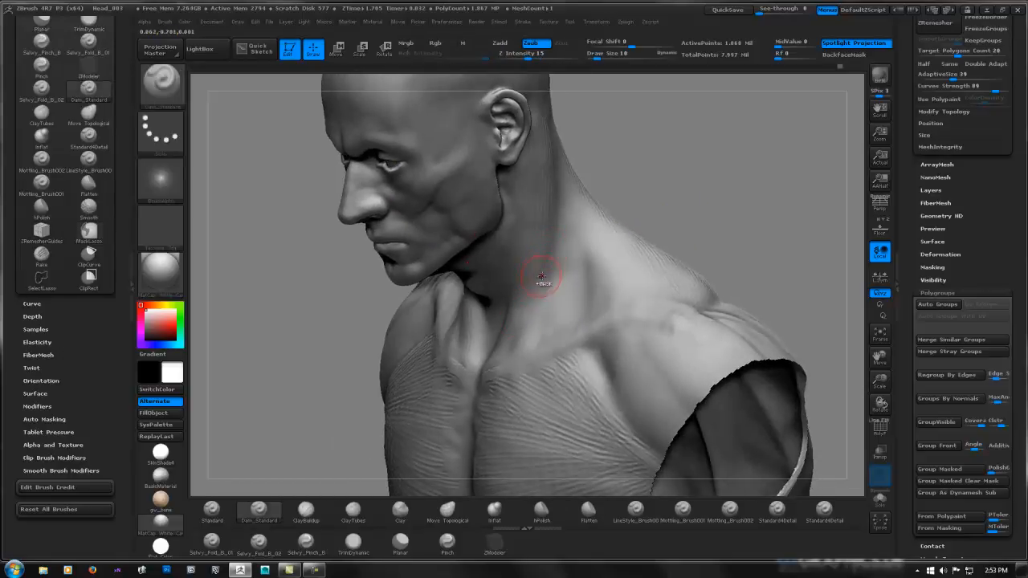
pyautogui.moveTo(654, 231)
pyautogui.mouseDown(button='right')
pyautogui.moveTo(573, 275)
pyautogui.moveTo(547, 261)
pyautogui.mouseUp(button='right')
pyautogui.press('ctrl')
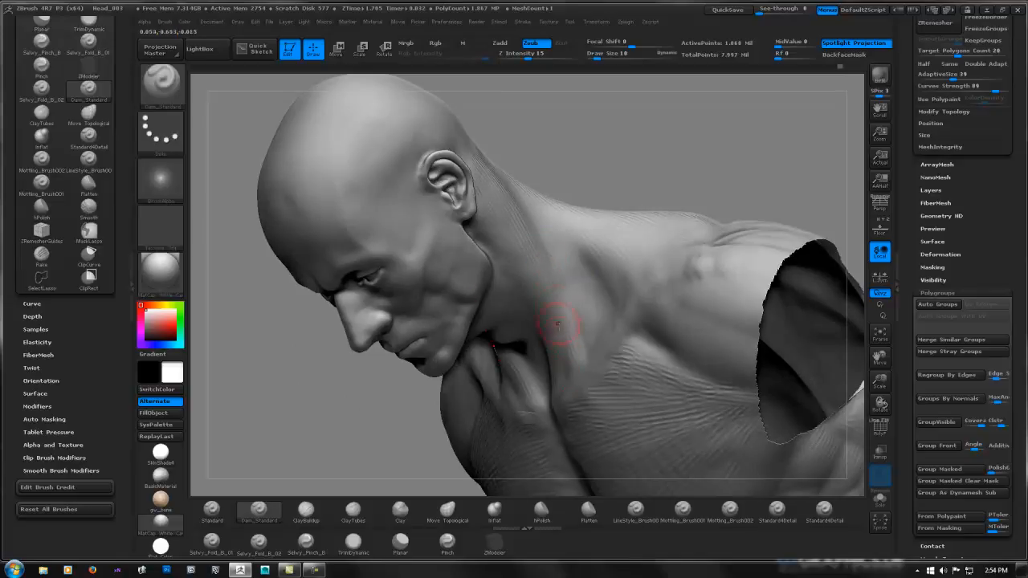
pyautogui.moveTo(558, 324)
pyautogui.mouseDown(button='right')
pyautogui.moveTo(573, 332)
pyautogui.moveTo(628, 207)
pyautogui.moveTo(696, 241)
pyautogui.moveTo(626, 246)
pyautogui.moveTo(622, 278)
pyautogui.moveTo(516, 300)
pyautogui.moveTo(563, 271)
pyautogui.mouseUp(button='right')
pyautogui.press('shift')
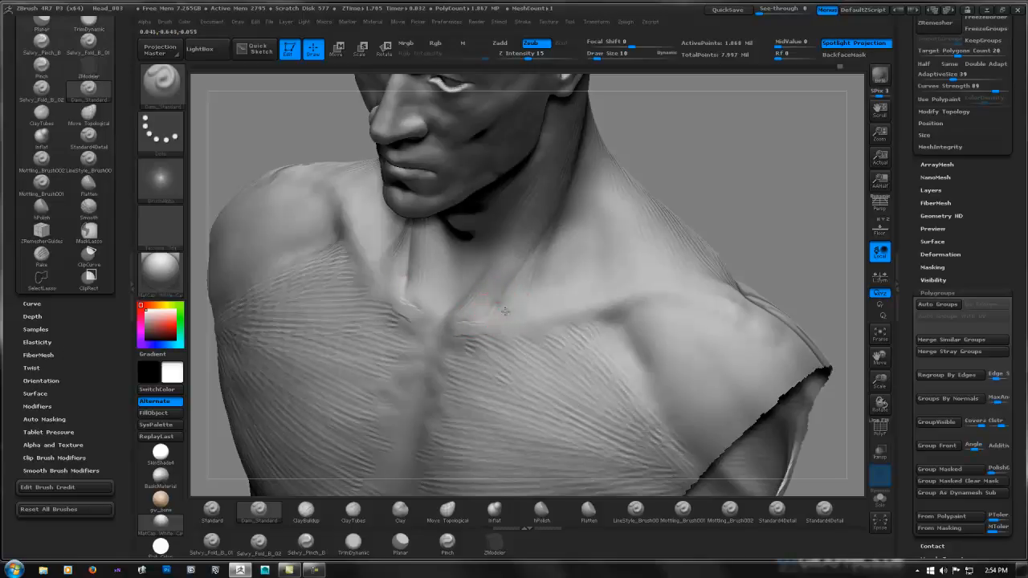
pyautogui.moveTo(592, 249); pyautogui.dragTo(569, 246, button='right')
# Rake fine fibres with the Rake brush along the base of the neck, above the collarbone and over the trapezius
pyautogui.click(350, 507)
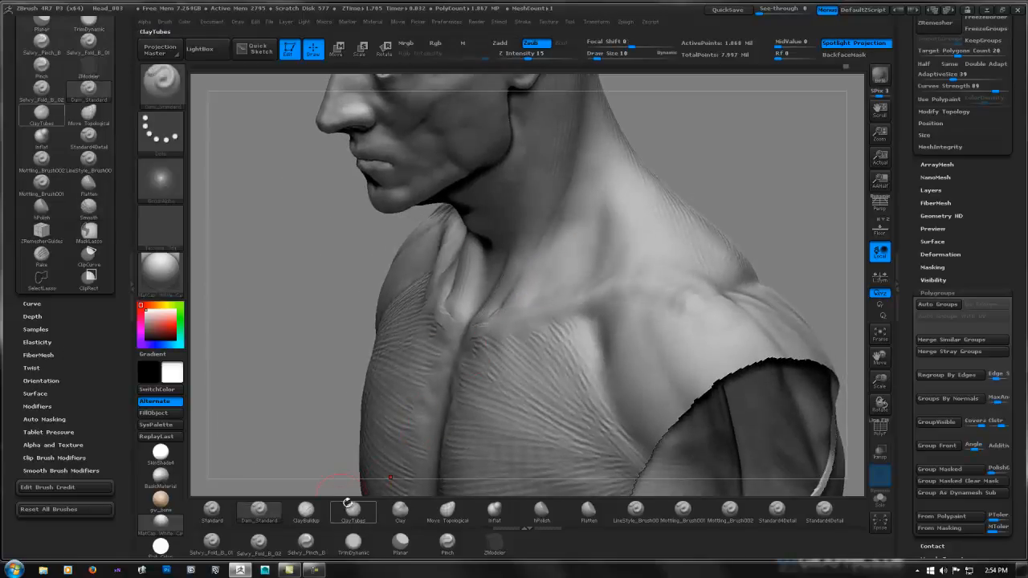
pyautogui.click(44, 254)
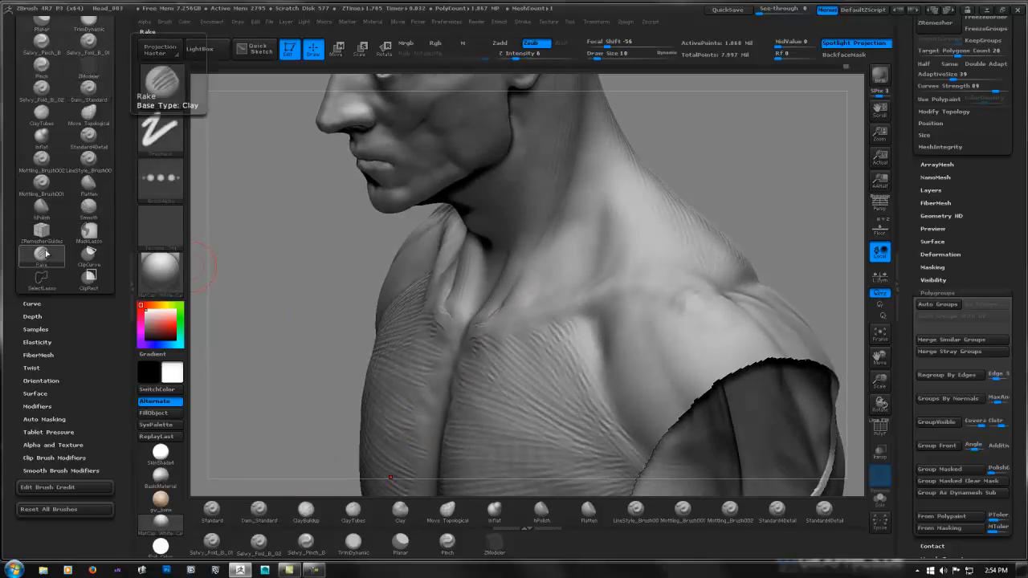
pyautogui.moveTo(526, 276); pyautogui.dragTo(533, 287, button='right')
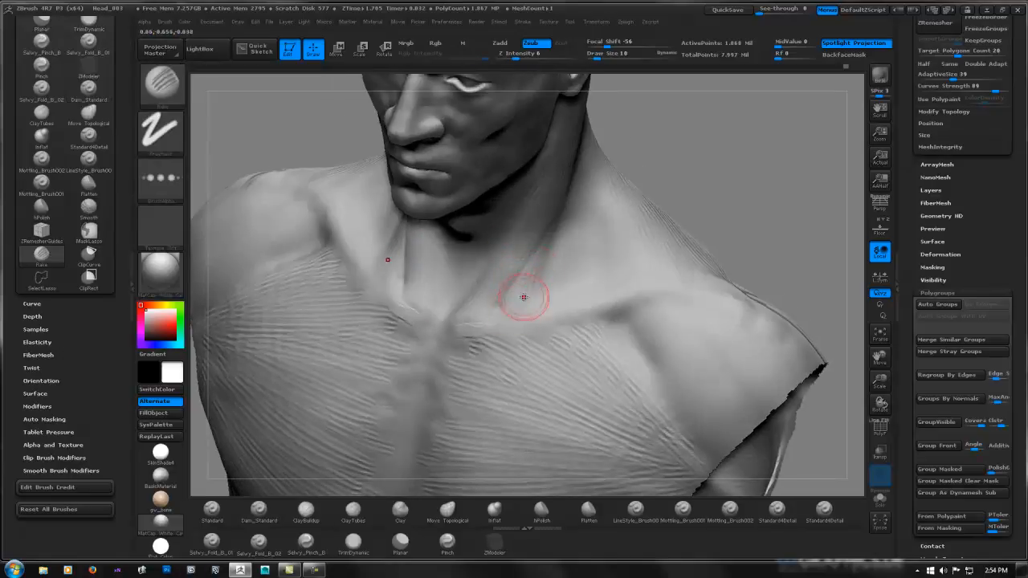
pyautogui.moveTo(553, 235)
pyautogui.mouseDown()
pyautogui.moveTo(522, 289)
pyautogui.moveTo(532, 310)
pyautogui.mouseUp()
pyautogui.keyDown('ctrl'); pyautogui.moveTo(704, 229); pyautogui.dragTo(645, 225, button='right'); pyautogui.keyUp('ctrl')
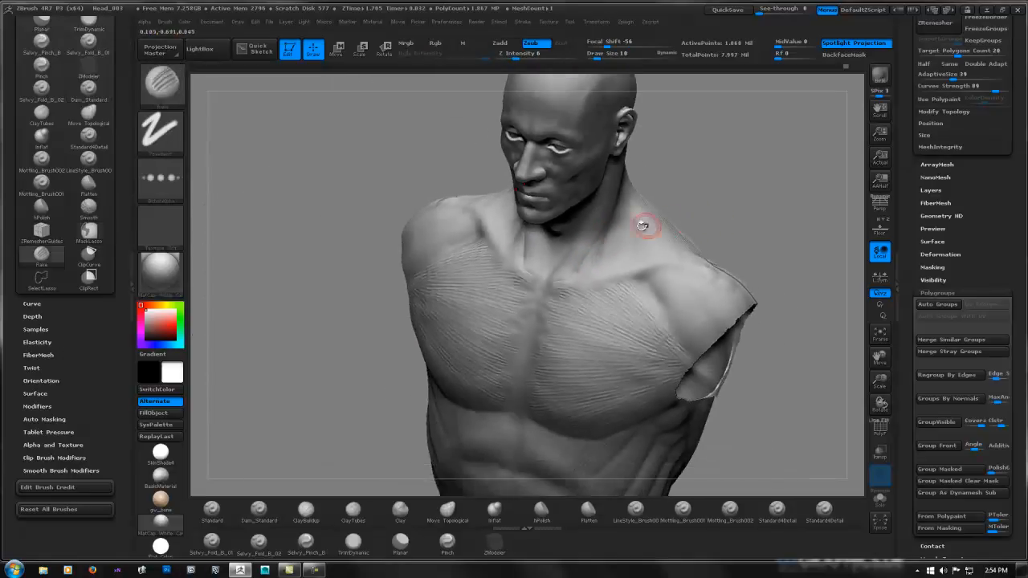
pyautogui.moveTo(722, 180); pyautogui.dragTo(455, 252, button='right')
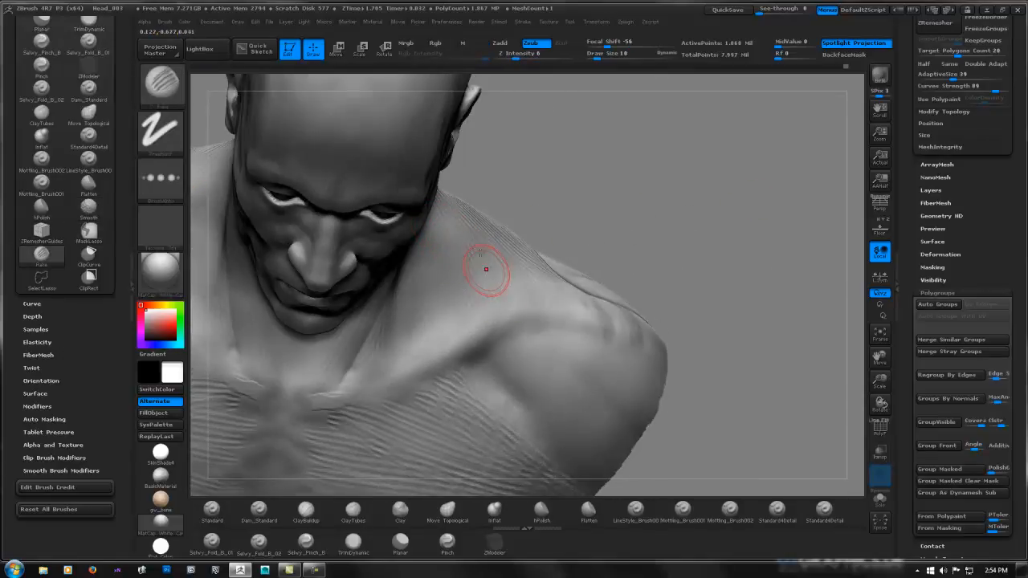
pyautogui.moveTo(475, 293)
pyautogui.mouseDown(button='right')
pyautogui.moveTo(450, 131)
pyautogui.moveTo(562, 198)
pyautogui.moveTo(647, 268)
pyautogui.moveTo(610, 200)
pyautogui.moveTo(604, 226)
pyautogui.moveTo(551, 230)
pyautogui.moveTo(589, 224)
pyautogui.mouseUp(button='right')
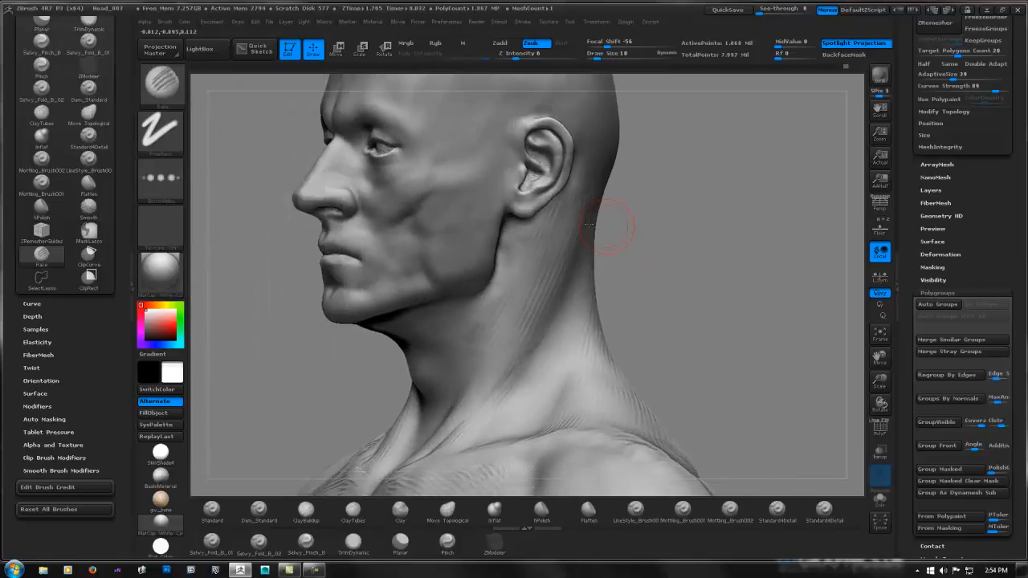
# Set the Rake brush to draw size 5 and Z intensity 7, and rake vertical fibres down the jaw muscle below the cheekbone
pyautogui.moveTo(462, 215); pyautogui.dragTo(443, 219, button='right')
pyautogui.moveTo(736, 212); pyautogui.dragTo(727, 213)
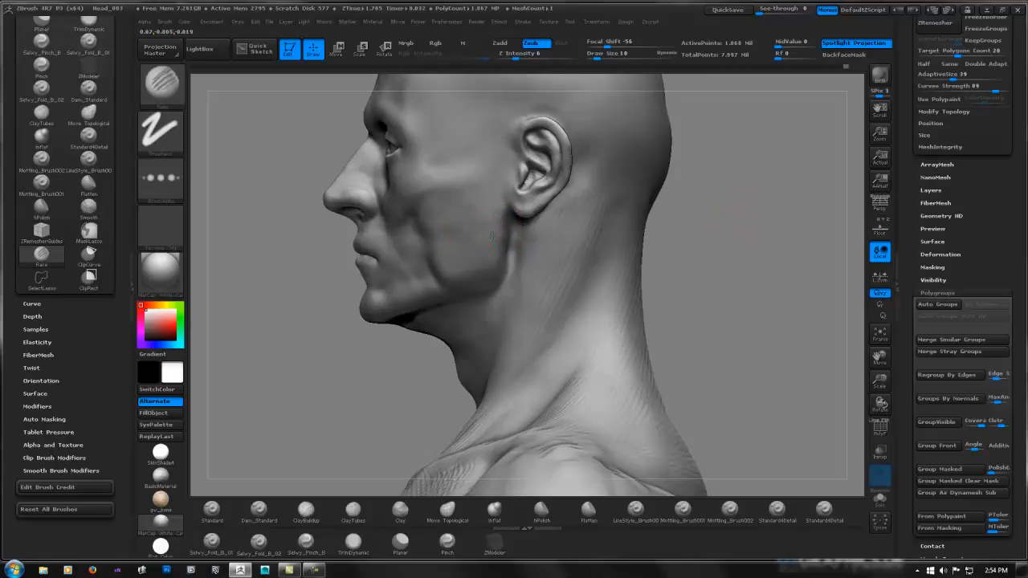
pyautogui.moveTo(492, 235); pyautogui.dragTo(454, 215, button='right')
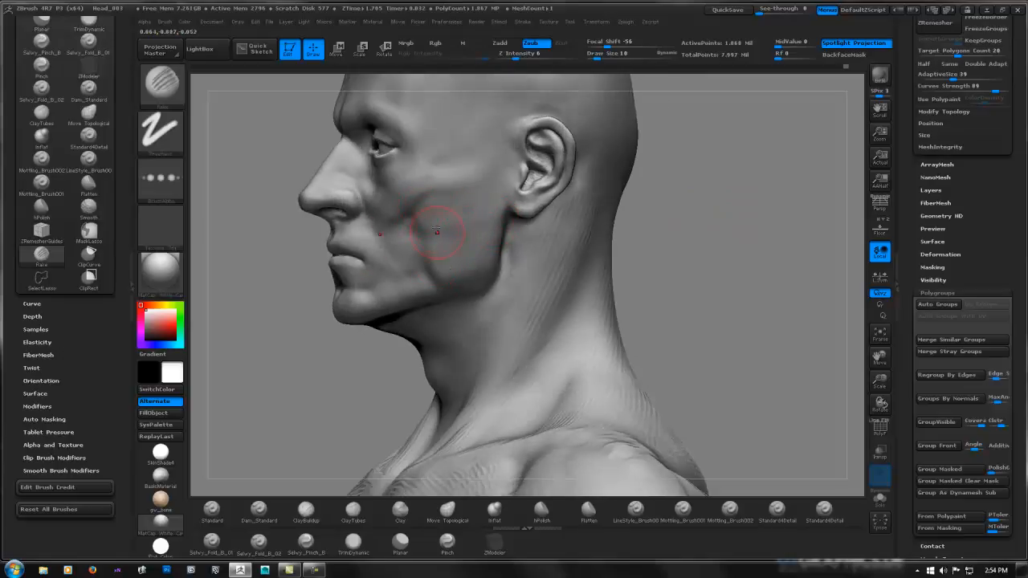
pyautogui.press('space')
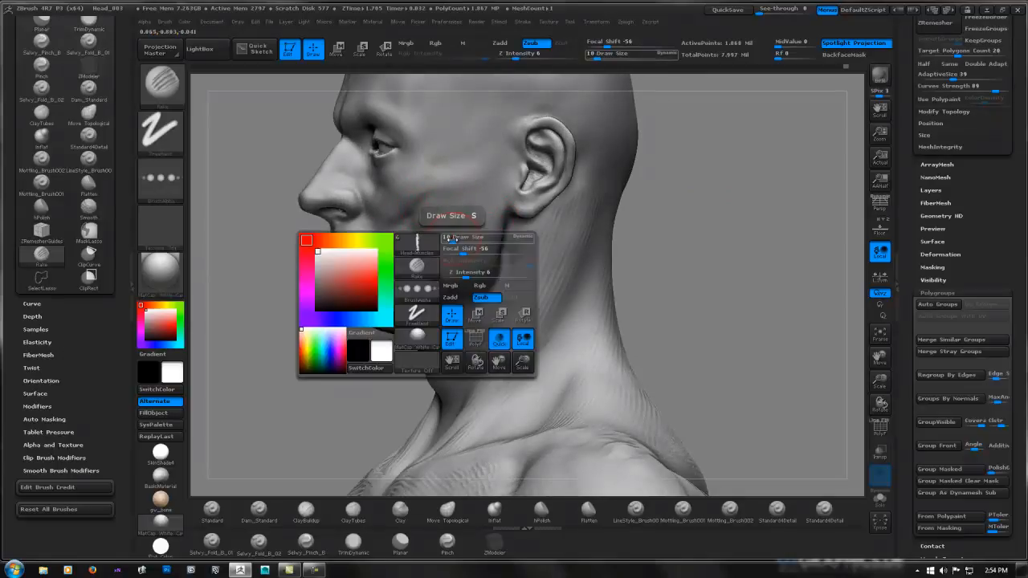
pyautogui.moveTo(451, 240); pyautogui.dragTo(447, 242)
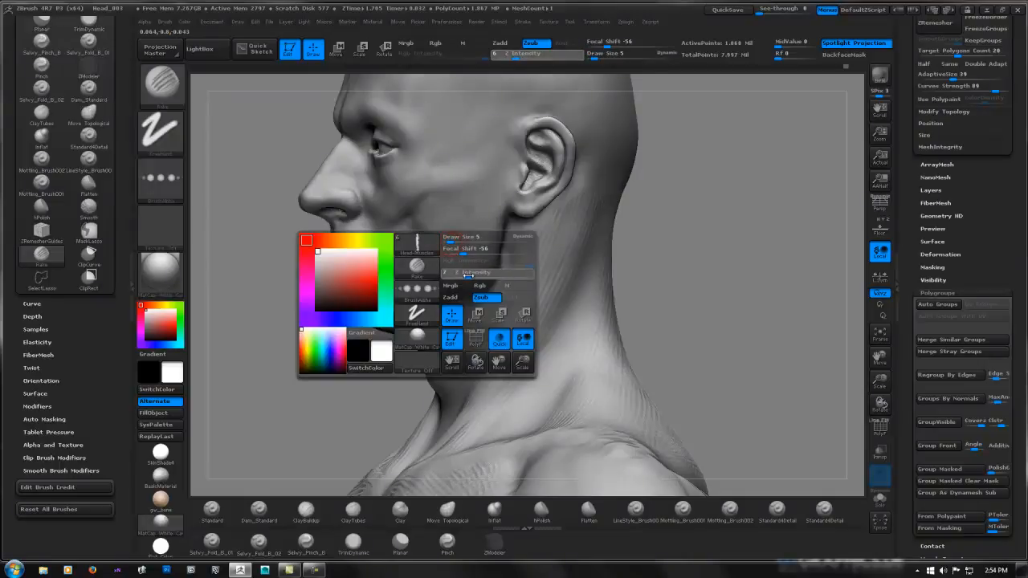
pyautogui.moveTo(468, 276); pyautogui.dragTo(470, 275)
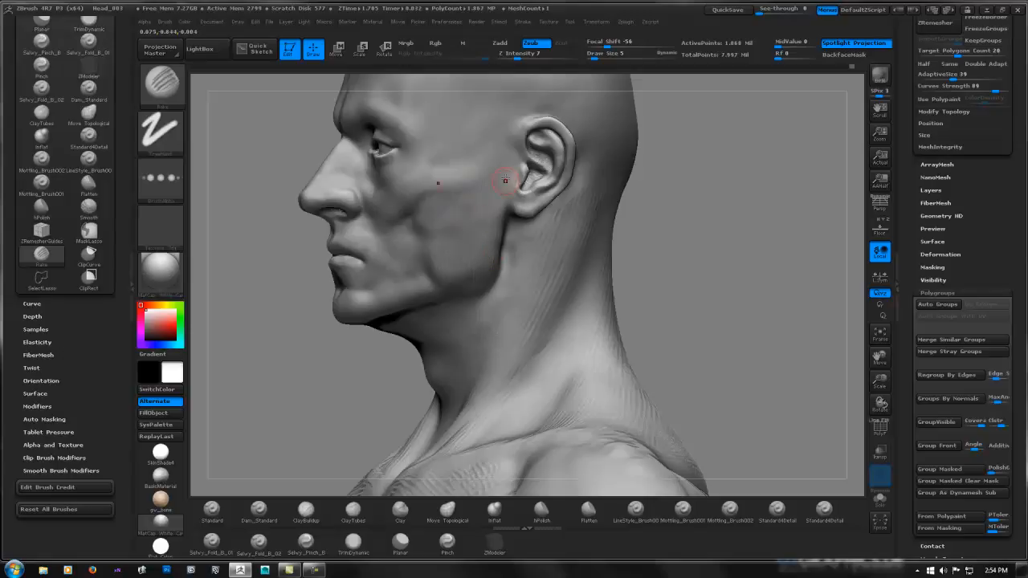
pyautogui.moveTo(448, 236); pyautogui.dragTo(417, 268, button='right')
pyautogui.moveTo(593, 234); pyautogui.dragTo(688, 225, button='right')
pyautogui.keyDown('alt'); pyautogui.moveTo(539, 239); pyautogui.dragTo(457, 249, button='right'); pyautogui.keyUp('alt')
# Show the Eyes subtool so the eyeballs fill the sockets
pyautogui.moveTo(589, 231); pyautogui.dragTo(715, 209, button='right')
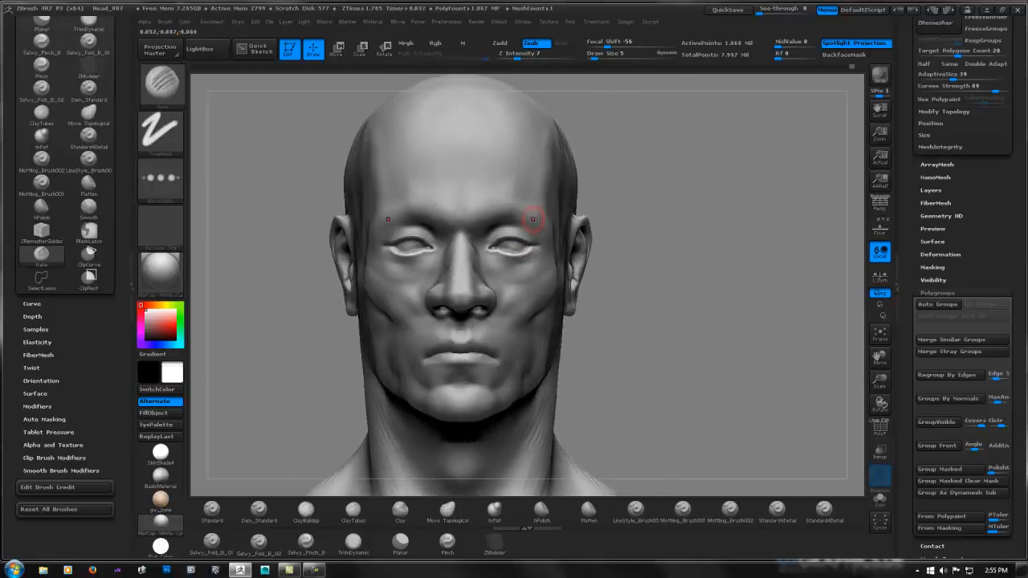
pyautogui.keyDown('ctrl'); pyautogui.moveTo(499, 218); pyautogui.dragTo(497, 230, button='right'); pyautogui.keyUp('ctrl')
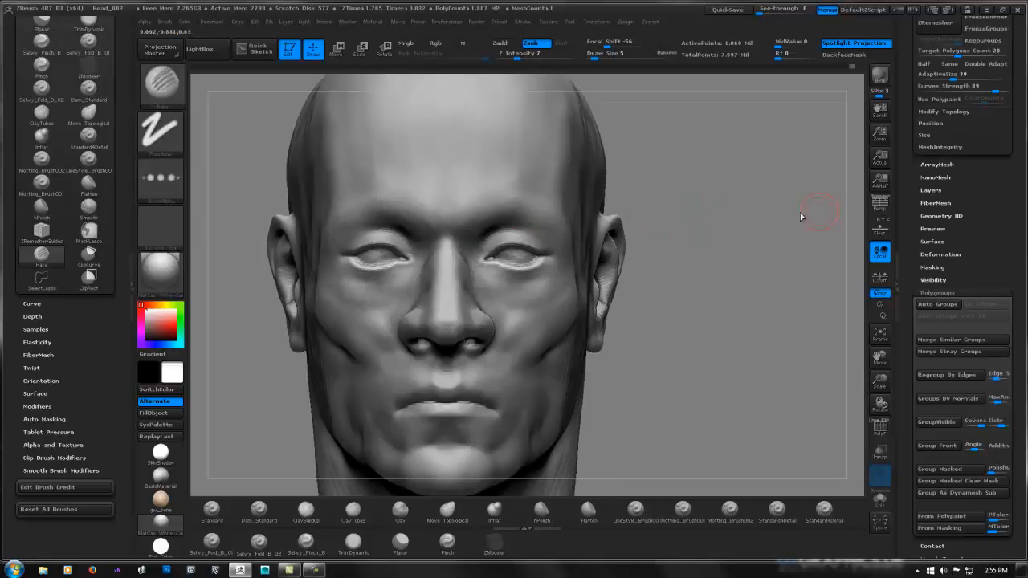
pyautogui.moveTo(1006, 194); pyautogui.dragTo(978, 276)
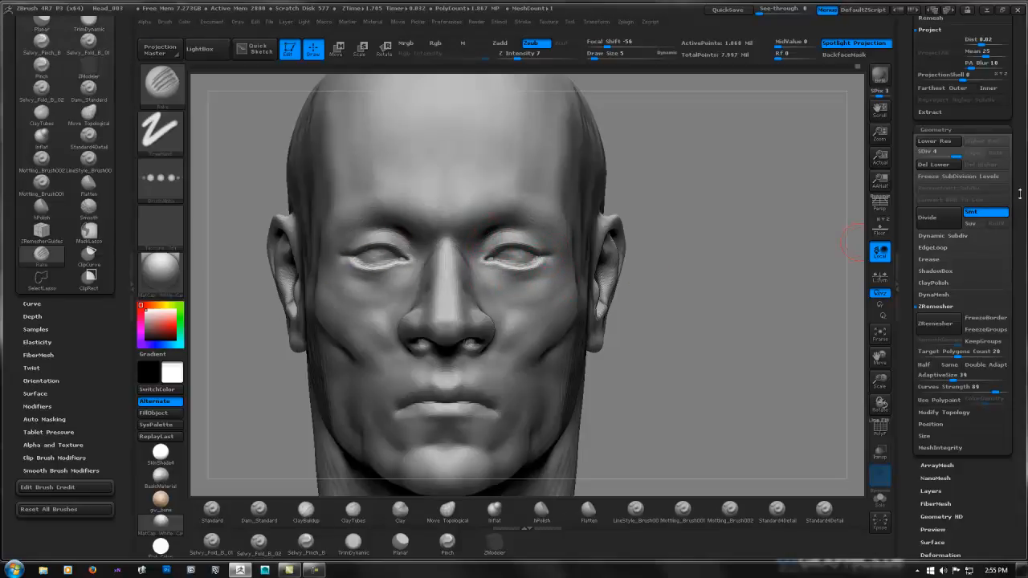
pyautogui.moveTo(1020, 194)
pyautogui.mouseDown()
pyautogui.moveTo(1020, 270)
pyautogui.moveTo(1020, 247)
pyautogui.mouseUp()
pyautogui.click(1003, 233)
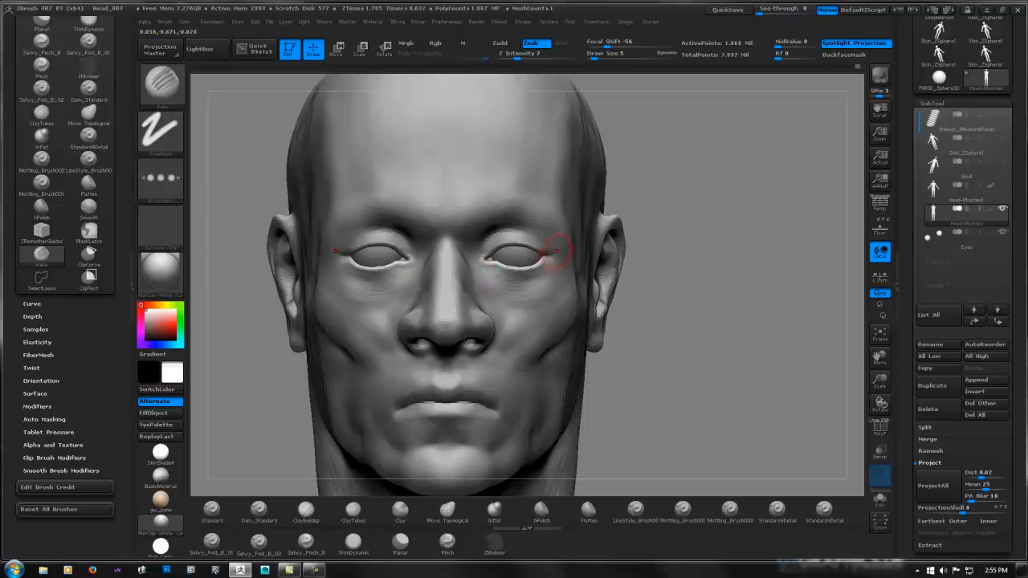
# Rake curved fibres in rings around both eyes and vertical fibres up the forehead
pyautogui.moveTo(666, 257); pyautogui.dragTo(526, 229)
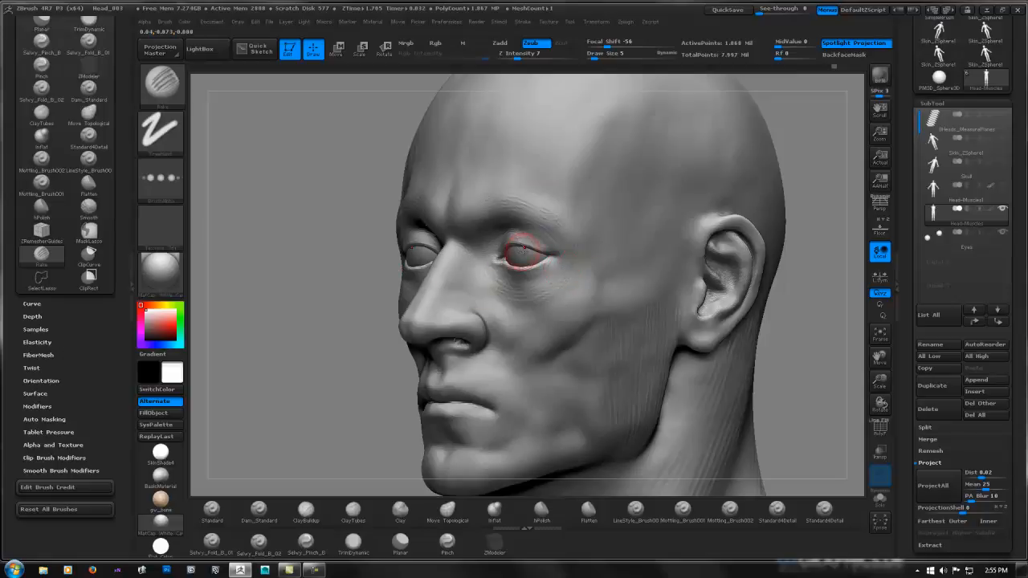
pyautogui.moveTo(530, 254); pyautogui.dragTo(626, 225, button='right')
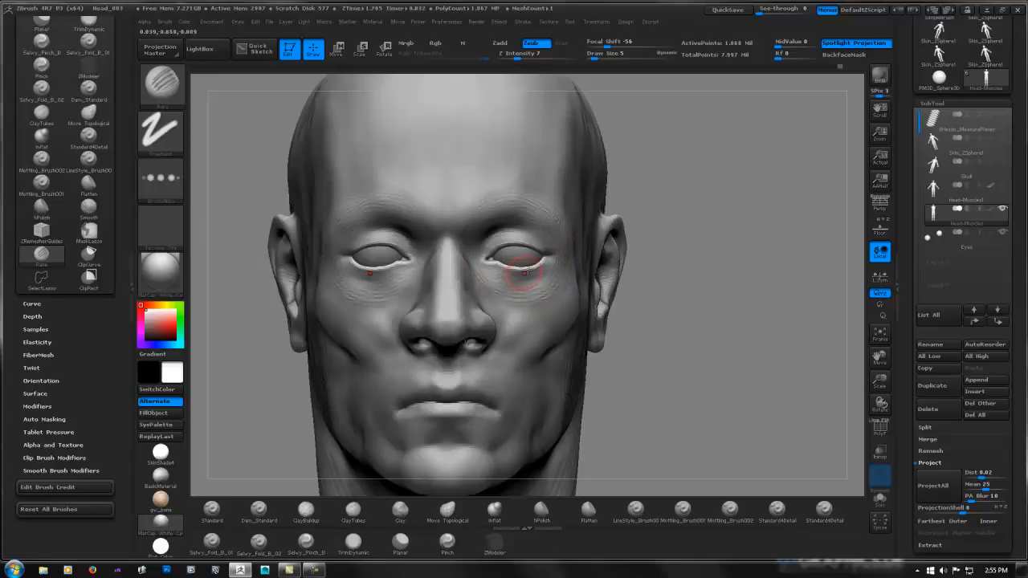
pyautogui.moveTo(704, 249); pyautogui.dragTo(679, 210)
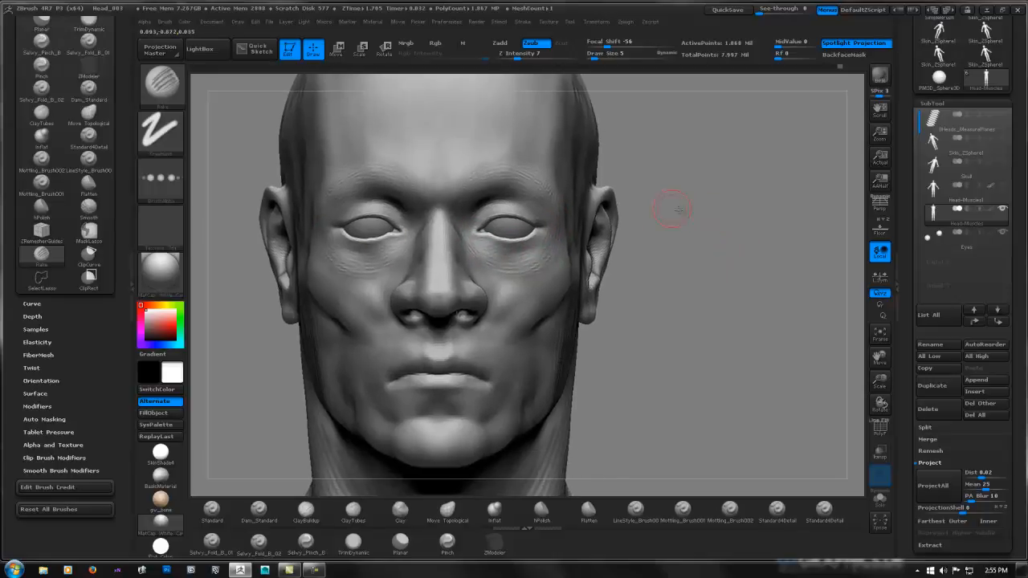
pyautogui.keyDown('alt'); pyautogui.moveTo(481, 177); pyautogui.dragTo(485, 272, button='right'); pyautogui.keyUp('alt')
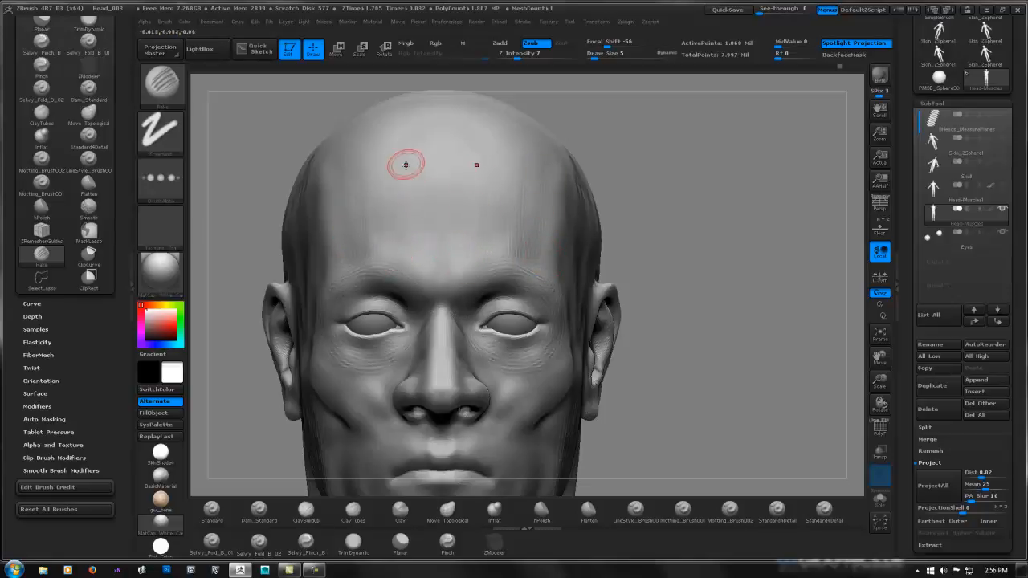
pyautogui.keyDown('ctrl'); pyautogui.moveTo(459, 245); pyautogui.dragTo(431, 300, button='right'); pyautogui.keyUp('ctrl')
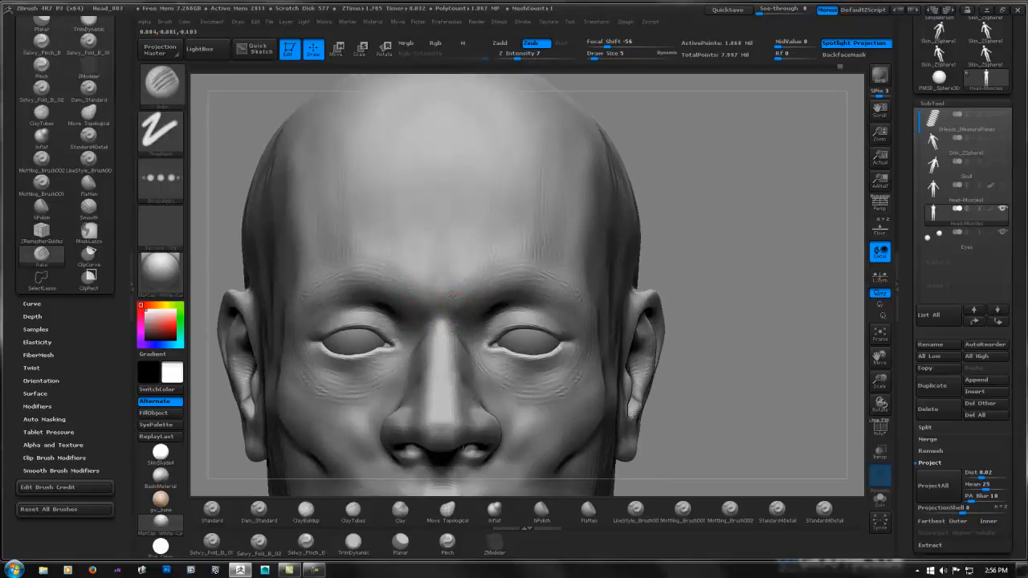
# Rake fine fibres along the bridge and sides of the nose
pyautogui.keyDown('alt'); pyautogui.moveTo(440, 331); pyautogui.dragTo(445, 255, button='right'); pyautogui.keyUp('alt')
pyautogui.moveTo(436, 294)
pyautogui.keyDown('alt'); pyautogui.mouseDown(button='right')
pyautogui.moveTo(452, 224)
pyautogui.moveTo(495, 222)
pyautogui.mouseUp(button='right'); pyautogui.keyUp('alt')
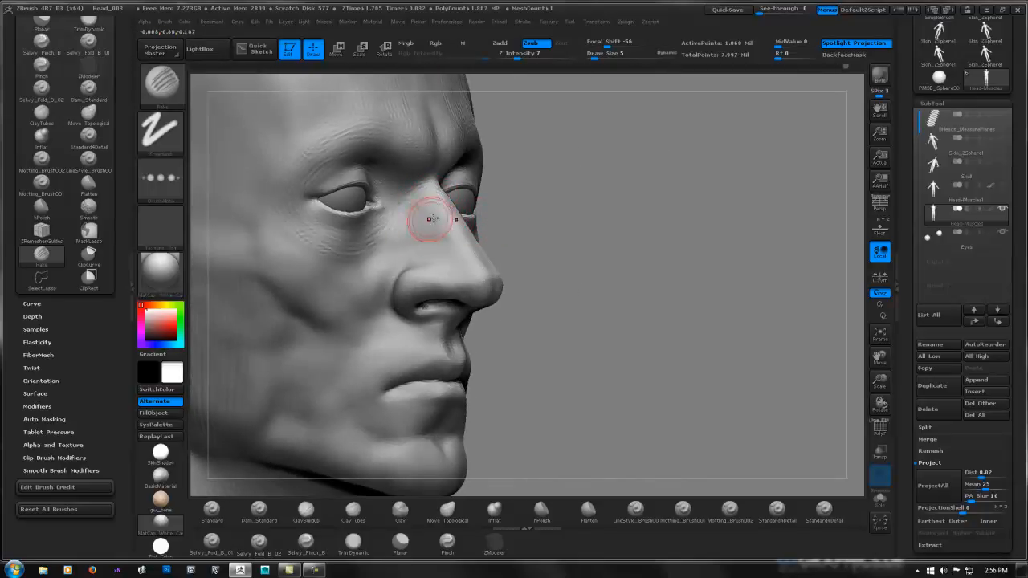
pyautogui.moveTo(431, 219); pyautogui.dragTo(449, 229)
pyautogui.moveTo(447, 222); pyautogui.dragTo(402, 222, button='right')
pyautogui.moveTo(459, 219); pyautogui.dragTo(463, 221)
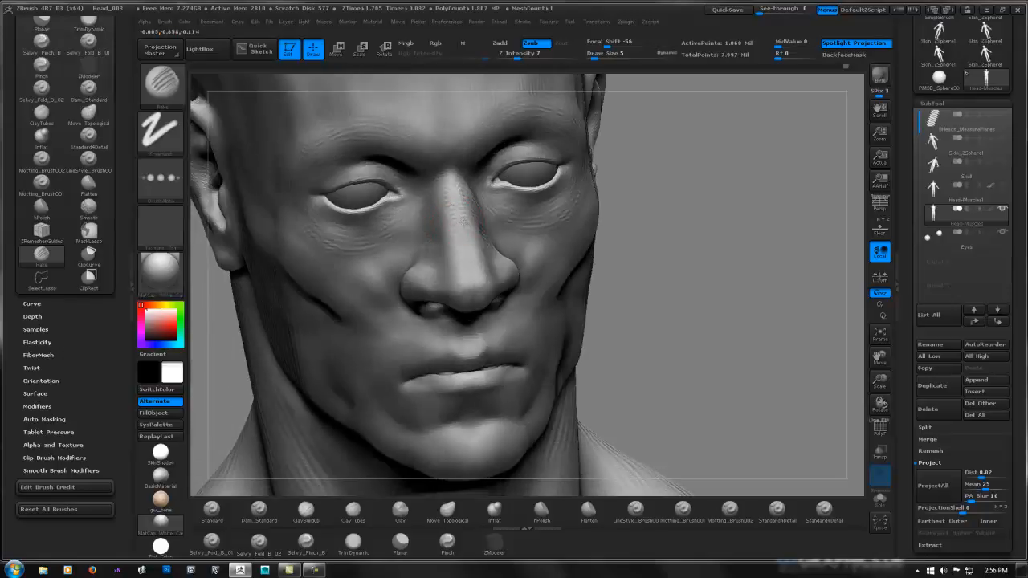
# Rake diagonal fibres across the cheek muscles from below the eyes toward the corners of the mouth
pyautogui.moveTo(454, 201)
pyautogui.mouseDown(button='right')
pyautogui.moveTo(664, 178)
pyautogui.moveTo(554, 213)
pyautogui.mouseUp(button='right')
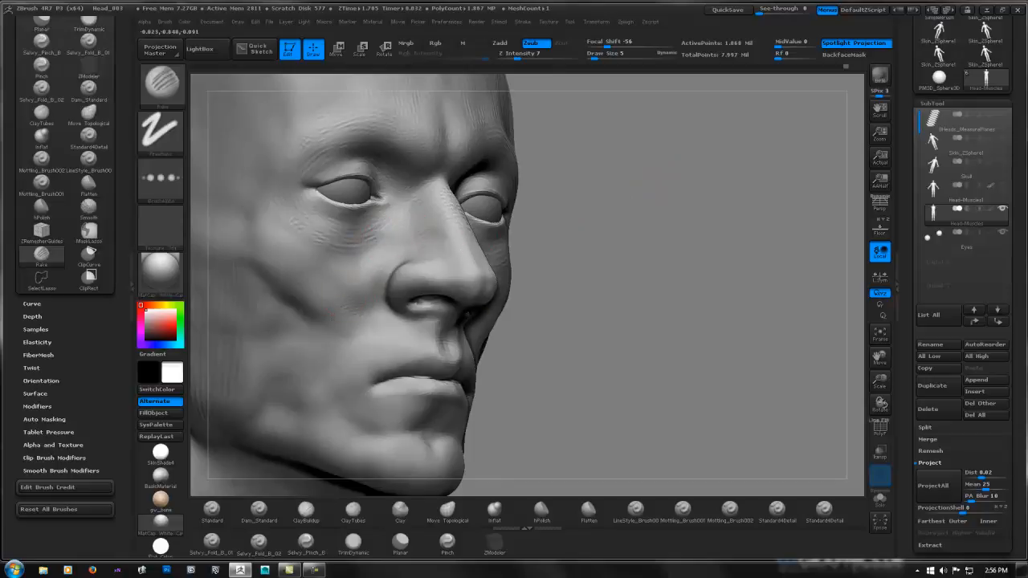
pyautogui.moveTo(509, 218)
pyautogui.mouseDown(button='right')
pyautogui.moveTo(586, 232)
pyautogui.moveTo(448, 286)
pyautogui.mouseUp(button='right')
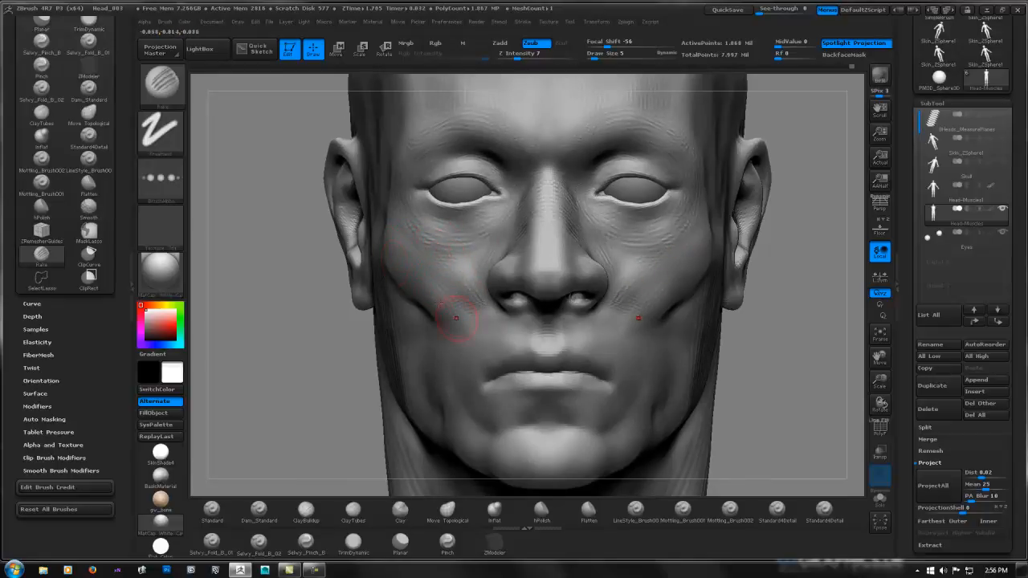
pyautogui.moveTo(426, 269); pyautogui.dragTo(381, 257, button='right')
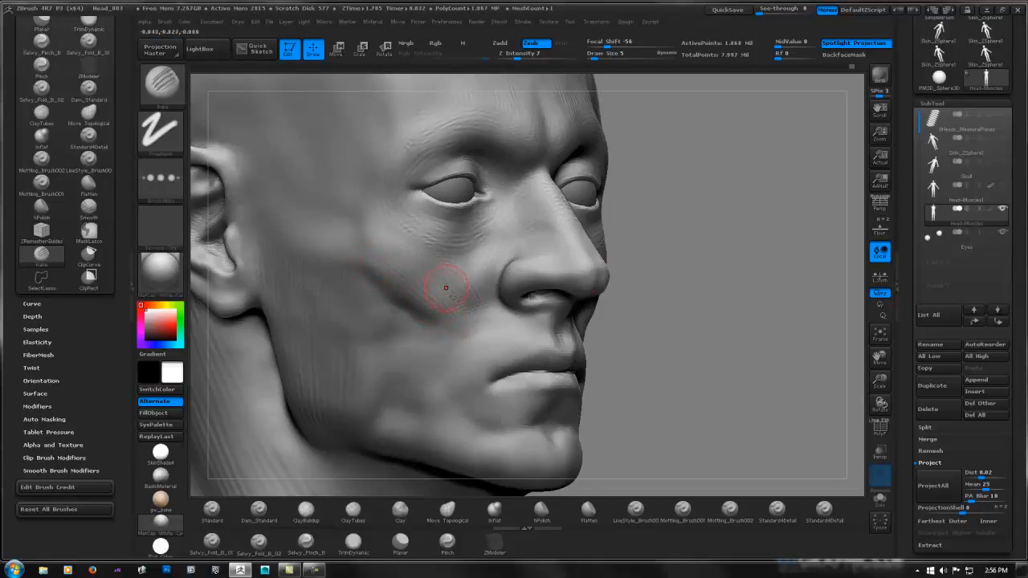
pyautogui.moveTo(477, 332)
pyautogui.mouseDown(button='right')
pyautogui.moveTo(477, 316)
pyautogui.moveTo(500, 334)
pyautogui.mouseUp(button='right')
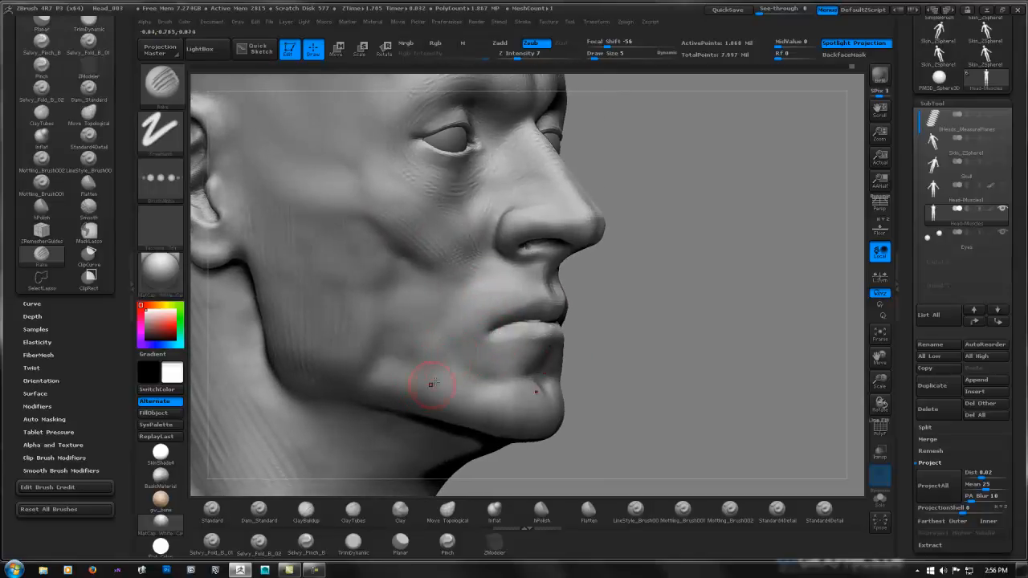
# Rake fibres beside the chin and horizontal fibres across the hollow of the lower cheek
pyautogui.keyDown('shift'); pyautogui.moveTo(459, 420); pyautogui.dragTo(596, 367, button='right'); pyautogui.keyUp('shift')
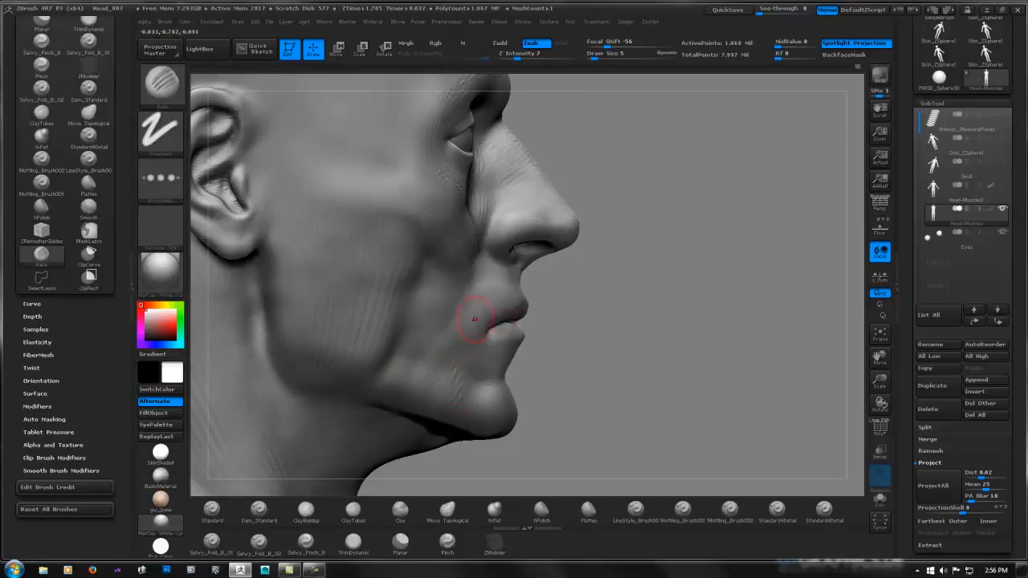
pyautogui.moveTo(474, 319); pyautogui.dragTo(420, 306, button='right')
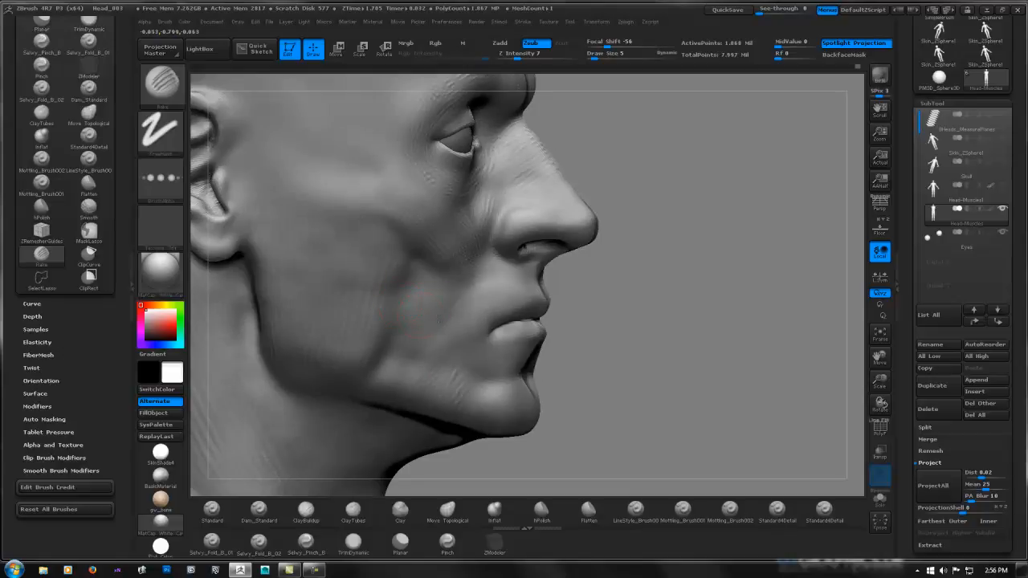
pyautogui.moveTo(409, 293); pyautogui.dragTo(442, 281)
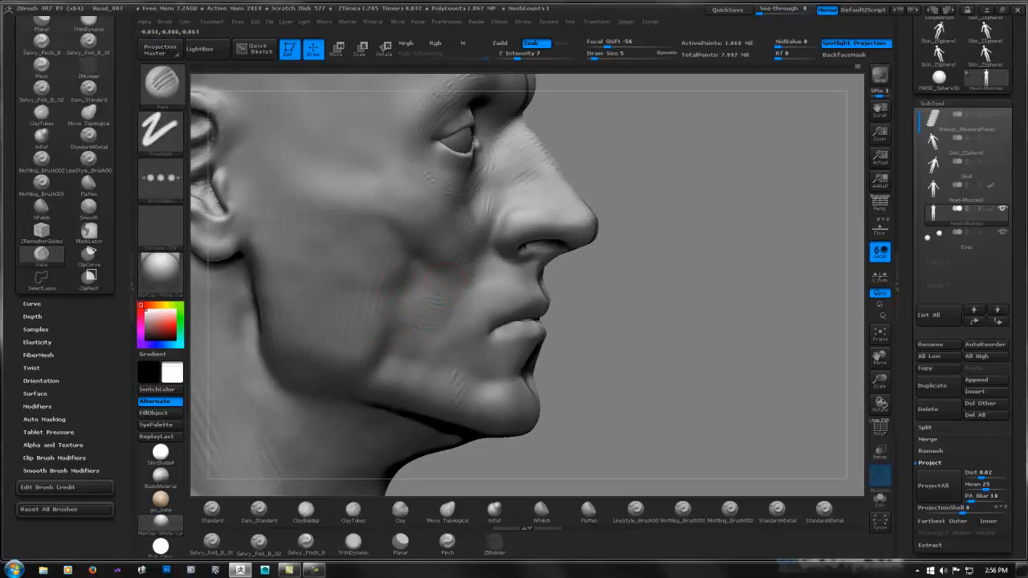
# Rake fibres over the chin and in curved rings around the mouth
pyautogui.moveTo(546, 305); pyautogui.dragTo(726, 262, button='right')
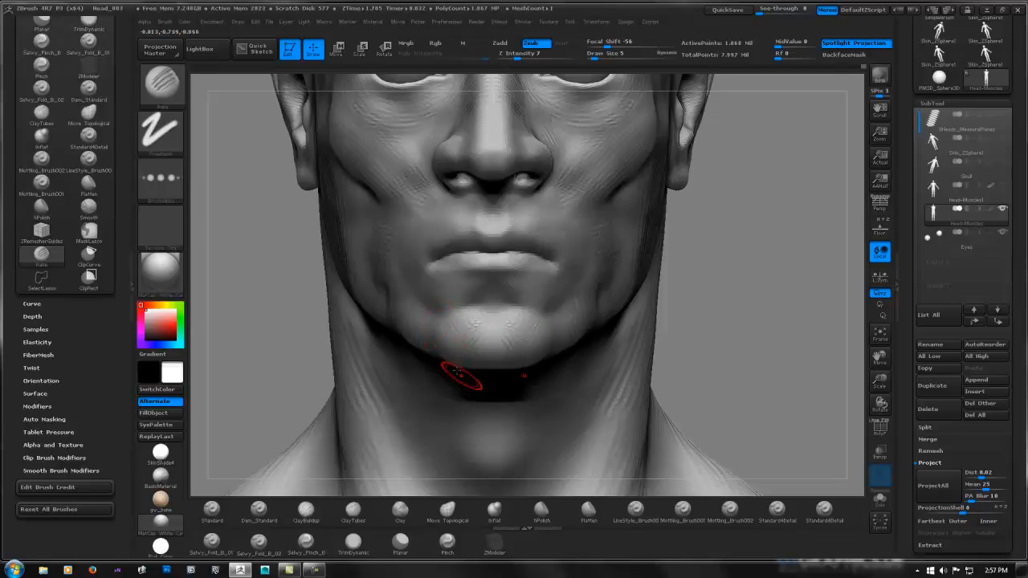
pyautogui.keyDown('alt'); pyautogui.moveTo(473, 324); pyautogui.dragTo(471, 378, button='right'); pyautogui.keyUp('alt')
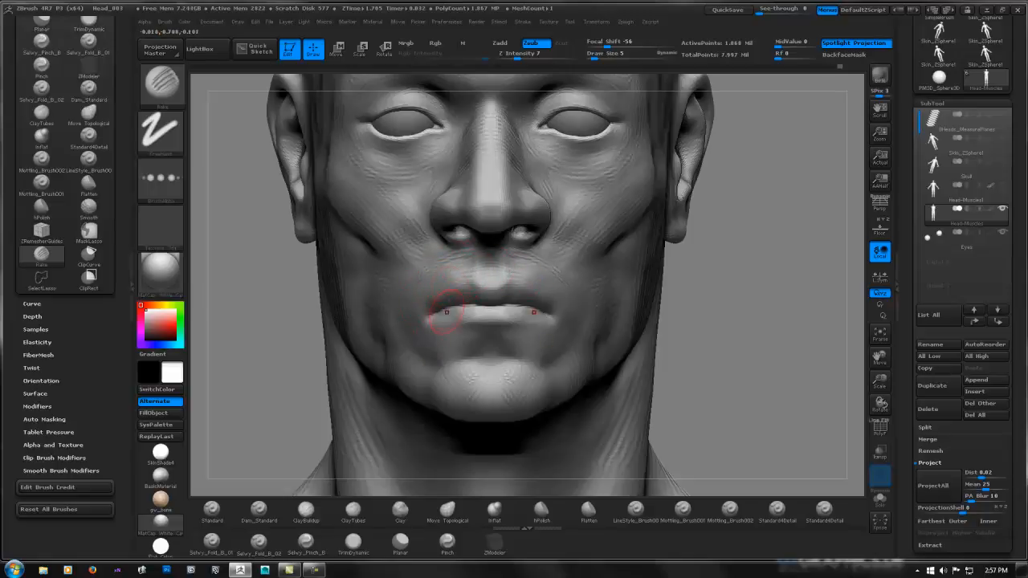
pyautogui.moveTo(447, 313); pyautogui.dragTo(543, 312, button='right')
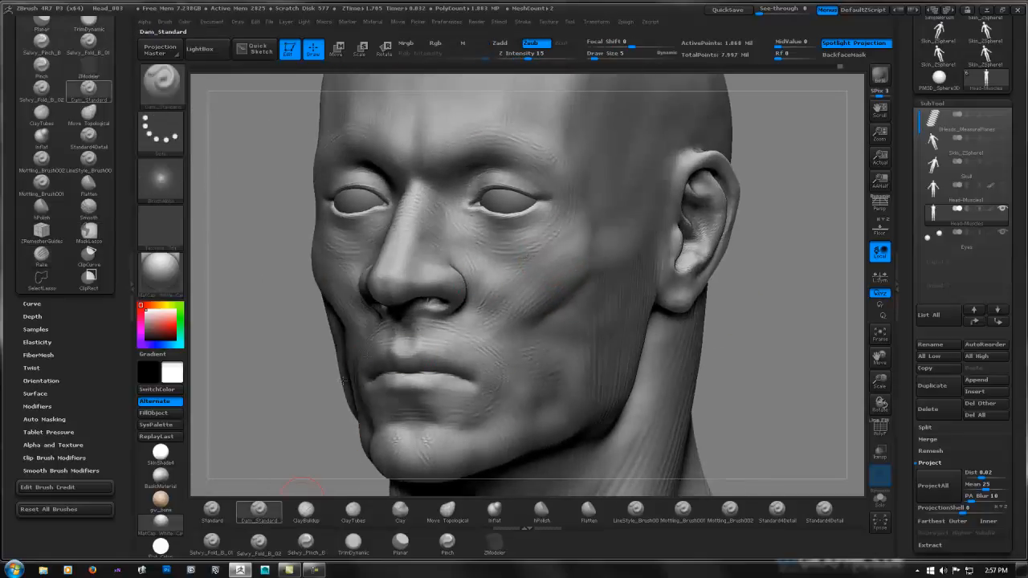
# Set the Dam_Standard brush to draw size 3 and Z intensity 13
pyautogui.press('space')
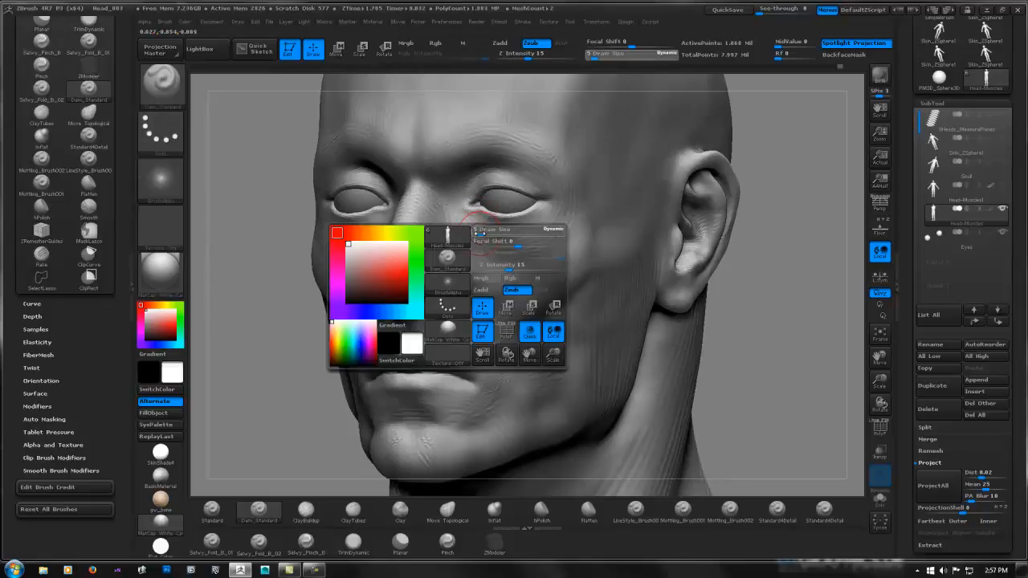
pyautogui.moveTo(554, 231); pyautogui.dragTo(522, 231)
pyautogui.moveTo(514, 268); pyautogui.dragTo(504, 268)
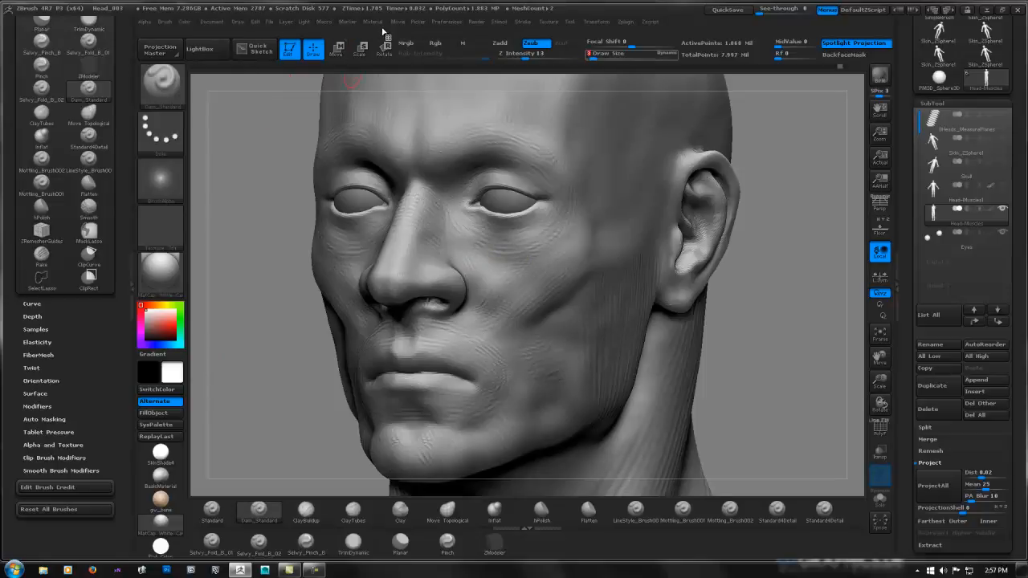
pyautogui.scroll(5, 125, 161)
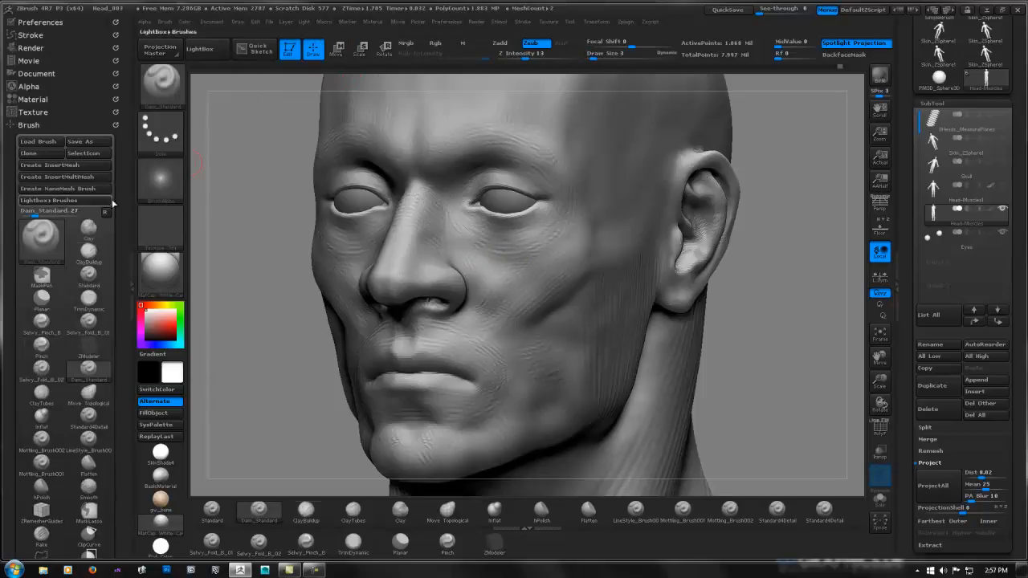
# Configure the brush's Lazy Mouse with LazyRadius 34, maximum LazySmooth and a LazyStep of 0.002
pyautogui.click(54, 36)
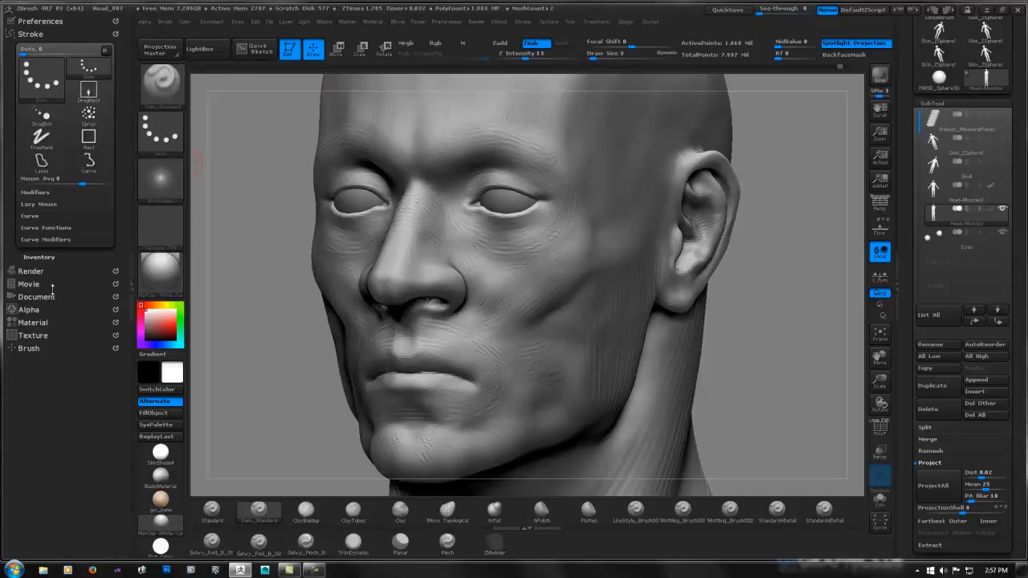
pyautogui.click(53, 204)
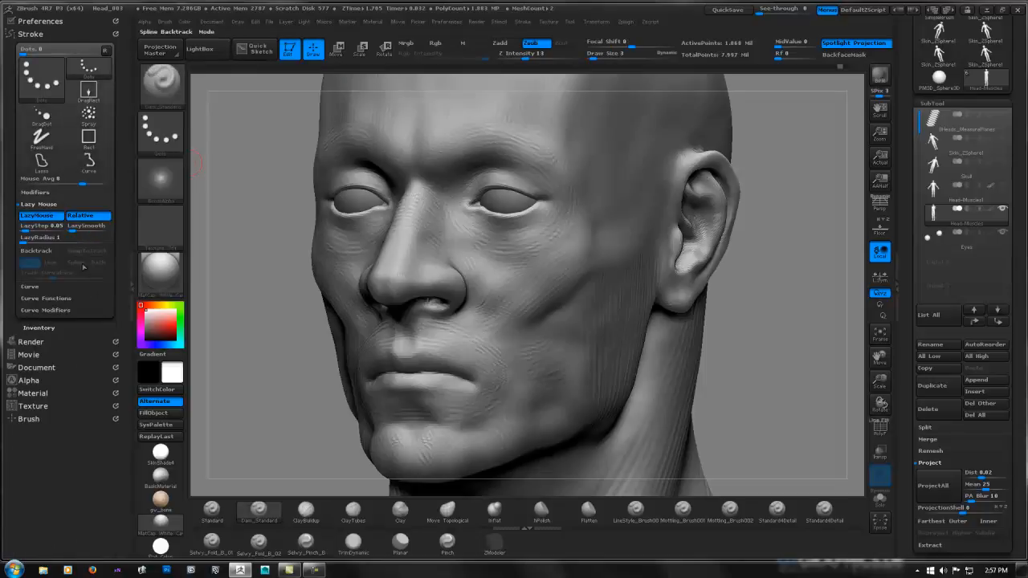
pyautogui.moveTo(71, 227); pyautogui.dragTo(109, 227)
pyautogui.click(49, 225)
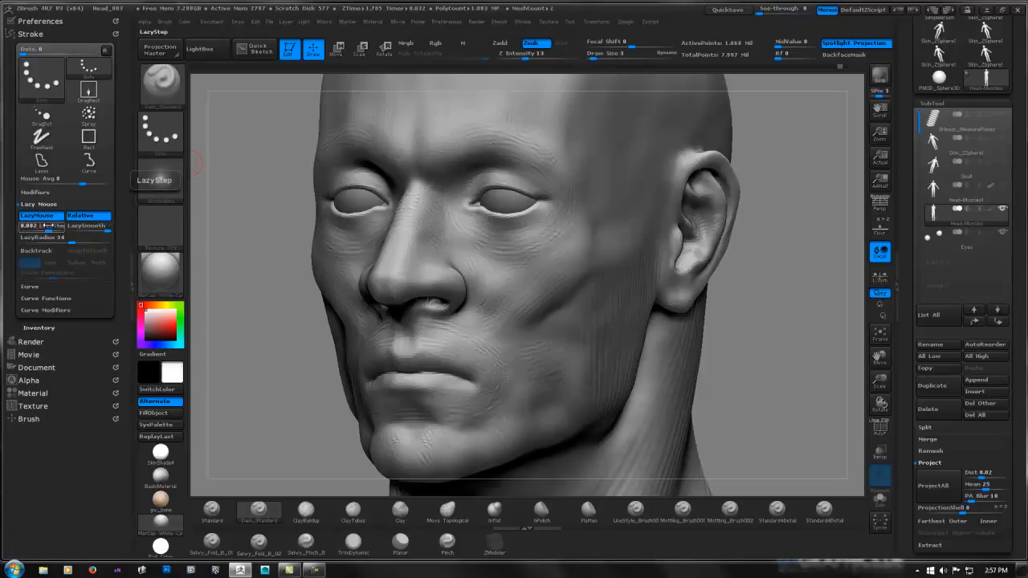
pyautogui.write('0.002')
pyautogui.press('Return')
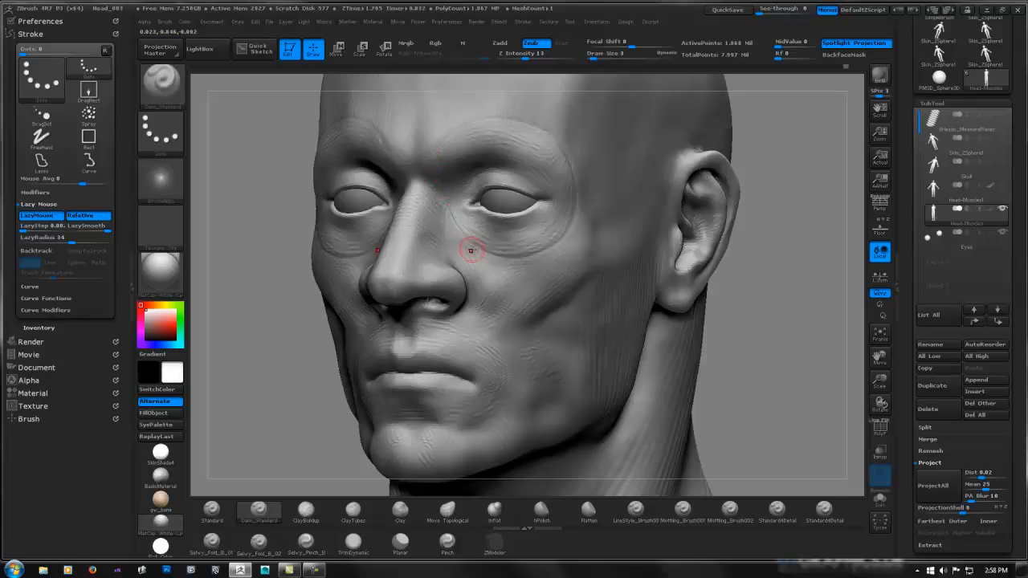
# Carve thin Dam_Standard grooves along the muscle beside the nose, from below the eye down to the upper lip
pyautogui.keyDown('shift'); pyautogui.moveTo(780, 238); pyautogui.dragTo(586, 210); pyautogui.keyUp('shift')
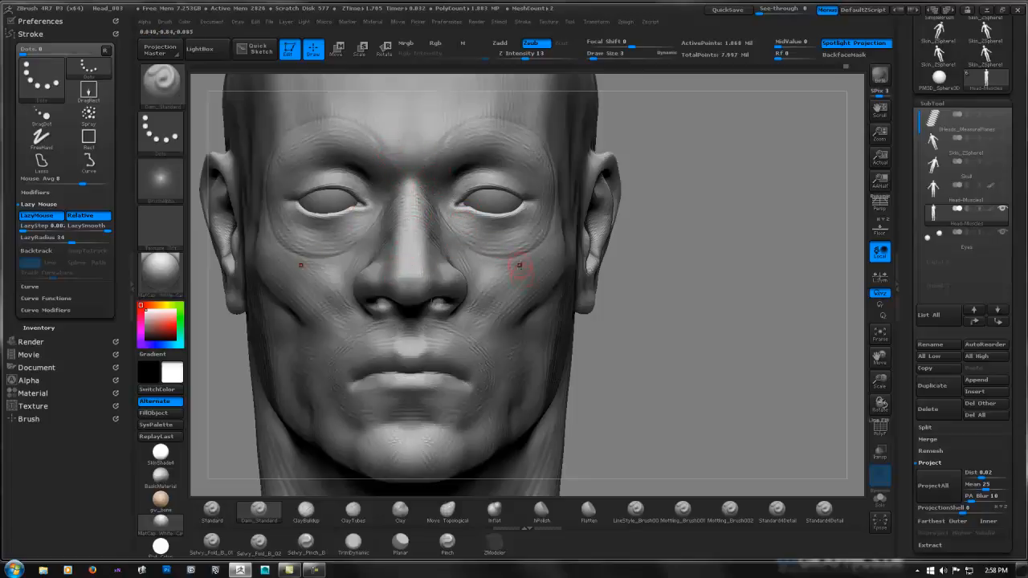
pyautogui.moveTo(519, 265); pyautogui.dragTo(487, 275, button='right')
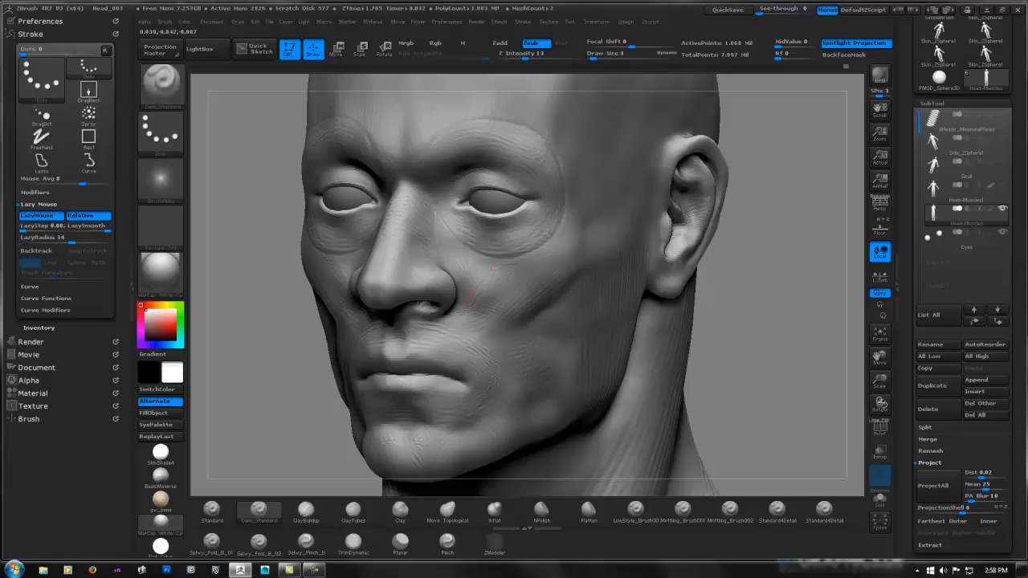
pyautogui.moveTo(462, 309); pyautogui.dragTo(444, 330)
pyautogui.moveTo(497, 263); pyautogui.dragTo(483, 283)
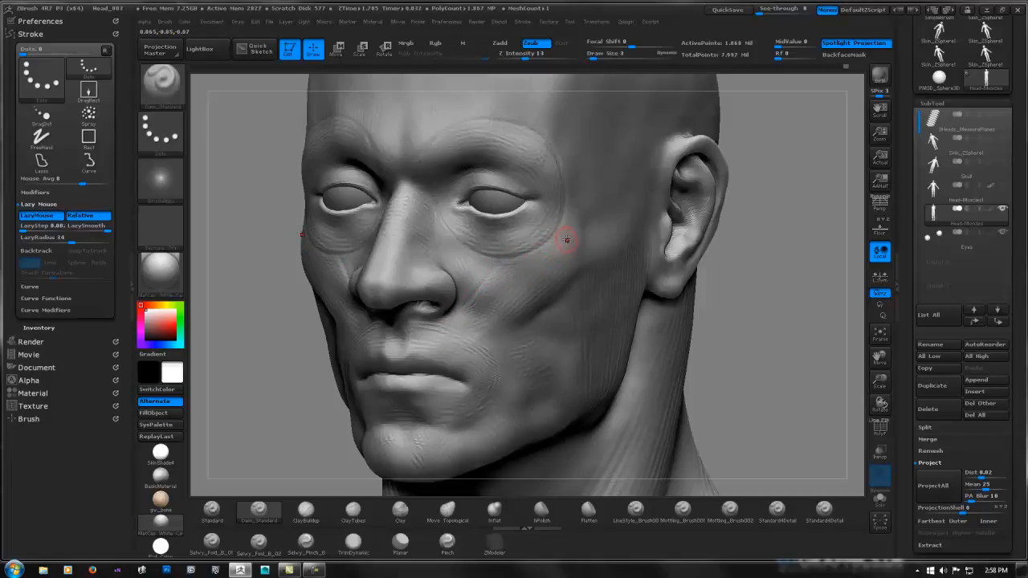
pyautogui.moveTo(464, 323)
pyautogui.mouseDown()
pyautogui.moveTo(459, 313)
pyautogui.moveTo(446, 331)
pyautogui.moveTo(451, 322)
pyautogui.mouseUp()
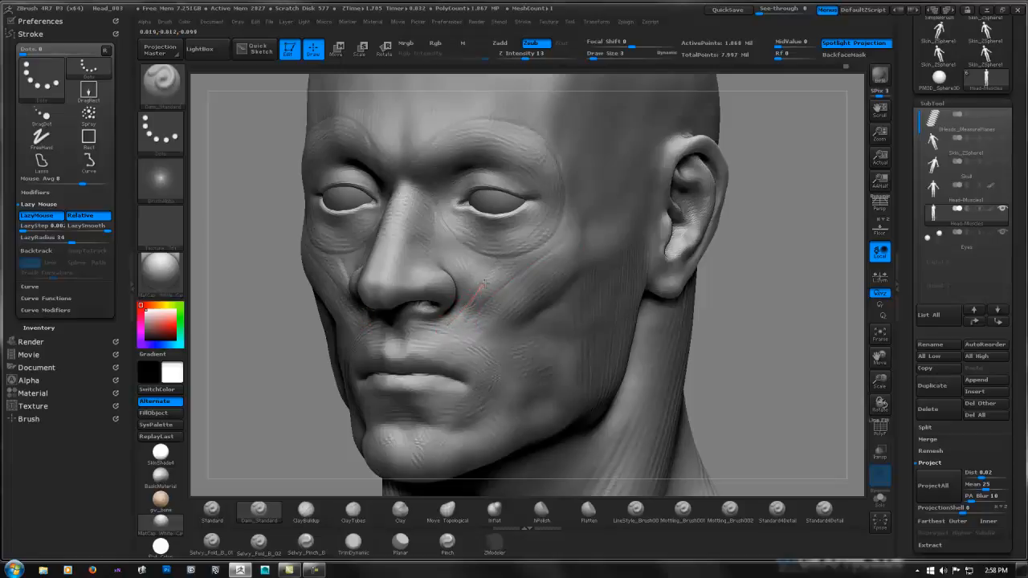
# Cut the diagonal grooves that separate the cheek muscles, running between the upper lip and the cheekbone
pyautogui.moveTo(485, 283); pyautogui.dragTo(513, 258)
pyautogui.hotkey('ctrl', 'z')
pyautogui.moveTo(447, 326)
pyautogui.mouseDown()
pyautogui.moveTo(513, 249)
pyautogui.moveTo(481, 310)
pyautogui.moveTo(546, 265)
pyautogui.mouseUp()
pyautogui.moveTo(482, 331); pyautogui.dragTo(458, 313, button='right')
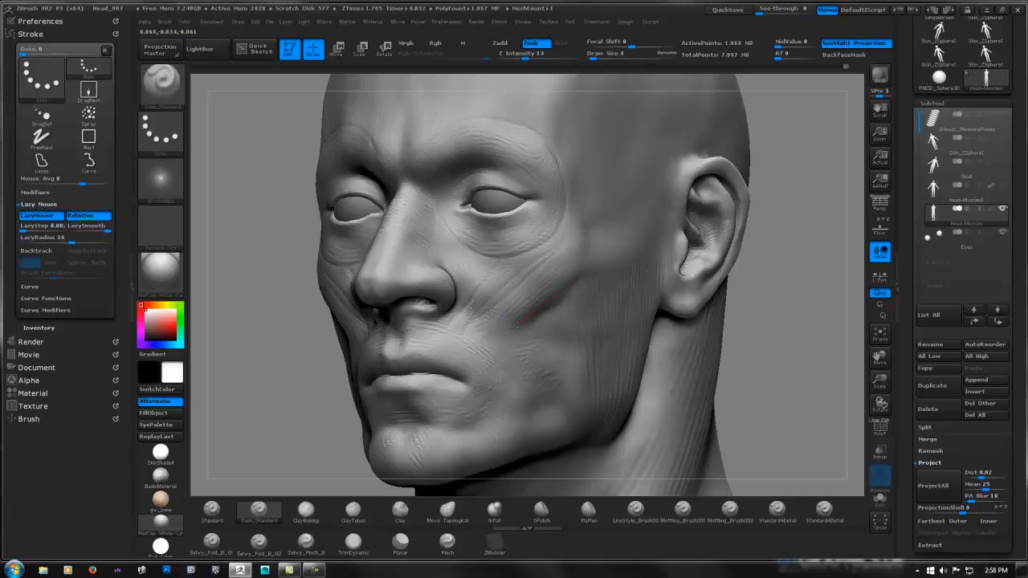
pyautogui.moveTo(551, 292); pyautogui.dragTo(577, 285, button='right')
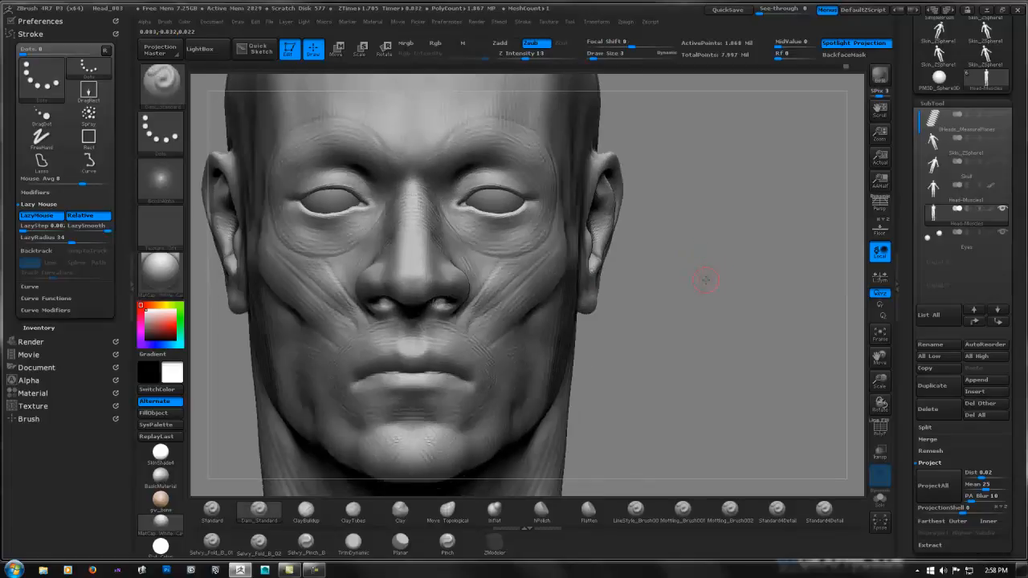
# Carve the front edge of the masseter and vertical grooves along its surface down to the jaw
pyautogui.moveTo(705, 280)
pyautogui.mouseDown(button='right')
pyautogui.moveTo(679, 213)
pyautogui.moveTo(474, 263)
pyautogui.mouseUp(button='right')
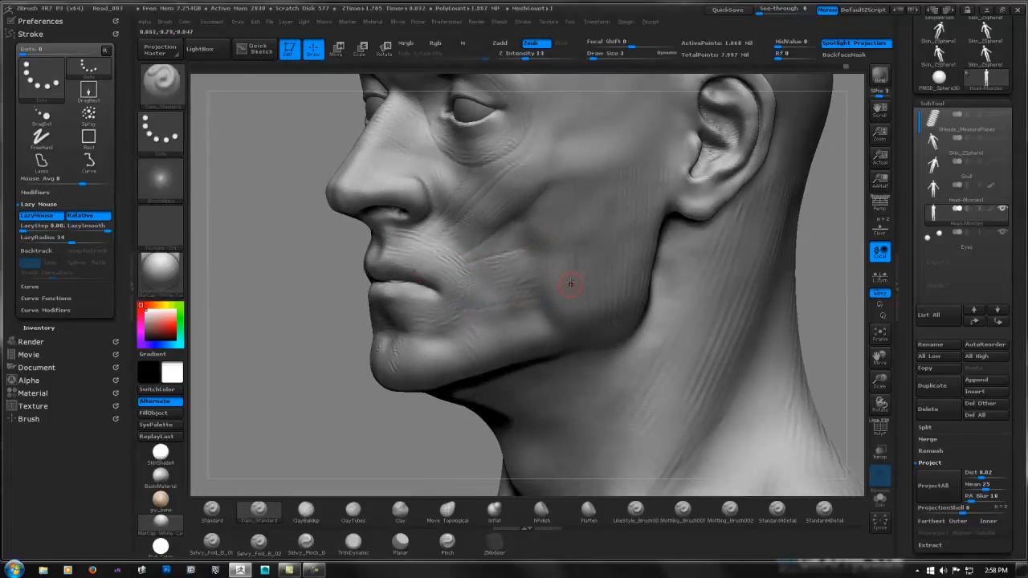
pyautogui.moveTo(527, 221); pyautogui.dragTo(530, 233, button='right')
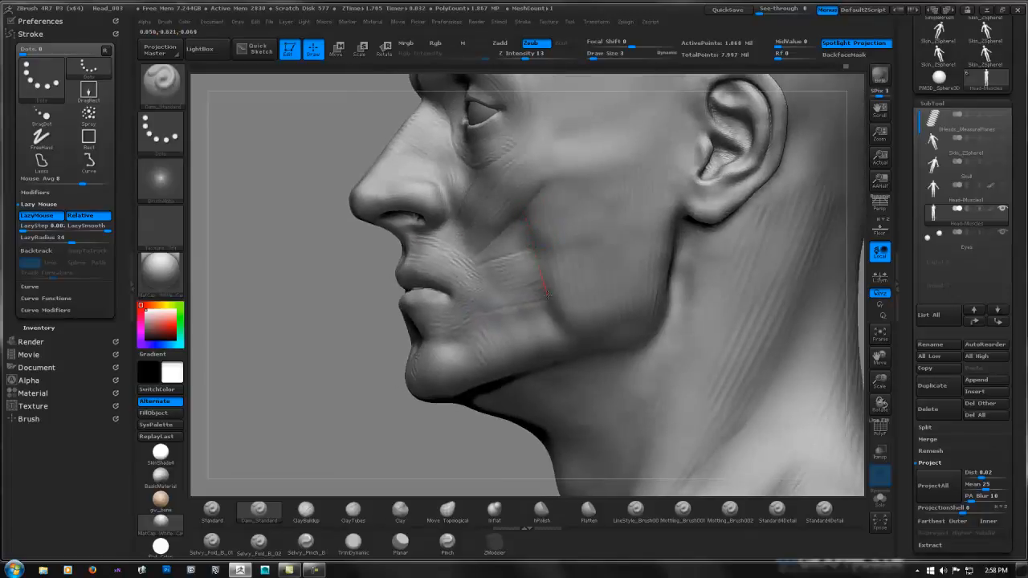
pyautogui.moveTo(655, 239); pyautogui.dragTo(683, 239, button='right')
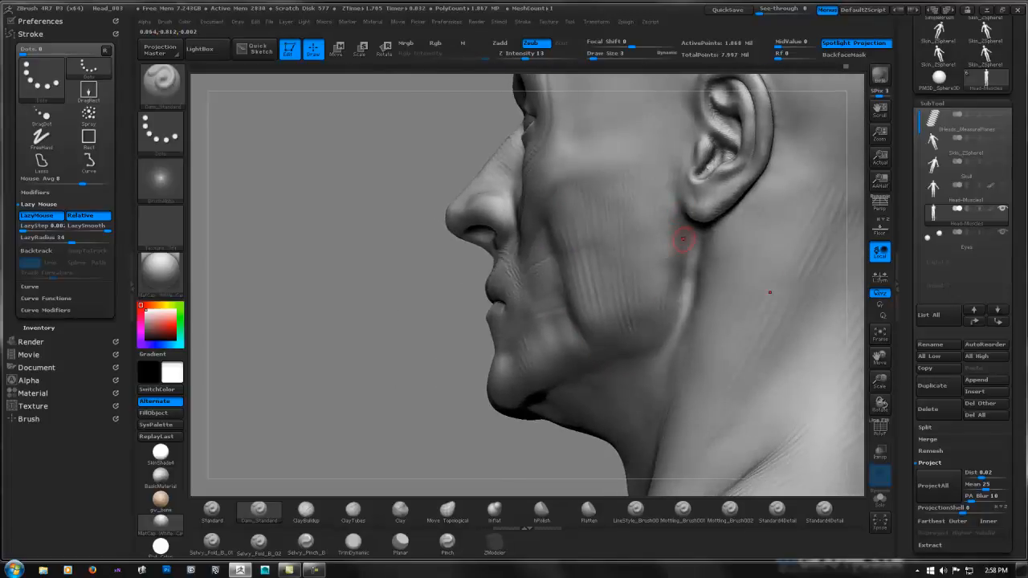
pyautogui.moveTo(647, 324); pyautogui.dragTo(620, 292, button='right')
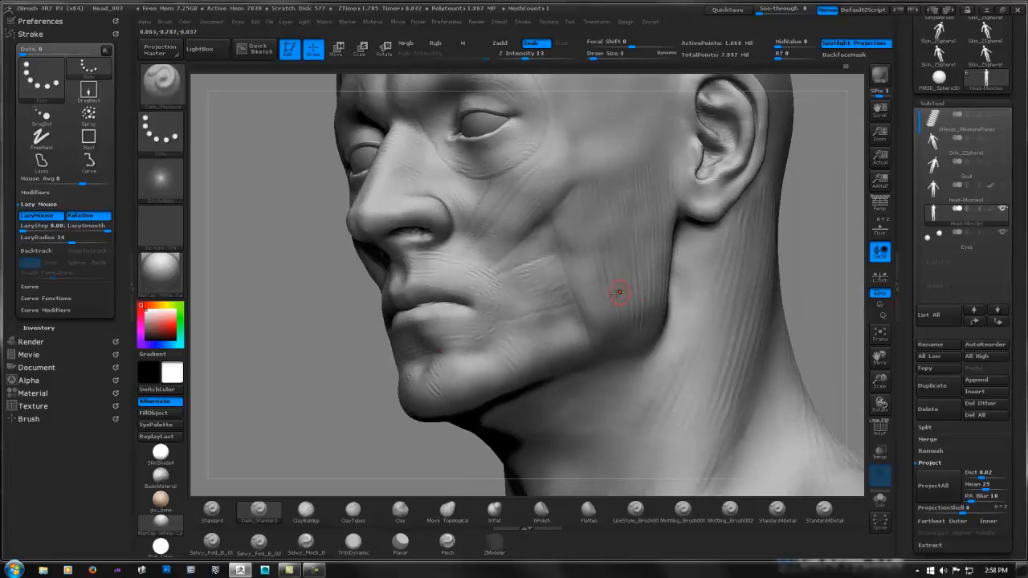
# Cut grooves from the corner of the mouth across the lower cheek and down to the jawline
pyautogui.moveTo(550, 311); pyautogui.dragTo(530, 310, button='right')
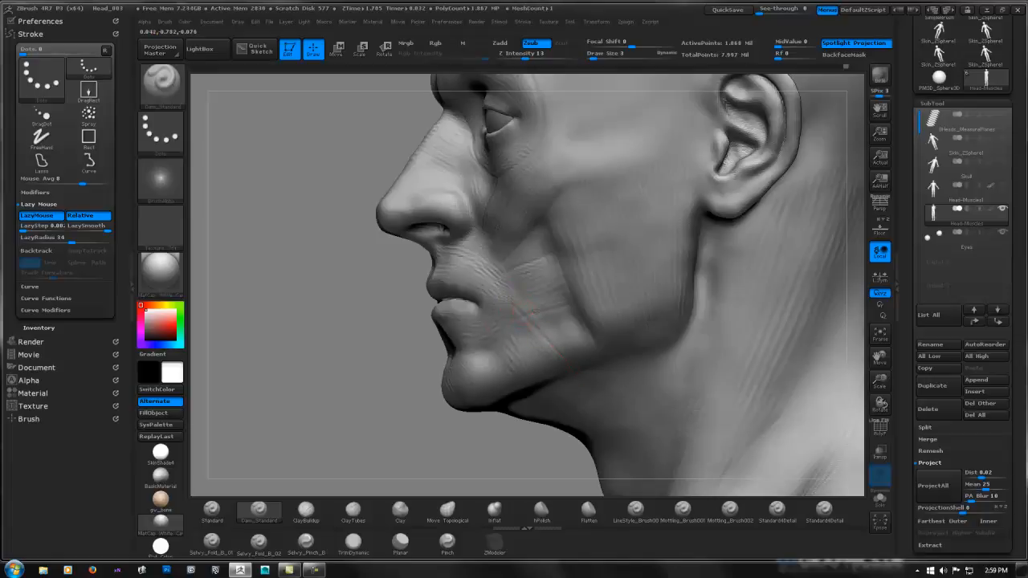
pyautogui.moveTo(530, 311); pyautogui.dragTo(490, 351, button='right')
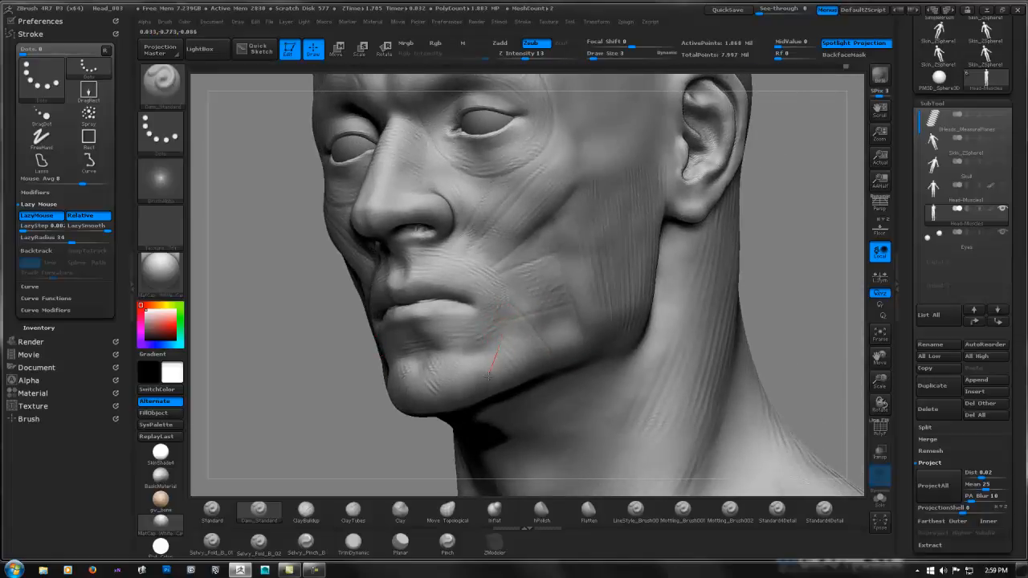
pyautogui.moveTo(489, 375); pyautogui.dragTo(489, 369)
pyautogui.moveTo(509, 318); pyautogui.dragTo(484, 360)
pyautogui.moveTo(456, 410); pyautogui.dragTo(449, 419)
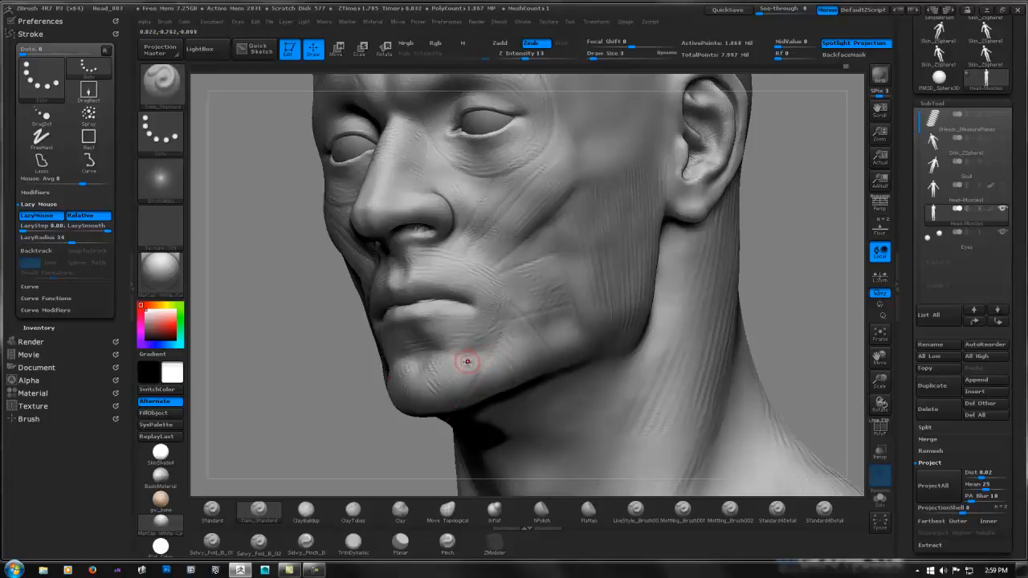
# Define the muscle edges beside the chin and carve the curved outline around the mouth
pyautogui.moveTo(468, 362)
pyautogui.mouseDown(button='right')
pyautogui.moveTo(542, 360)
pyautogui.moveTo(472, 355)
pyautogui.mouseUp(button='right')
pyautogui.moveTo(483, 380); pyautogui.dragTo(491, 388)
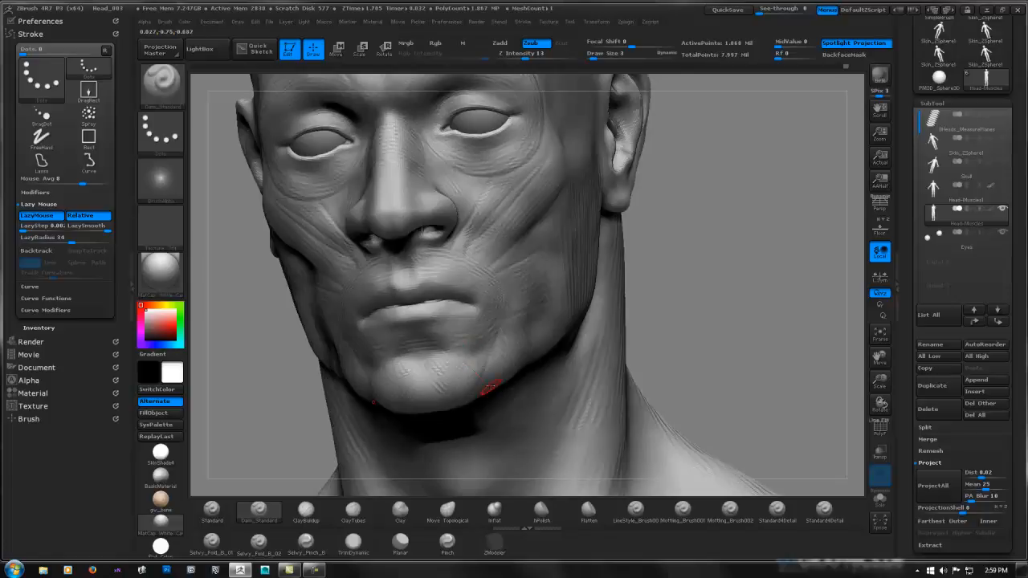
pyautogui.hotkey('ctrl', 'z')
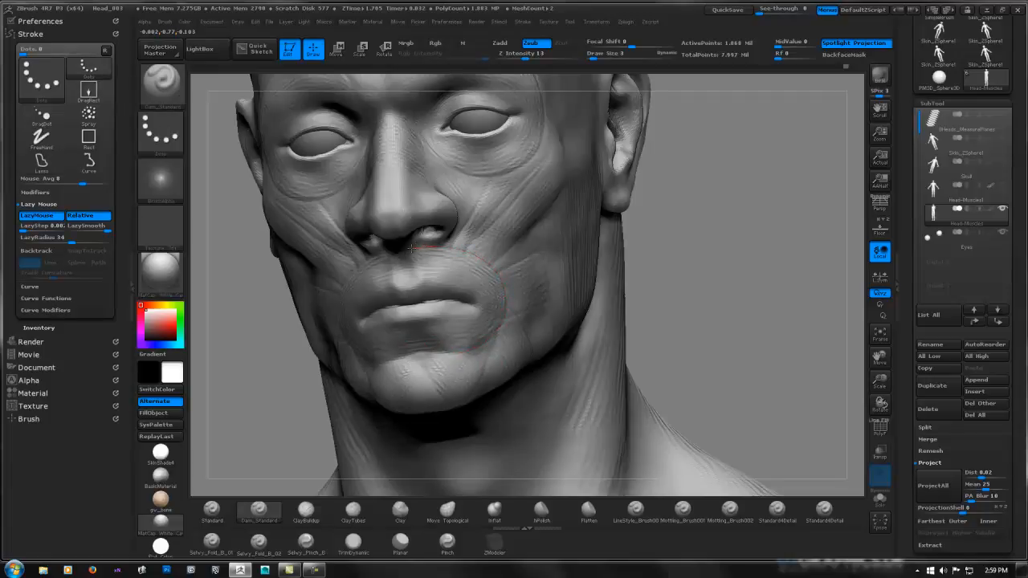
pyautogui.keyDown('ctrl'); pyautogui.moveTo(594, 253); pyautogui.dragTo(718, 226, button='right'); pyautogui.keyUp('ctrl')
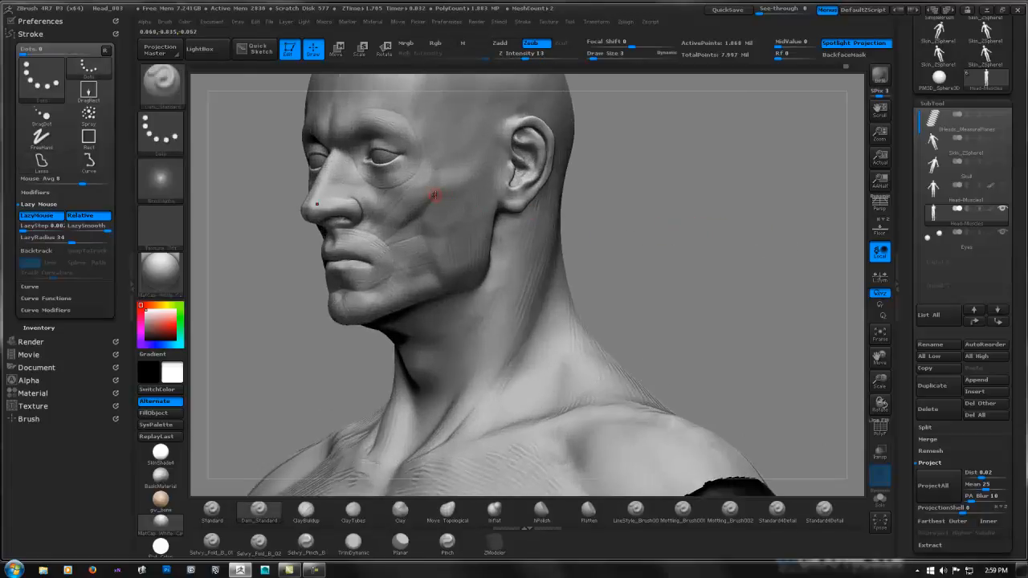
# Carve a groove from the cheekbone toward the ear and along the masseter's rear edge below the ear
pyautogui.moveTo(506, 176); pyautogui.dragTo(519, 173)
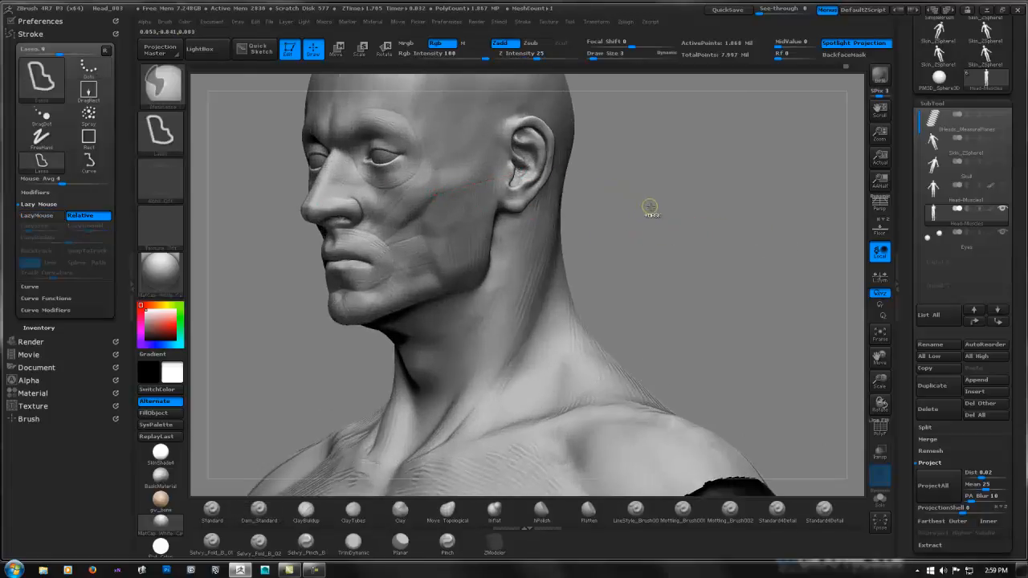
pyautogui.moveTo(724, 220)
pyautogui.keyDown('ctrl'); pyautogui.mouseDown(button='right')
pyautogui.moveTo(694, 231)
pyautogui.moveTo(658, 222)
pyautogui.moveTo(677, 211)
pyautogui.moveTo(539, 195)
pyautogui.mouseUp(button='right'); pyautogui.keyUp('ctrl')
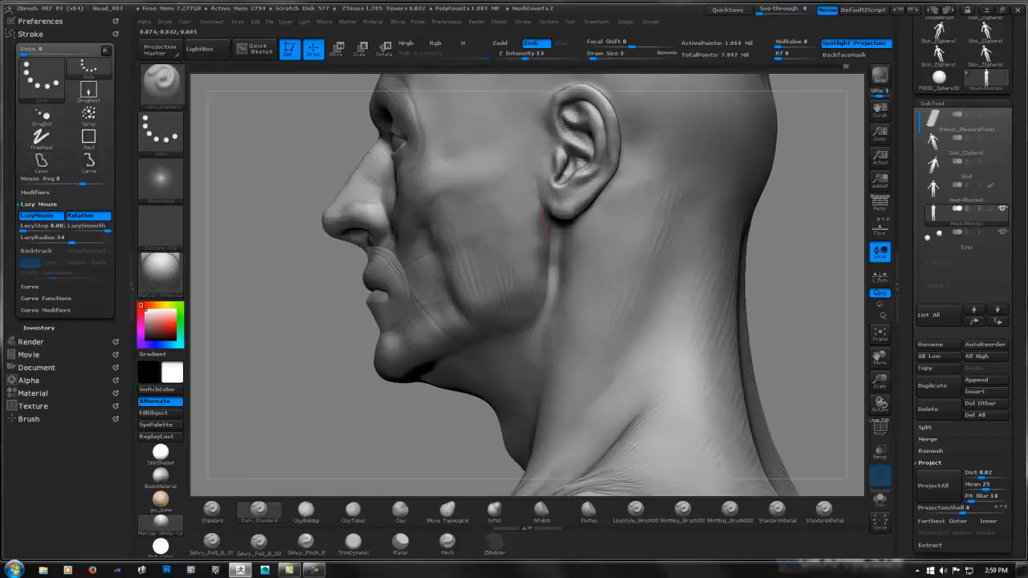
pyautogui.keyDown('ctrl'); pyautogui.moveTo(677, 248); pyautogui.dragTo(571, 248, button='right'); pyautogui.keyUp('ctrl')
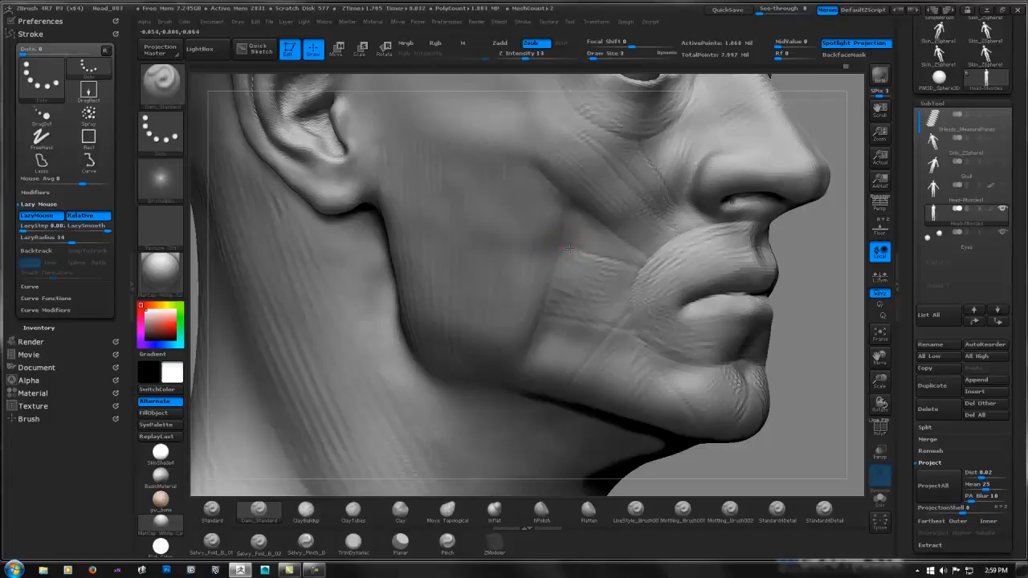
# Refine the grooves between the lower cheek muscles and the mouth on the opposite side of the face, undoing stray strokes
pyautogui.moveTo(634, 263); pyautogui.dragTo(671, 271)
pyautogui.hotkey('ctrl', 'z')
pyautogui.moveTo(610, 328); pyautogui.dragTo(661, 314)
pyautogui.moveTo(561, 390); pyautogui.dragTo(554, 397)
pyautogui.hotkey('ctrl', 'z')
pyautogui.moveTo(790, 397); pyautogui.dragTo(727, 376)
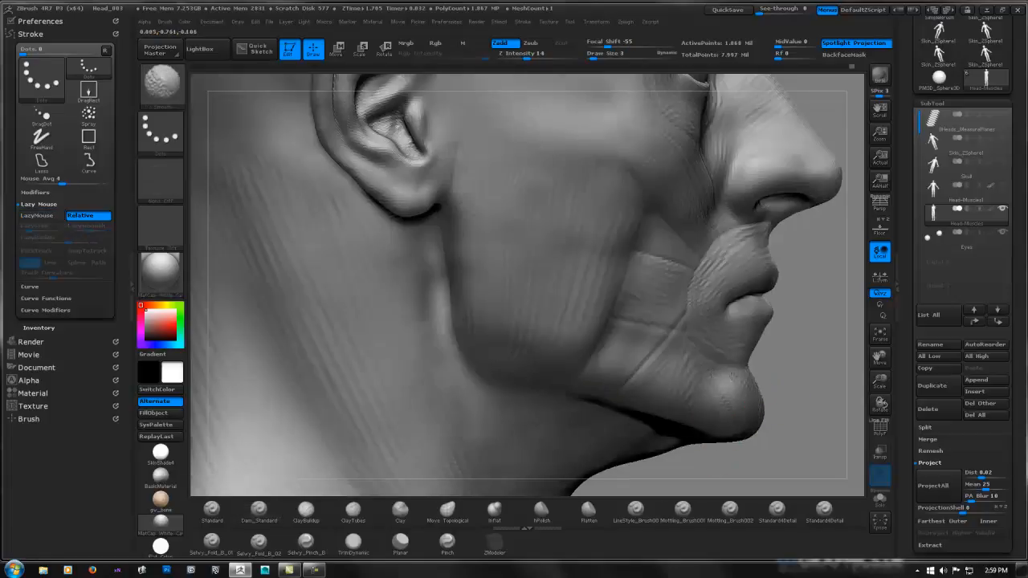
# Rake fine fibres with the Rake brush between the corner of the mouth and the chin
pyautogui.click(30, 418)
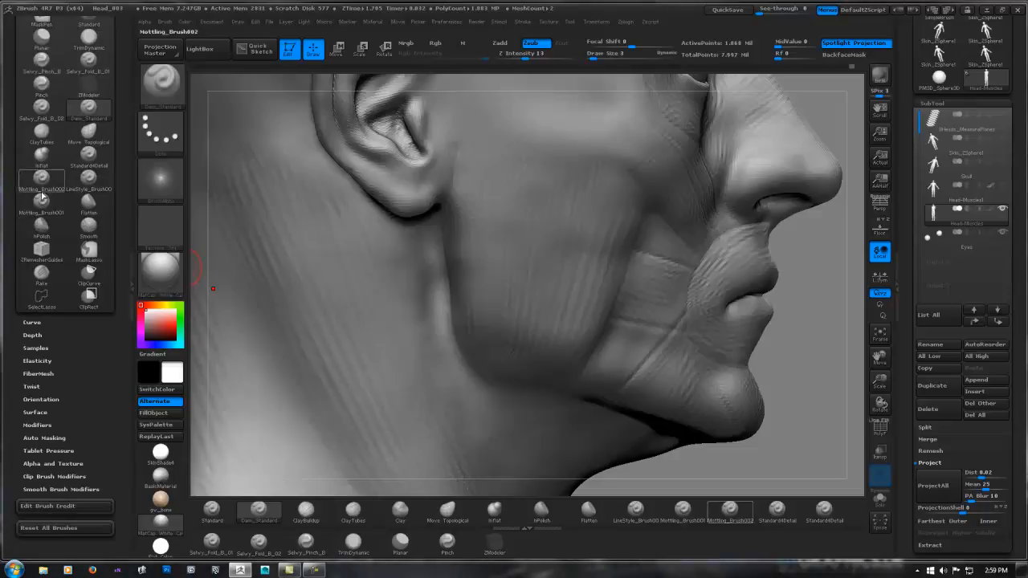
pyautogui.click(41, 273)
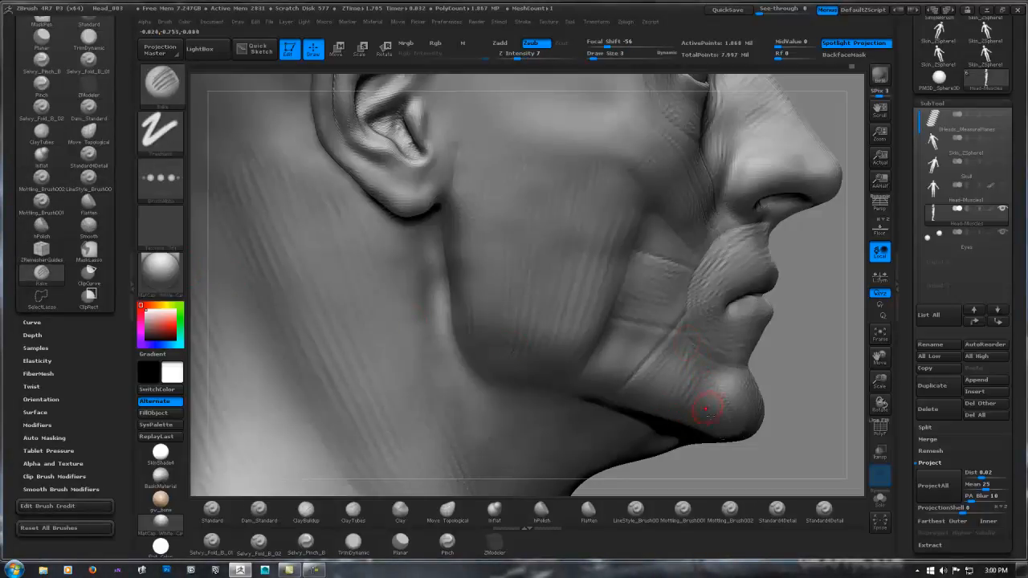
pyautogui.moveTo(682, 344); pyautogui.dragTo(677, 328)
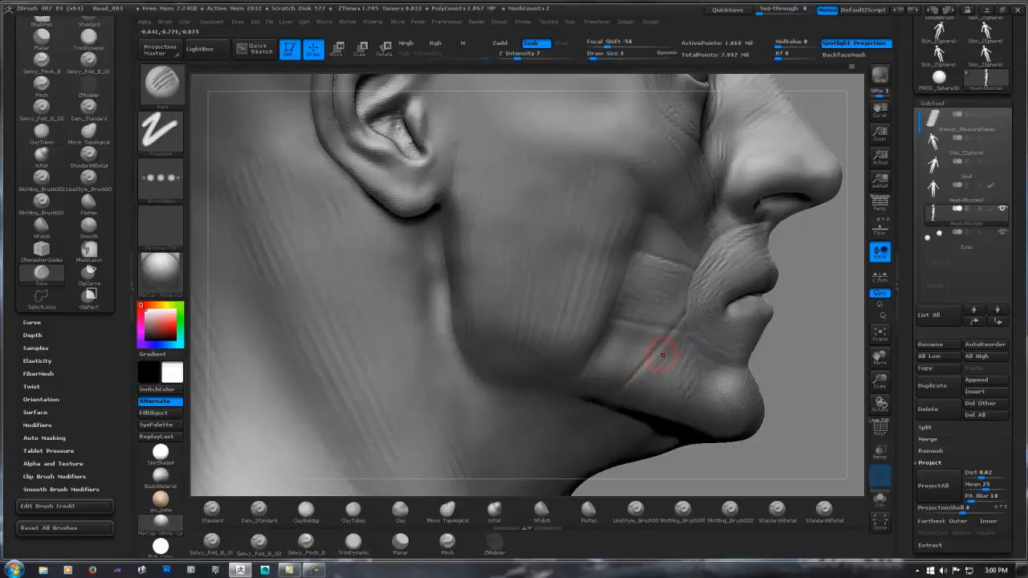
pyautogui.moveTo(758, 345)
pyautogui.keyDown('ctrl'); pyautogui.mouseDown(button='right')
pyautogui.moveTo(795, 324)
pyautogui.moveTo(629, 326)
pyautogui.mouseUp(button='right'); pyautogui.keyUp('ctrl')
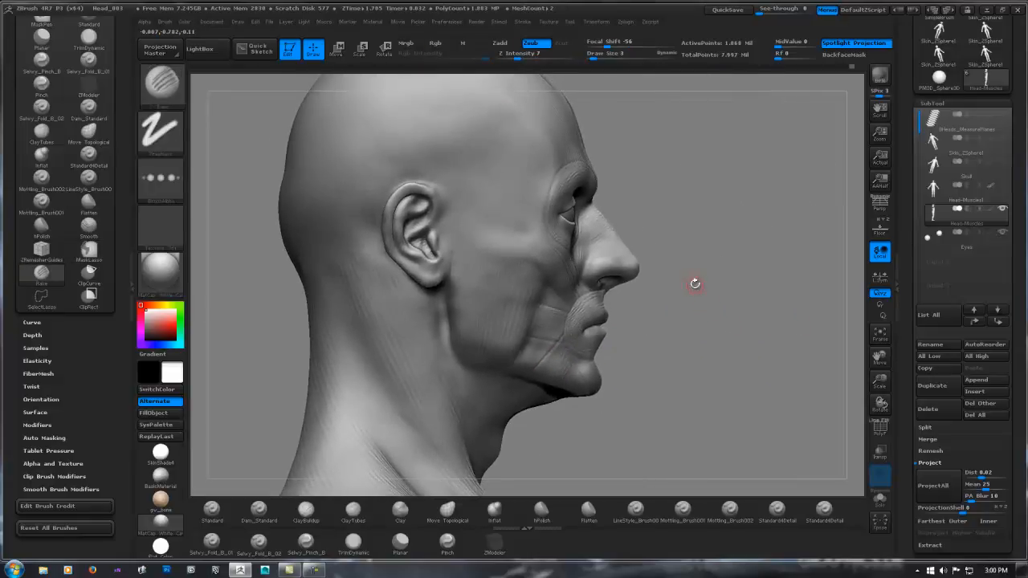
# Rake fibres down the muscle beside the nose from the inner eye corner, with draw size 6
pyautogui.moveTo(695, 284)
pyautogui.keyDown('ctrl'); pyautogui.mouseDown(button='right')
pyautogui.moveTo(713, 229)
pyautogui.moveTo(657, 234)
pyautogui.moveTo(650, 266)
pyautogui.moveTo(554, 285)
pyautogui.moveTo(601, 287)
pyautogui.mouseUp(button='right'); pyautogui.keyUp('ctrl')
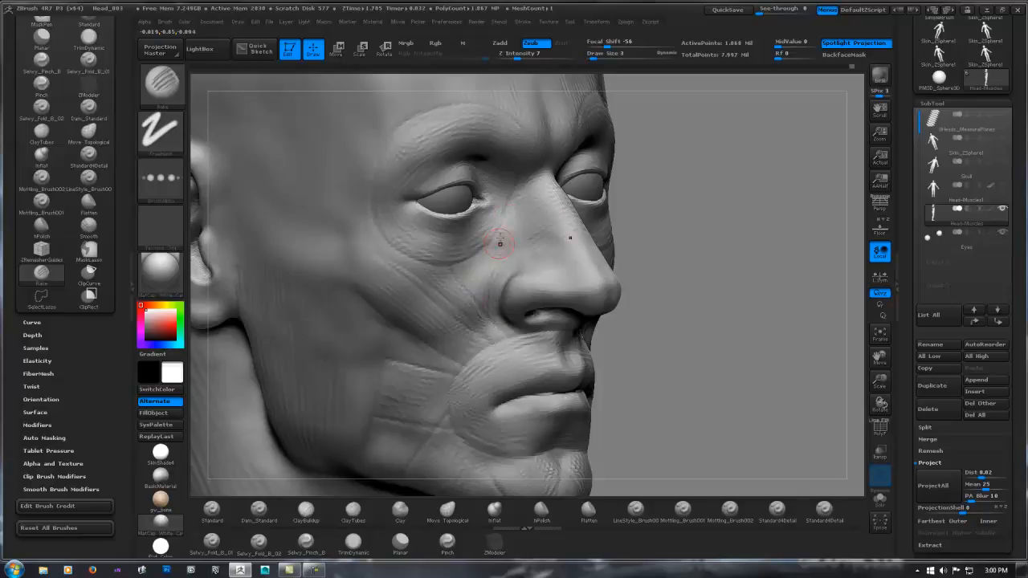
pyautogui.moveTo(513, 239); pyautogui.dragTo(508, 244, button='right')
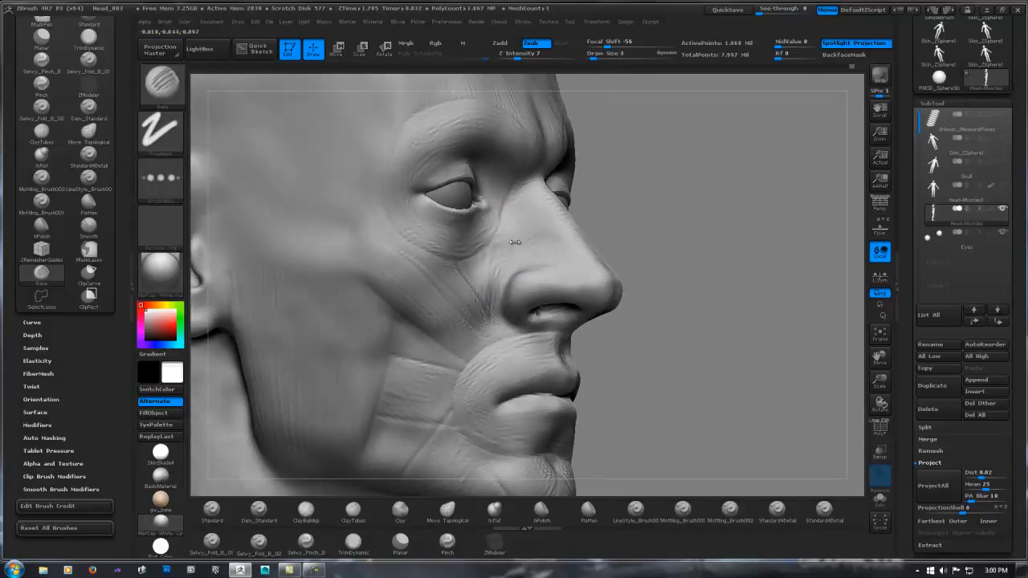
pyautogui.press('space')
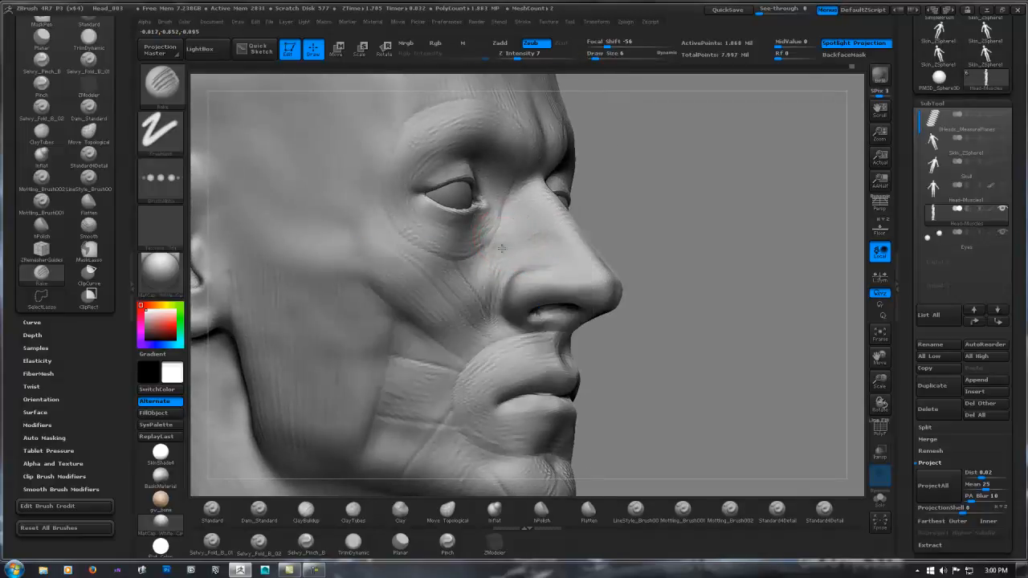
pyautogui.moveTo(568, 247)
pyautogui.mouseDown(button='right')
pyautogui.moveTo(523, 240)
pyautogui.moveTo(567, 237)
pyautogui.mouseUp(button='right')
pyautogui.moveTo(506, 287)
pyautogui.mouseDown(button='right')
pyautogui.moveTo(591, 270)
pyautogui.moveTo(522, 273)
pyautogui.mouseUp(button='right')
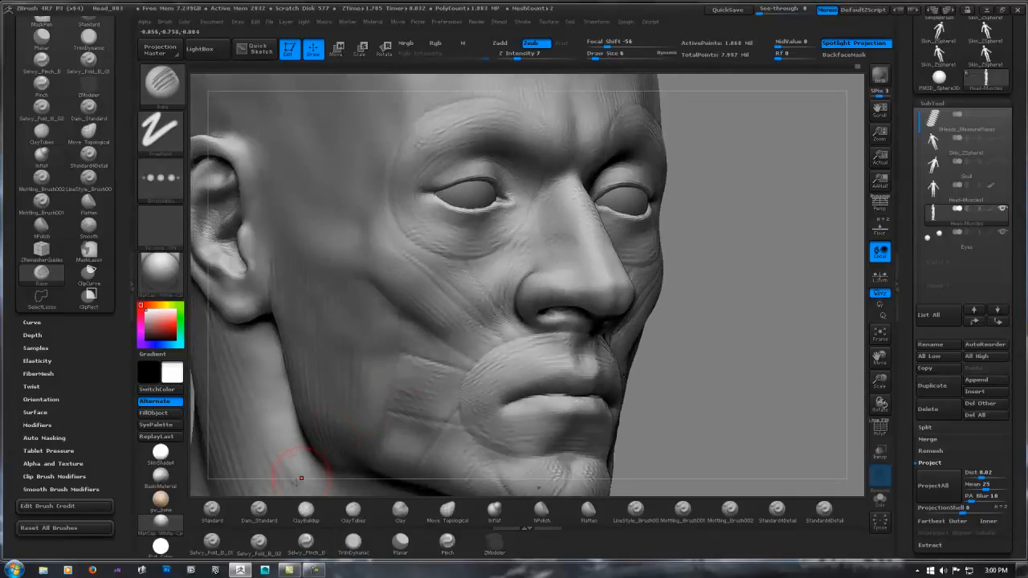
# Carve grooves beside the nose toward the upper lip with the Dam_Standard brush at draw size 4
pyautogui.click(258, 511)
pyautogui.press('space')
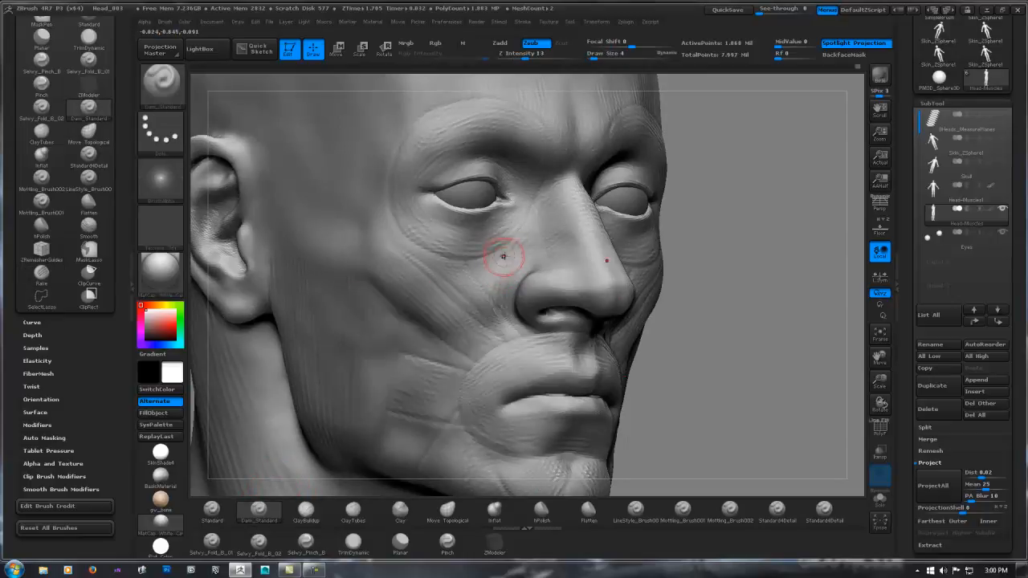
pyautogui.moveTo(505, 256); pyautogui.dragTo(489, 293)
pyautogui.moveTo(513, 235); pyautogui.dragTo(523, 211)
pyautogui.hotkey('ctrl', 'z')
pyautogui.moveTo(502, 245); pyautogui.dragTo(482, 309)
# Reveal the figure's hidden arms and frame the entire body from the front
pyautogui.moveTo(683, 265)
pyautogui.mouseDown()
pyautogui.moveTo(698, 275)
pyautogui.moveTo(680, 246)
pyautogui.moveTo(714, 280)
pyautogui.moveTo(699, 257)
pyautogui.moveTo(645, 232)
pyautogui.moveTo(672, 248)
pyautogui.mouseUp()
pyautogui.hotkey('ctrl', 'shift')
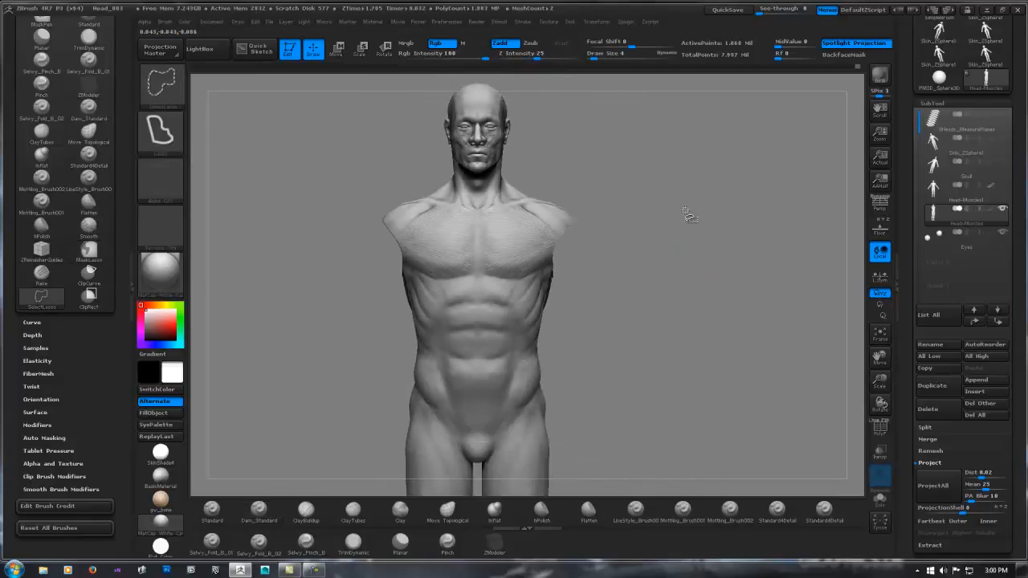
pyautogui.keyDown('ctrl'); pyautogui.keyDown('shift'); pyautogui.click(743, 233); pyautogui.keyUp('shift'); pyautogui.keyUp('ctrl')
pyautogui.moveTo(743, 236); pyautogui.dragTo(661, 231)
pyautogui.hotkey('ctrl', 'shift')
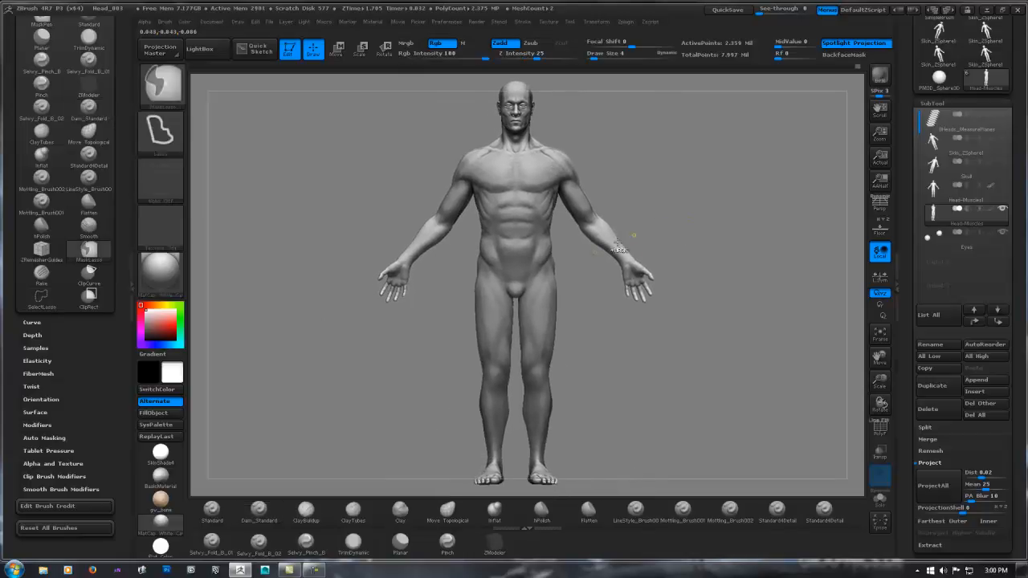
# Quick-save the project and place a canvas snapshot of the figure's back view beside its full-body front view
pyautogui.moveTo(556, 260); pyautogui.dragTo(607, 247)
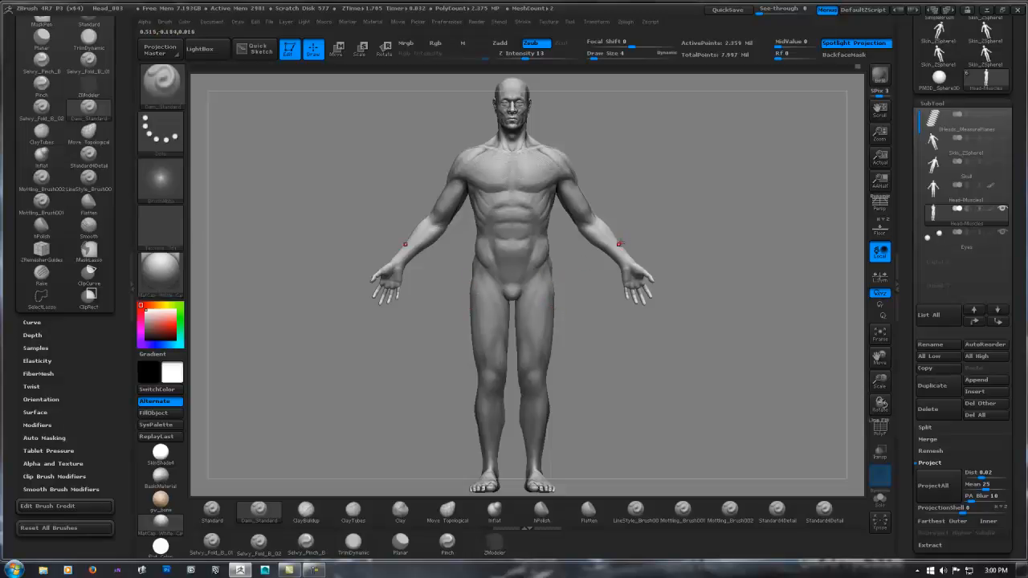
pyautogui.moveTo(642, 227)
pyautogui.mouseDown()
pyautogui.moveTo(566, 230)
pyautogui.moveTo(715, 197)
pyautogui.moveTo(700, 195)
pyautogui.mouseUp()
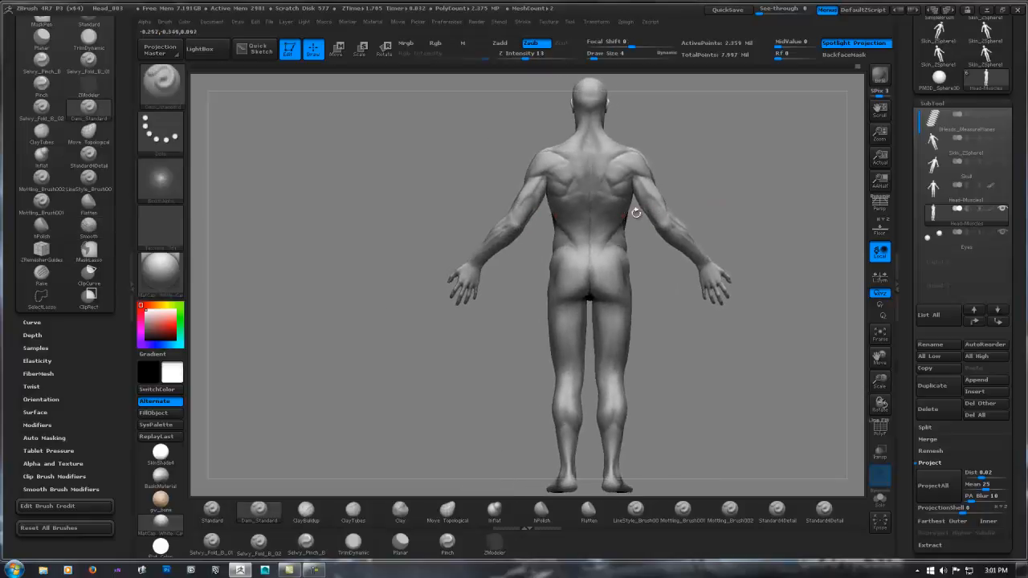
pyautogui.keyDown('alt'); pyautogui.moveTo(608, 223); pyautogui.dragTo(651, 220, button='right'); pyautogui.keyUp('alt')
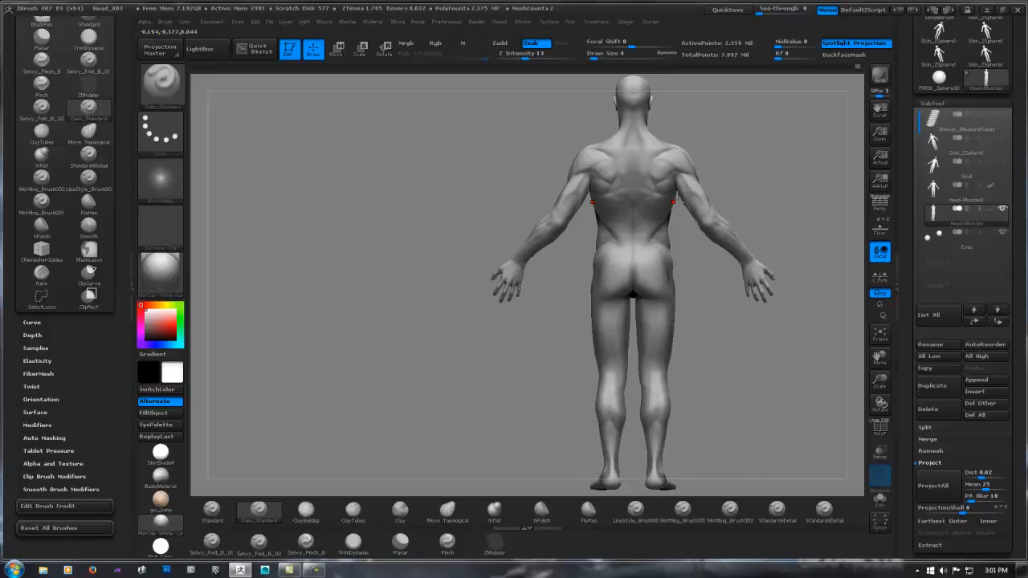
pyautogui.click(729, 9)
pyautogui.keyDown('alt'); pyautogui.moveTo(639, 234); pyautogui.dragTo(746, 308, button='right'); pyautogui.keyUp('alt')
pyautogui.hotkey('shift', 's')
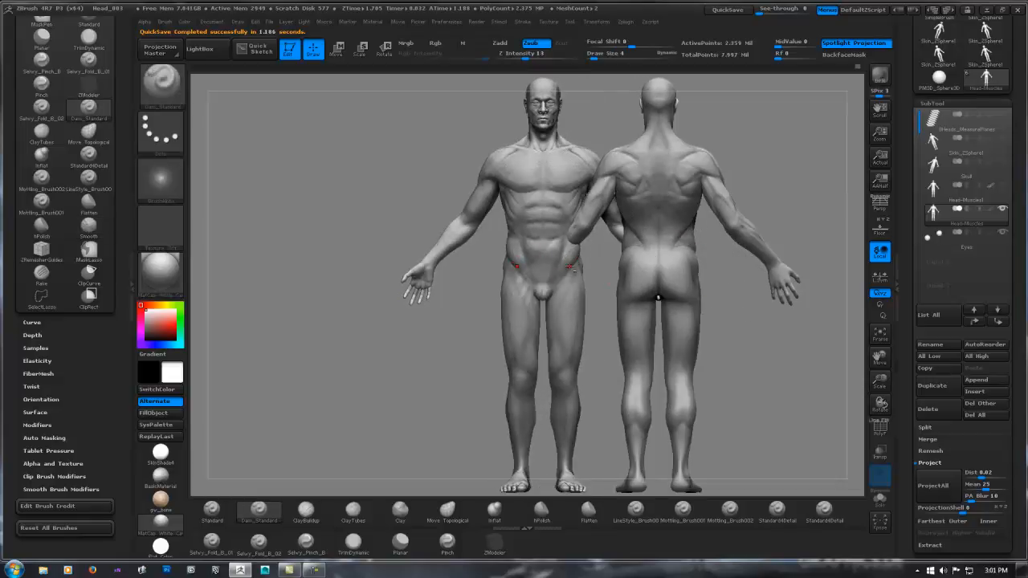
pyautogui.keyDown('alt'); pyautogui.moveTo(570, 268); pyautogui.dragTo(377, 271, button='right'); pyautogui.keyUp('alt')
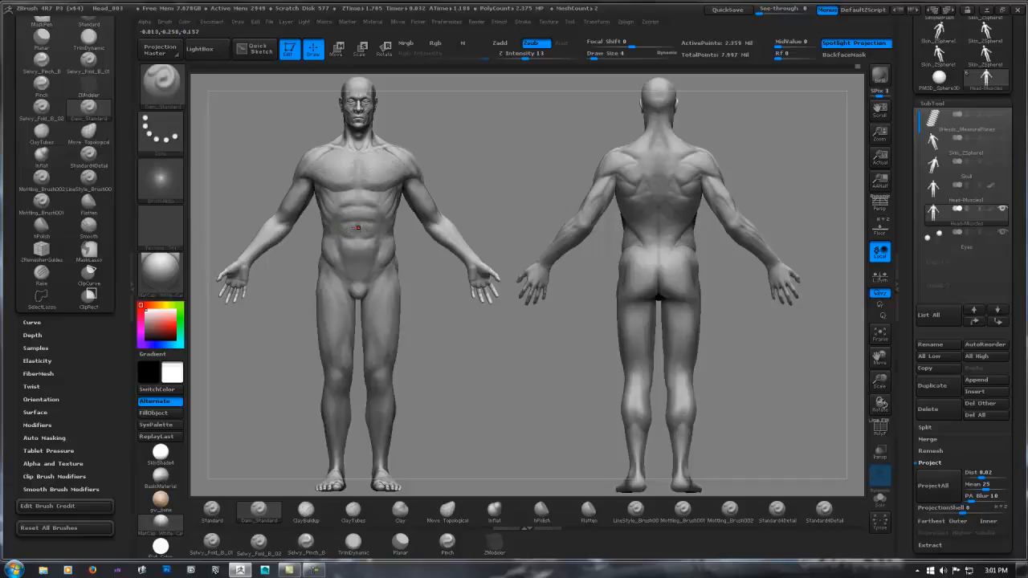
# Switch to Snipping Tool and capture the canvas area containing the figure's front and back views
pyautogui.click(21, 565)
pyautogui.click(49, 424)
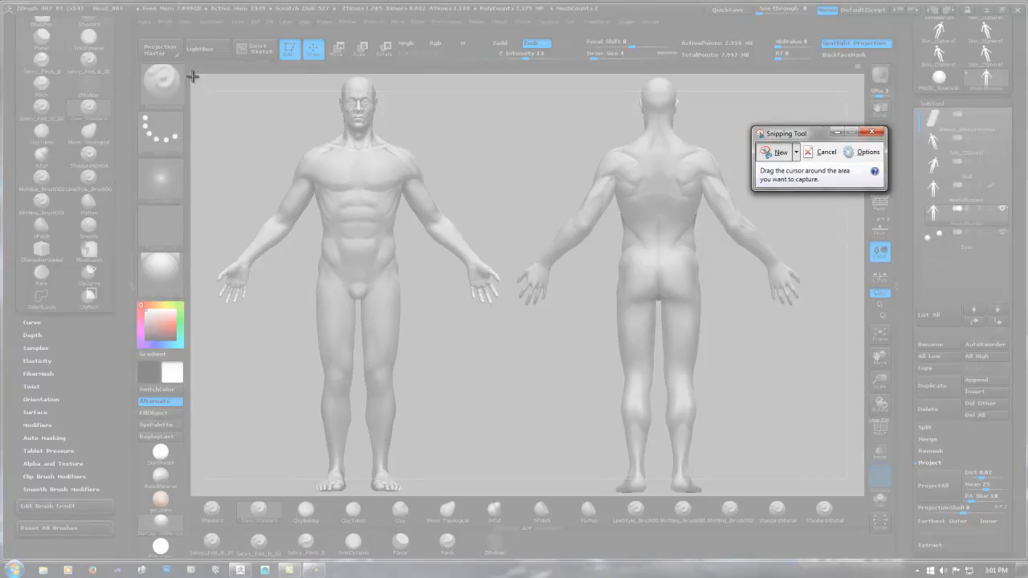
pyautogui.moveTo(193, 74); pyautogui.dragTo(869, 498)
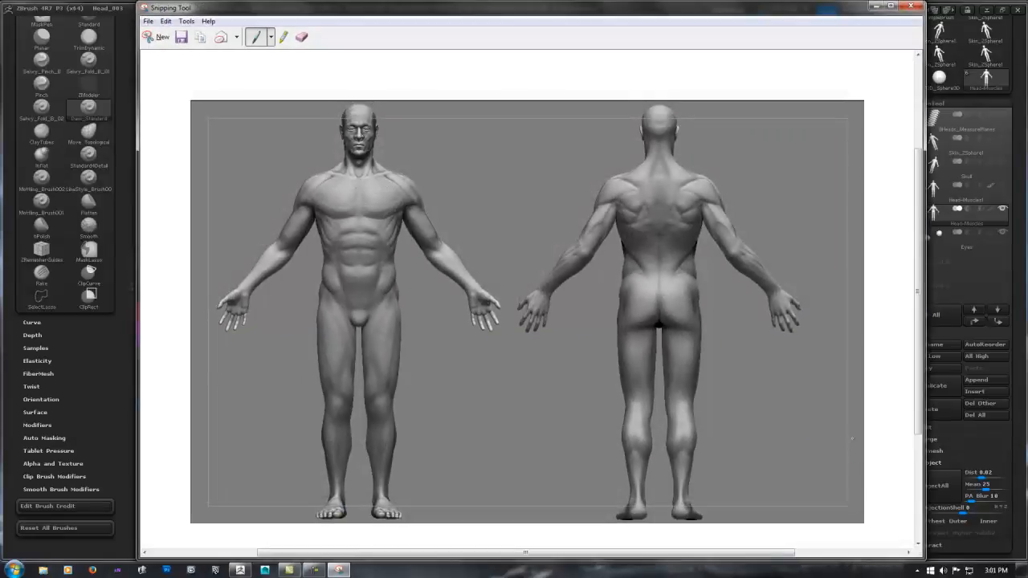
# Save the capture to the Desktop as a JPEG named Character_Thumb_006 and close Snipping Tool
pyautogui.press('ctrl')
pyautogui.hotkey('ctrl', 's')
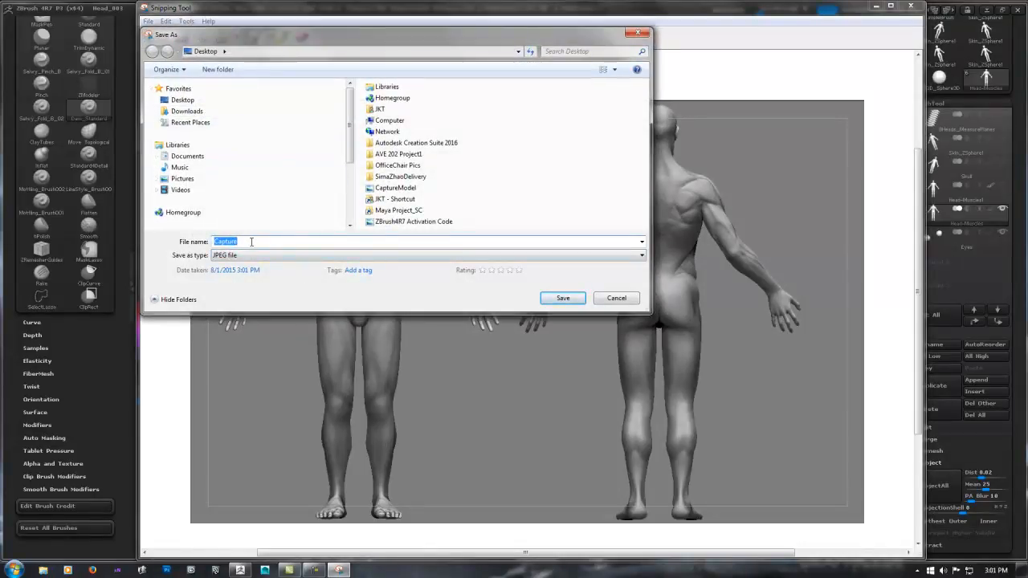
pyautogui.write('Character_Thumb_006')
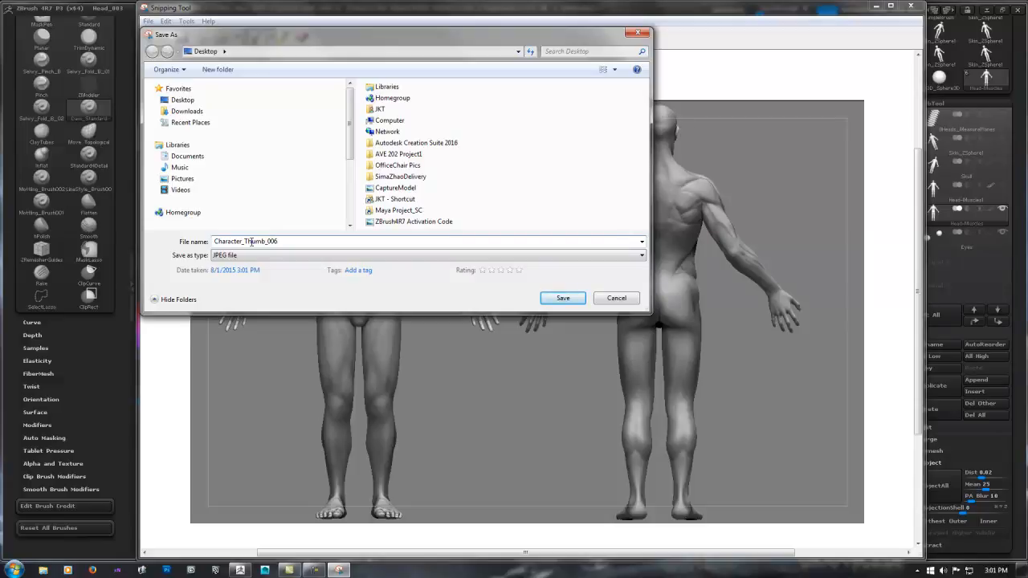
pyautogui.press('Return')
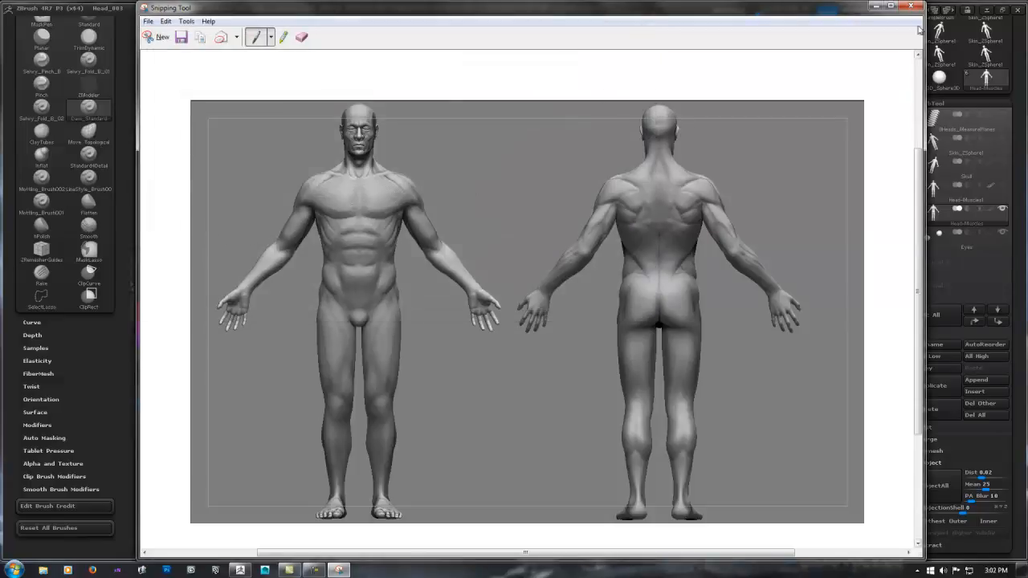
pyautogui.click(910, 6)
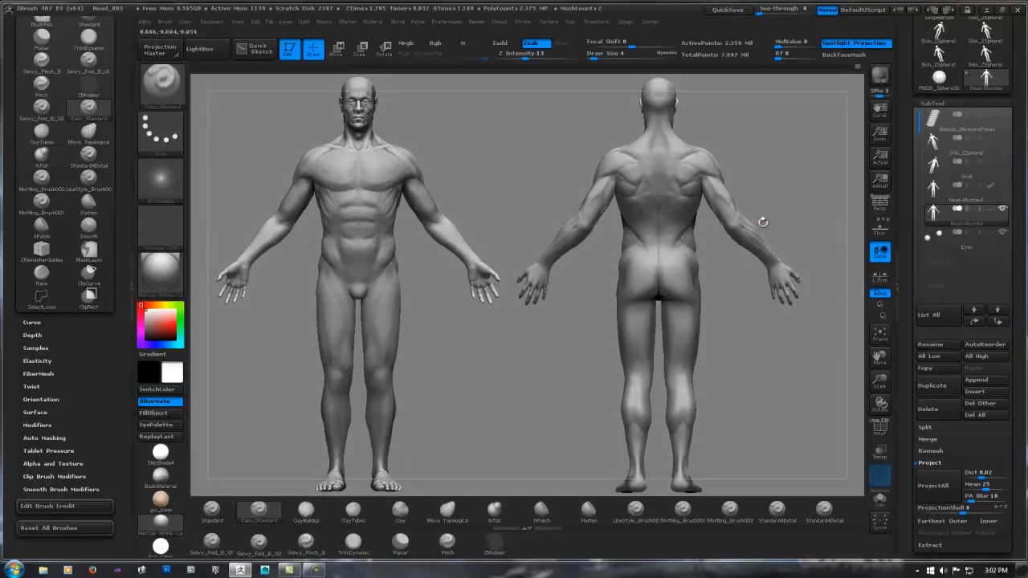